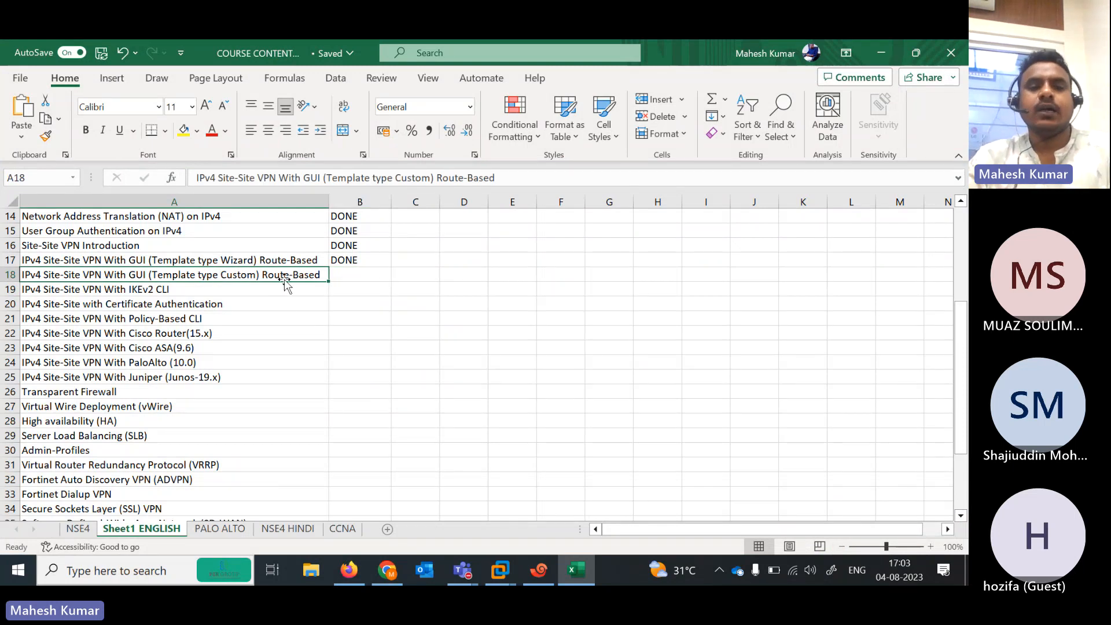
Minimize Excel, Xshell and Teams and show the EVE topology with the INDIA and AUSTRAILIA firewalls
{"action": "left_click", "coordinate": [889, 61]}
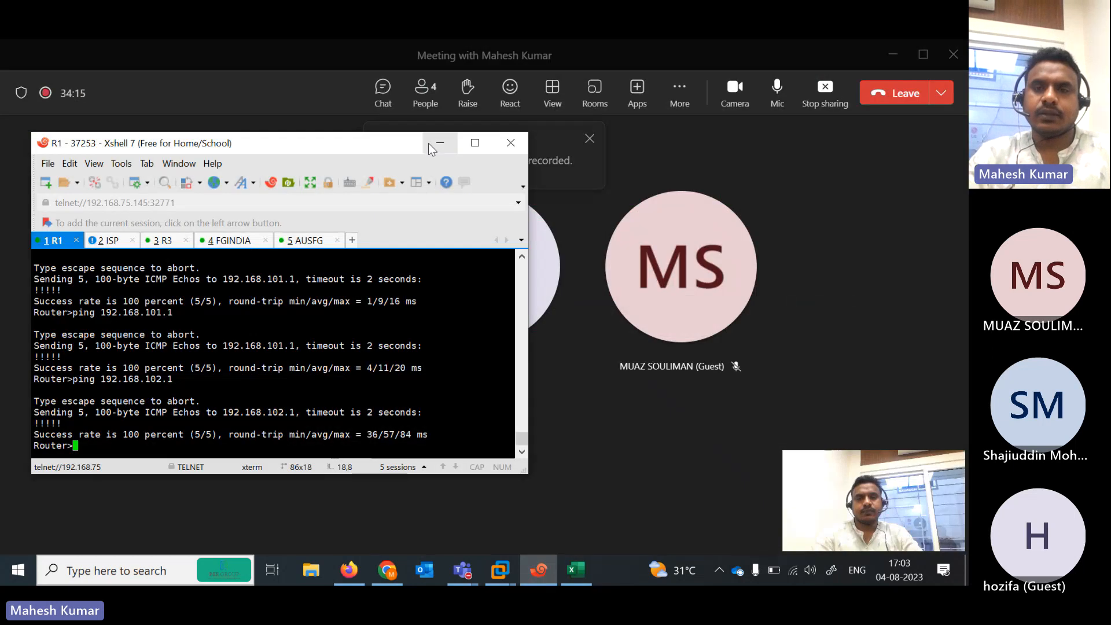
{"action": "left_click", "coordinate": [429, 144]}
{"action": "left_click", "coordinate": [892, 55]}
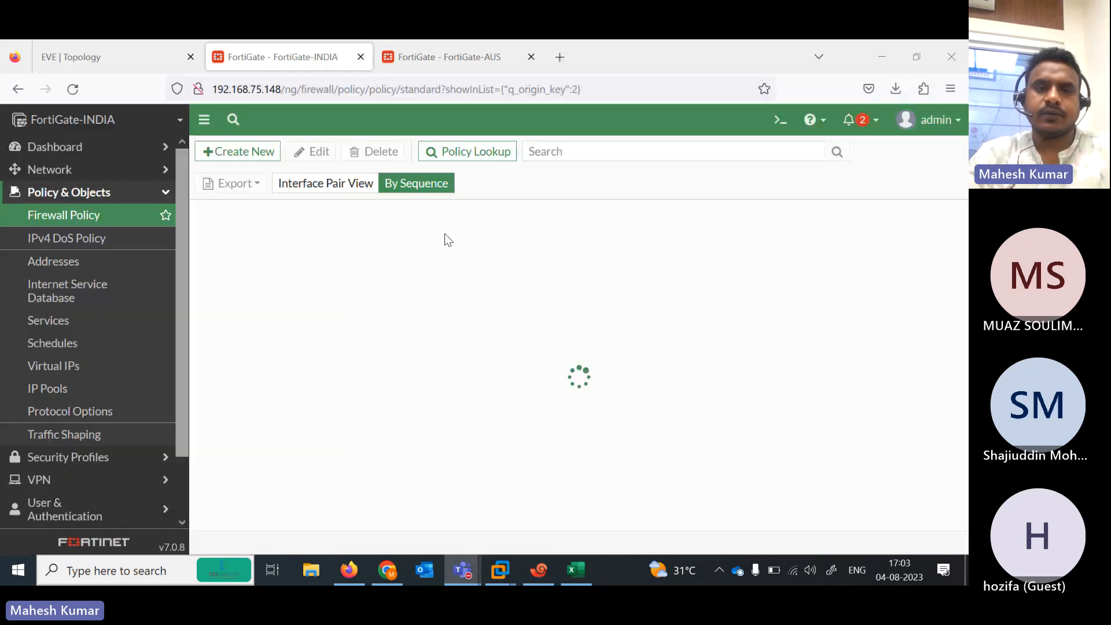
{"action": "left_click", "coordinate": [119, 57]}
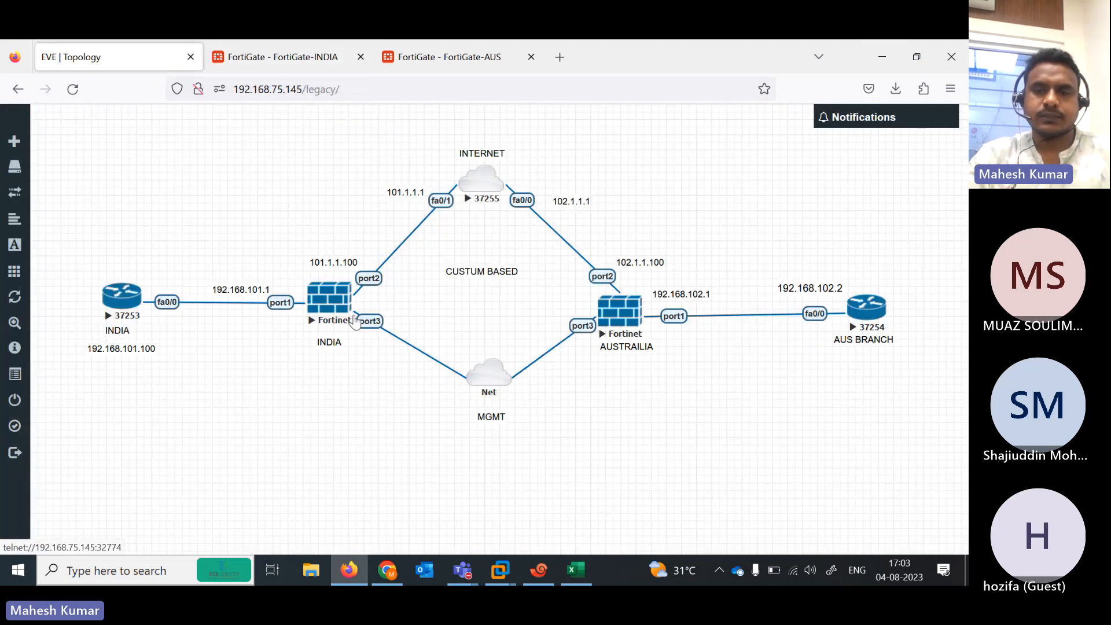
Stop the INDIA and AUSTRAILIA firewall nodes
{"action": "right_click", "coordinate": [323, 308]}
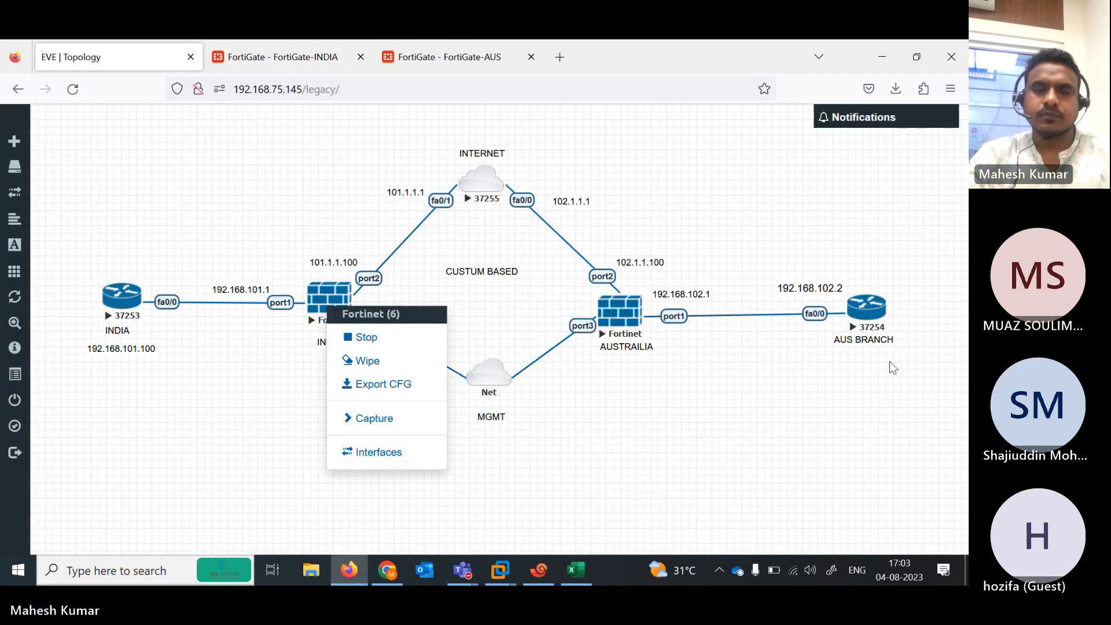
{"action": "left_click", "coordinate": [366, 337]}
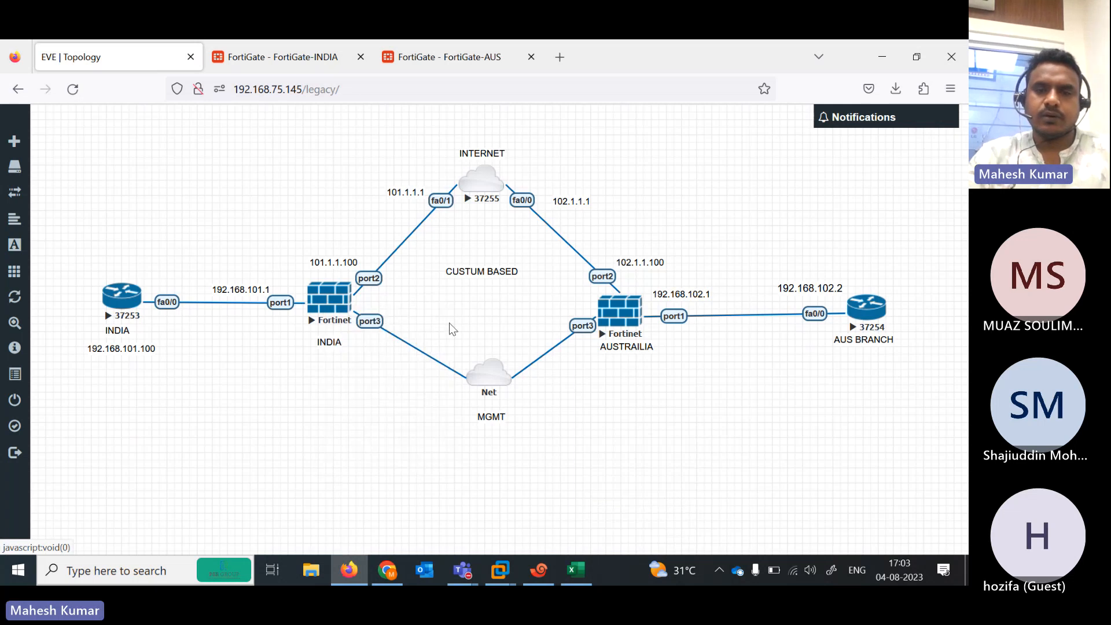
{"action": "right_click", "coordinate": [617, 318]}
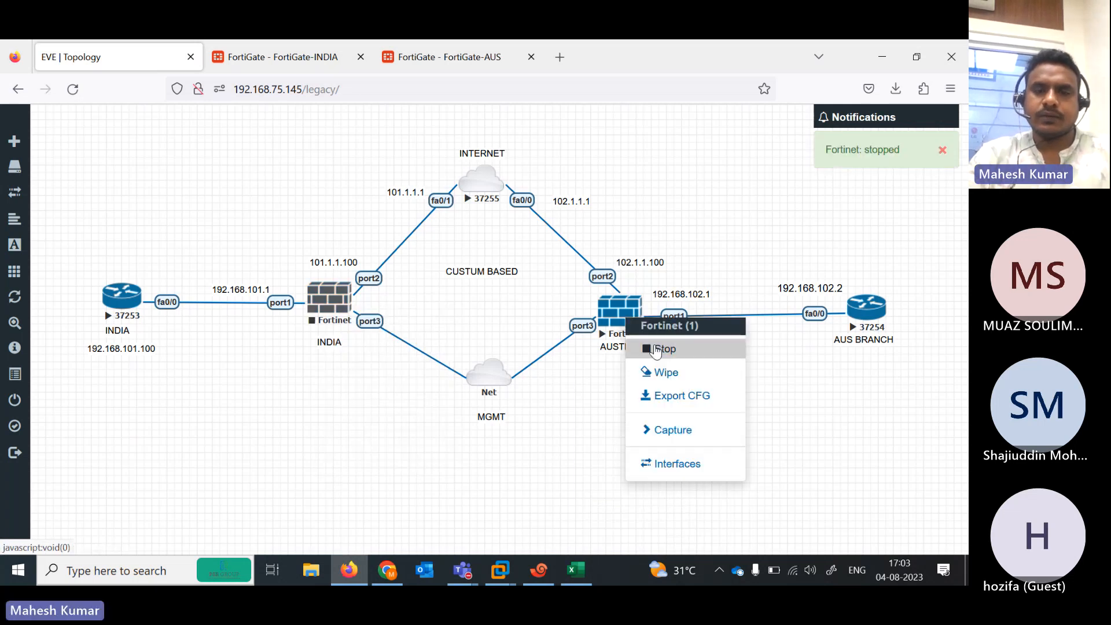
{"action": "left_click", "coordinate": [656, 349]}
Wipe the configurations of both firewalls, confirming each wipe
{"action": "right_click", "coordinate": [316, 316]}
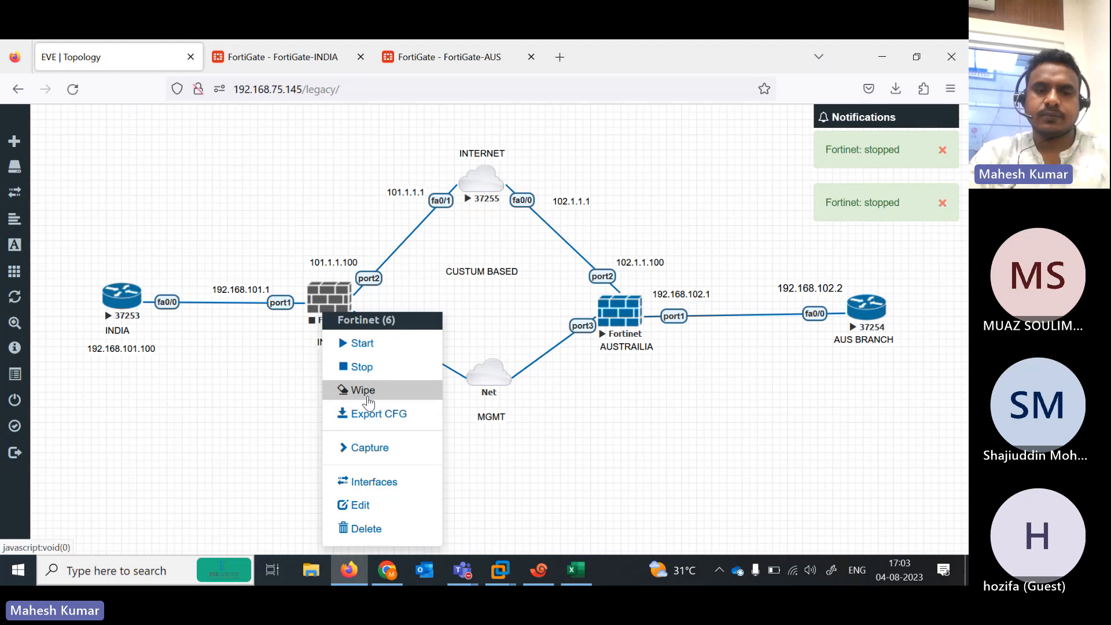
{"action": "left_click", "coordinate": [369, 403]}
{"action": "left_click", "coordinate": [437, 220]}
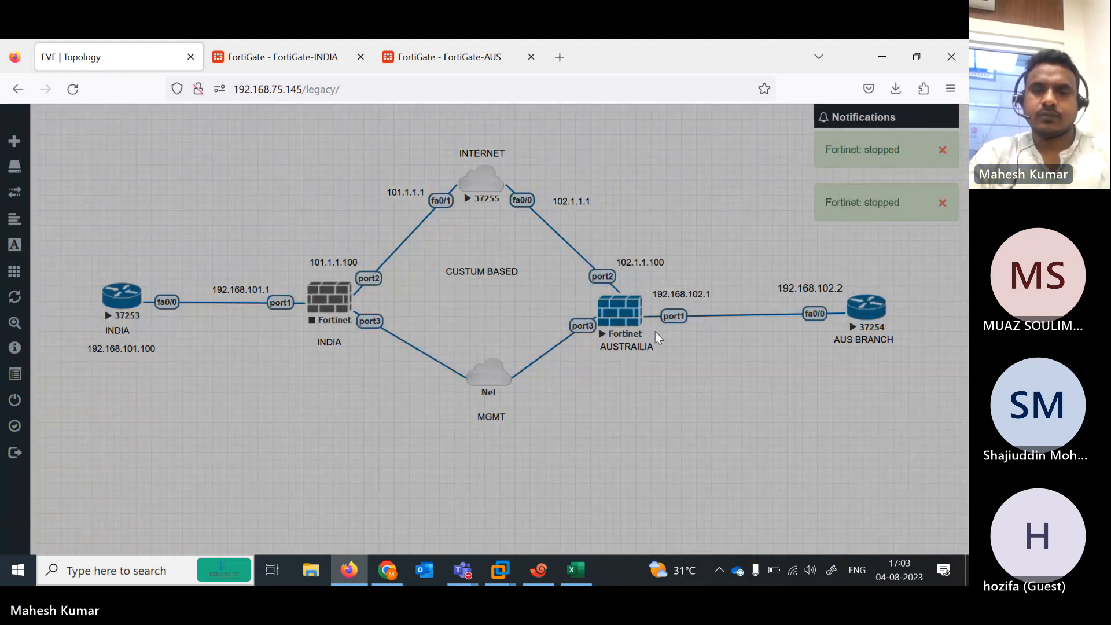
{"action": "right_click", "coordinate": [617, 316]}
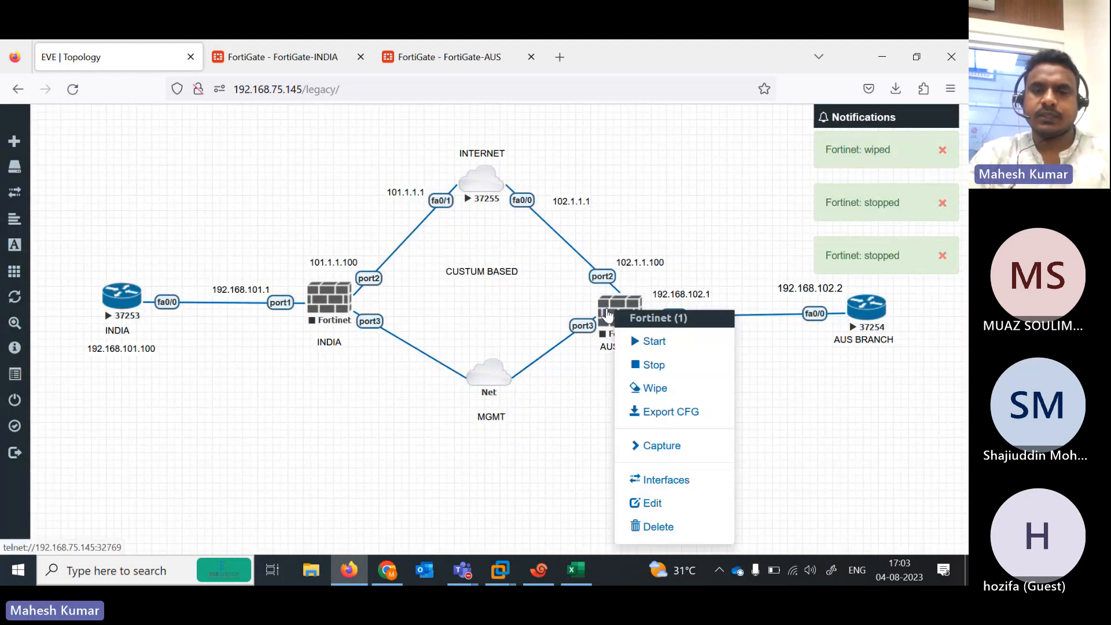
{"action": "left_click", "coordinate": [656, 388]}
{"action": "left_click", "coordinate": [435, 219]}
Start the INDIA and AUSTRAILIA firewalls again
{"action": "right_click", "coordinate": [316, 307]}
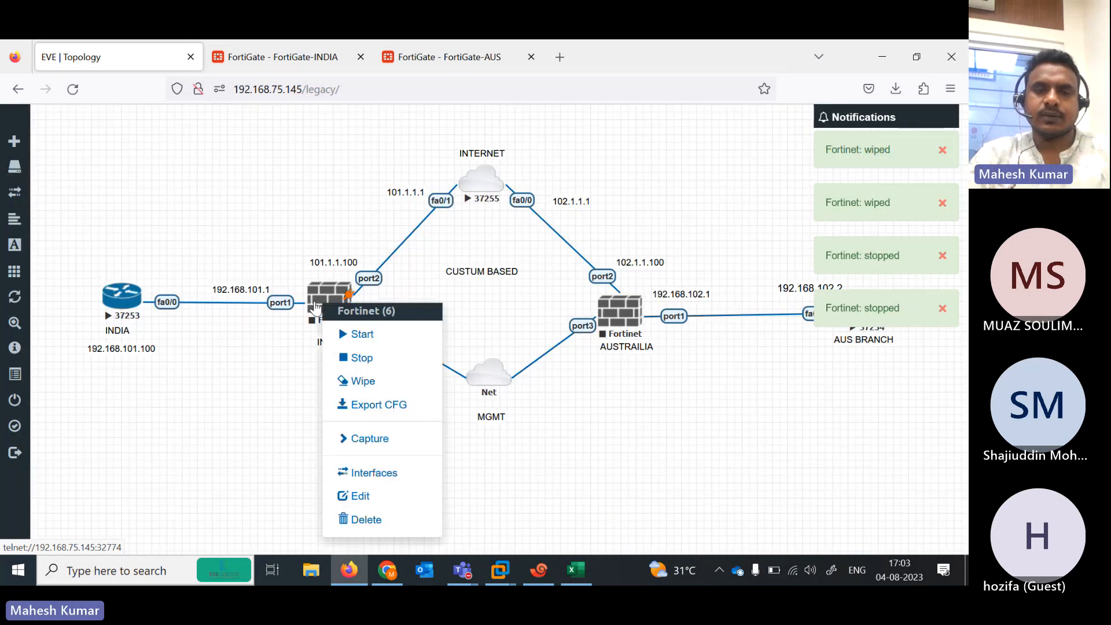
{"action": "left_click", "coordinate": [362, 334]}
{"action": "right_click", "coordinate": [618, 318]}
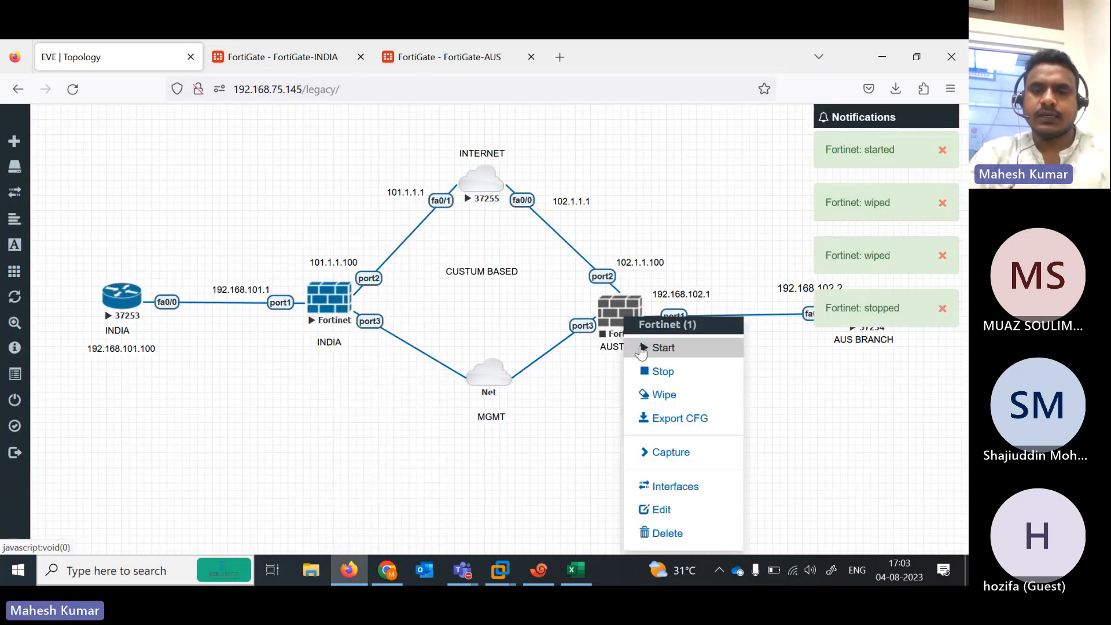
{"action": "left_click", "coordinate": [643, 349]}
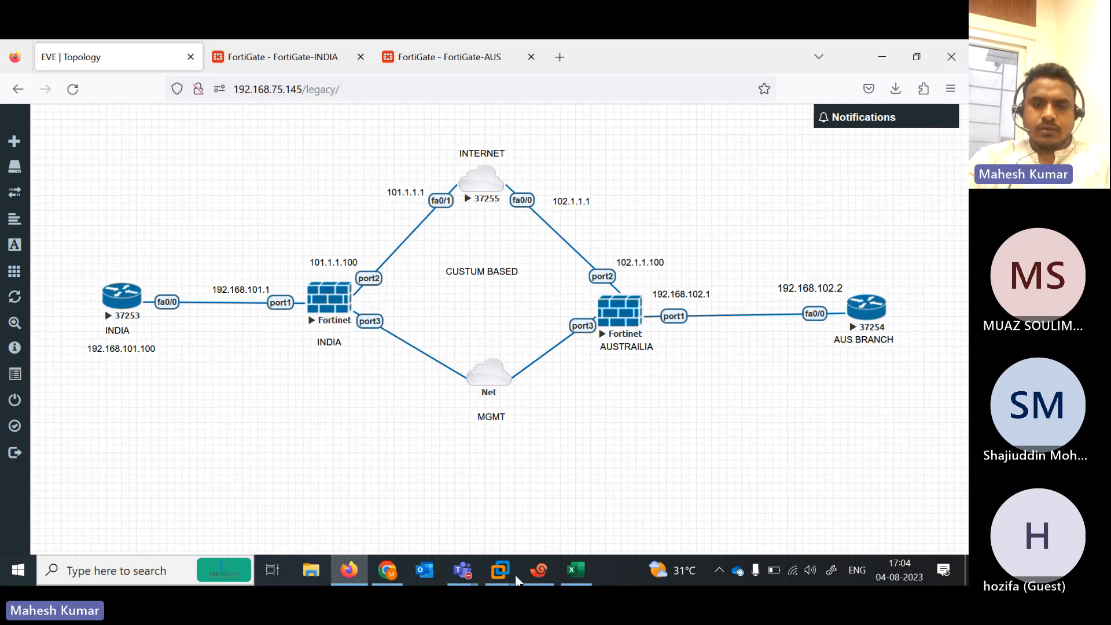
Close the stale FGINDIA and AUSFG Xshell tabs and open a new console to the INDIA firewall
{"action": "left_click", "coordinate": [539, 570]}
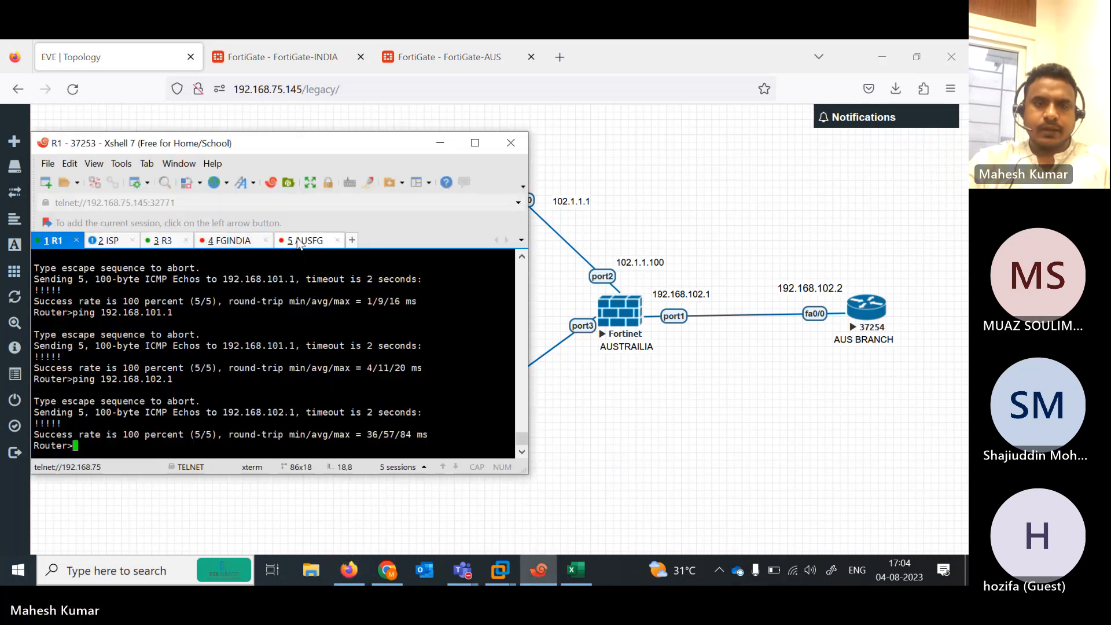
{"action": "left_click", "coordinate": [229, 242]}
{"action": "left_click", "coordinate": [265, 240]}
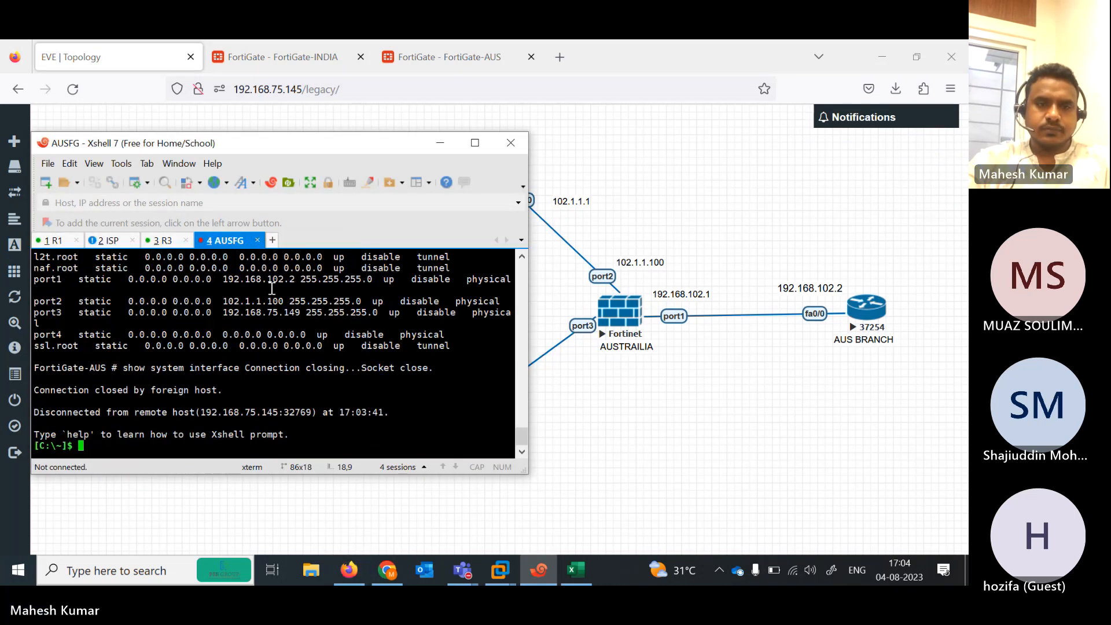
{"action": "left_click", "coordinate": [258, 240]}
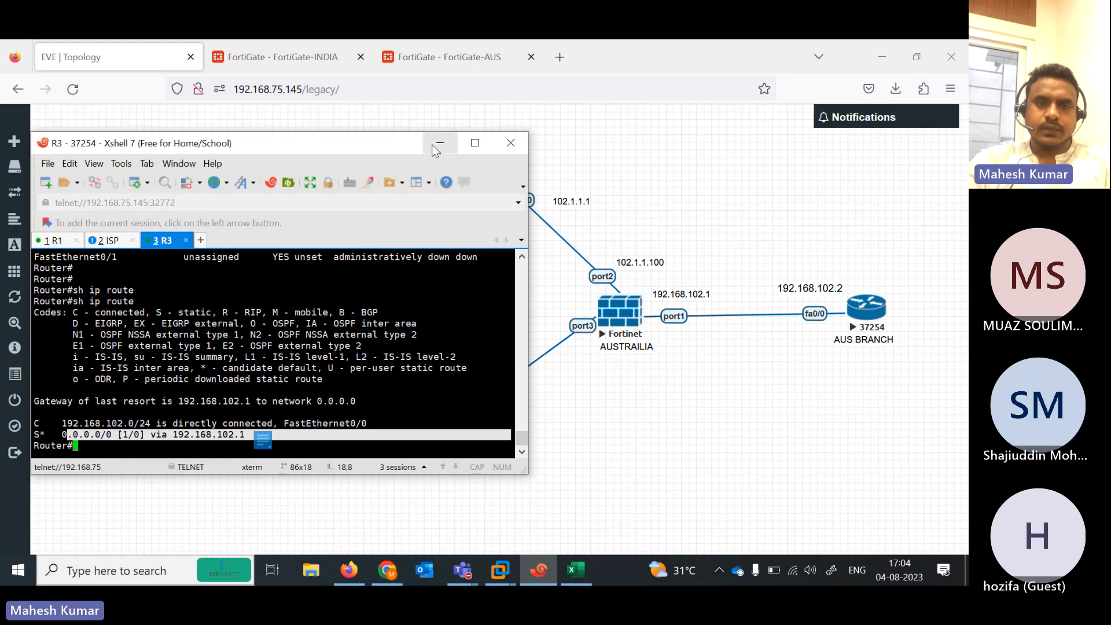
{"action": "left_click", "coordinate": [440, 143]}
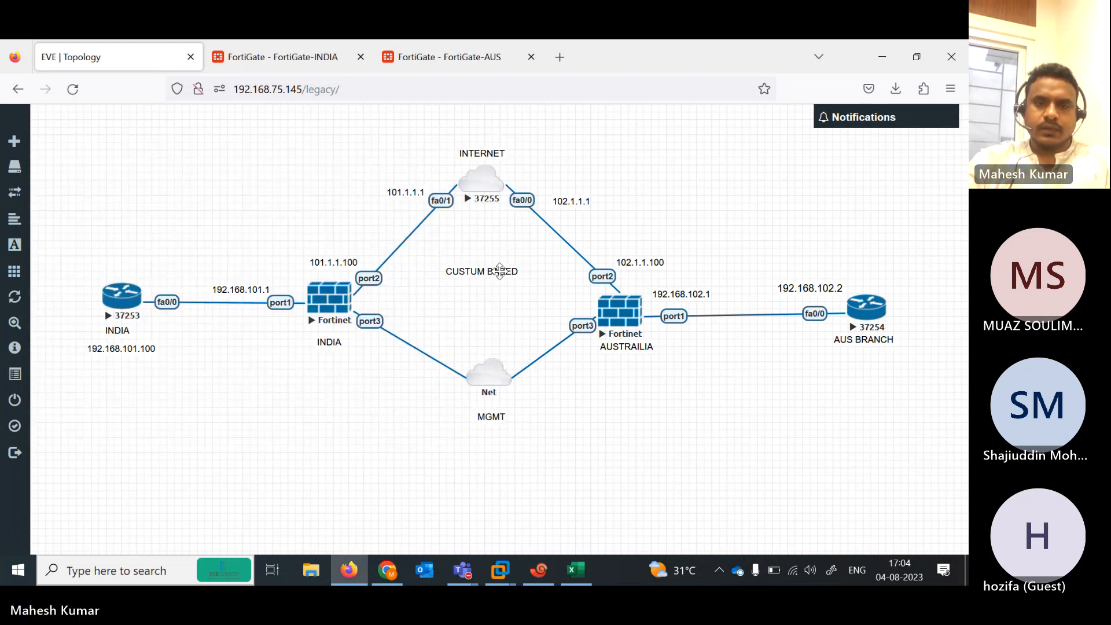
{"action": "left_click", "coordinate": [329, 302]}
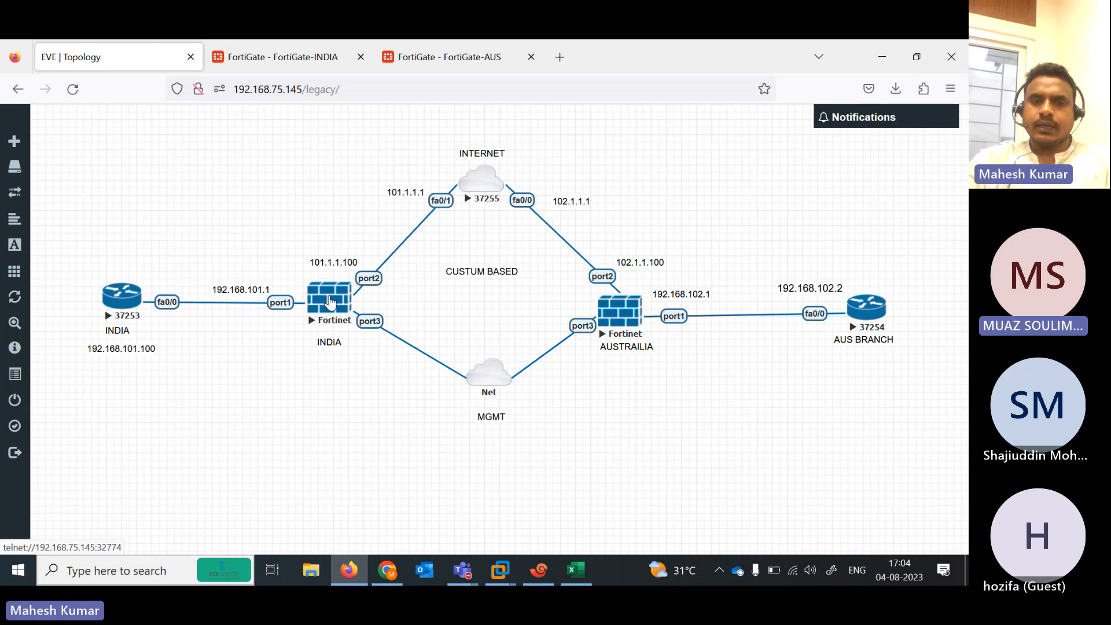
Wake the INDIA firewall console and open a second console session to the AUSTRAILIA firewall
{"action": "left_click_drag", "start_coordinate": [294, 148], "coordinate": [675, 141]}
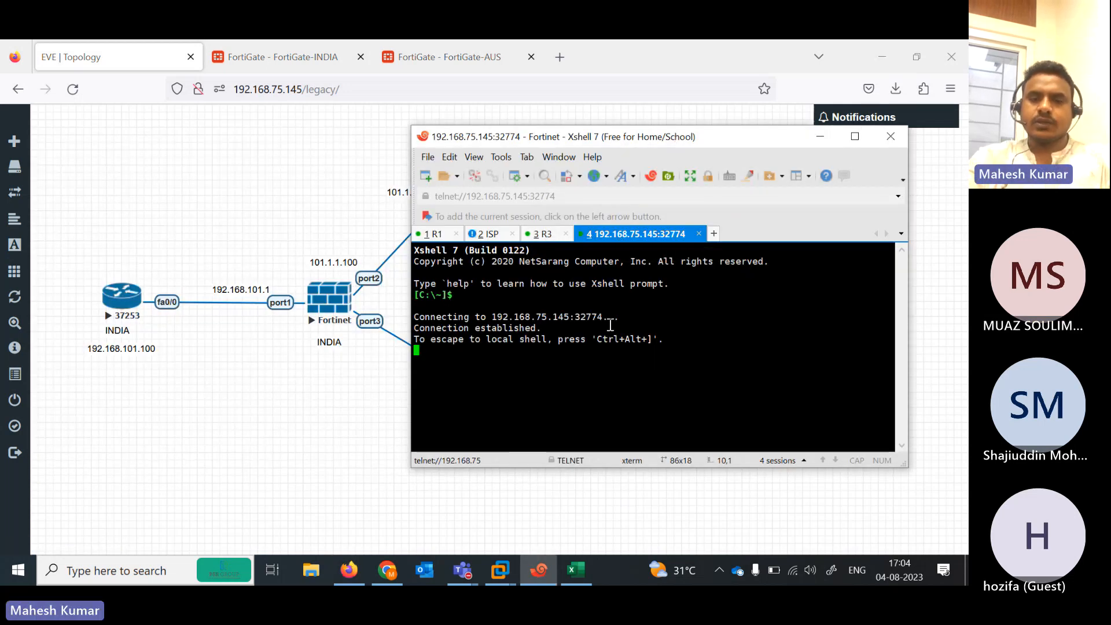
{"action": "key", "text": "Return"}
{"action": "key", "text": "Return"}
{"action": "key", "text": "Return"}
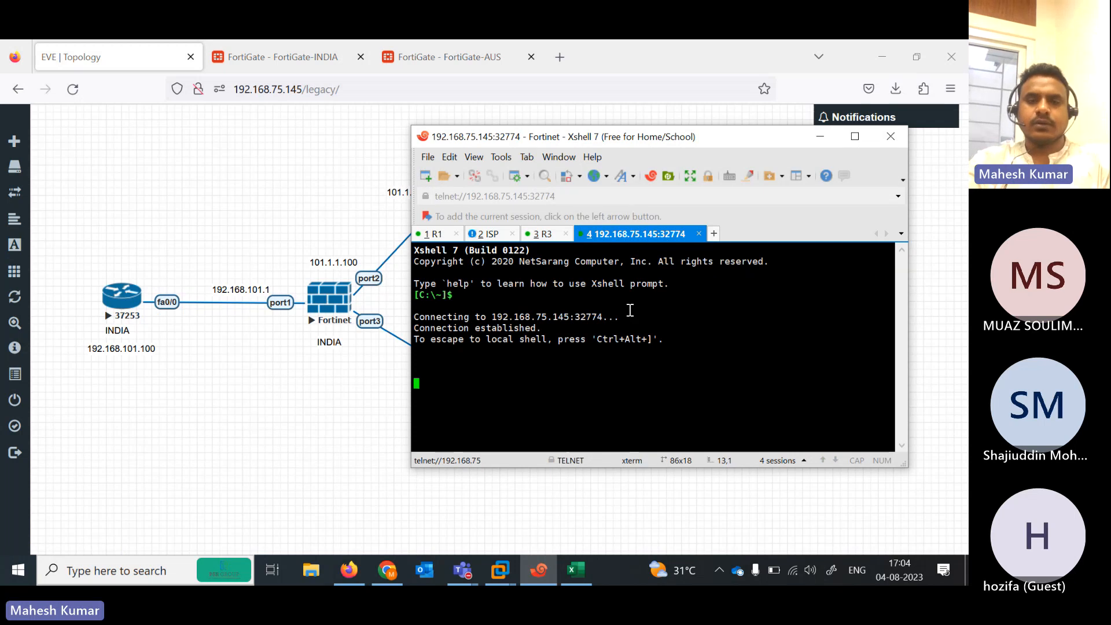
{"action": "left_click", "coordinate": [287, 464]}
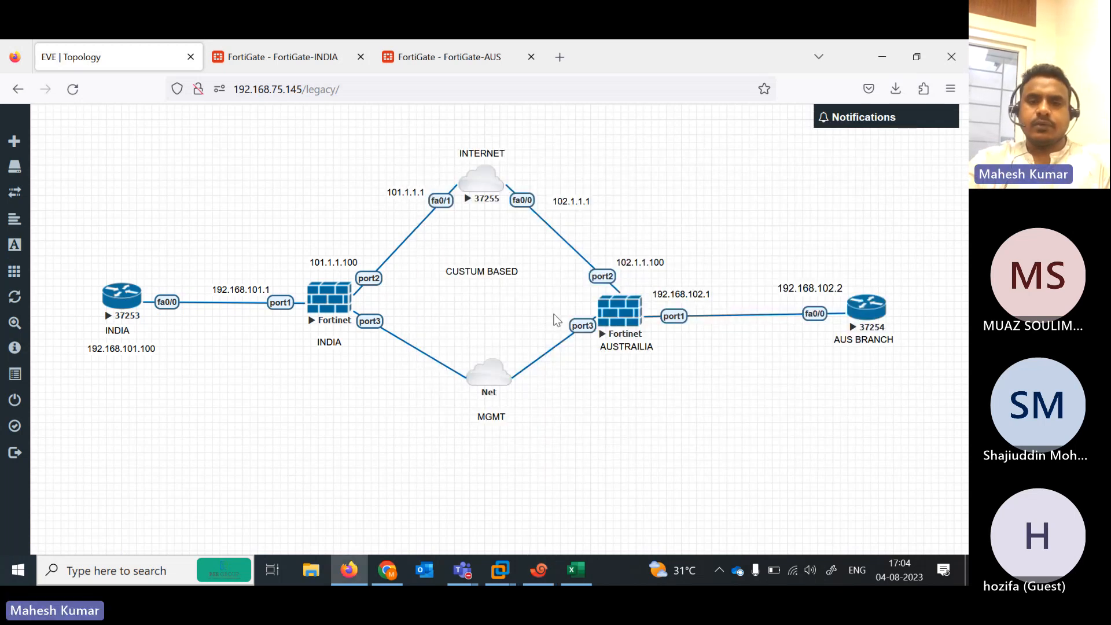
{"action": "left_click", "coordinate": [633, 320]}
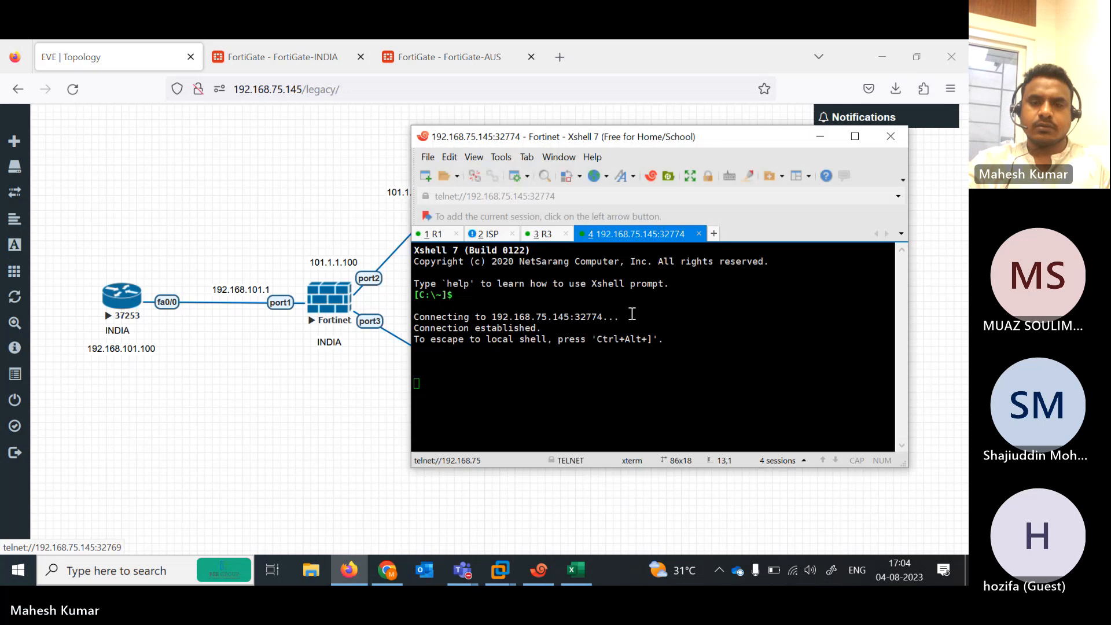
Rename the two new console tabs to INDIA and AUS
{"action": "left_click", "coordinate": [680, 235]}
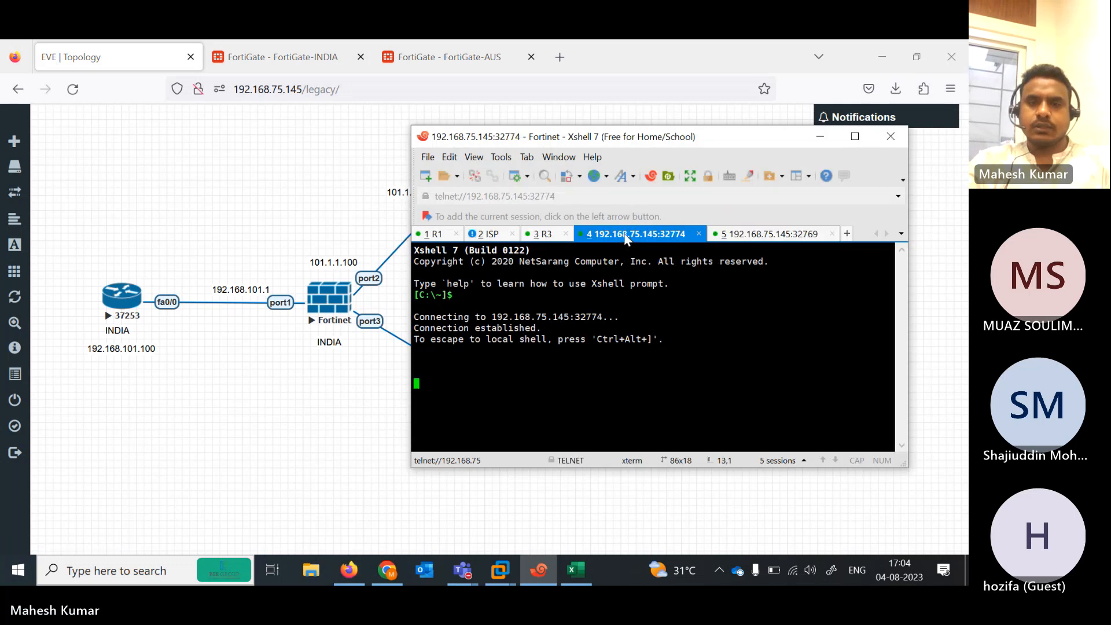
{"action": "right_click", "coordinate": [626, 235]}
{"action": "left_click", "coordinate": [662, 476]}
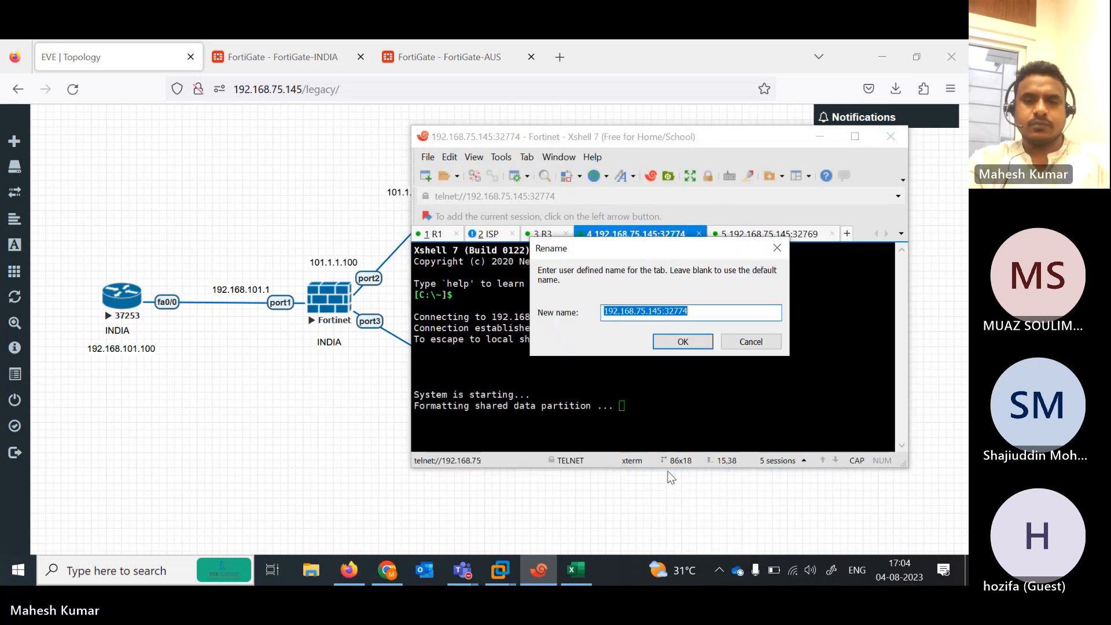
{"action": "type", "text": "INDIA"}
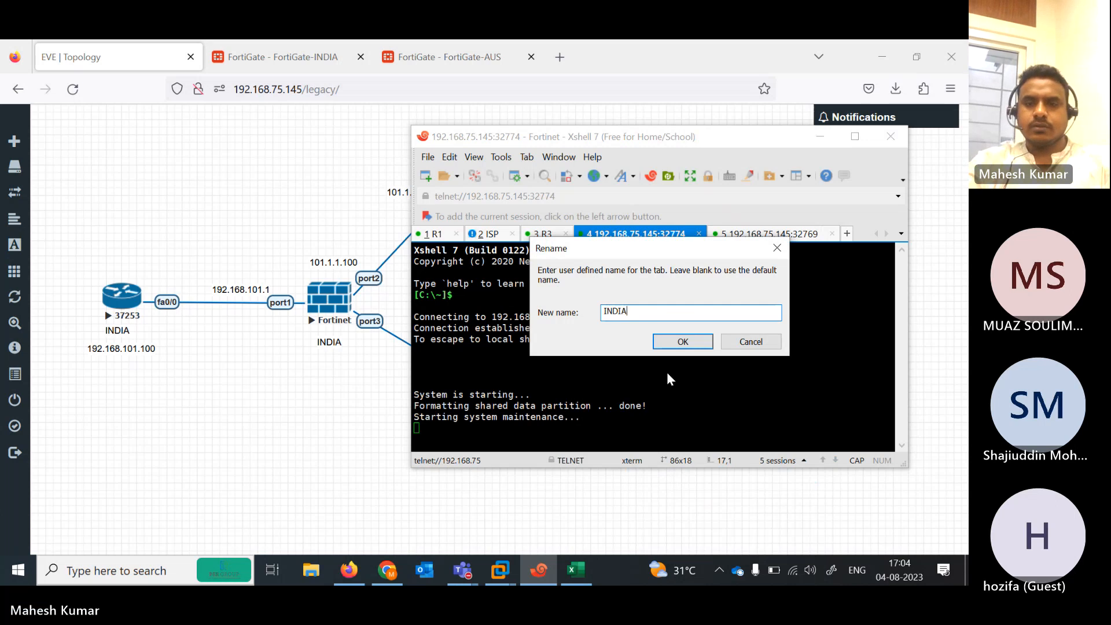
{"action": "left_click", "coordinate": [661, 342]}
{"action": "left_click", "coordinate": [706, 230]}
{"action": "right_click", "coordinate": [706, 230]}
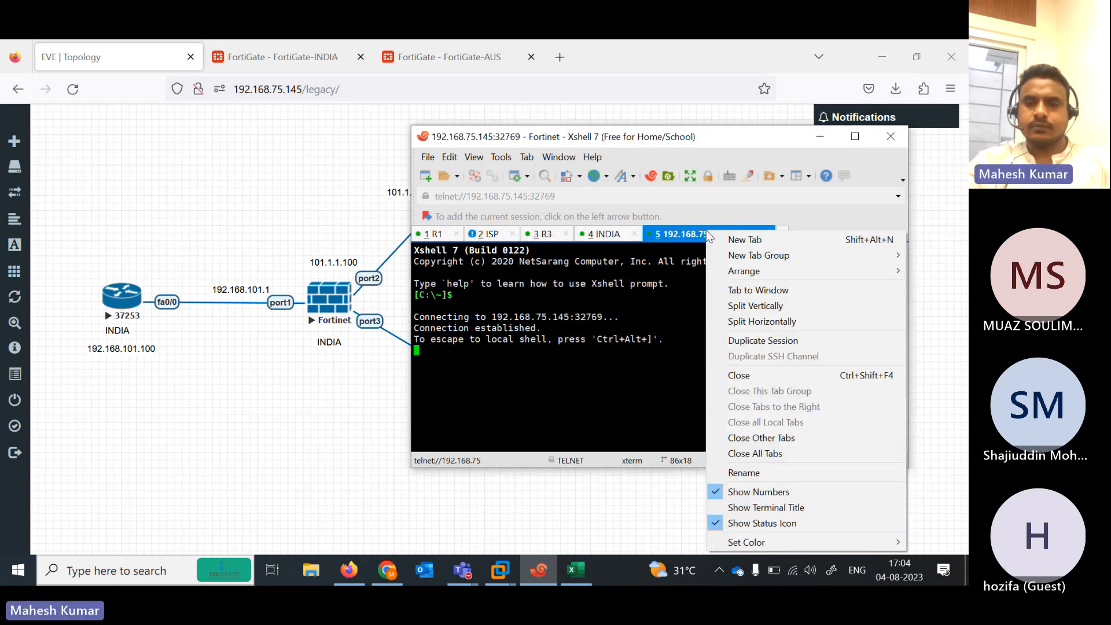
{"action": "left_click", "coordinate": [752, 471]}
{"action": "type", "text": "AUS"}
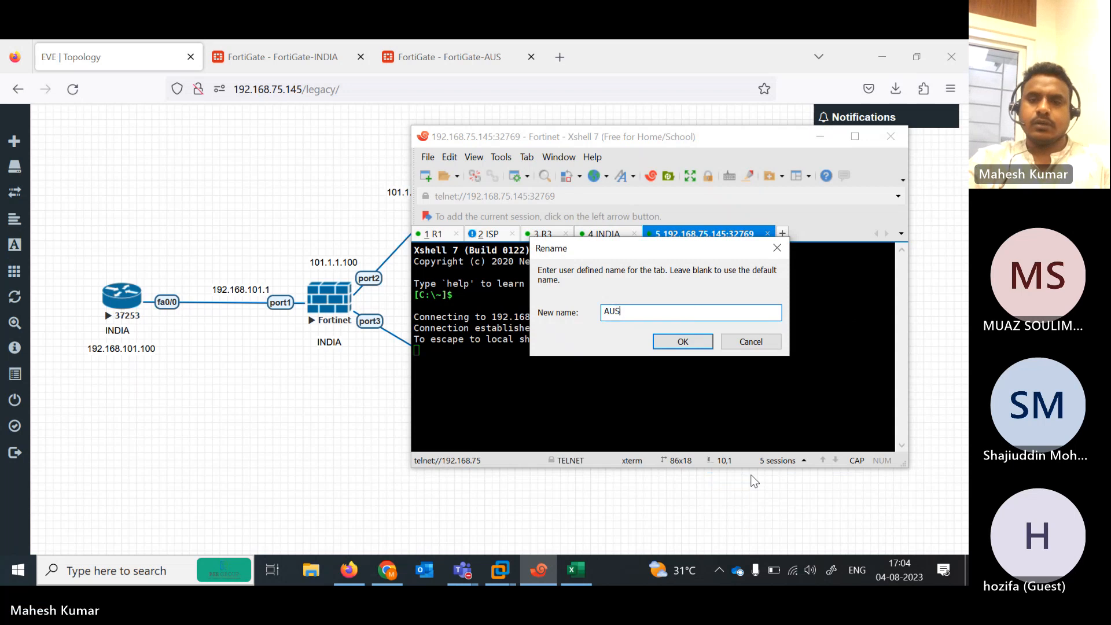
{"action": "left_click", "coordinate": [683, 342]}
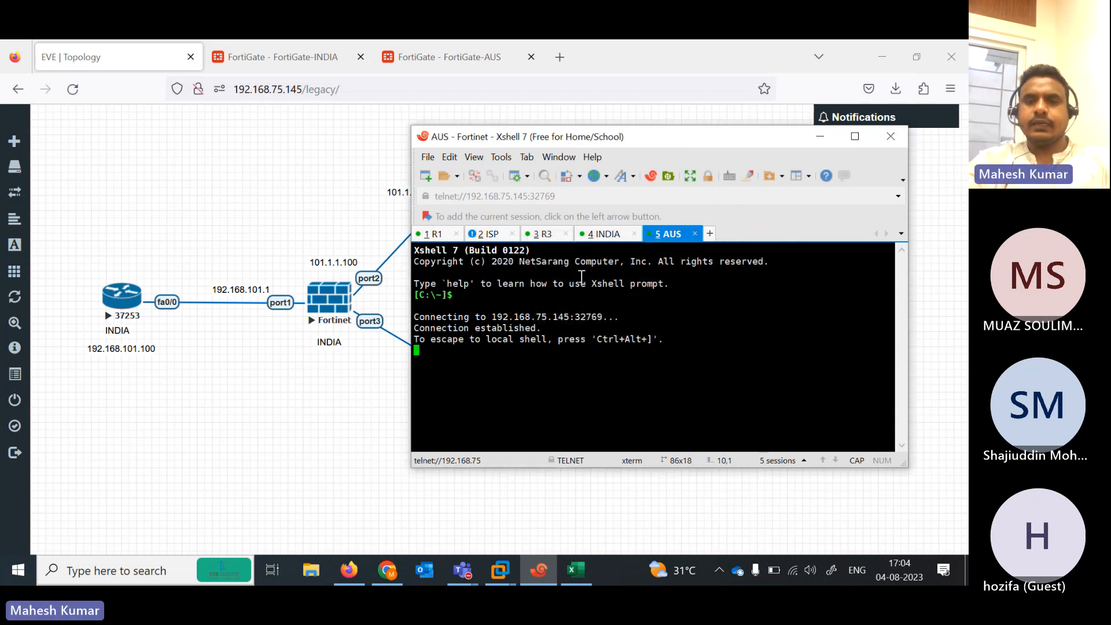
{"action": "left_click", "coordinate": [603, 235]}
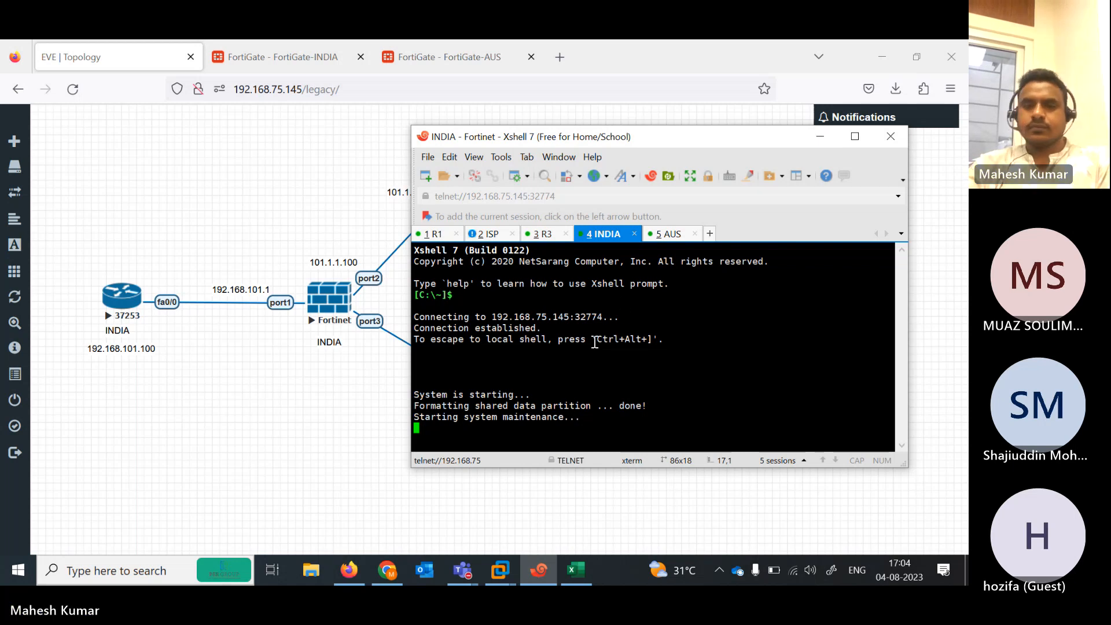
Close the FortiGate-INDIA and FortiGate-AUS browser tabs and return to the INDIA console session
{"action": "left_click", "coordinate": [663, 238]}
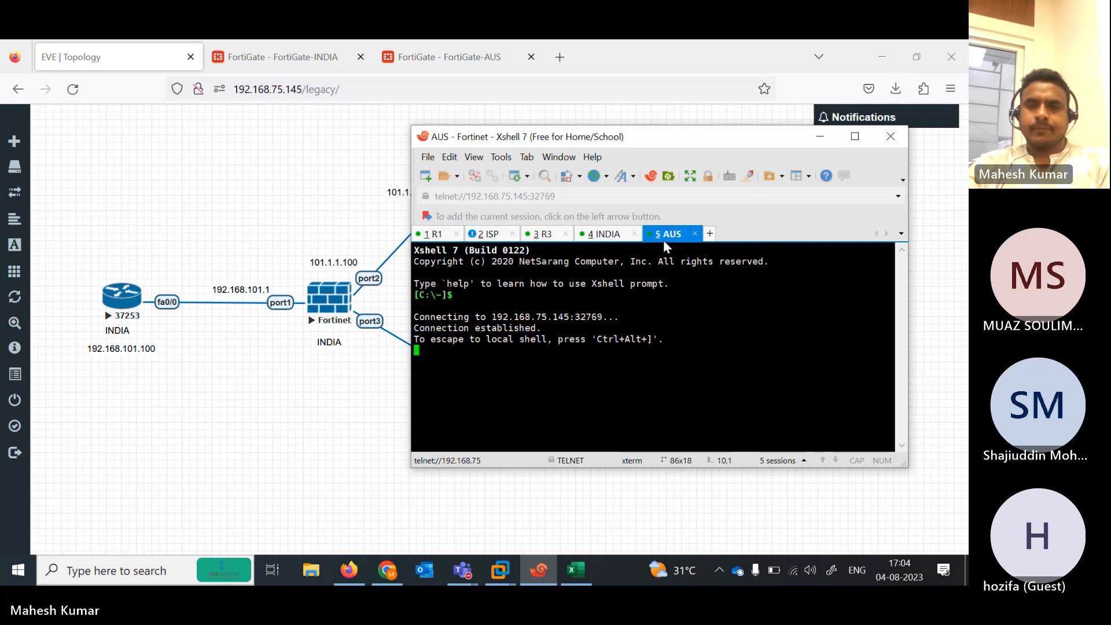
{"action": "left_click", "coordinate": [617, 239]}
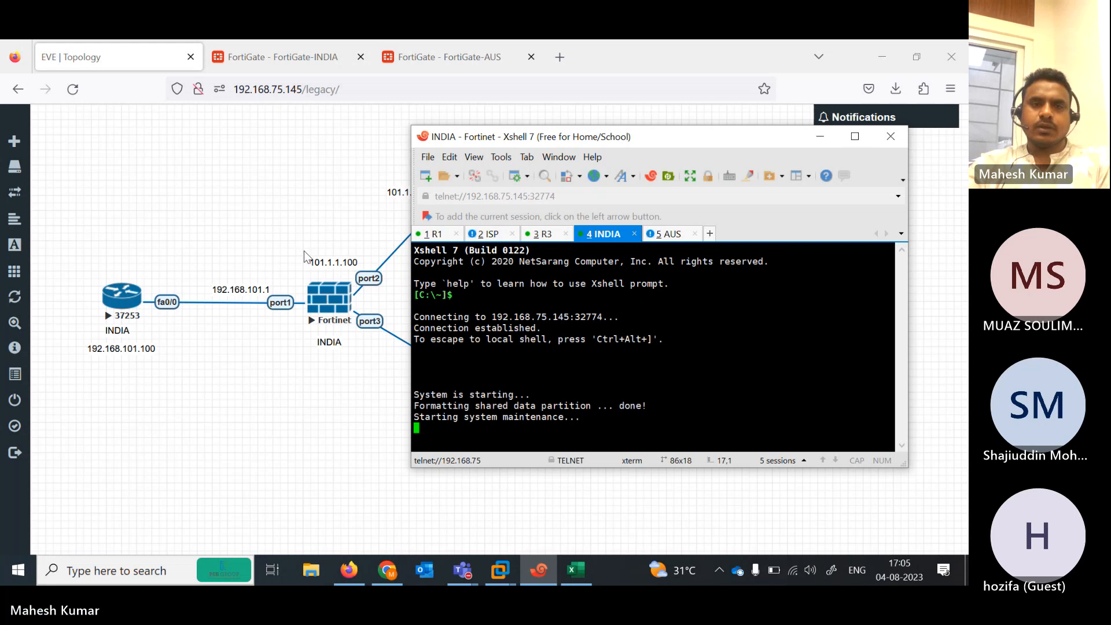
{"action": "left_click", "coordinate": [296, 58]}
{"action": "left_click", "coordinate": [297, 57]}
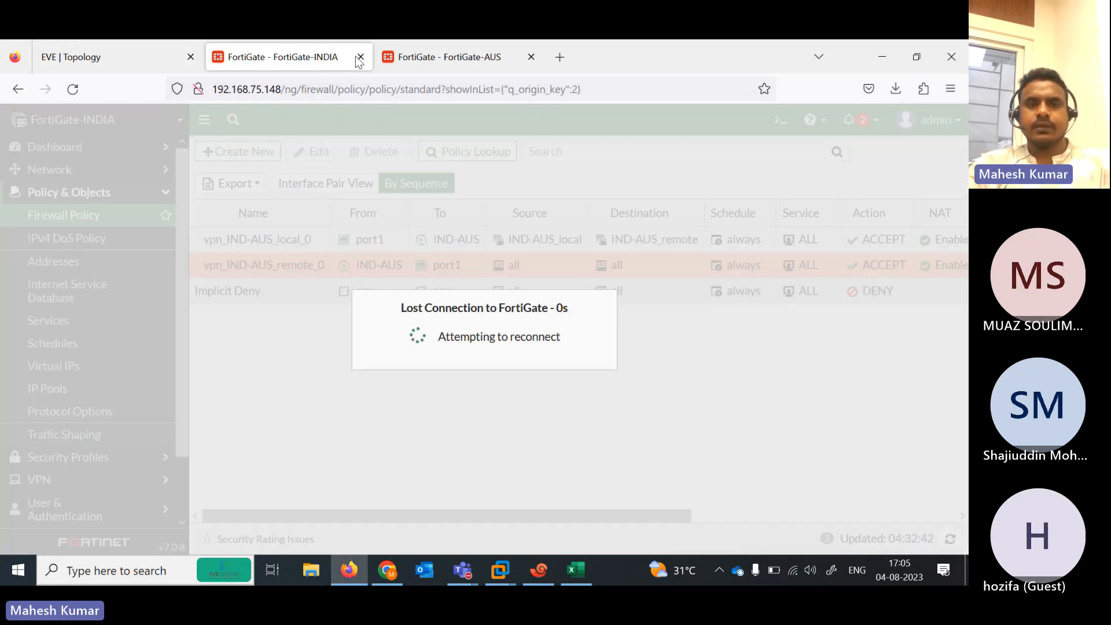
{"action": "left_click", "coordinate": [360, 56]}
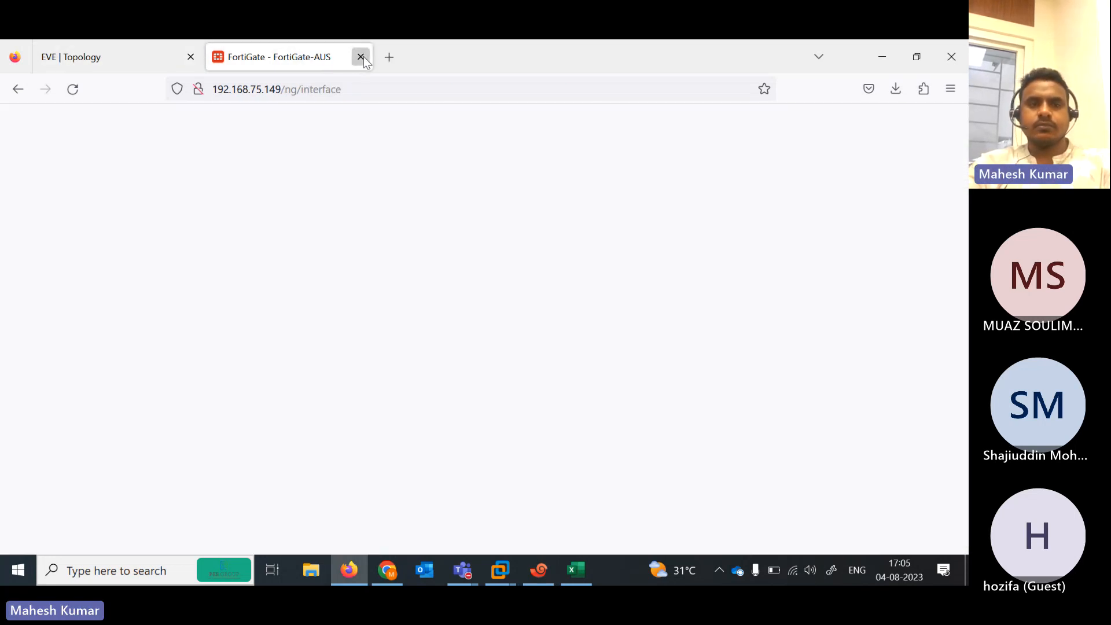
{"action": "left_click", "coordinate": [364, 57]}
{"action": "left_click", "coordinate": [539, 570]}
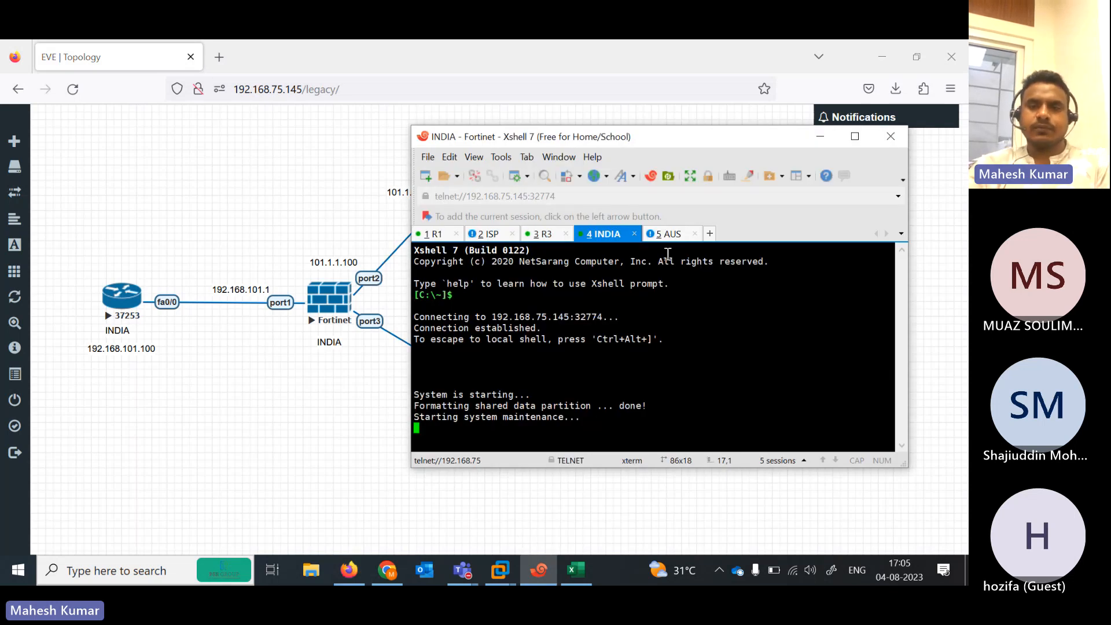
Log in to the AUS console as admin and set a new admin password
{"action": "left_click", "coordinate": [662, 235]}
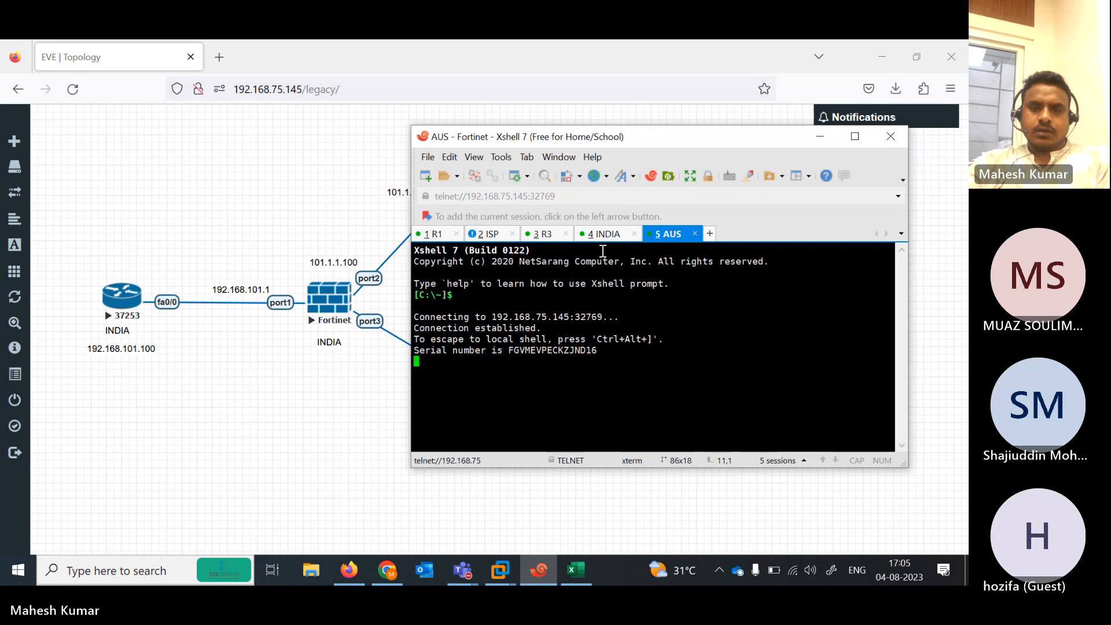
{"action": "key", "text": "Return"}
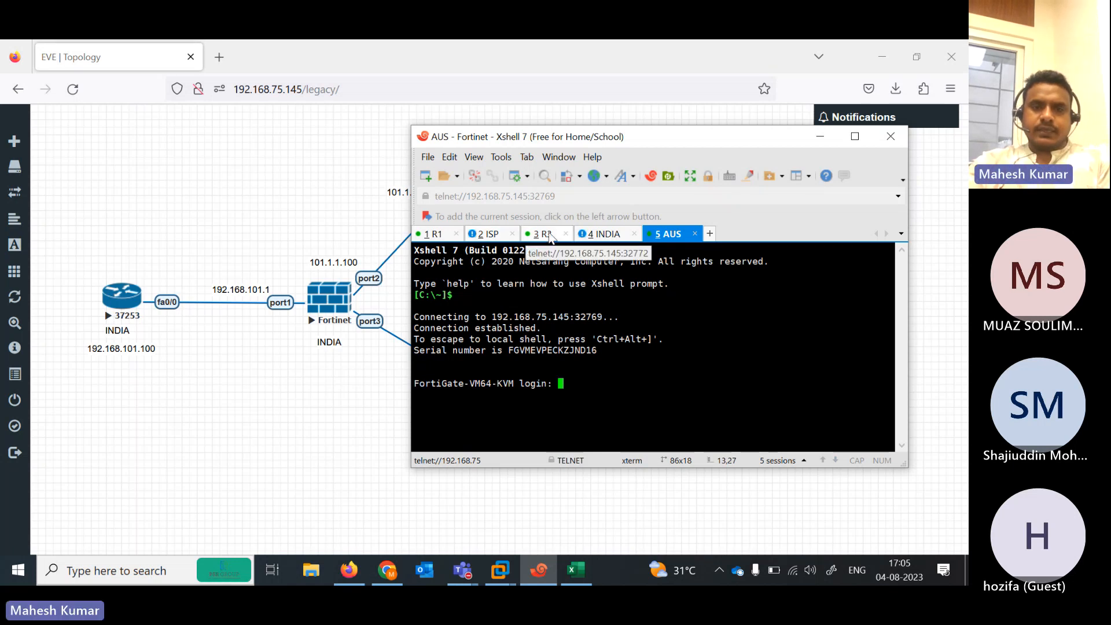
{"action": "left_click", "coordinate": [607, 235]}
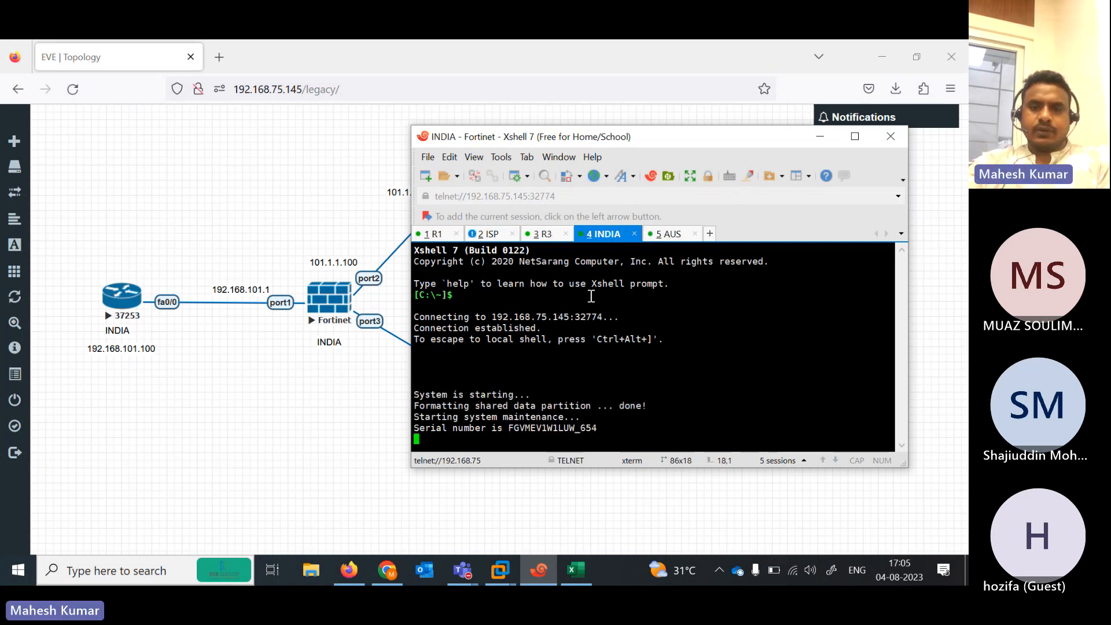
{"action": "left_click", "coordinate": [673, 235]}
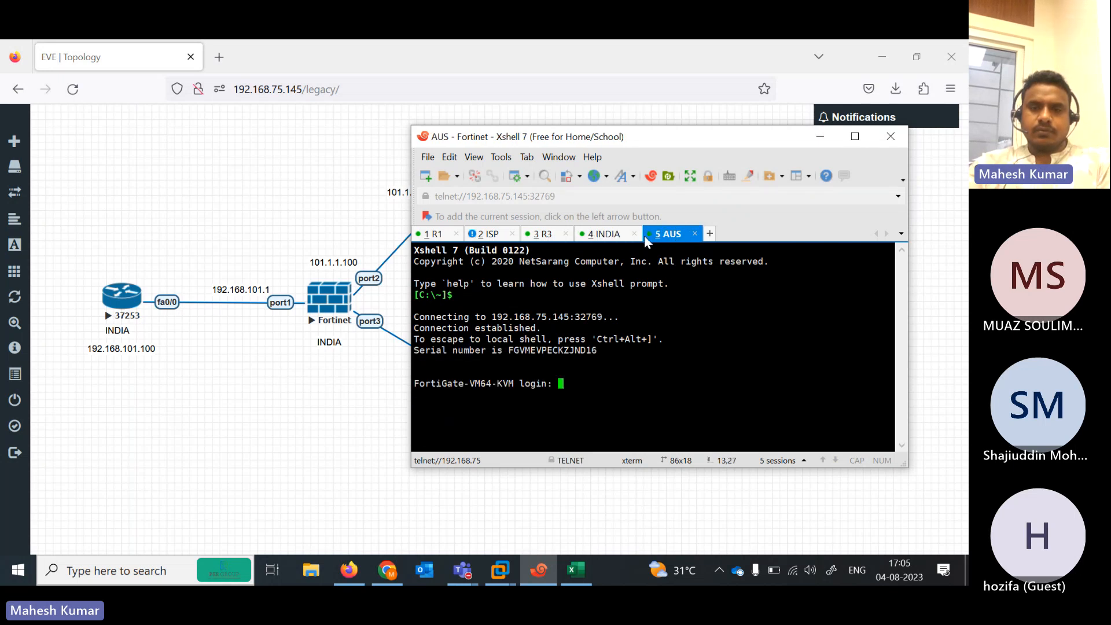
{"action": "left_click", "coordinate": [602, 236]}
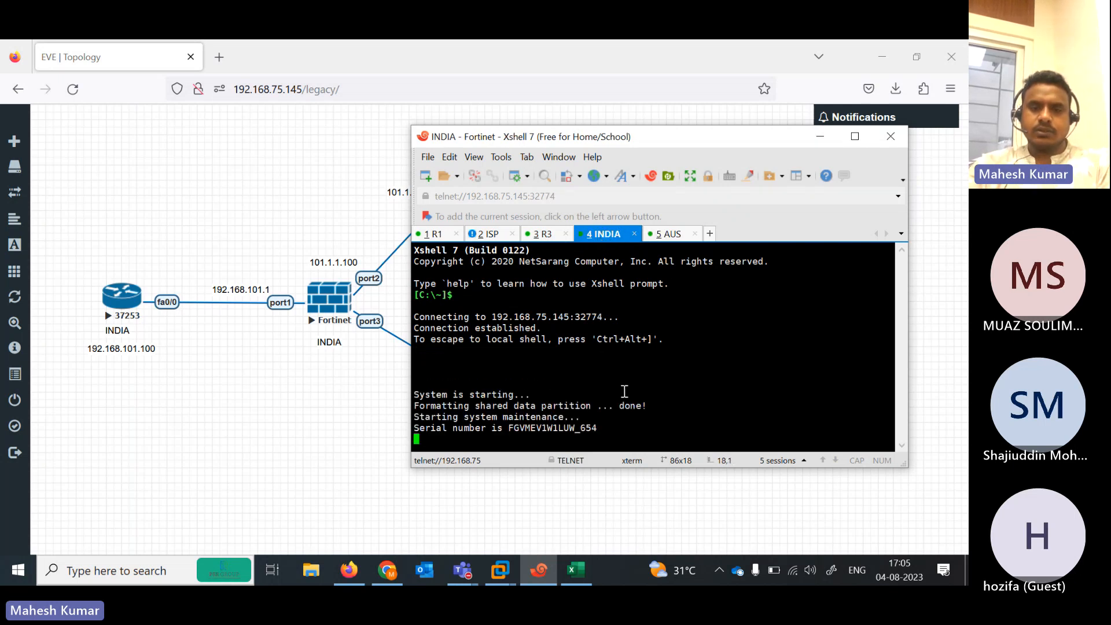
{"action": "left_click_drag", "start_coordinate": [688, 141], "coordinate": [295, 122]}
{"action": "left_click", "coordinate": [276, 215]}
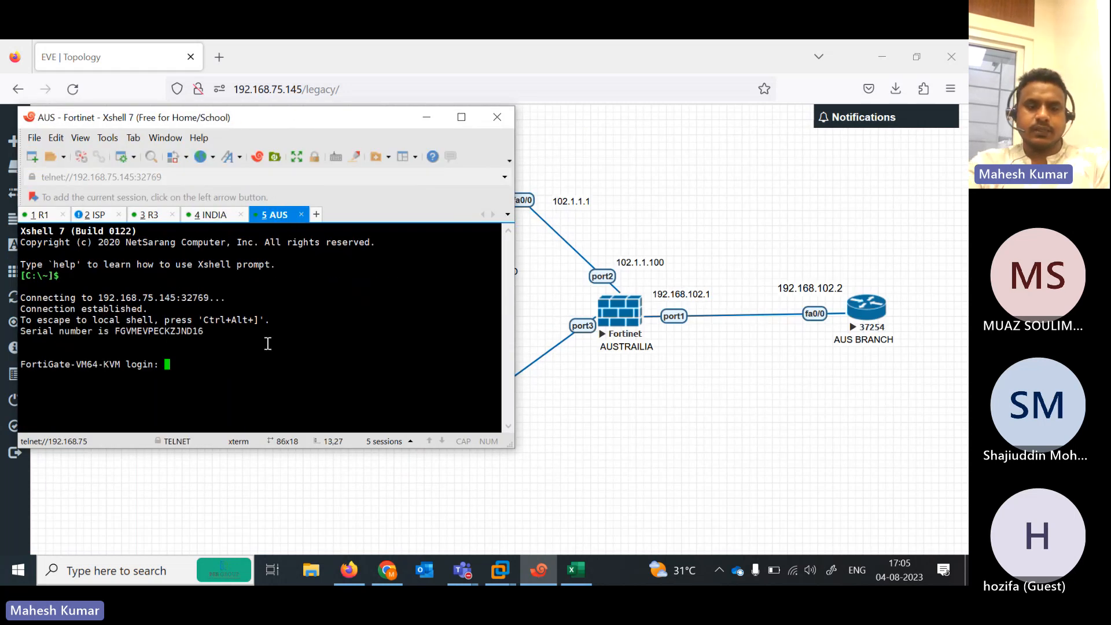
{"action": "type", "text": "admin"}
{"action": "key", "text": "Return"}
{"action": "key", "text": "Return"}
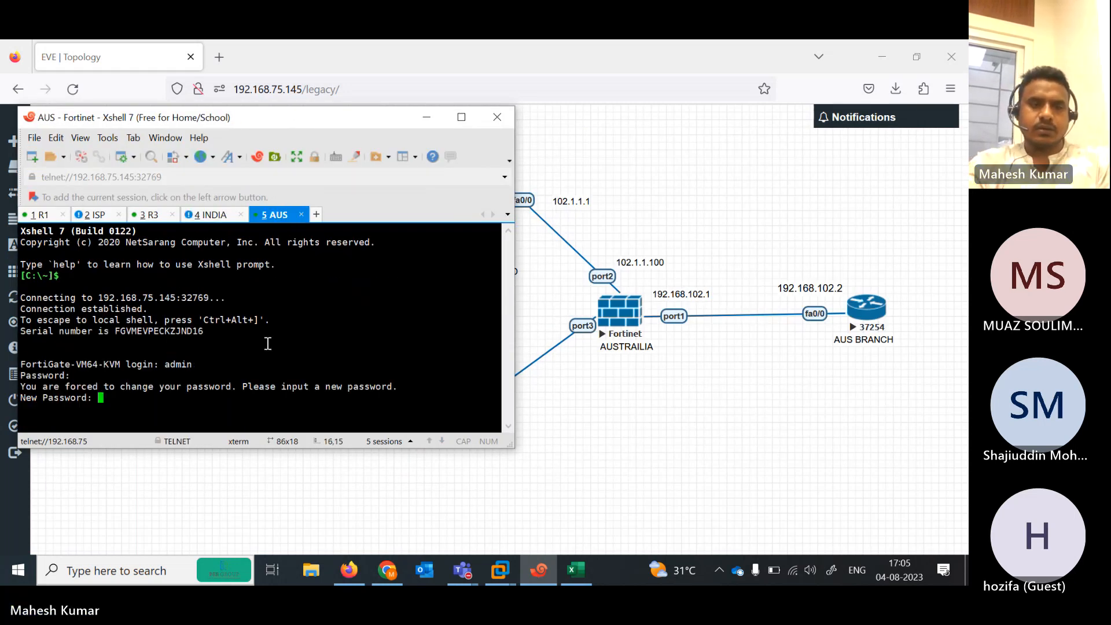
{"action": "key", "text": "Return"}
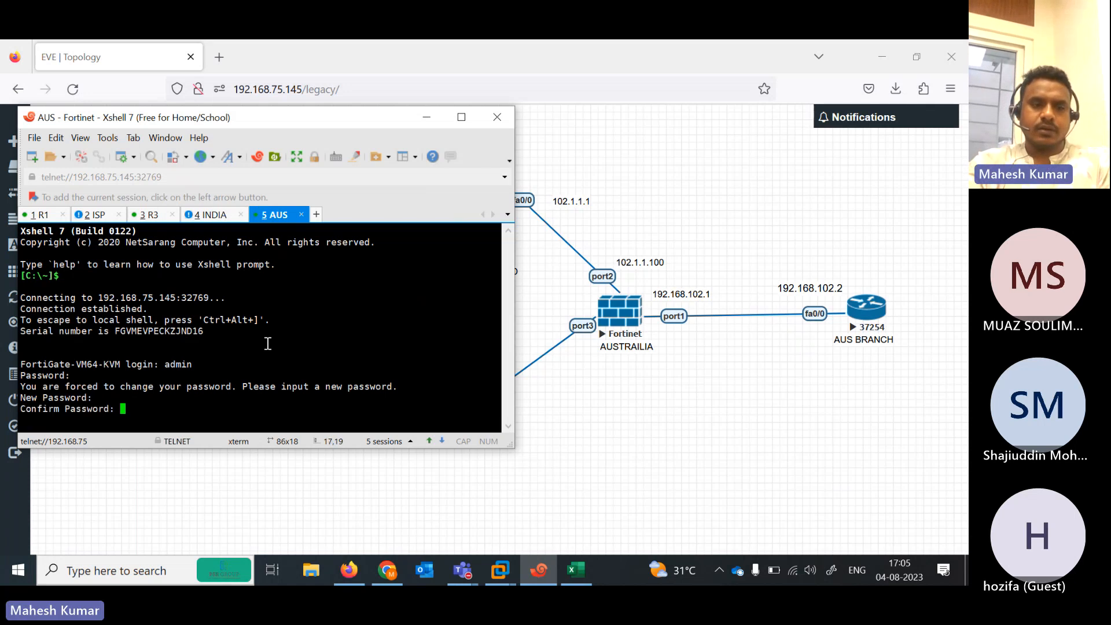
{"action": "key", "text": "Return"}
{"action": "key", "text": "Return"}
Enter interface configuration, edit port1 and set its mode to static
{"action": "type", "text": "config system interface"}
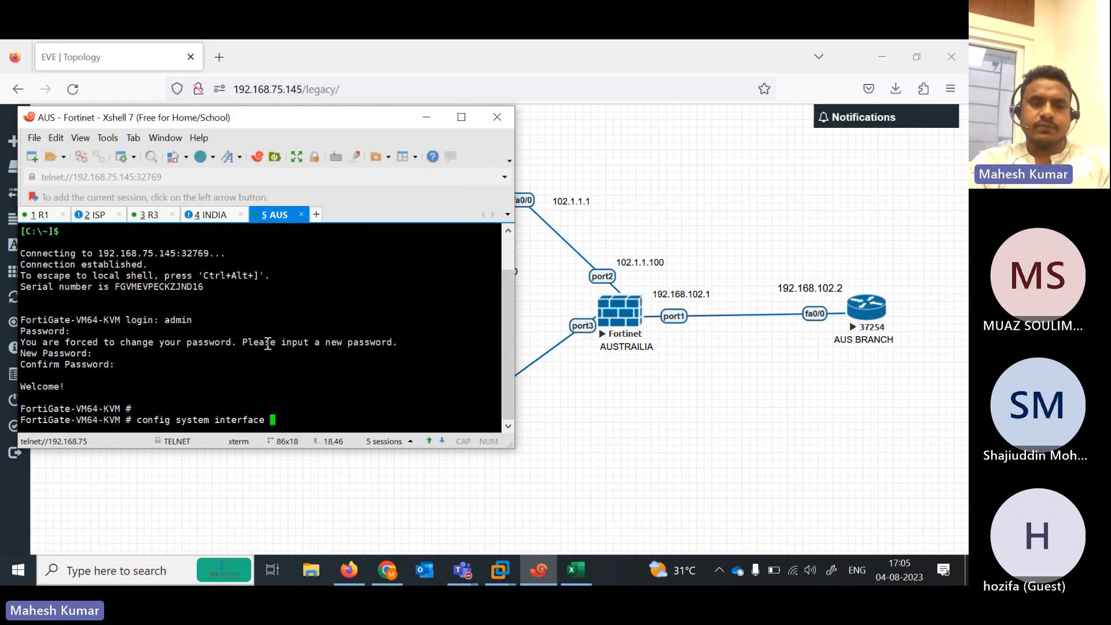
{"action": "key", "text": "Return"}
{"action": "type", "text": "ed"}
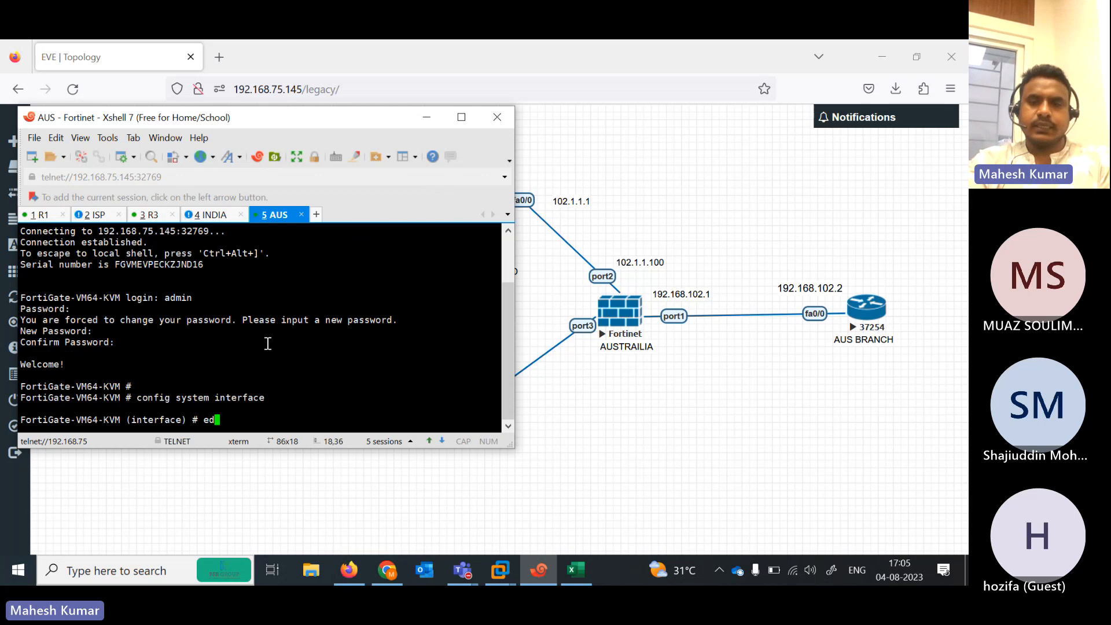
{"action": "type", "text": "it port1"}
{"action": "key", "text": "Return"}
{"action": "key", "text": "Return"}
{"action": "type", "text": "set"}
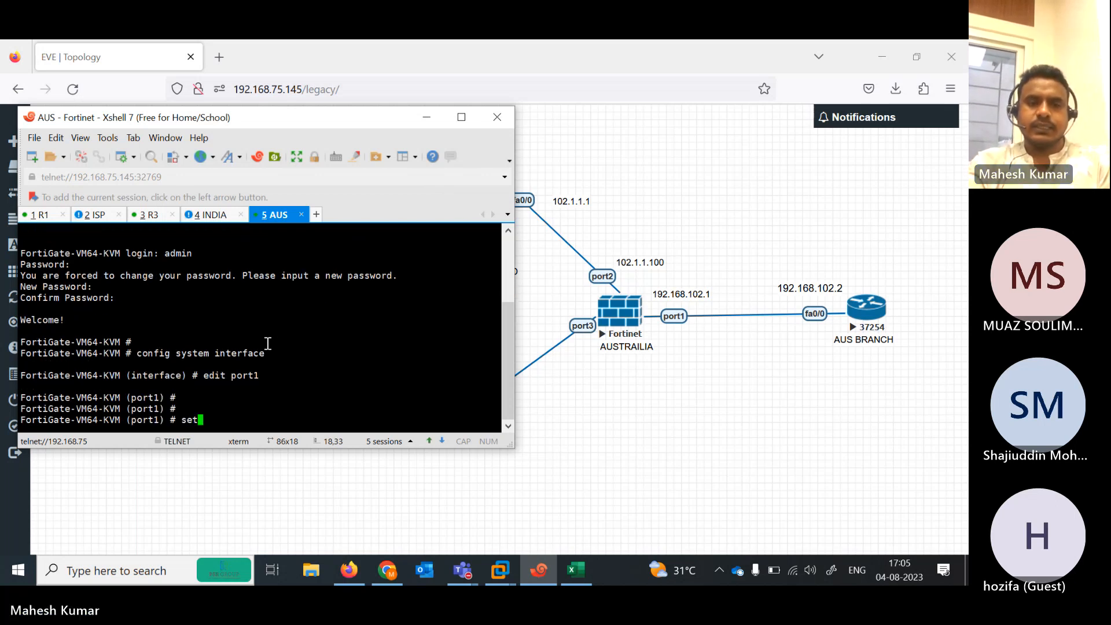
{"action": "type", "text": " mo de  static"}
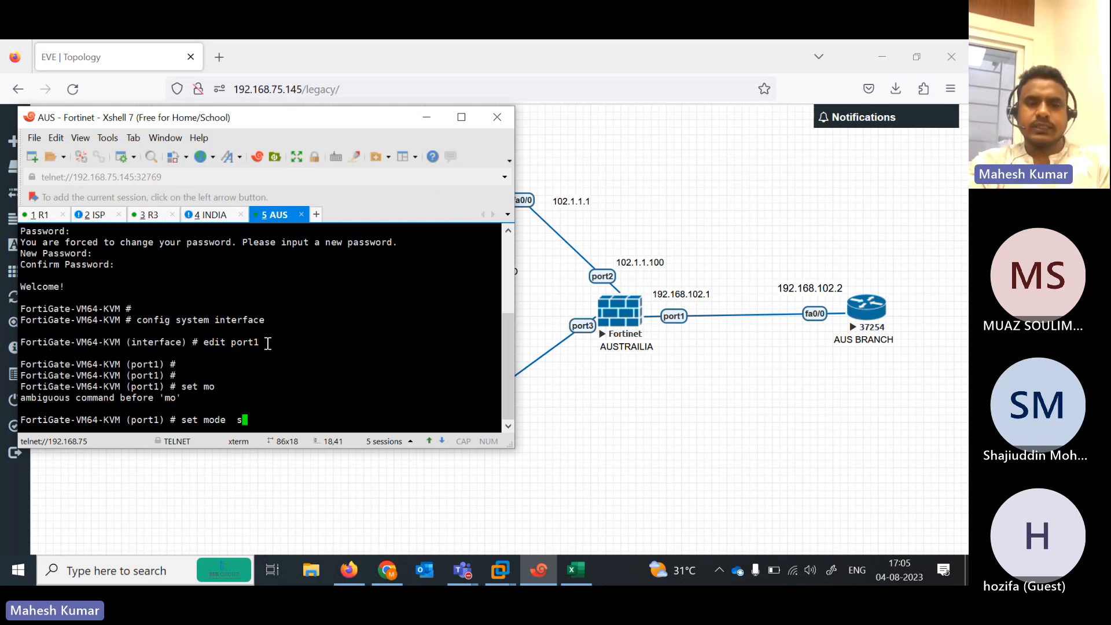
{"action": "key", "text": "Return"}
Give port1 IP 192.168.102.1/24 with ping-only access and close it with next
{"action": "type", "text": "s"}
{"action": "key", "text": "Return"}
{"action": "type", "text": "set ip 192."}
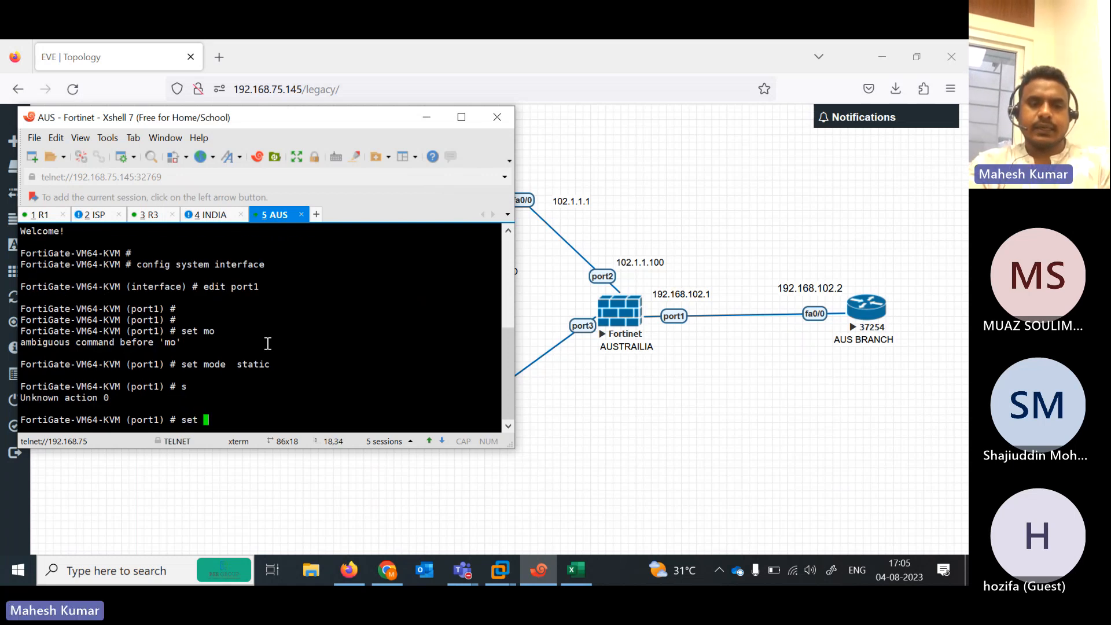
{"action": "key", "text": "BackSpace"}
{"action": "key", "text": "BackSpace"}
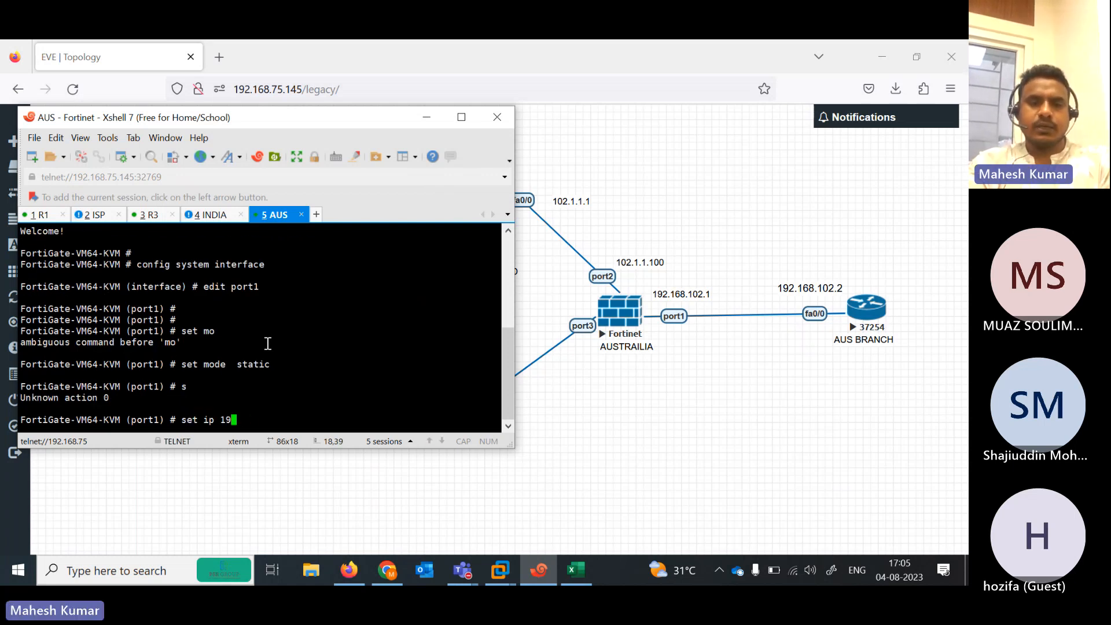
{"action": "type", "text": "2.168.1"}
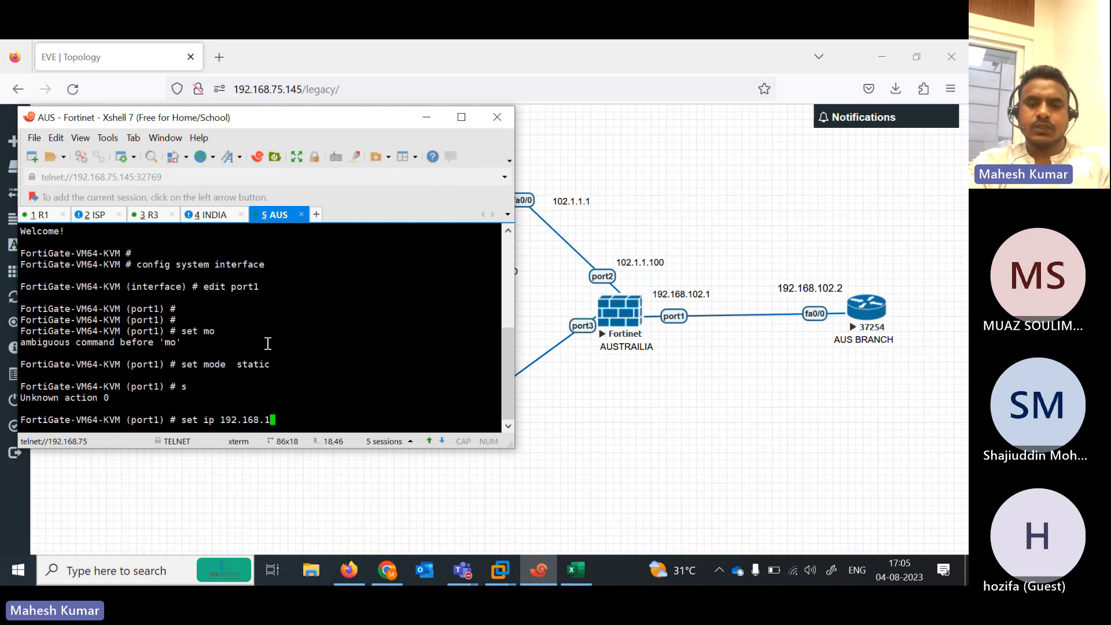
{"action": "type", "text": "02.1/24"}
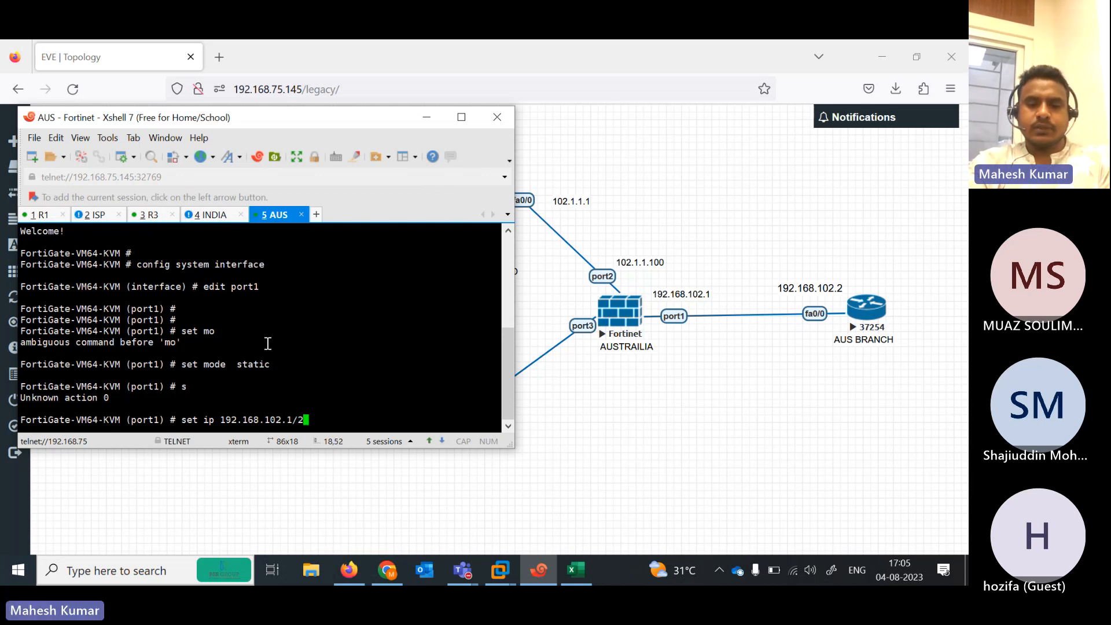
{"action": "key", "text": "Return"}
{"action": "key", "text": "Return"}
{"action": "key", "text": "Return"}
{"action": "key", "text": "Return"}
{"action": "key", "text": "Return"}
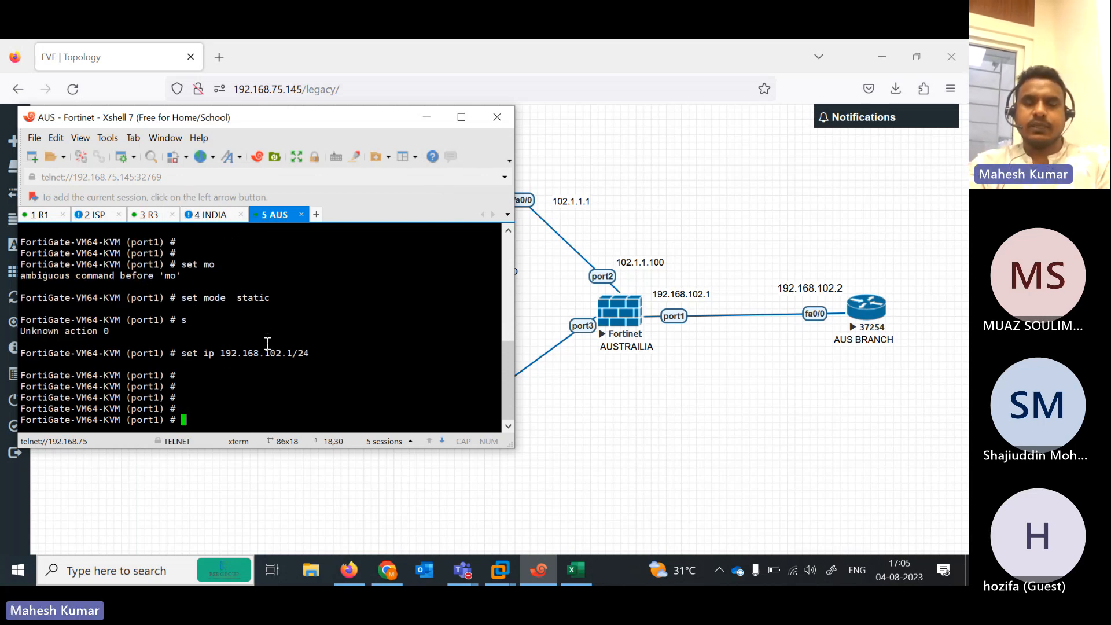
{"action": "type", "text": "set"}
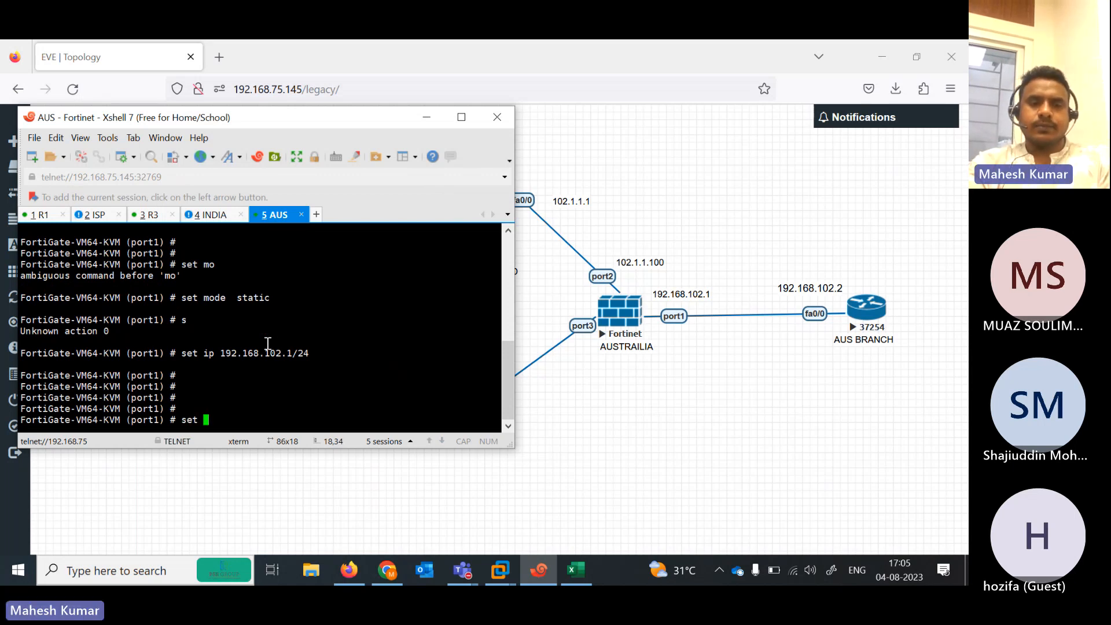
{"action": "type", "text": " allowaccess p"}
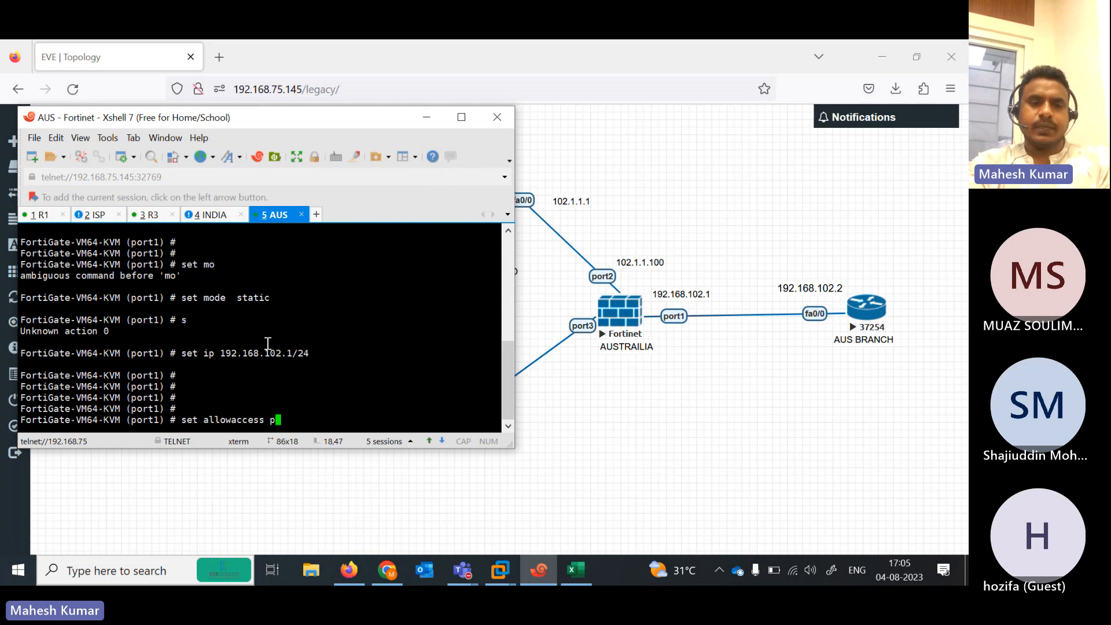
{"action": "type", "text": "ing https"}
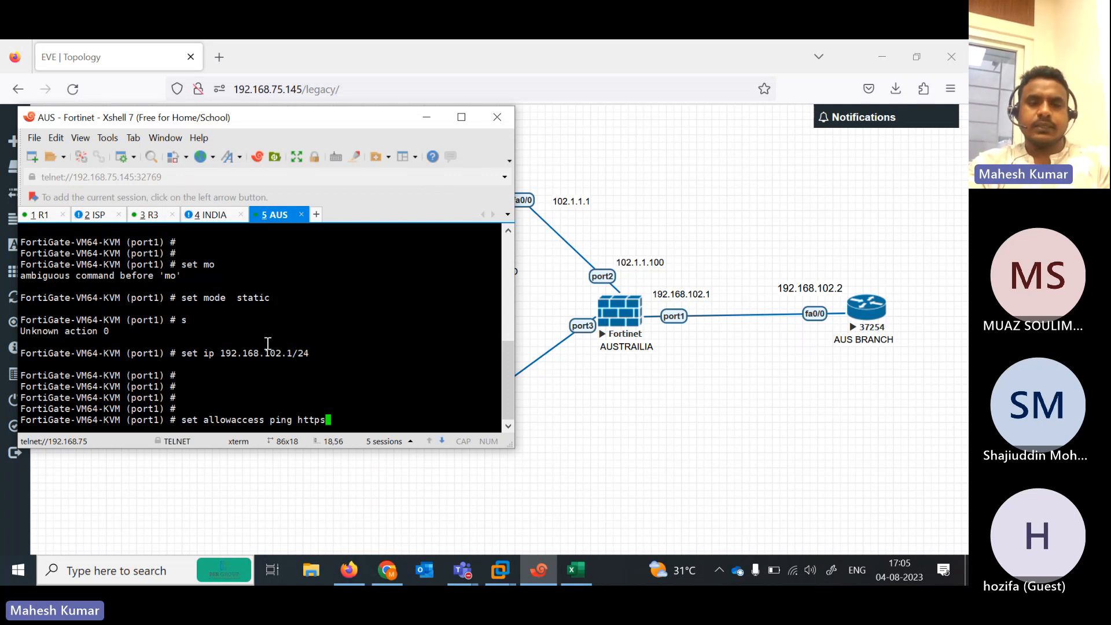
{"action": "key", "text": "BackSpace"}
{"action": "key", "text": "BackSpace"}
{"action": "key", "text": "BackSpace"}
{"action": "key", "text": "BackSpace"}
{"action": "key", "text": "Return"}
{"action": "key", "text": "Return"}
{"action": "key", "text": "Return"}
{"action": "key", "text": "Return"}
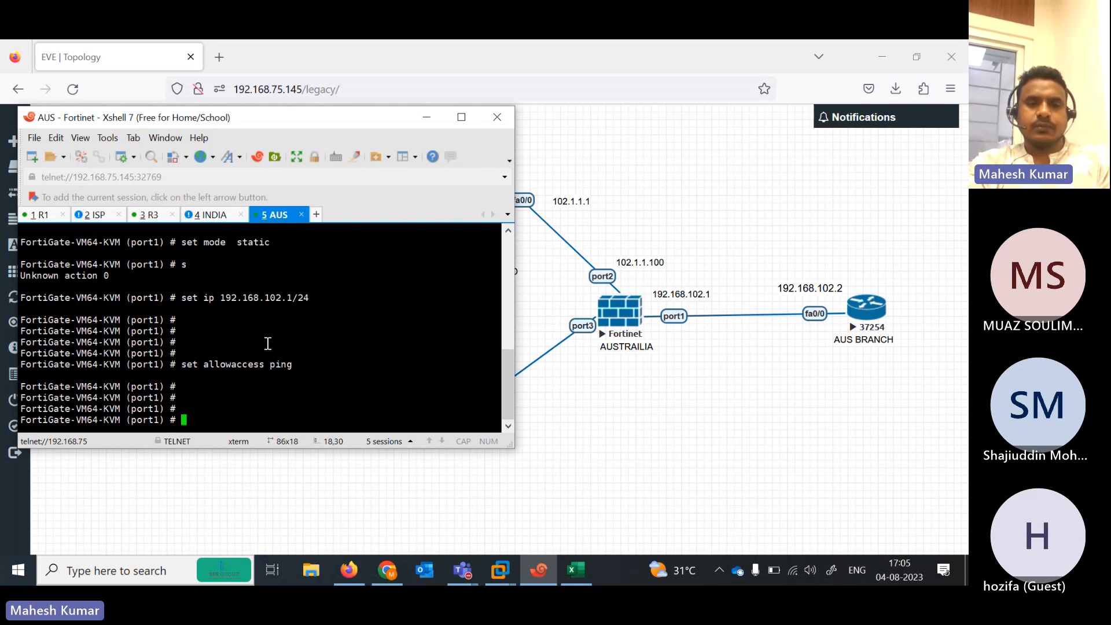
{"action": "type", "text": "next"}
{"action": "key", "text": "Return"}
Configure port2 as static 102.1.1.100/24 with ping access
{"action": "type", "text": "edit "}
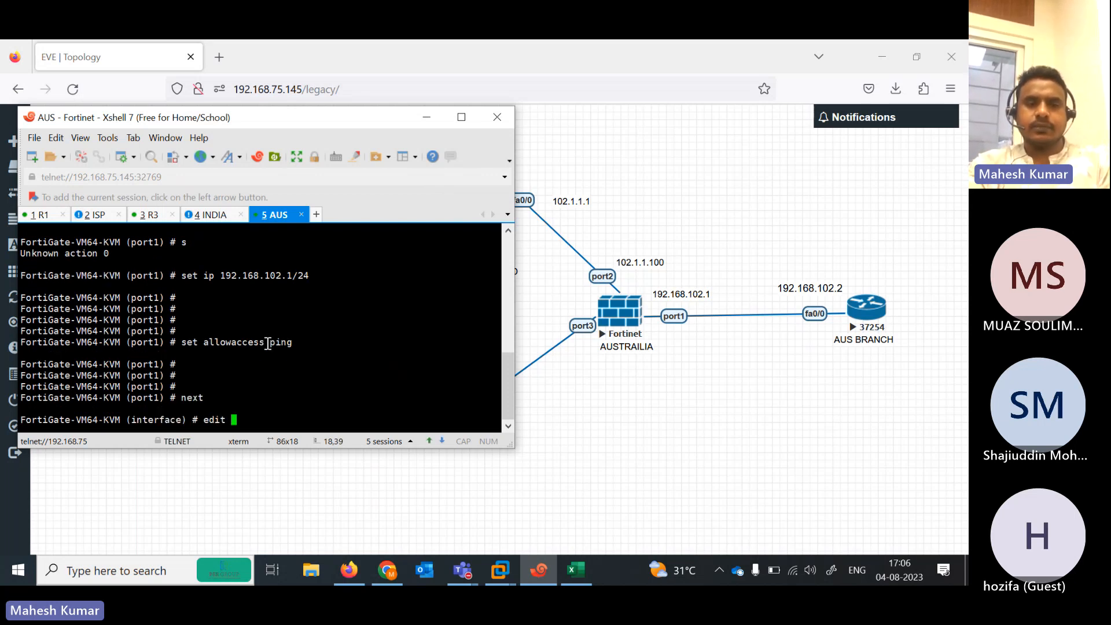
{"action": "type", "text": "port2"}
{"action": "key", "text": "Return"}
{"action": "key", "text": "Return"}
{"action": "type", "text": "se"}
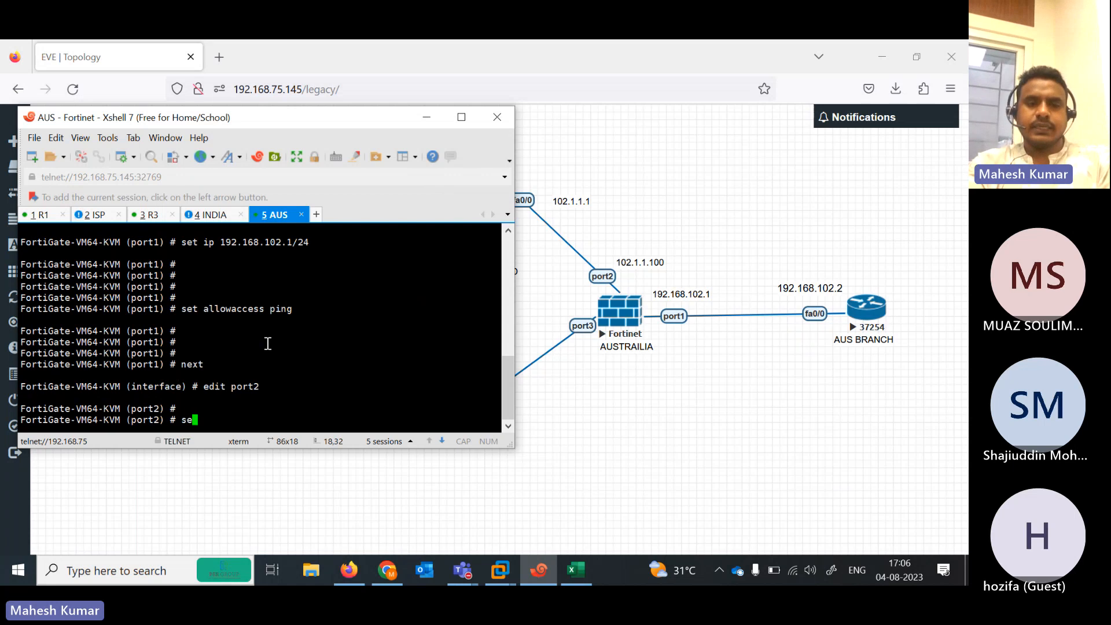
{"action": "type", "text": "t mode static"}
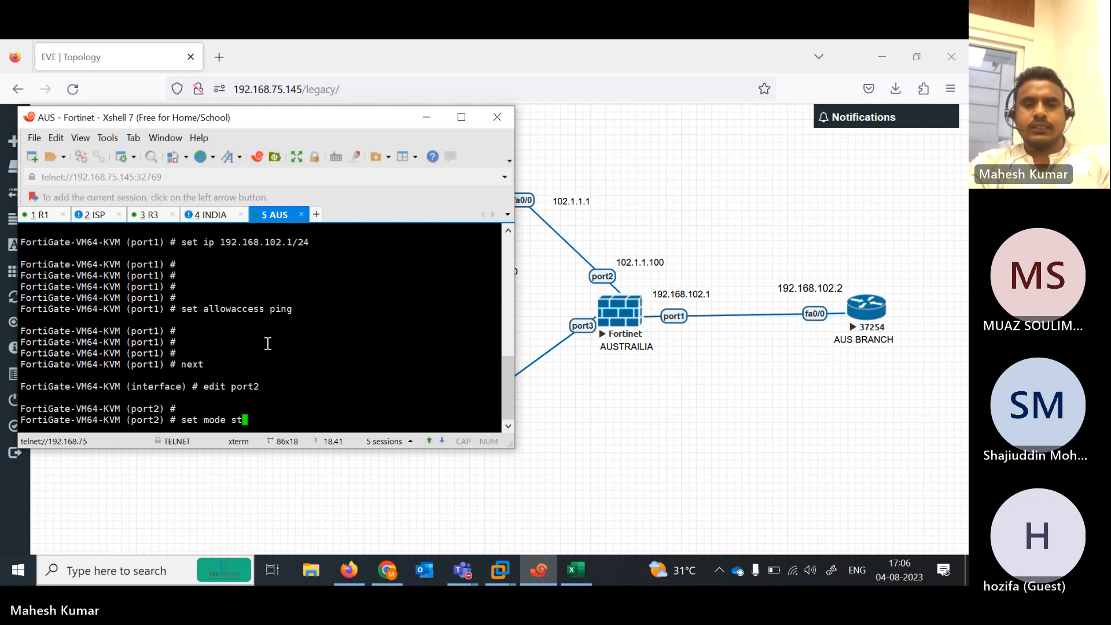
{"action": "key", "text": "Return"}
{"action": "key", "text": "Return"}
{"action": "type", "text": "set ip 102"}
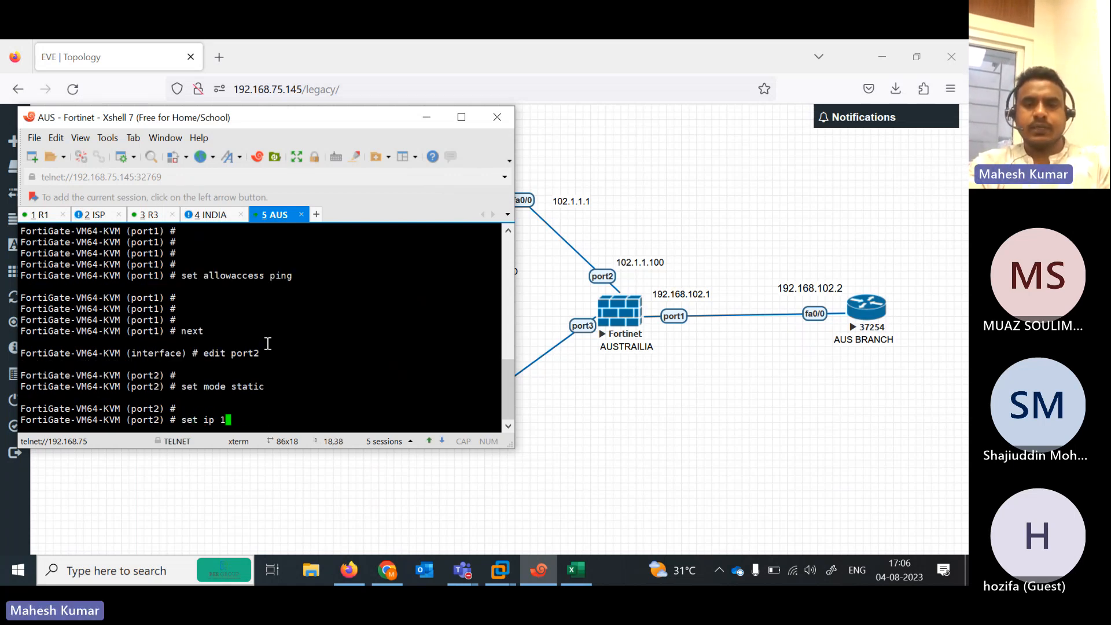
{"action": "key", "text": "BackSpace"}
{"action": "key", "text": "BackSpace"}
{"action": "key", "text": "BackSpace"}
{"action": "type", "text": "102.1.1.100"}
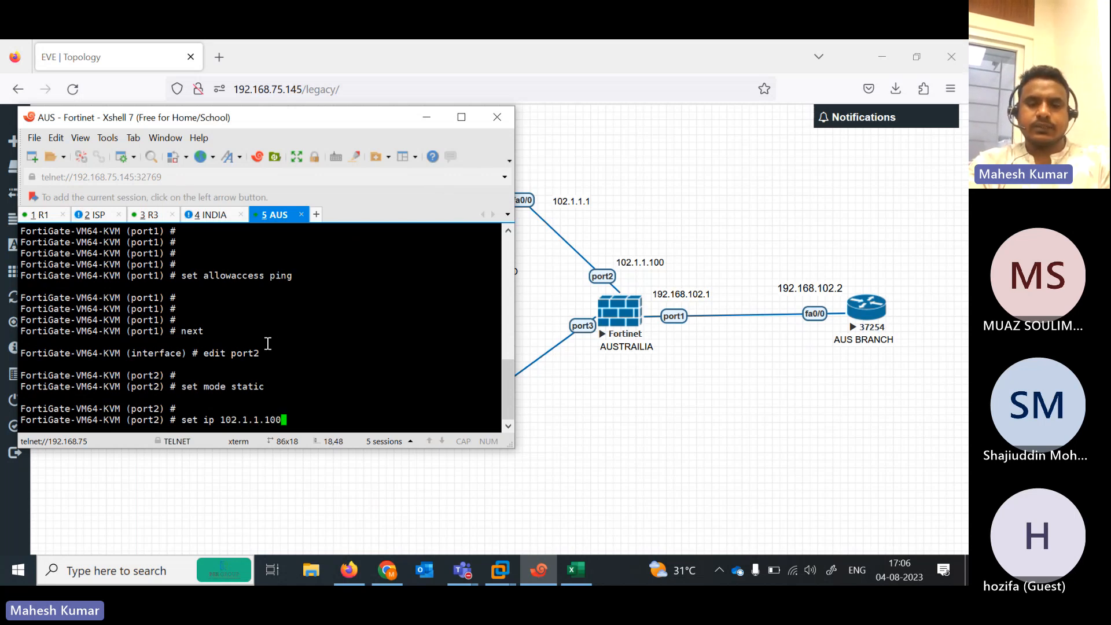
{"action": "type", "text": "/24"}
{"action": "key", "text": "Return"}
{"action": "key", "text": "Return"}
{"action": "key", "text": "Return"}
{"action": "type", "text": "set s"}
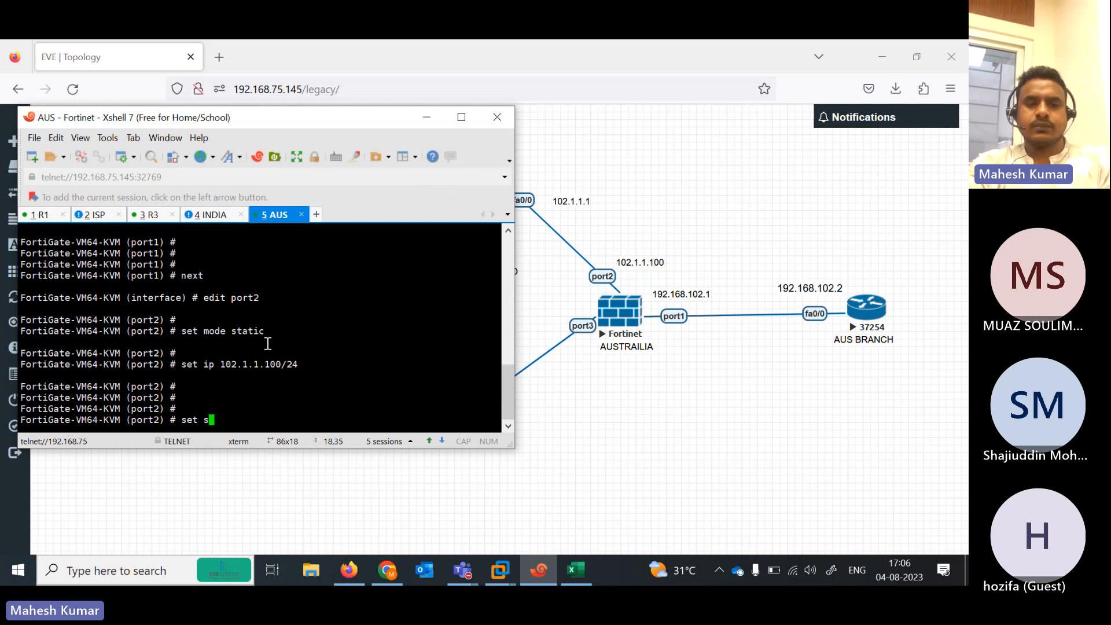
{"action": "type", "text": "allowaccess ping"}
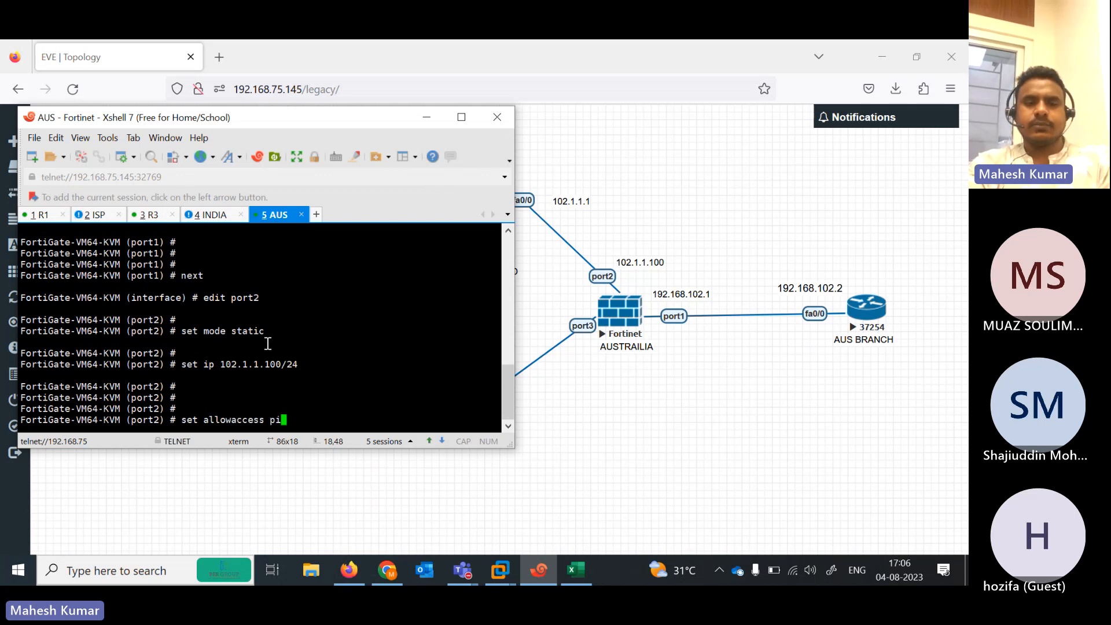
{"action": "key", "text": "BackSpace"}
{"action": "key", "text": "BackSpace"}
{"action": "key", "text": "Return"}
{"action": "key", "text": "Return"}
{"action": "key", "text": "Return"}
{"action": "key", "text": "Return"}
{"action": "key", "text": "Return"}
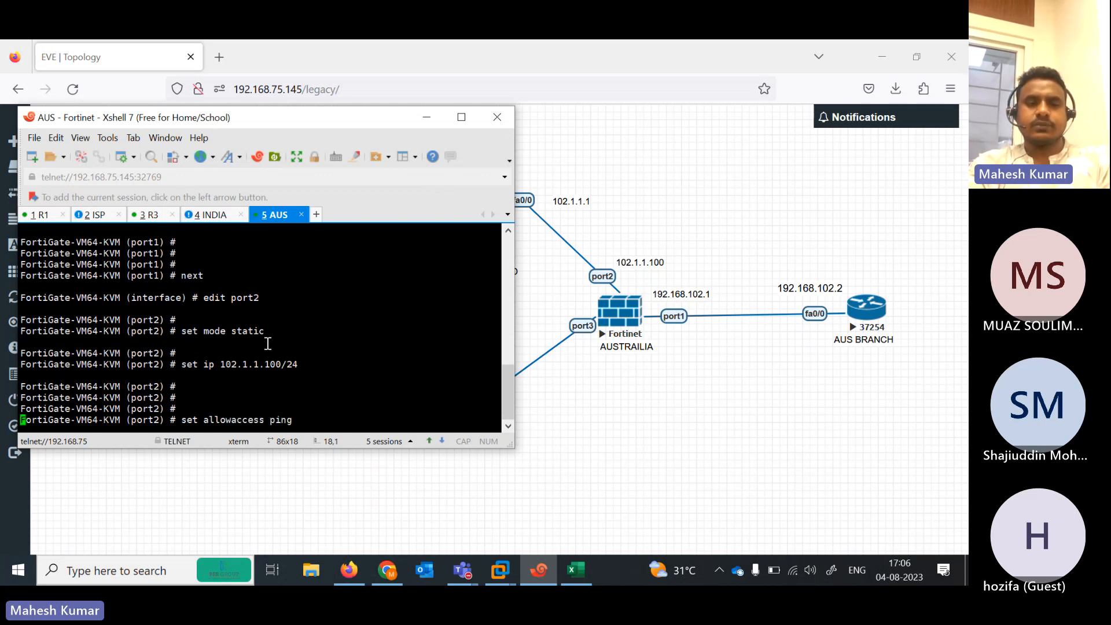
{"action": "type", "text": "ne"}
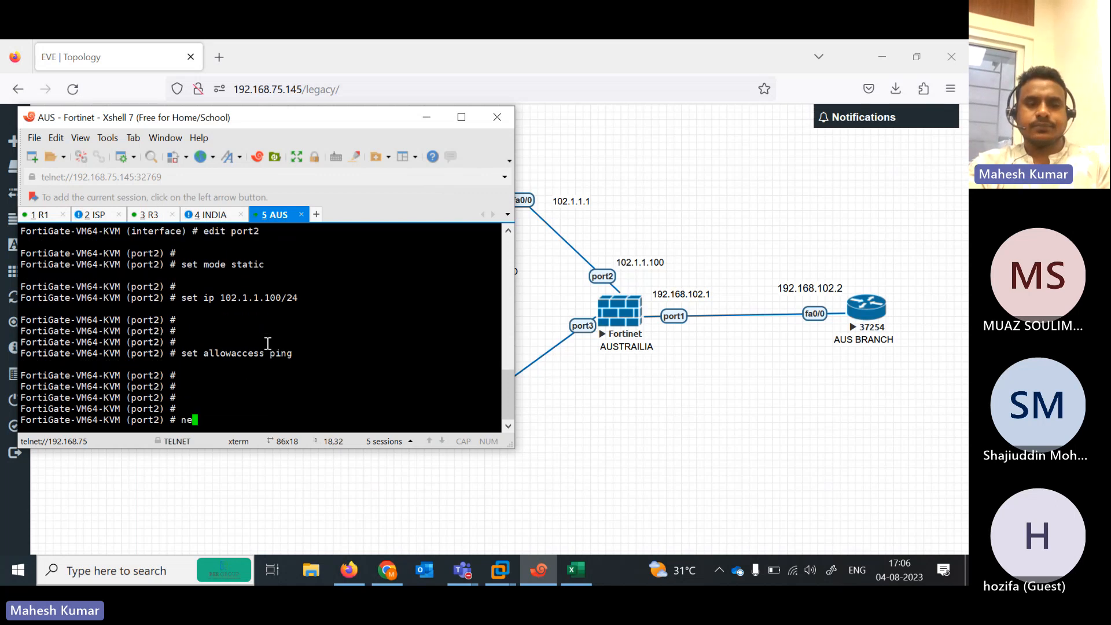
{"action": "type", "text": "xt"}
{"action": "key", "text": "Return"}
{"action": "key", "text": "Return"}
{"action": "key", "text": "Return"}
Set port3 to DHCP allowing ping, https, http, telnet and ssh, then end
{"action": "type", "text": "edit port1"}
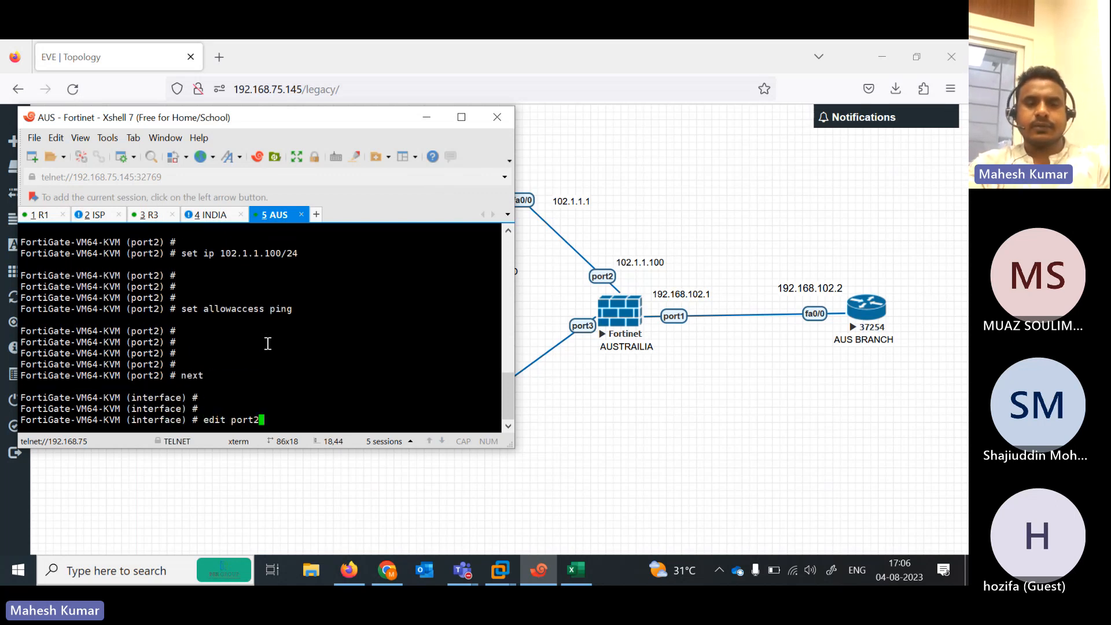
{"action": "key", "text": "Return"}
{"action": "key", "text": "Return"}
{"action": "type", "text": "set mo"}
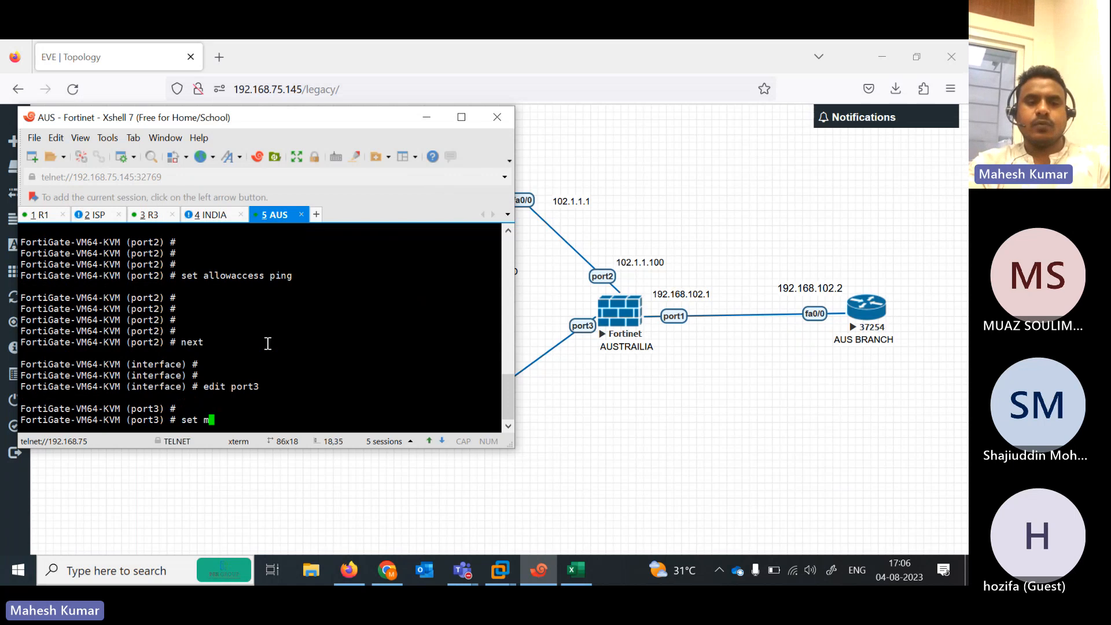
{"action": "key", "text": "Return"}
{"action": "key", "text": "BackSpace"}
{"action": "key", "text": "BackSpace"}
{"action": "type", "text": "ode dhcp"}
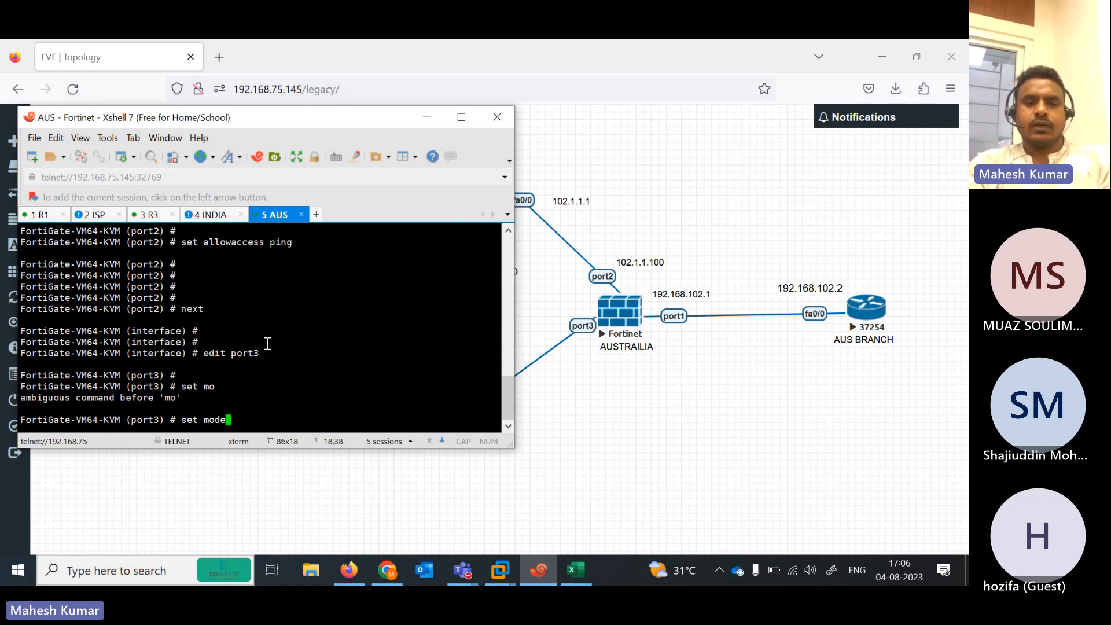
{"action": "key", "text": "Return"}
{"action": "key", "text": "Return"}
{"action": "key", "text": "Return"}
{"action": "key", "text": "Return"}
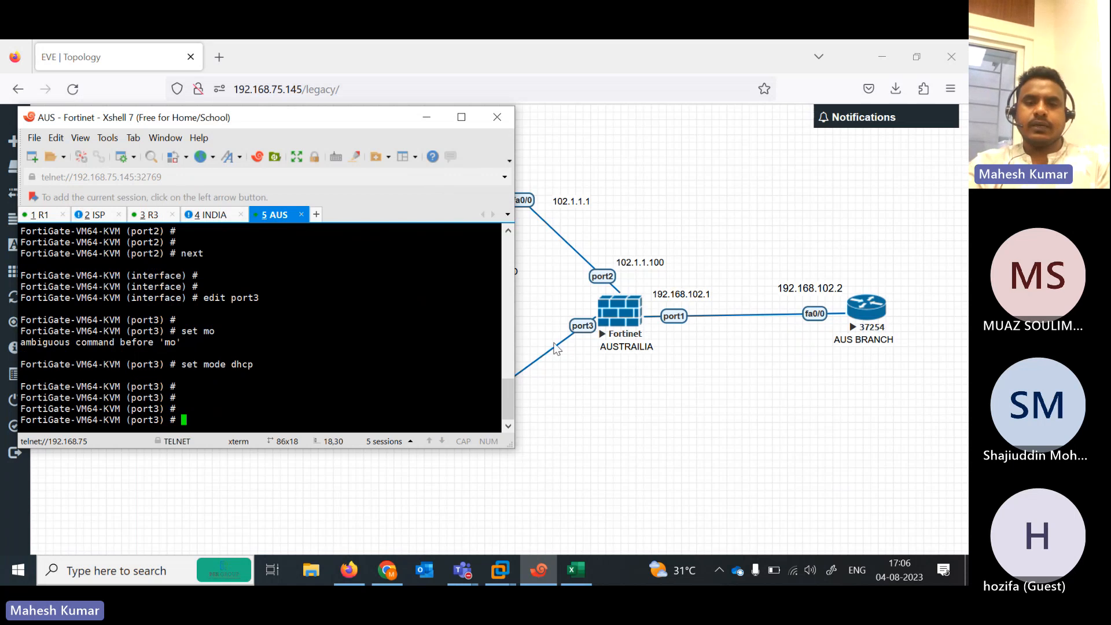
{"action": "type", "text": "set "}
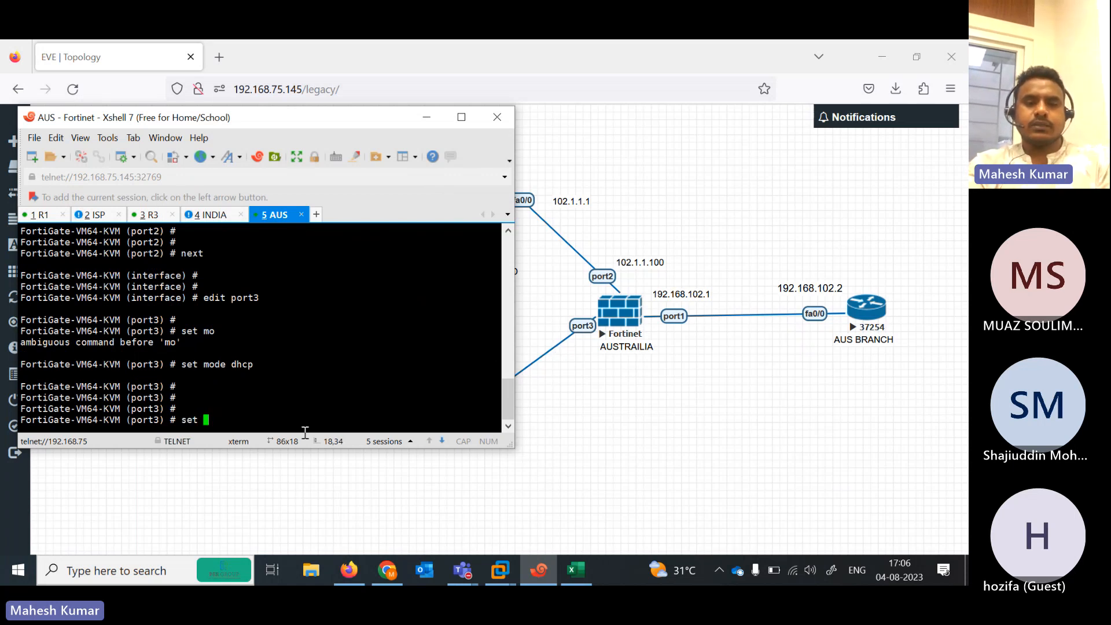
{"action": "type", "text": "se"}
{"action": "key", "text": "BackSpace"}
{"action": "key", "text": "BackSpace"}
{"action": "type", "text": "allowaccess ping  https "}
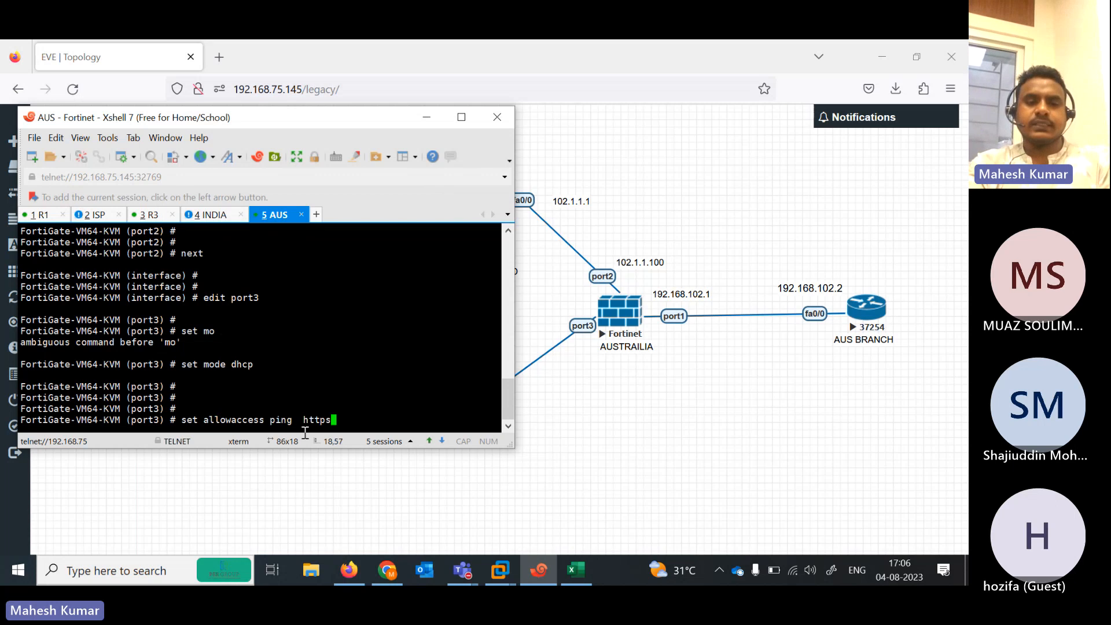
{"action": "type", "text": "http  telnet ssh"}
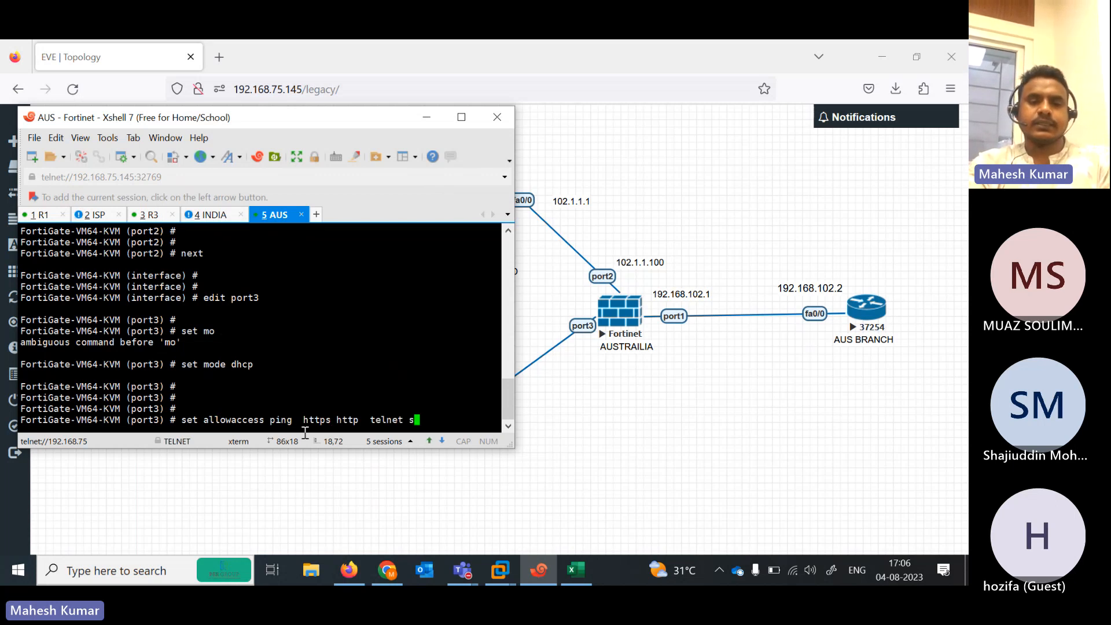
{"action": "key", "text": "Return"}
{"action": "key", "text": "Return"}
{"action": "key", "text": "Return"}
{"action": "key", "text": "Return"}
{"action": "type", "text": "end"}
{"action": "key", "text": "Return"}
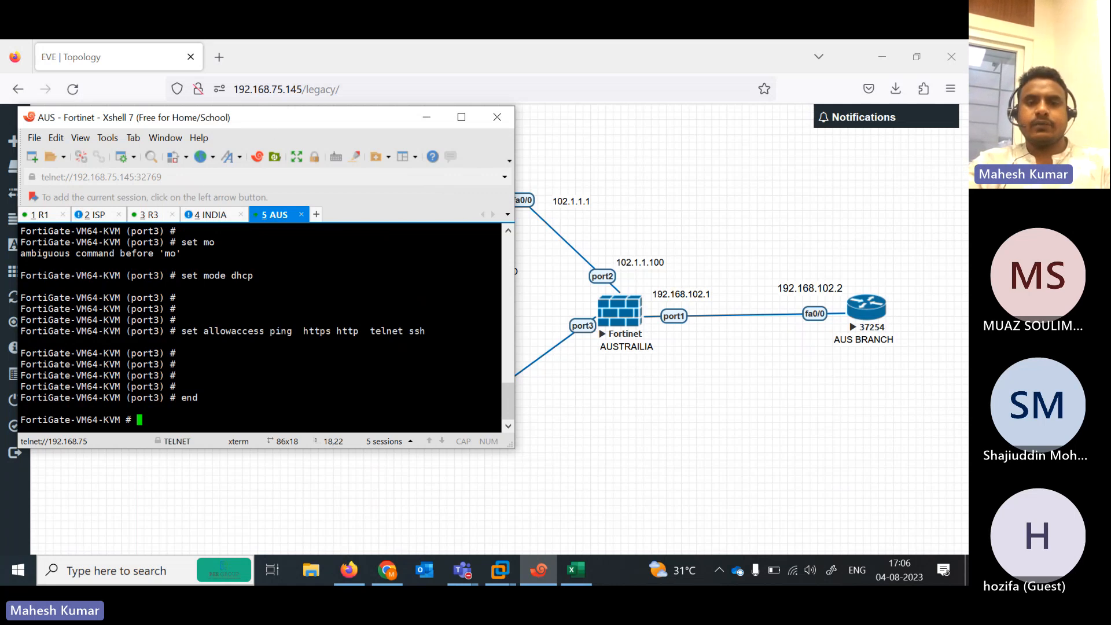
{"action": "left_click_drag", "start_coordinate": [273, 123], "coordinate": [768, 110]}
Log in to the INDIA console as admin and set a new admin password
{"action": "left_click", "coordinate": [707, 203]}
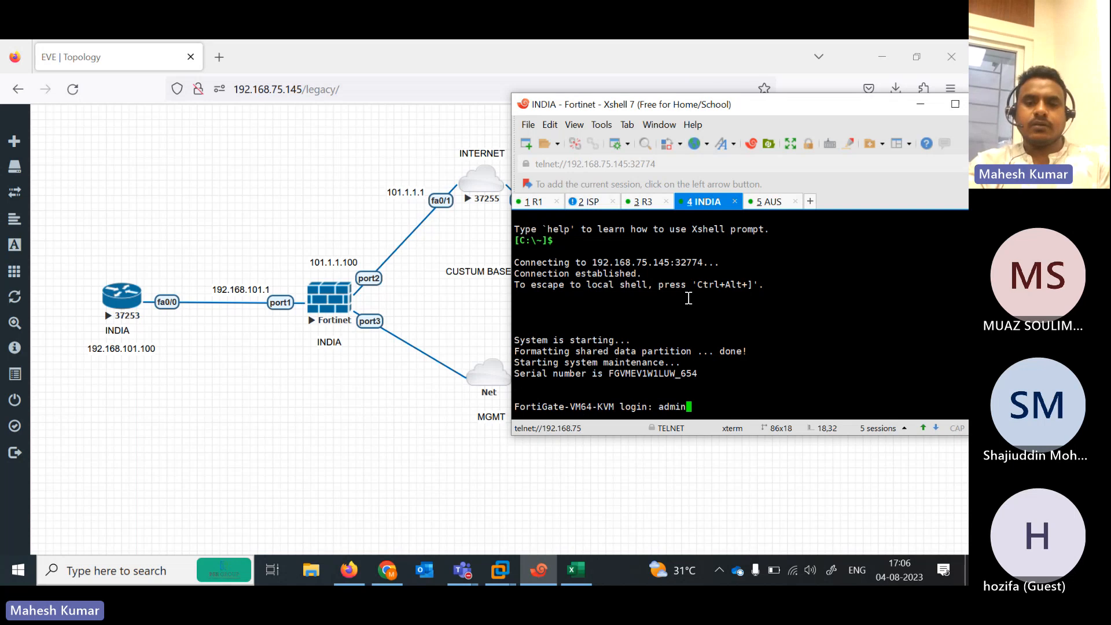
{"action": "key", "text": "Return"}
{"action": "key", "text": "Return"}
{"action": "key", "text": "Return"}
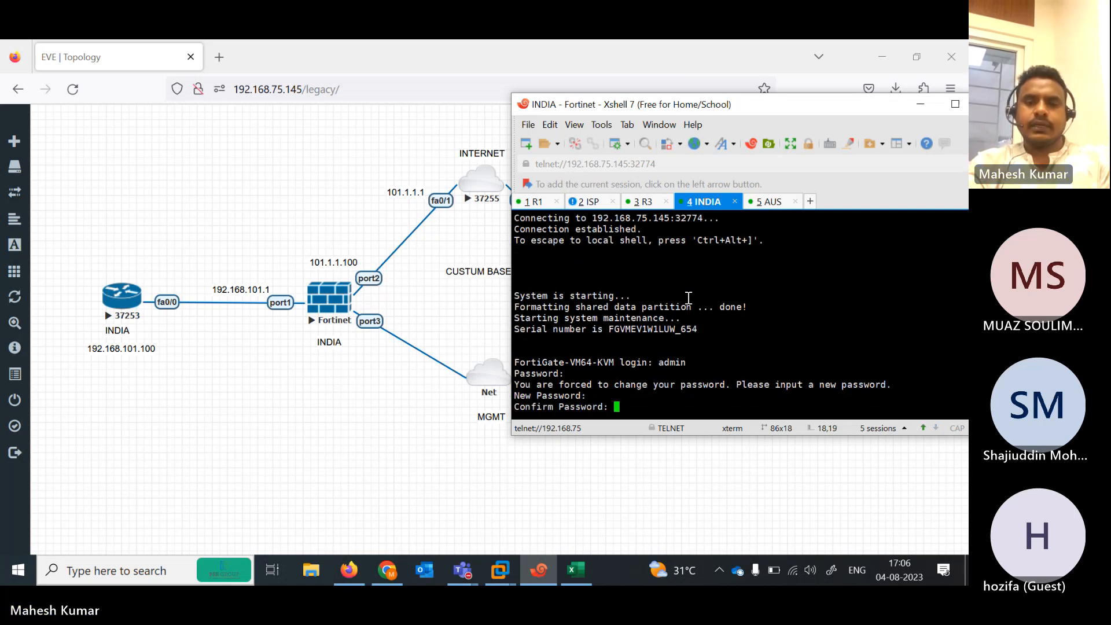
{"action": "key", "text": "Return"}
{"action": "type", "text": "config system interface"}
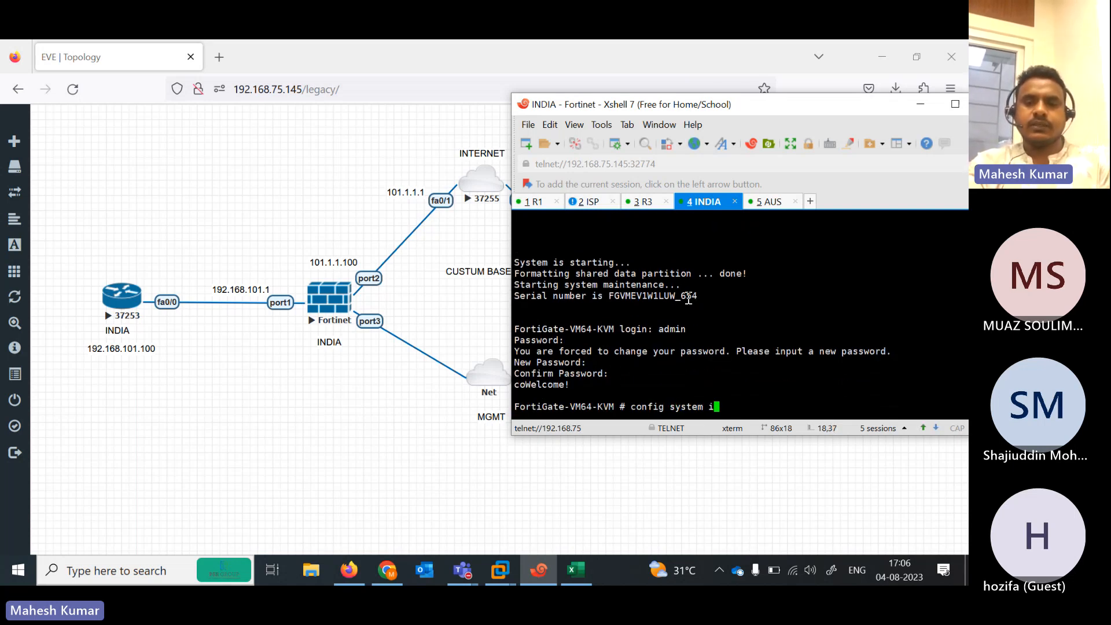
{"action": "key", "text": "Return"}
Edit port1 in interface configuration and set its mode to static
{"action": "type", "text": "edit port2"}
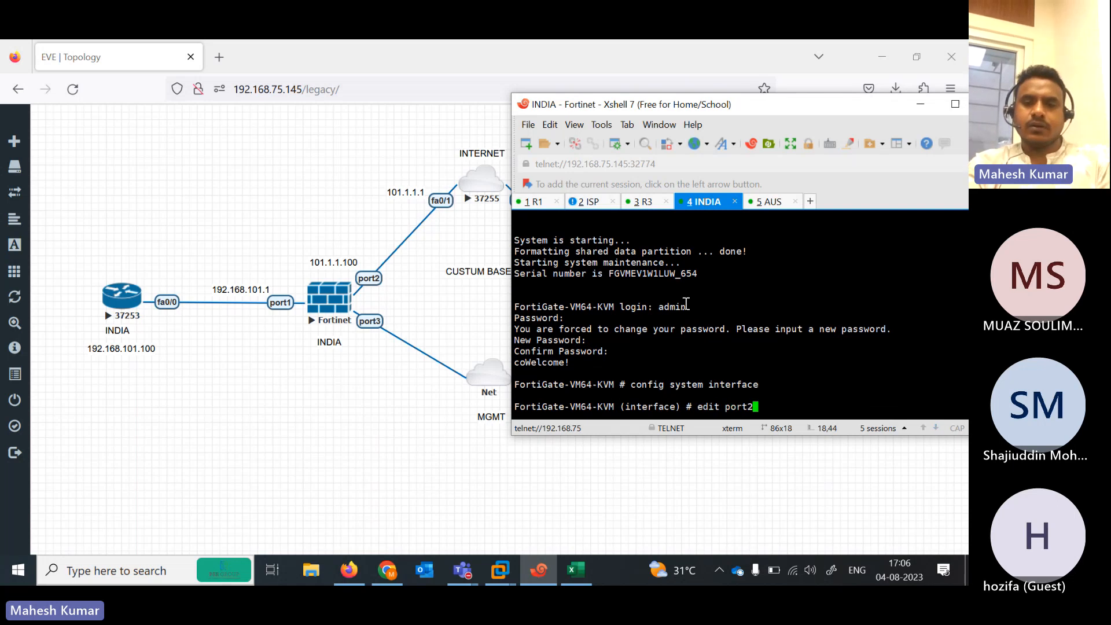
{"action": "key", "text": "BackSpace"}
{"action": "type", "text": "3"}
{"action": "key", "text": "BackSpace"}
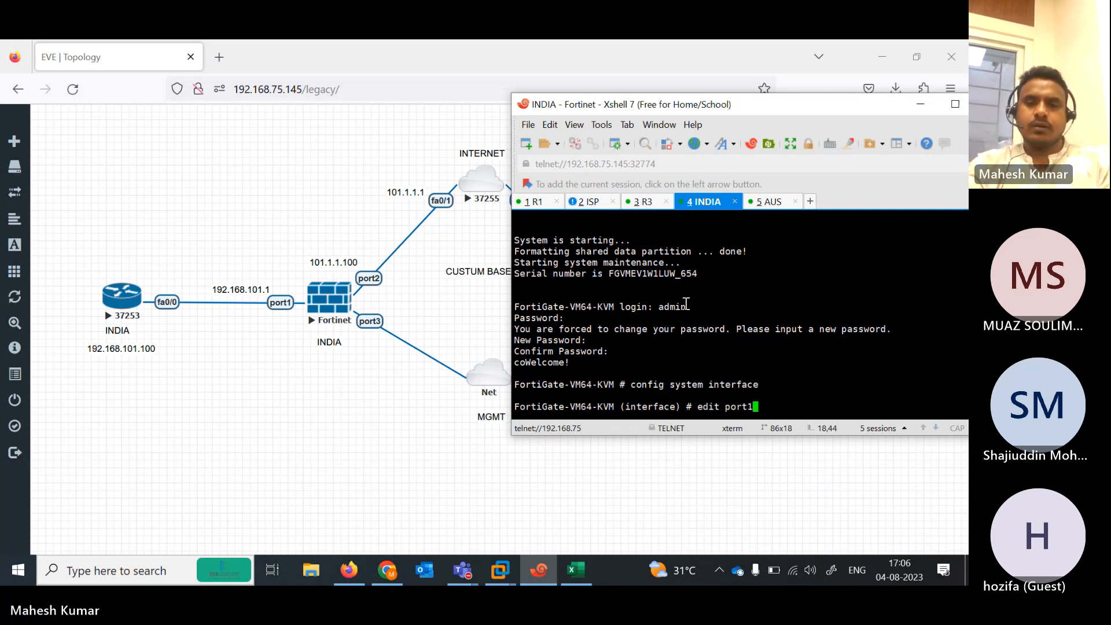
{"action": "type", "text": "1"}
{"action": "key", "text": "Return"}
{"action": "key", "text": "Return"}
{"action": "type", "text": "set mo"}
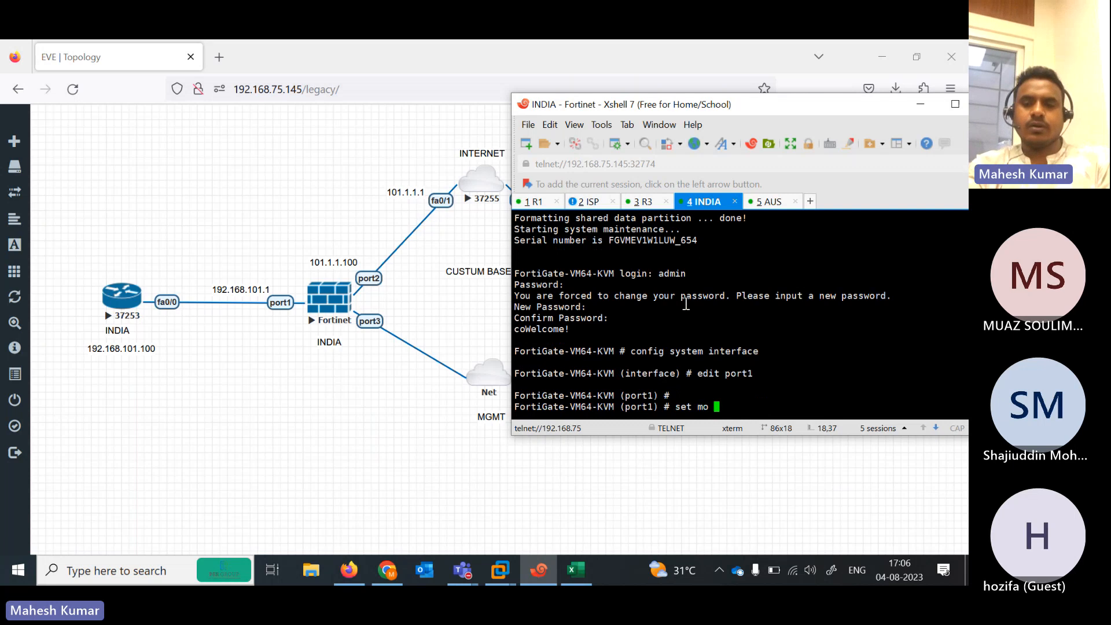
{"action": "type", "text": " s"}
{"action": "key", "text": "BackSpace"}
{"action": "key", "text": "BackSpace"}
{"action": "type", "text": "de static"}
{"action": "key", "text": "Return"}
{"action": "key", "text": "Return"}
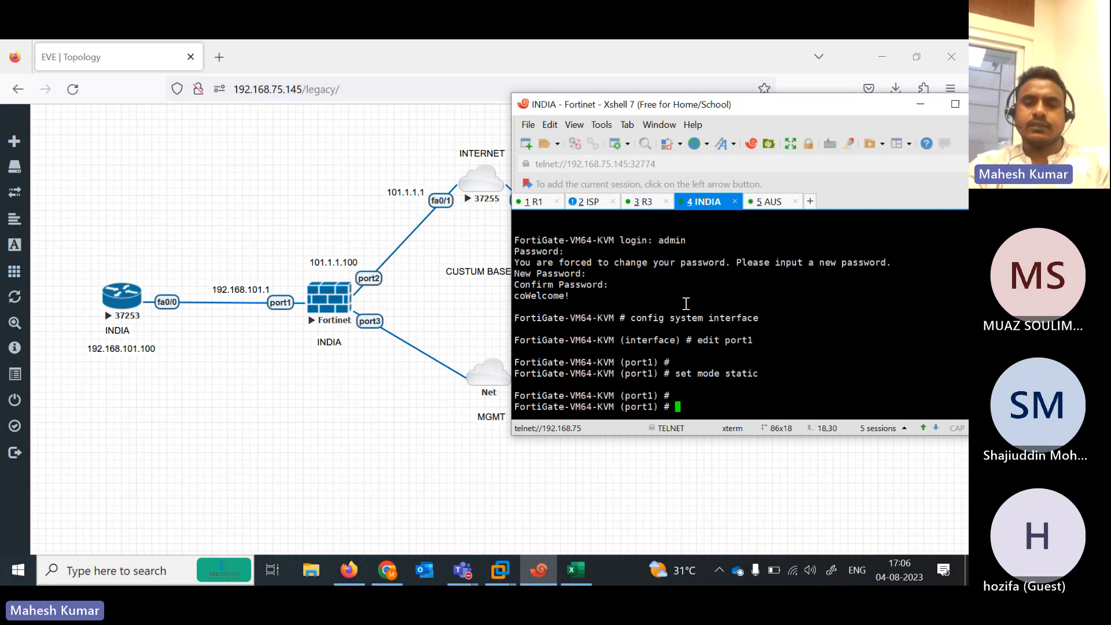
Give port1 address 192.168.101.1/24 with ping access and close it with next
{"action": "type", "text": "set ip 192.168.101.1/24"}
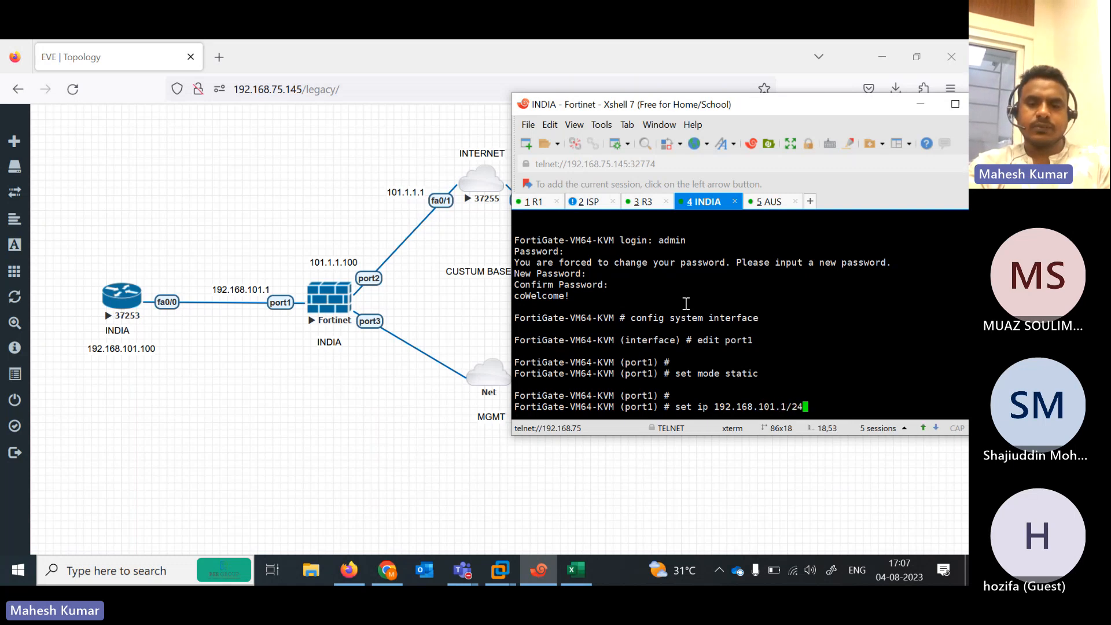
{"action": "key", "text": "Return"}
{"action": "key", "text": "Return"}
{"action": "key", "text": "Return"}
{"action": "type", "text": "set a"}
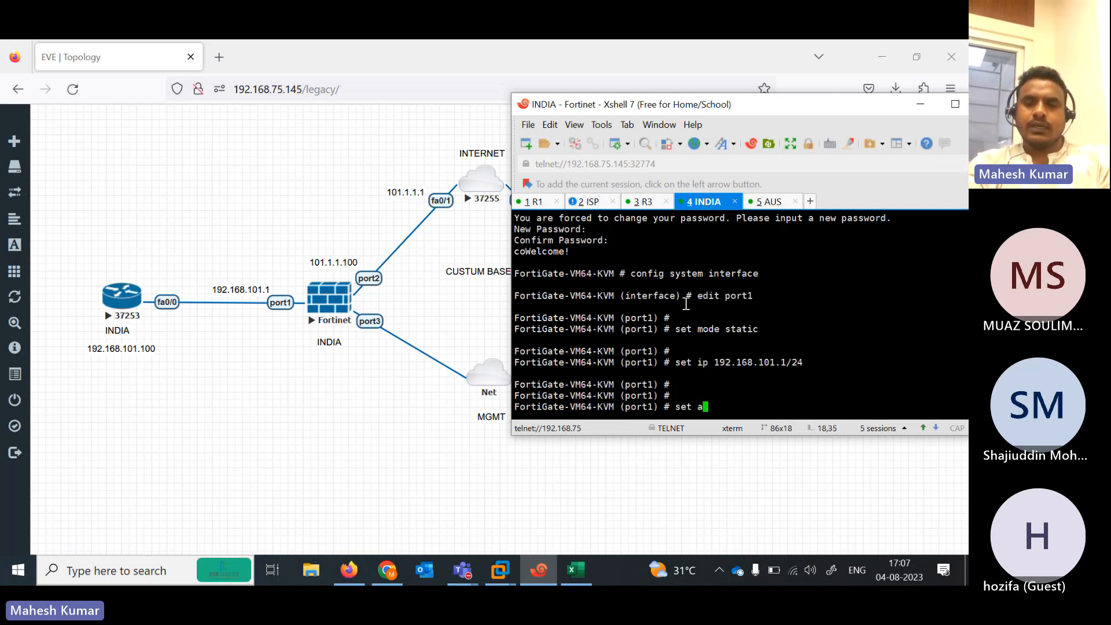
{"action": "type", "text": "llowaccess ping"}
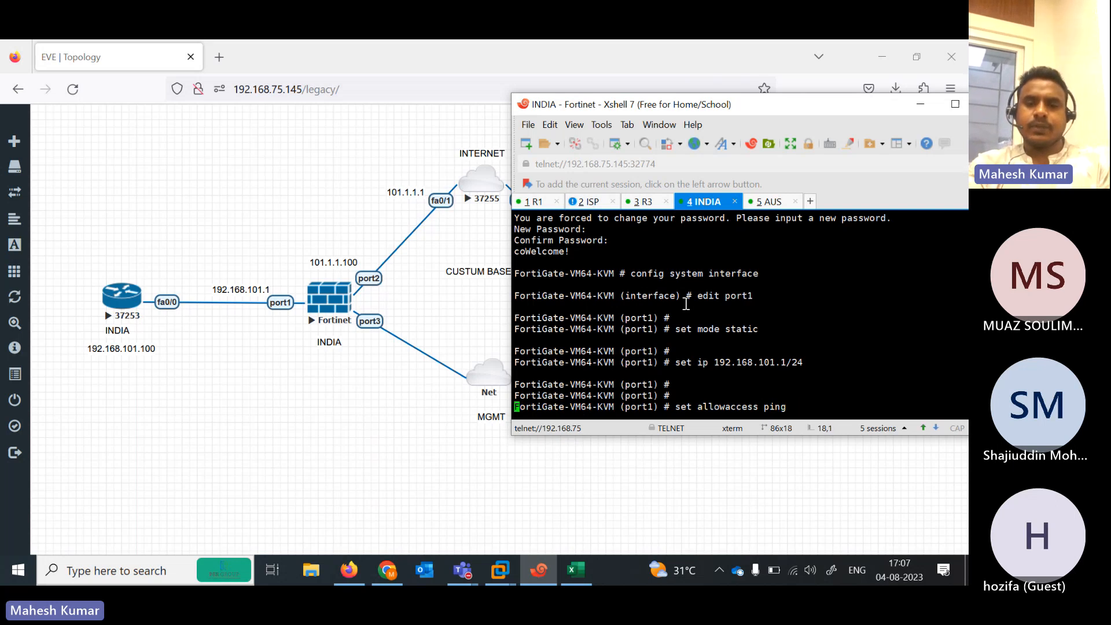
{"action": "key", "text": "Return"}
{"action": "type", "text": "next"}
{"action": "key", "text": "Return"}
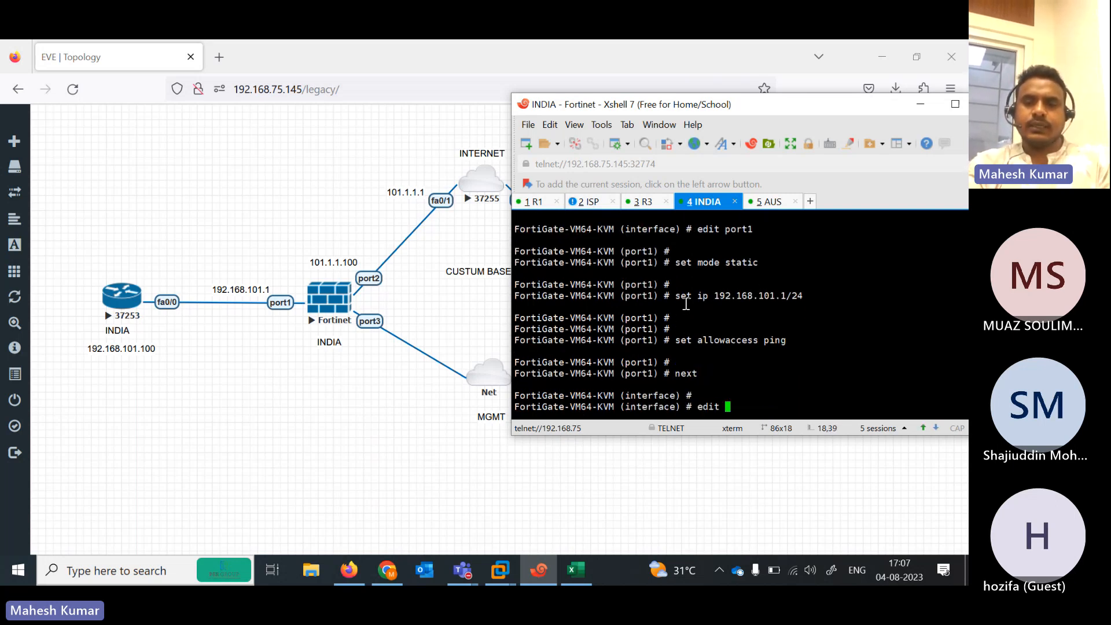
Configure INDIA's port2 as static 101.1.1.100/24 with ping access
{"action": "type", "text": "edit  port2"}
{"action": "key", "text": "Return"}
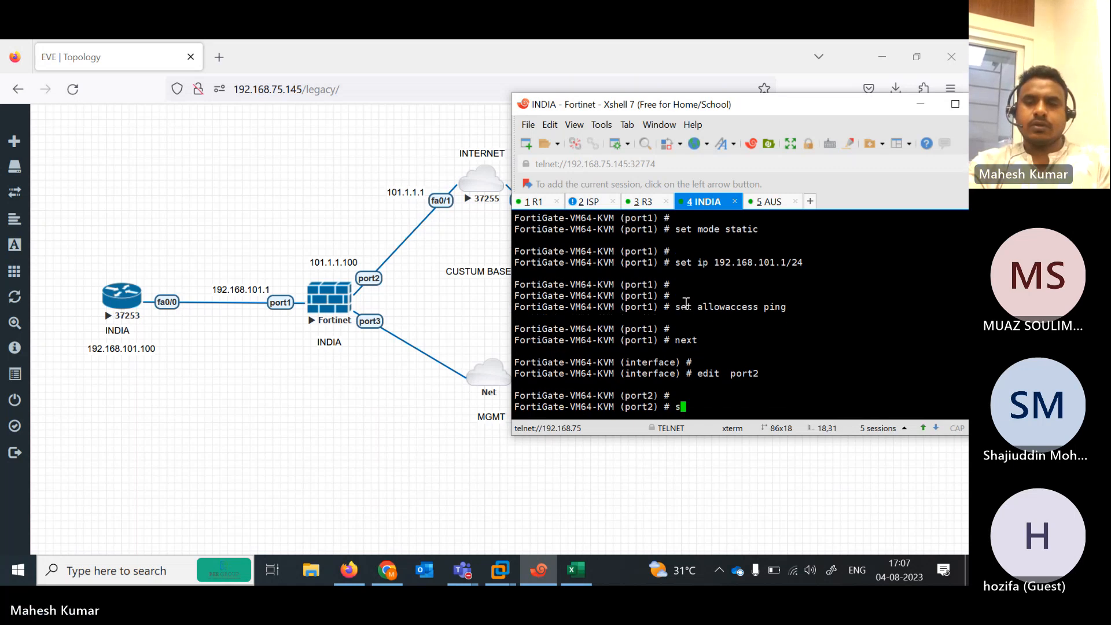
{"action": "type", "text": "see"}
{"action": "type", "text": "t ip"}
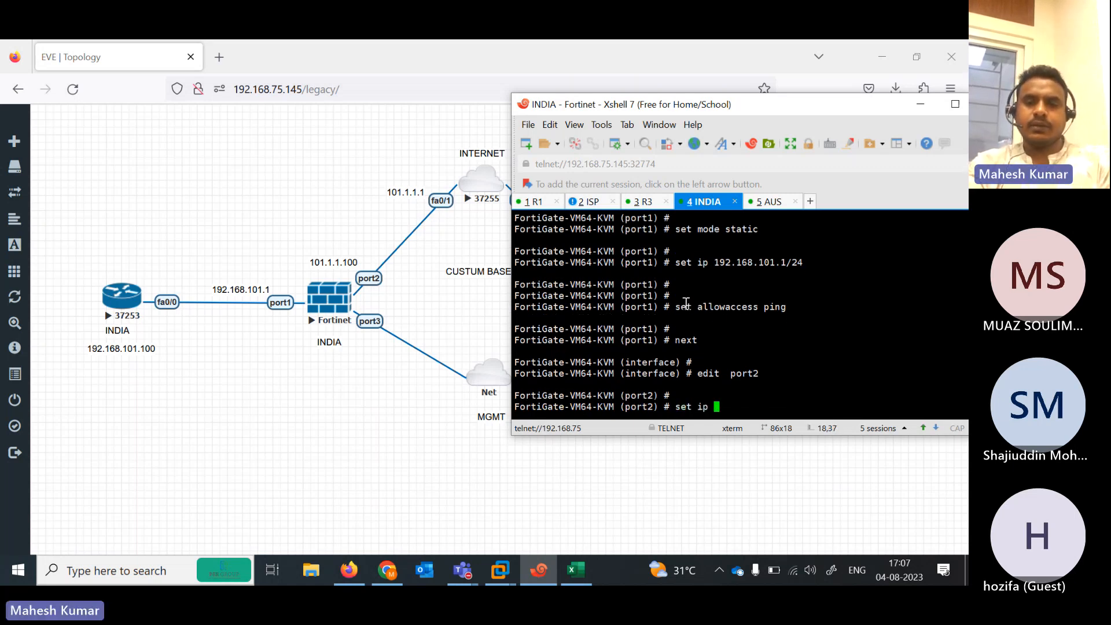
{"action": "key", "text": "BackSpace"}
{"action": "key", "text": "BackSpace"}
{"action": "key", "text": "BackSpace"}
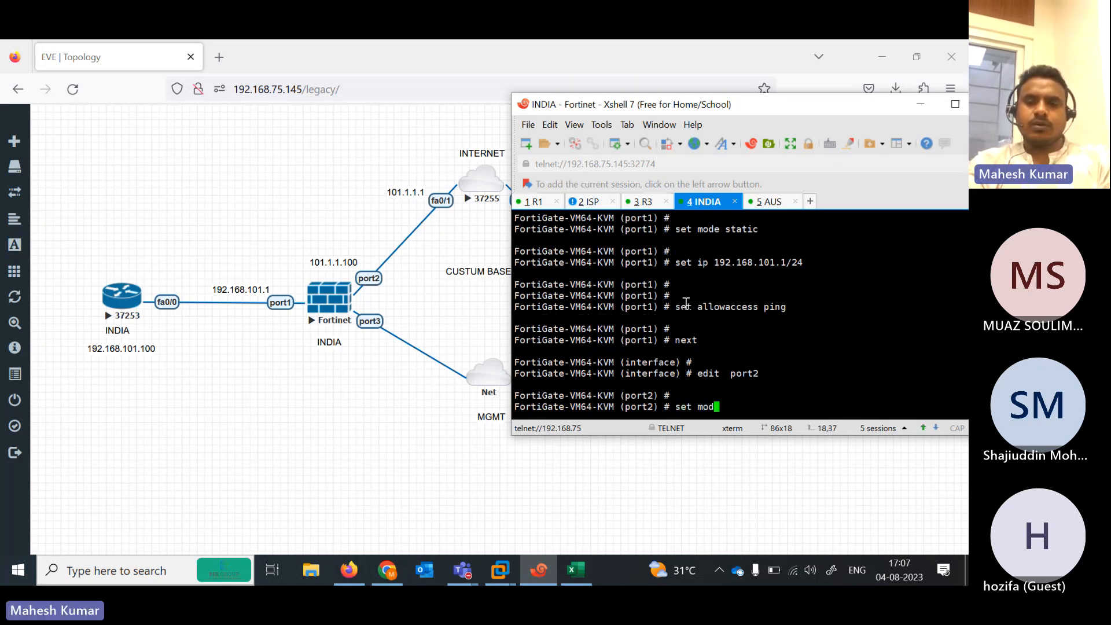
{"action": "type", "text": "mode static"}
{"action": "key", "text": "Return"}
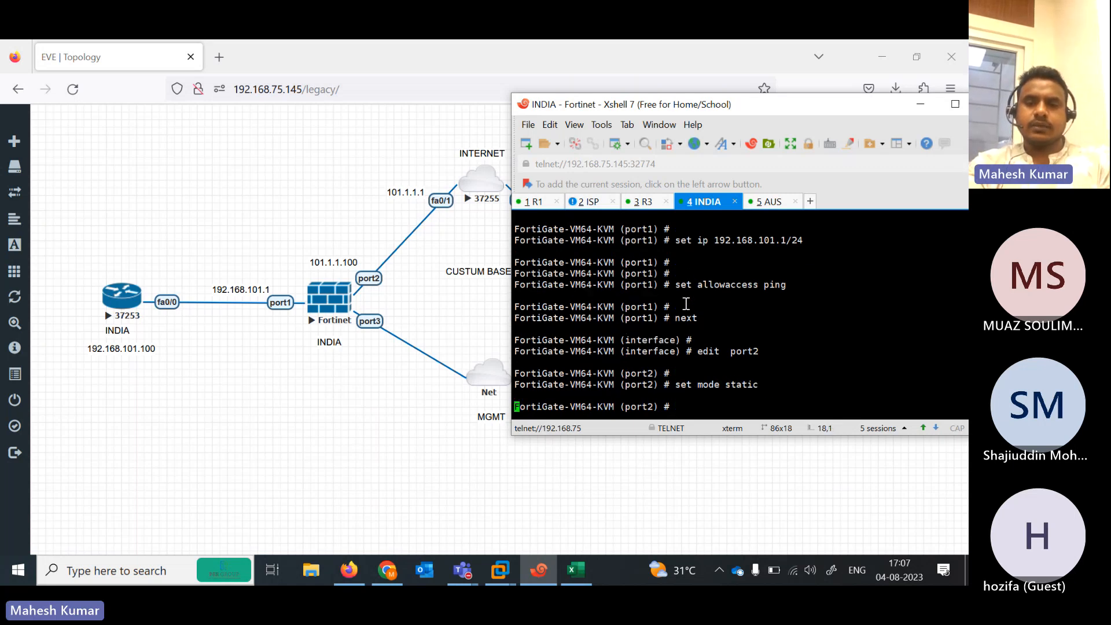
{"action": "type", "text": "set ip 101.1.1.100/24"}
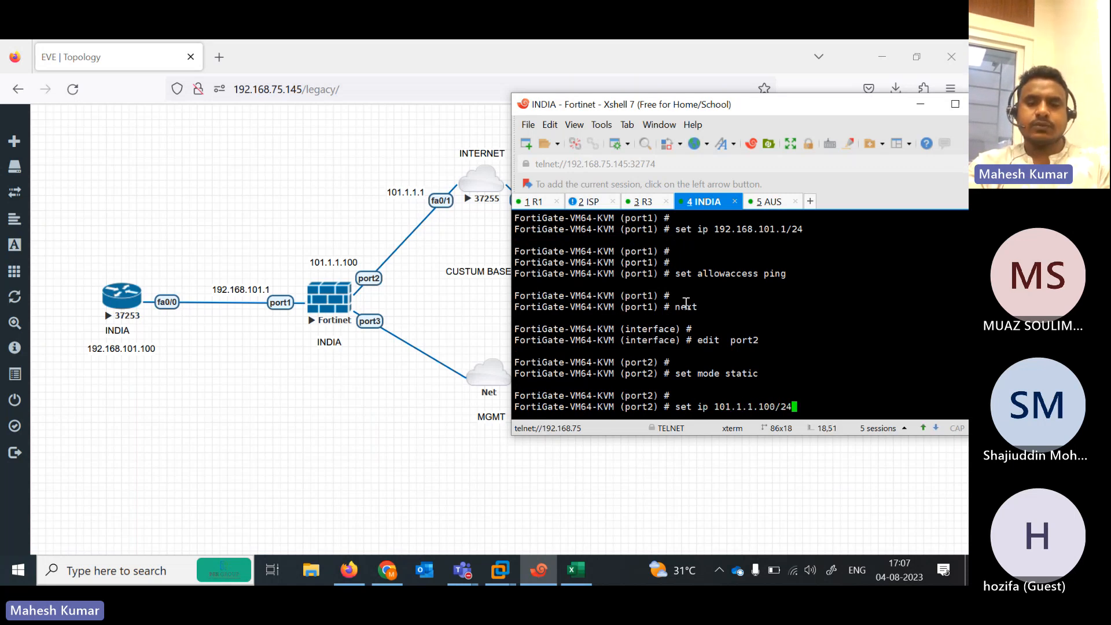
{"action": "key", "text": "Return"}
{"action": "type", "text": "set a"}
{"action": "key", "text": "Tab"}
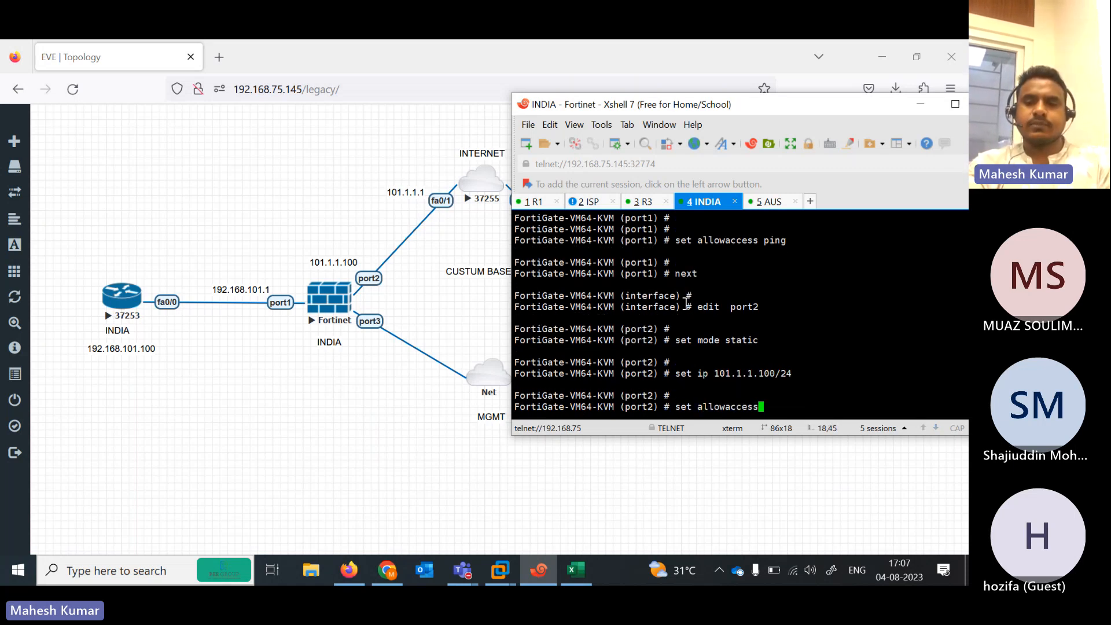
{"action": "type", "text": "ping"}
{"action": "key", "text": "Return"}
{"action": "key", "text": "Return"}
{"action": "type", "text": "ne"}
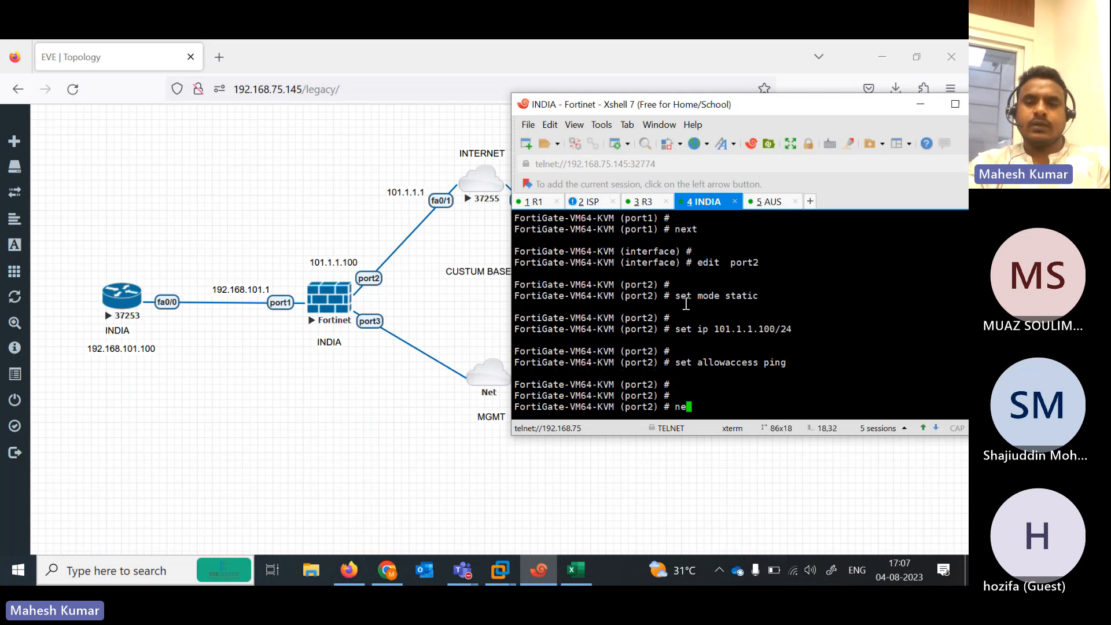
{"action": "type", "text": "xt"}
{"action": "key", "text": "Return"}
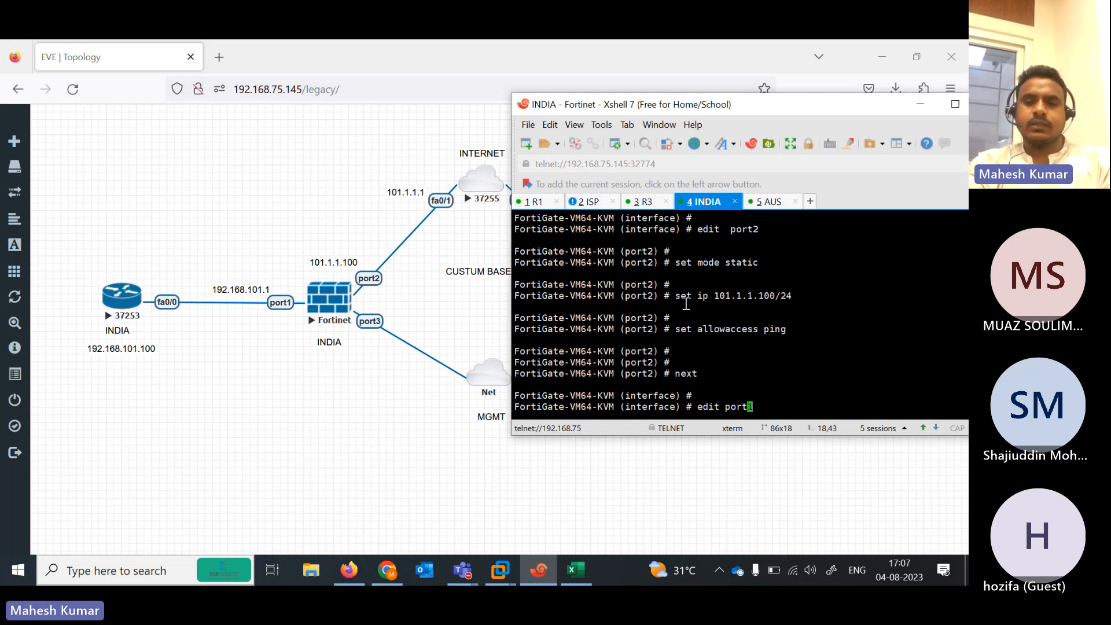
Set INDIA's port3 to DHCP allowing ping, HTTPS and HTTP, then show the AUS session below
{"action": "type", "text": "edit port3"}
{"action": "key", "text": "Return"}
{"action": "type", "text": "s"}
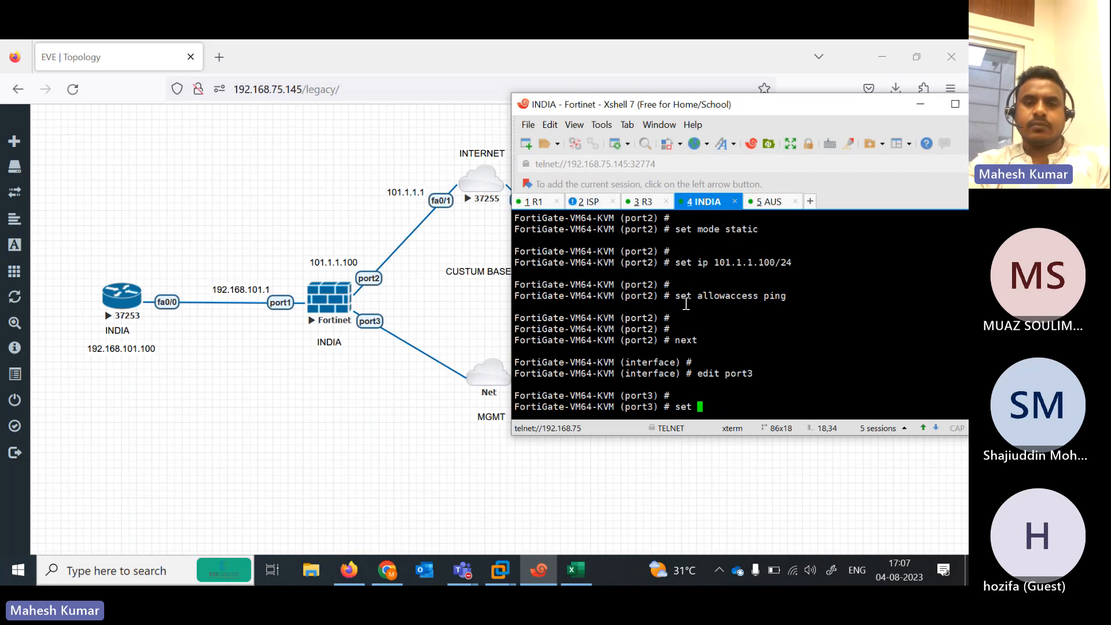
{"action": "type", "text": "et mode dhcp"}
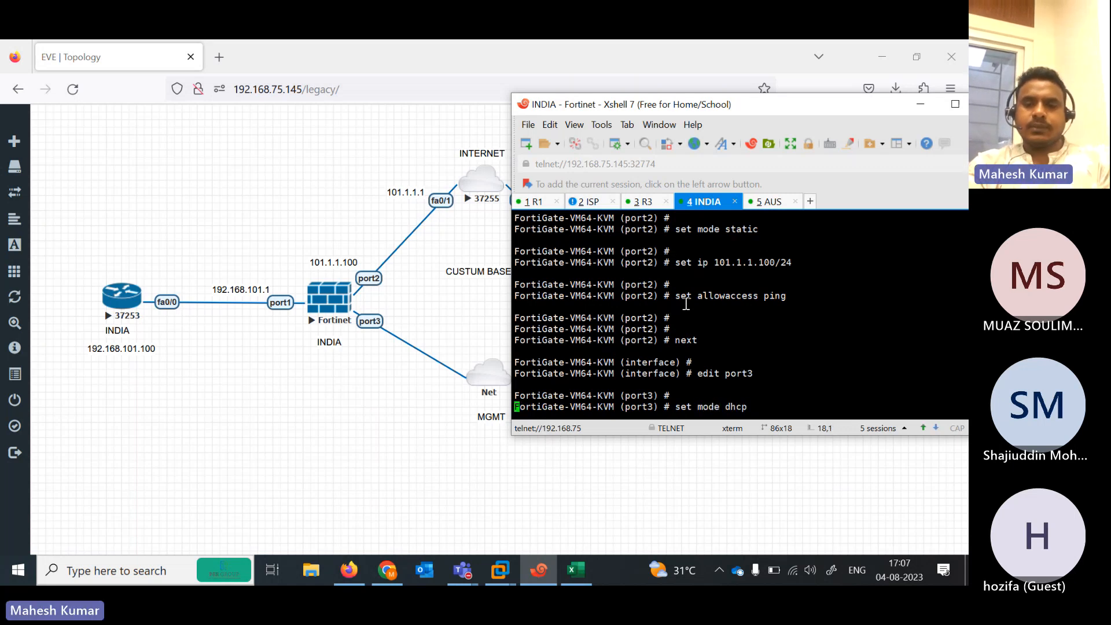
{"action": "key", "text": "Return"}
{"action": "type", "text": "se"}
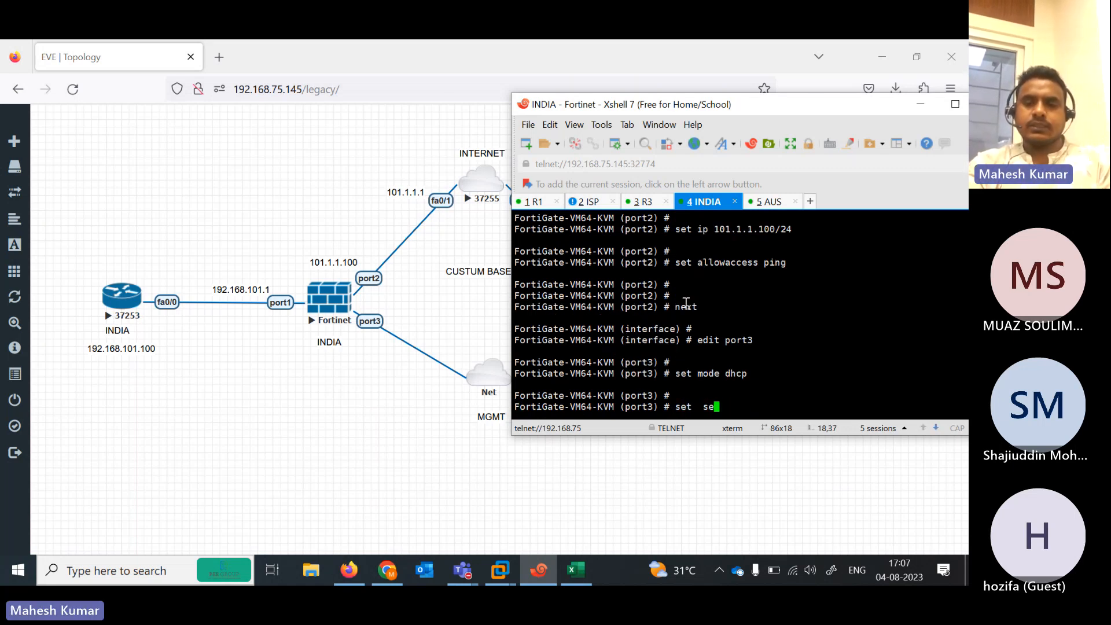
{"action": "type", "text": "t  allowaccess ping  https http"}
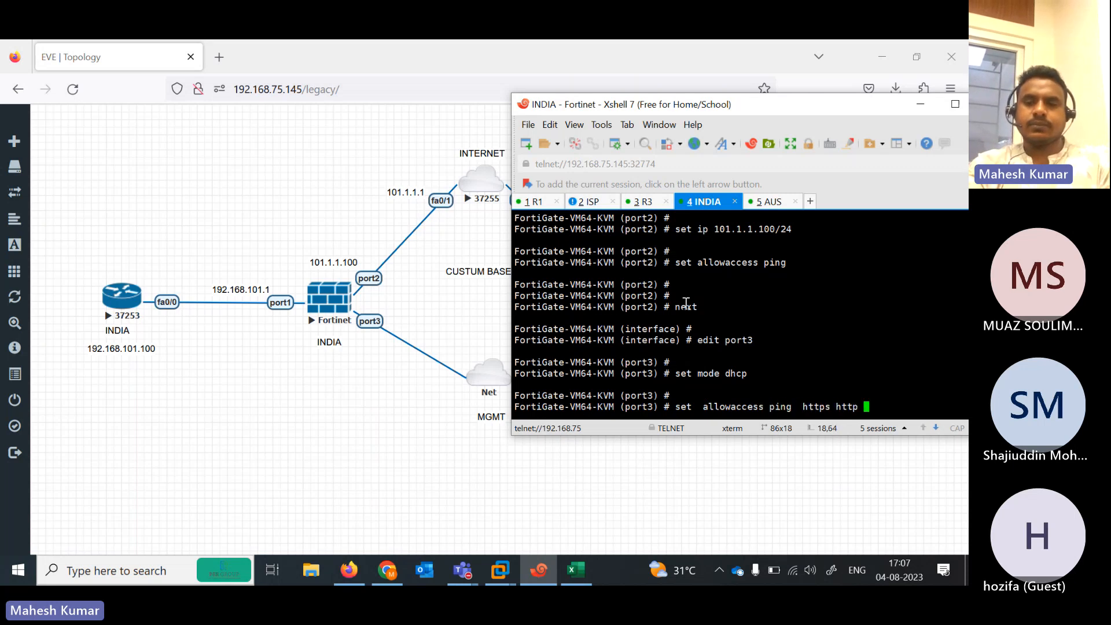
{"action": "key", "text": "Return"}
{"action": "key", "text": "Return"}
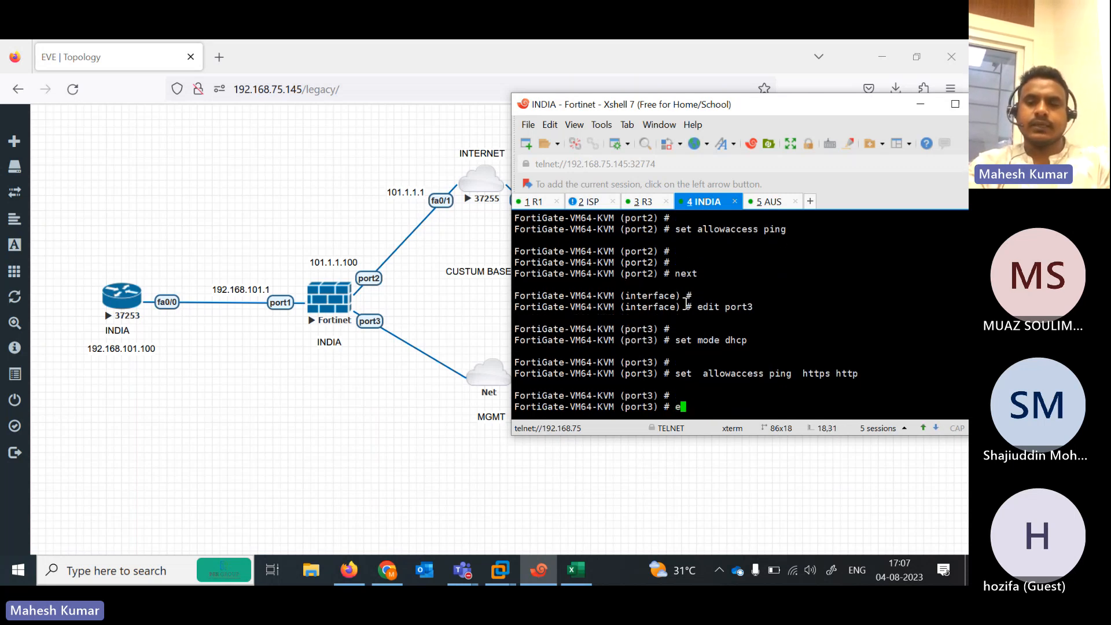
{"action": "type", "text": "end"}
{"action": "key", "text": "Return"}
{"action": "key", "text": "Return"}
{"action": "key", "text": "Return"}
{"action": "key", "text": "Return"}
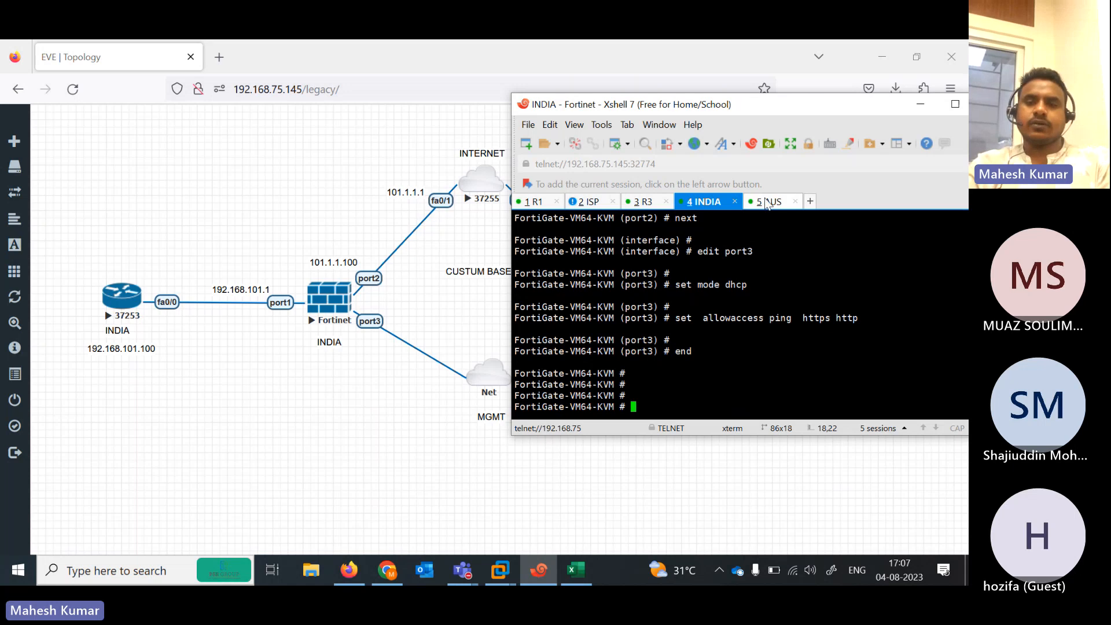
{"action": "left_click_drag", "start_coordinate": [767, 202], "coordinate": [730, 331]}
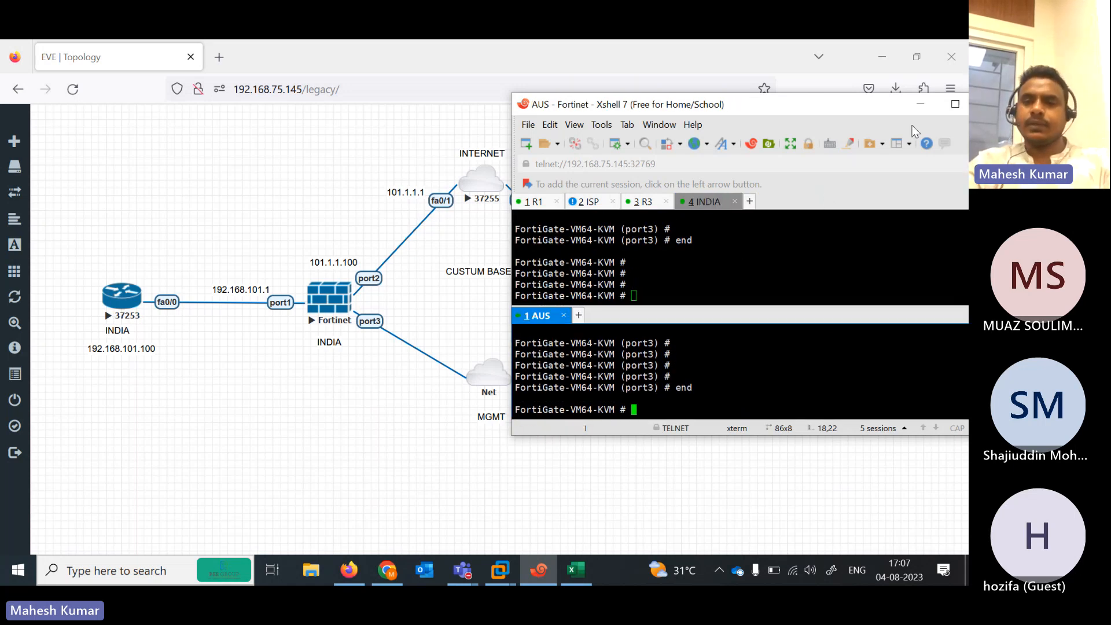
Run show system interface on INDIA to find port3's DHCP address 192.168.75.148
{"action": "left_click", "coordinate": [955, 104]}
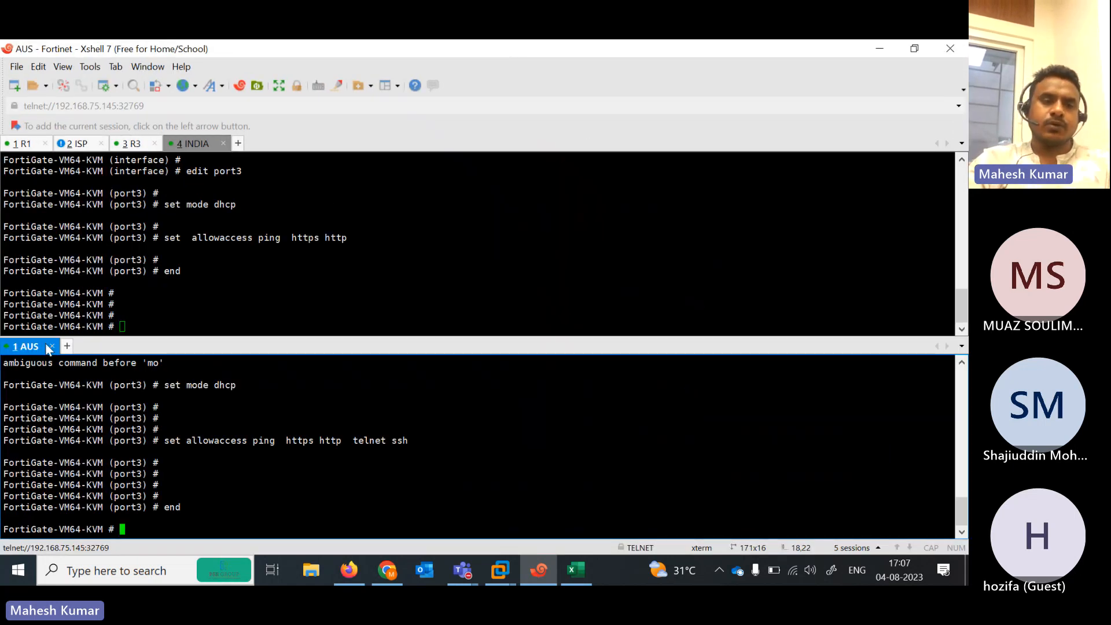
{"action": "left_click_drag", "start_coordinate": [38, 352], "coordinate": [248, 145]}
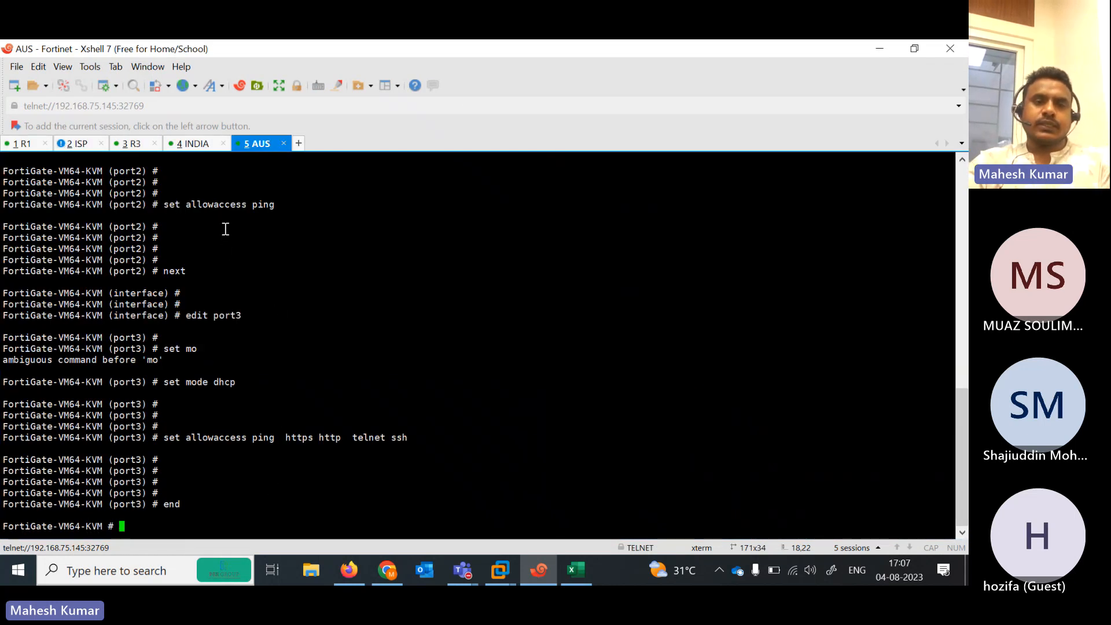
{"action": "left_click", "coordinate": [189, 148]}
{"action": "type", "text": "show system interface"}
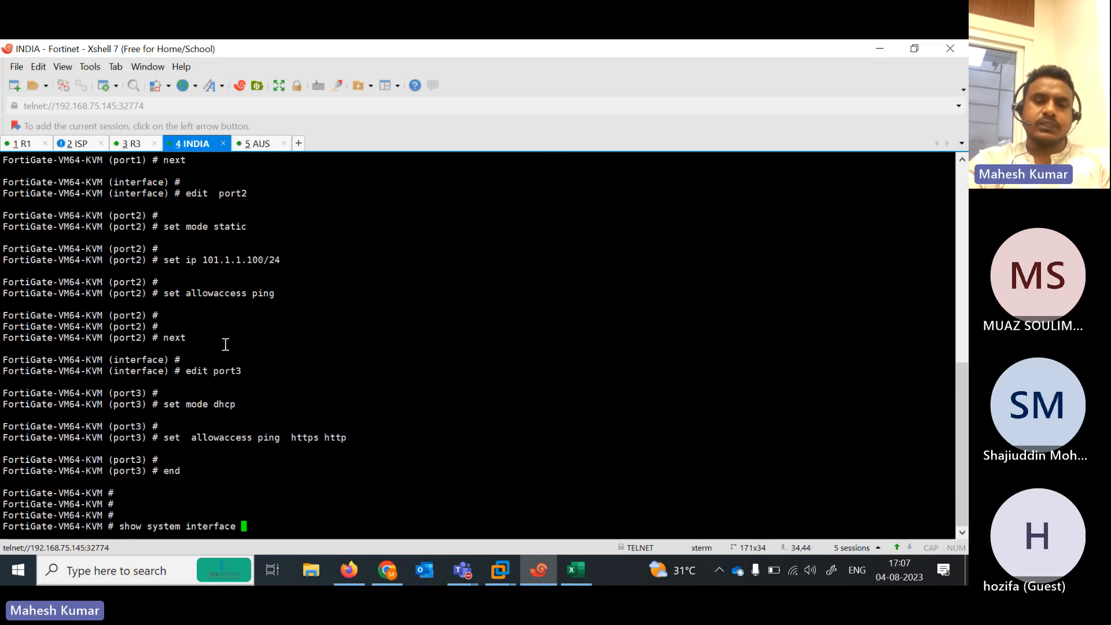
{"action": "key", "text": "question"}
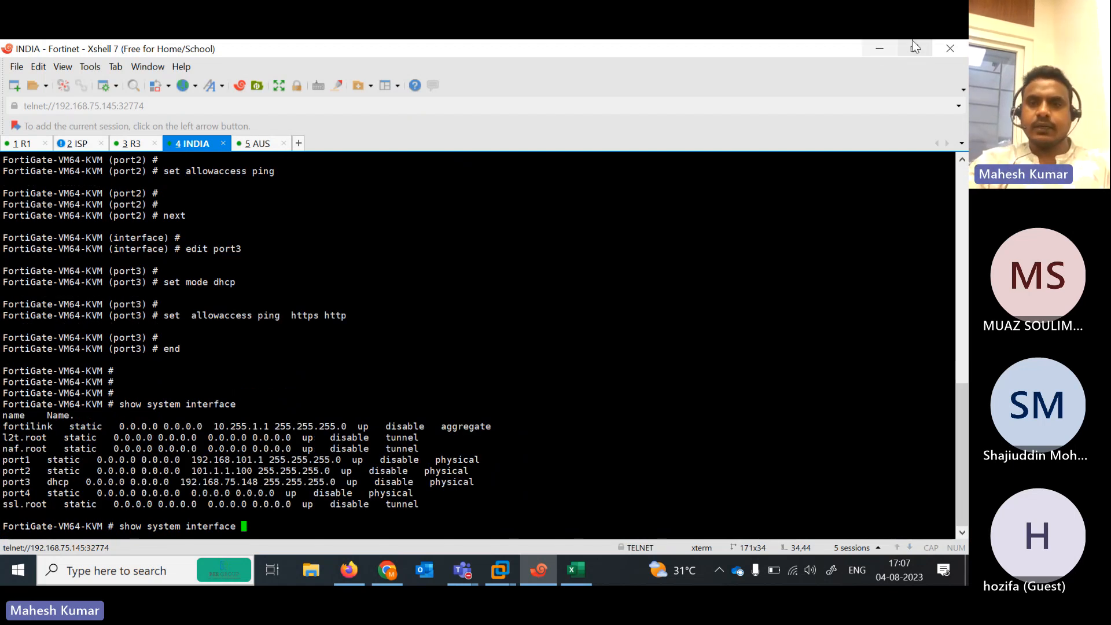
{"action": "left_click", "coordinate": [879, 49]}
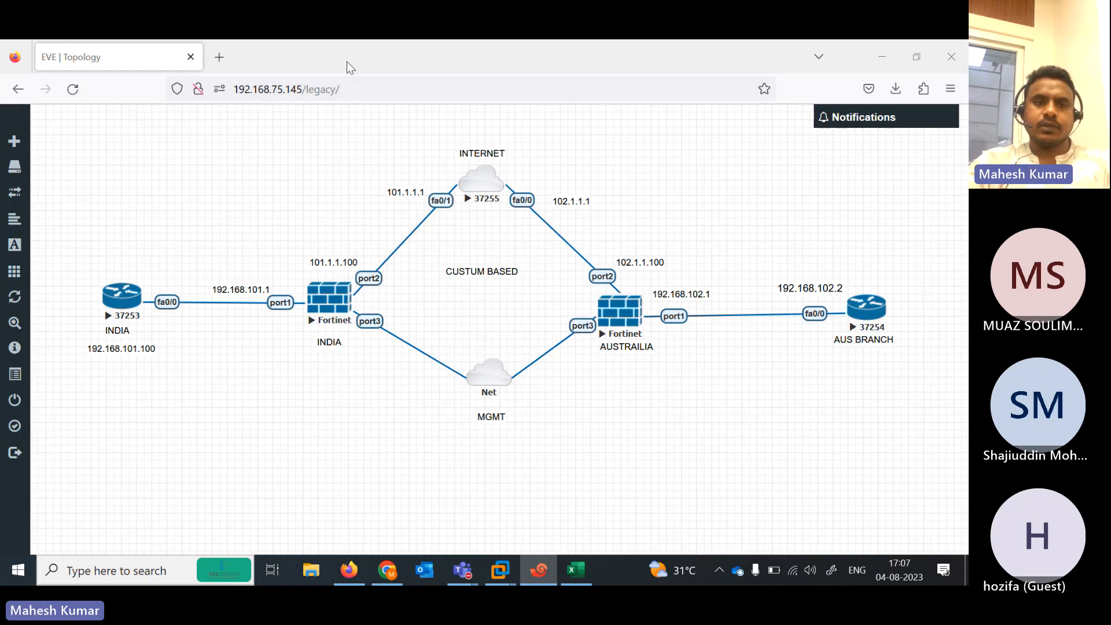
Load the INDIA FortiGate at 192.168.75.148 in a new browser tab
{"action": "left_click", "coordinate": [225, 57]}
{"action": "type", "text": "`1"}
{"action": "key", "text": "BackSpace"}
{"action": "key", "text": "BackSpace"}
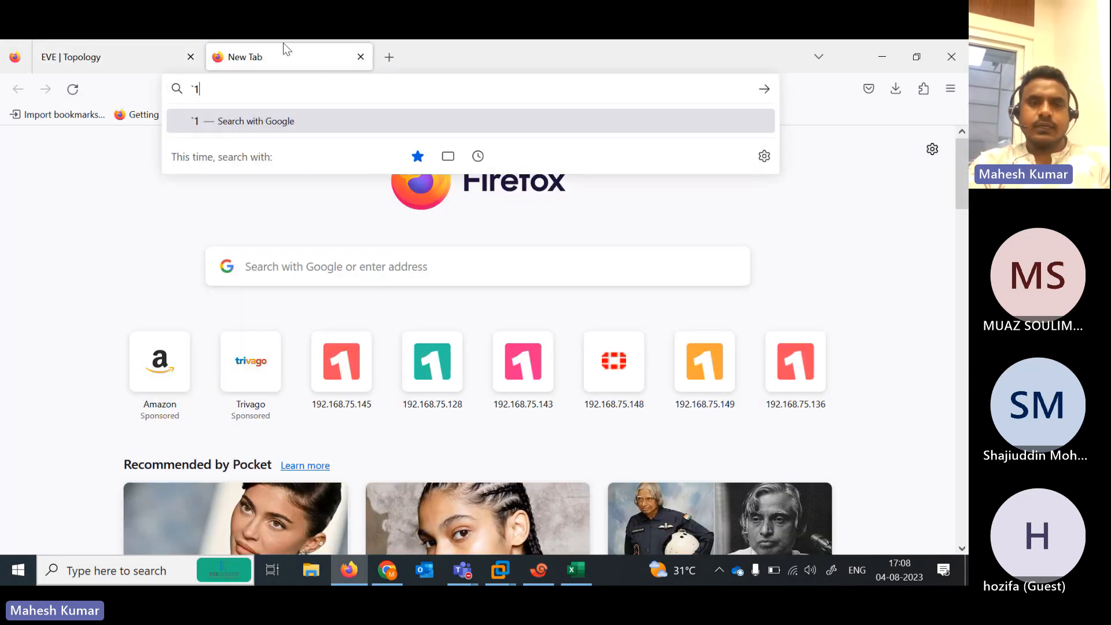
{"action": "type", "text": "192.168.75.148/"}
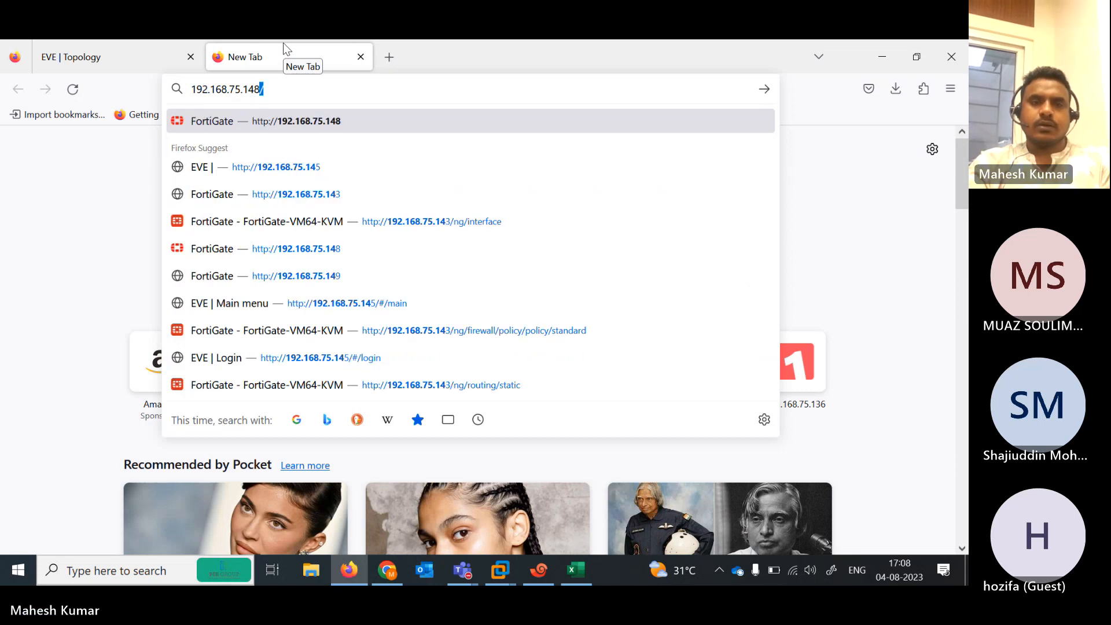
{"action": "key", "text": "Return"}
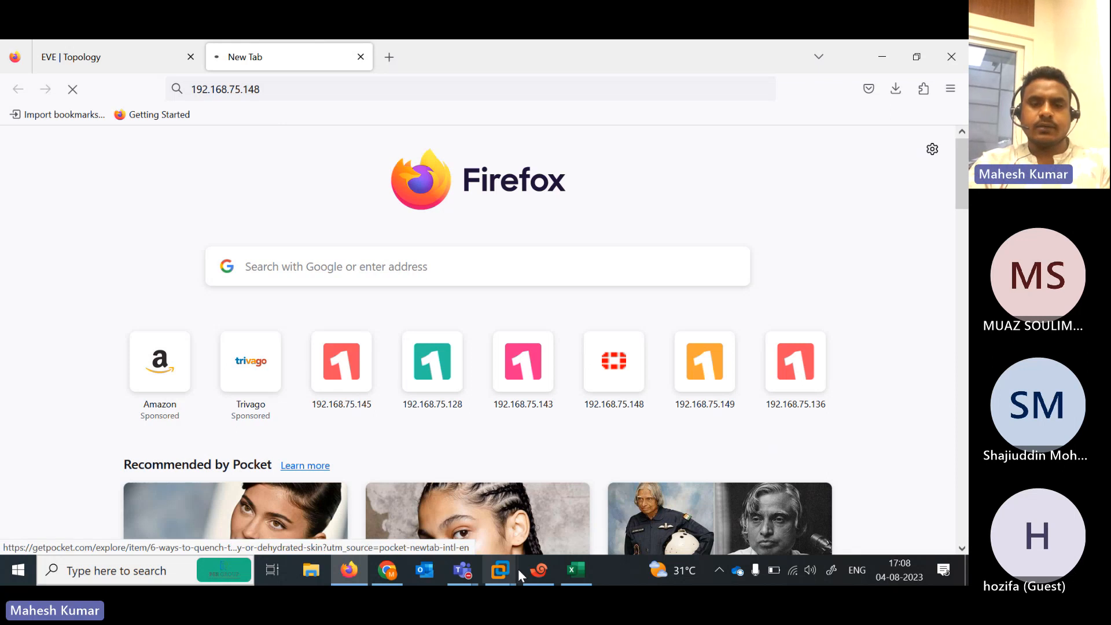
Run show system interface on AUS to see port3 at 192.168.75.149
{"action": "left_click", "coordinate": [539, 570]}
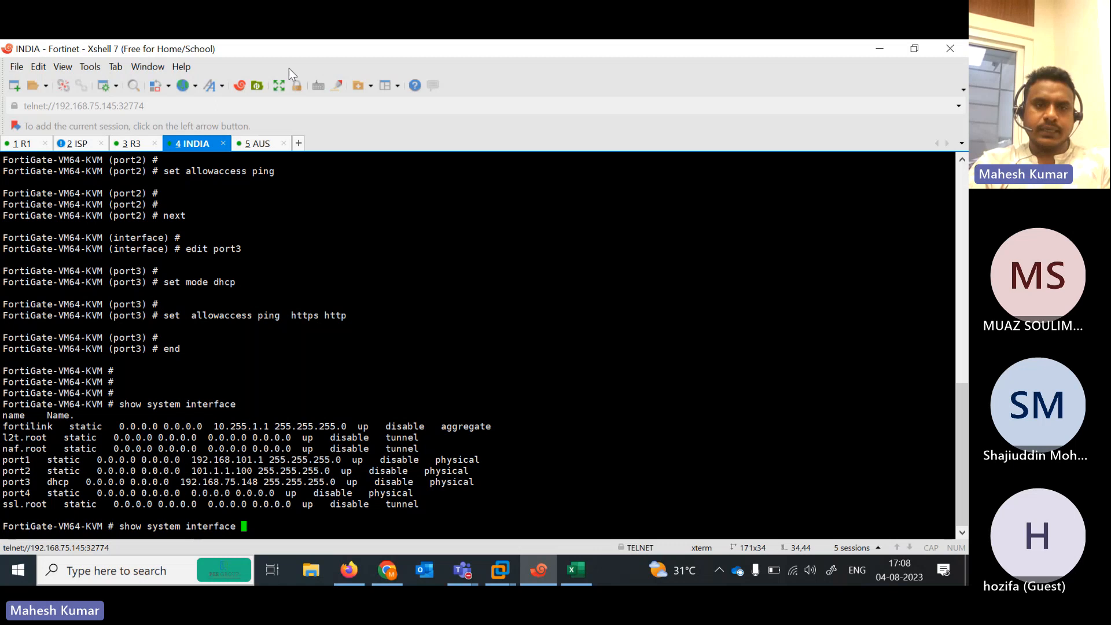
{"action": "left_click", "coordinate": [267, 147]}
{"action": "type", "text": "show system in"}
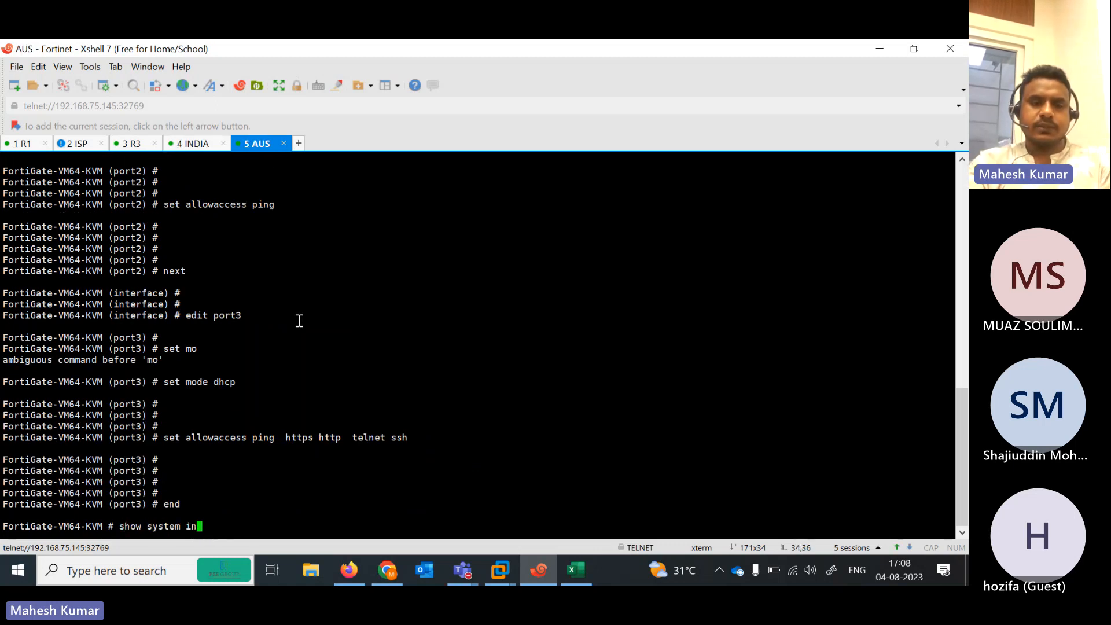
{"action": "key", "text": "Tab"}
{"action": "key", "text": "Return"}
{"action": "key", "text": "Up"}
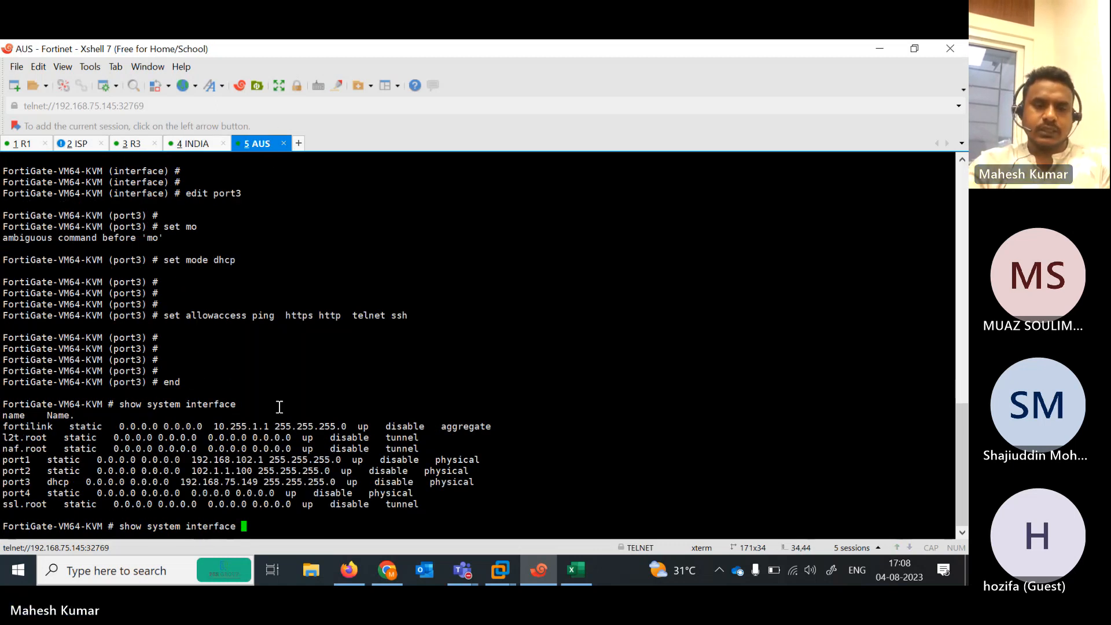
Sign in to the AUS FortiGate at 192.168.75.149 with the administrator account
{"action": "left_click", "coordinate": [881, 48]}
{"action": "left_click", "coordinate": [386, 58]}
{"action": "type", "text": "192.168.75.14"}
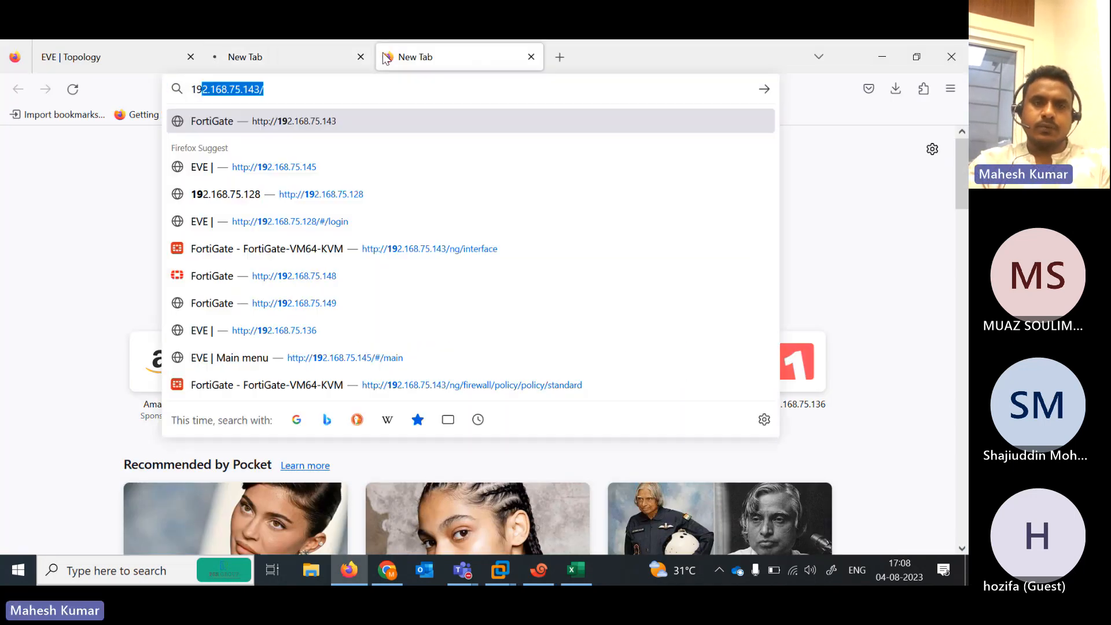
{"action": "type", "text": "9"}
{"action": "key", "text": "Return"}
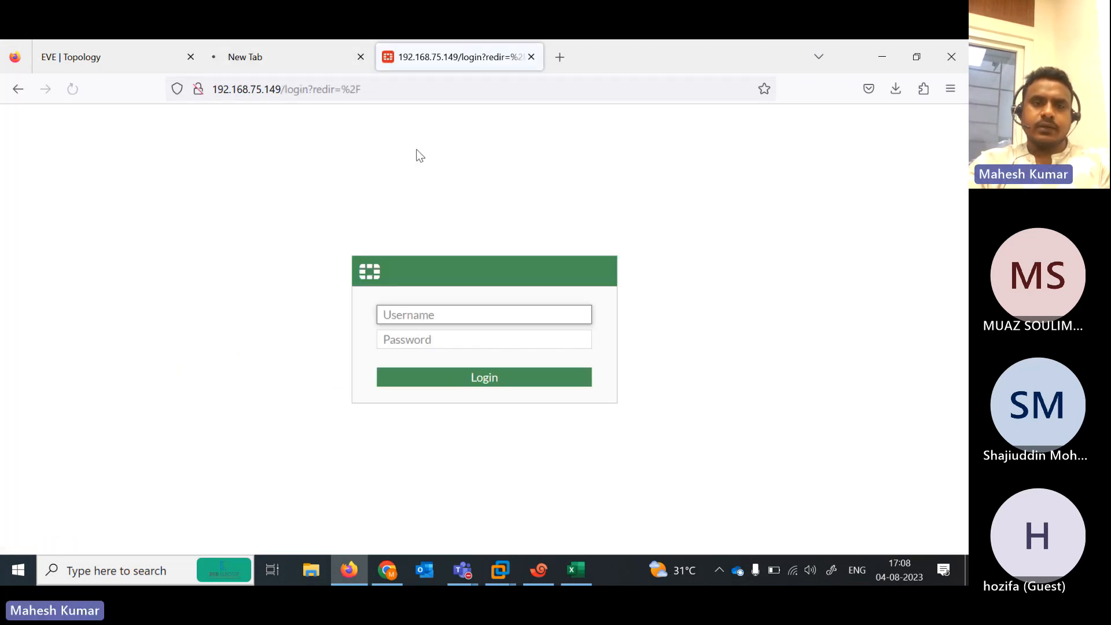
{"action": "type", "text": "admin"}
{"action": "key", "text": "Tab"}
{"action": "type", "text": "admin"}
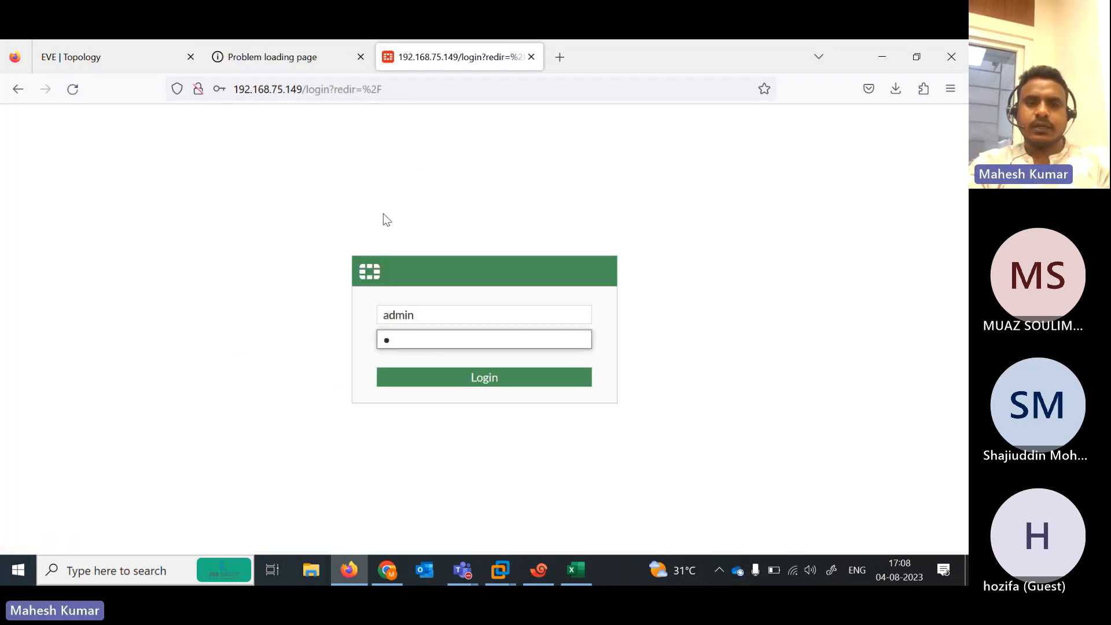
{"action": "key", "text": "Return"}
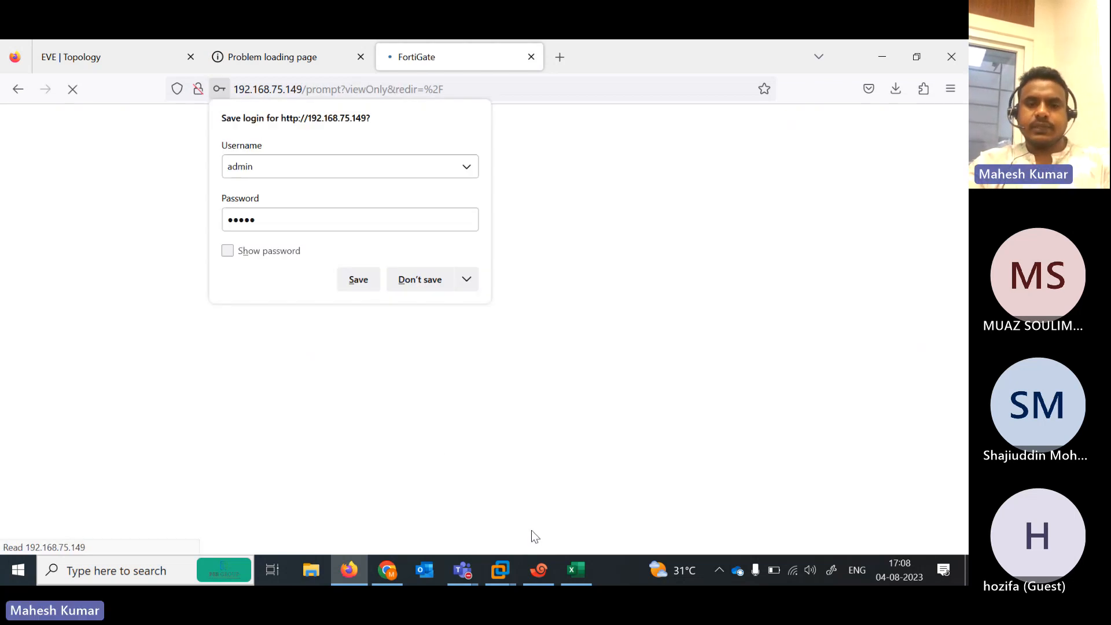
{"action": "left_click", "coordinate": [538, 570]}
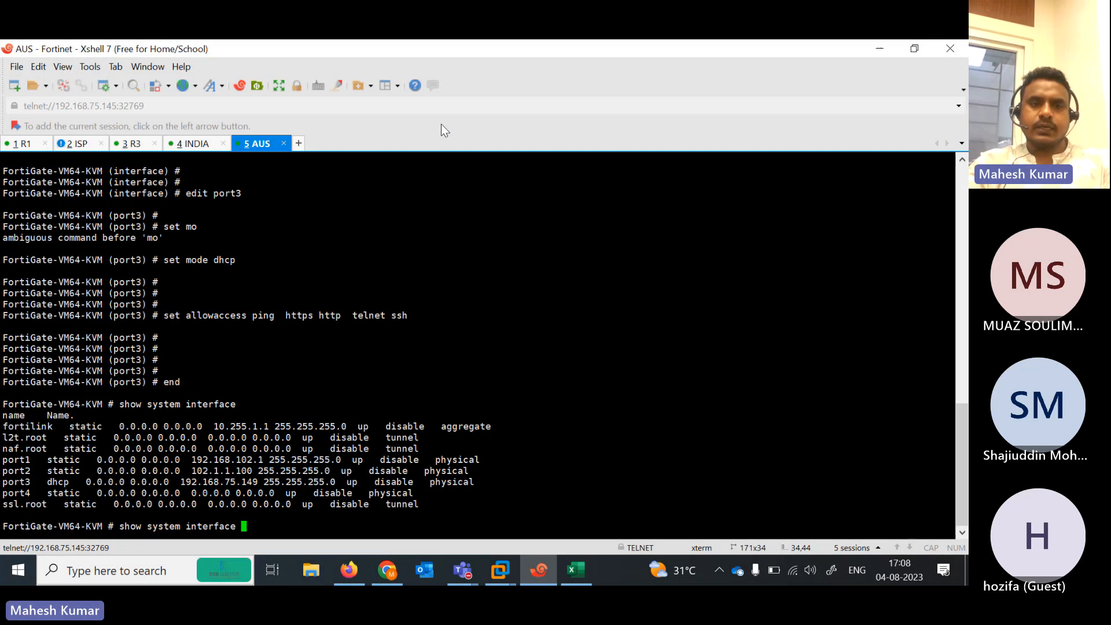
Open port3 for editing under config system interface on INDIA
{"action": "left_click", "coordinate": [194, 144]}
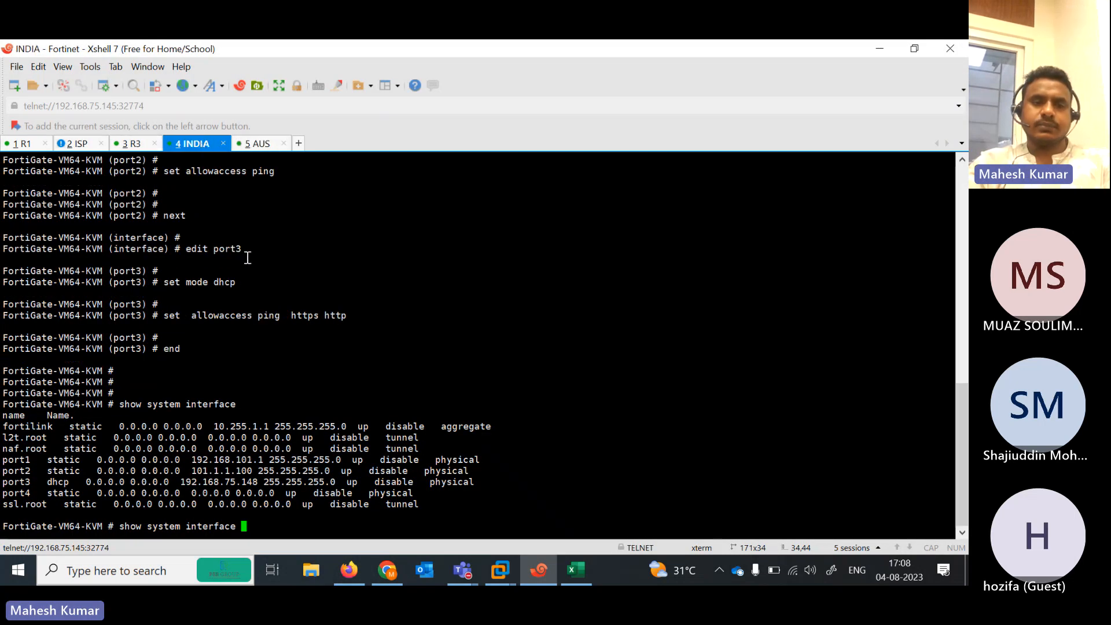
{"action": "key", "text": "BackSpace"}
{"action": "key", "text": "BackSpace"}
{"action": "key", "text": "BackSpace"}
{"action": "key", "text": "BackSpace"}
{"action": "key", "text": "BackSpace"}
{"action": "key", "text": "BackSpace"}
{"action": "key", "text": "BackSpace"}
{"action": "key", "text": "BackSpace"}
{"action": "key", "text": "BackSpace"}
{"action": "key", "text": "BackSpace"}
{"action": "key", "text": "BackSpace"}
{"action": "key", "text": "BackSpace"}
{"action": "key", "text": "BackSpace"}
{"action": "key", "text": "BackSpace"}
{"action": "key", "text": "BackSpace"}
{"action": "key", "text": "BackSpace"}
{"action": "key", "text": "BackSpace"}
{"action": "key", "text": "BackSpace"}
{"action": "key", "text": "BackSpace"}
{"action": "key", "text": "BackSpace"}
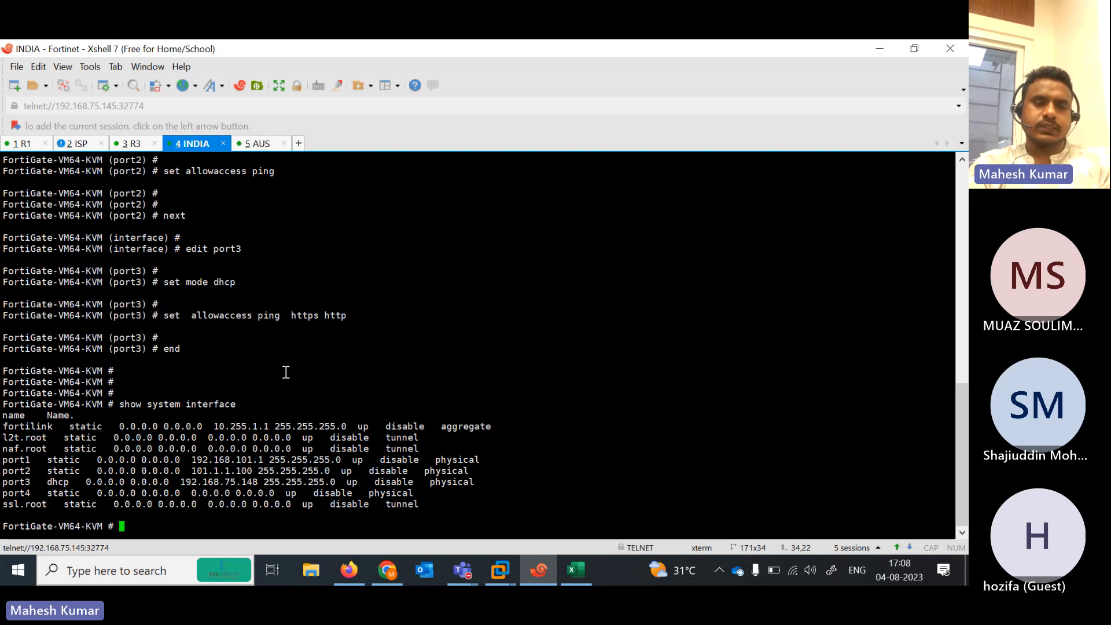
{"action": "type", "text": "config system interface"}
{"action": "key", "text": "Return"}
{"action": "type", "text": "edit pp"}
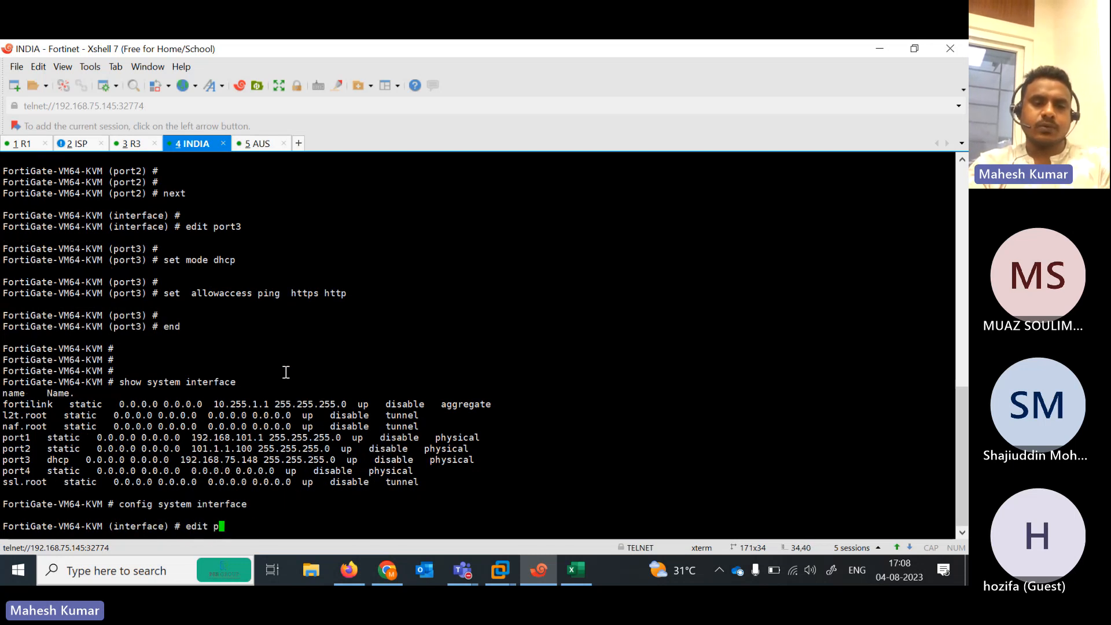
{"action": "key", "text": "BackSpace"}
{"action": "key", "text": "BackSpace"}
{"action": "type", "text": "port4"}
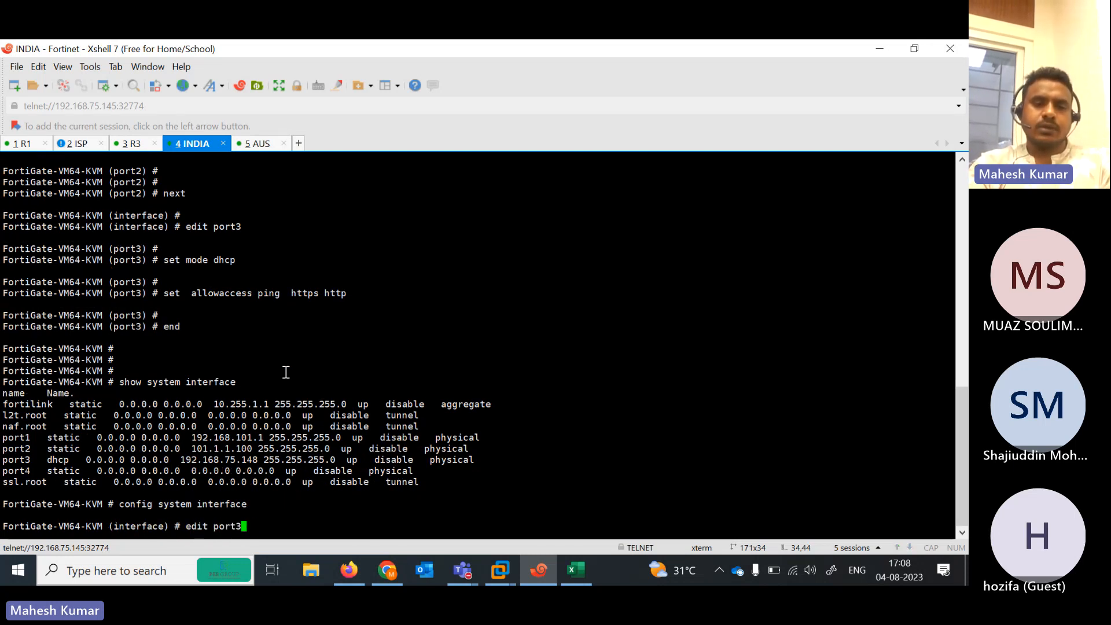
{"action": "key", "text": "BackSpace"}
{"action": "type", "text": "3"}
{"action": "key", "text": "Return"}
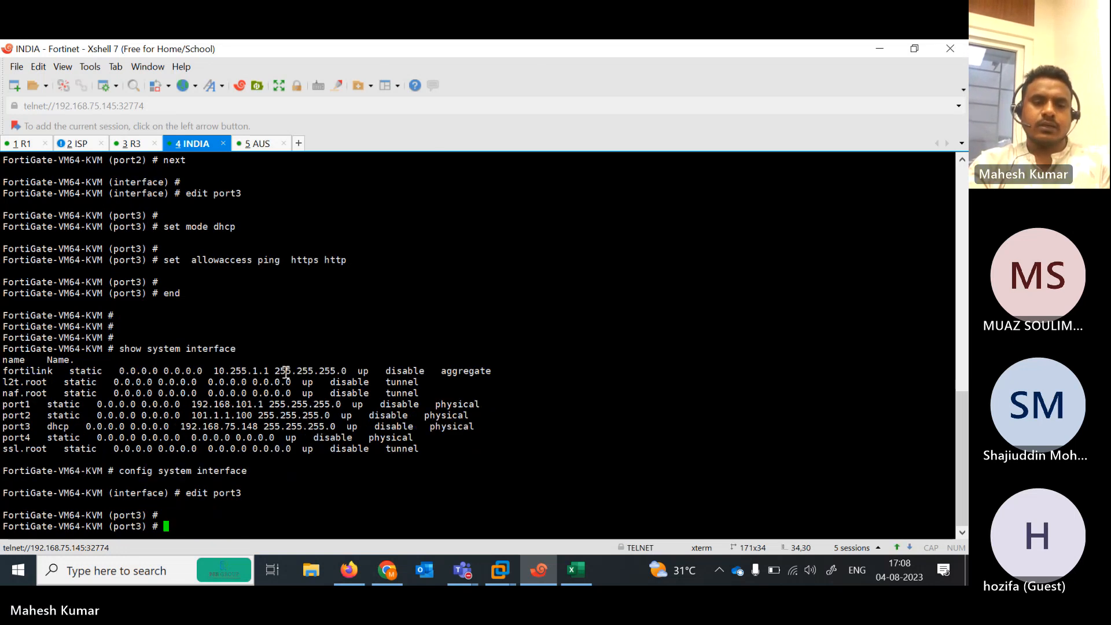
Set port3's allowaccess to https, http and ping and end the configuration
{"action": "type", "text": "set allowaccess https "}
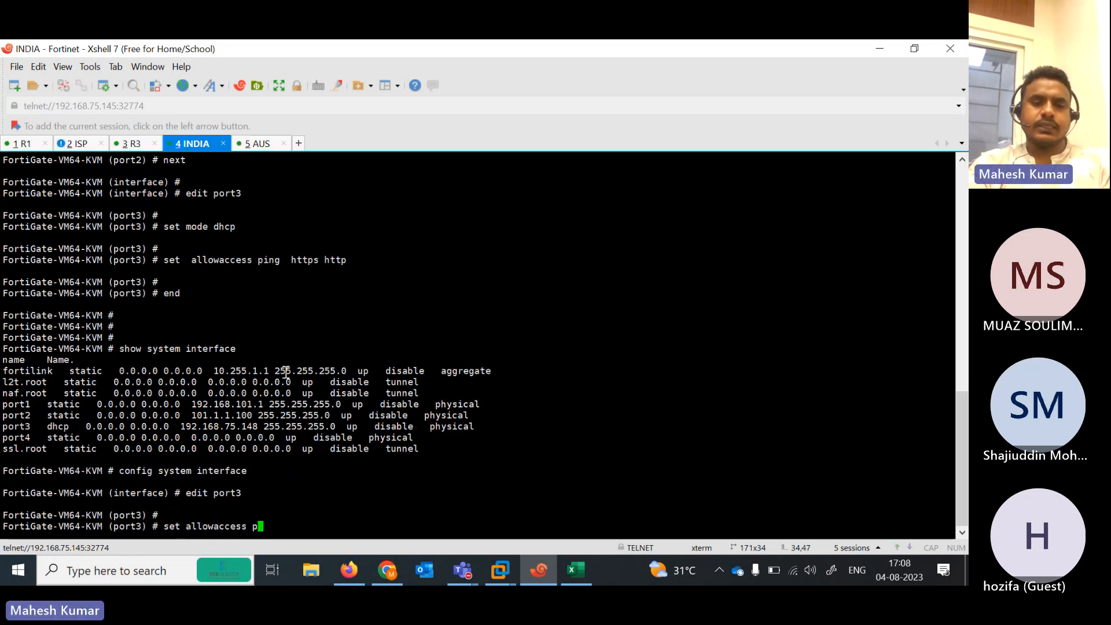
{"action": "type", "text": "http  ping"}
{"action": "key", "text": "Return"}
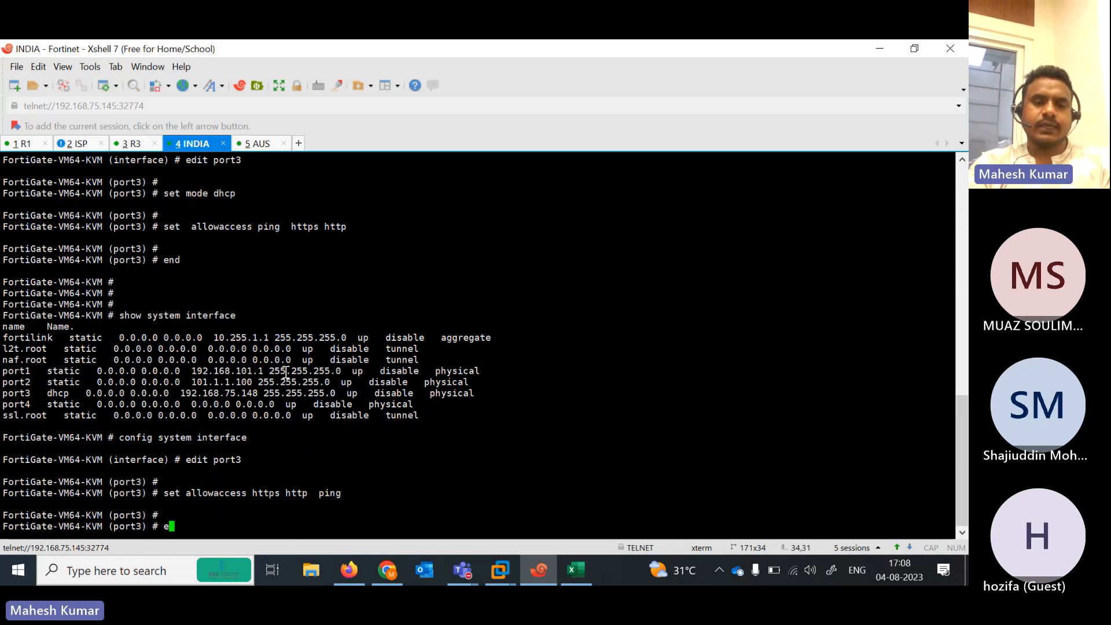
{"action": "type", "text": "end"}
{"action": "key", "text": "Return"}
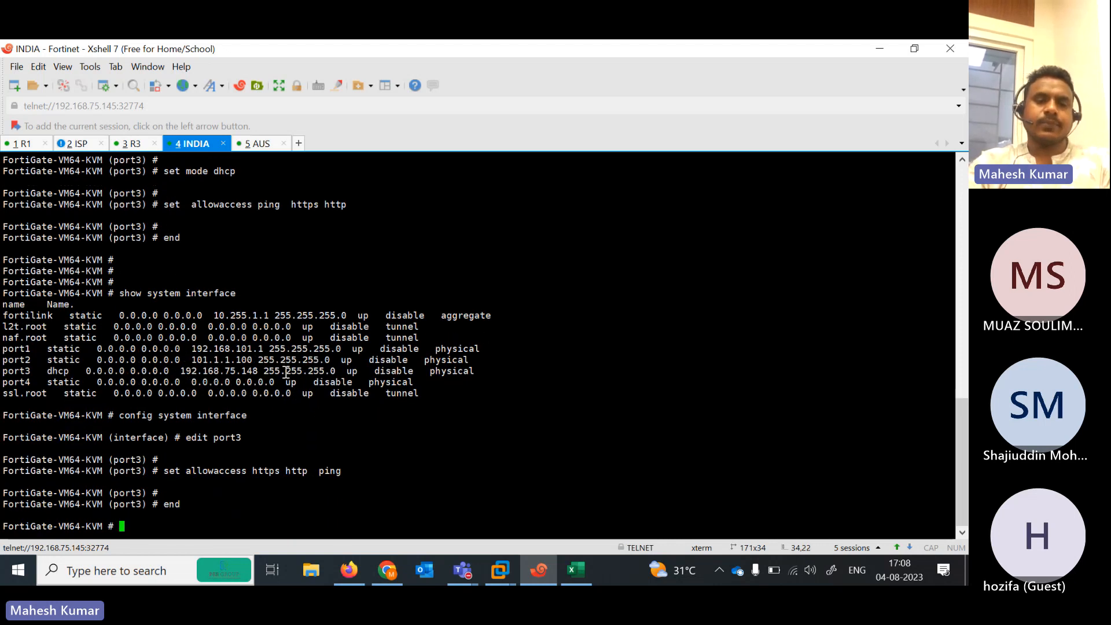
{"action": "left_click", "coordinate": [880, 48]}
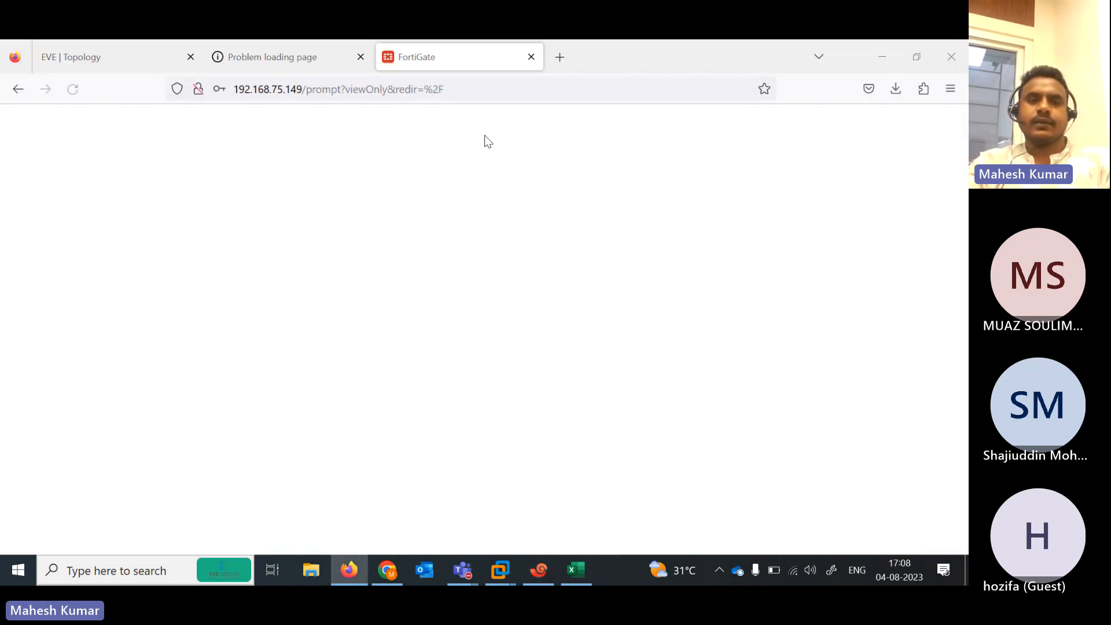
Reload the 192.168.75.148 page and postpone the AUS FortiGate setup
{"action": "left_click", "coordinate": [284, 58]}
{"action": "left_click", "coordinate": [285, 90]}
{"action": "key", "text": "Return"}
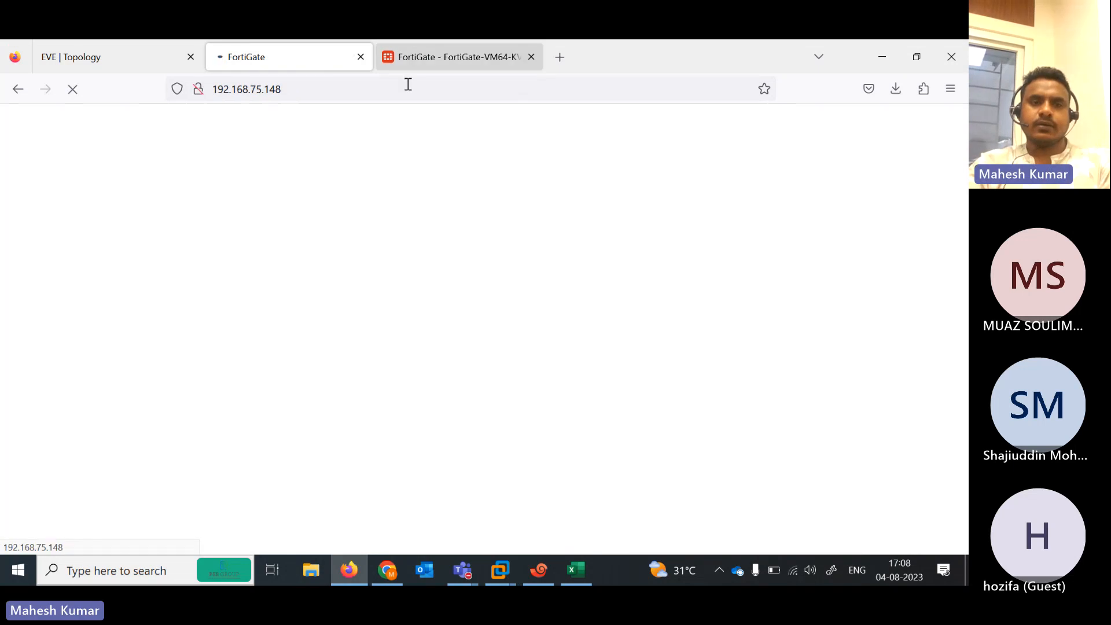
{"action": "left_click", "coordinate": [422, 53]}
{"action": "left_click", "coordinate": [529, 408]}
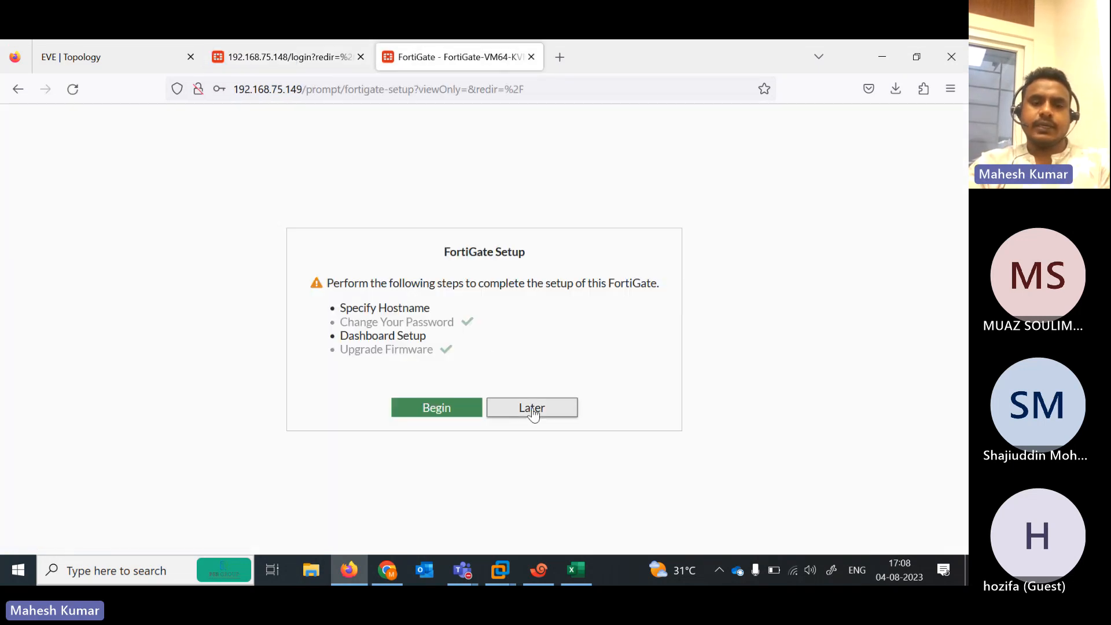
Log in to the 192.168.75.148 firewall with the administrator account
{"action": "left_click", "coordinate": [328, 58]}
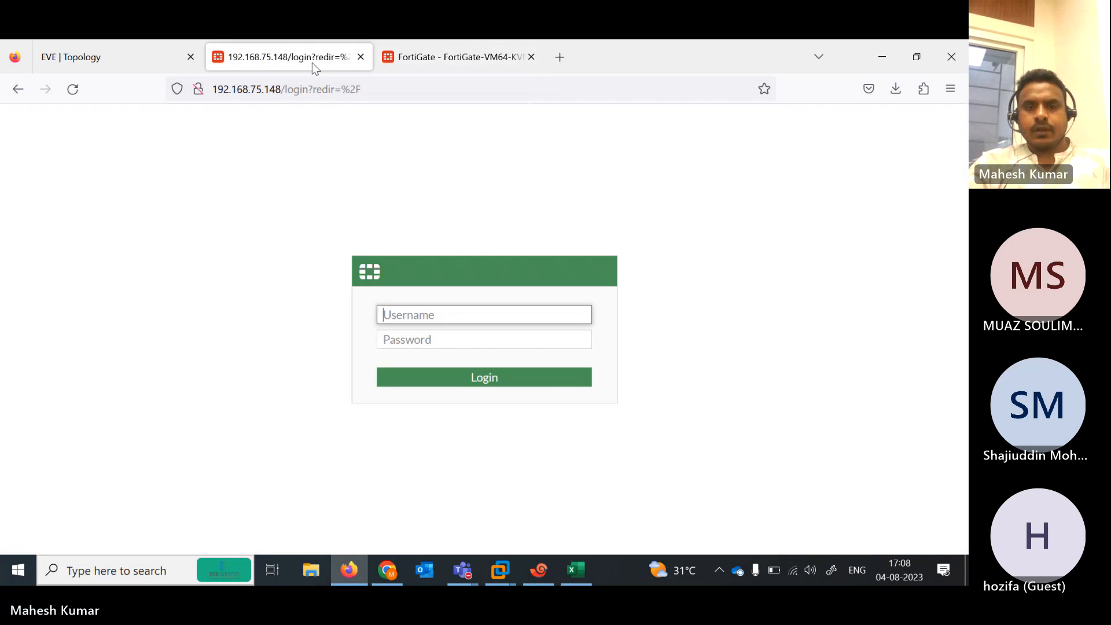
{"action": "type", "text": "admin"}
{"action": "key", "text": "Tab"}
{"action": "type", "text": "admin"}
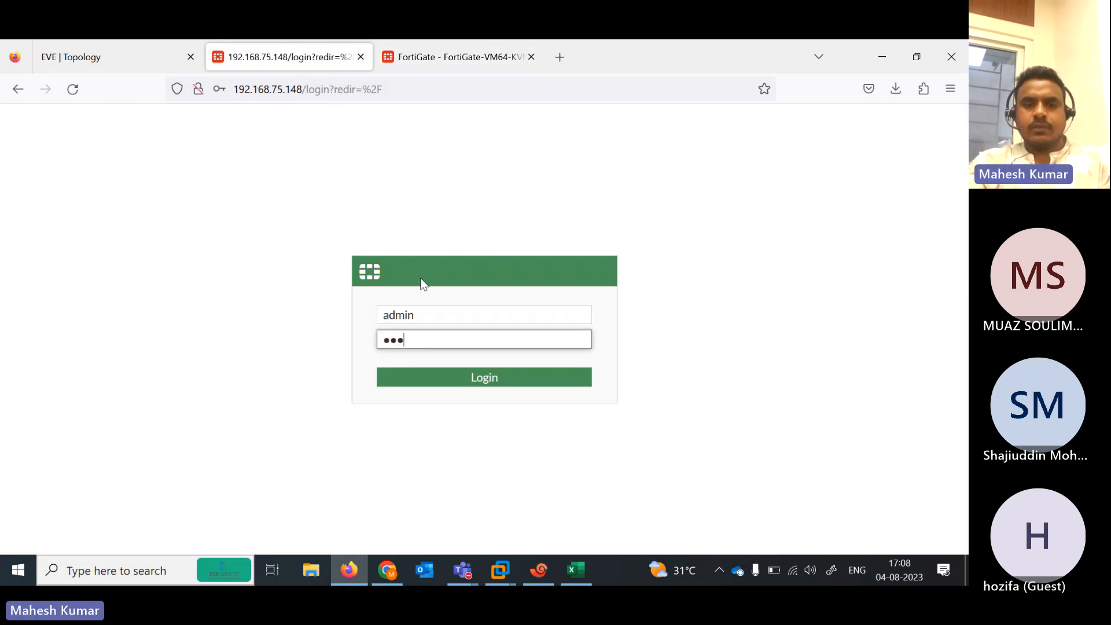
{"action": "key", "text": "Return"}
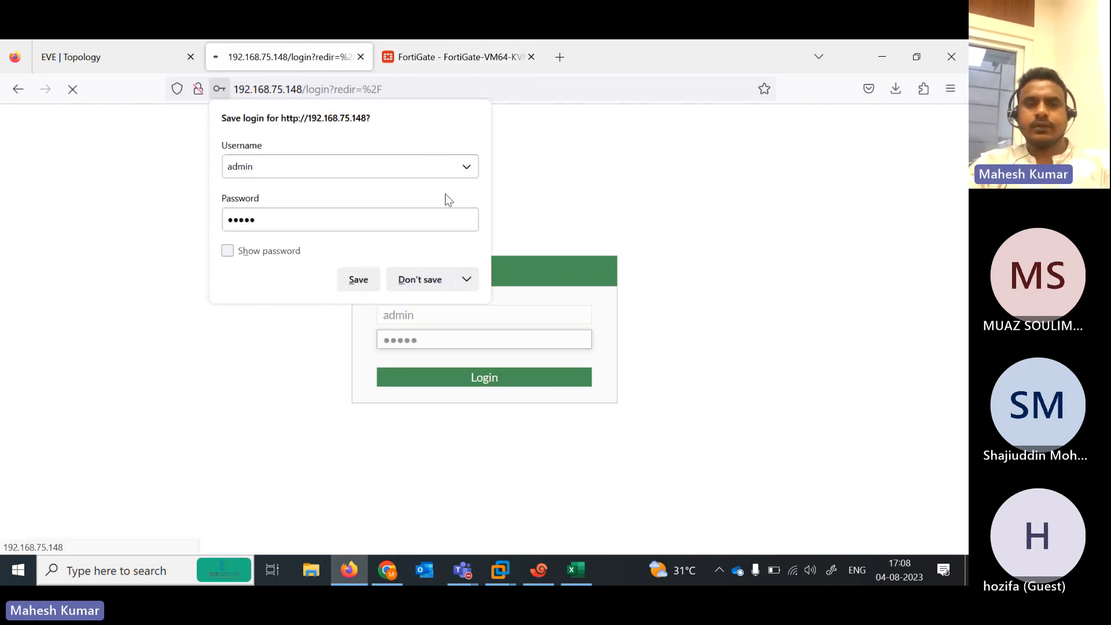
{"action": "left_click", "coordinate": [426, 59]}
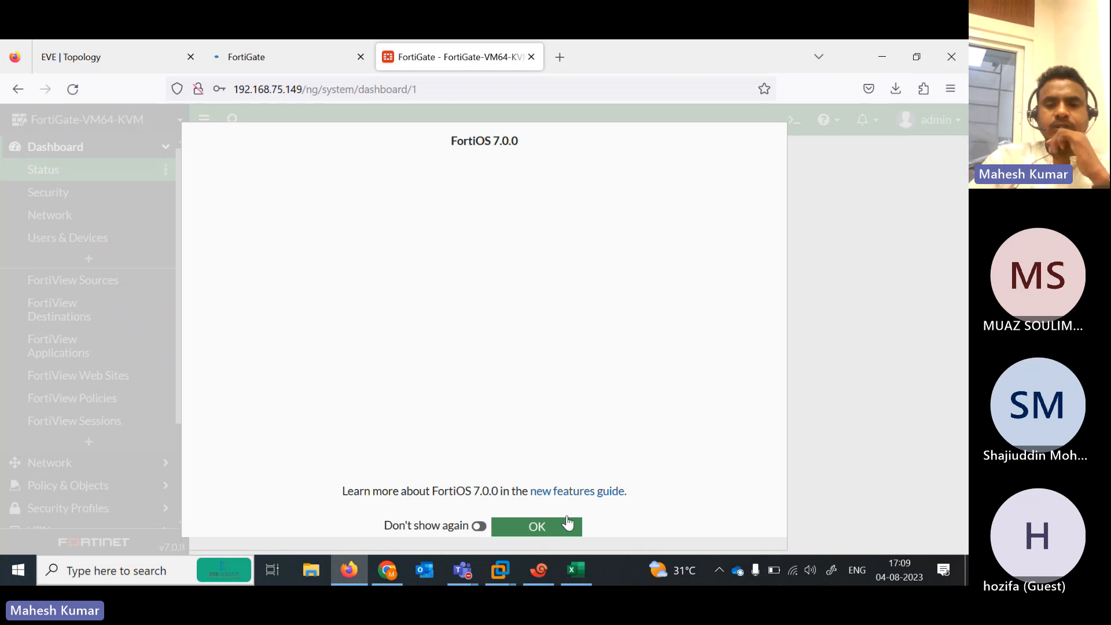
Dismiss the FortiOS 7.0.0 notices and FortiGate Setup prompts on both firewalls
{"action": "left_click", "coordinate": [567, 522]}
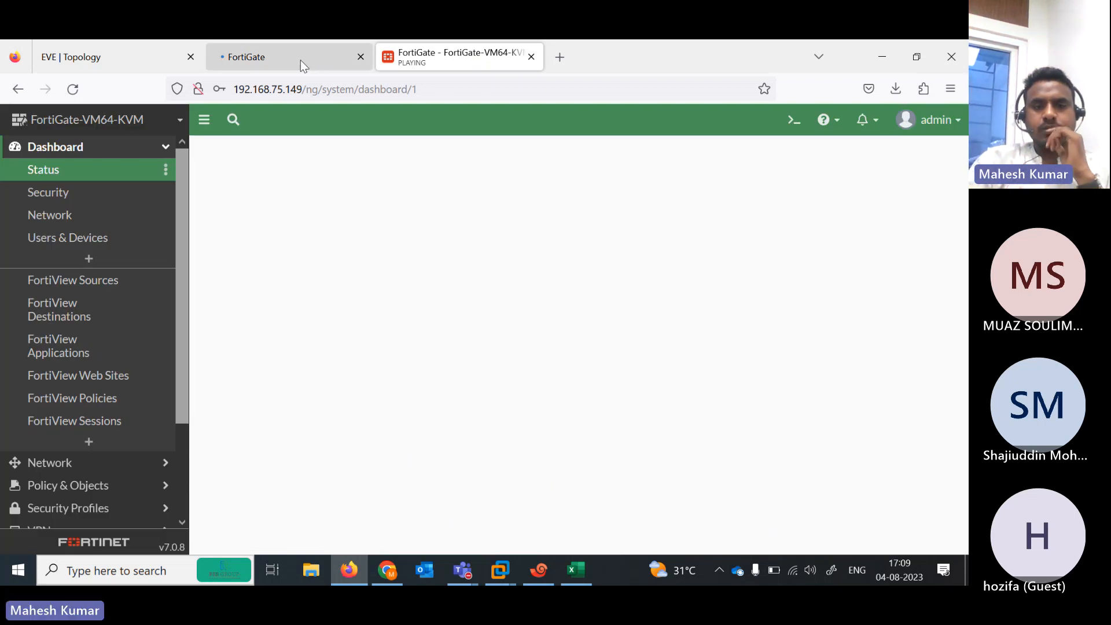
{"action": "left_click", "coordinate": [300, 60]}
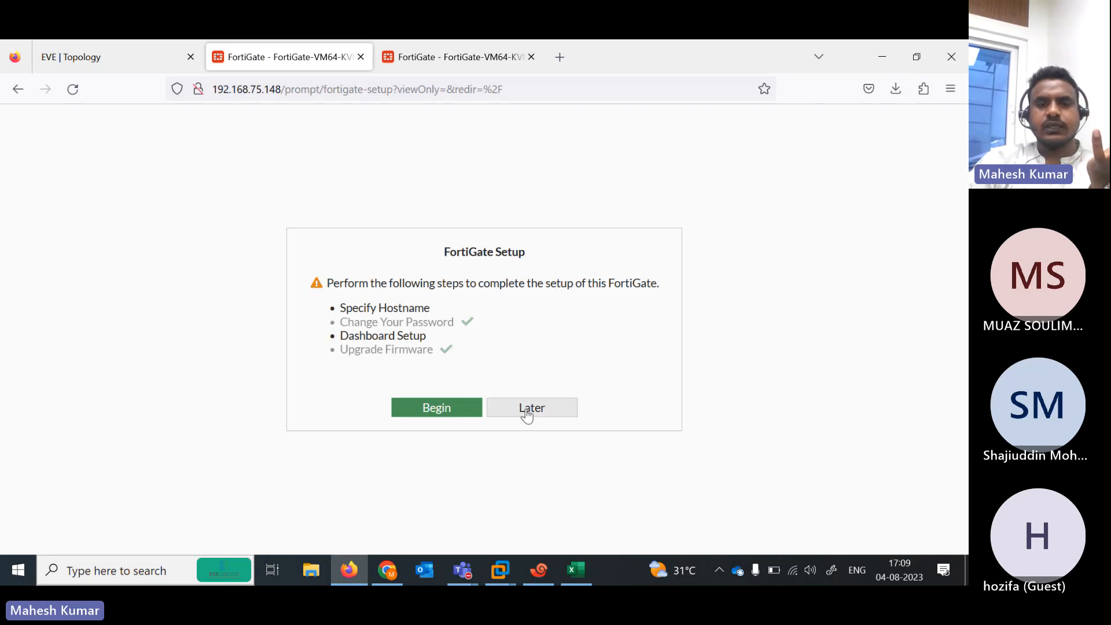
{"action": "left_click", "coordinate": [526, 412]}
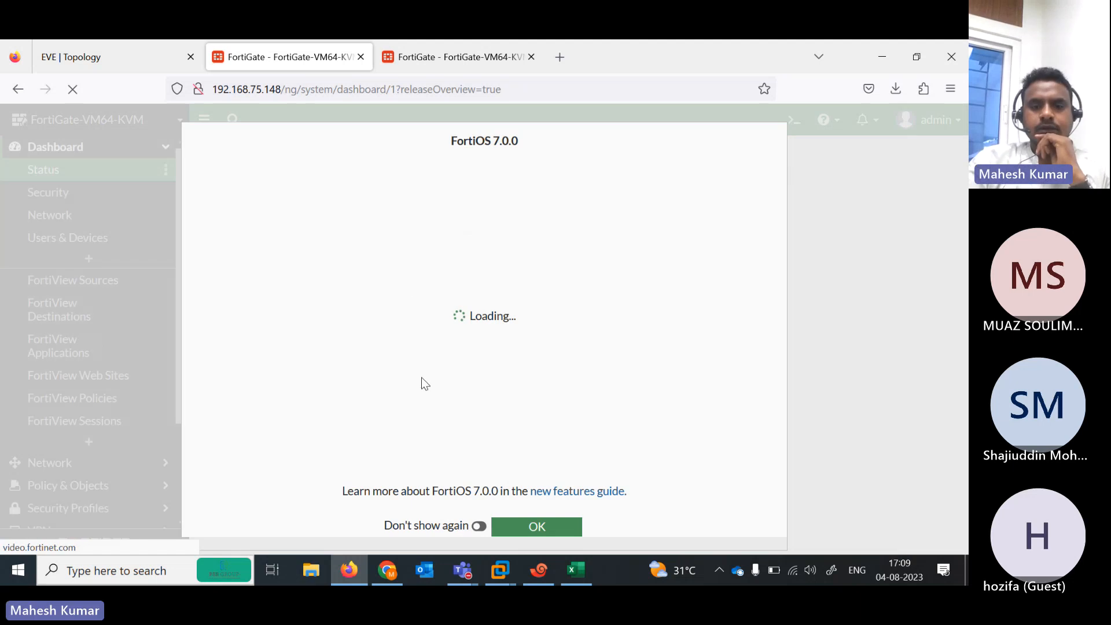
{"action": "left_click", "coordinate": [539, 527]}
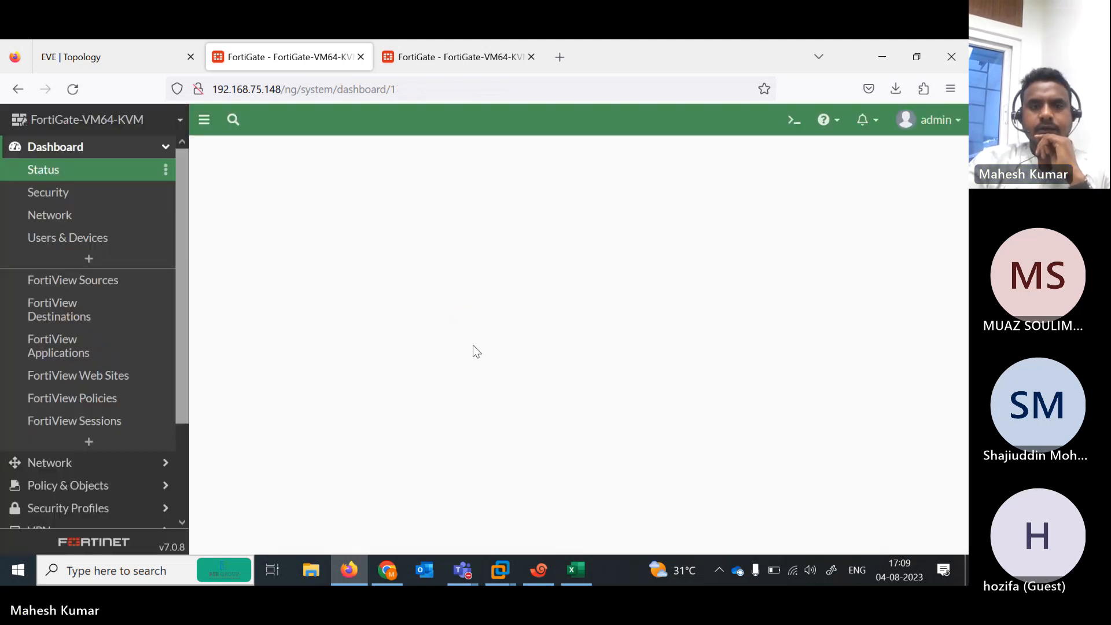
{"action": "left_click", "coordinate": [448, 50]}
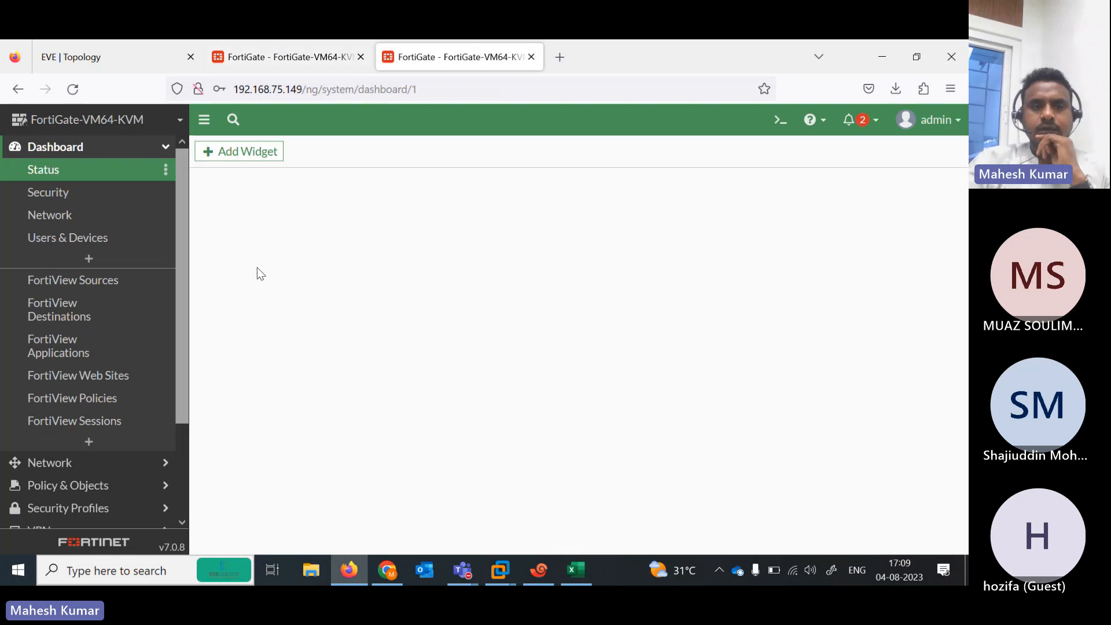
Open the System Settings page of the 192.168.75.148 firewall
{"action": "left_click", "coordinate": [282, 59]}
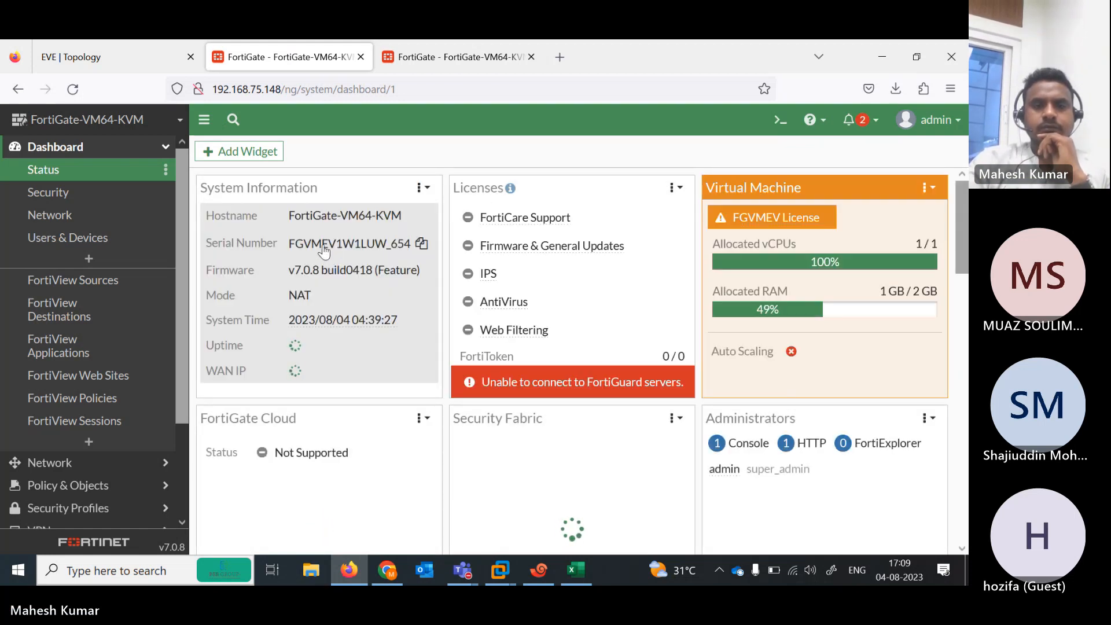
{"action": "left_click", "coordinate": [324, 252]}
{"action": "left_click", "coordinate": [381, 259]}
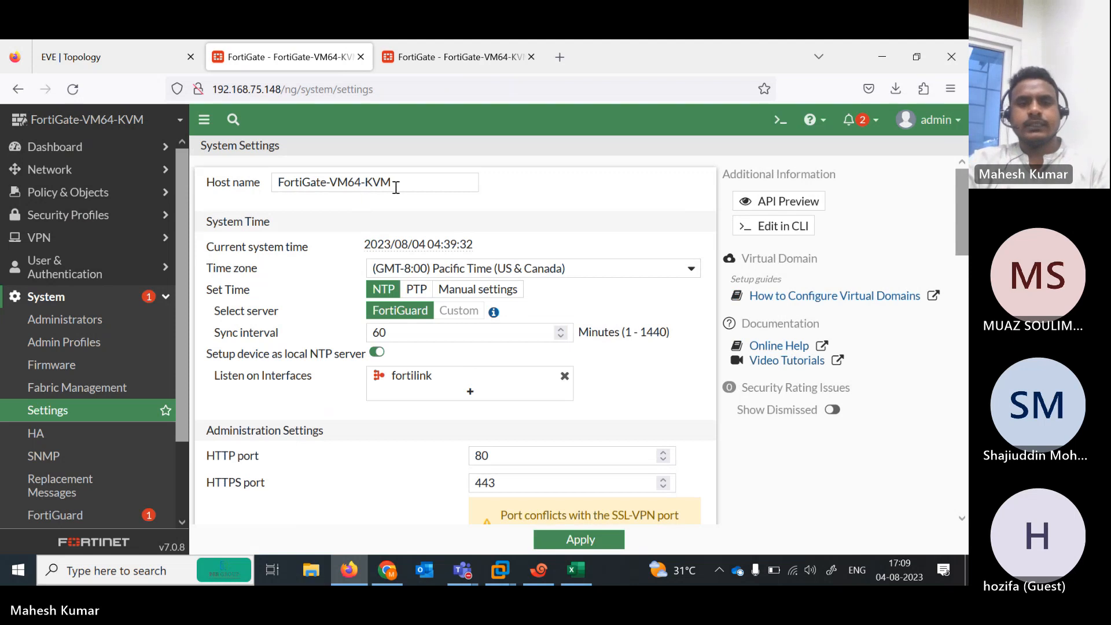
Change the 192.168.75.148 firewall's host name to FortiGate-INDIA and apply
{"action": "left_click_drag", "start_coordinate": [396, 188], "coordinate": [329, 183]}
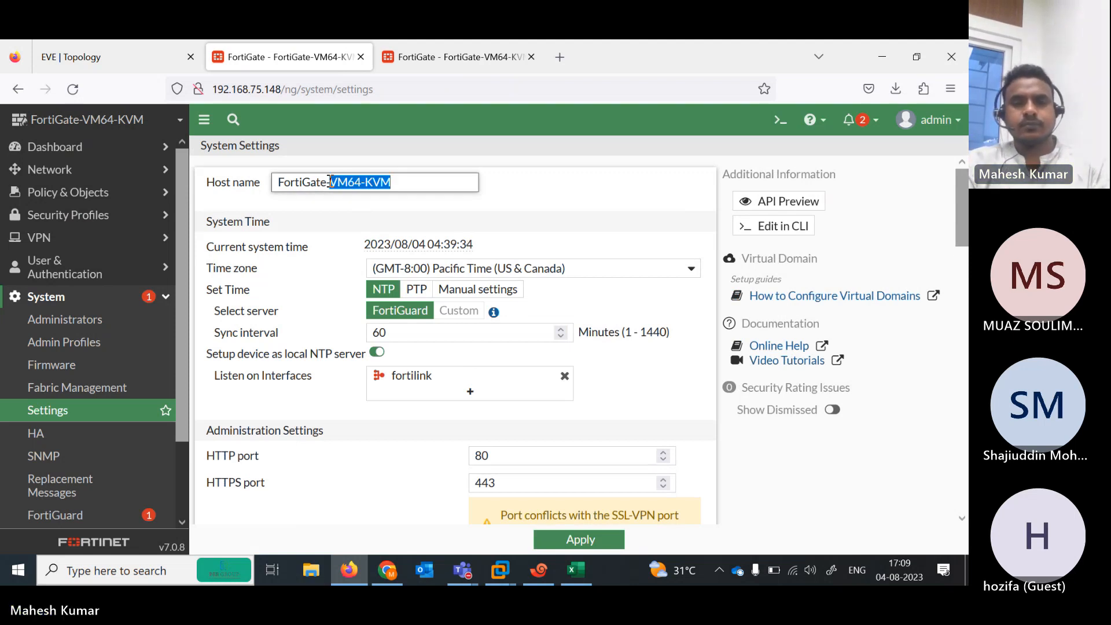
{"action": "type", "text": "INDIA"}
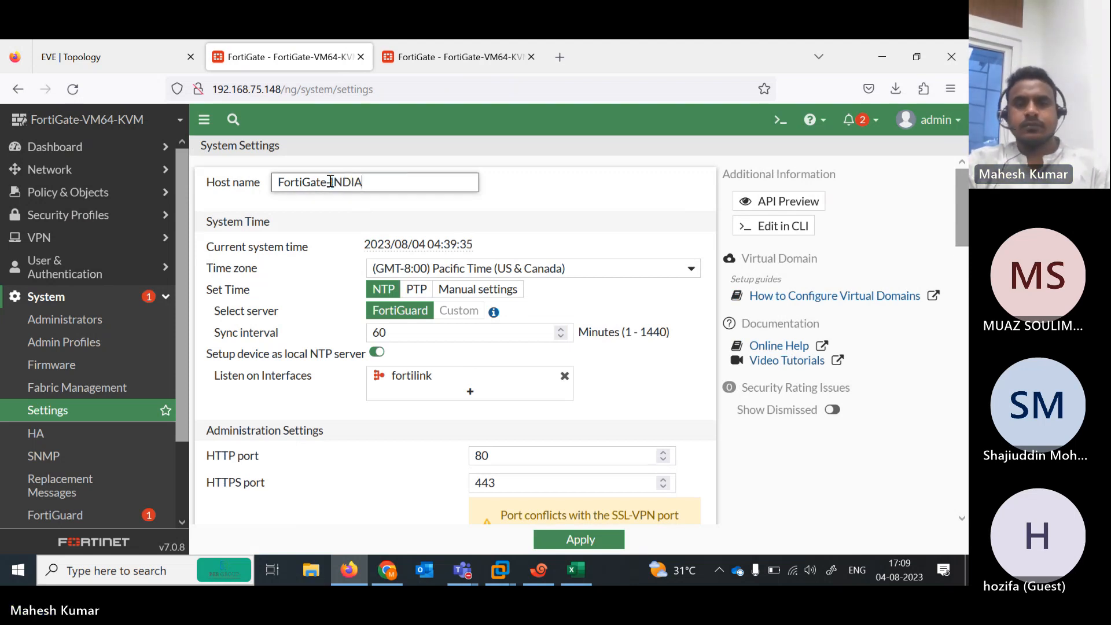
{"action": "left_click", "coordinate": [576, 541]}
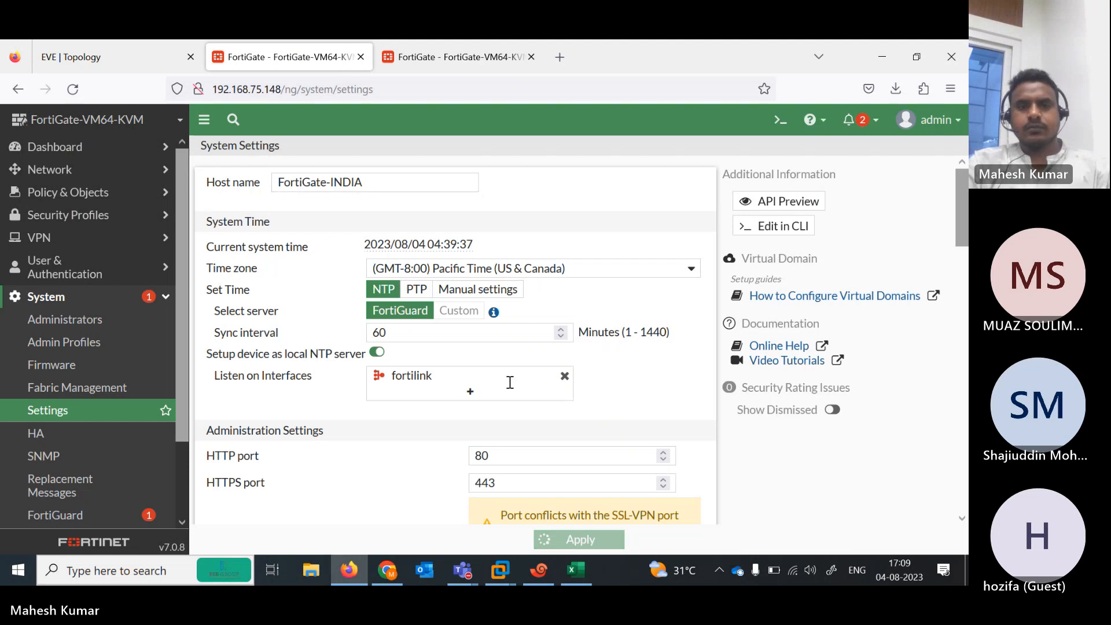
Set the 192.168.75.149 firewall's host name to FortiGate-AUS and apply
{"action": "left_click", "coordinate": [445, 44]}
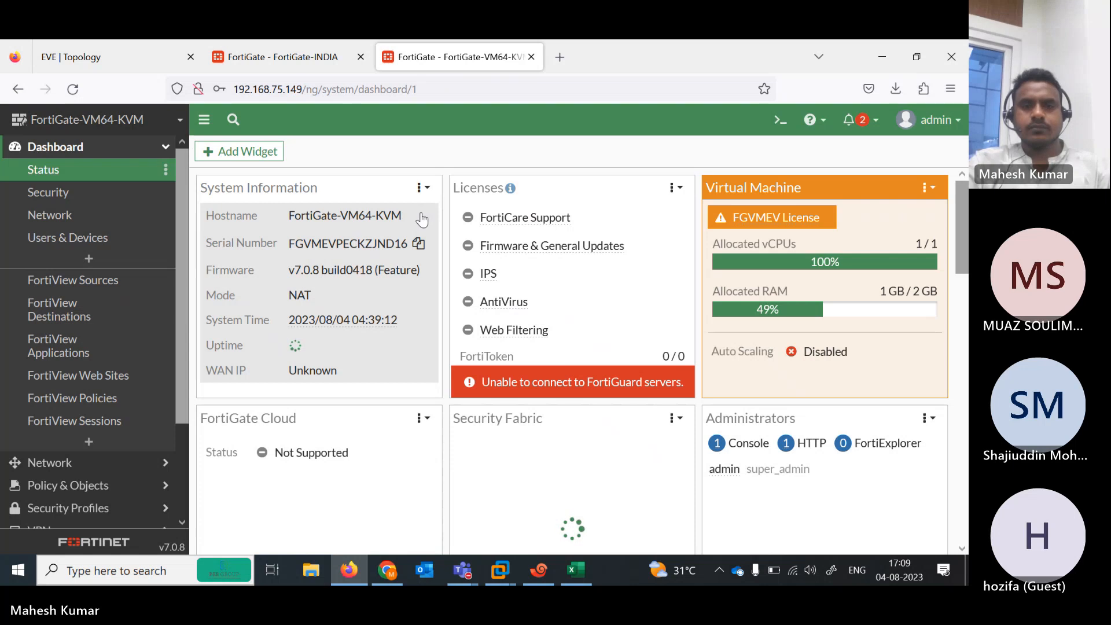
{"action": "left_click", "coordinate": [392, 245]}
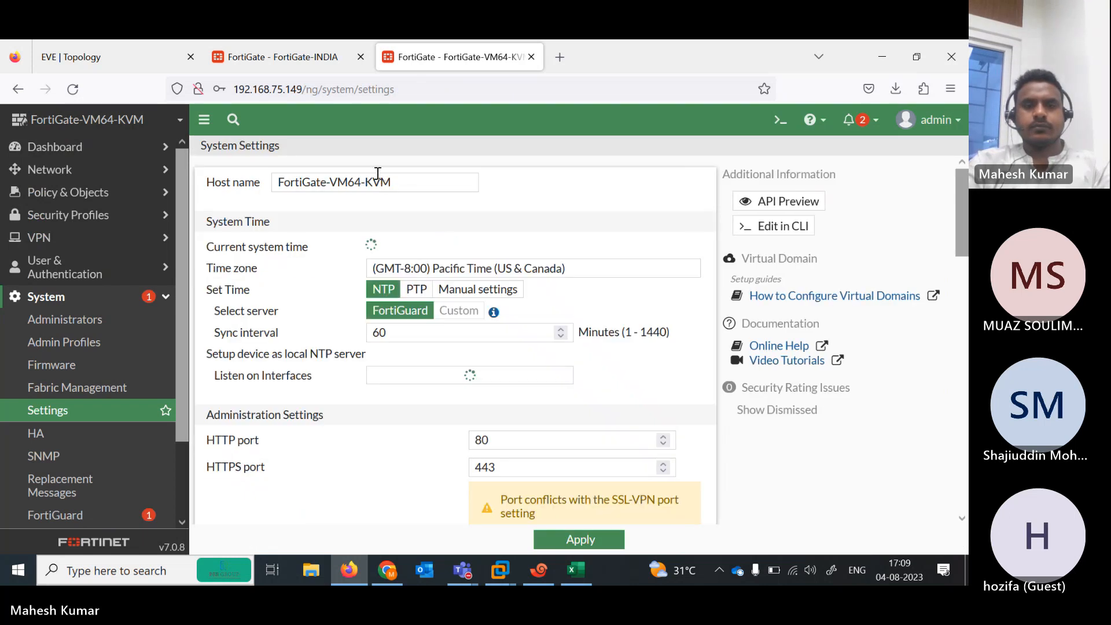
{"action": "left_click_drag", "start_coordinate": [393, 181], "coordinate": [333, 184]}
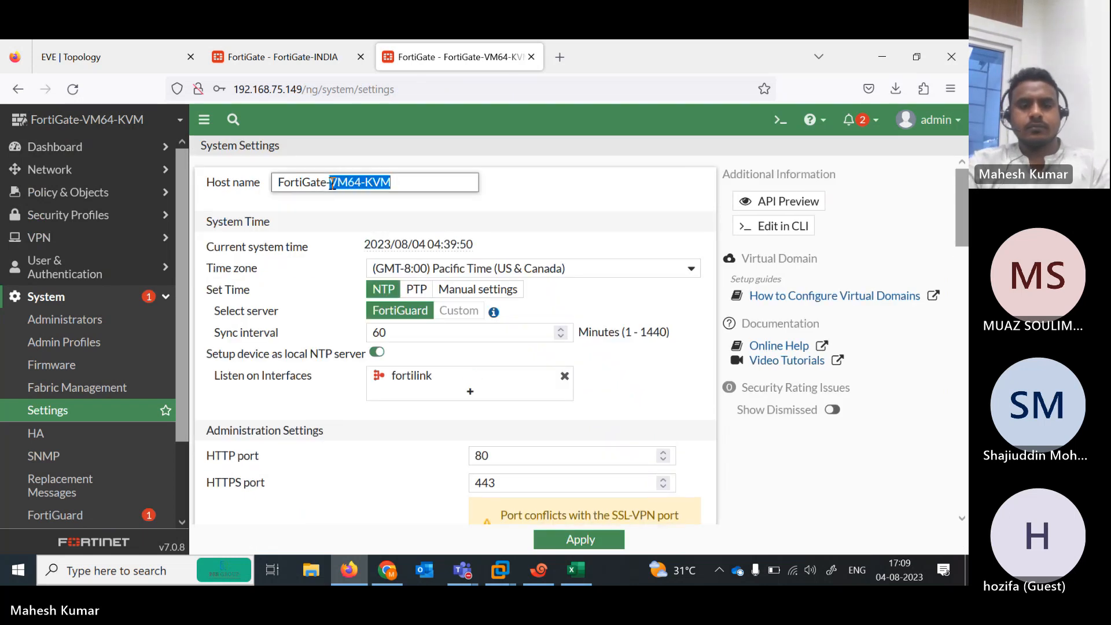
{"action": "type", "text": "IUS"}
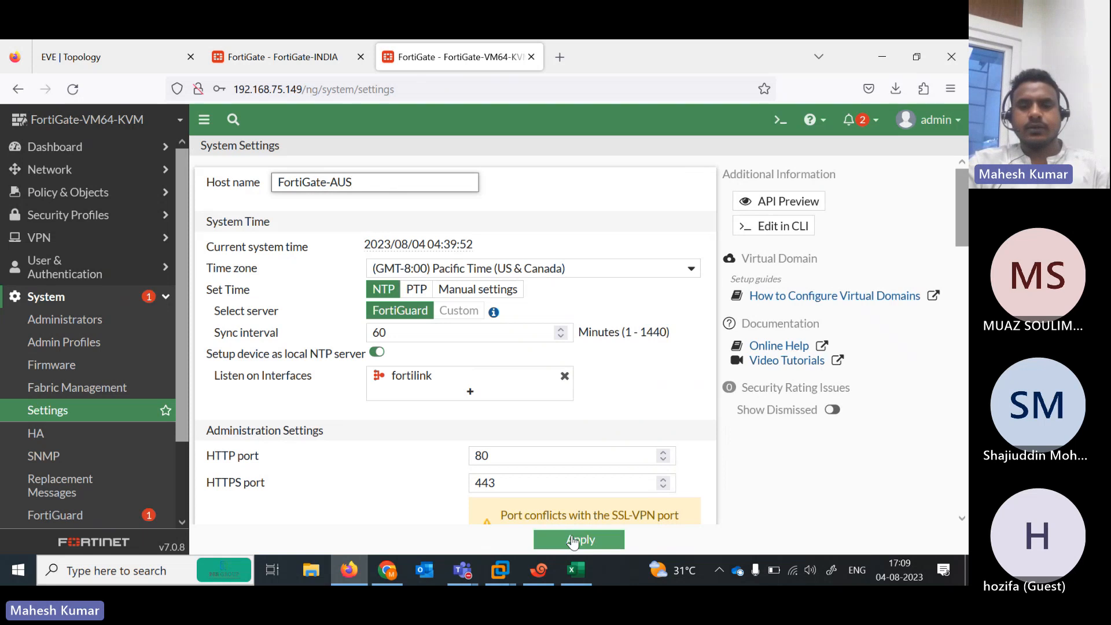
{"action": "left_click", "coordinate": [572, 538]}
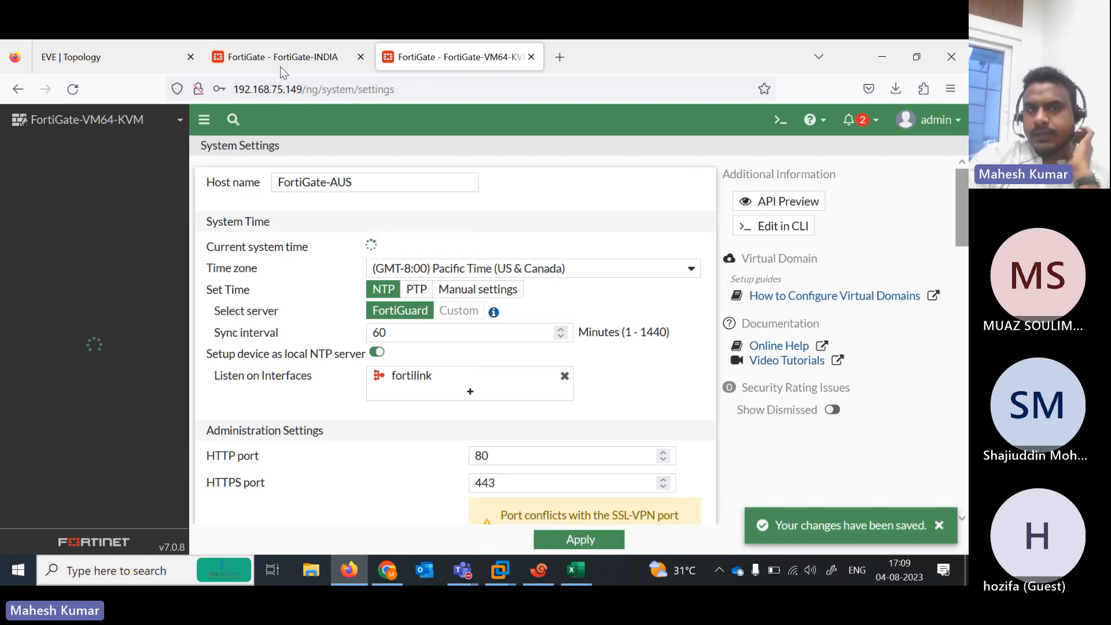
{"action": "left_click", "coordinate": [278, 55]}
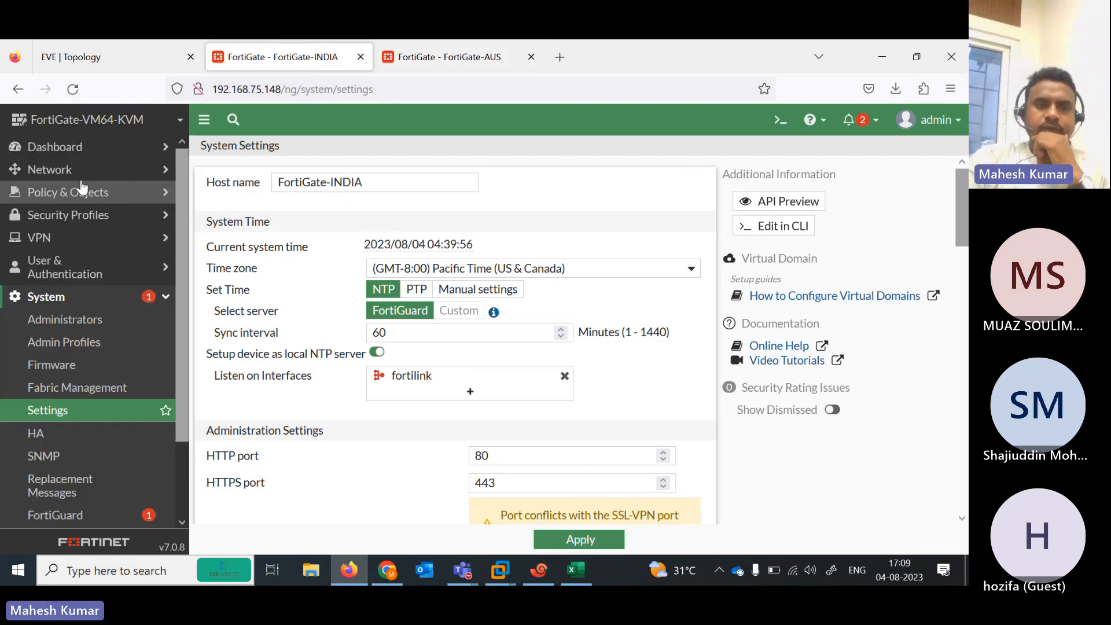
Switch FortiGate-INDIA's port3 from DHCP to manual addressing and save
{"action": "left_click", "coordinate": [75, 176]}
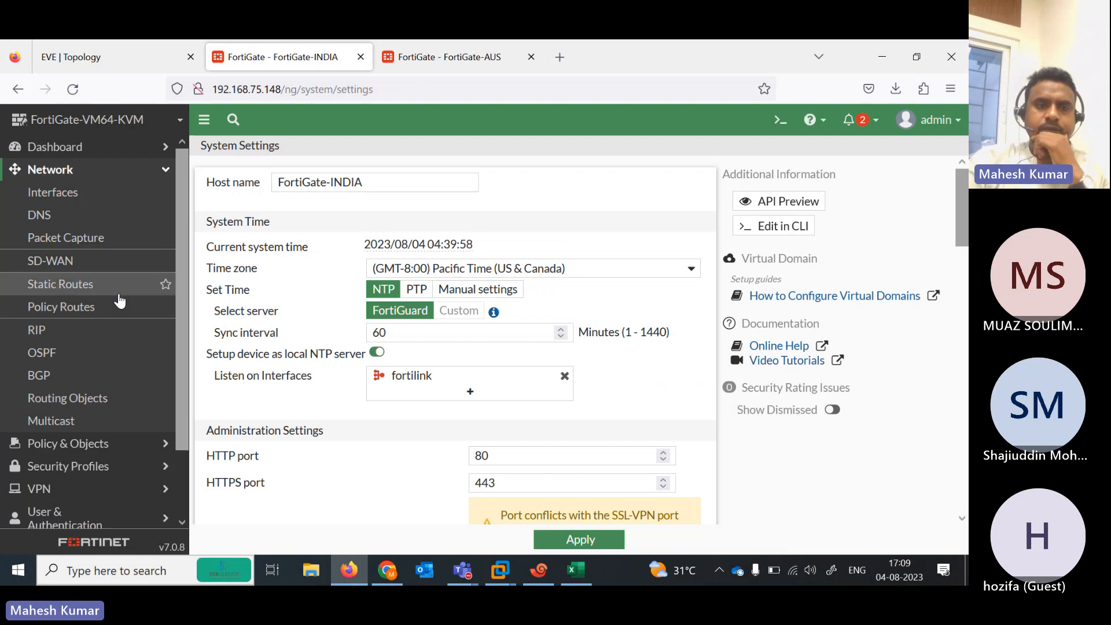
{"action": "left_click", "coordinate": [58, 199]}
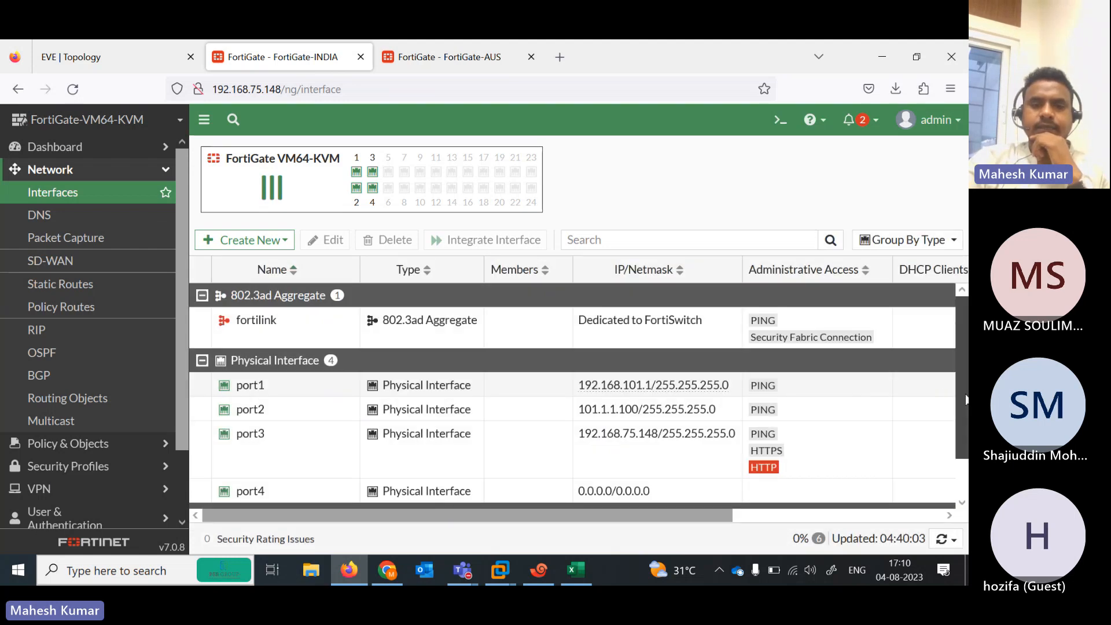
{"action": "scroll", "coordinate": [966, 400], "scroll_direction": "down", "scroll_amount": 1}
{"action": "double_click", "coordinate": [346, 400]}
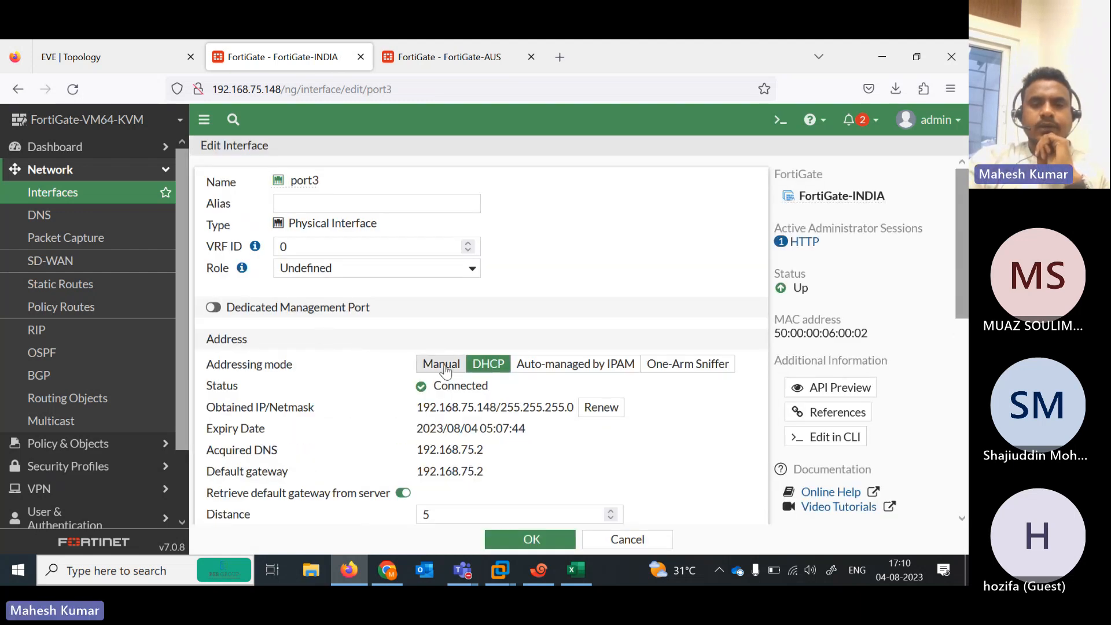
{"action": "left_click", "coordinate": [444, 365]}
{"action": "left_click", "coordinate": [533, 541]}
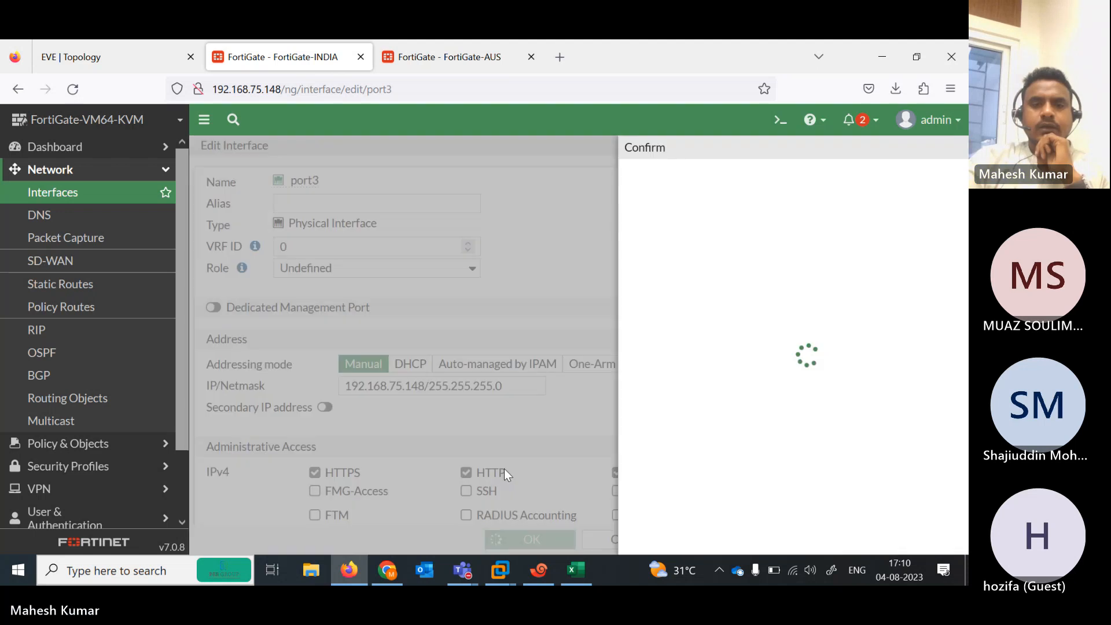
{"action": "left_click", "coordinate": [731, 539]}
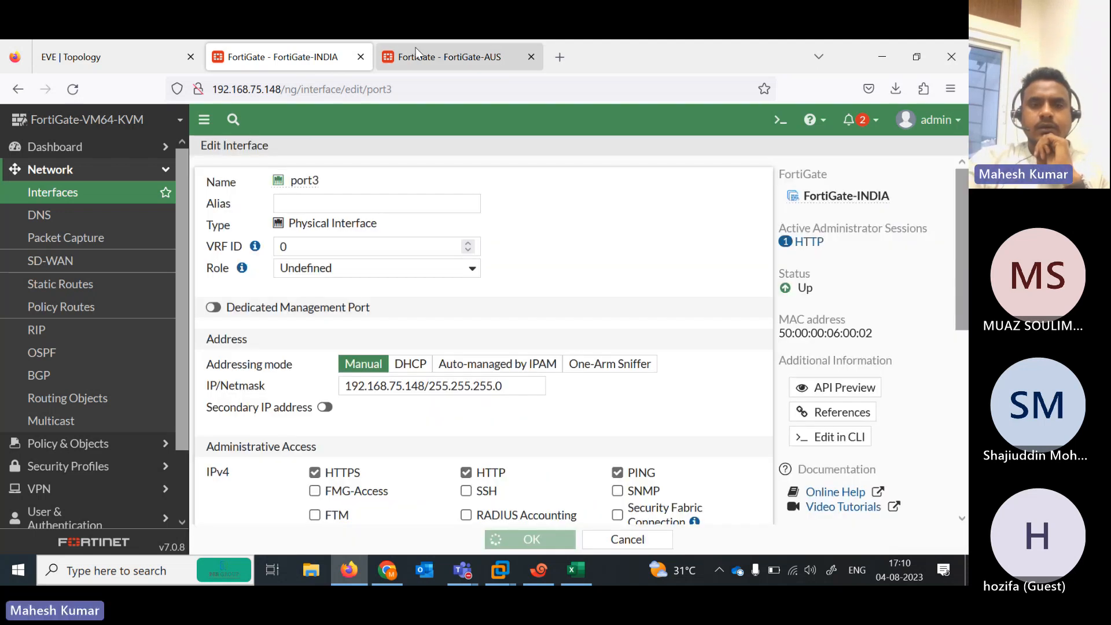
Switch FortiGate-AUS's port3 from DHCP to manual 192.168.75.149/24 and save
{"action": "left_click", "coordinate": [418, 53]}
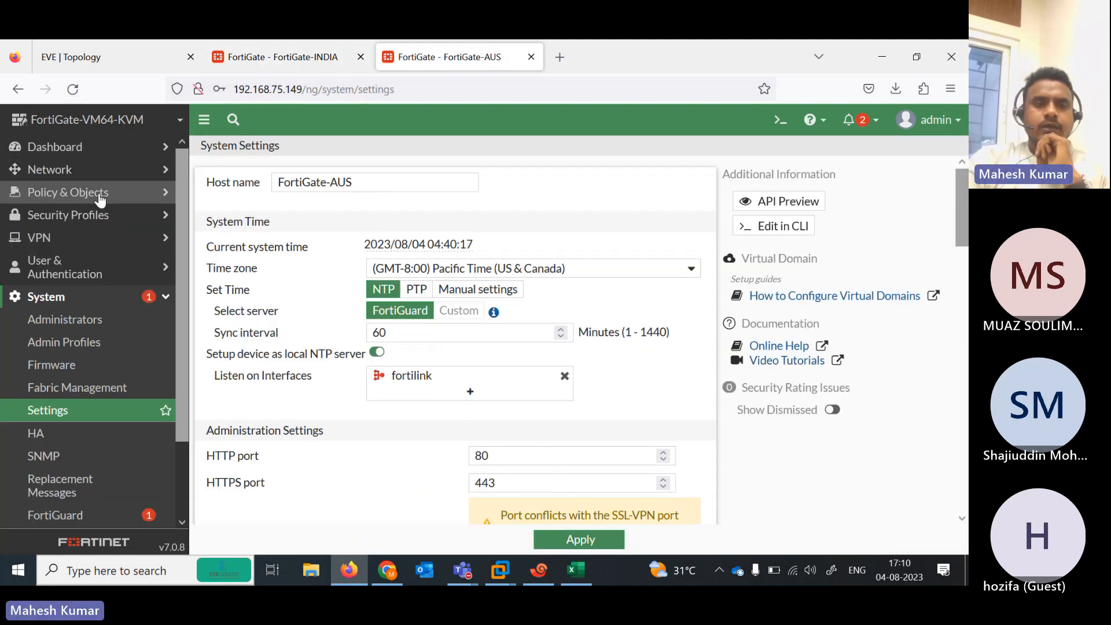
{"action": "left_click", "coordinate": [84, 177]}
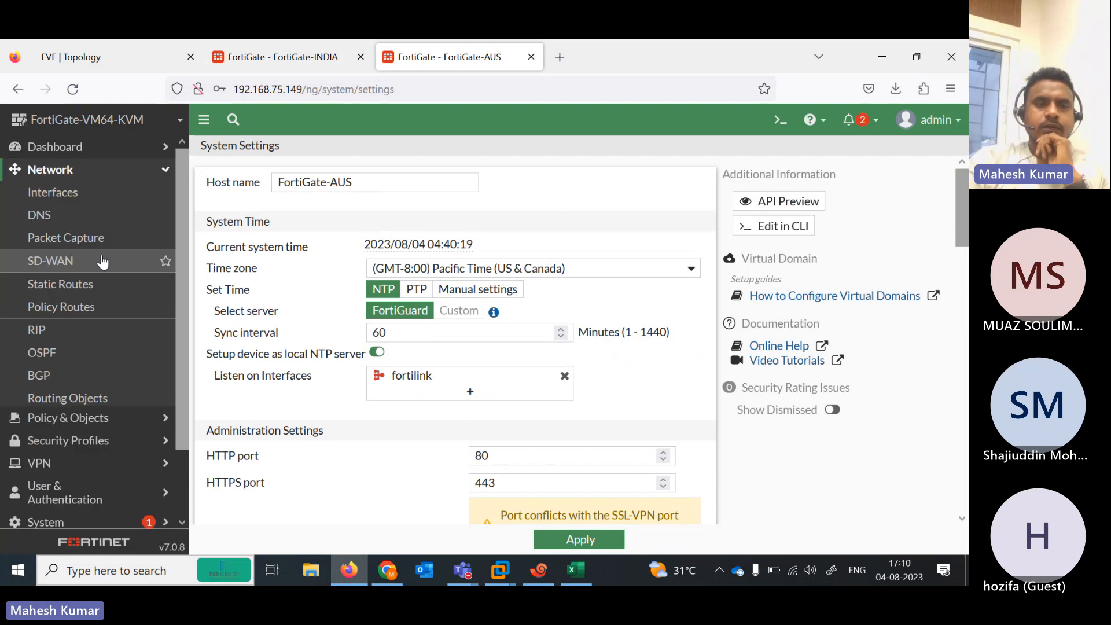
{"action": "left_click", "coordinate": [41, 196]}
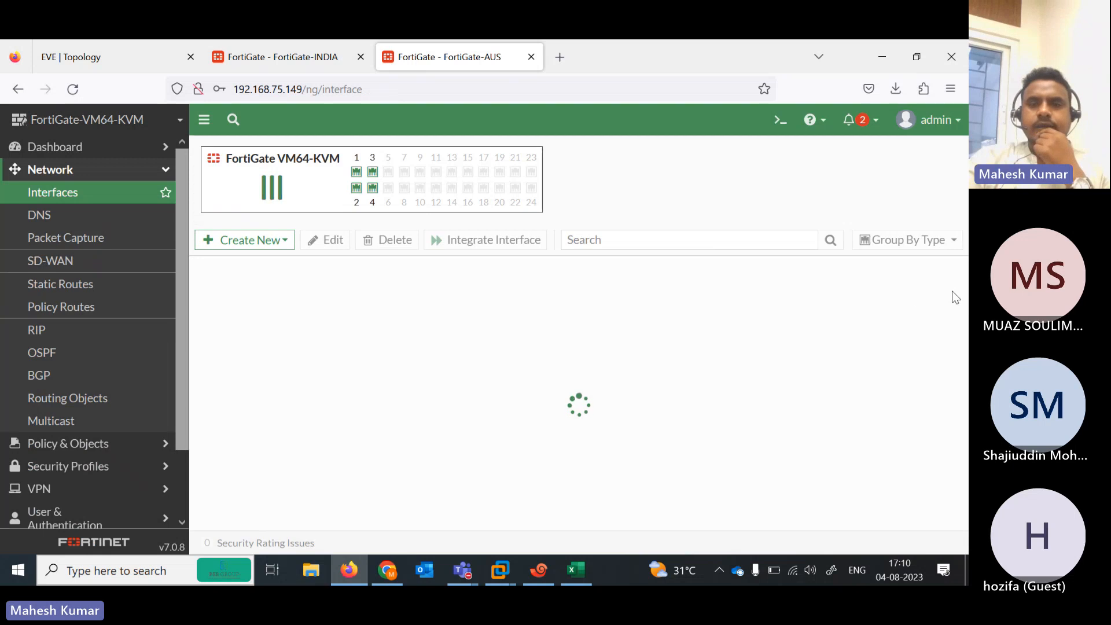
{"action": "scroll", "coordinate": [523, 409], "scroll_direction": "down", "scroll_amount": 2}
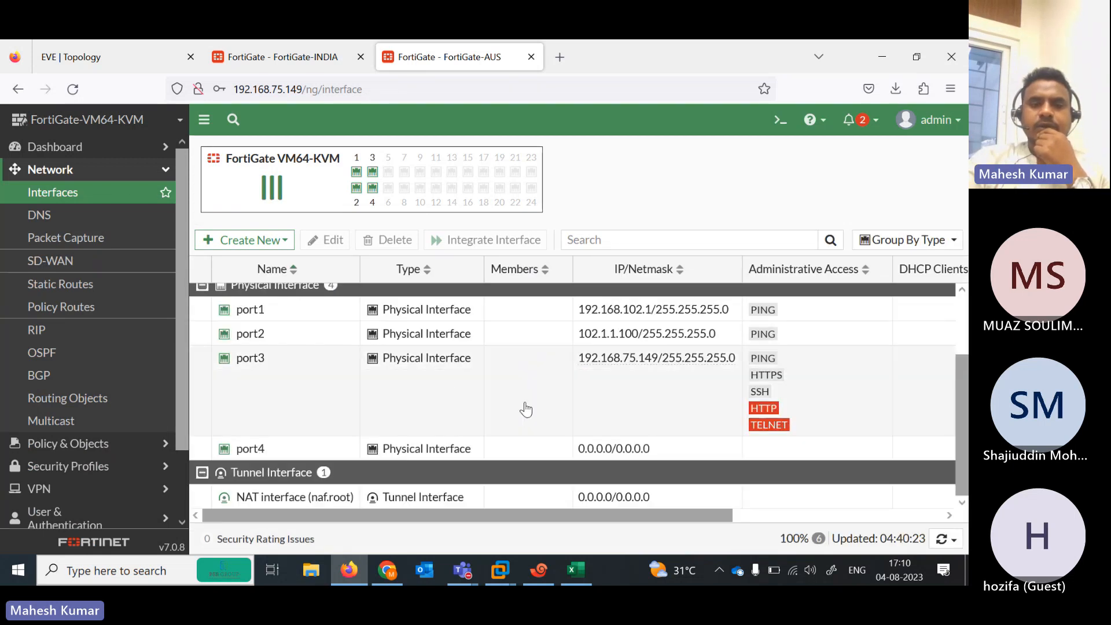
{"action": "double_click", "coordinate": [451, 392]}
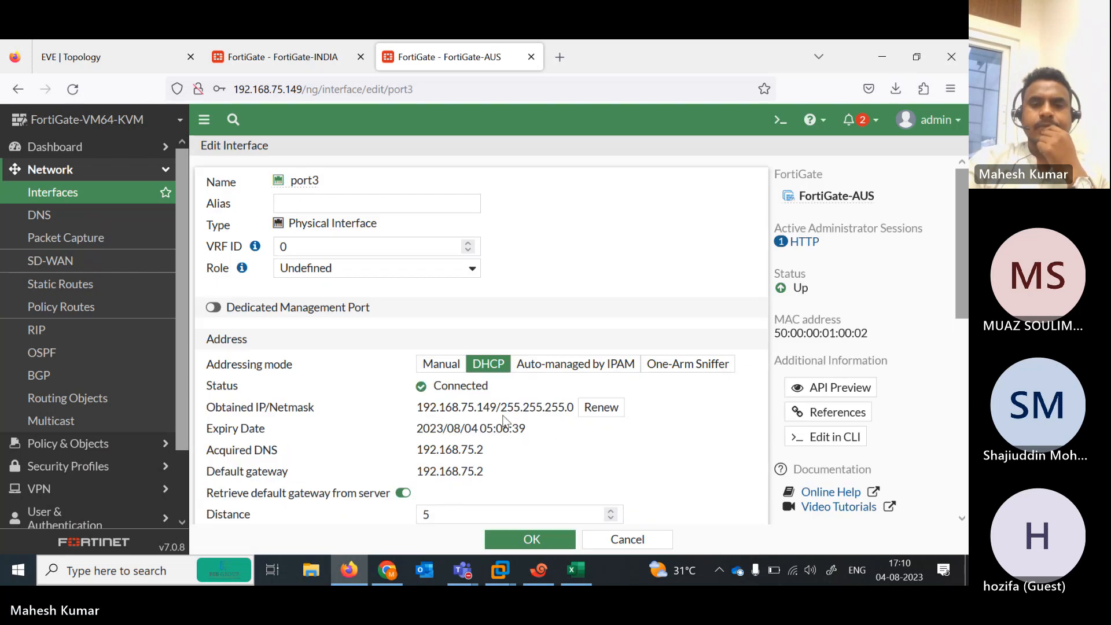
{"action": "left_click", "coordinate": [434, 371]}
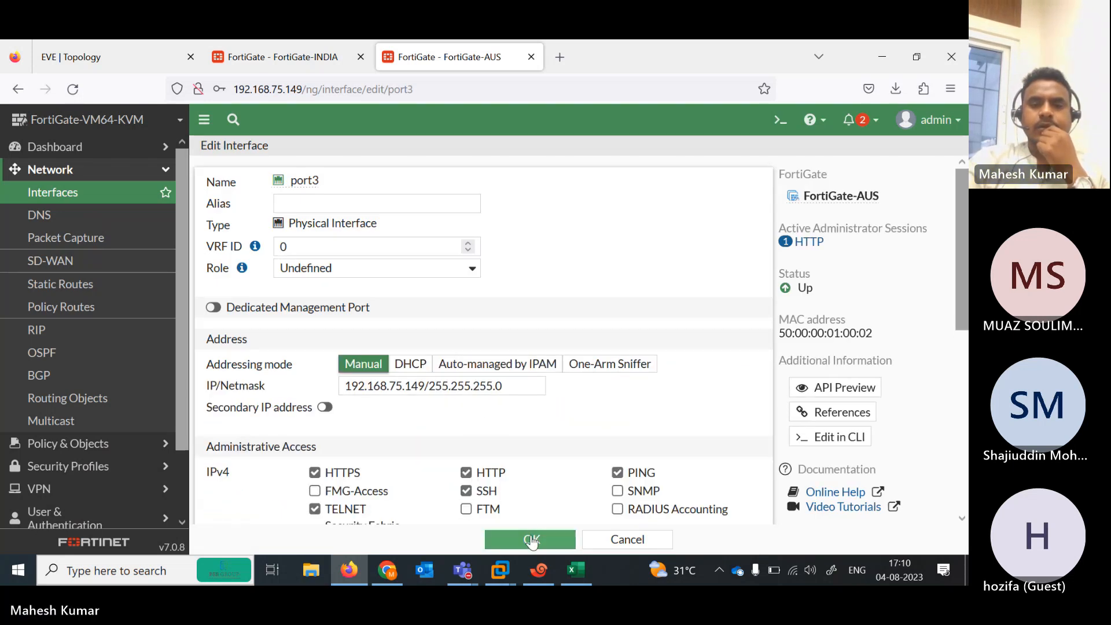
{"action": "left_click", "coordinate": [531, 541]}
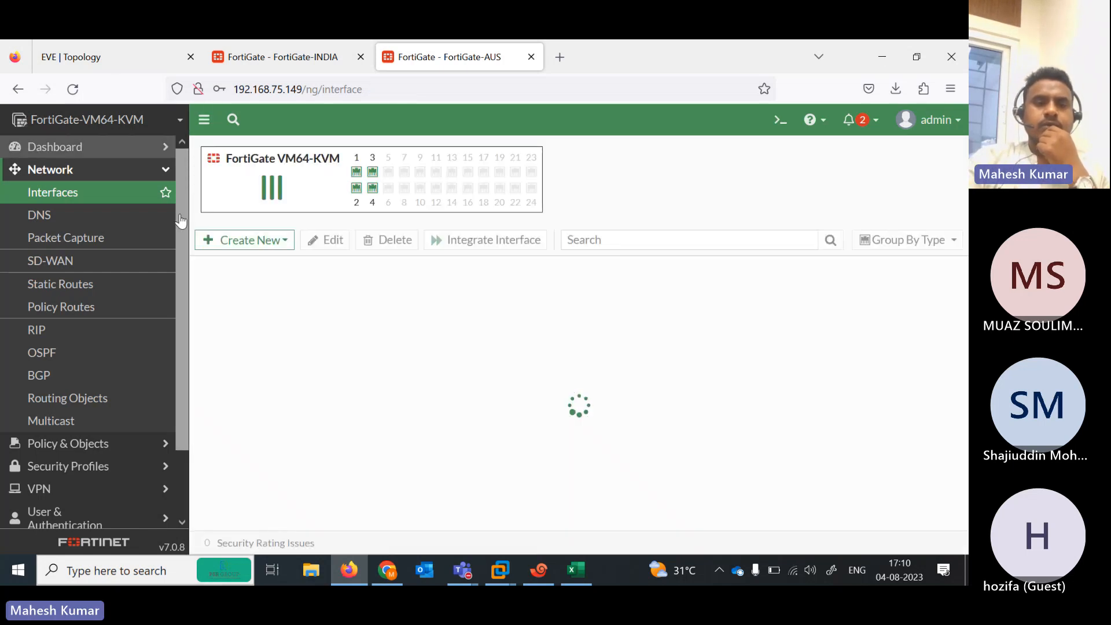
{"action": "left_click", "coordinate": [260, 57]}
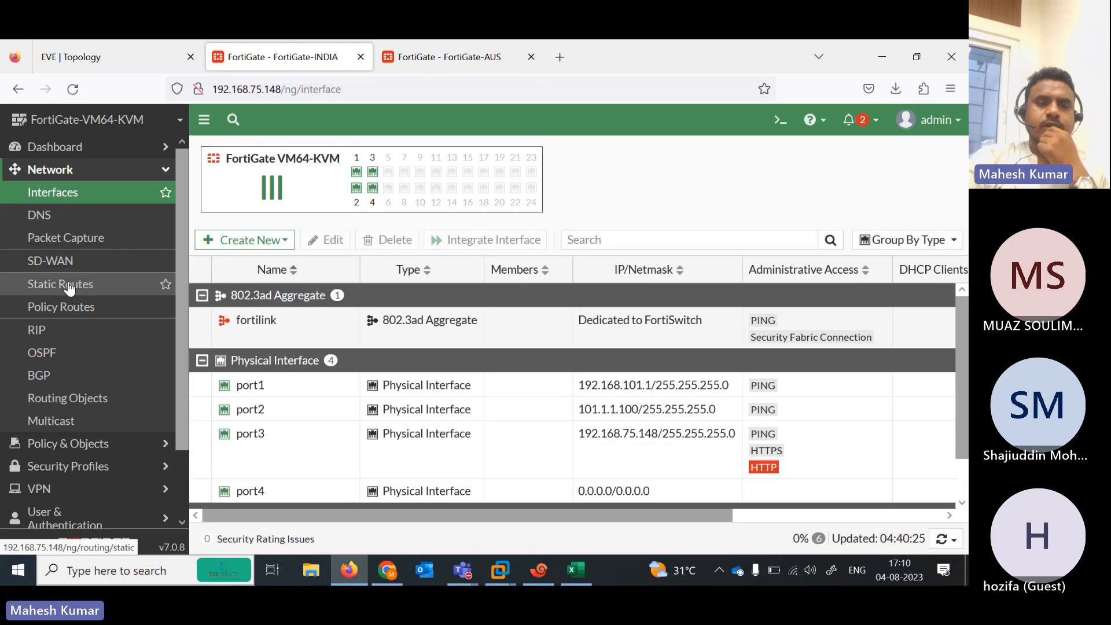
Add a 0.0.0.0/0 route on FortiGate-INDIA via gateway 101.1.1.1 on port2
{"action": "left_click", "coordinate": [69, 286]}
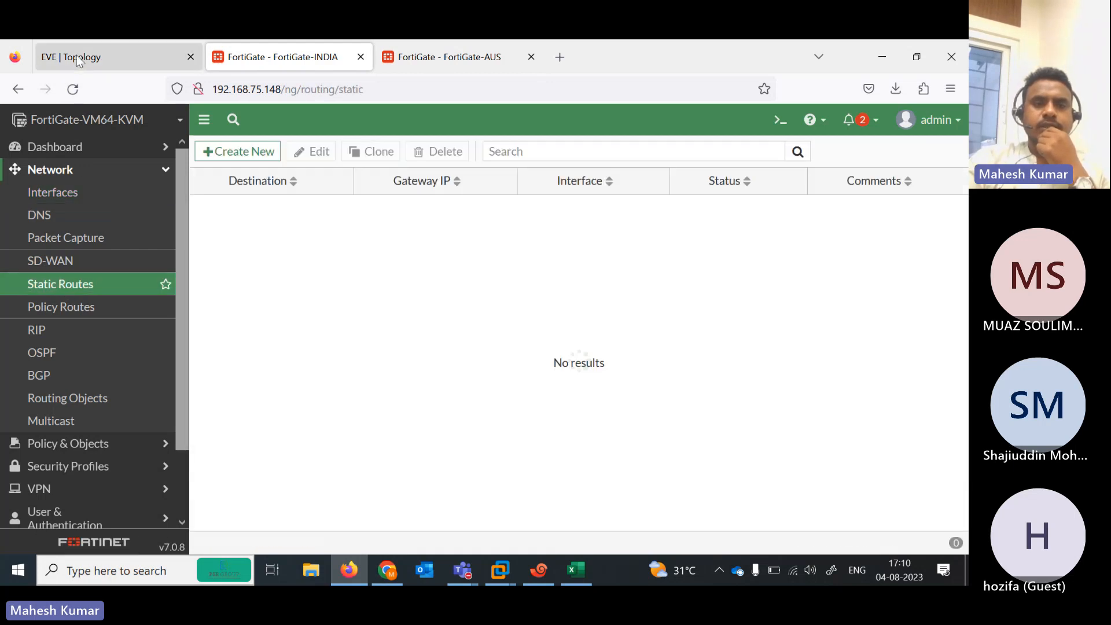
{"action": "left_click", "coordinate": [80, 58]}
{"action": "left_click", "coordinate": [285, 58]}
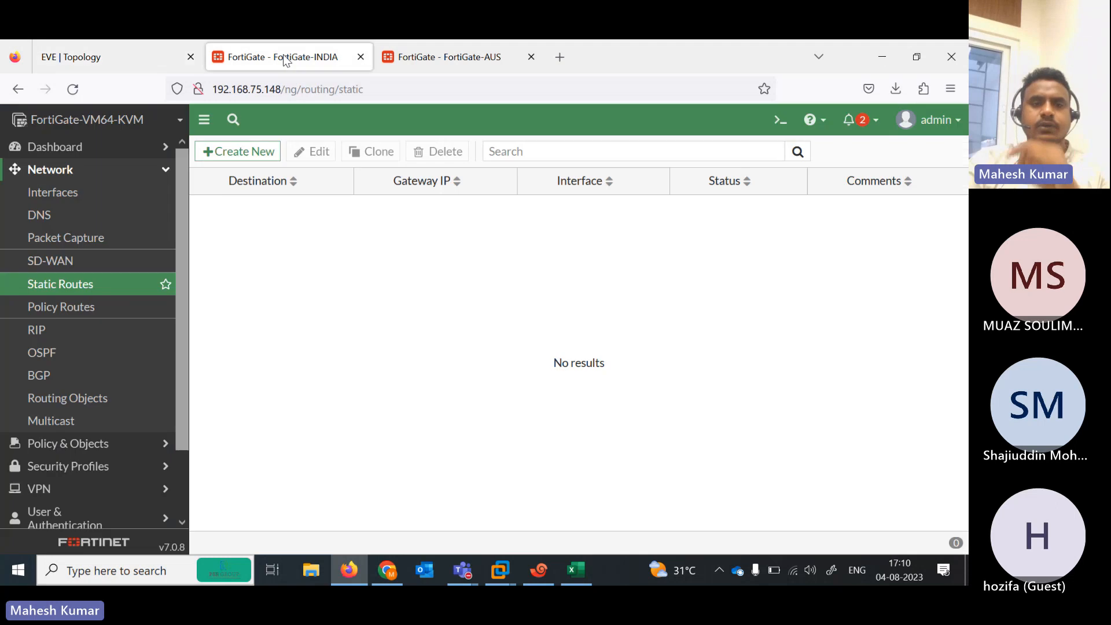
{"action": "left_click", "coordinate": [253, 162]}
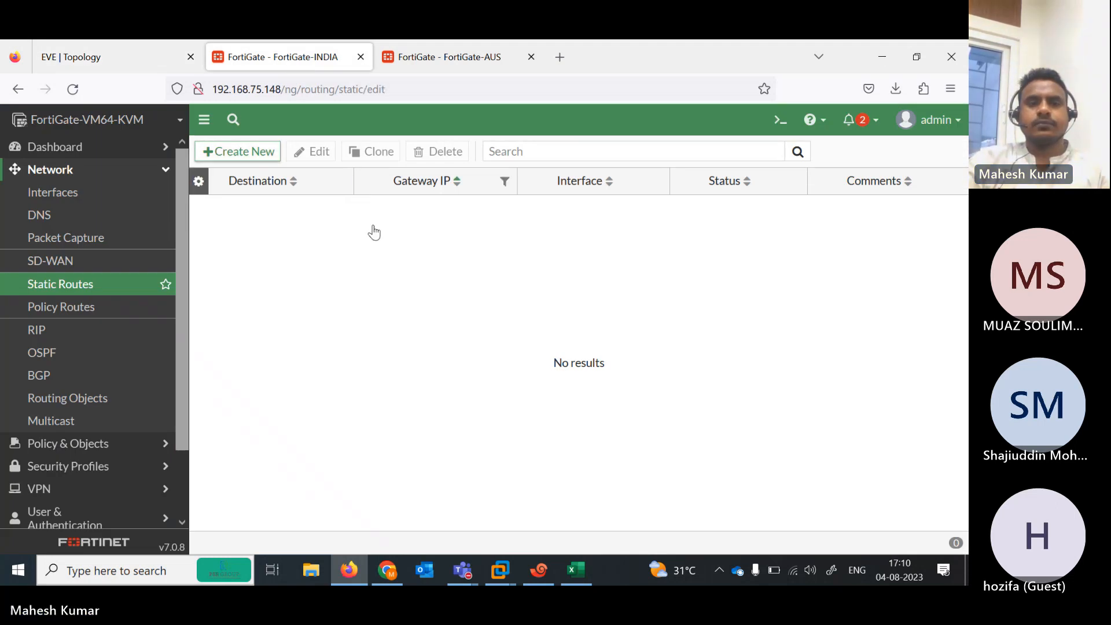
{"action": "left_click", "coordinate": [431, 229]}
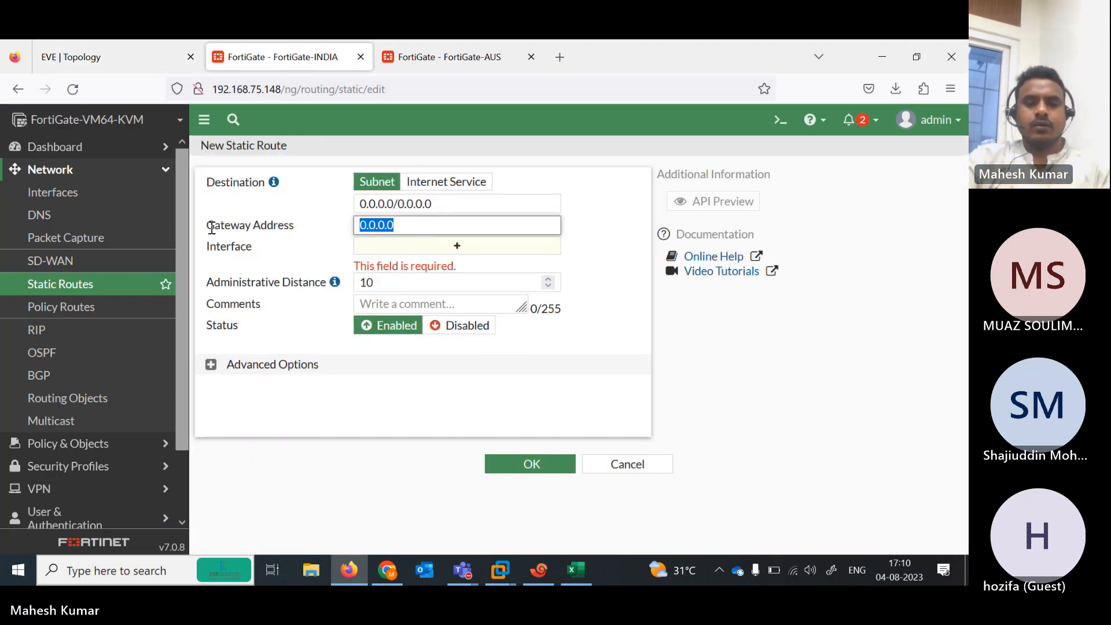
{"action": "type", "text": "101"}
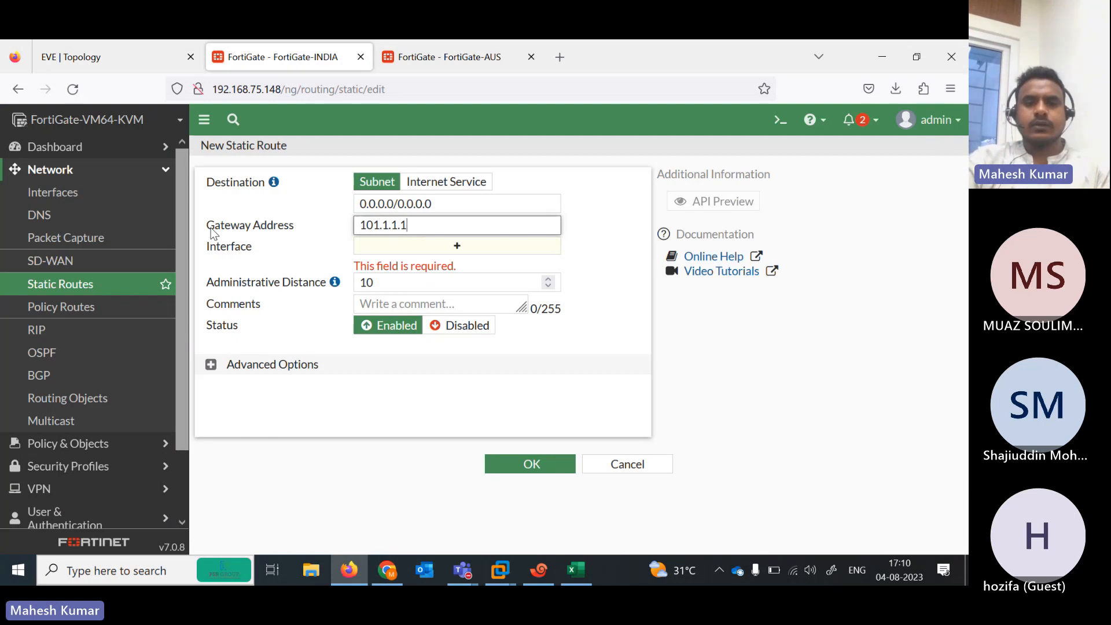
{"action": "key", "text": "Tab"}
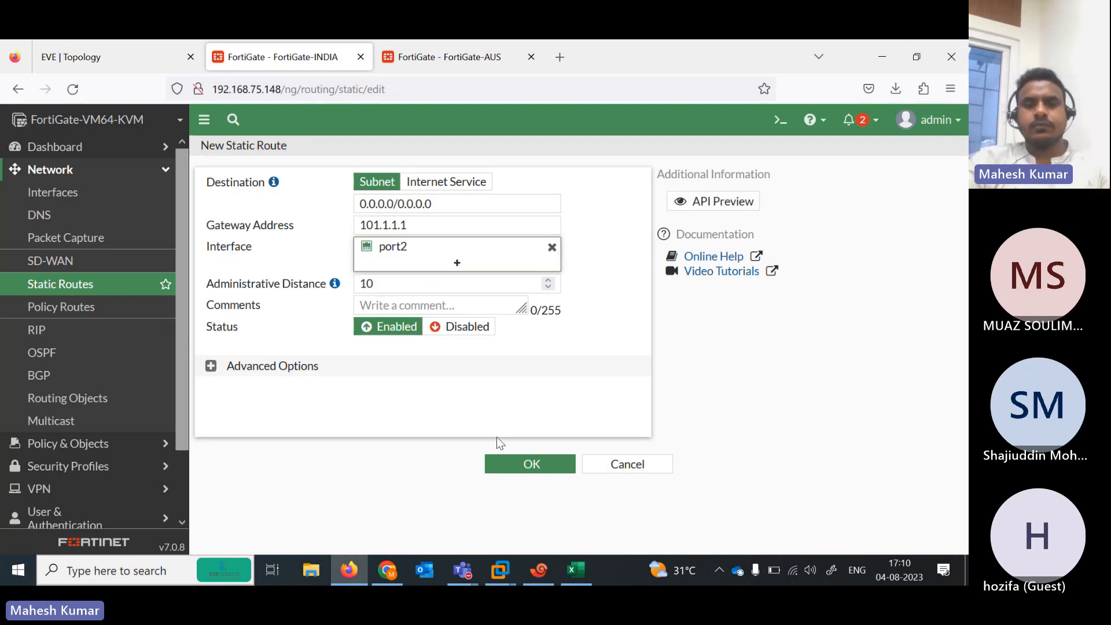
{"action": "left_click", "coordinate": [532, 469]}
Add a 0.0.0.0/0 route on FortiGate-AUS via gateway 102.1.1.1 on port2
{"action": "left_click", "coordinate": [425, 64]}
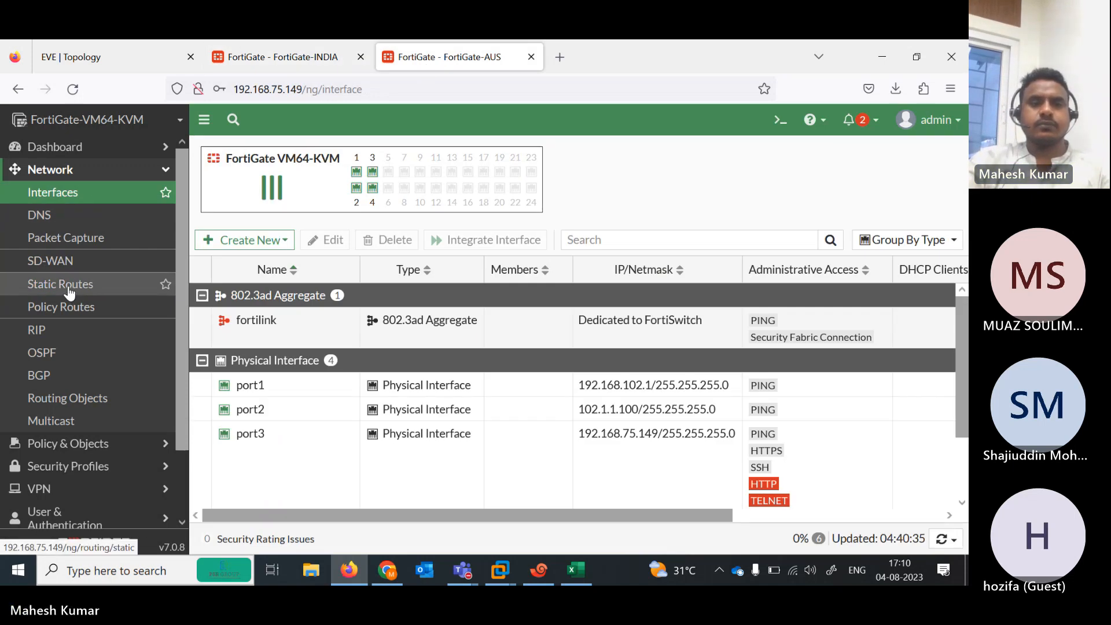
{"action": "left_click", "coordinate": [90, 284]}
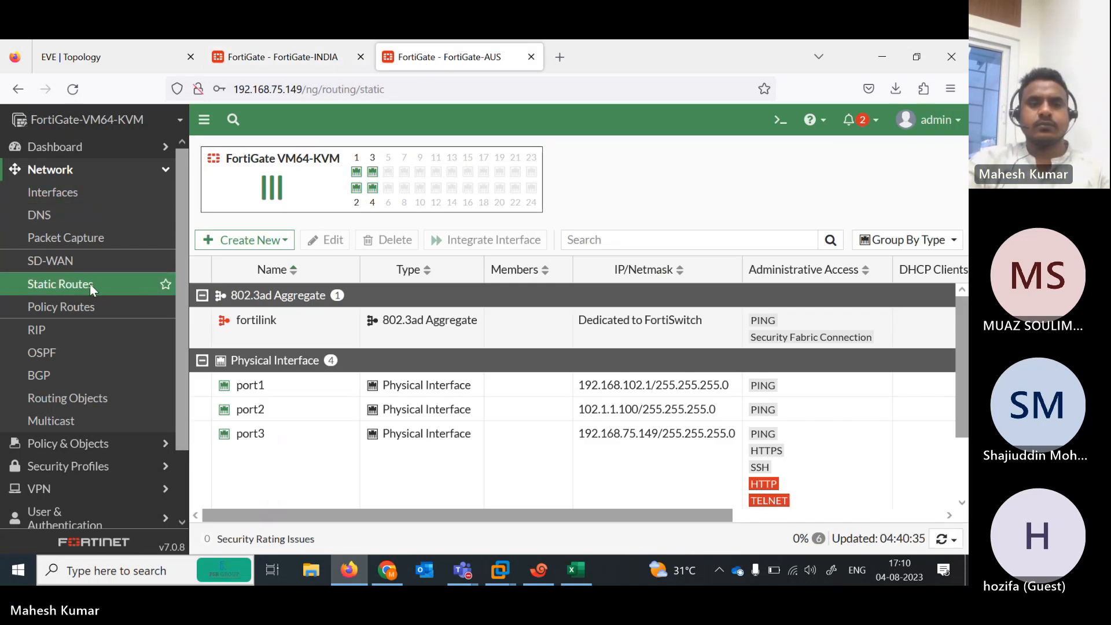
{"action": "left_click", "coordinate": [235, 153]}
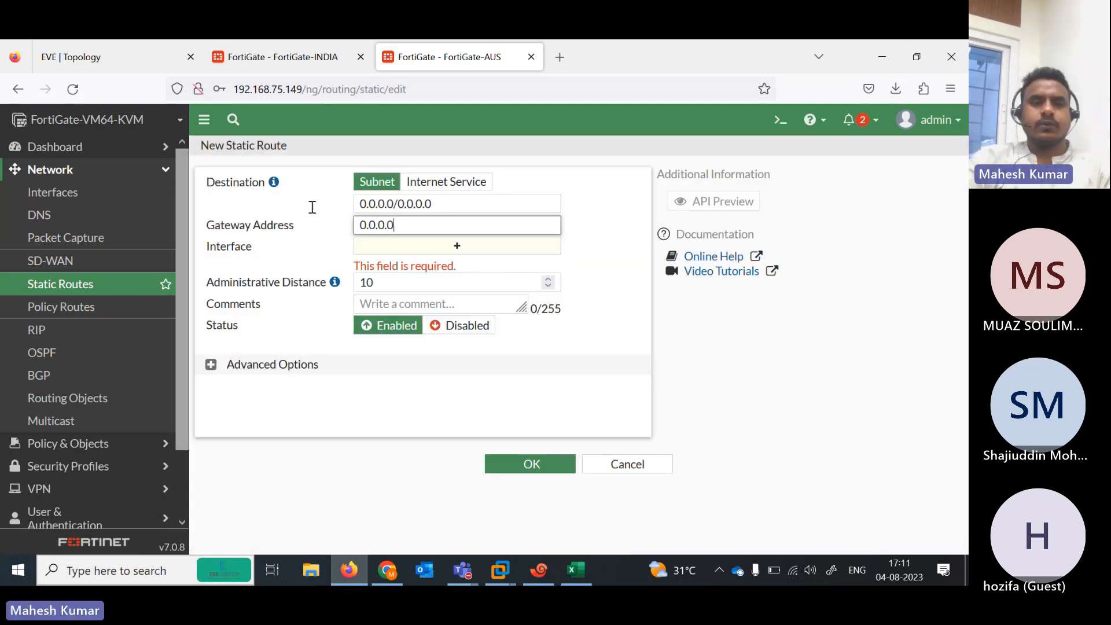
{"action": "left_click", "coordinate": [147, 57]}
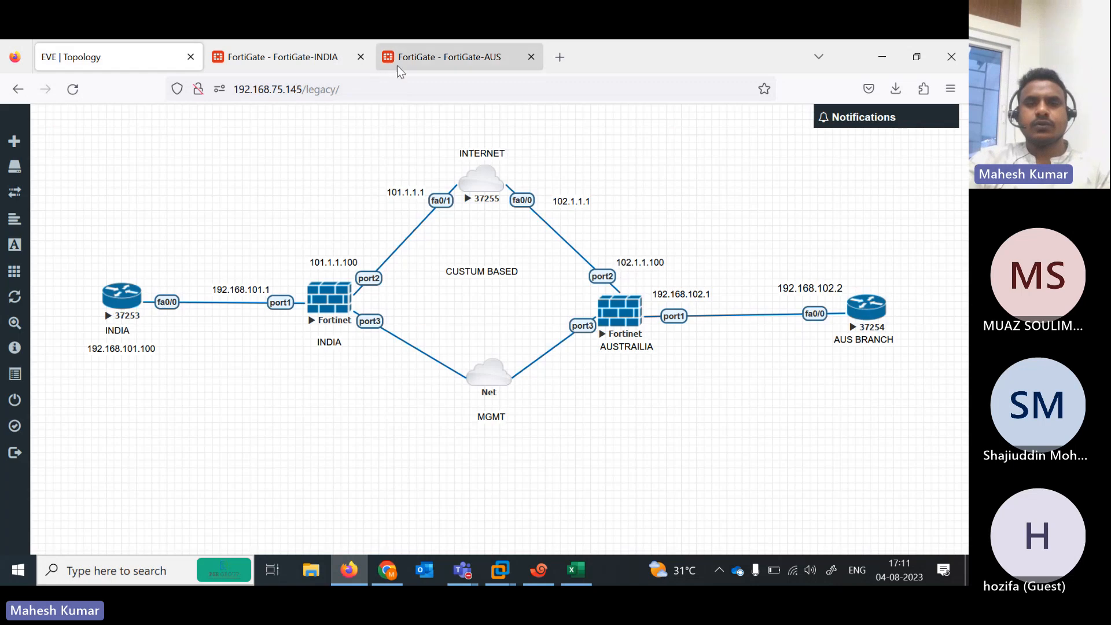
{"action": "left_click", "coordinate": [426, 59]}
{"action": "type", "text": "102."}
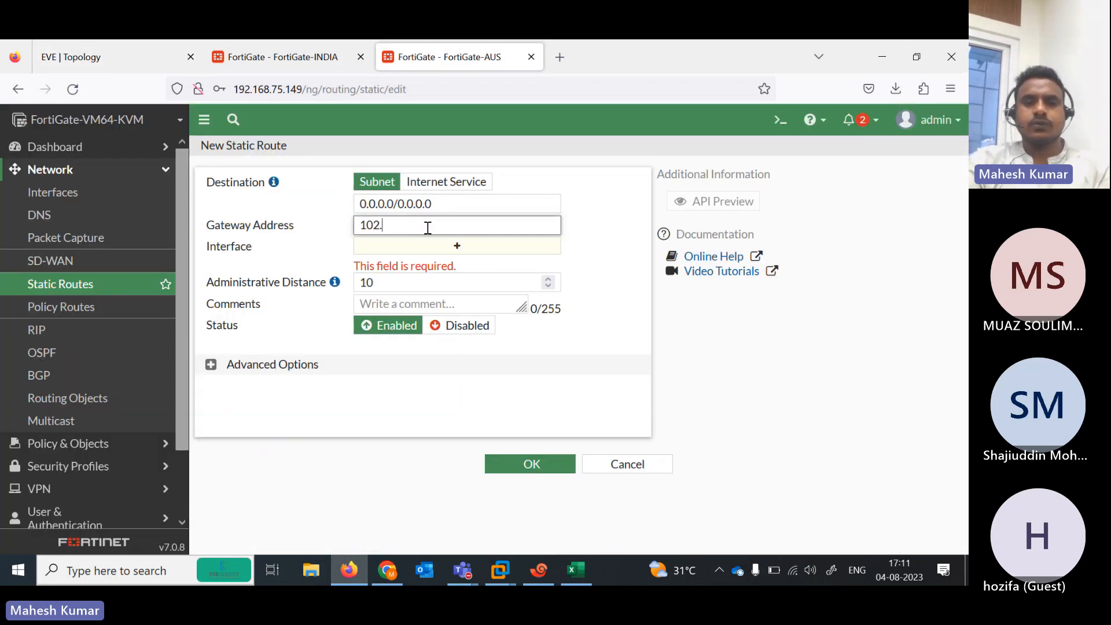
{"action": "type", "text": "1.1.1"}
{"action": "left_click", "coordinate": [485, 342]}
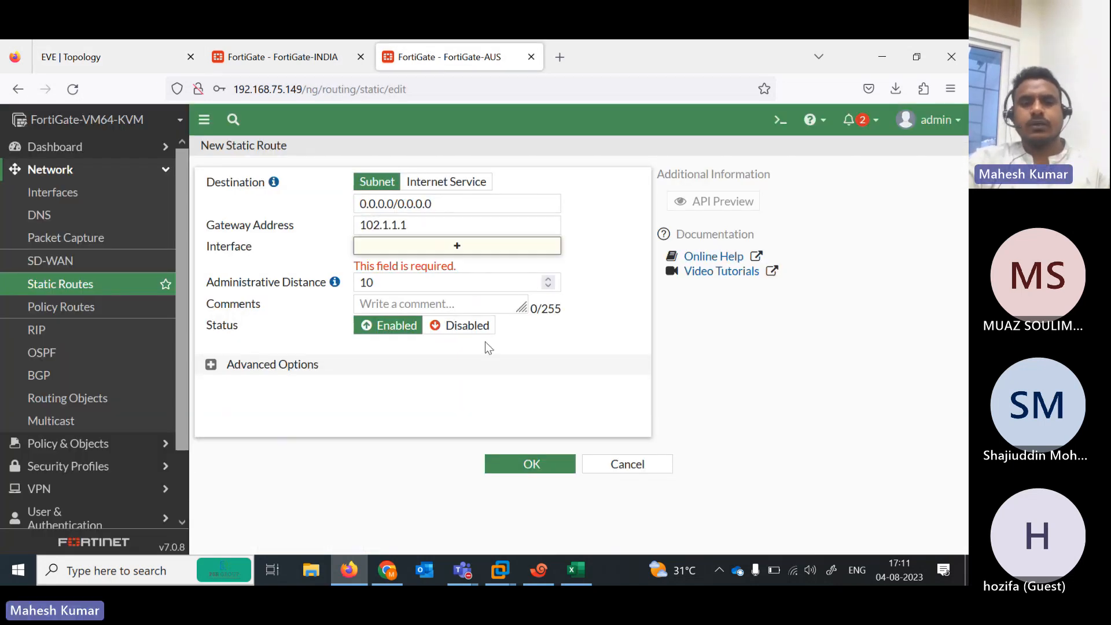
{"action": "left_click", "coordinate": [541, 460]}
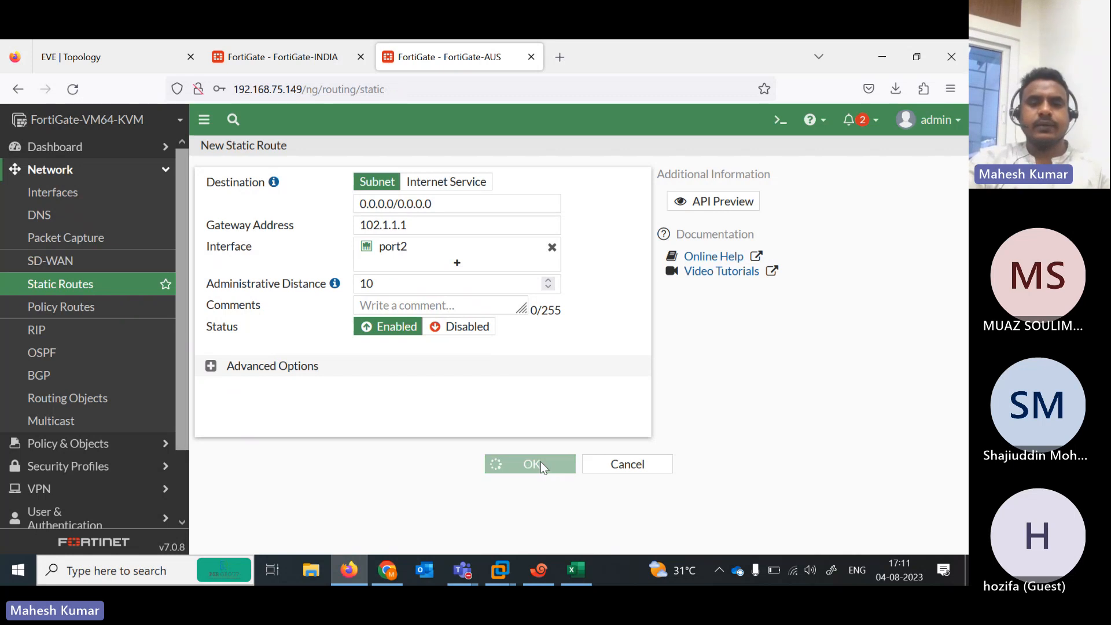
{"action": "scroll", "coordinate": [187, 348], "scroll_direction": "down", "scroll_amount": 3}
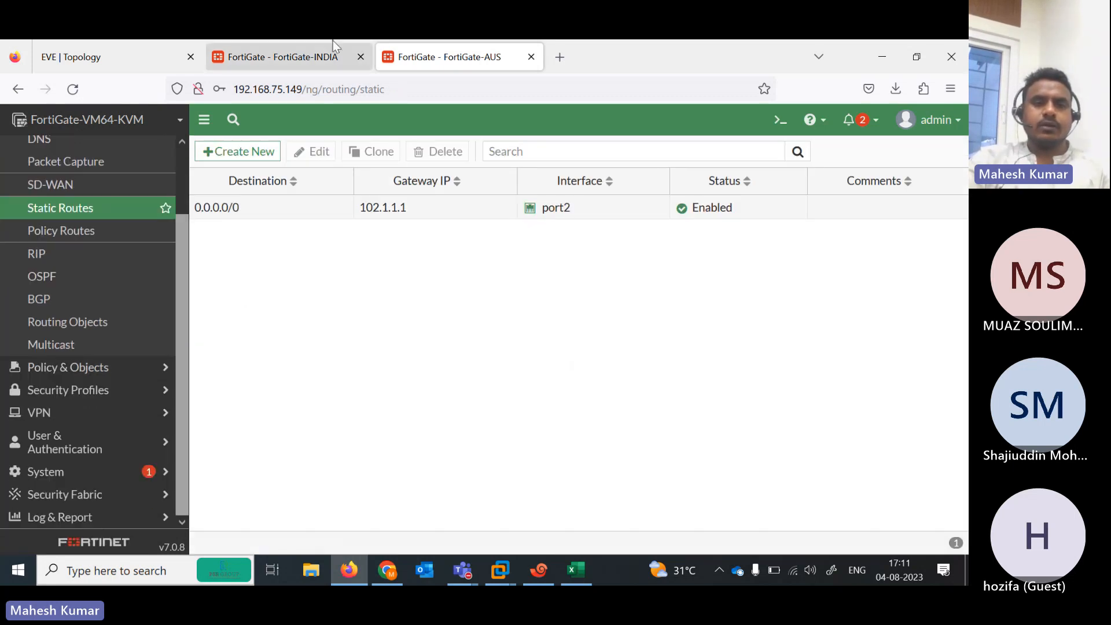
{"action": "left_click", "coordinate": [301, 57]}
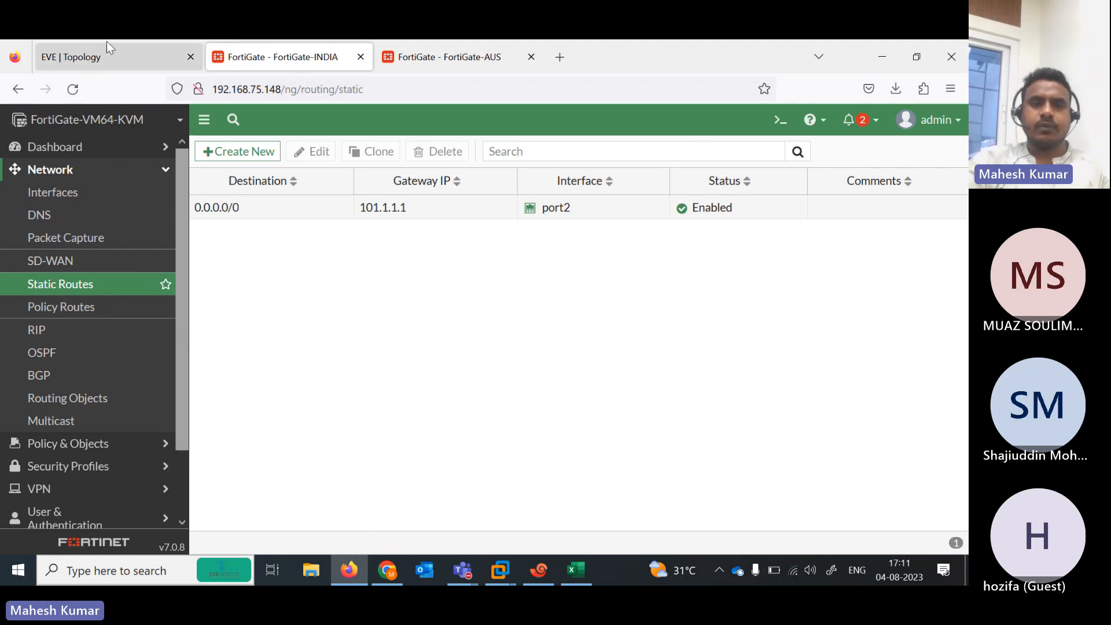
From the INDIA FortiGate's Xshell session, run 'execute ping 102.1.1.100' and confirm replies, then go back to the topology
{"action": "left_click", "coordinate": [119, 57]}
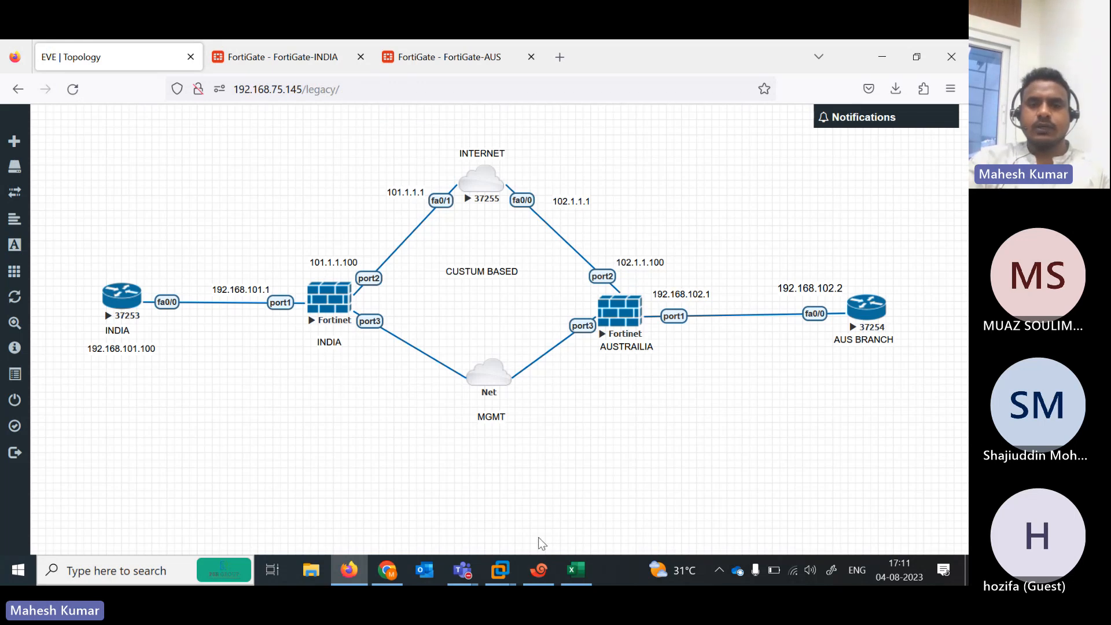
{"action": "left_click", "coordinate": [539, 570]}
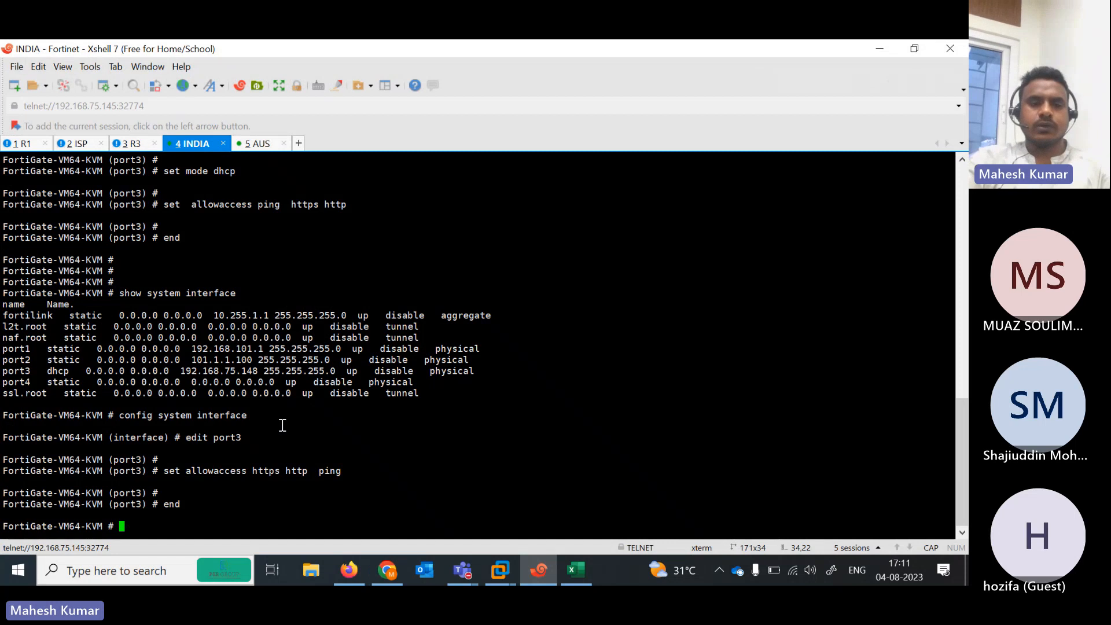
{"action": "type", "text": "EX"}
{"action": "key", "text": "BackSpace"}
{"action": "key", "text": "BackSpace"}
{"action": "key", "text": "BackSpace"}
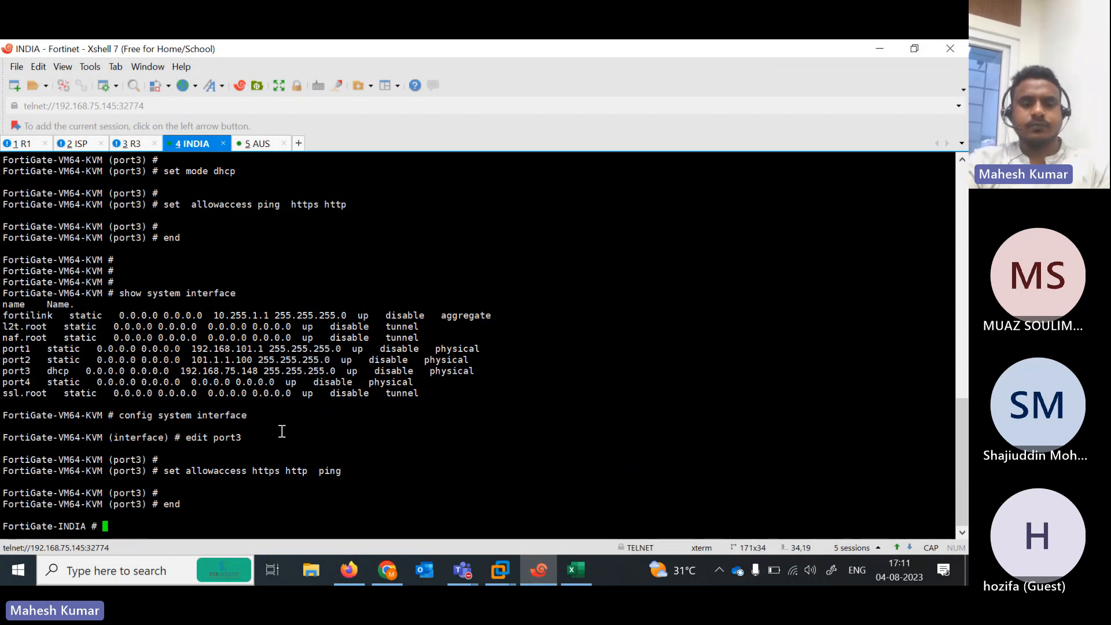
{"action": "key", "text": "Caps_Lock"}
{"action": "type", "text": "execute ping"}
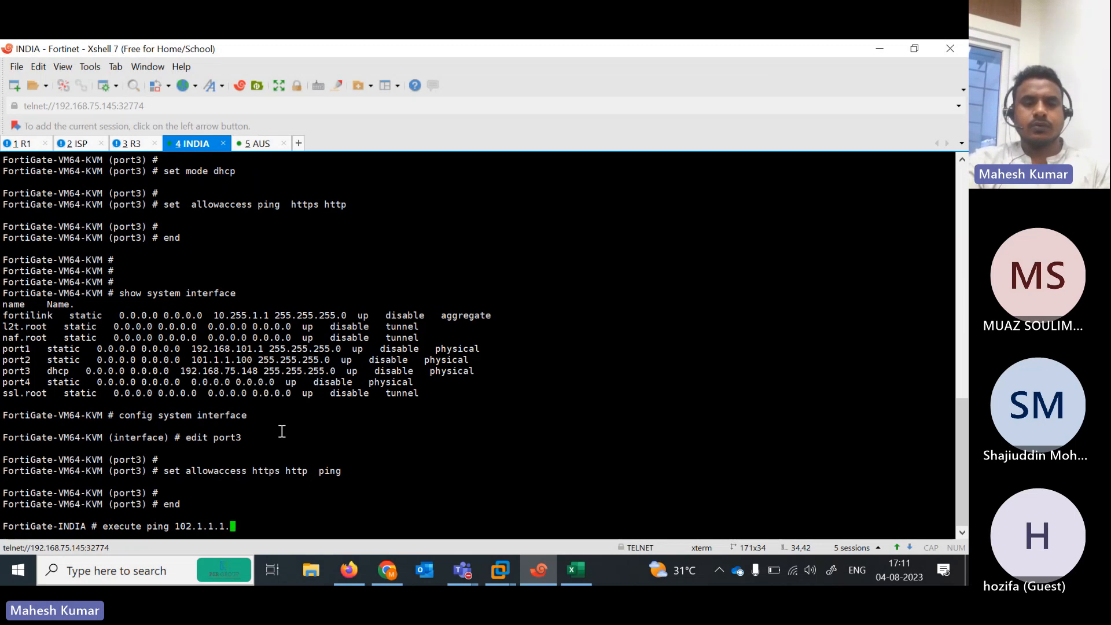
{"action": "type", "text": " 102.1.1.11"}
{"action": "key", "text": "BackSpace"}
{"action": "type", "text": "00"}
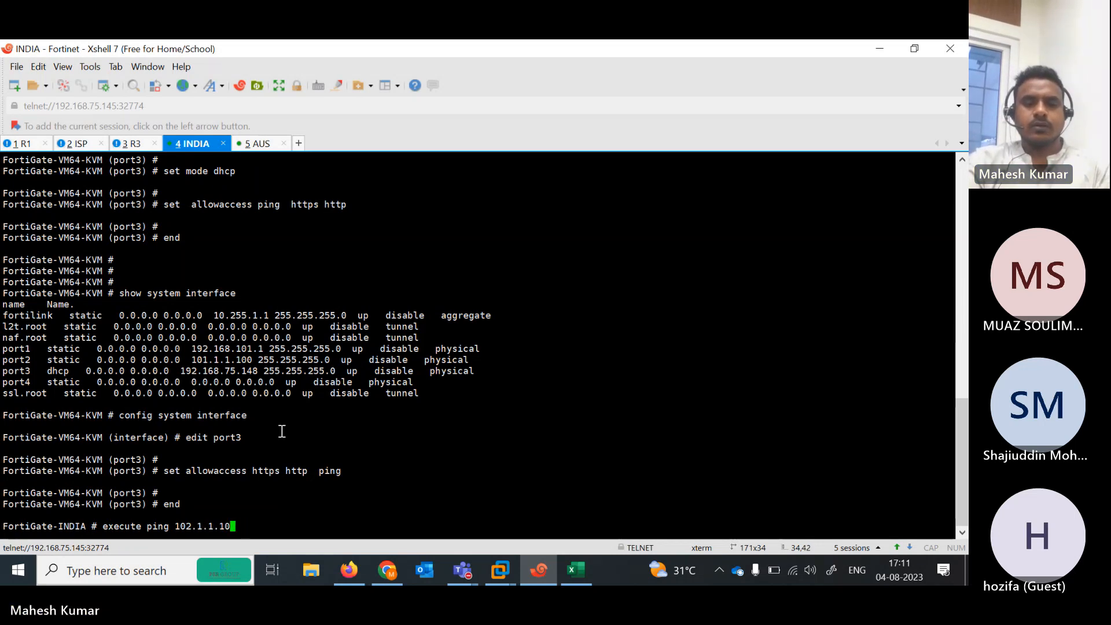
{"action": "key", "text": "Return"}
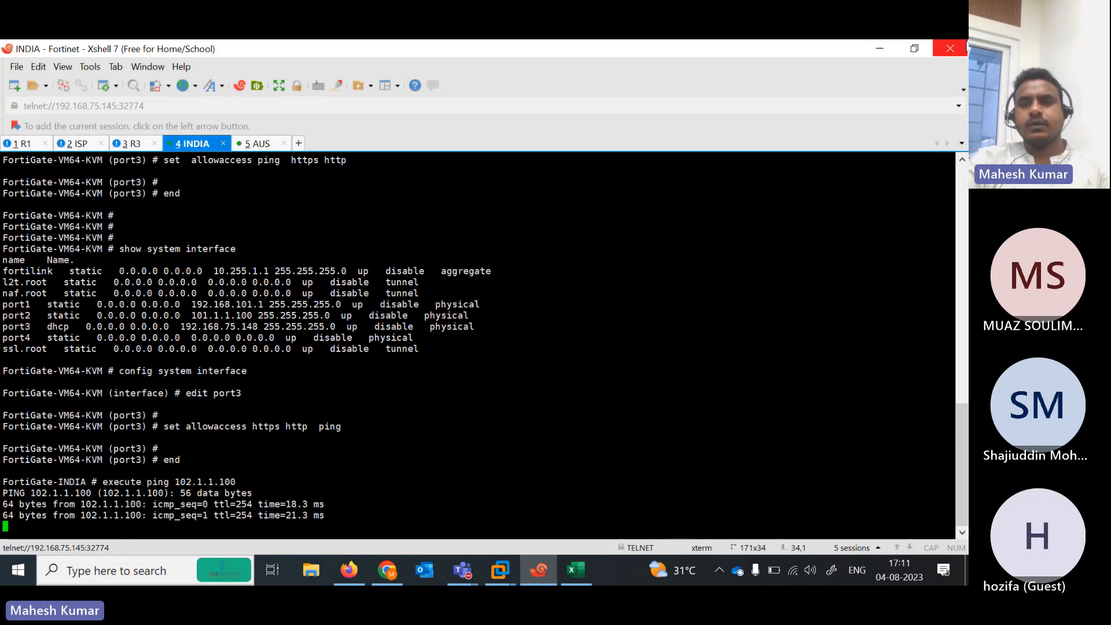
{"action": "left_click", "coordinate": [876, 60]}
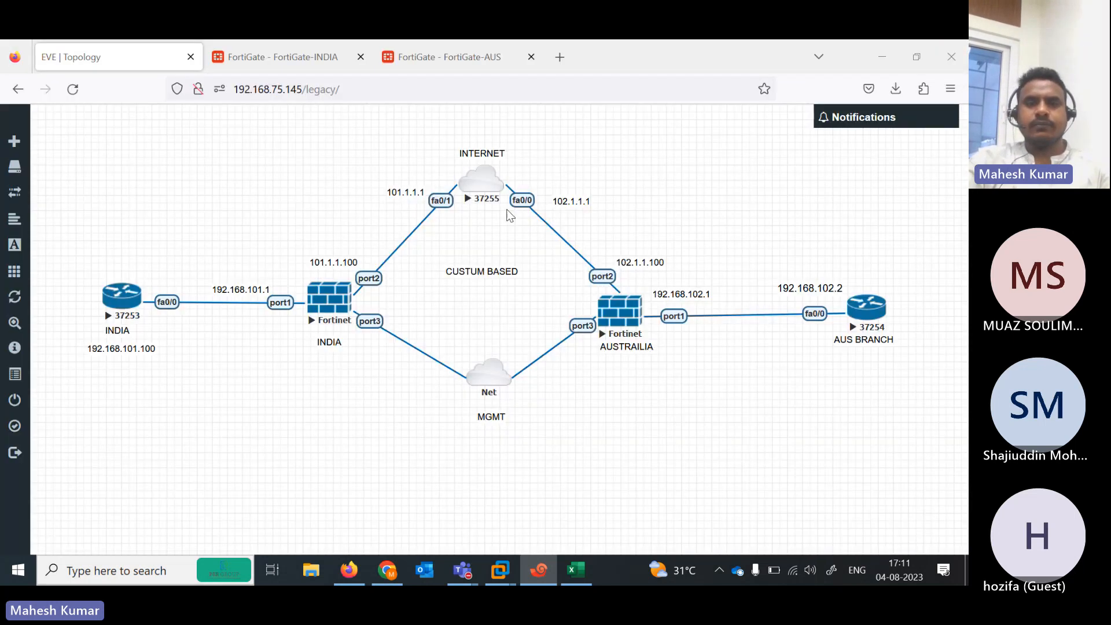
Back up the FortiGate-INDIA configuration to the local PC
{"action": "left_click", "coordinate": [308, 60]}
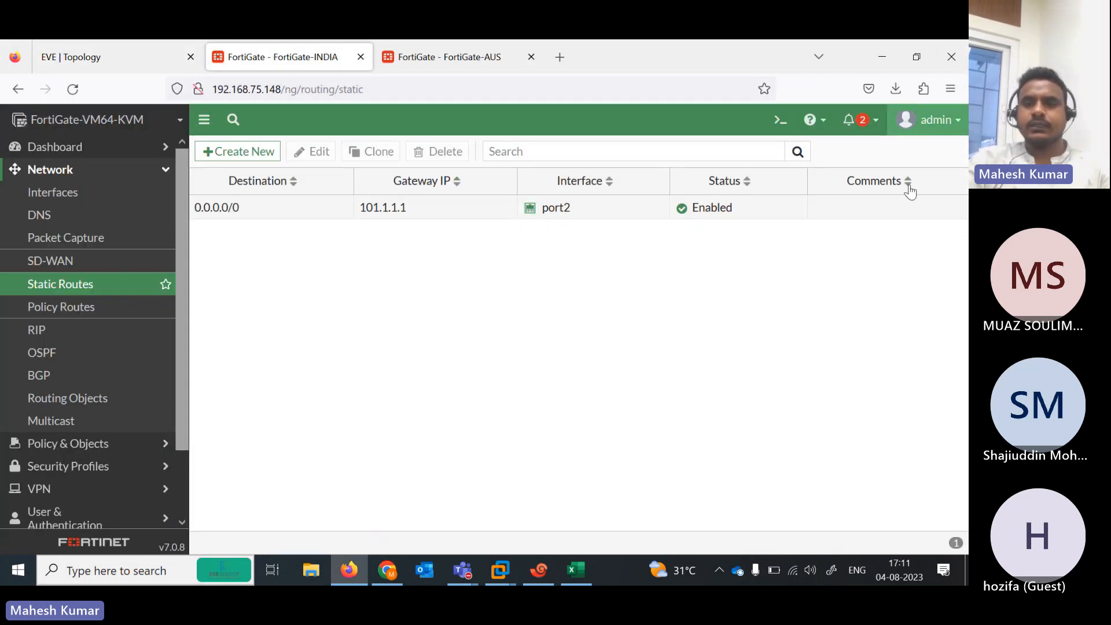
{"action": "left_click", "coordinate": [932, 120]}
{"action": "mouse_move", "coordinate": [945, 214]}
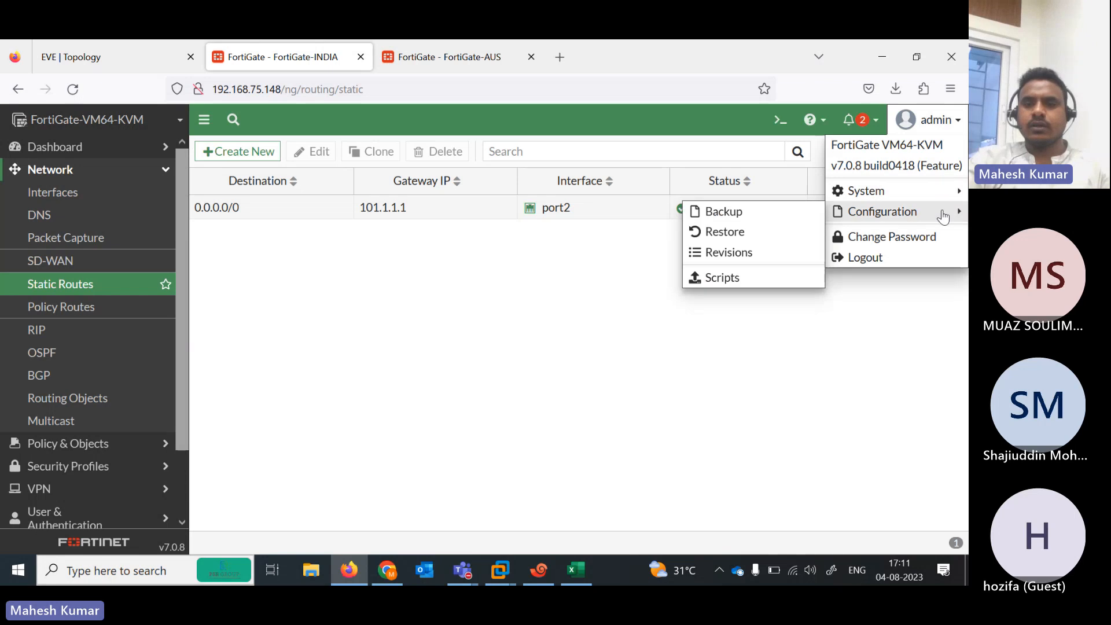
{"action": "left_click", "coordinate": [758, 219]}
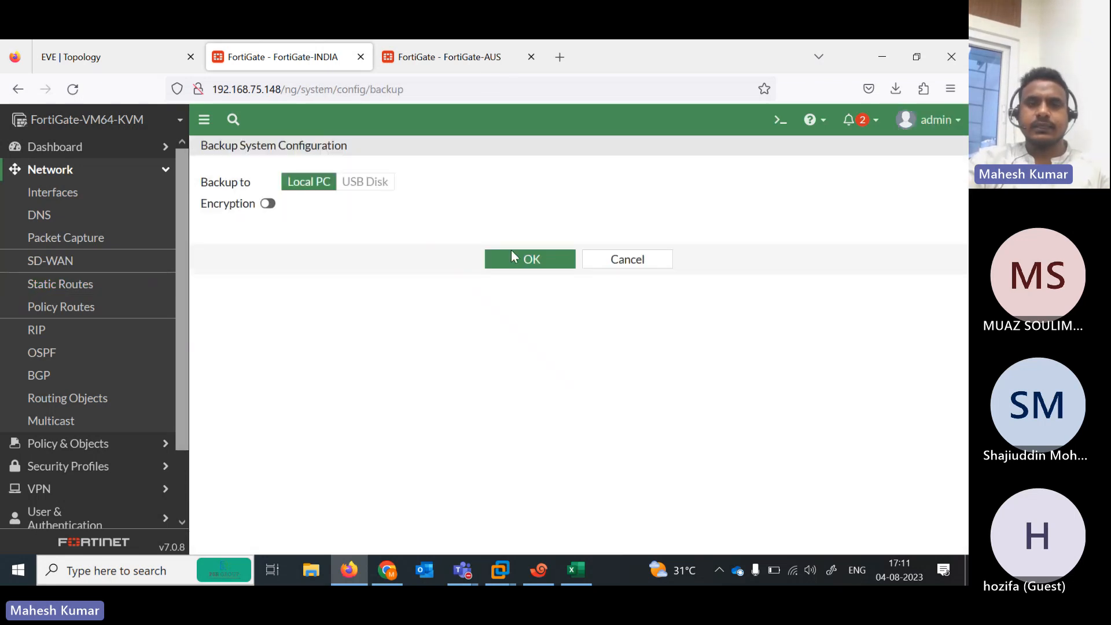
{"action": "left_click", "coordinate": [513, 258]}
Back up the FortiGate-AUS configuration to the local PC and dismiss the downloads list
{"action": "left_click", "coordinate": [435, 56]}
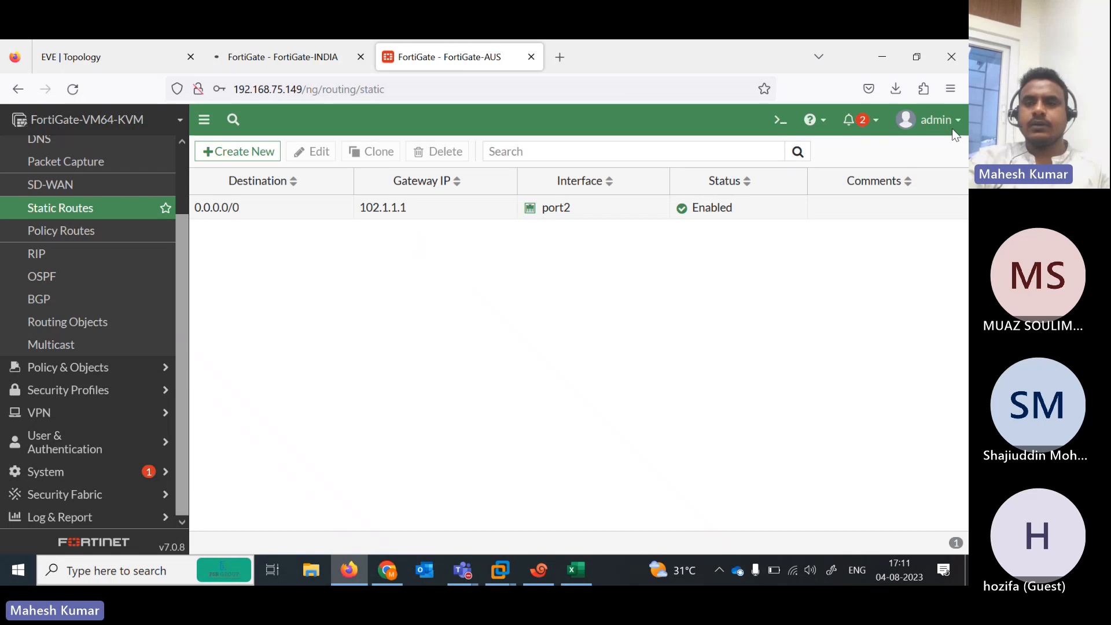
{"action": "left_click", "coordinate": [949, 122]}
{"action": "mouse_move", "coordinate": [943, 214]}
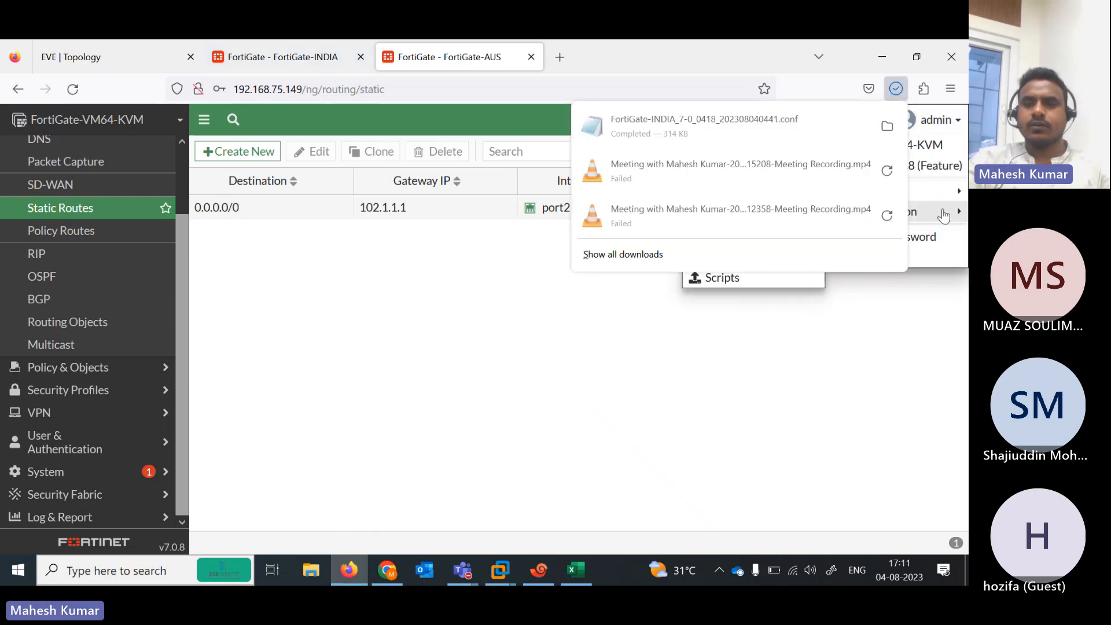
{"action": "left_click", "coordinate": [904, 214]}
{"action": "left_click", "coordinate": [887, 217]}
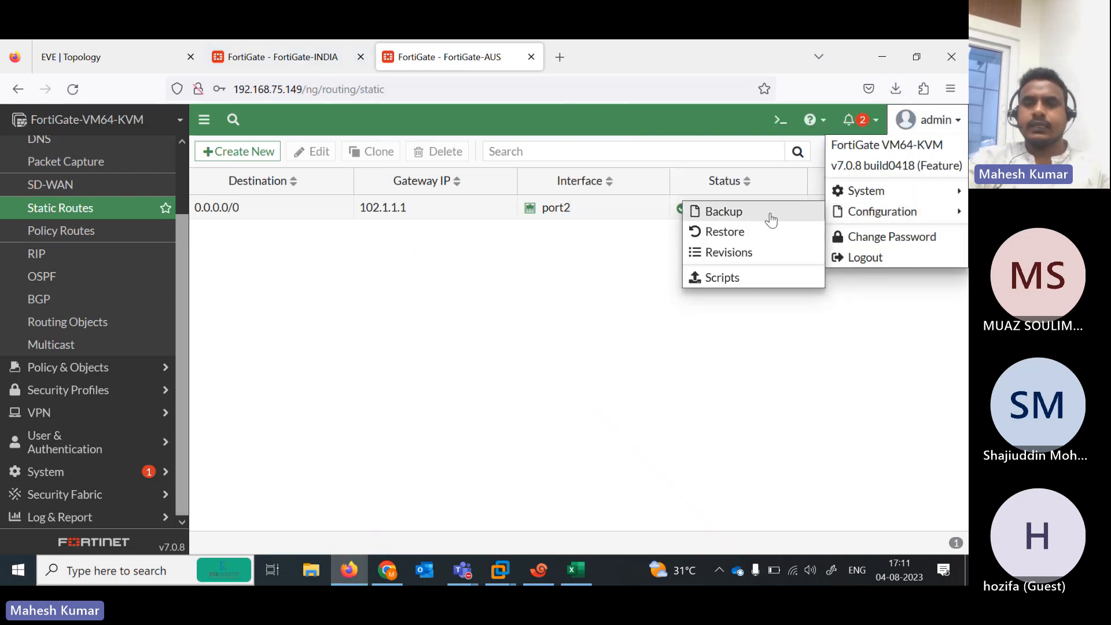
{"action": "left_click", "coordinate": [746, 220]}
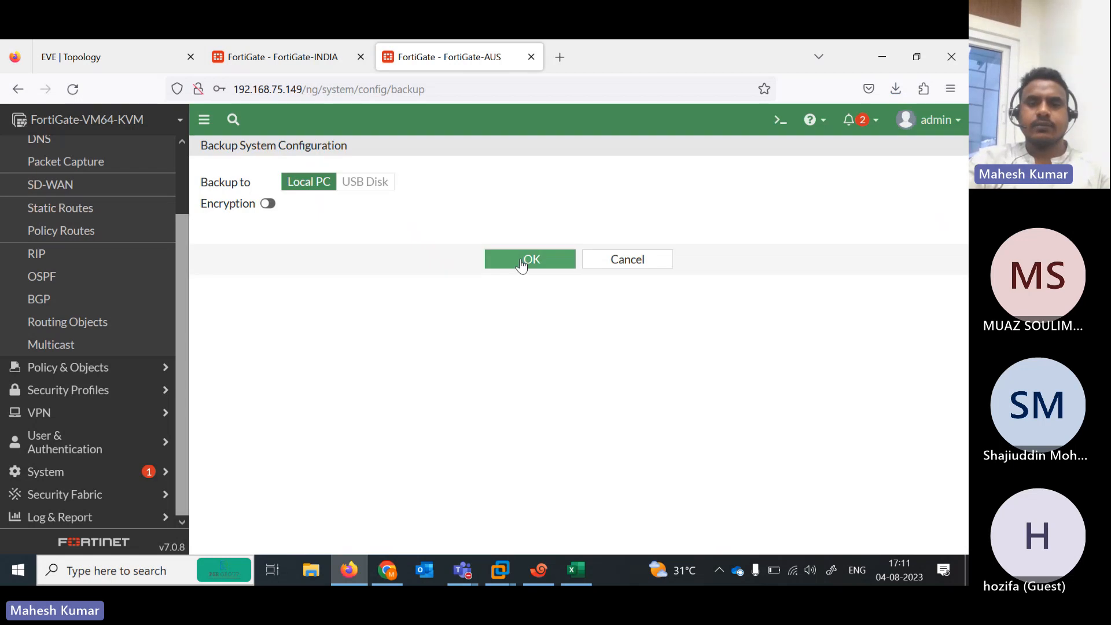
{"action": "left_click", "coordinate": [523, 266]}
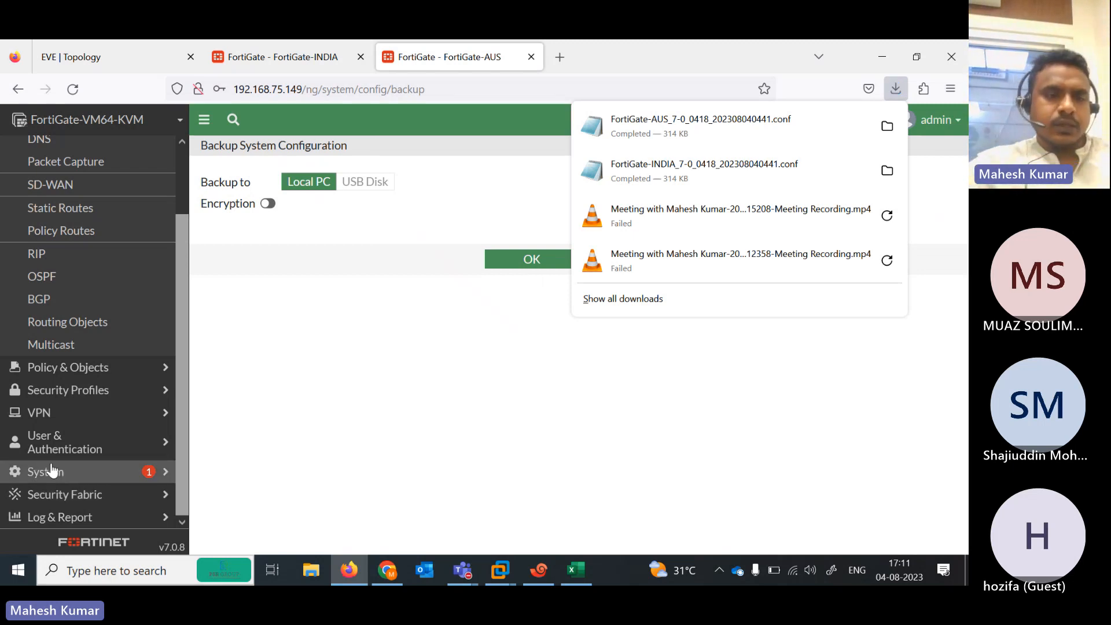
{"action": "left_click", "coordinate": [46, 440]}
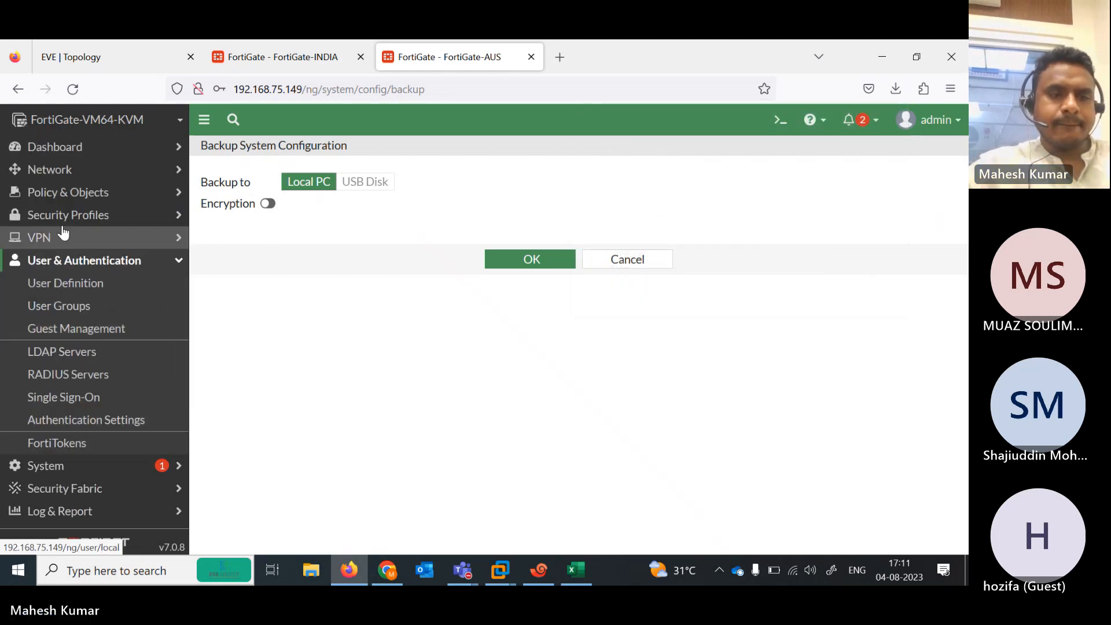
In the IPsec Wizard on FortiGate-AUS, choose the Custom template named IND-AUS and continue to its settings
{"action": "left_click", "coordinate": [65, 242]}
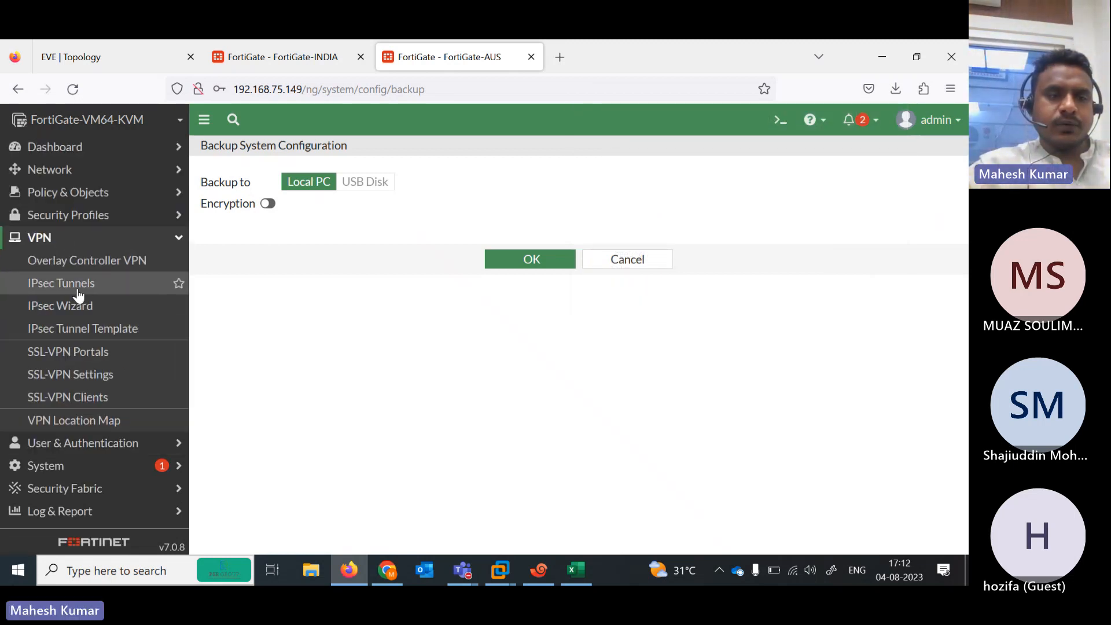
{"action": "left_click", "coordinate": [88, 308]}
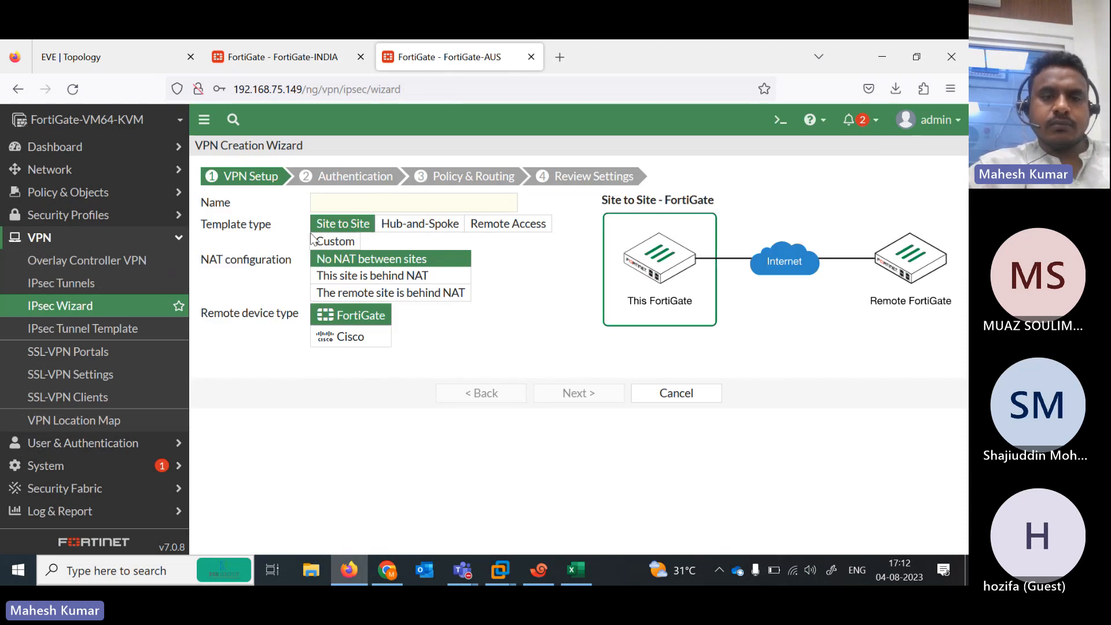
{"action": "left_click", "coordinate": [348, 243]}
{"action": "left_click", "coordinate": [333, 209]}
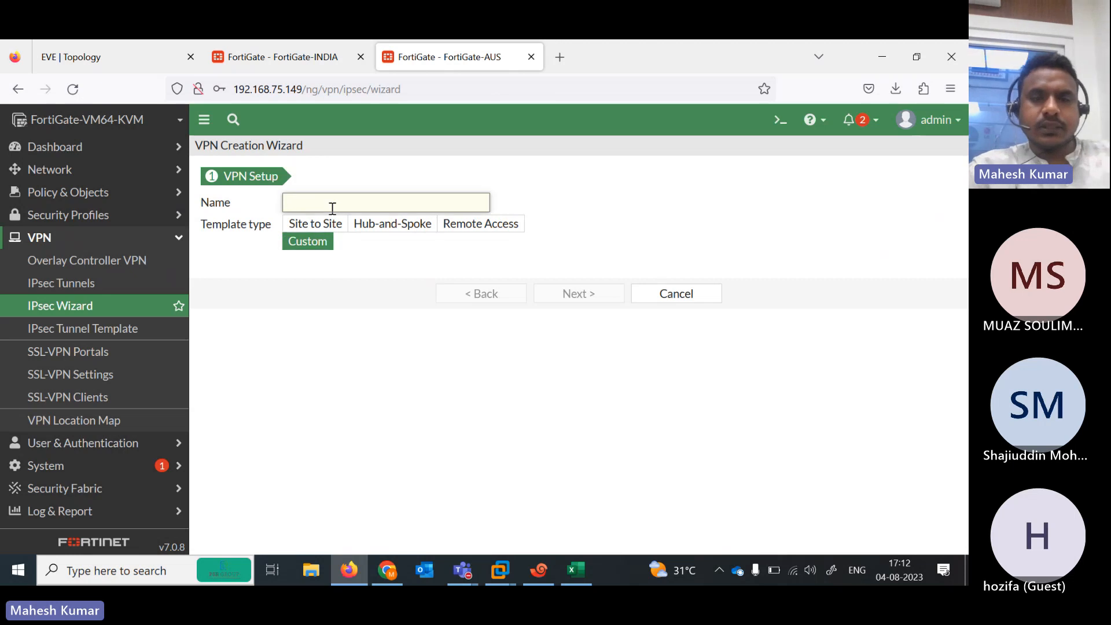
{"action": "type", "text": "IND-AUS"}
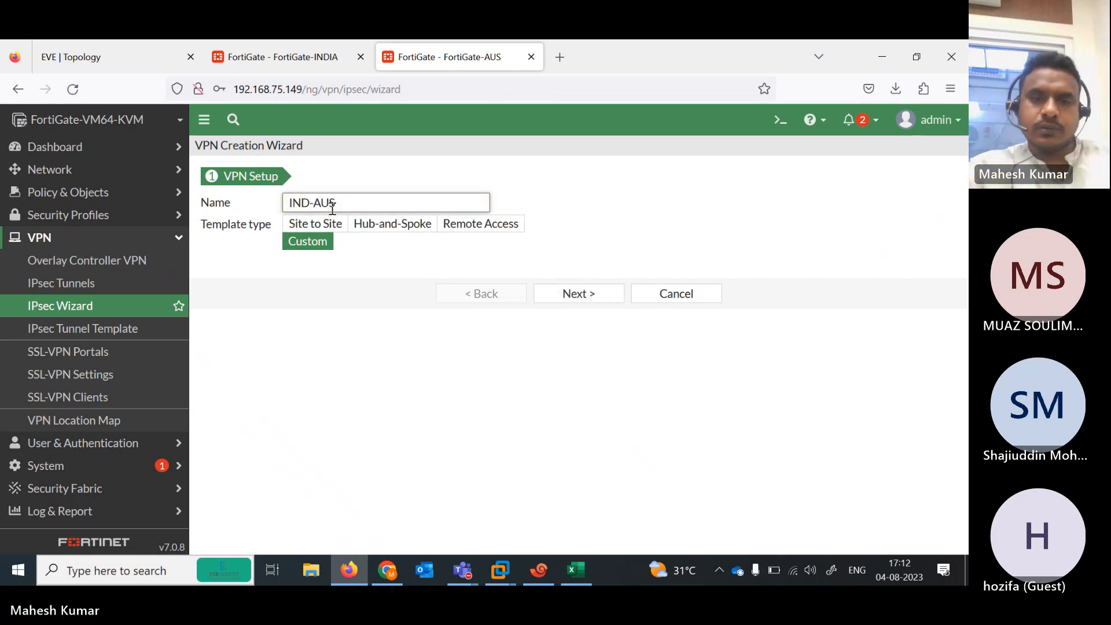
{"action": "left_click", "coordinate": [573, 297]}
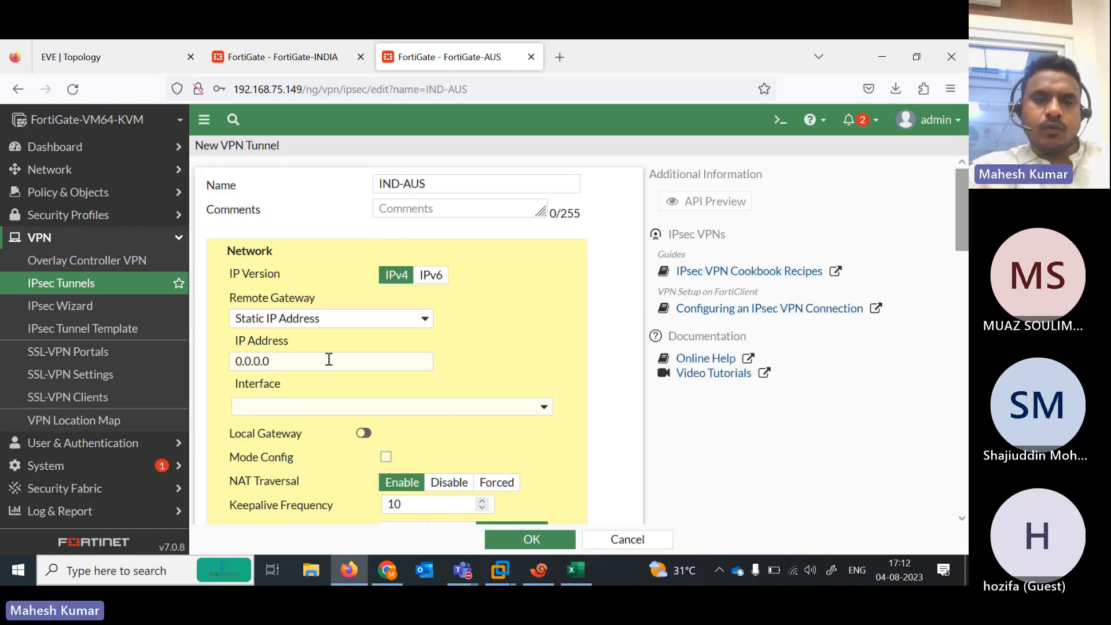
Cancel the FortiGate-INDIA configuration backup to return to its static routes list
{"action": "left_click", "coordinate": [91, 58]}
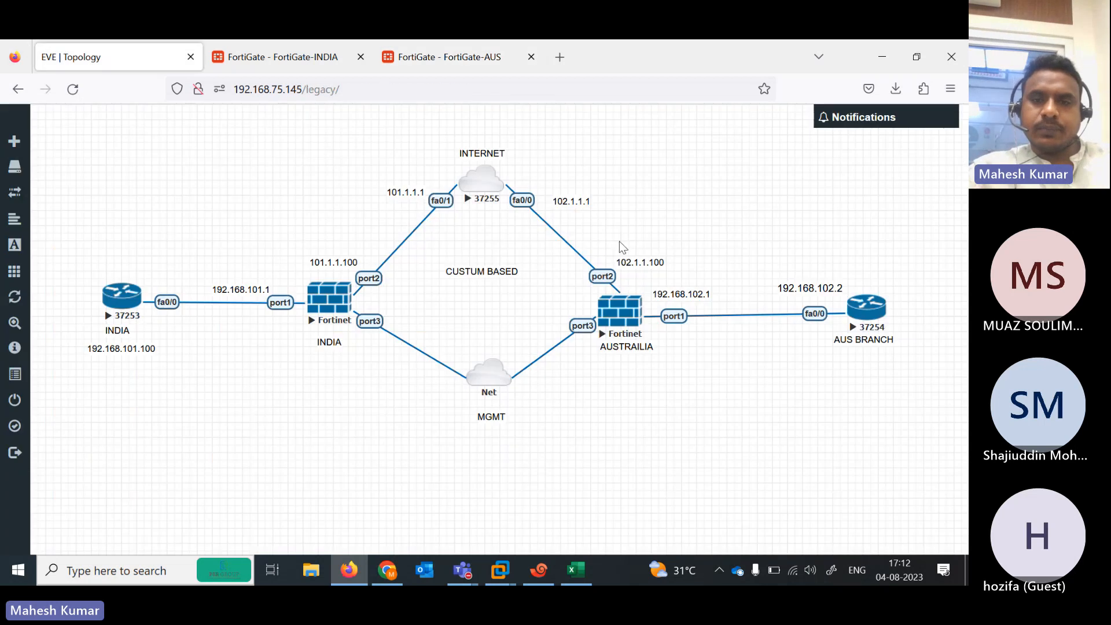
{"action": "left_click", "coordinate": [270, 60]}
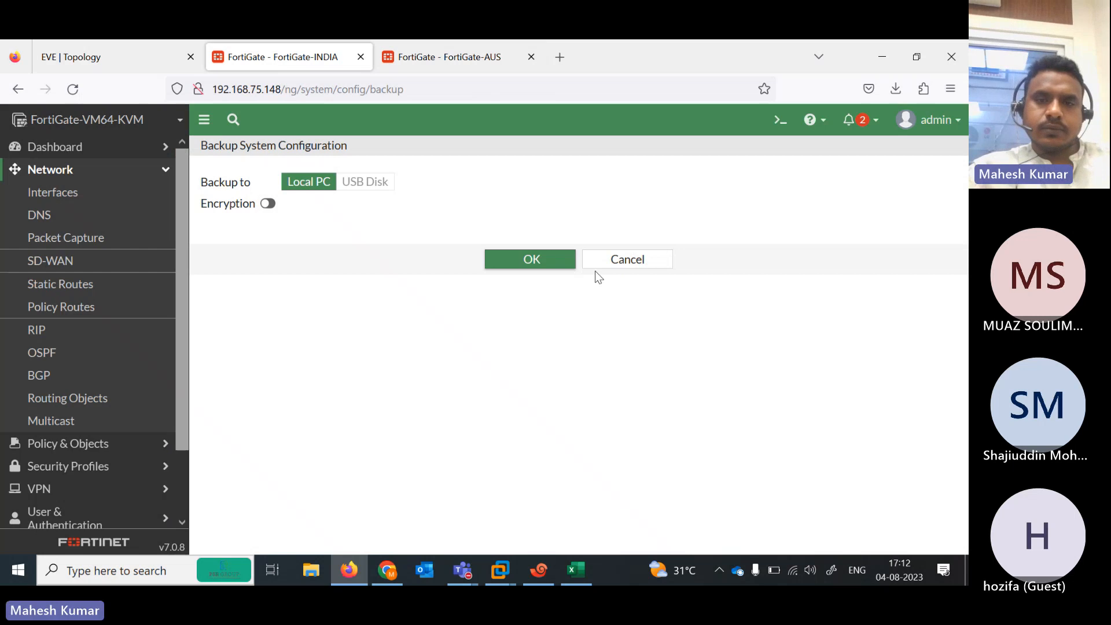
{"action": "left_click", "coordinate": [623, 273]}
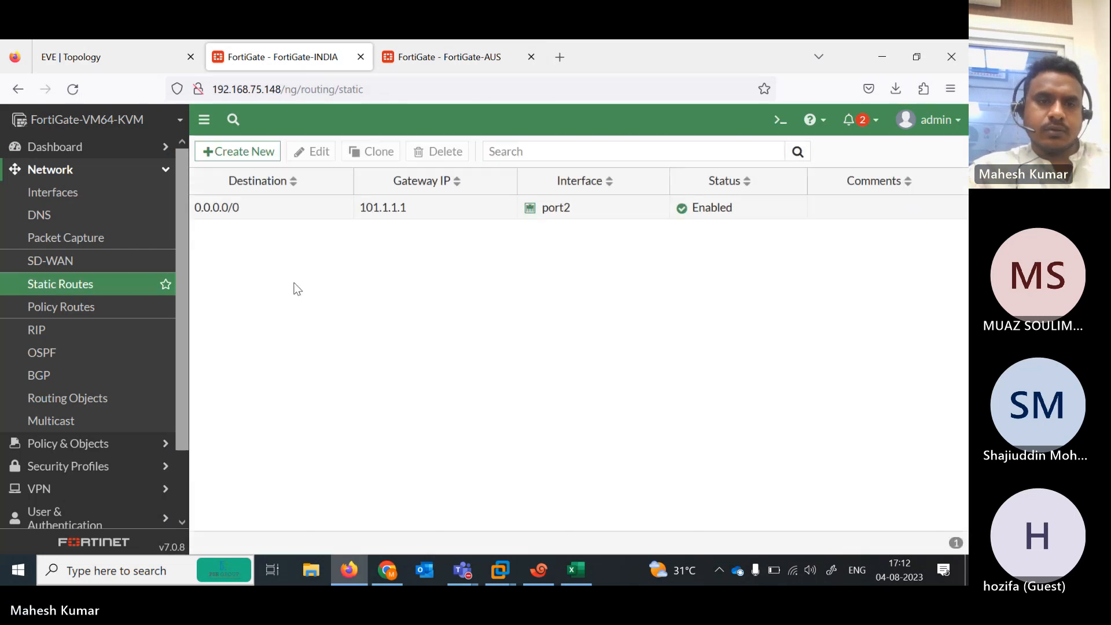
{"action": "left_click", "coordinate": [432, 42]}
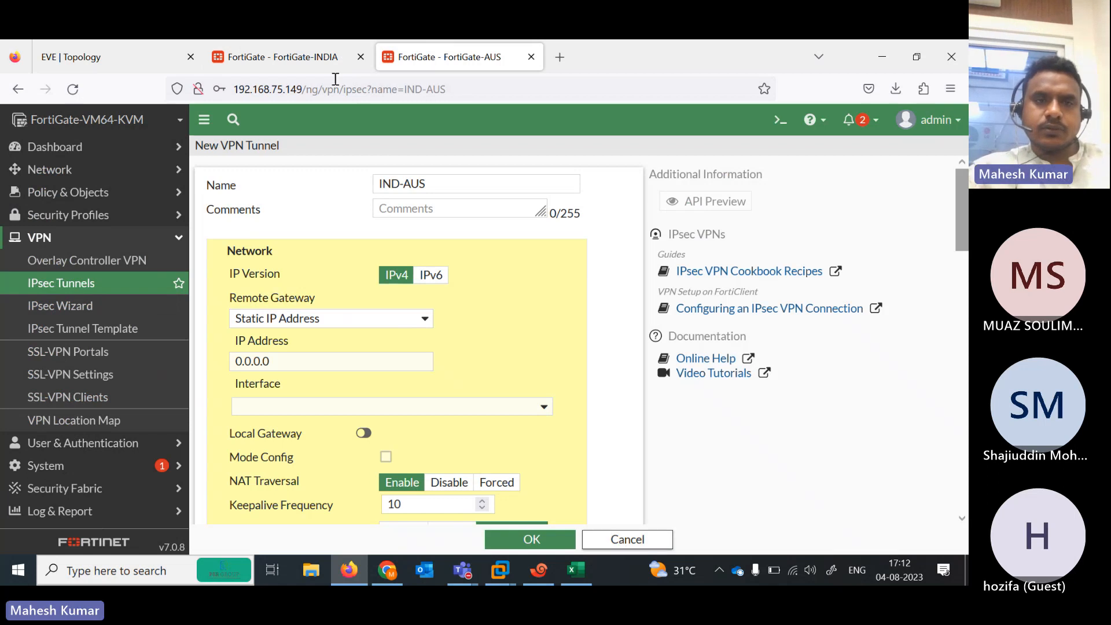
{"action": "left_click", "coordinate": [301, 57]}
{"action": "left_click", "coordinate": [99, 48]}
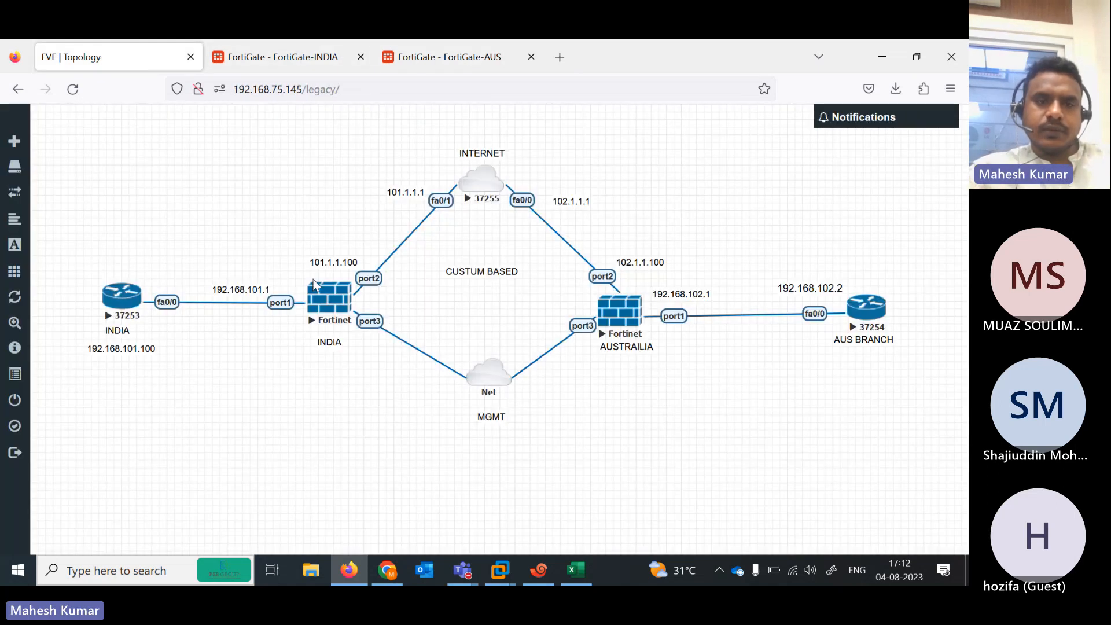
{"action": "left_click", "coordinate": [272, 68]}
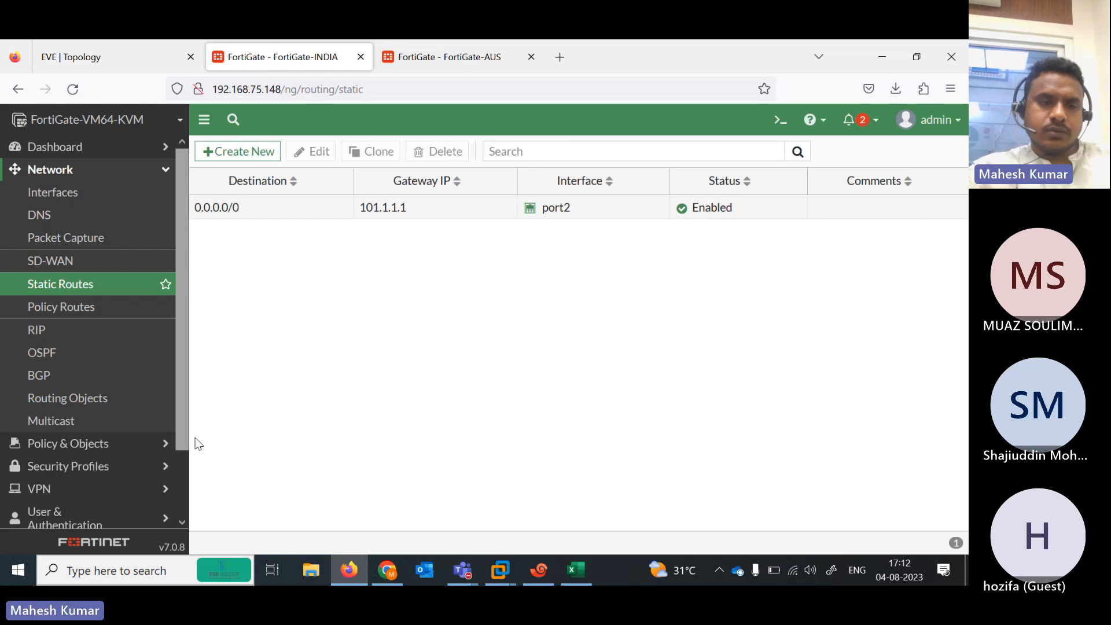
{"action": "left_click", "coordinate": [75, 493]}
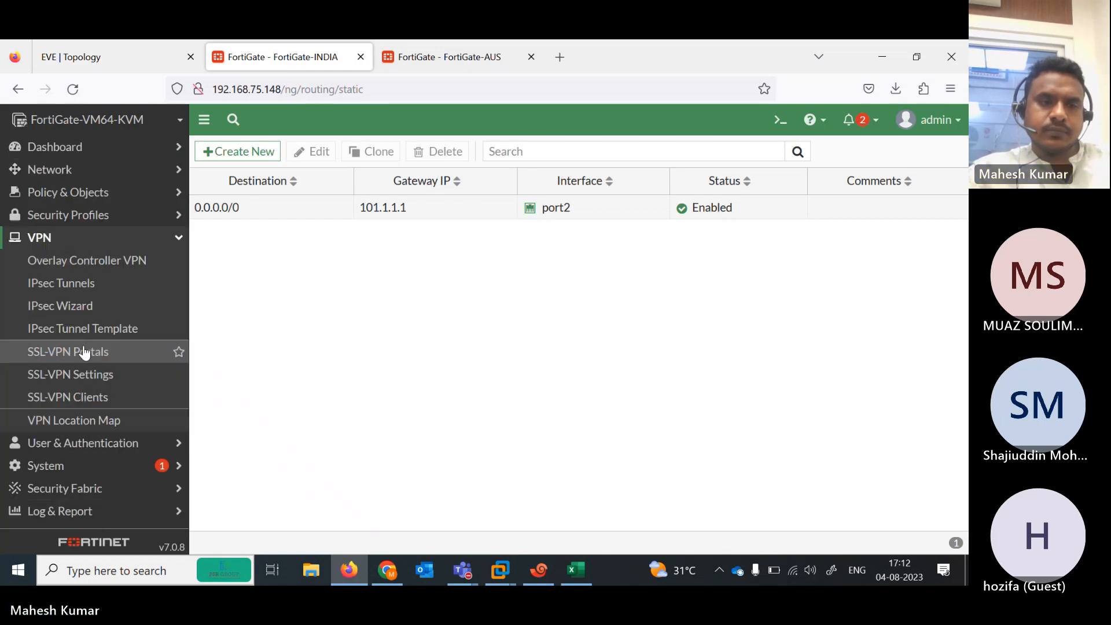
On FortiGate-INDIA, start a Custom IPsec Wizard tunnel named IND-AUS and continue to its settings
{"action": "left_click", "coordinate": [87, 290]}
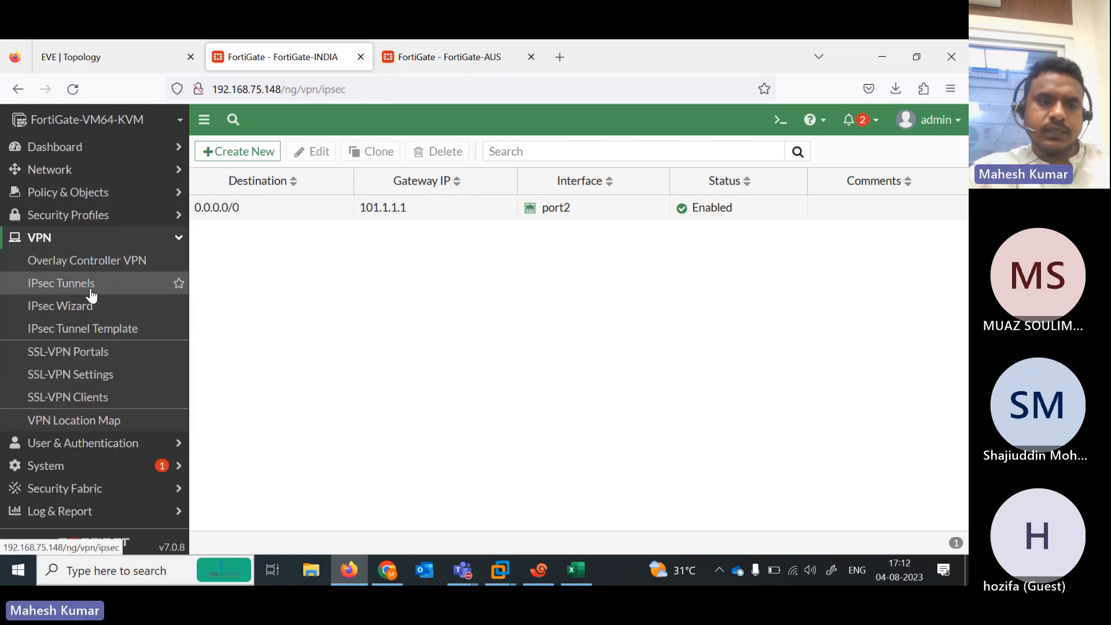
{"action": "left_click", "coordinate": [82, 311]}
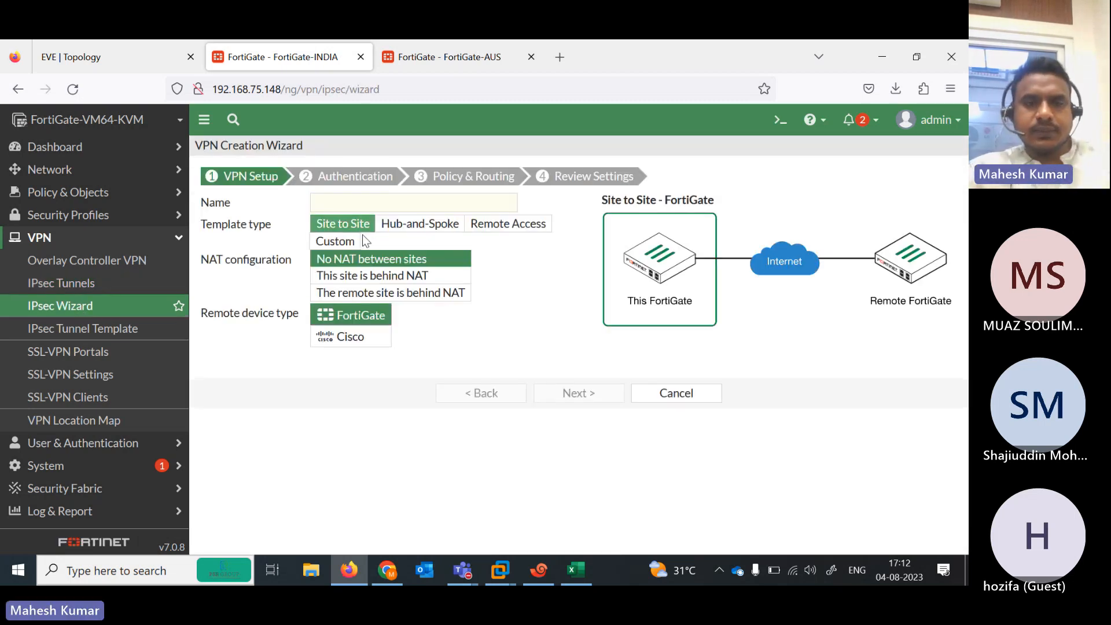
{"action": "left_click", "coordinate": [341, 243]}
{"action": "left_click", "coordinate": [335, 208]}
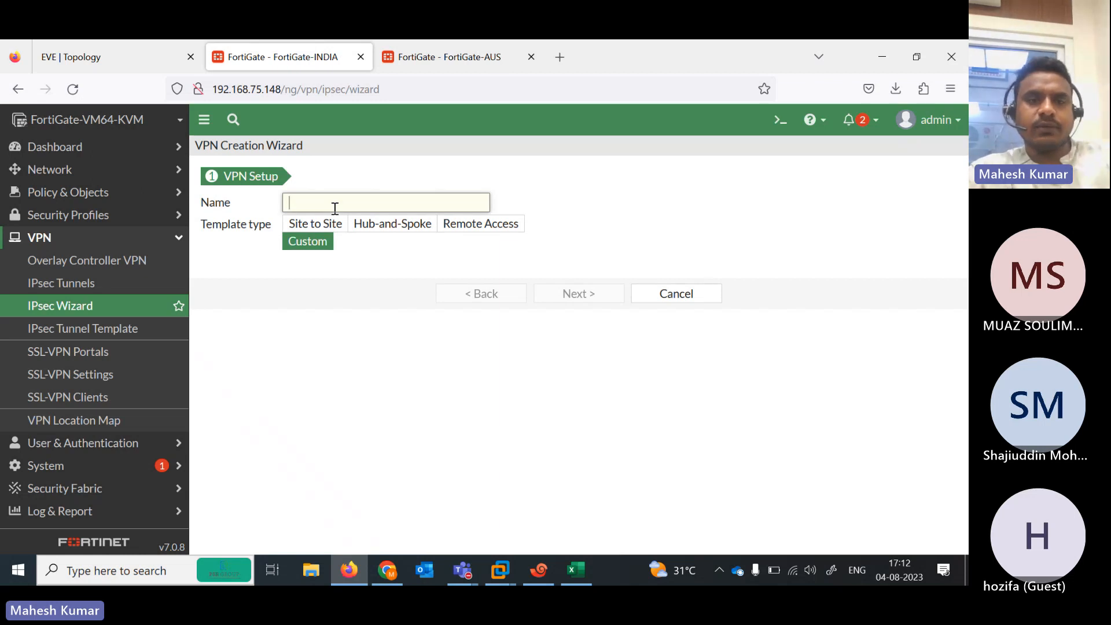
{"action": "type", "text": "IND"}
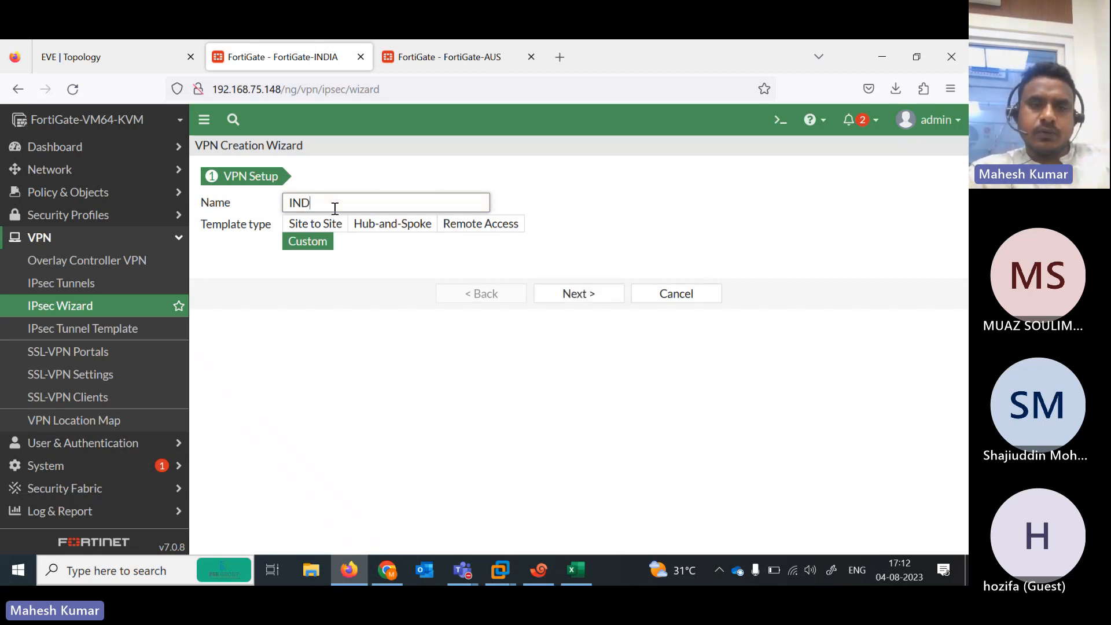
{"action": "type", "text": "-AUS"}
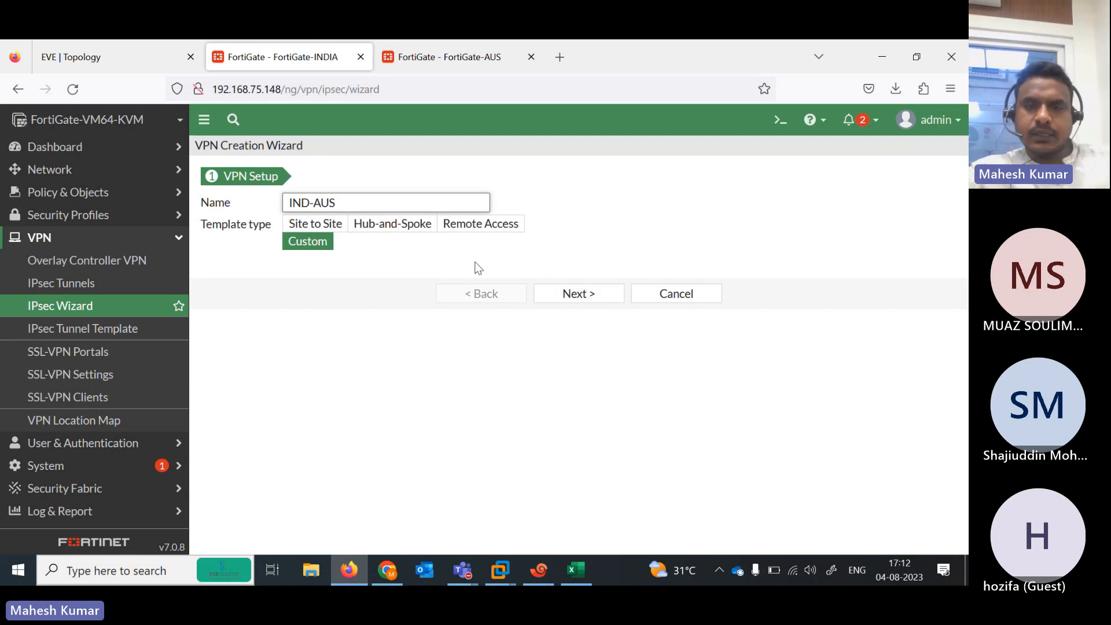
{"action": "left_click", "coordinate": [572, 298]}
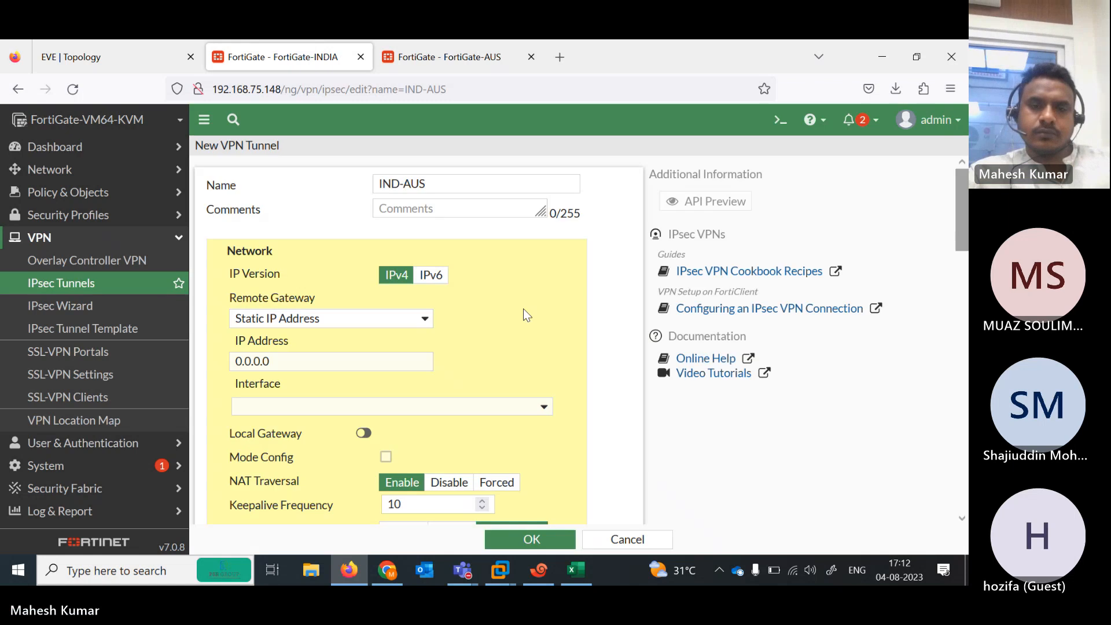
Set the IND-AUS remote gateway to 102.1.1.100 and its outgoing interface to port2
{"action": "left_click", "coordinate": [306, 365]}
{"action": "key", "text": "ctrl+a"}
{"action": "type", "text": "102"}
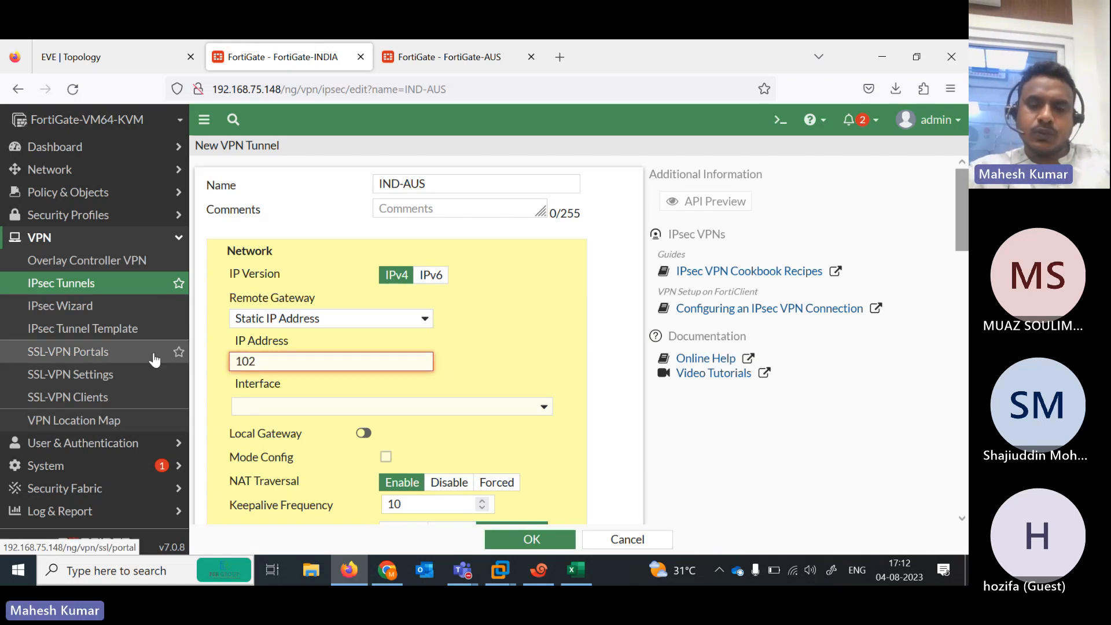
{"action": "type", "text": ".1.1.11"}
{"action": "key", "text": "Tab"}
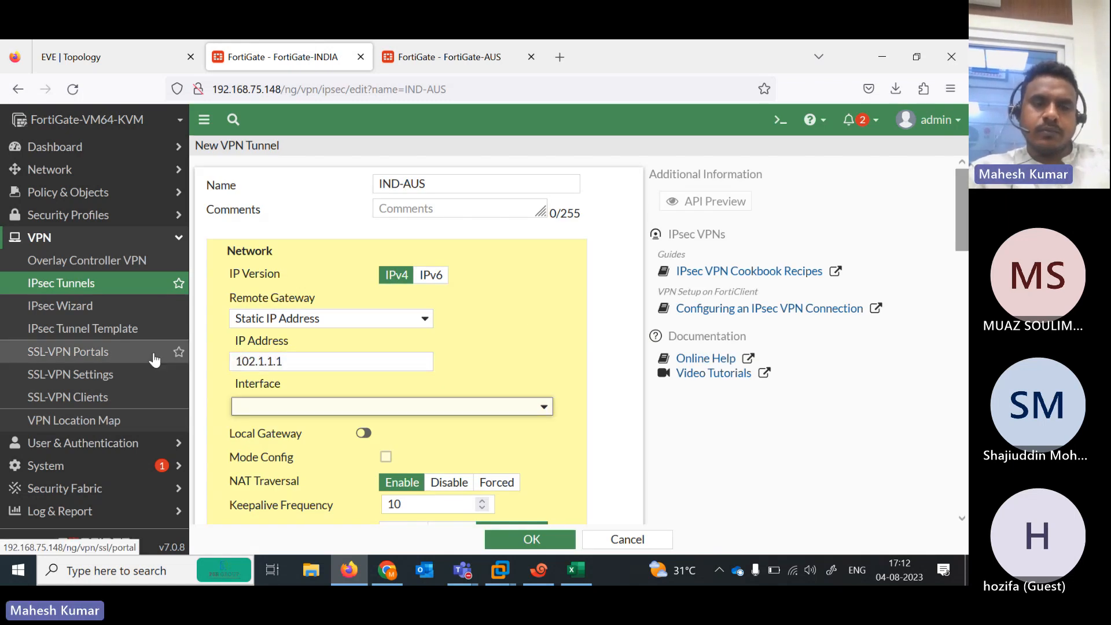
{"action": "left_click", "coordinate": [127, 47]}
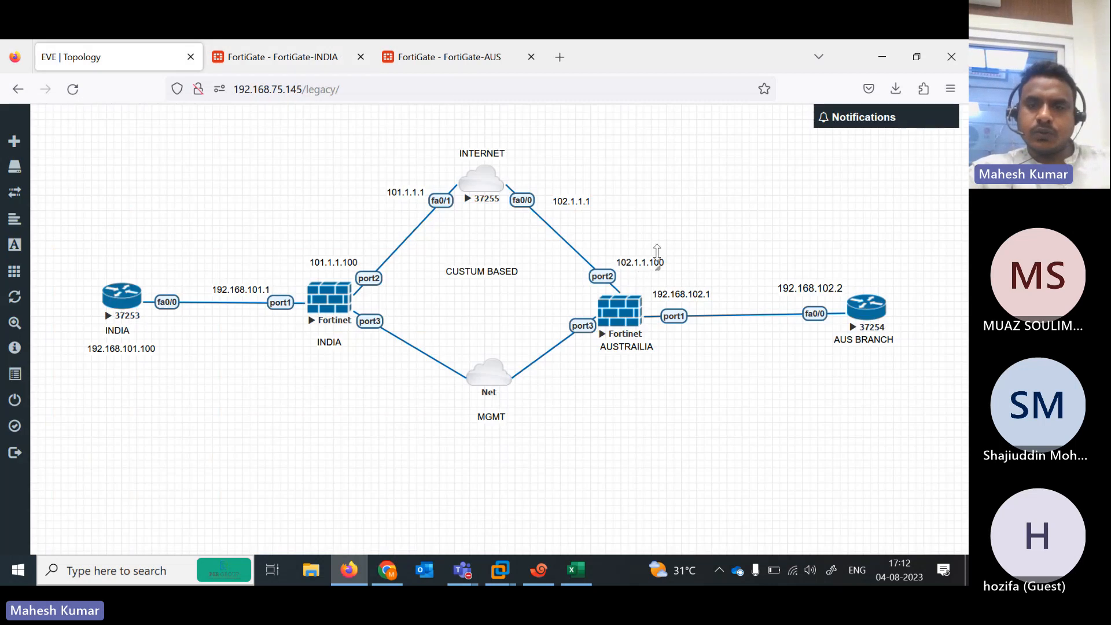
{"action": "left_click", "coordinate": [316, 56]}
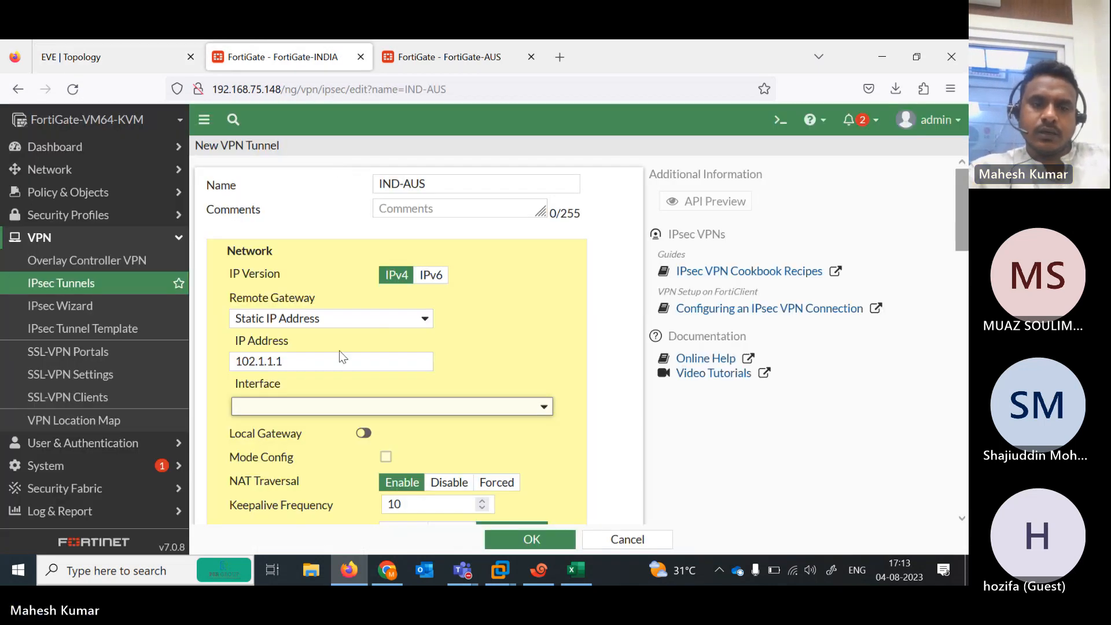
{"action": "left_click", "coordinate": [312, 365]}
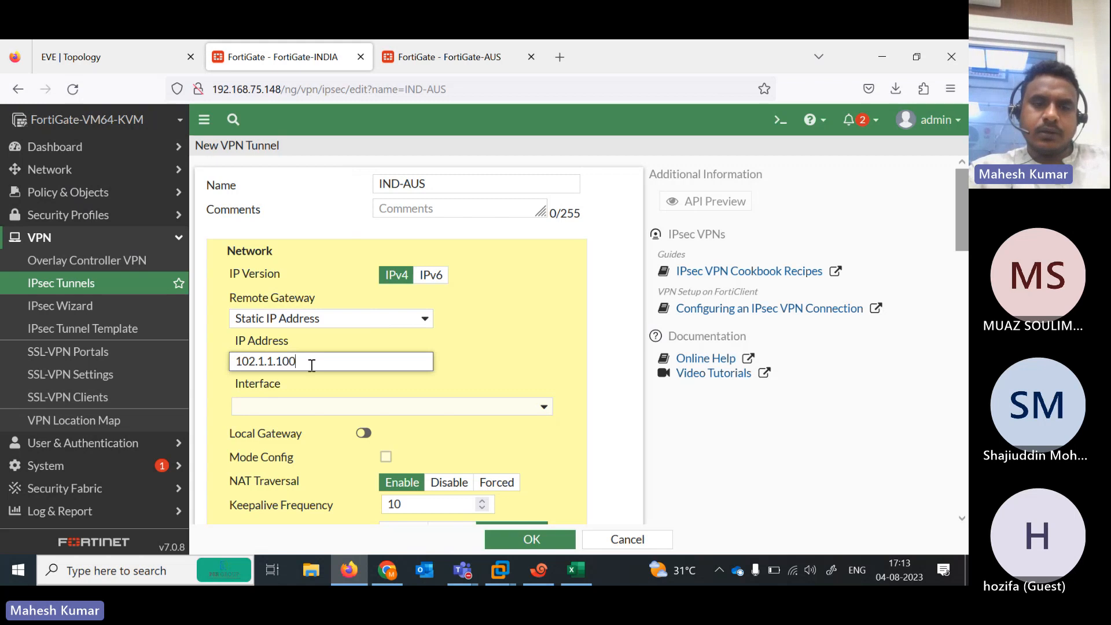
{"action": "left_click", "coordinate": [78, 58]}
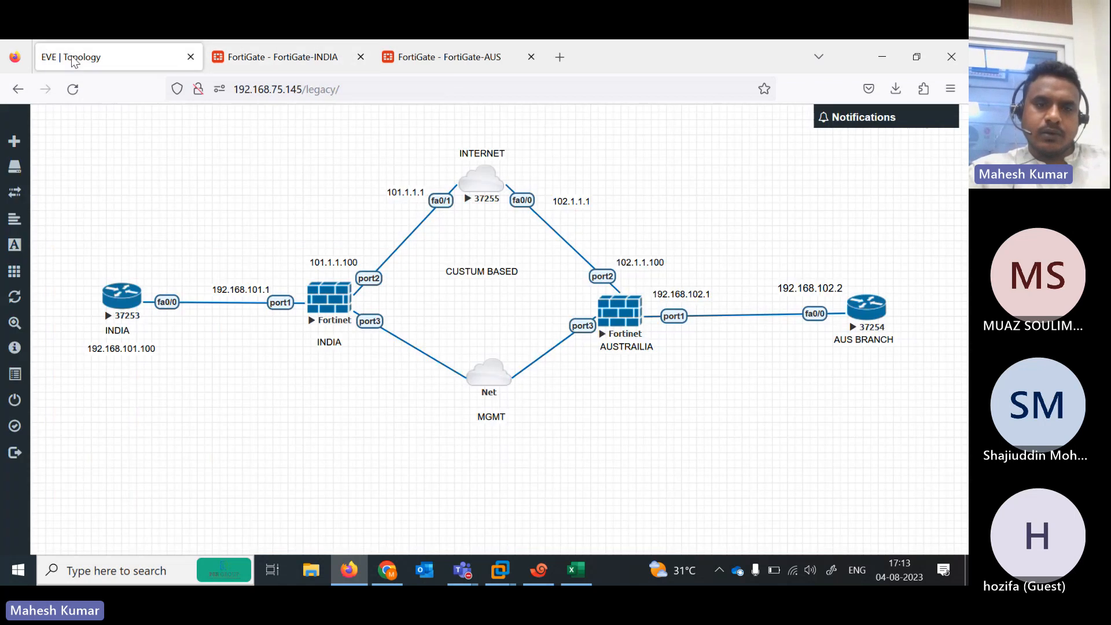
{"action": "left_click", "coordinate": [295, 61]}
{"action": "left_click", "coordinate": [463, 412]}
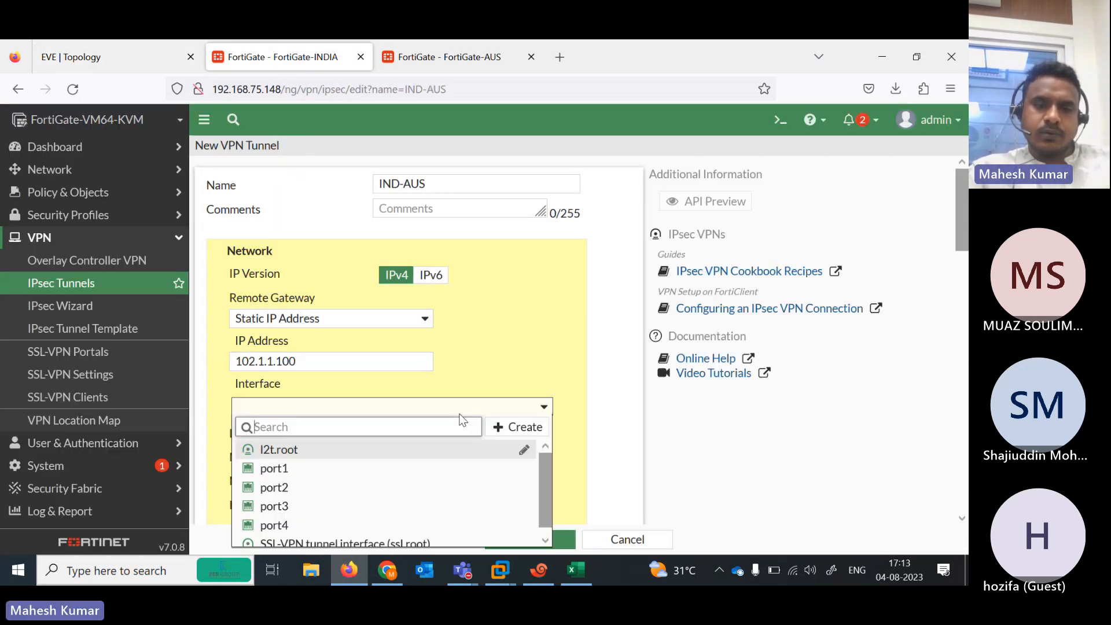
{"action": "left_click", "coordinate": [305, 488]}
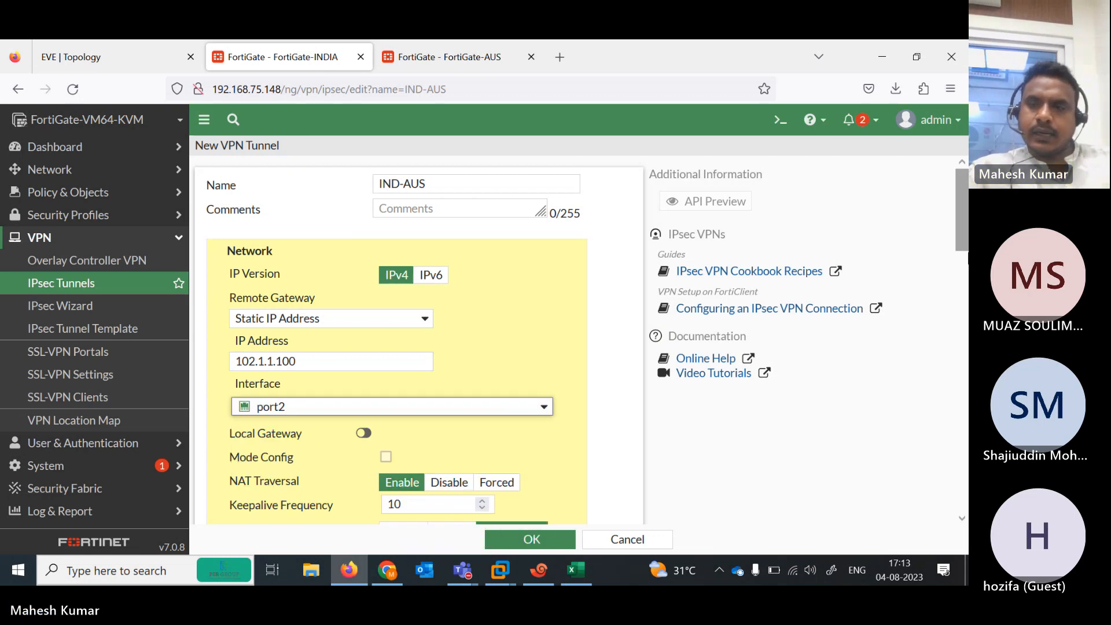
{"action": "scroll", "coordinate": [334, 379], "scroll_direction": "down", "scroll_amount": 6}
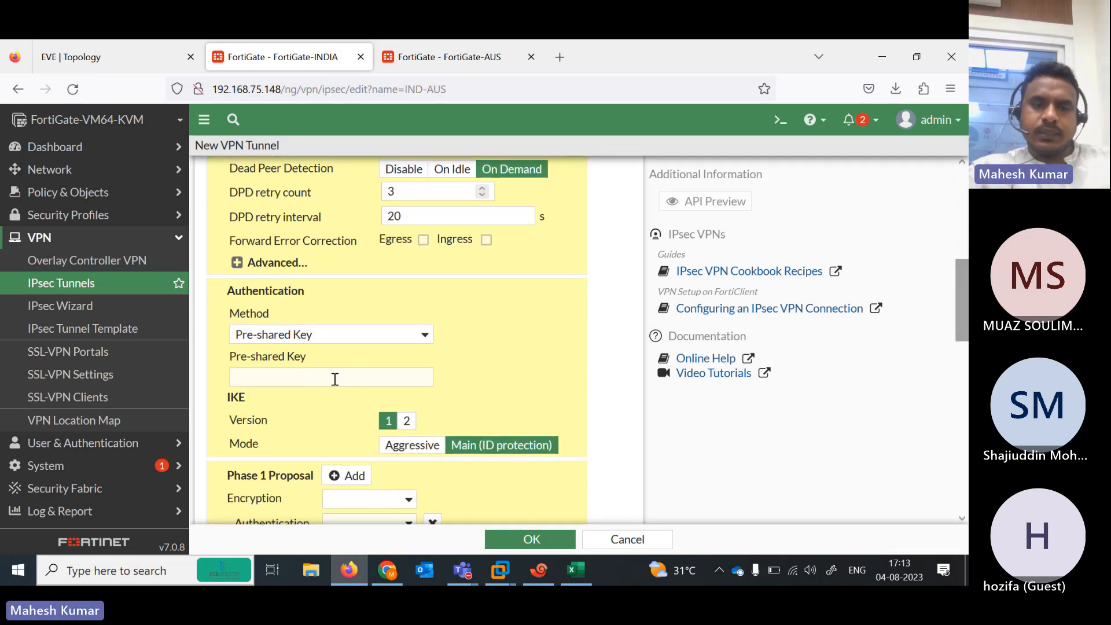
Enter the pre-shared key for the IND-AUS tunnel
{"action": "left_click", "coordinate": [334, 379]}
{"action": "type", "text": "•••"}
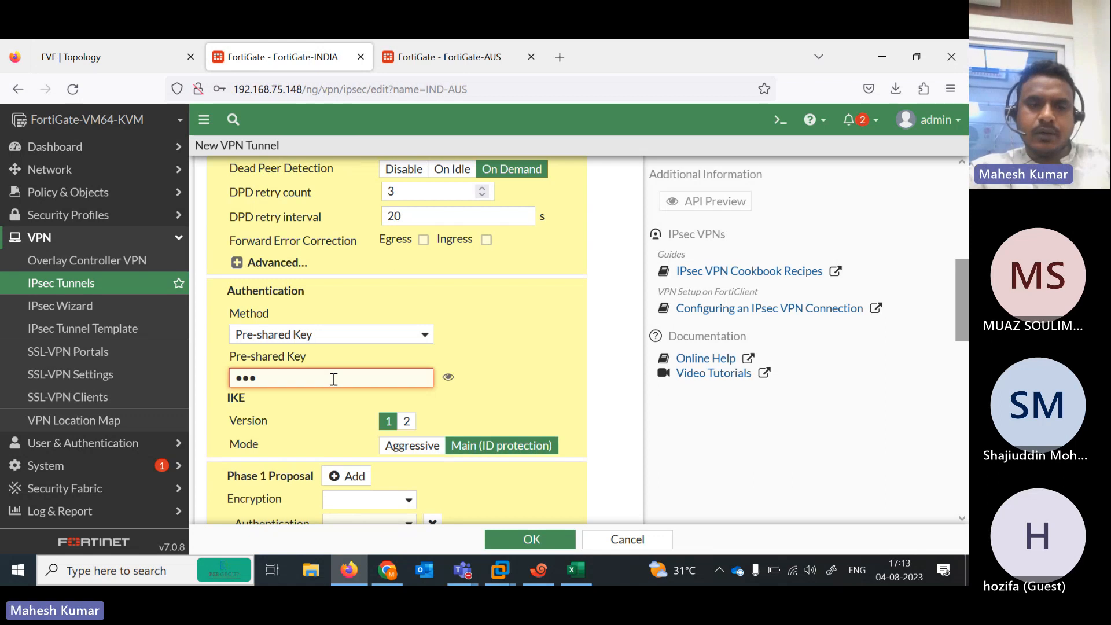
{"action": "key", "text": "BackSpace"}
{"action": "key", "text": "BackSpace"}
{"action": "key", "text": "BackSpace"}
{"action": "type", "text": "•••••"}
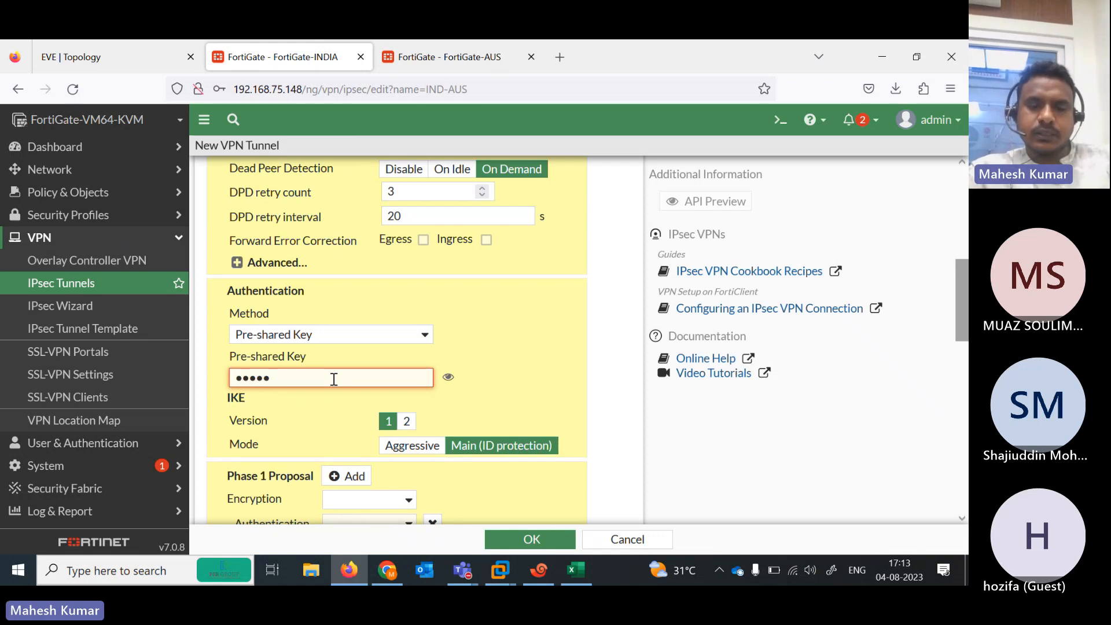
{"action": "type", "text": "•••"}
{"action": "key", "text": "Tab"}
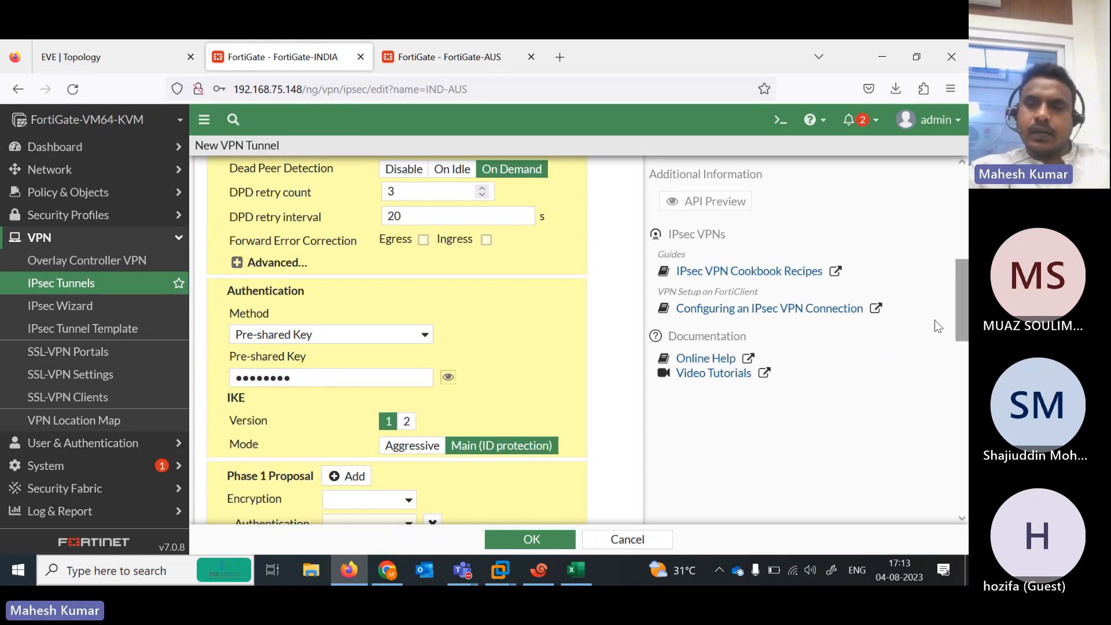
{"action": "scroll", "coordinate": [445, 284], "scroll_direction": "down", "scroll_amount": 3}
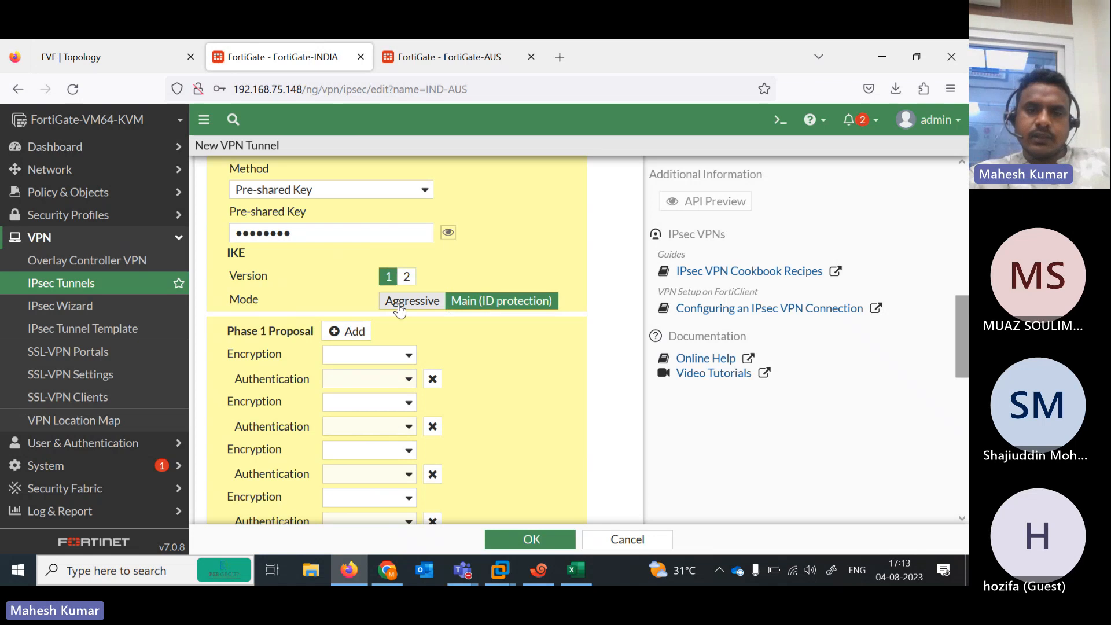
Switch to IKE version 2 with a single DES/SHA512 Phase 1 proposal, removing extra rows
{"action": "left_click", "coordinate": [417, 283]}
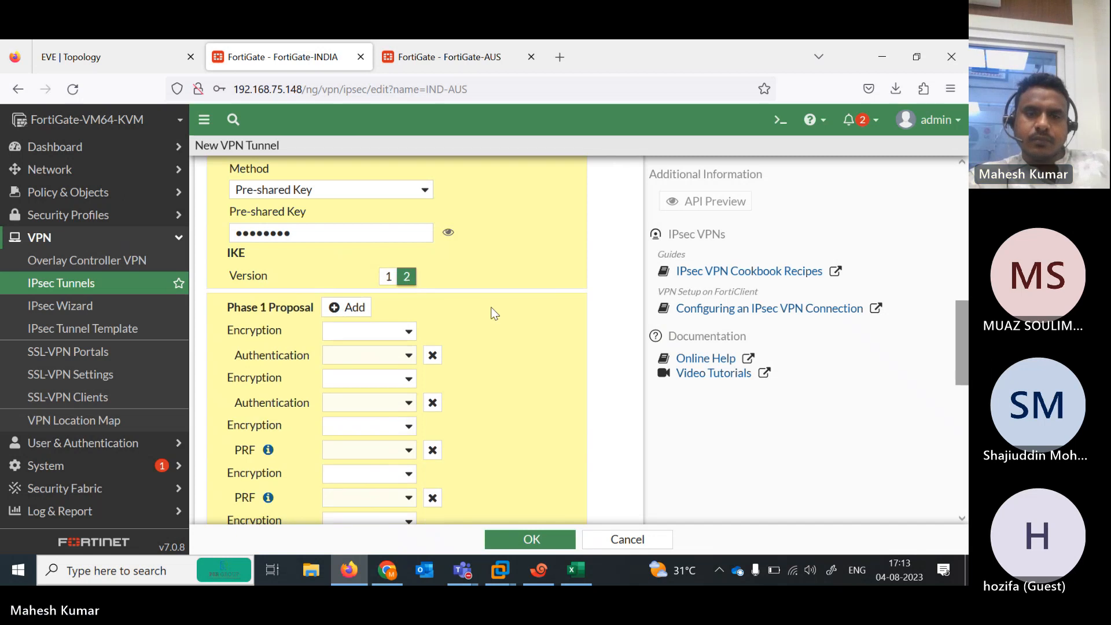
{"action": "left_click", "coordinate": [404, 335]}
{"action": "left_click", "coordinate": [356, 371]}
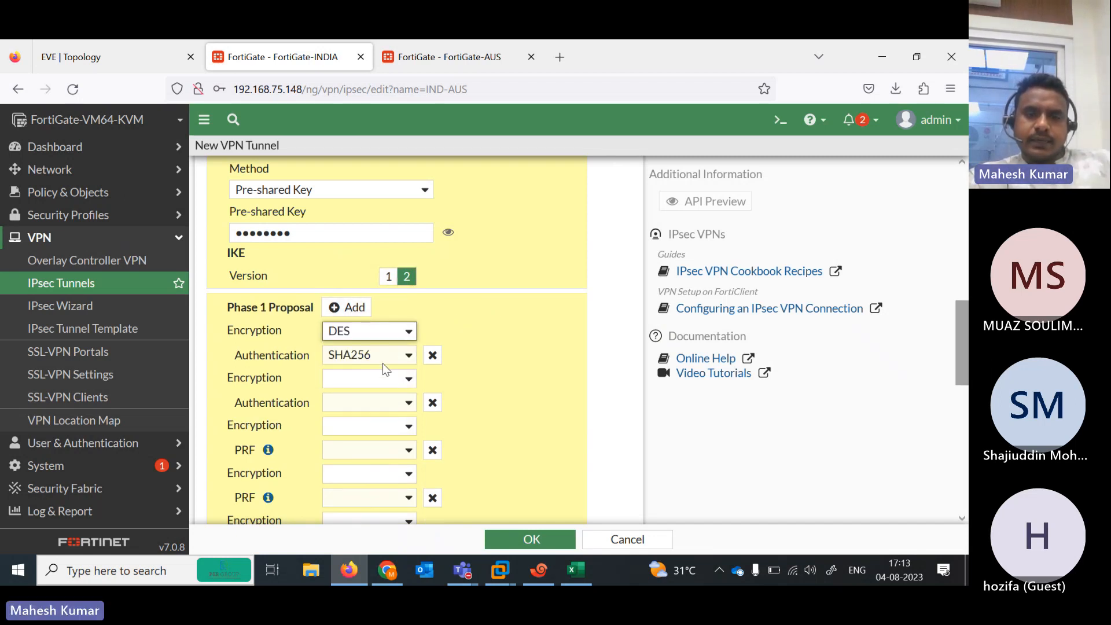
{"action": "left_click", "coordinate": [401, 357]}
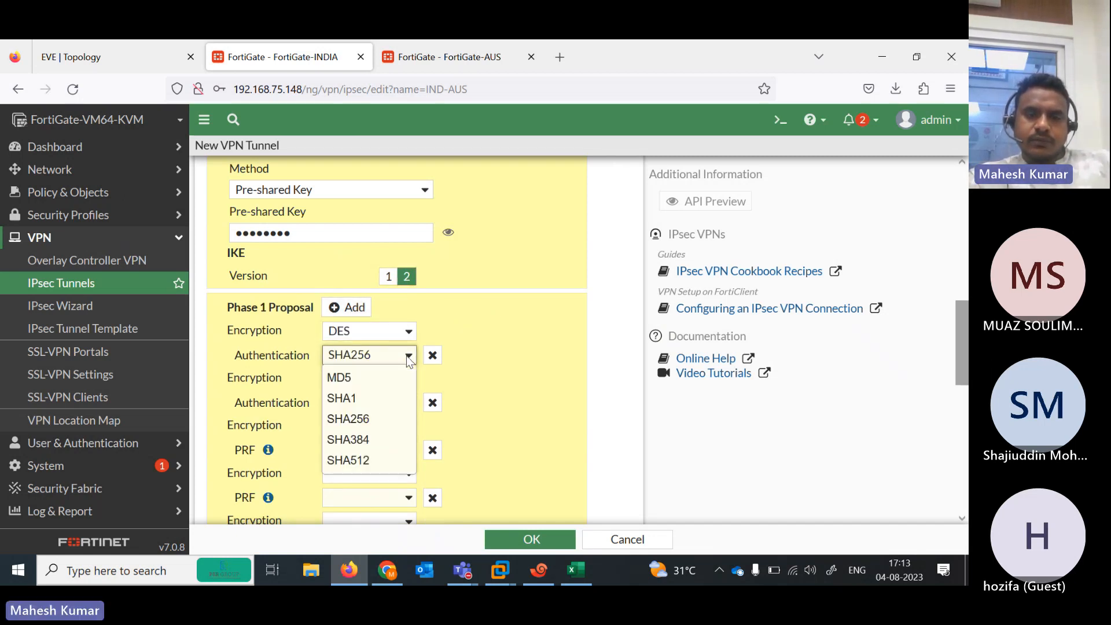
{"action": "left_click", "coordinate": [395, 457]}
{"action": "left_click", "coordinate": [433, 403]}
{"action": "left_click", "coordinate": [433, 403]}
{"action": "left_click", "coordinate": [432, 402]}
{"action": "left_click", "coordinate": [433, 403]}
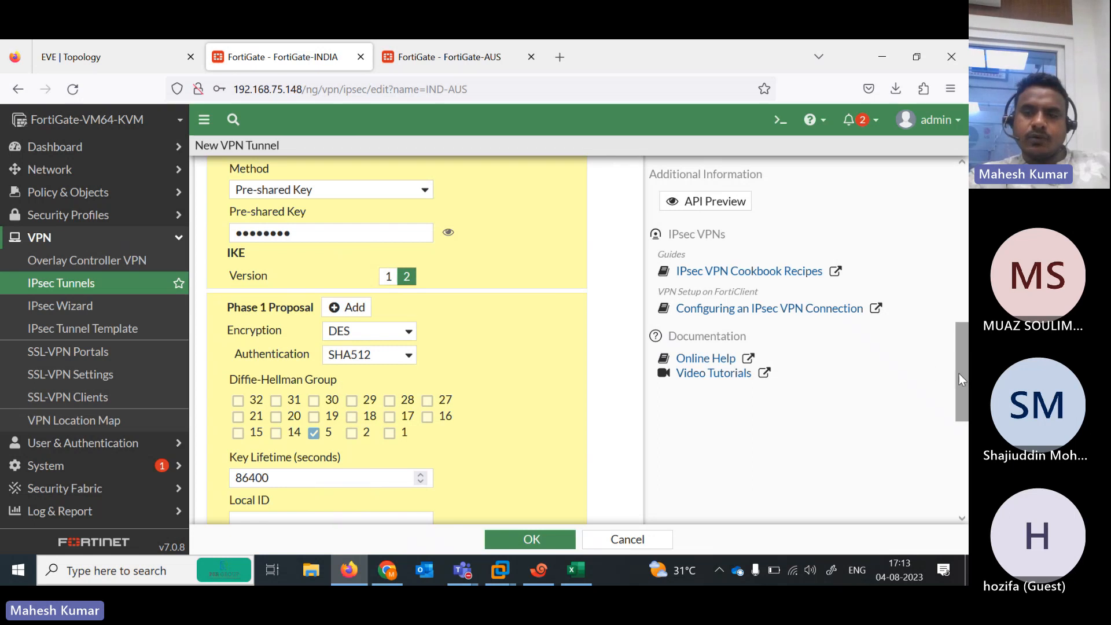
{"action": "left_click_drag", "start_coordinate": [960, 379], "coordinate": [962, 484]}
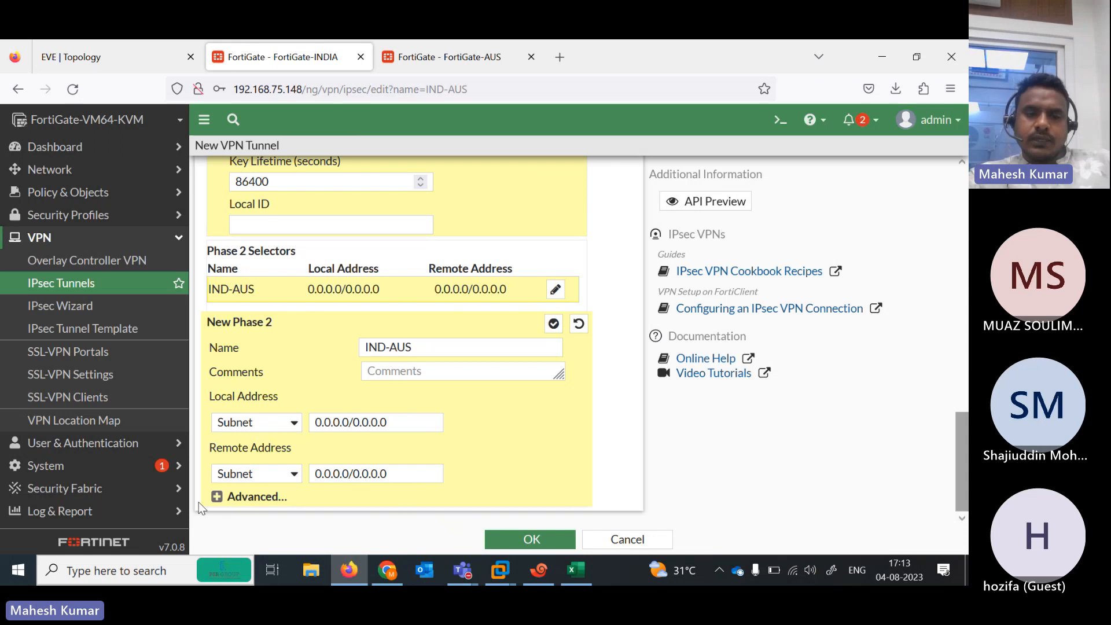
Expand the Phase 2 advanced settings and add a new Phase 2 proposal
{"action": "left_click", "coordinate": [218, 498]}
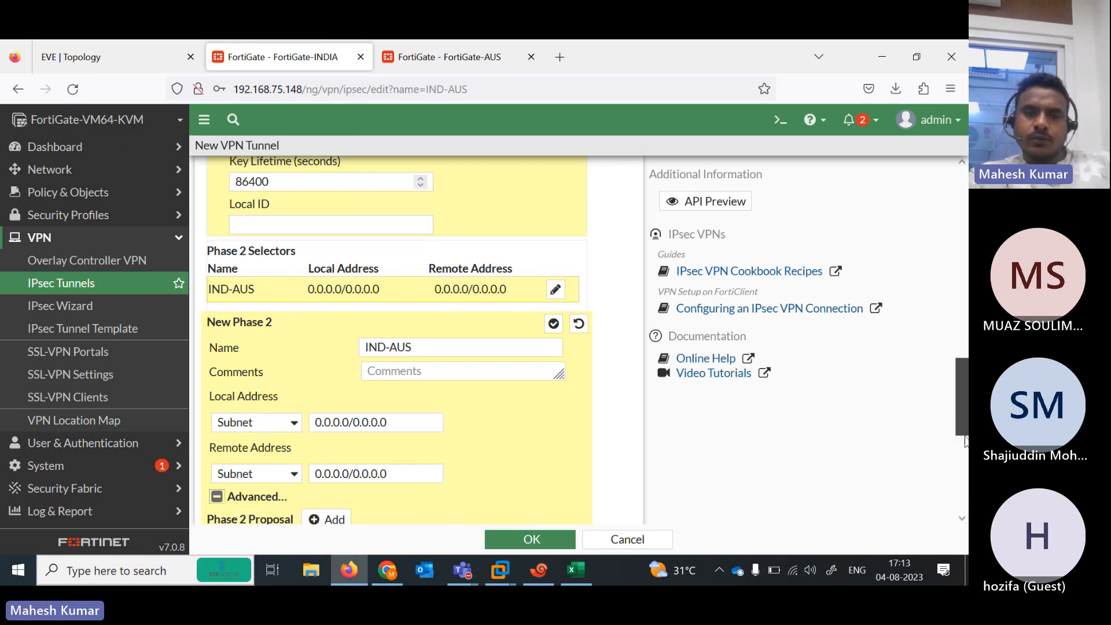
{"action": "scroll", "coordinate": [275, 173], "scroll_direction": "up", "scroll_amount": 5}
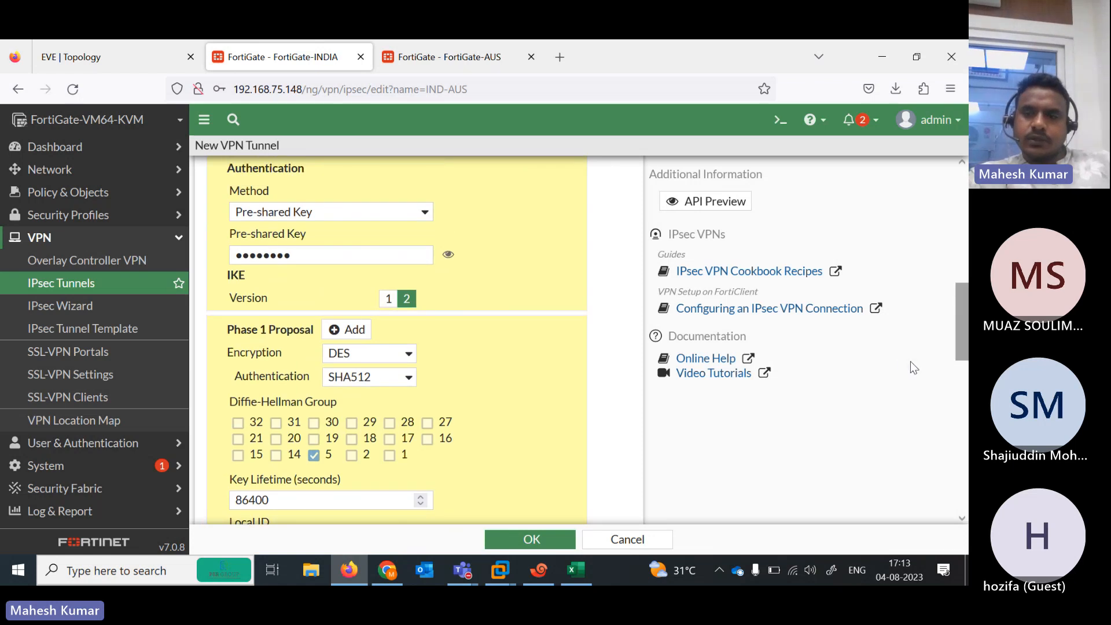
{"action": "scroll", "coordinate": [636, 324], "scroll_direction": "up", "scroll_amount": 3}
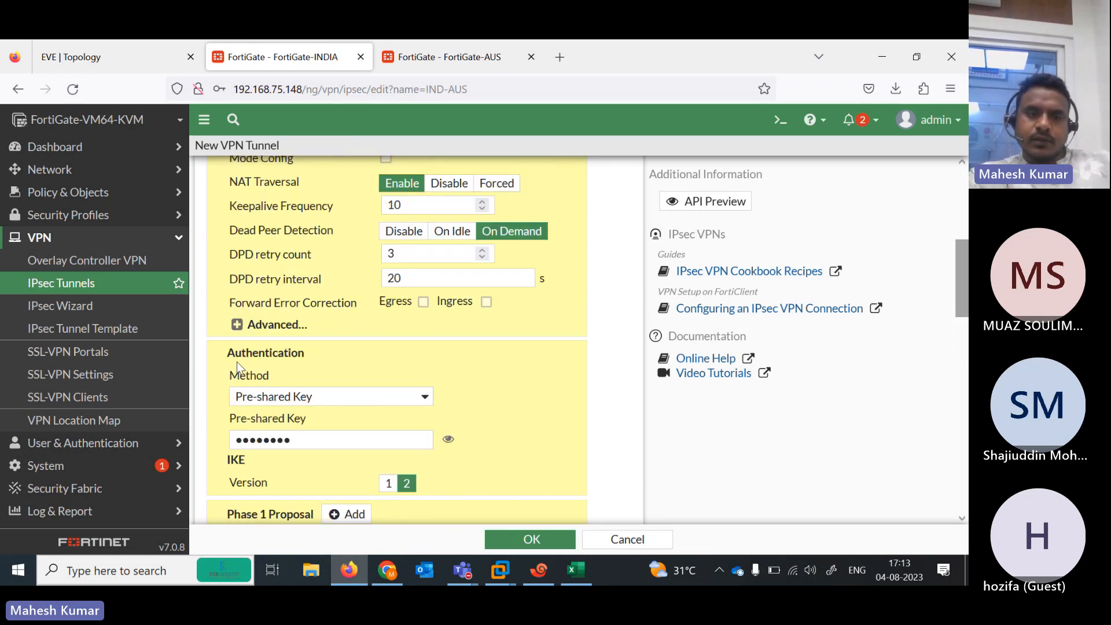
{"action": "scroll", "coordinate": [351, 364], "scroll_direction": "down", "scroll_amount": 10}
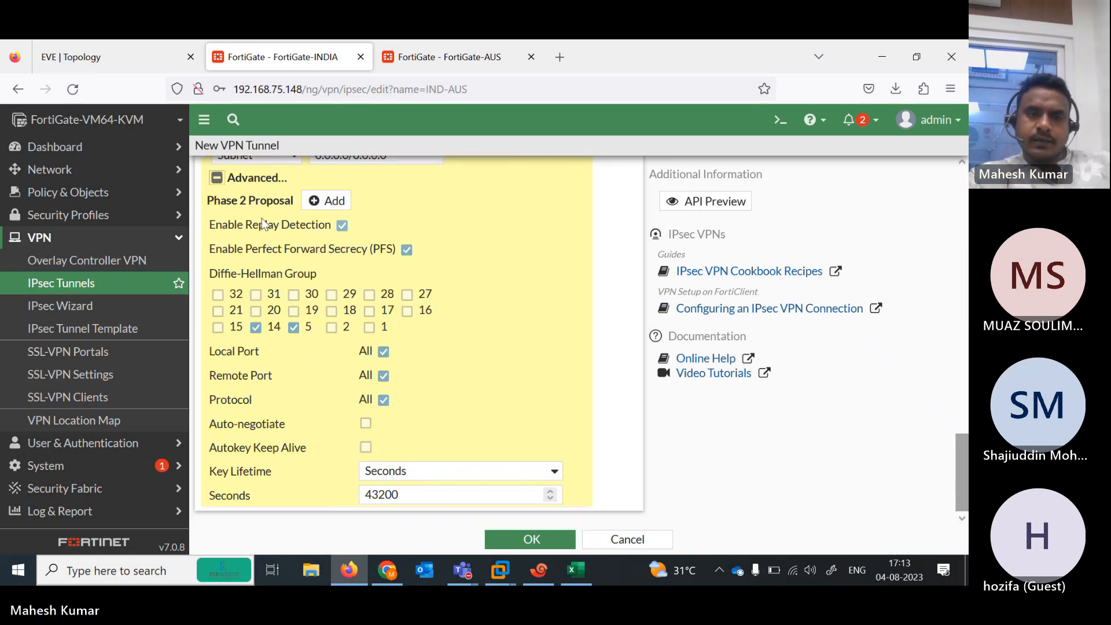
{"action": "left_click", "coordinate": [336, 205]}
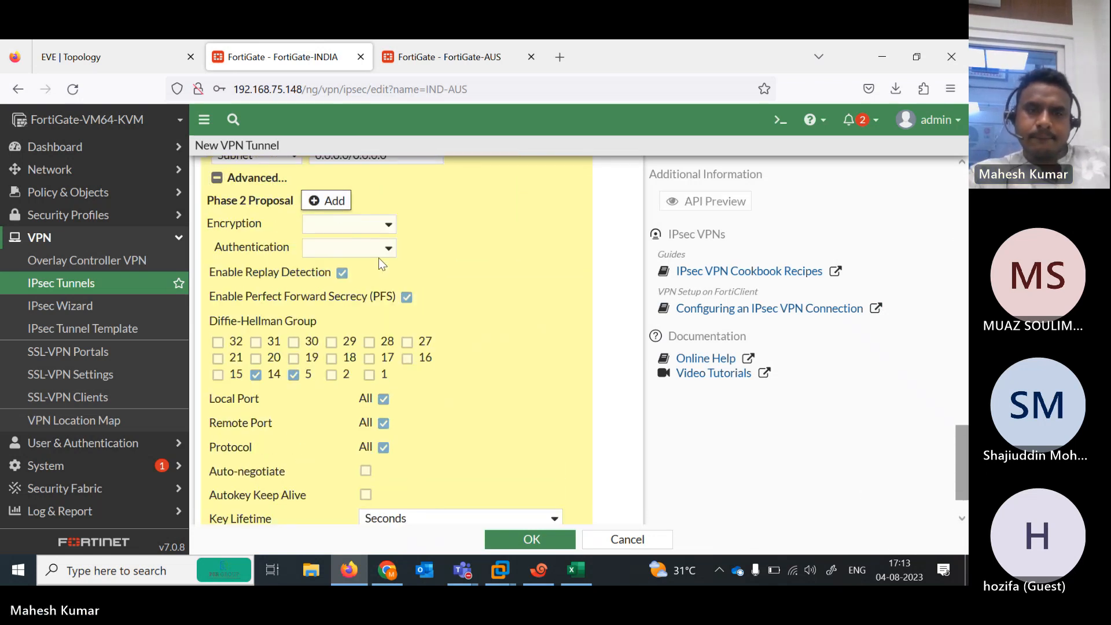
{"action": "left_click", "coordinate": [463, 571]}
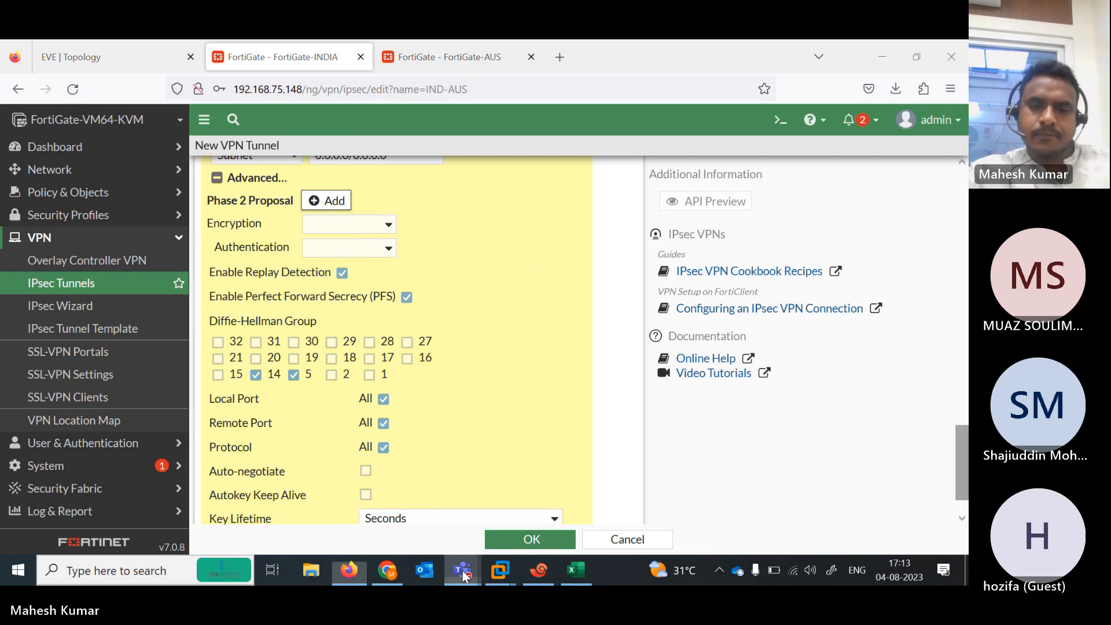
{"action": "left_click", "coordinate": [473, 517]}
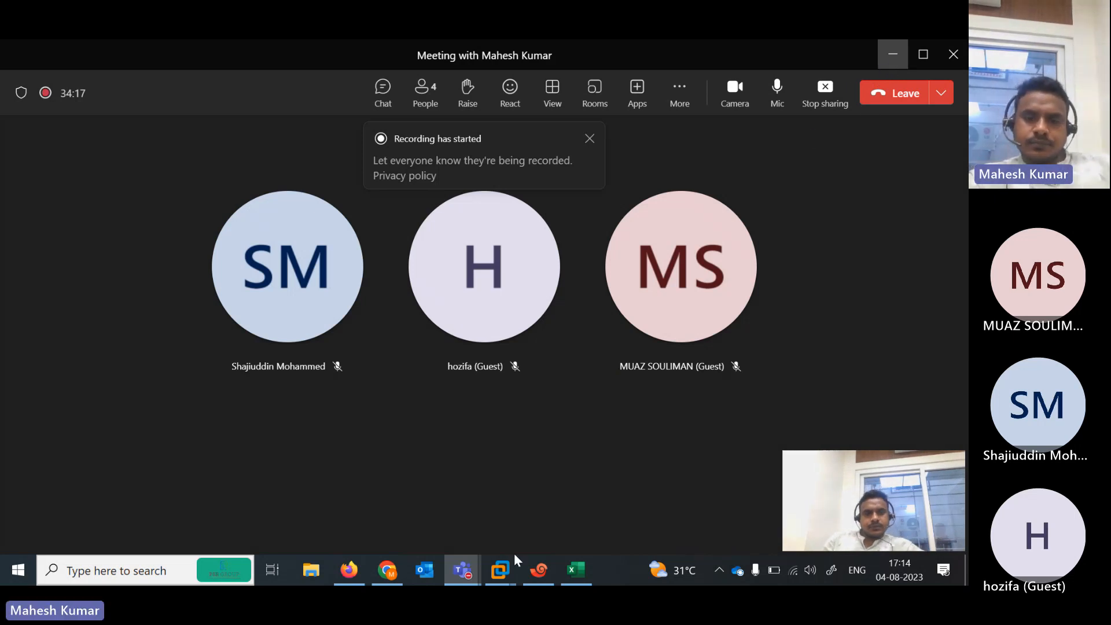
{"action": "left_click", "coordinate": [349, 570]}
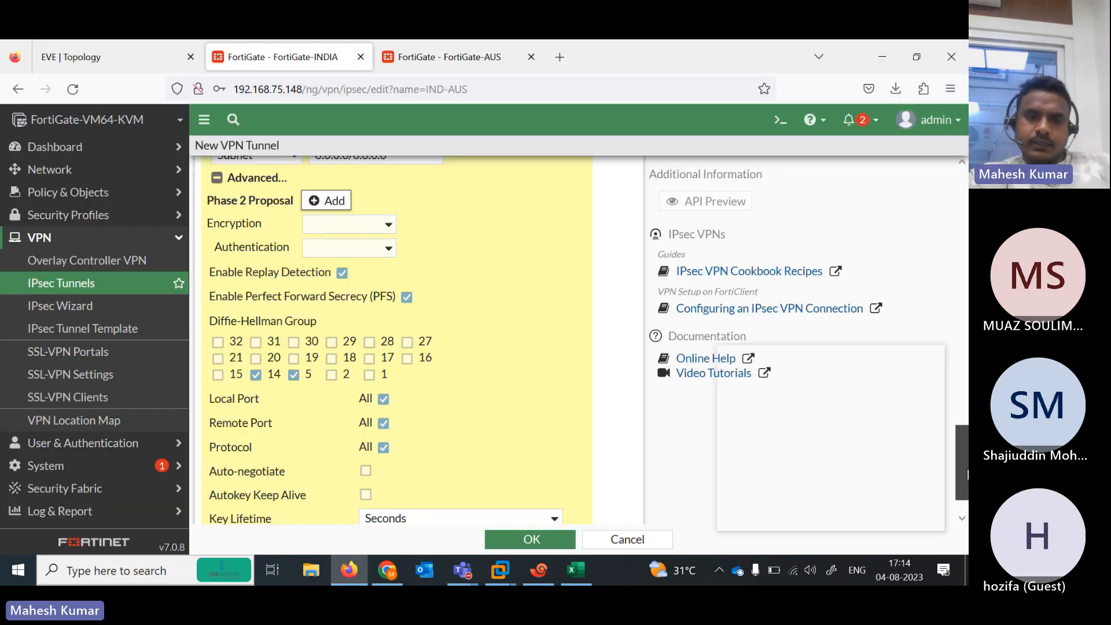
{"action": "scroll", "coordinate": [933, 385], "scroll_direction": "down", "scroll_amount": 2}
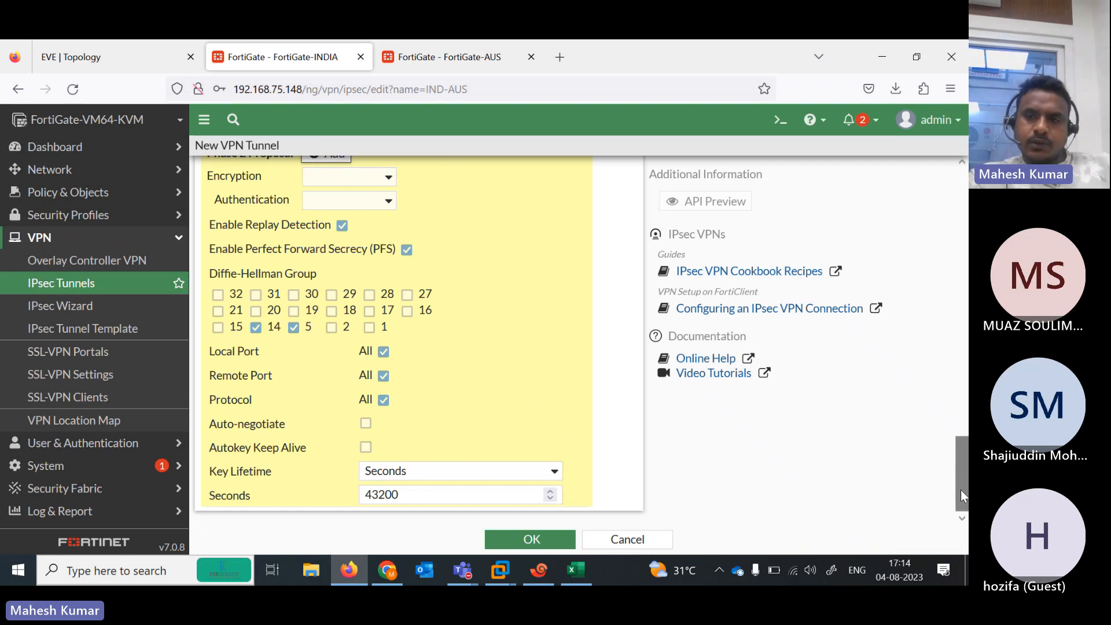
{"action": "scroll", "coordinate": [961, 491], "scroll_direction": "up", "scroll_amount": 4}
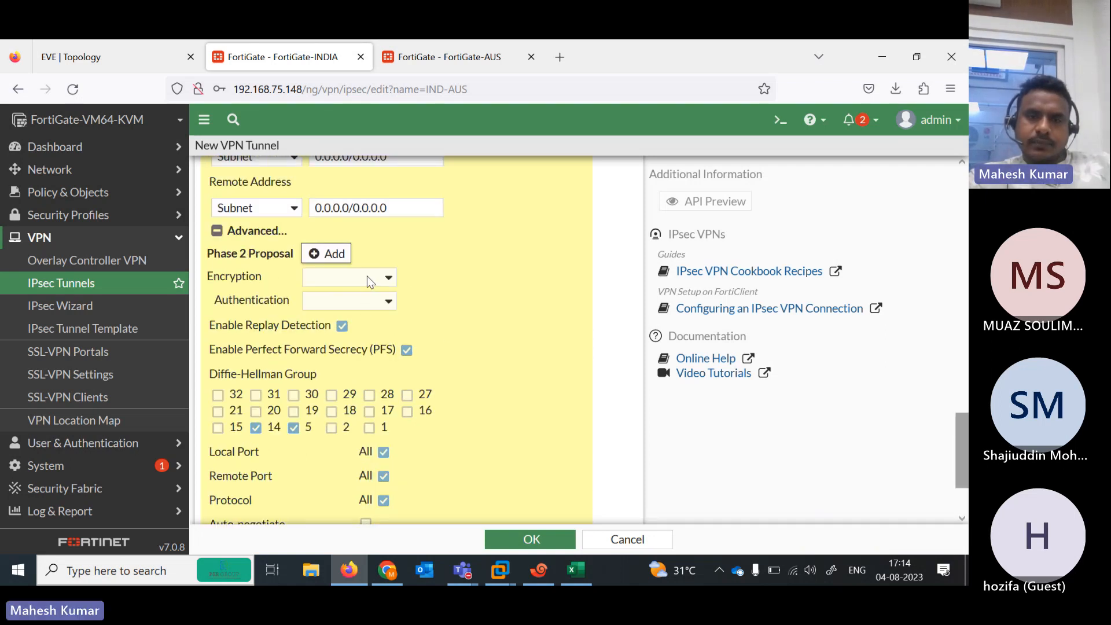
Set the Phase 2 proposal to DES/SHA512 with only DH group 5, then save the tunnel
{"action": "left_click", "coordinate": [389, 281]}
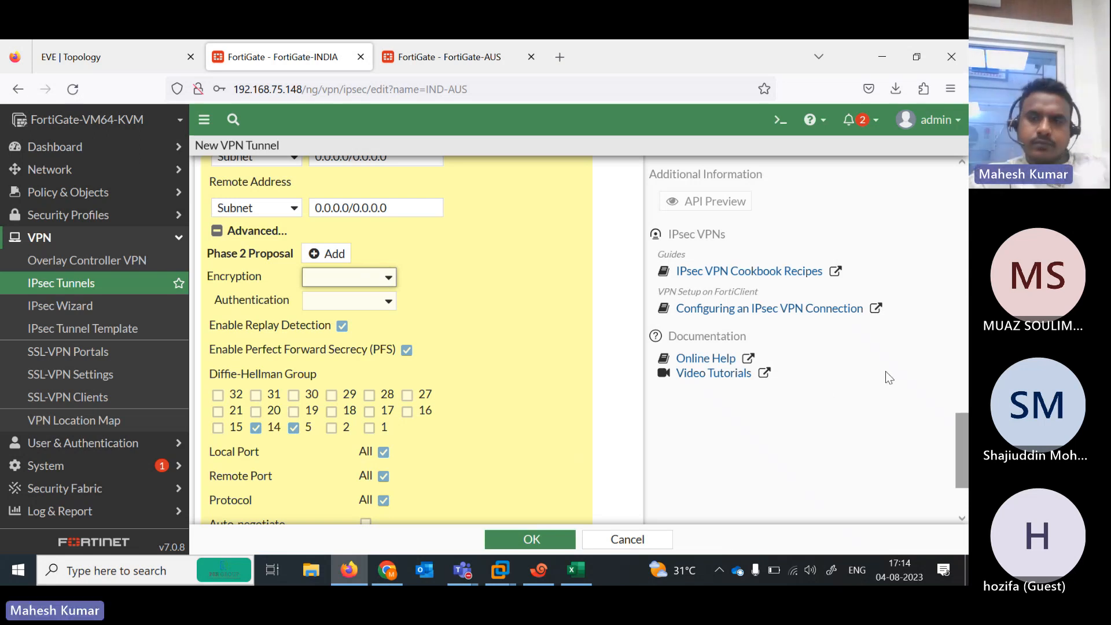
{"action": "left_click", "coordinate": [900, 365]}
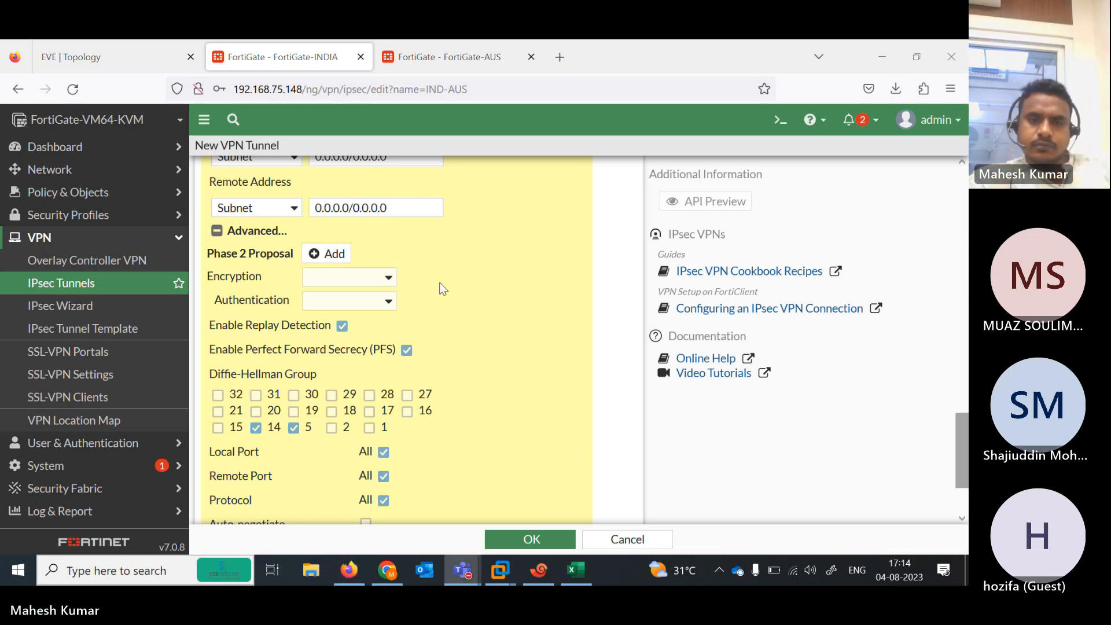
{"action": "left_click", "coordinate": [386, 282]}
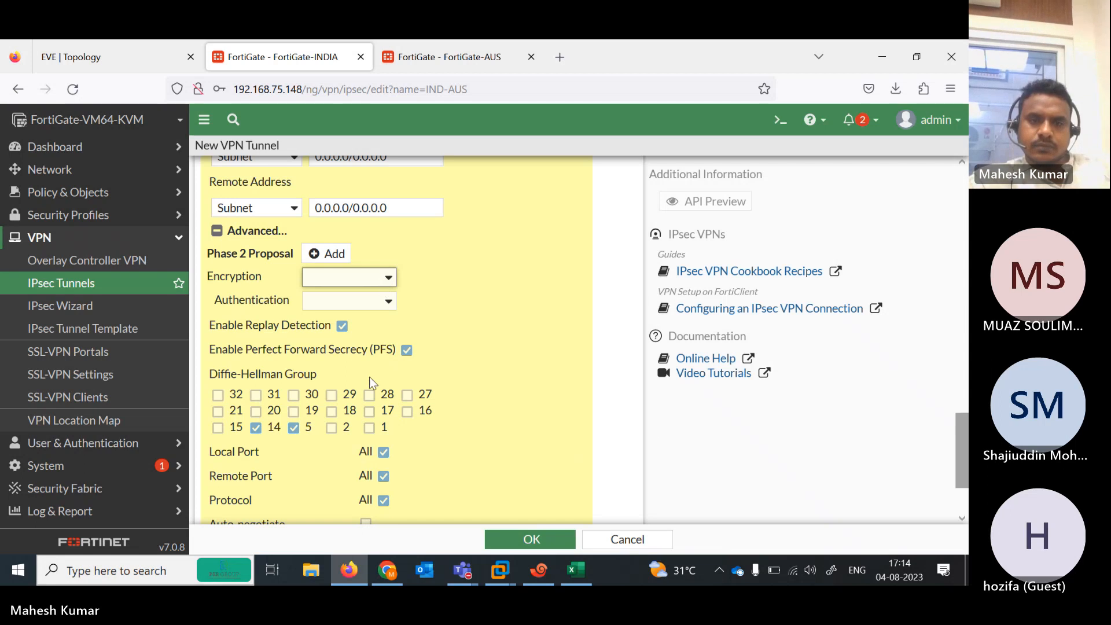
{"action": "left_click", "coordinate": [386, 282]}
{"action": "left_click", "coordinate": [349, 341]}
{"action": "left_click", "coordinate": [382, 301]}
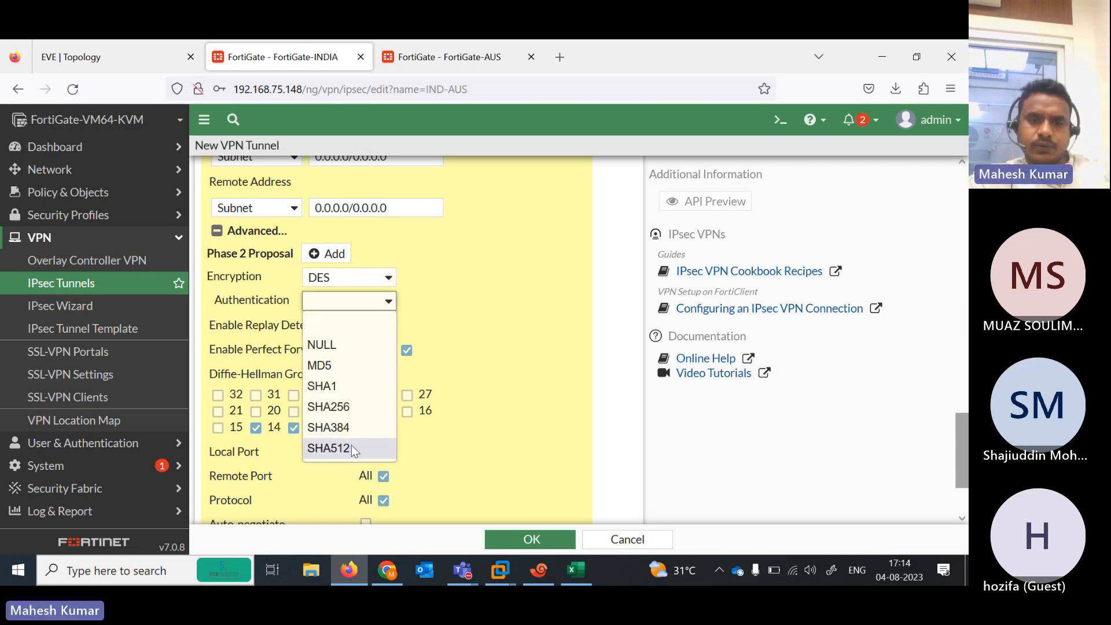
{"action": "left_click", "coordinate": [352, 448]}
{"action": "left_click", "coordinate": [256, 430]}
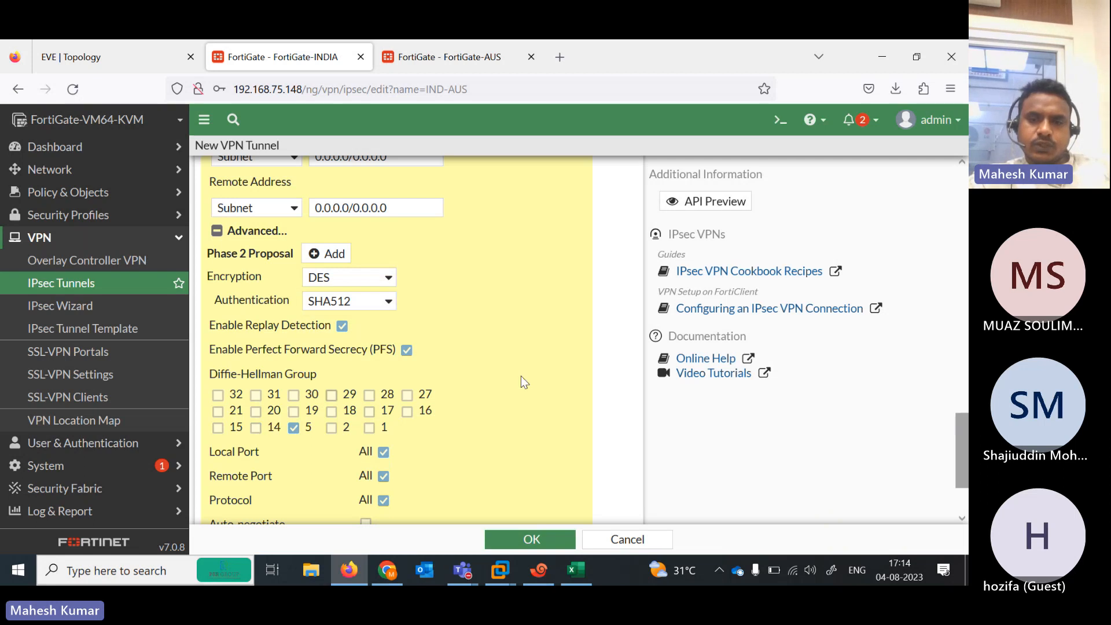
{"action": "mouse_move", "coordinate": [962, 451]}
{"action": "left_mouse_down"}
{"action": "mouse_move", "coordinate": [962, 255]}
{"action": "mouse_move", "coordinate": [962, 473]}
{"action": "left_mouse_up"}
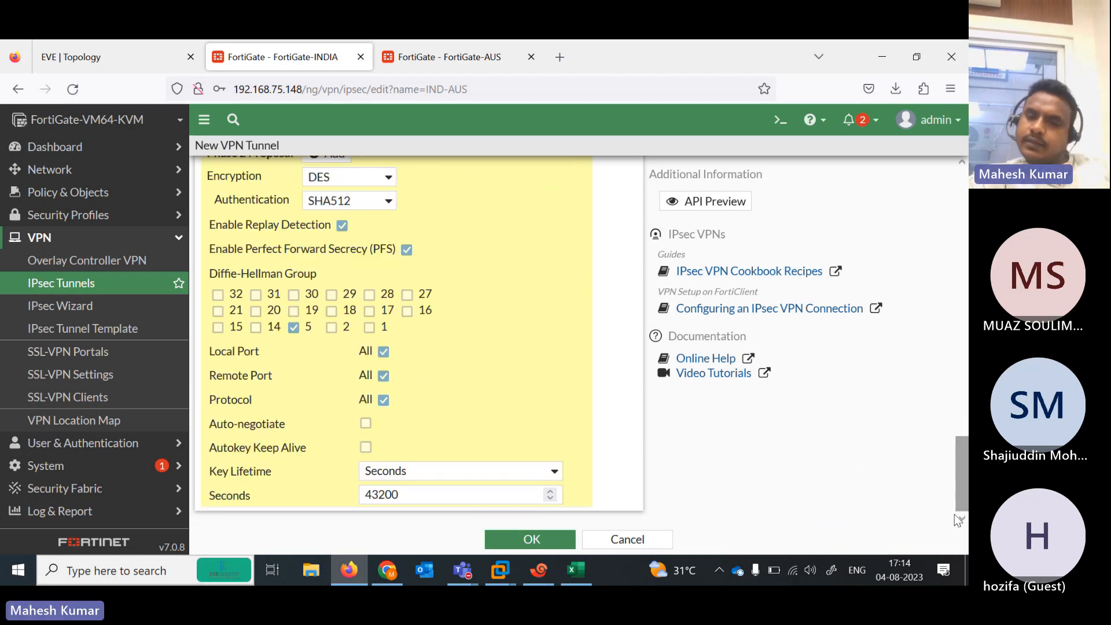
{"action": "left_click", "coordinate": [531, 539]}
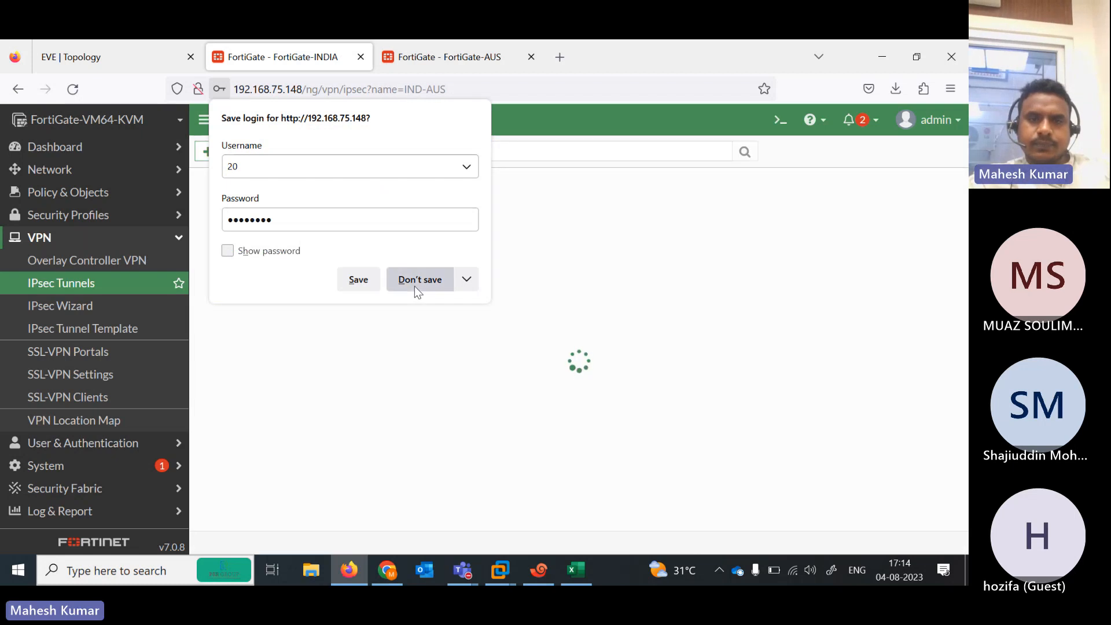
Decline Firefox's login save, then start a Custom tunnel named AUS-IND on FortiGate-AUS
{"action": "left_click", "coordinate": [418, 280]}
{"action": "left_click", "coordinate": [425, 58]}
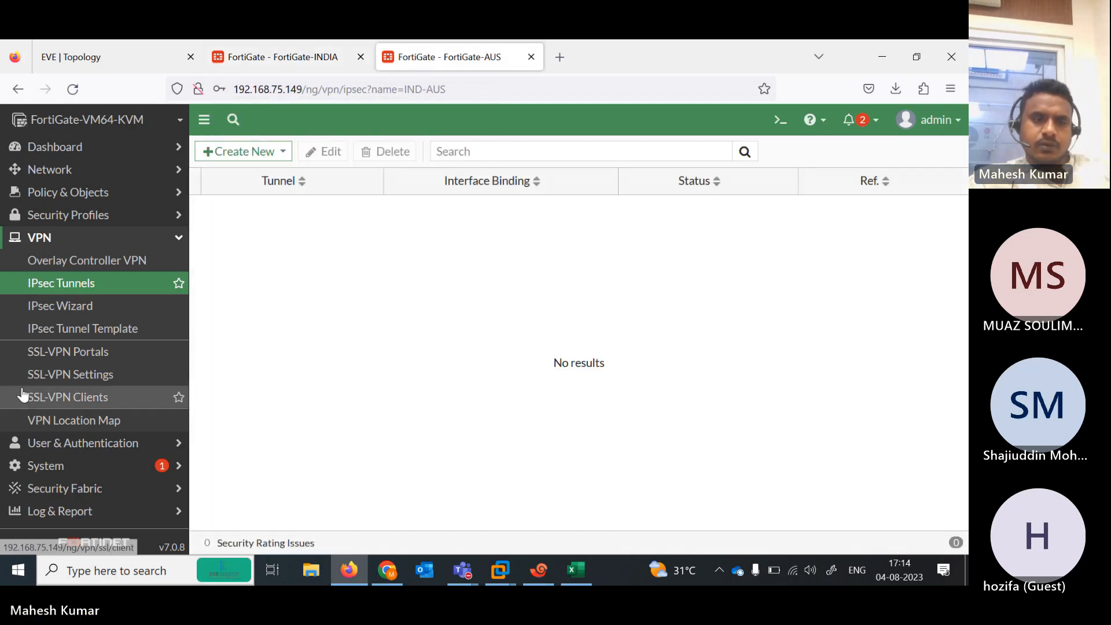
{"action": "left_click", "coordinate": [69, 314]}
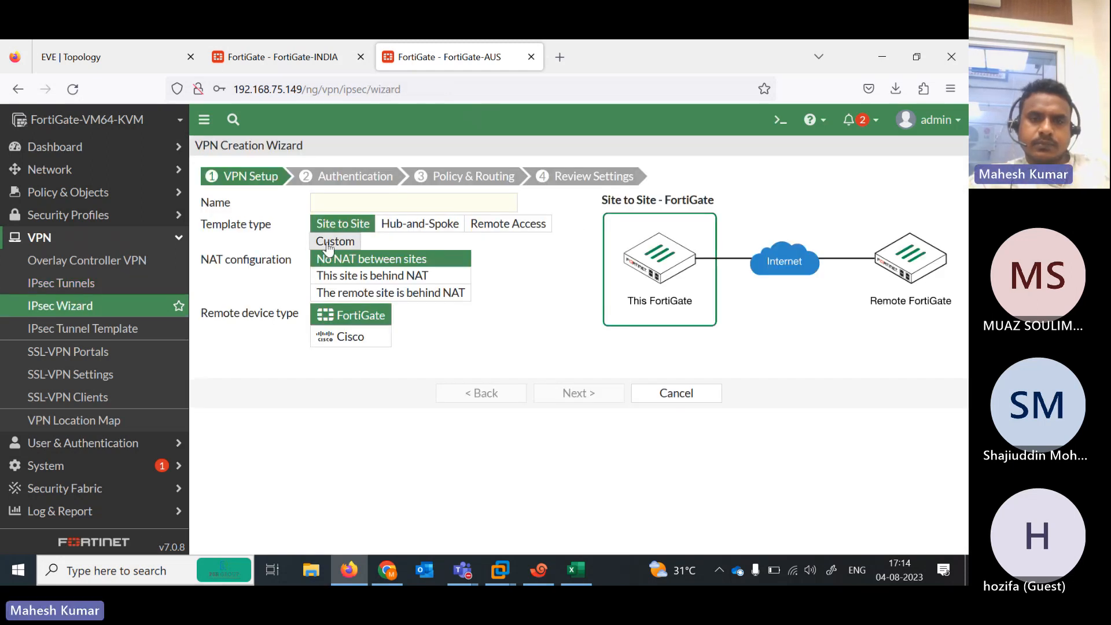
{"action": "left_click", "coordinate": [343, 239]}
{"action": "left_click", "coordinate": [366, 206]}
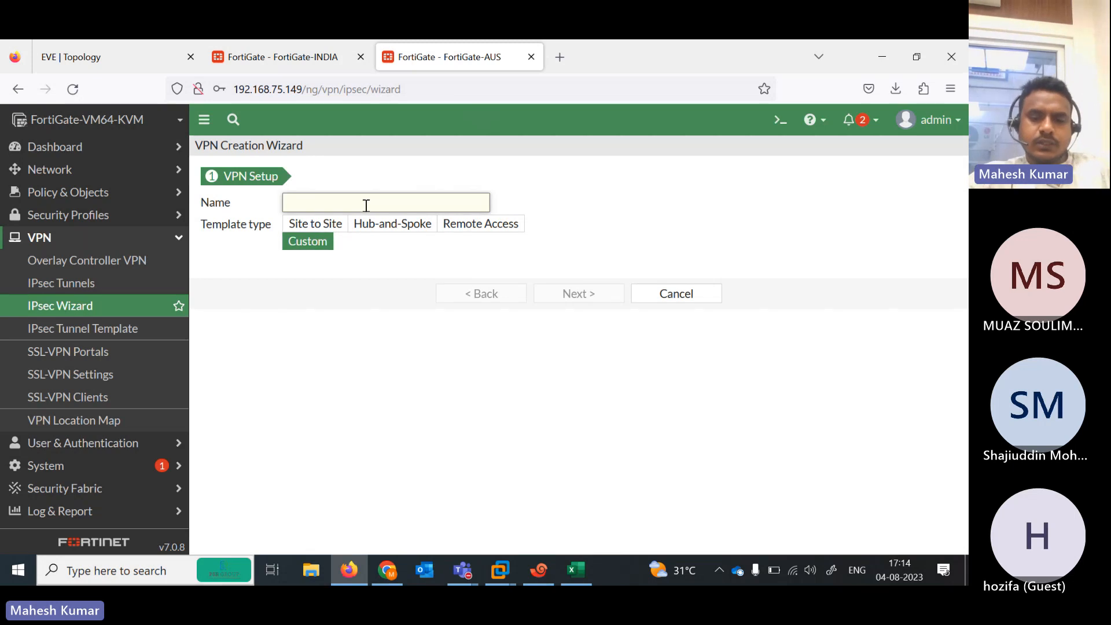
{"action": "type", "text": "AUS-IND"}
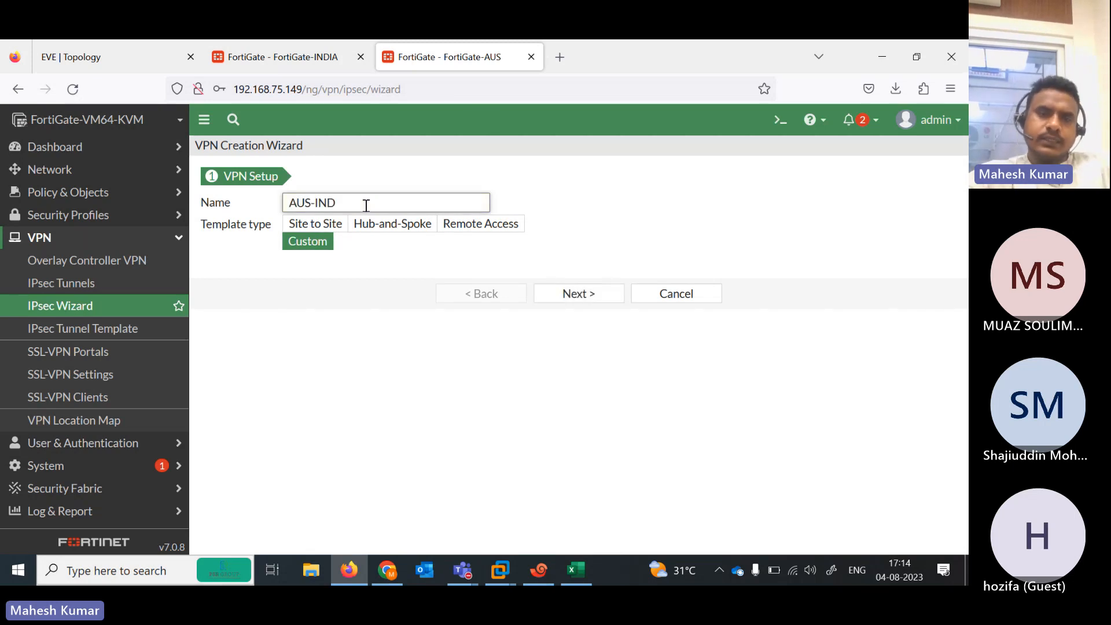
{"action": "left_click", "coordinate": [578, 296]}
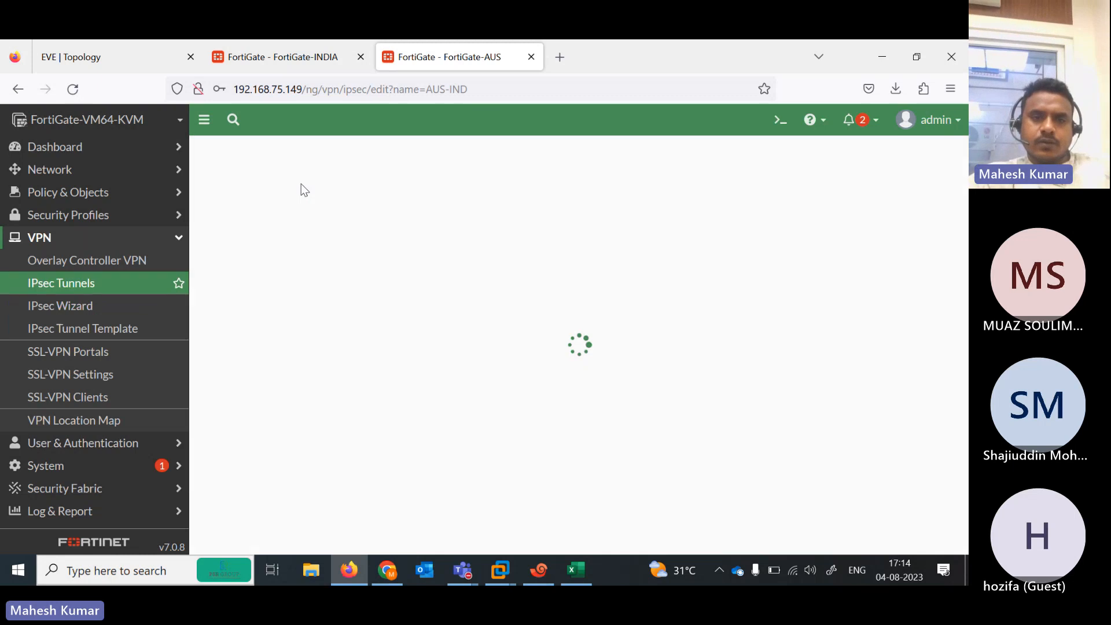
{"action": "left_click", "coordinate": [108, 60]}
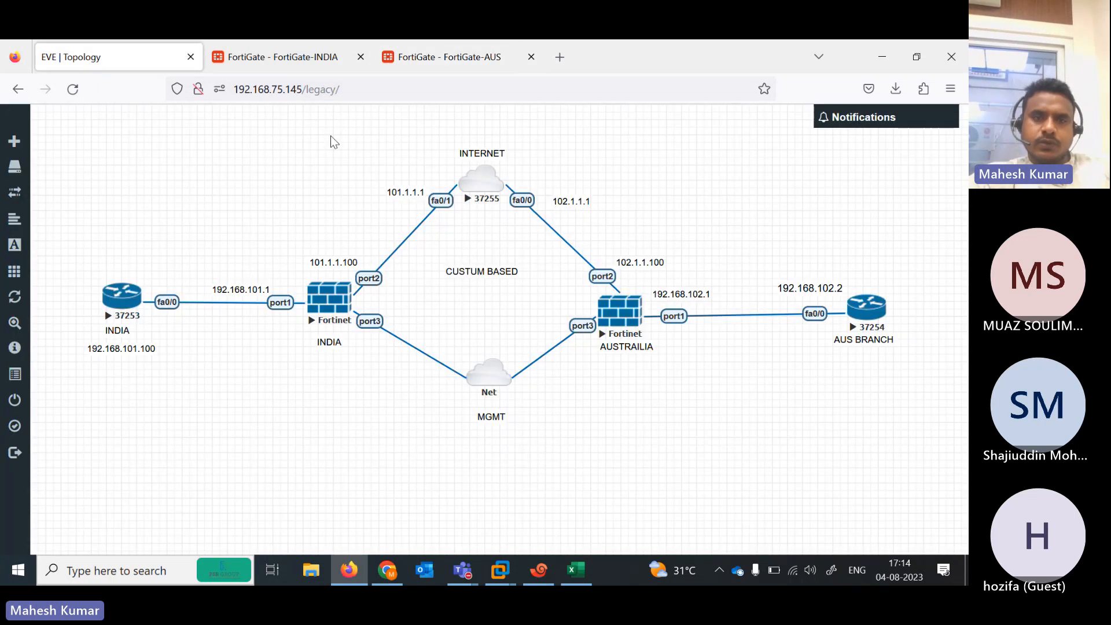
Set the AUS-IND remote gateway to 101.1.1.100 and its interface to port2
{"action": "left_click", "coordinate": [431, 57]}
{"action": "left_click", "coordinate": [322, 360]}
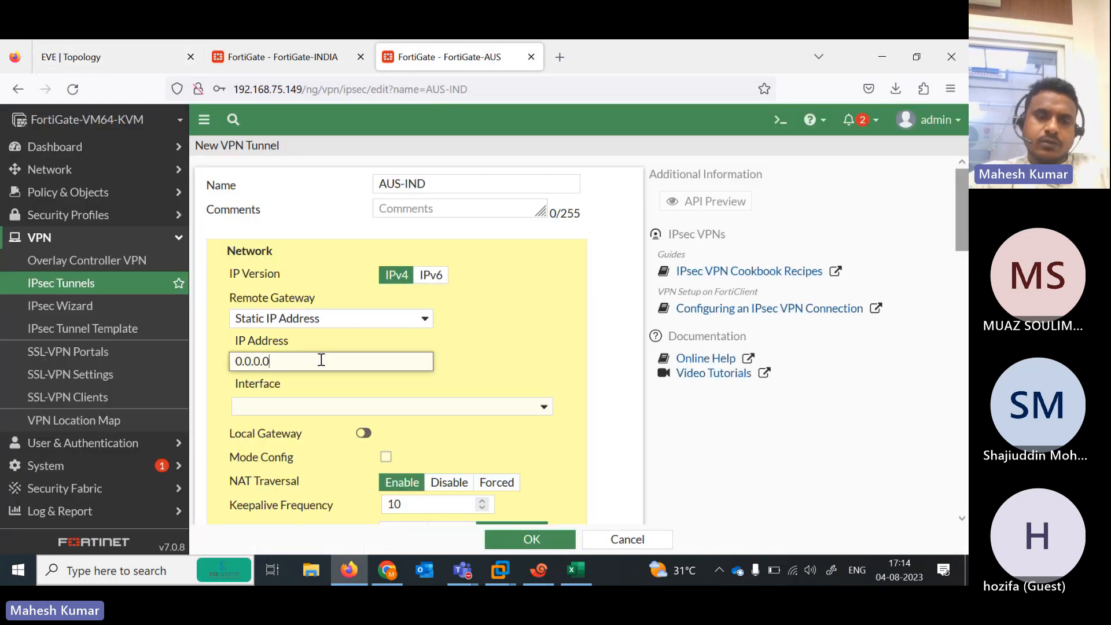
{"action": "key", "text": "ctrl+a"}
{"action": "type", "text": "101.1.1.100"}
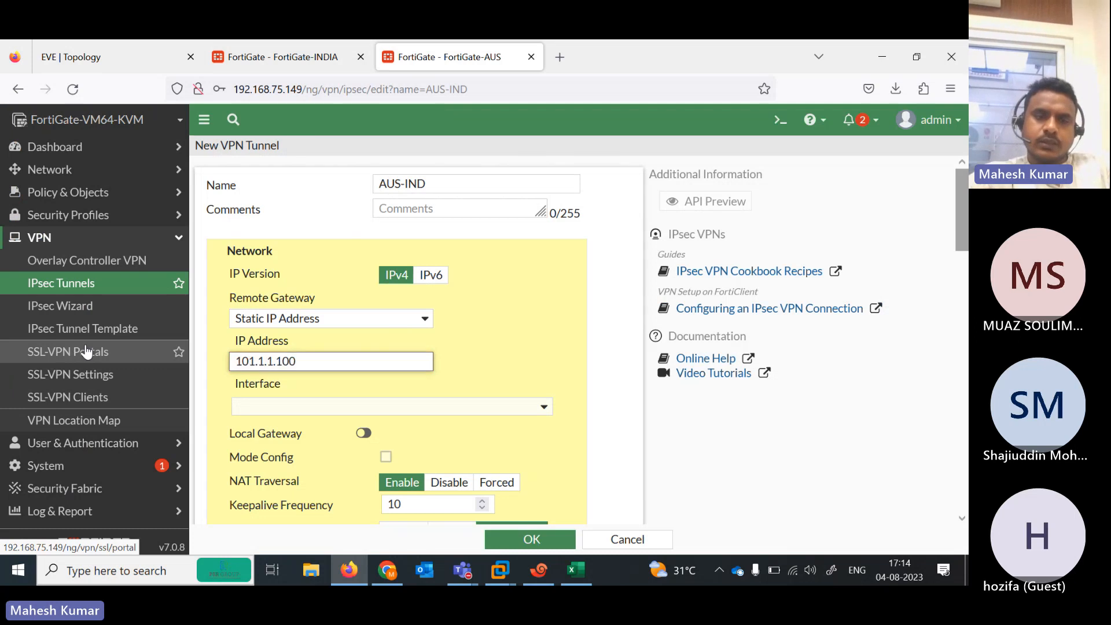
{"action": "left_click", "coordinate": [453, 408]}
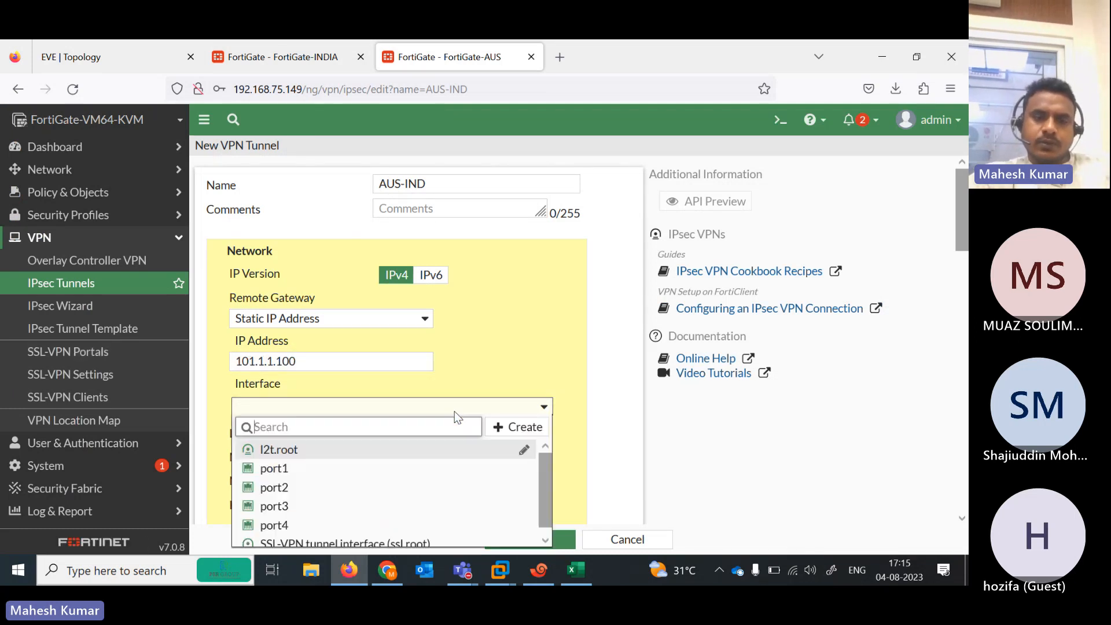
{"action": "left_click", "coordinate": [277, 488]}
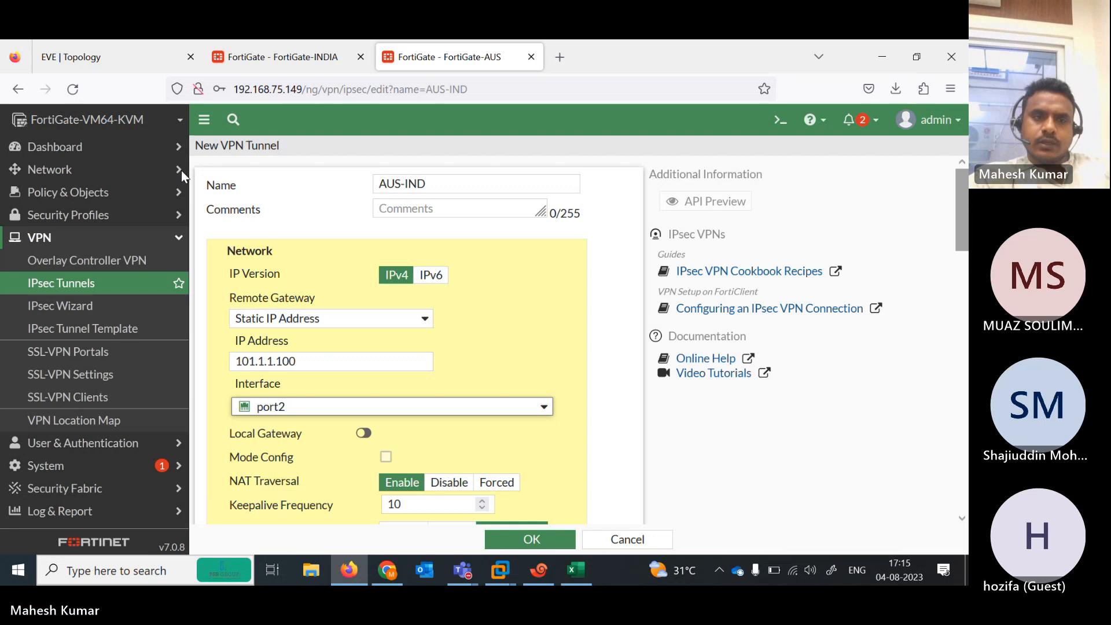
{"action": "left_click", "coordinate": [144, 51]}
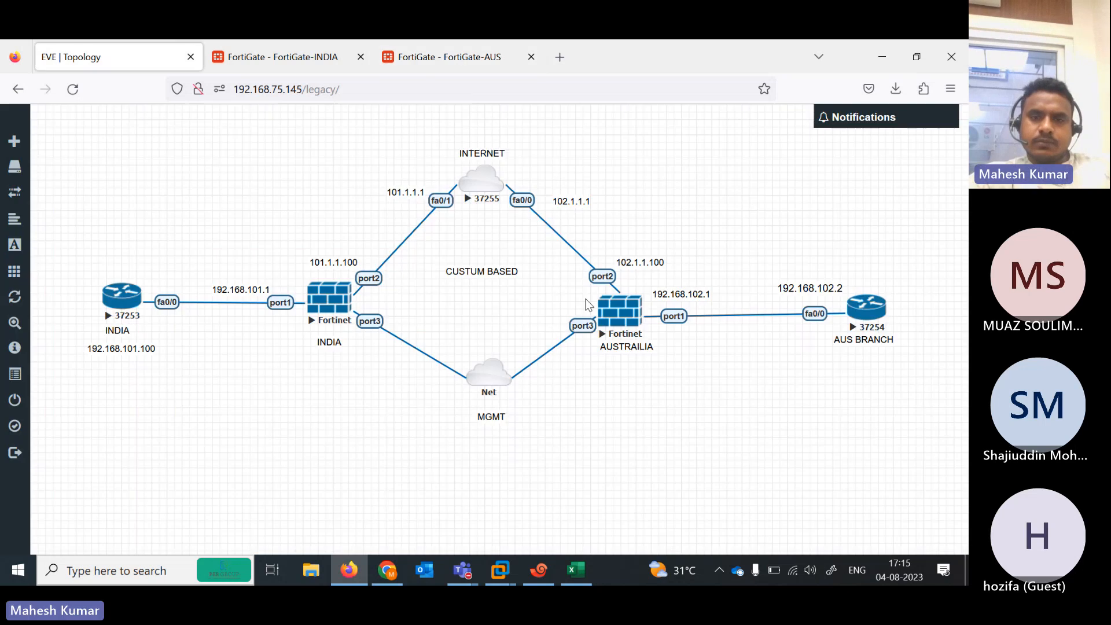
{"action": "left_click", "coordinate": [419, 70]}
Enter the AUS-IND pre-shared key and switch the tunnel to IKE version 2
{"action": "scroll", "coordinate": [968, 302], "scroll_direction": "down", "scroll_amount": 5}
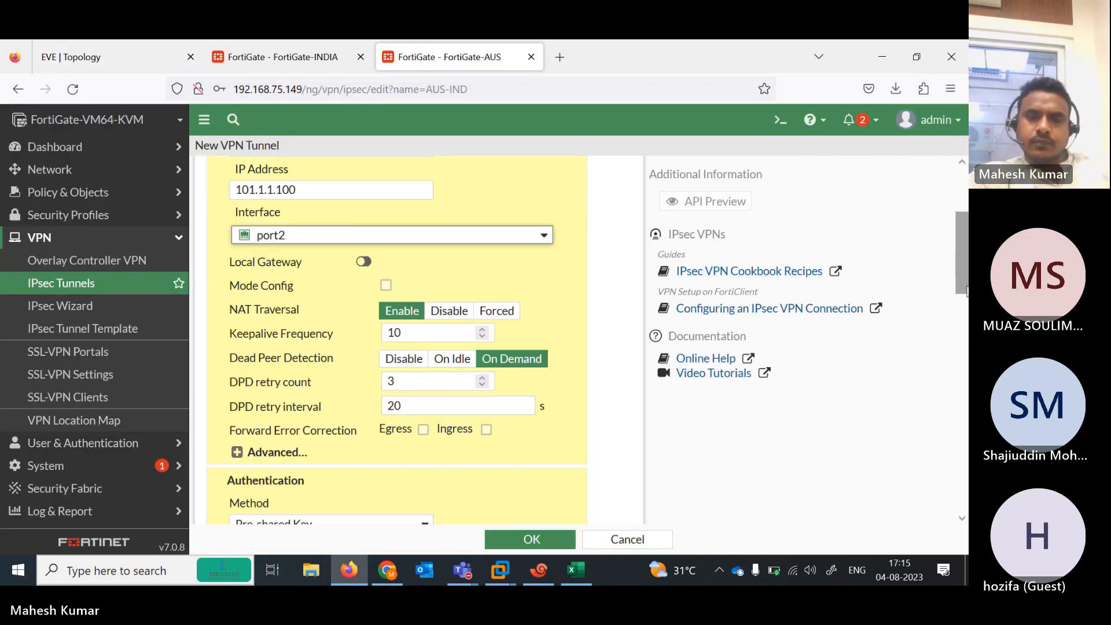
{"action": "scroll", "coordinate": [967, 302], "scroll_direction": "down", "scroll_amount": 2}
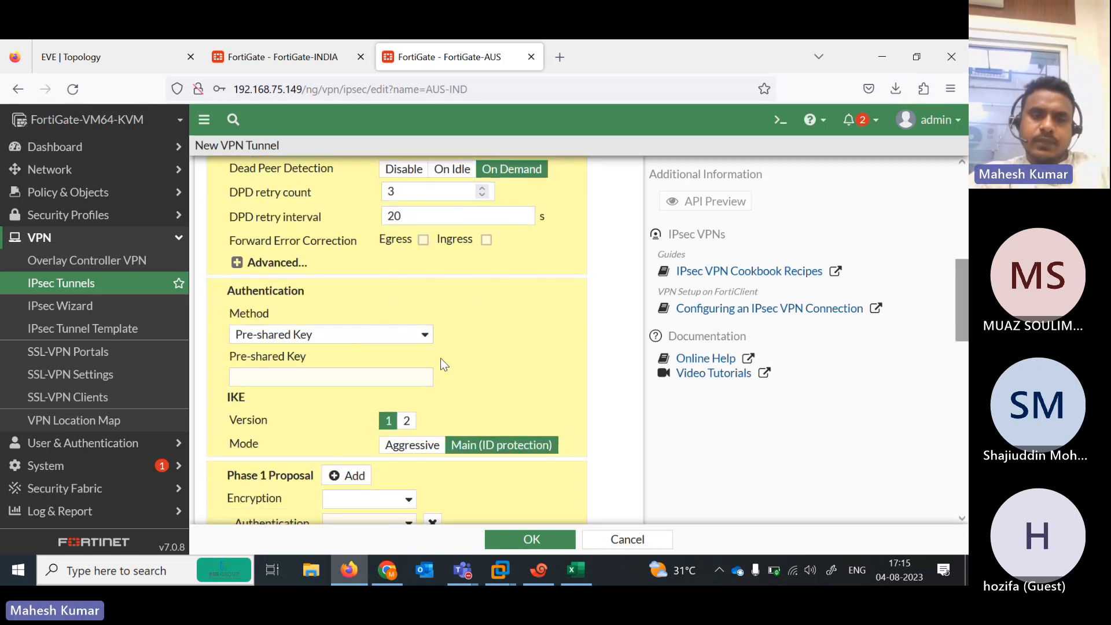
{"action": "left_click", "coordinate": [402, 374]}
{"action": "type", "text": "•••"}
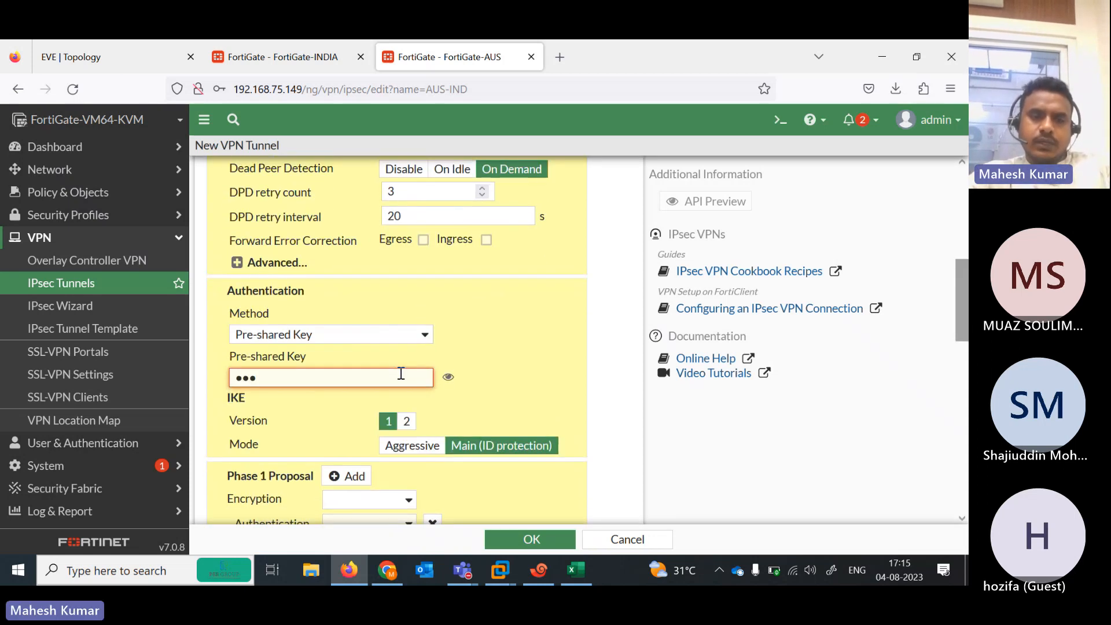
{"action": "key", "text": "BackSpace"}
{"action": "key", "text": "BackSpace"}
{"action": "key", "text": "BackSpace"}
{"action": "type", "text": "••••••••"}
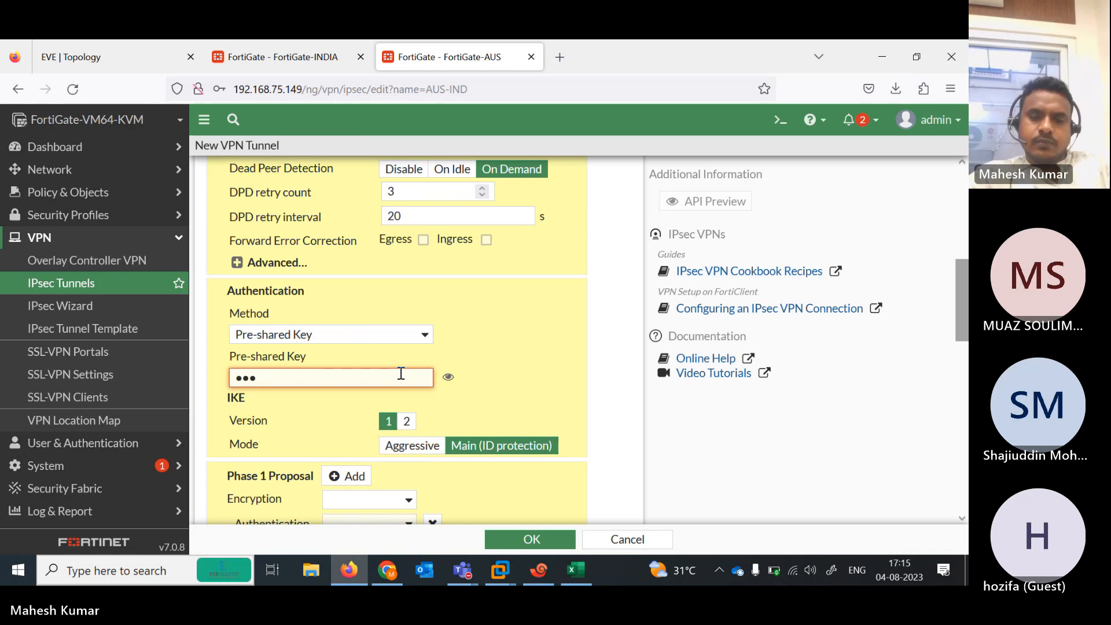
{"action": "left_click", "coordinate": [406, 421]}
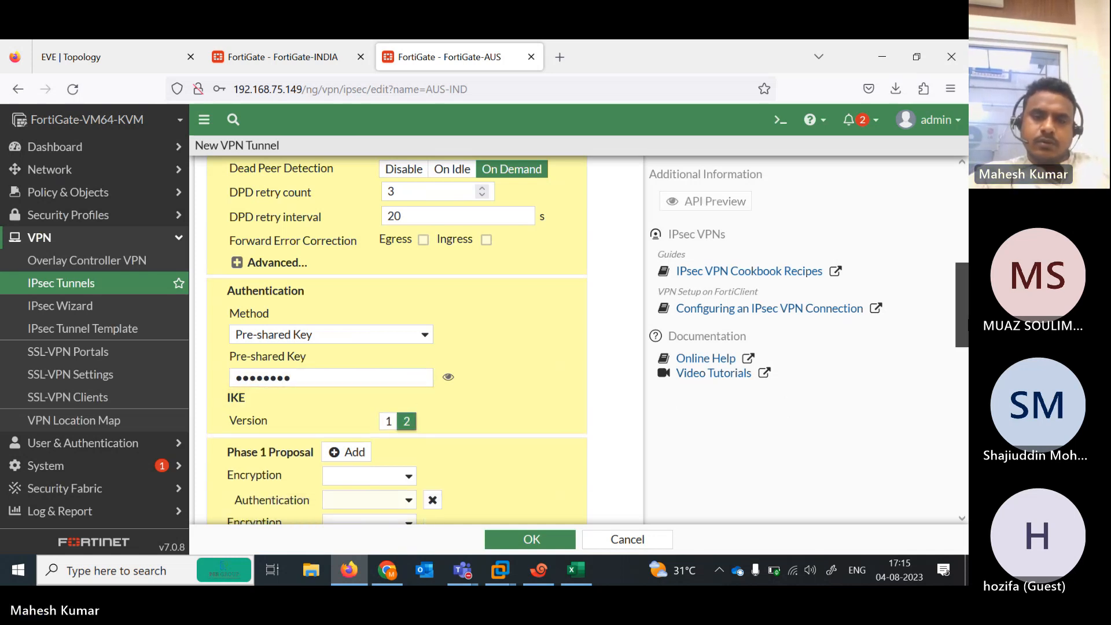
Make AUS-IND's Phase 1 proposal DES/SHA512 and delete the three extra proposal rows
{"action": "scroll", "coordinate": [412, 259], "scroll_direction": "down", "scroll_amount": 3}
{"action": "left_click", "coordinate": [405, 272]}
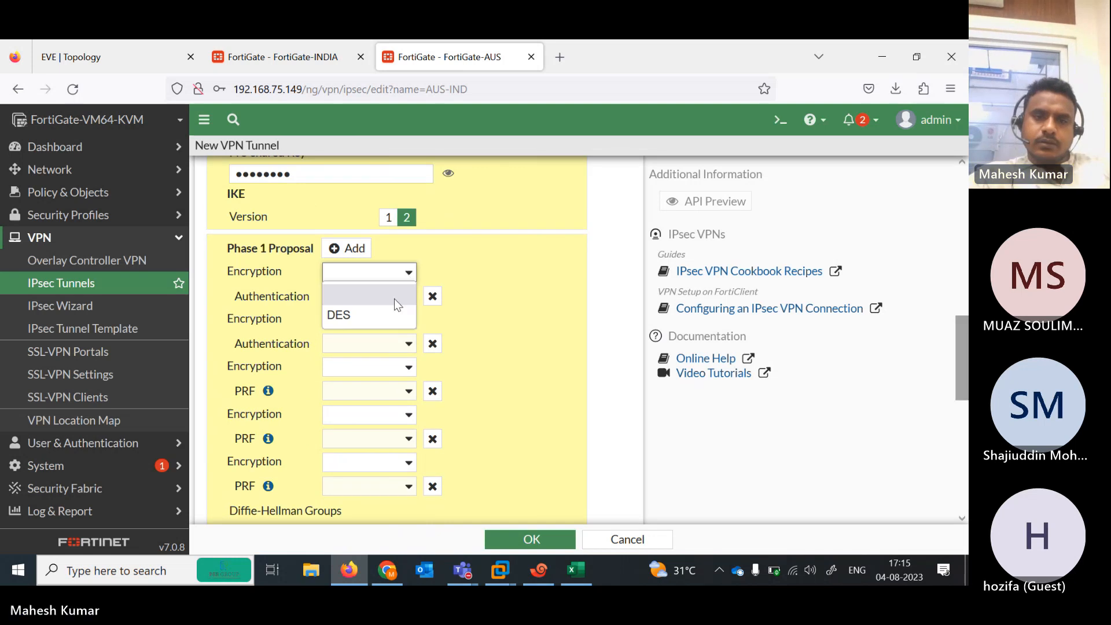
{"action": "left_click", "coordinate": [387, 314]}
{"action": "left_click", "coordinate": [388, 296]}
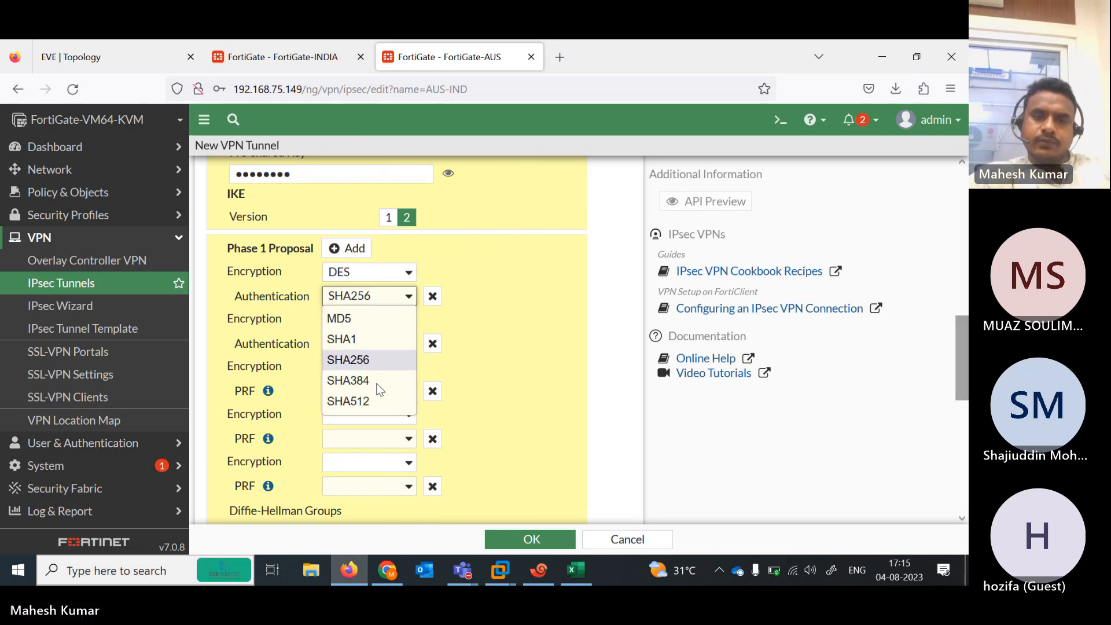
{"action": "left_click", "coordinate": [377, 400]}
{"action": "left_click", "coordinate": [432, 345]}
{"action": "left_click", "coordinate": [433, 345]}
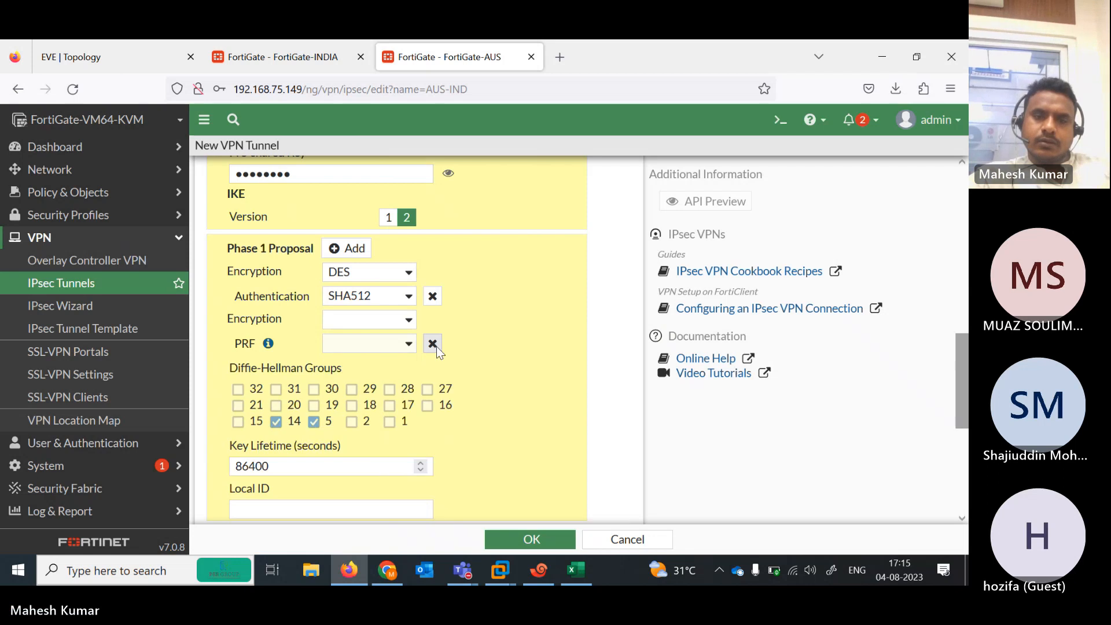
{"action": "left_click", "coordinate": [433, 345]}
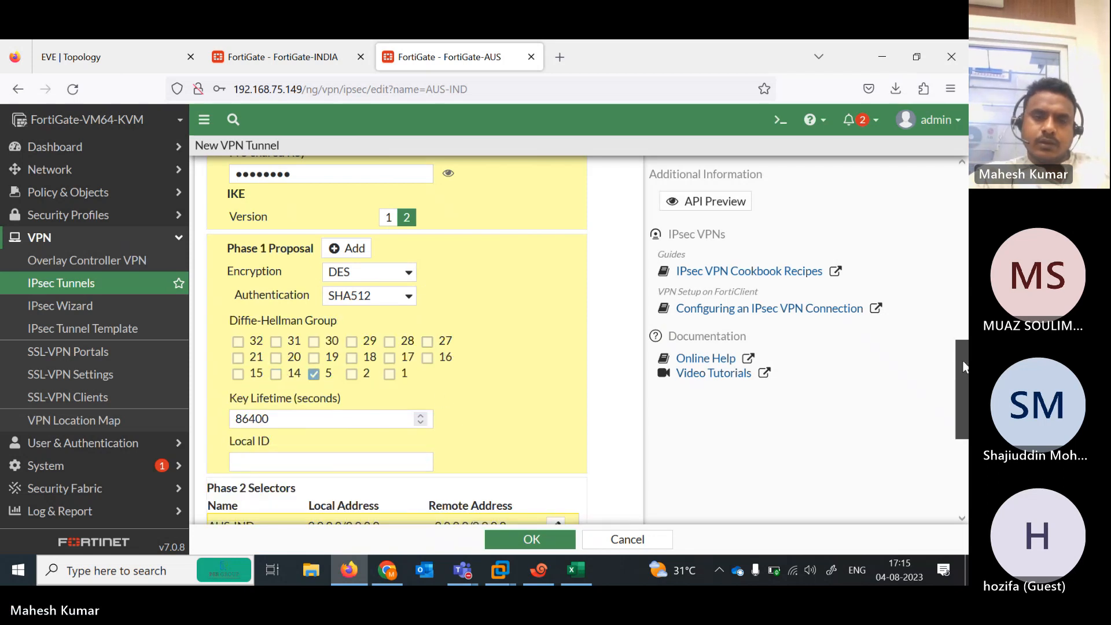
{"action": "scroll", "coordinate": [966, 347], "scroll_direction": "down", "scroll_amount": 3}
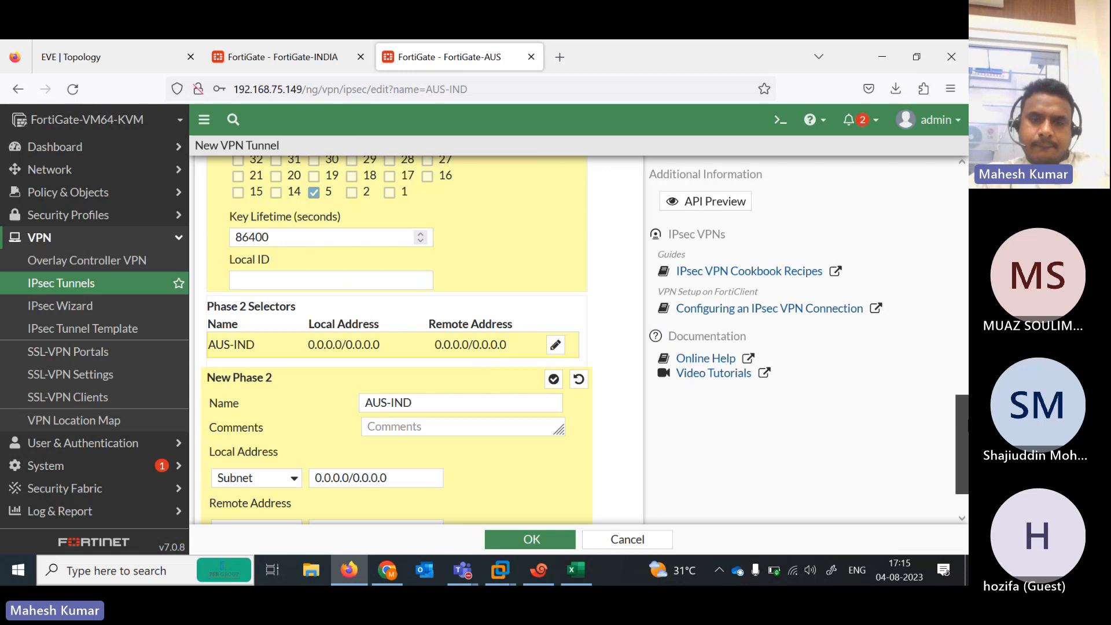
In AUS-IND's advanced Phase 2 settings, add a DES encryption / SHA512 authentication proposal
{"action": "scroll", "coordinate": [961, 440], "scroll_direction": "down", "scroll_amount": 1}
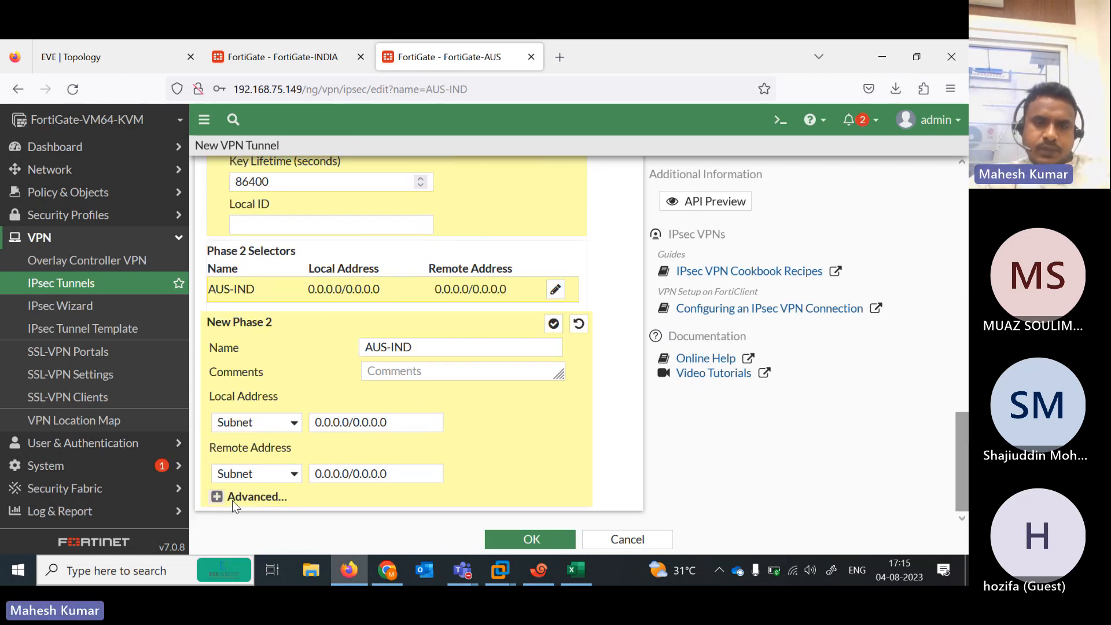
{"action": "left_click", "coordinate": [216, 497]}
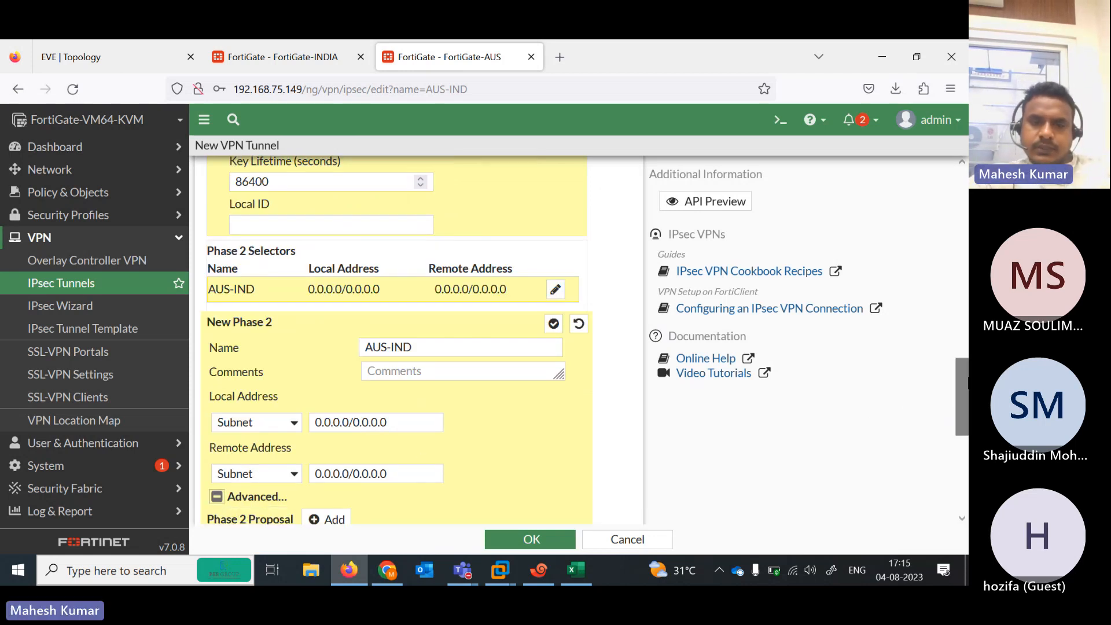
{"action": "scroll", "coordinate": [962, 399], "scroll_direction": "down", "scroll_amount": 1}
{"action": "scroll", "coordinate": [294, 350], "scroll_direction": "down", "scroll_amount": 4}
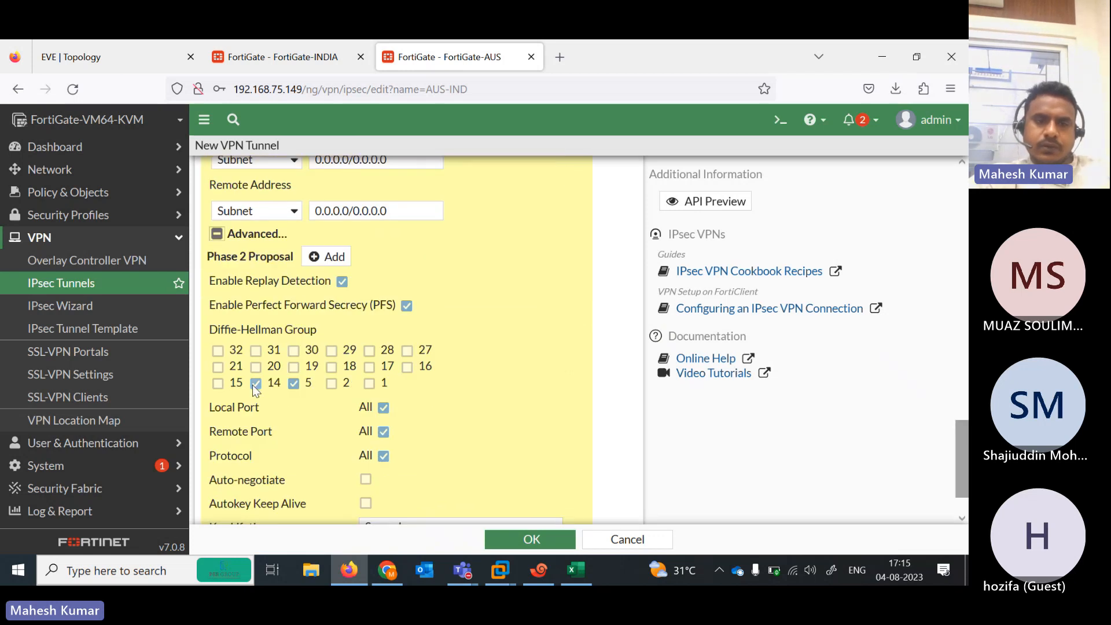
{"action": "left_click", "coordinate": [327, 256]}
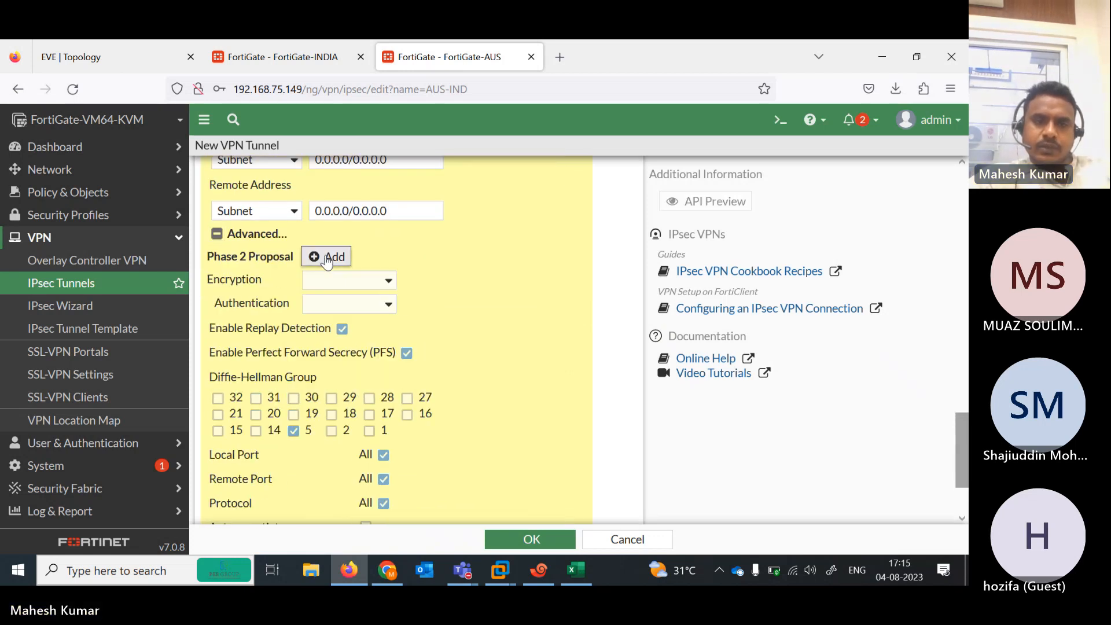
{"action": "left_click", "coordinate": [390, 280]}
{"action": "left_click", "coordinate": [354, 344]}
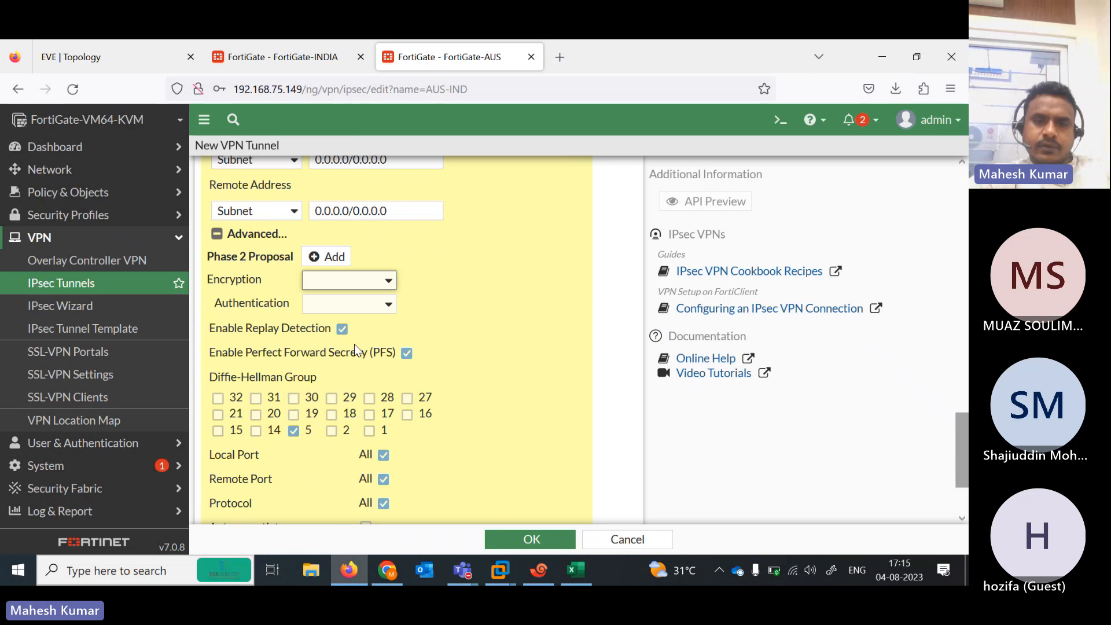
{"action": "left_click", "coordinate": [377, 308]}
{"action": "left_click", "coordinate": [338, 456]}
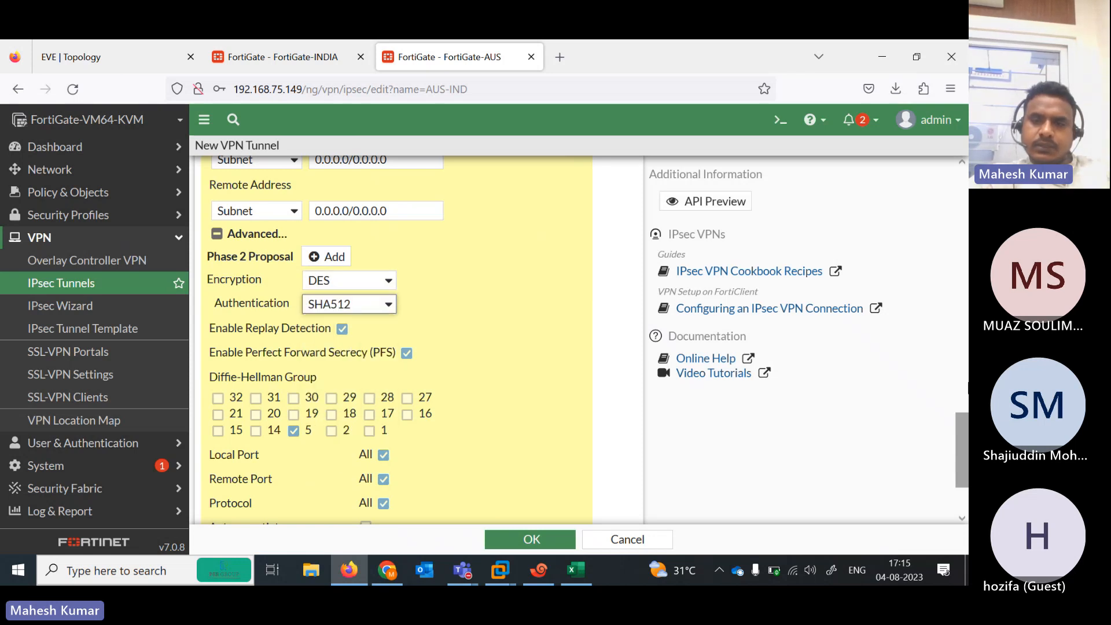
{"action": "scroll", "coordinate": [523, 491], "scroll_direction": "down", "scroll_amount": 3}
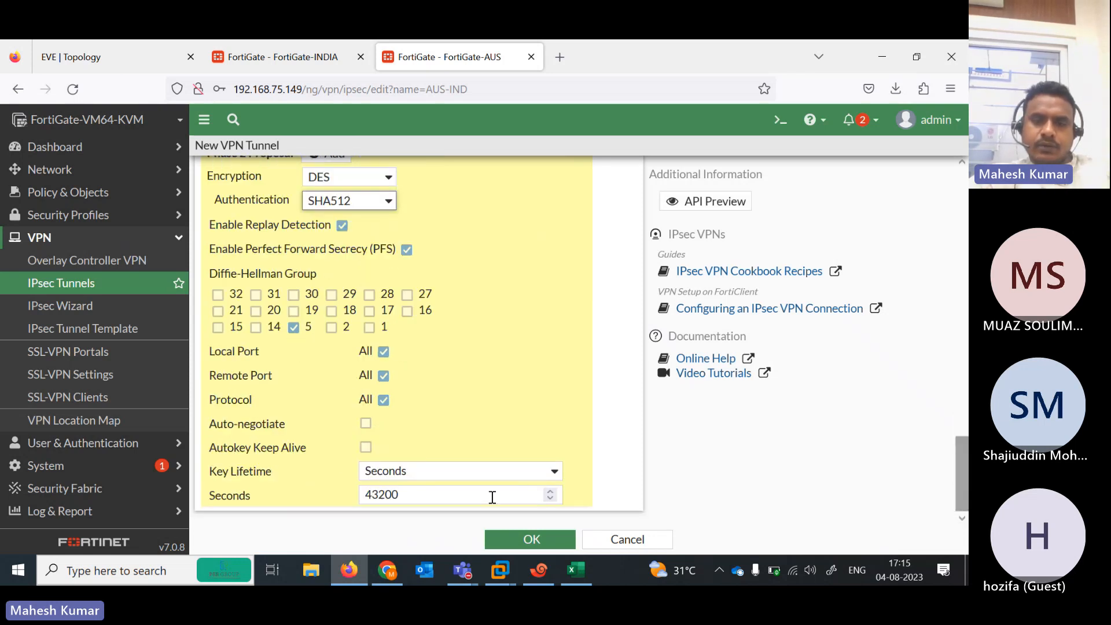
Create the AUS-IND tunnel and decline Firefox's offer to save the login
{"action": "left_click", "coordinate": [532, 541]}
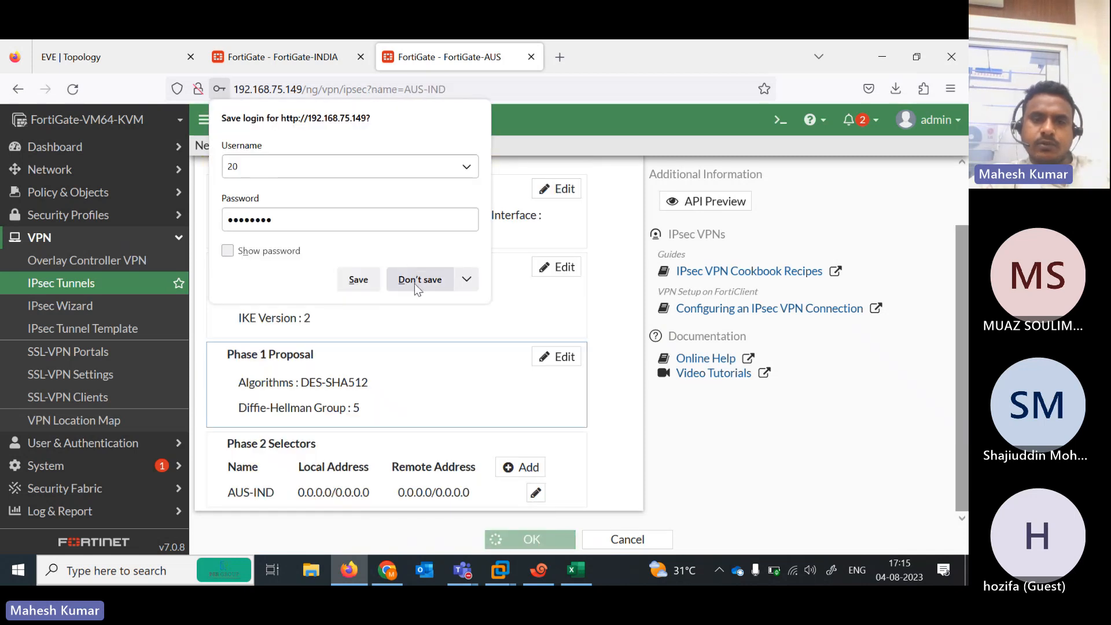
{"action": "left_click", "coordinate": [415, 283]}
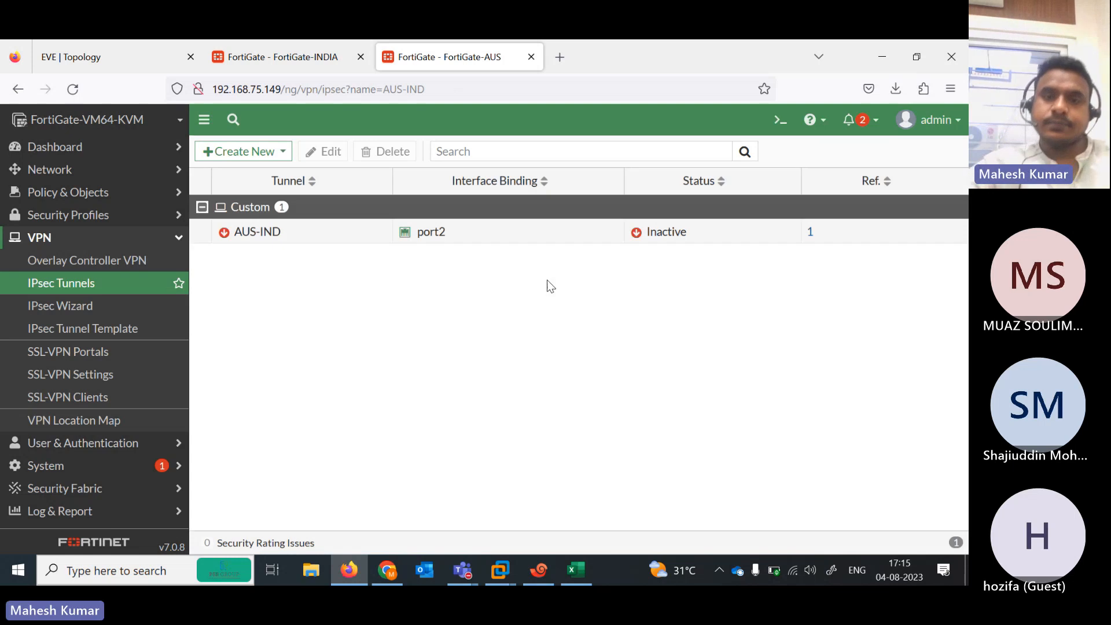
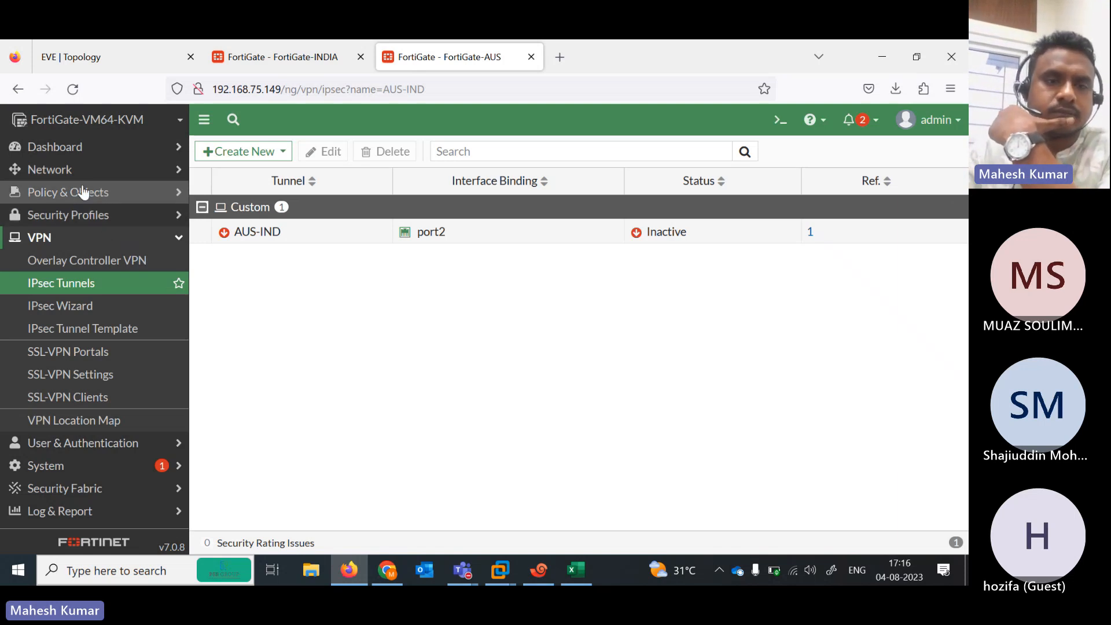
On FortiGate-AUS, open Static Routes and start a new route via the AUS-IND tunnel
{"action": "left_click", "coordinate": [118, 195]}
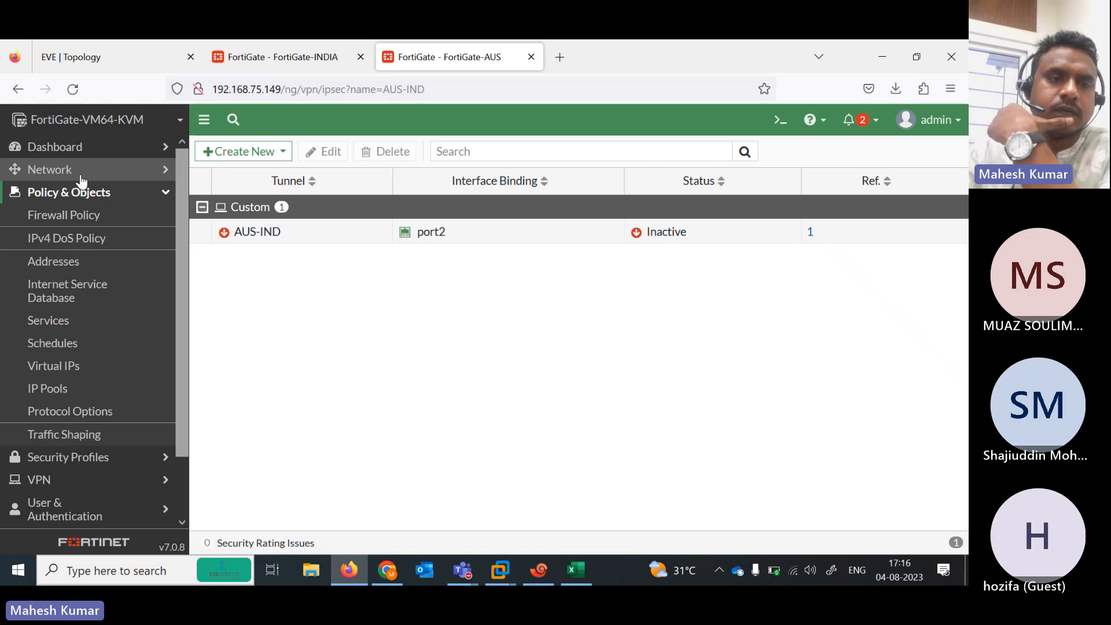
{"action": "left_click", "coordinate": [78, 171]}
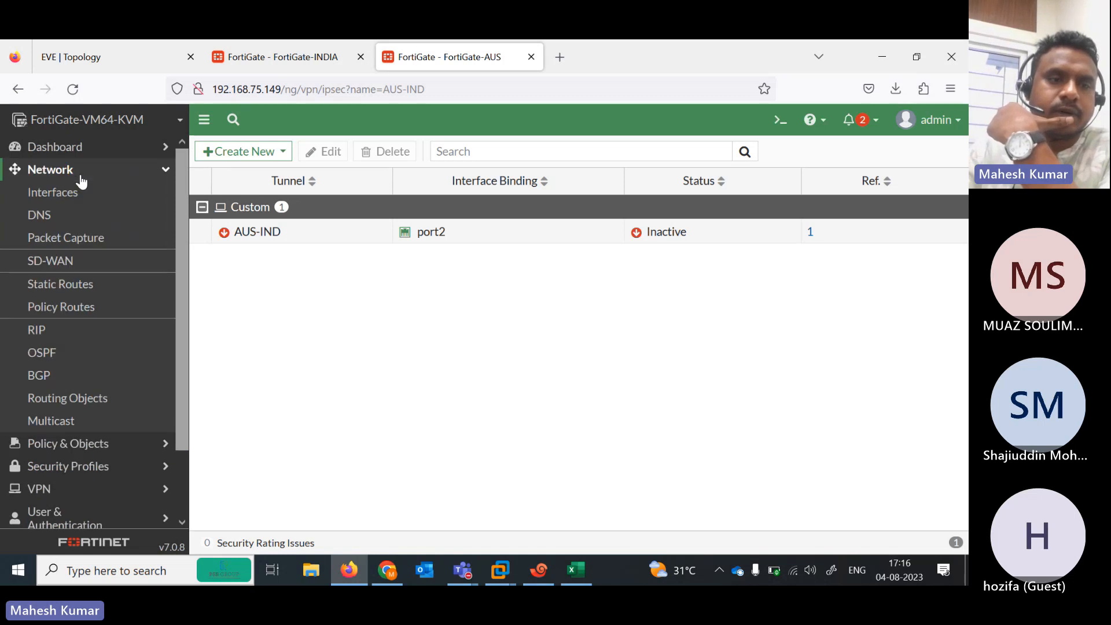
{"action": "left_click", "coordinate": [63, 290]}
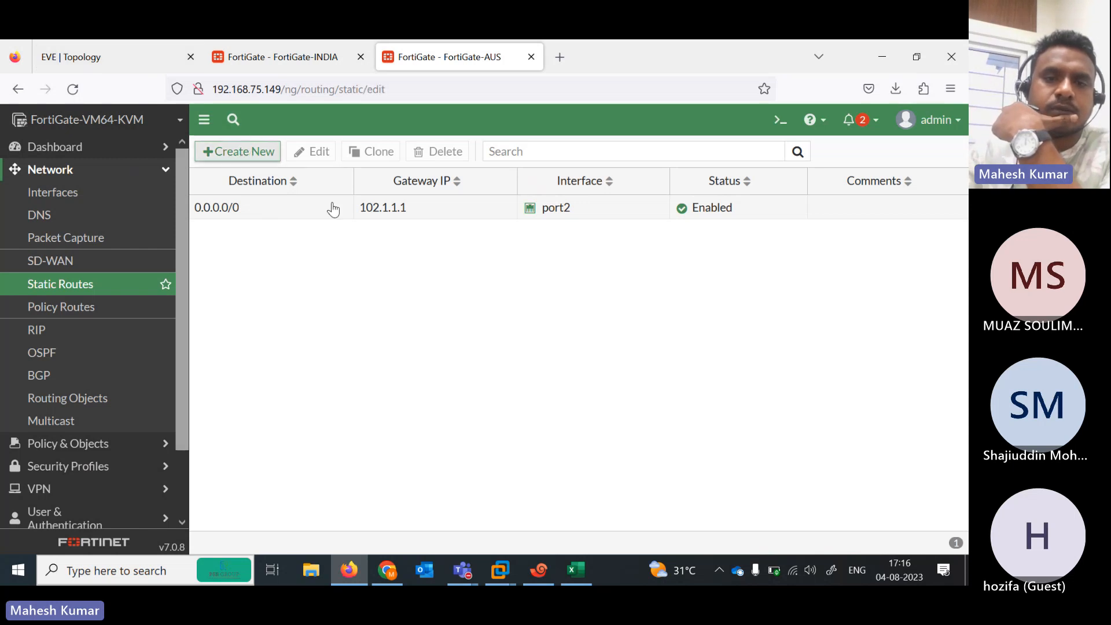
{"action": "left_click", "coordinate": [270, 154]}
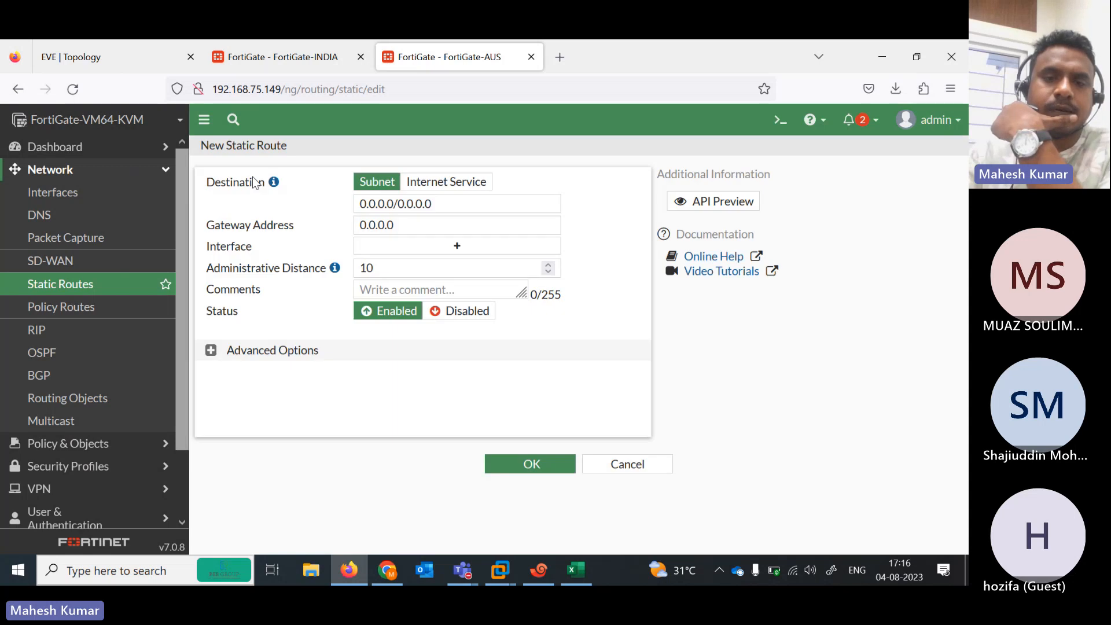
{"action": "left_click", "coordinate": [452, 250]}
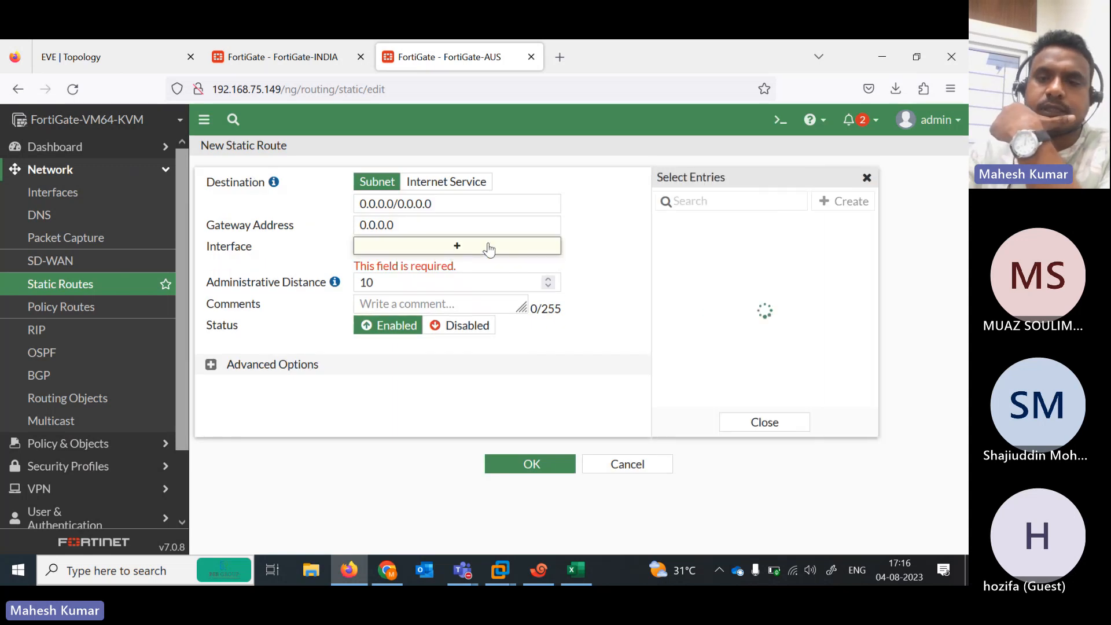
{"action": "left_click", "coordinate": [716, 319]}
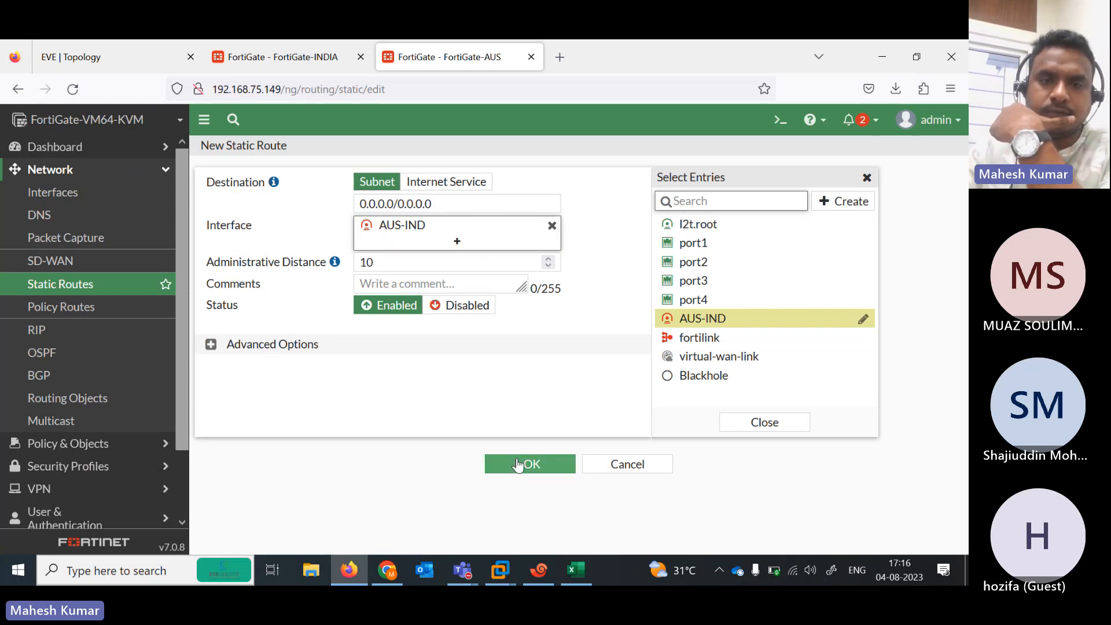
Check the branch subnets on the topology diagram, then cancel the unfinished AUS route
{"action": "left_click_drag", "start_coordinate": [460, 205], "coordinate": [220, 176]}
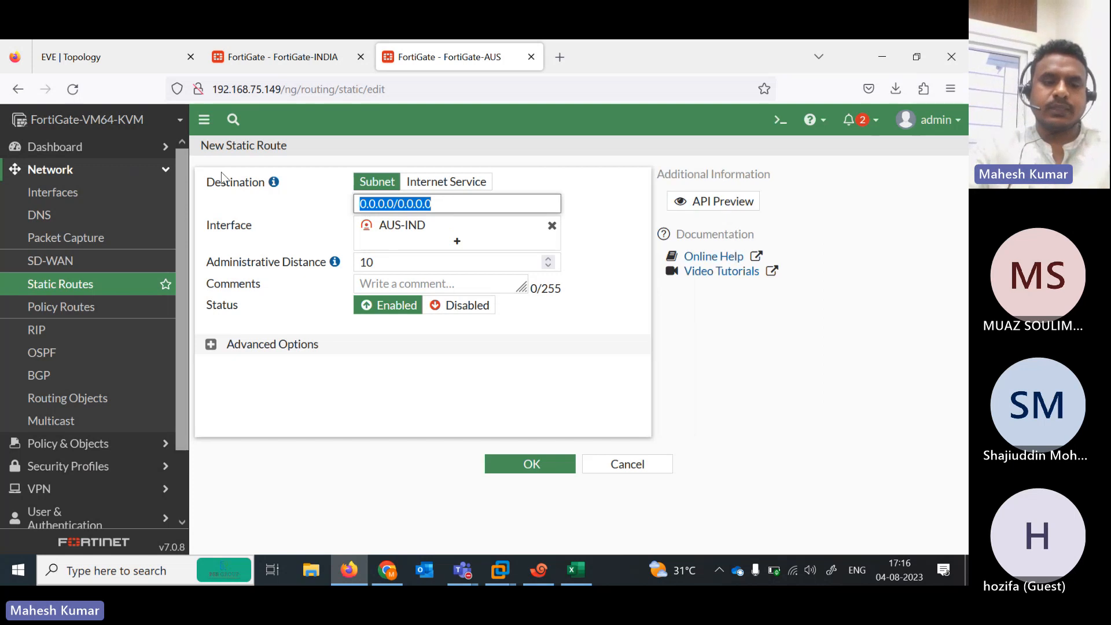
{"action": "type", "text": "1"}
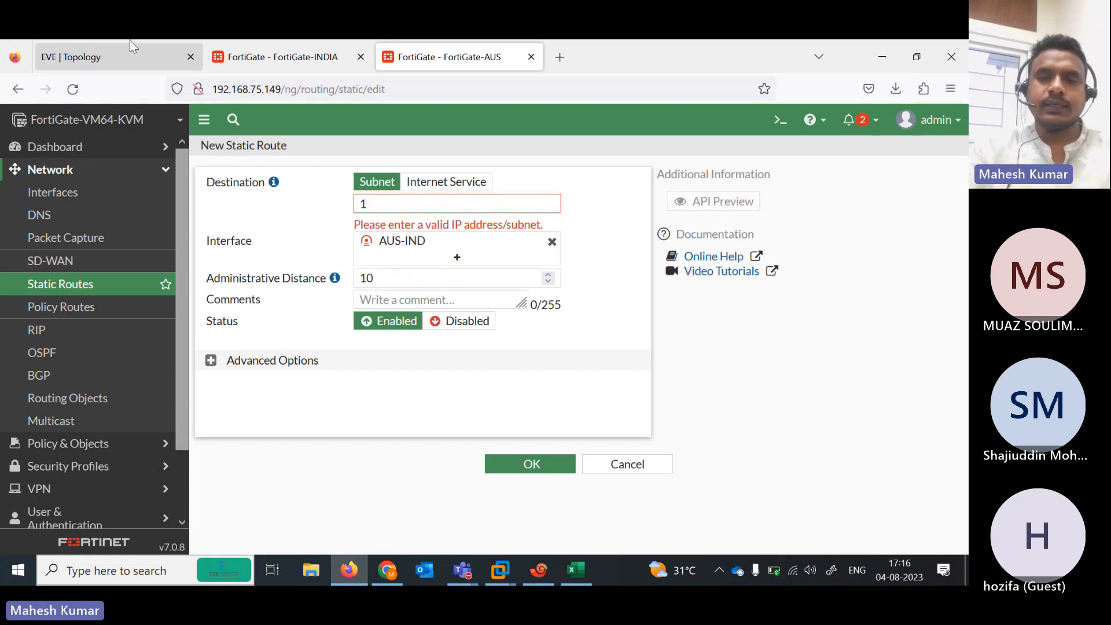
{"action": "left_click", "coordinate": [130, 42]}
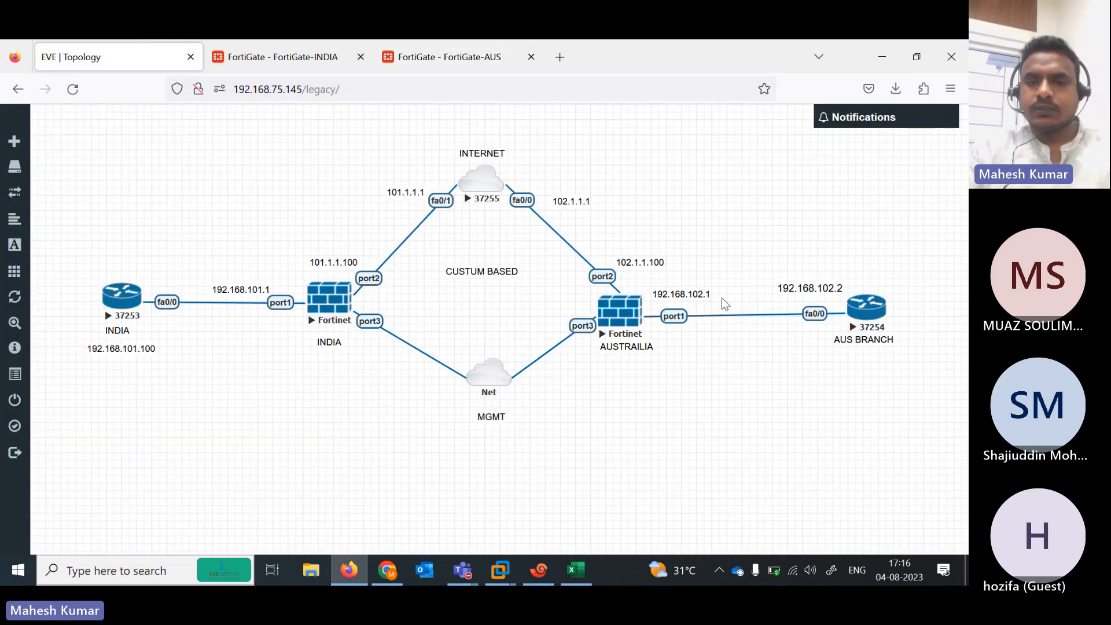
{"action": "left_click", "coordinate": [278, 57]}
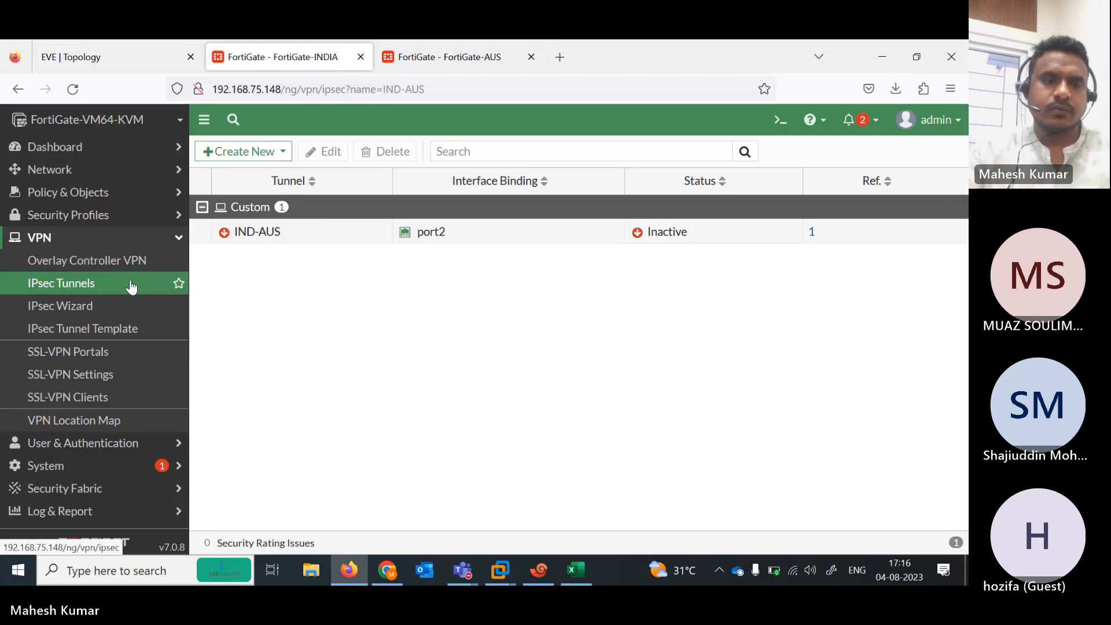
{"action": "left_click", "coordinate": [99, 173]}
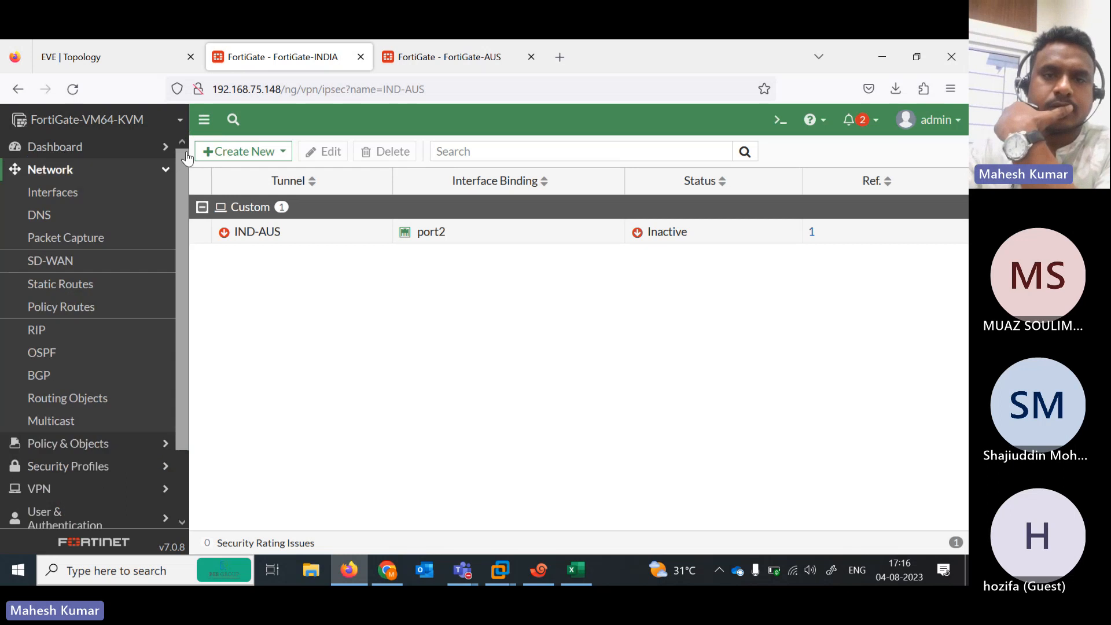
{"action": "left_click", "coordinate": [443, 68]}
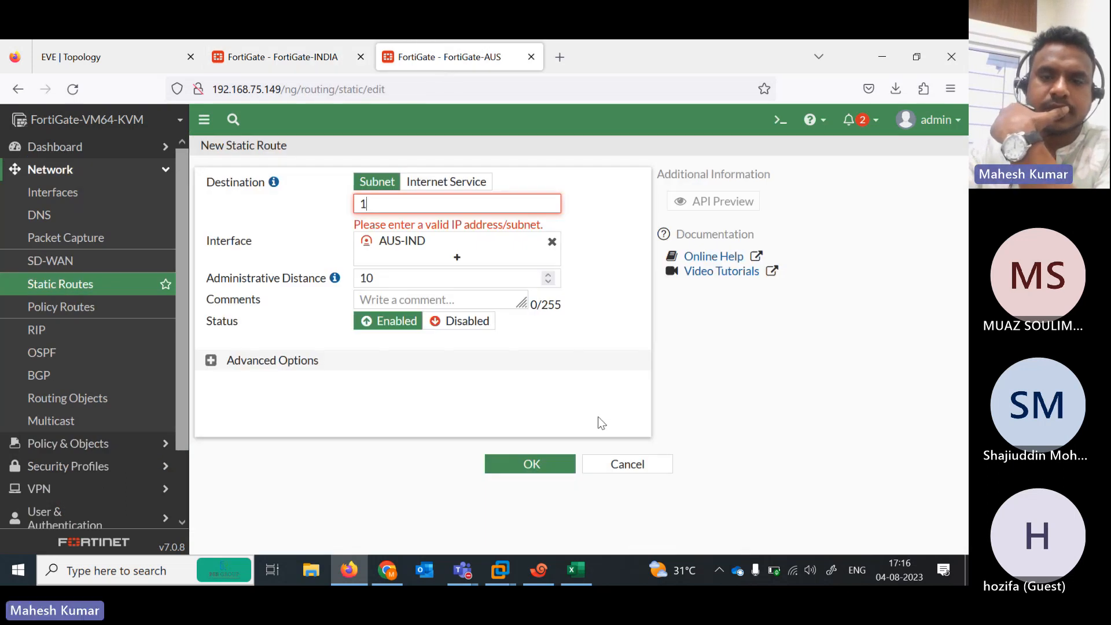
{"action": "left_click", "coordinate": [623, 467]}
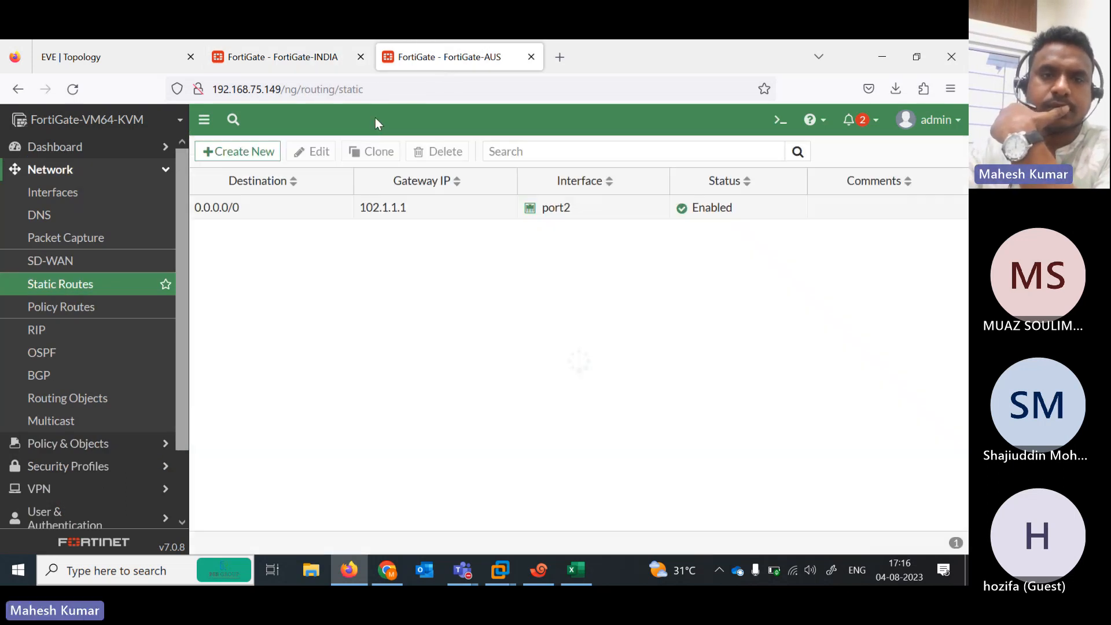
Show FortiGate-INDIA's static routes, with the default route via 101.1.1.1 on port2
{"action": "left_click", "coordinate": [282, 57]}
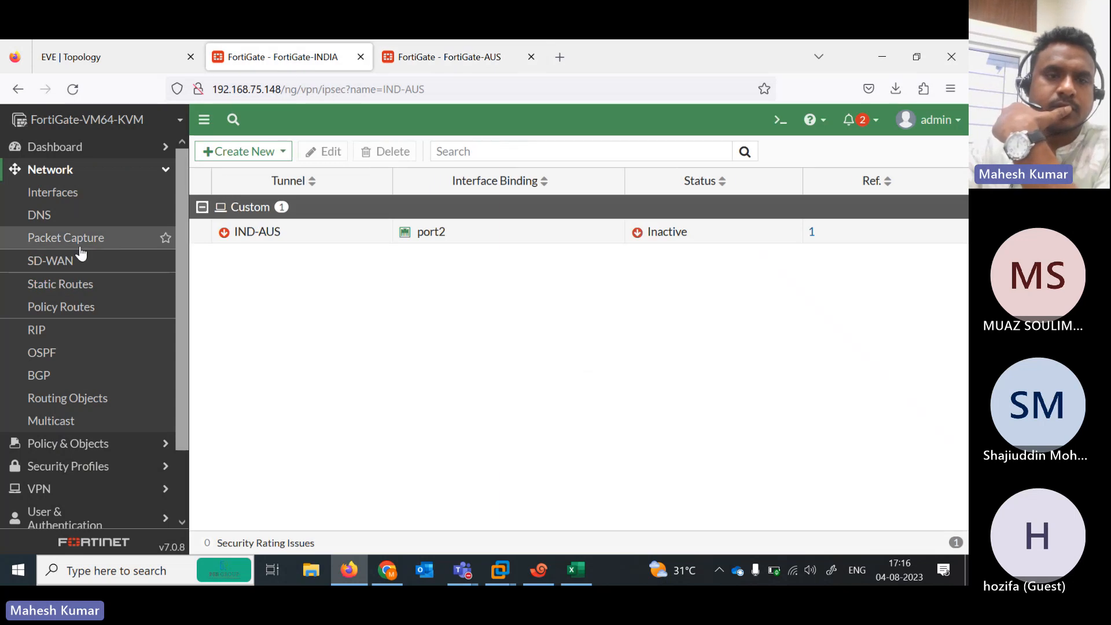
{"action": "left_click", "coordinate": [70, 259]}
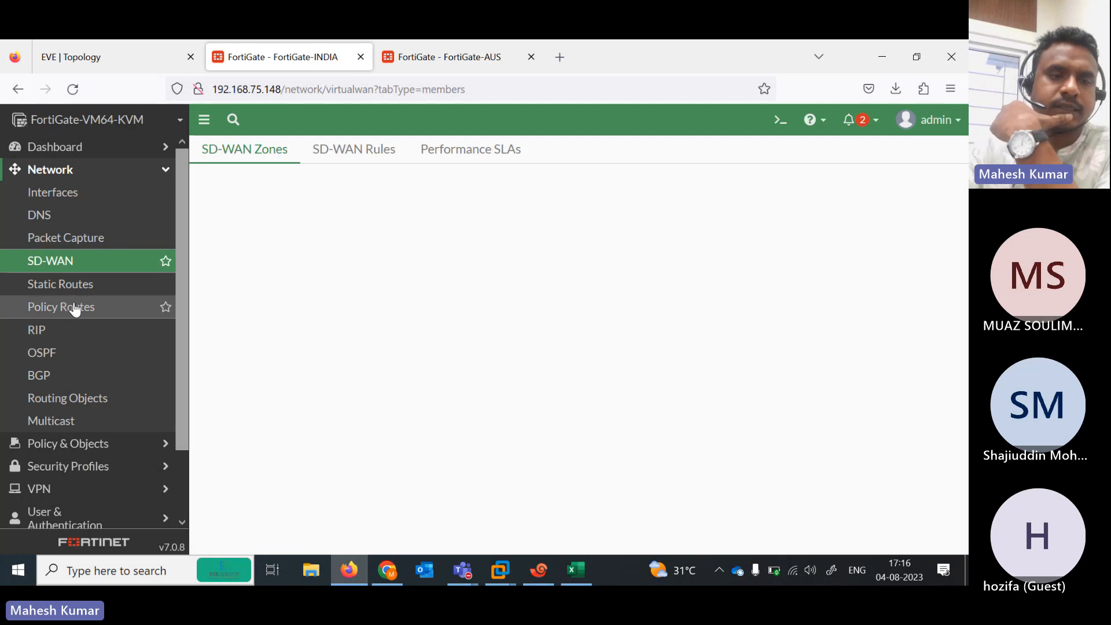
{"action": "left_click", "coordinate": [96, 292]}
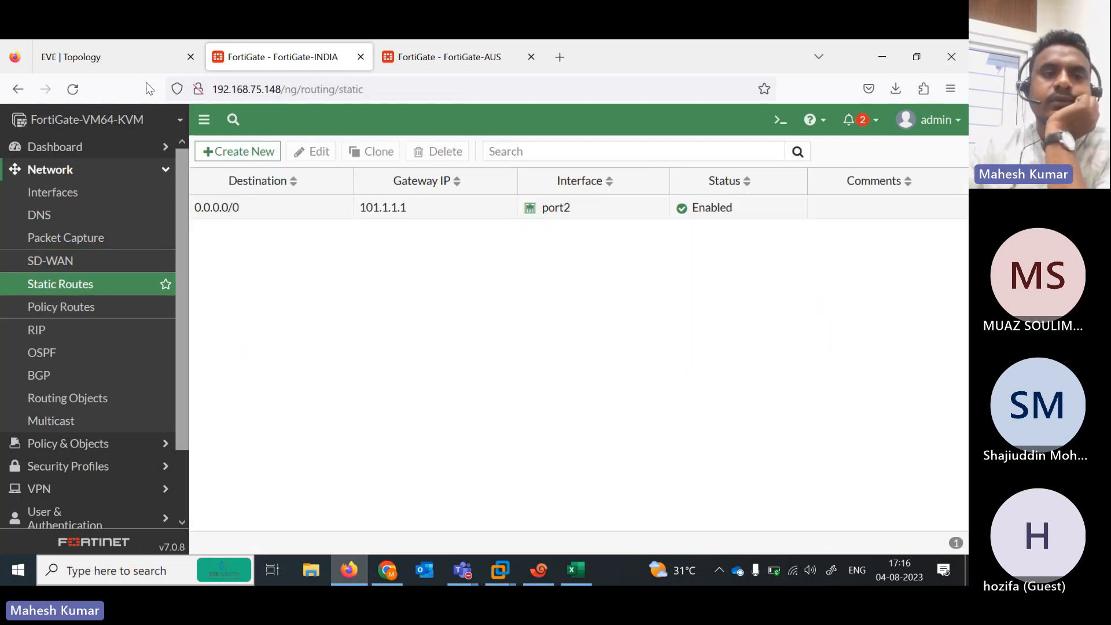
{"action": "left_click", "coordinate": [123, 56]}
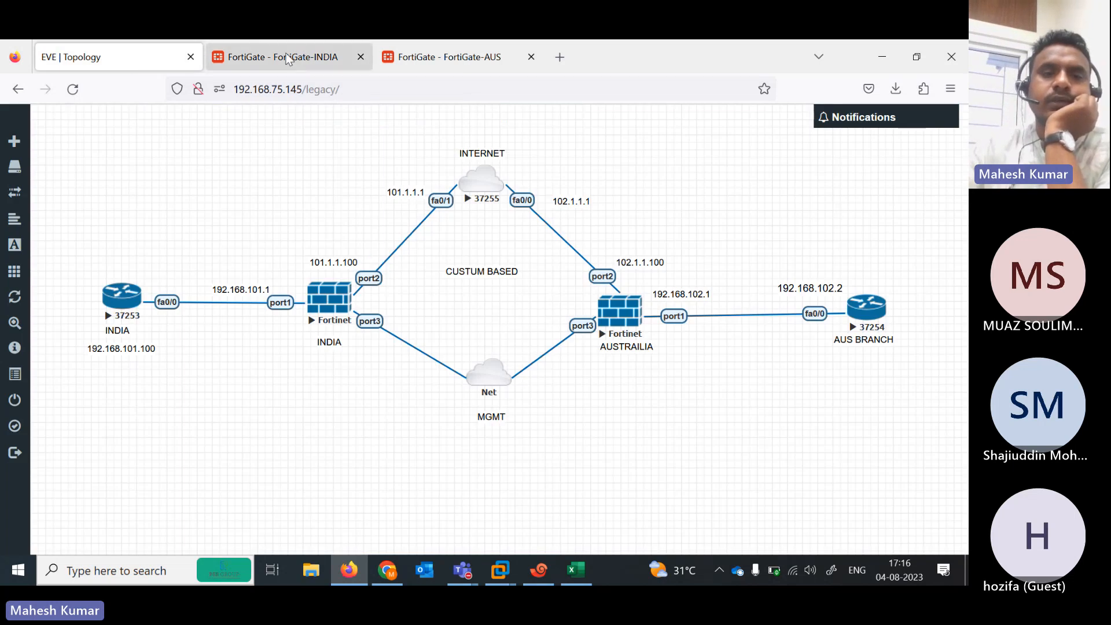
{"action": "left_click", "coordinate": [287, 58]}
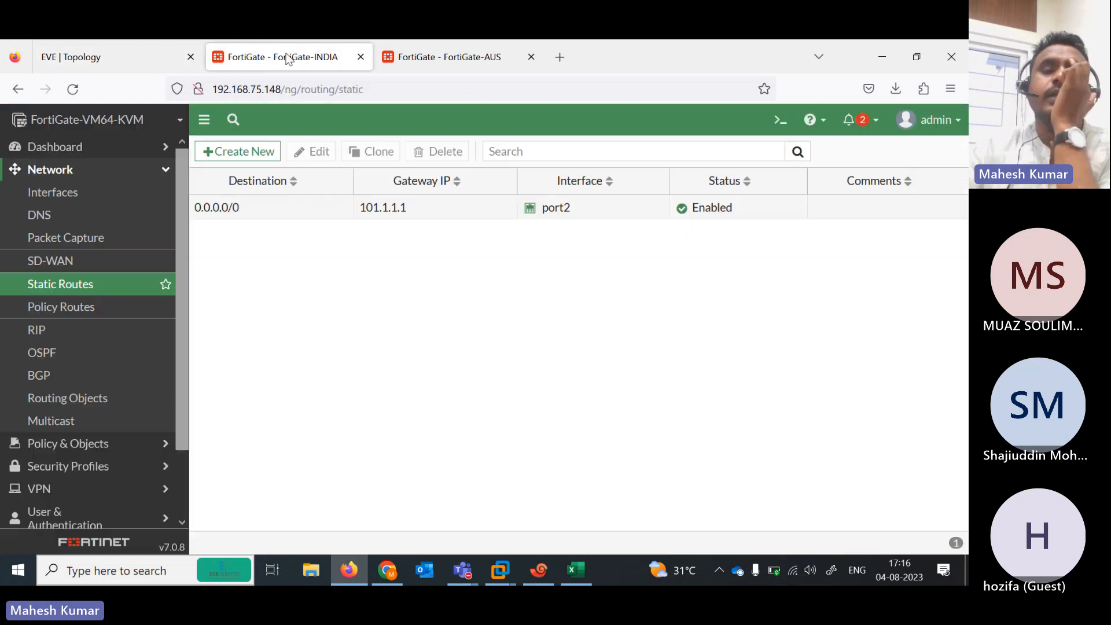
Start a new FortiGate-INDIA static route using the IND-AUS tunnel interface
{"action": "left_click", "coordinate": [248, 156]}
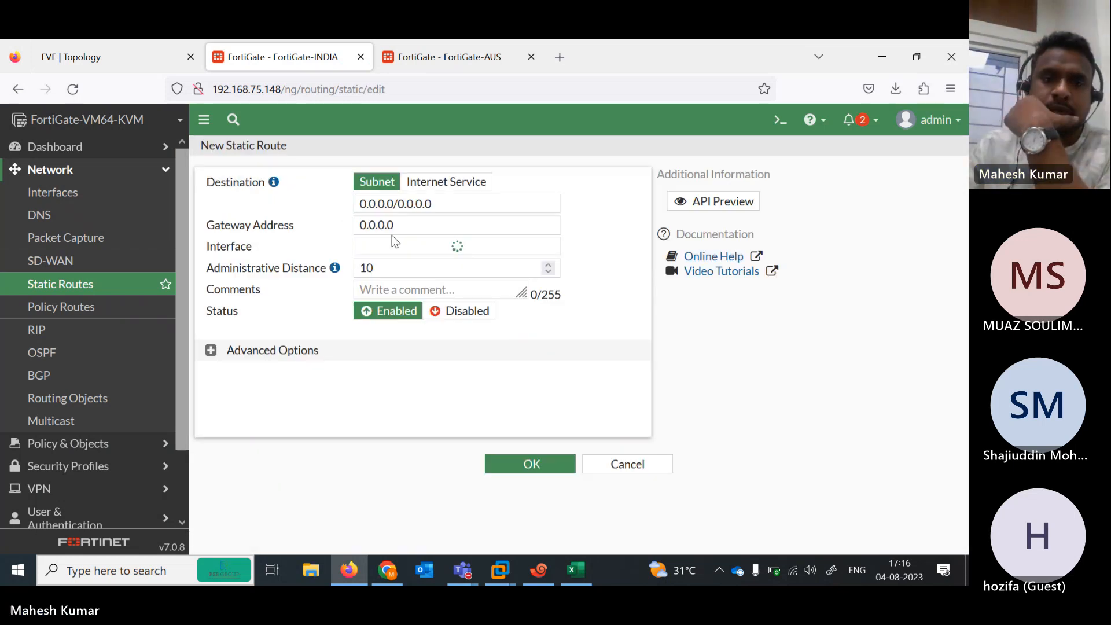
{"action": "left_click", "coordinate": [458, 247]}
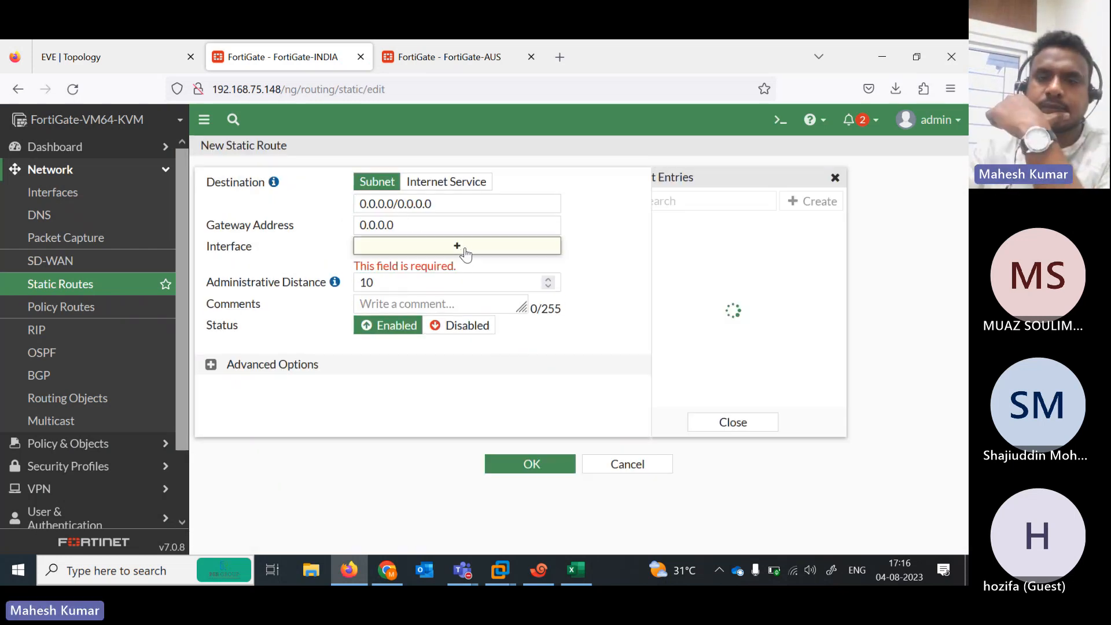
{"action": "left_click", "coordinate": [707, 338]}
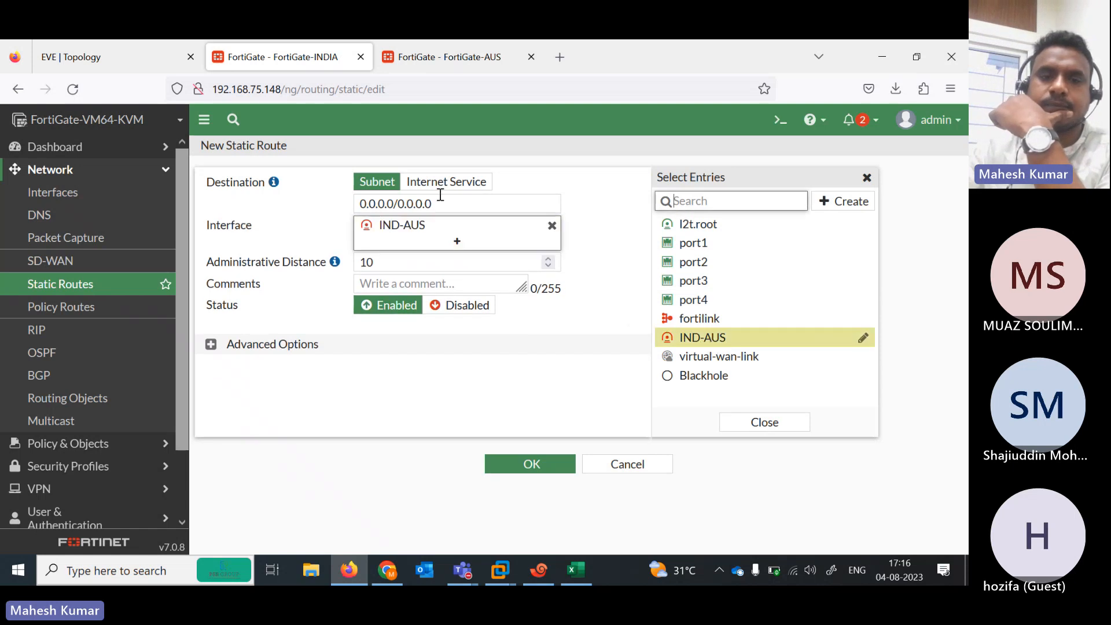
{"action": "left_click", "coordinate": [140, 48]}
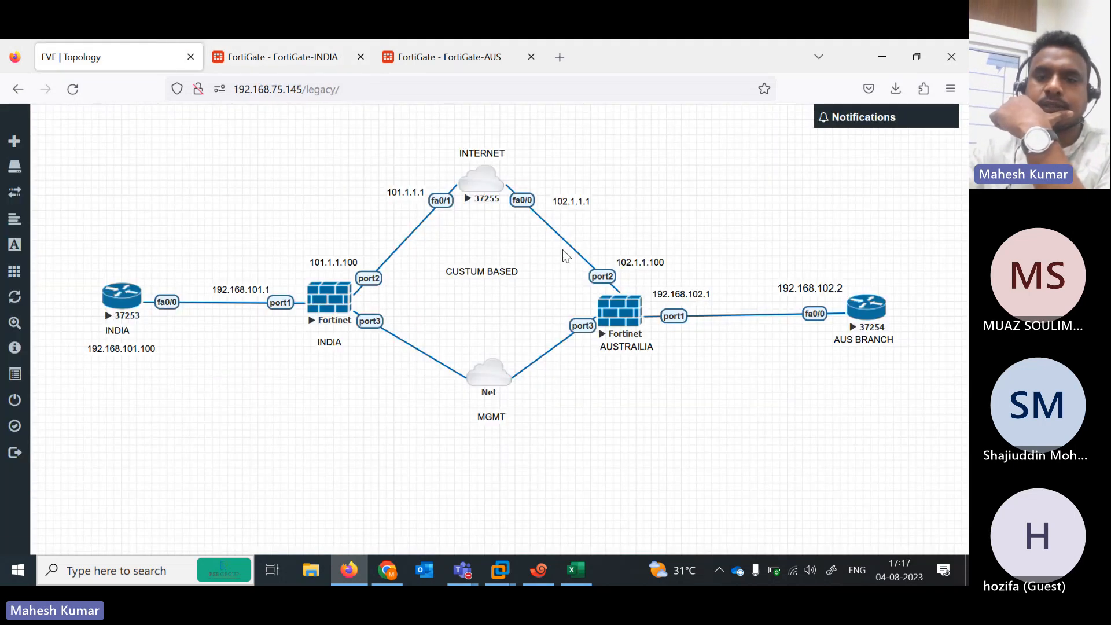
{"action": "left_click", "coordinate": [307, 42]}
Enter destination 192.168.102.0/24, confirming the AUS subnet on the topology, and save the route
{"action": "left_click", "coordinate": [442, 203]}
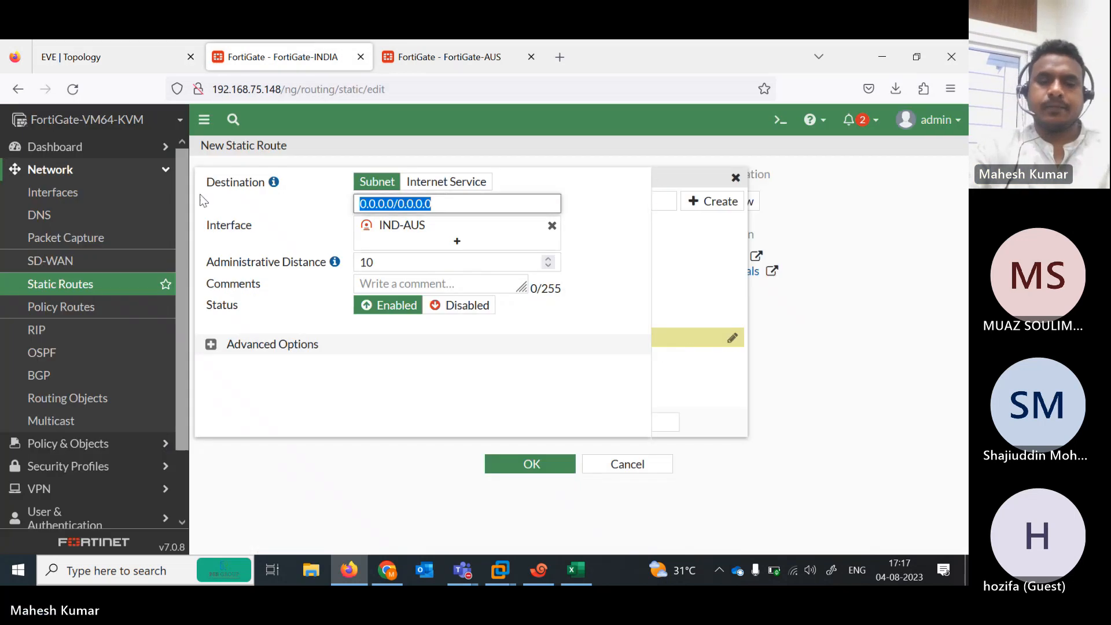
{"action": "type", "text": "192.1"}
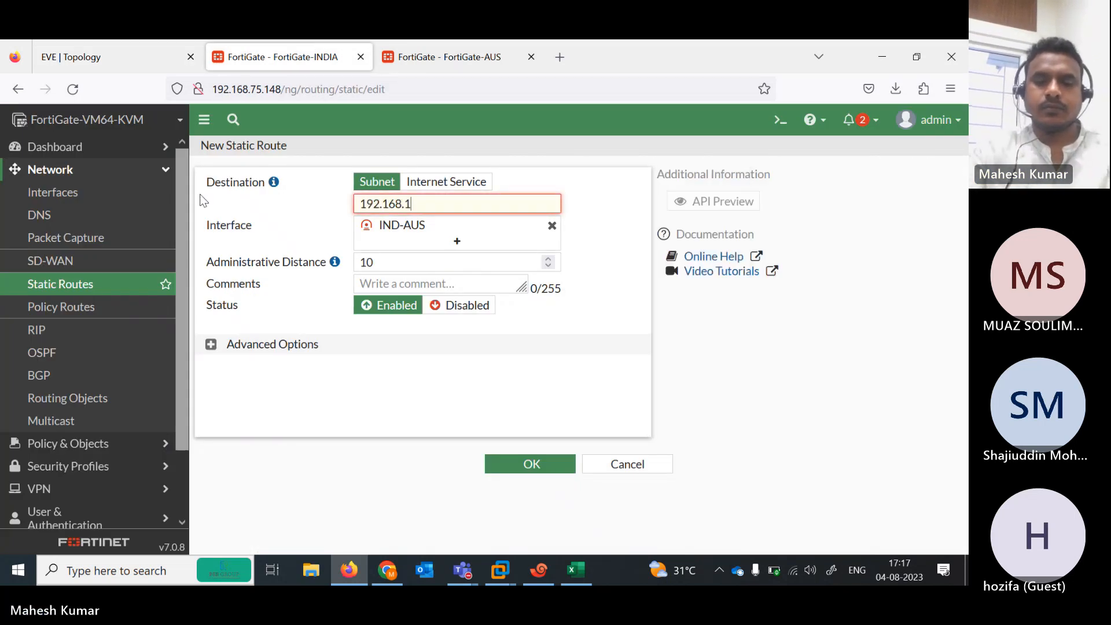
{"action": "type", "text": "68.1"}
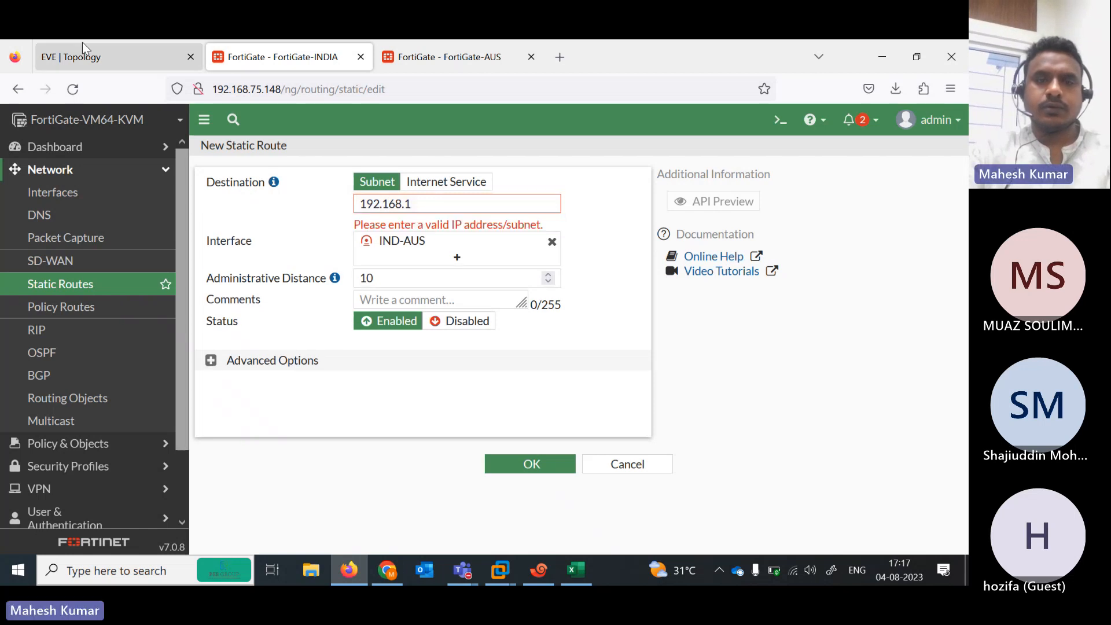
{"action": "left_click", "coordinate": [82, 52]}
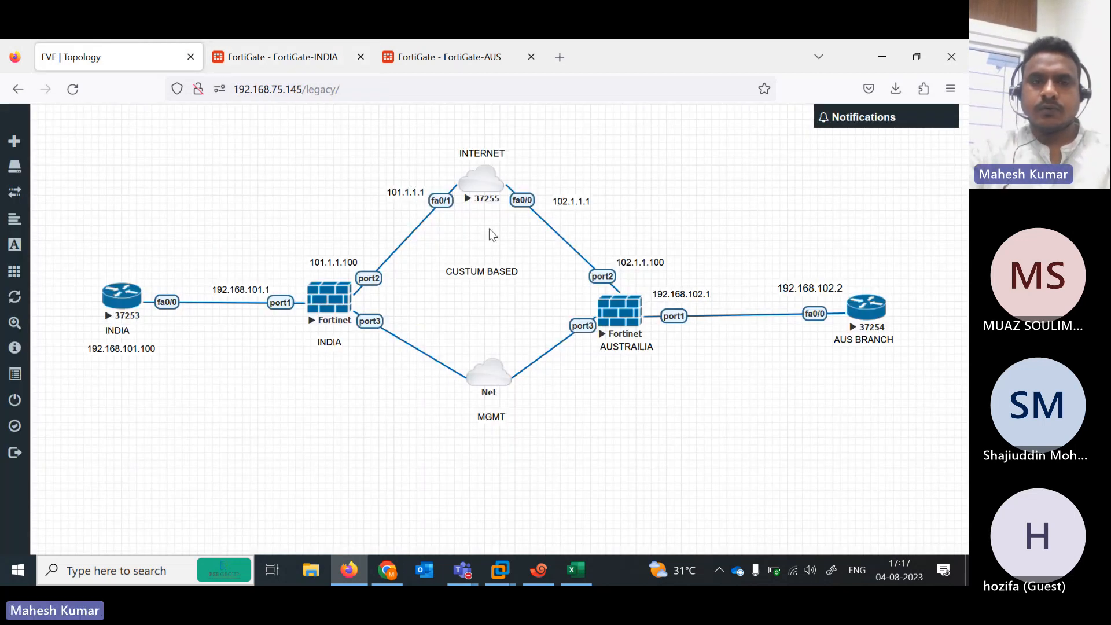
{"action": "left_click", "coordinate": [305, 61]}
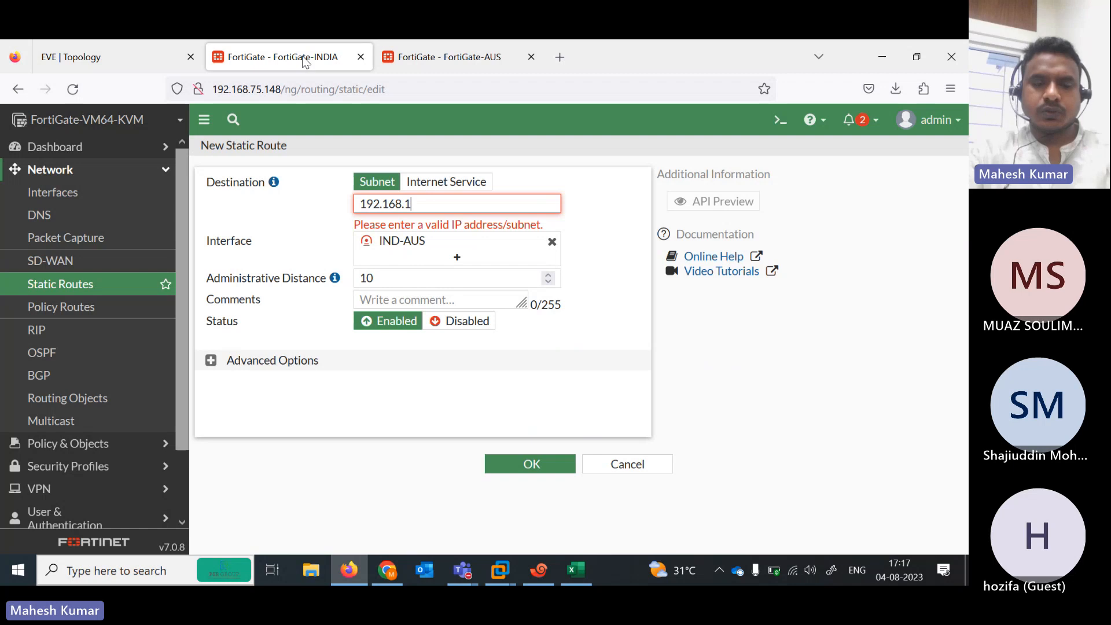
{"action": "type", "text": "02.0/24"}
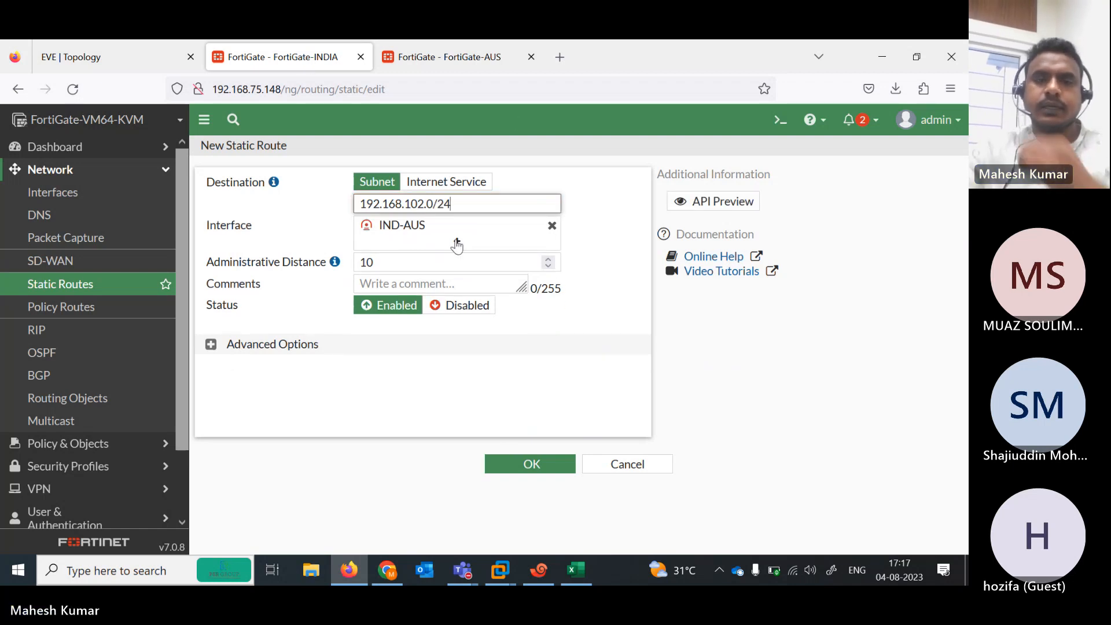
{"action": "left_click", "coordinate": [130, 46]}
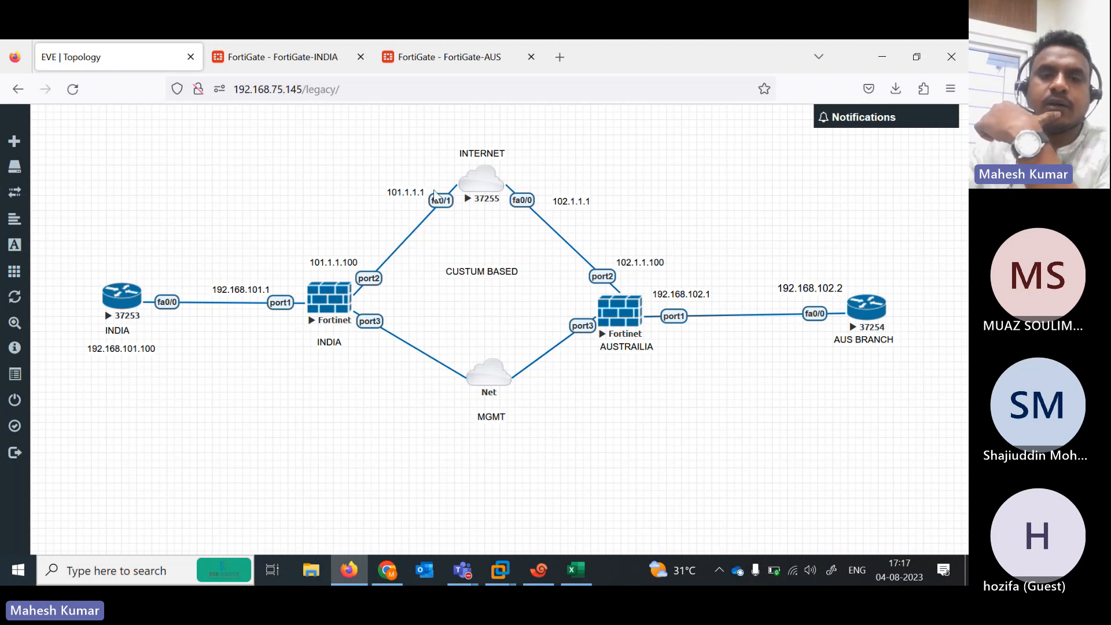
{"action": "left_click", "coordinate": [302, 47]}
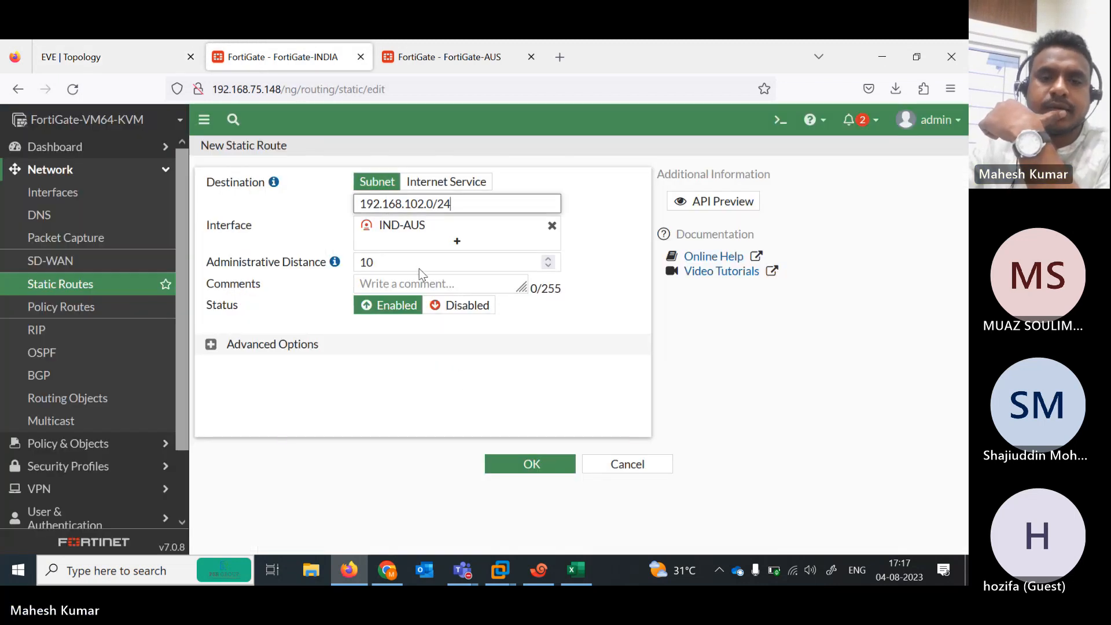
{"action": "left_click", "coordinate": [530, 466]}
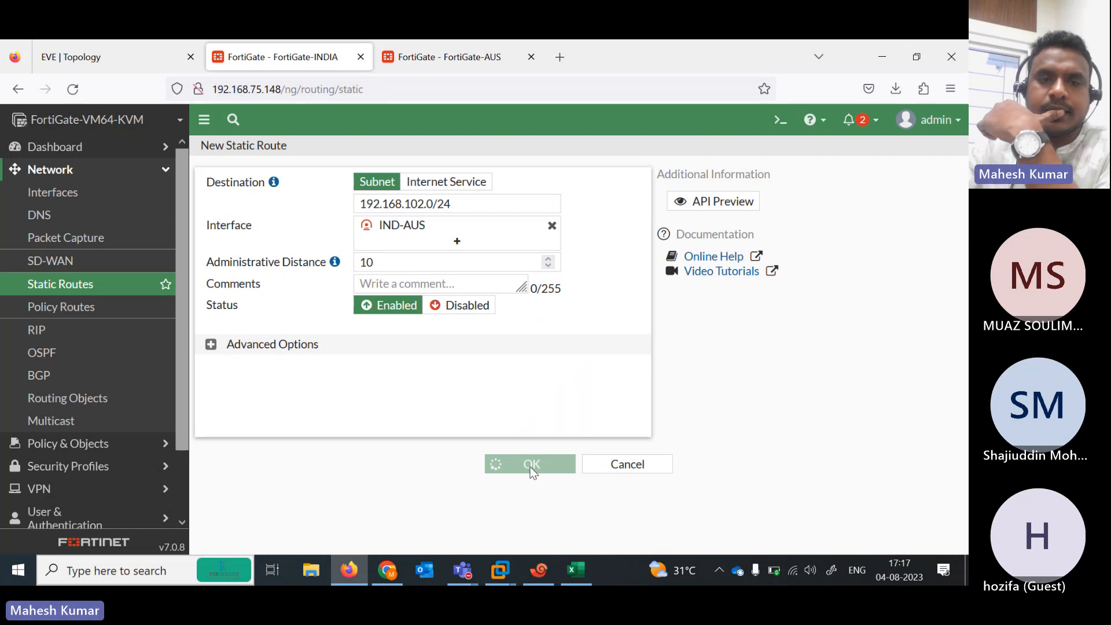
Clone the 192.168.102.0/24 tunnel route as a Blackhole route with administrative distance 20
{"action": "left_click", "coordinate": [341, 233]}
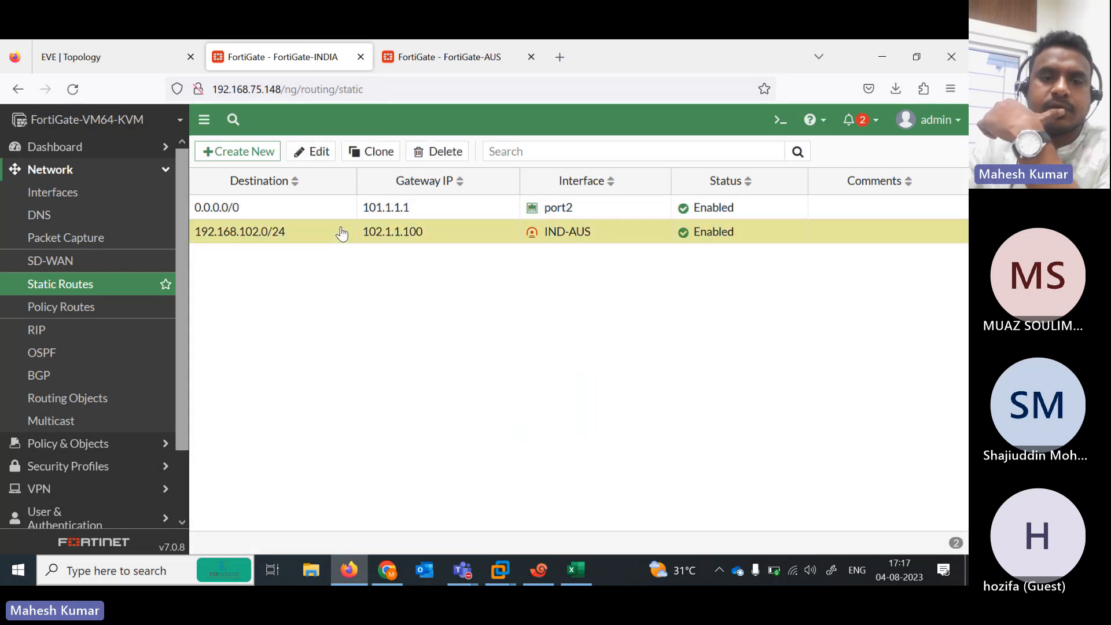
{"action": "left_click", "coordinate": [373, 152]}
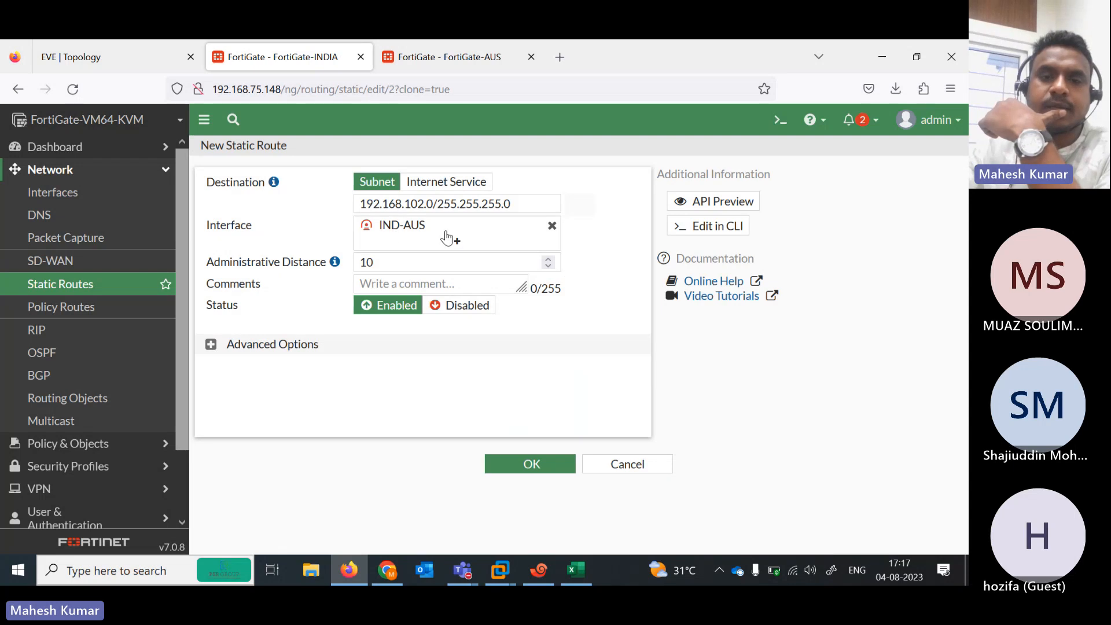
{"action": "left_click", "coordinate": [552, 225]}
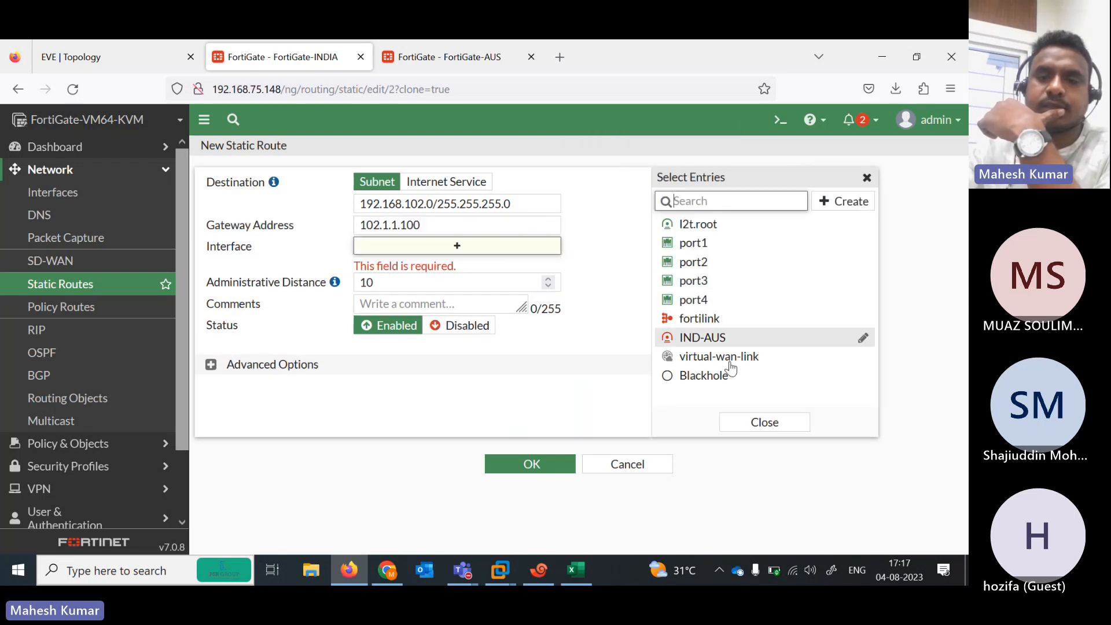
{"action": "left_click", "coordinate": [694, 377]}
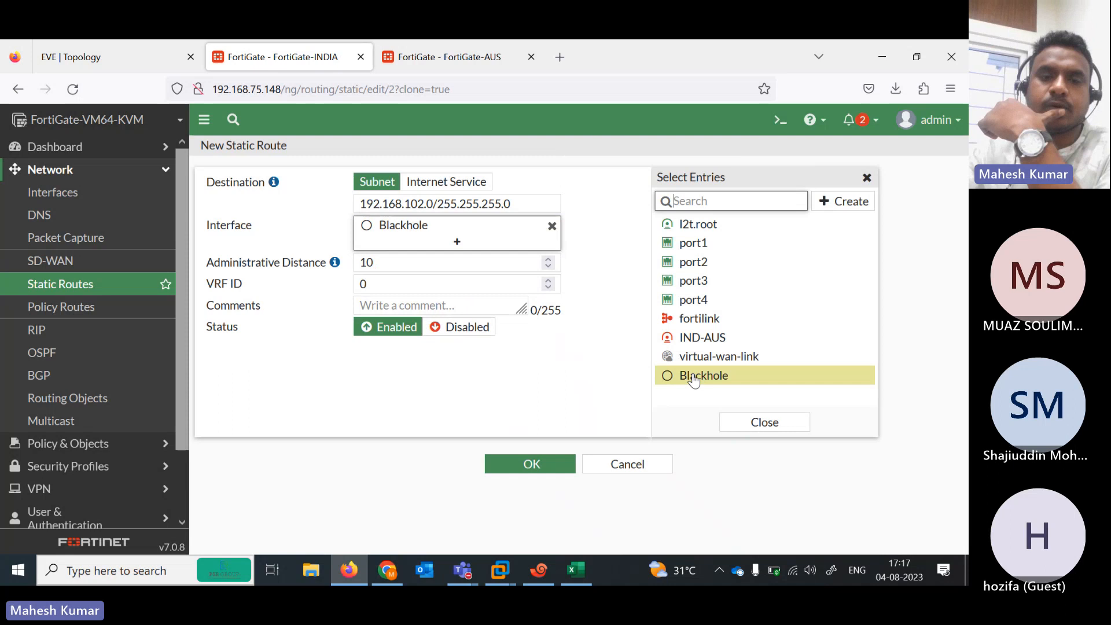
{"action": "left_click", "coordinate": [392, 262]}
{"action": "key", "text": "BackSpace"}
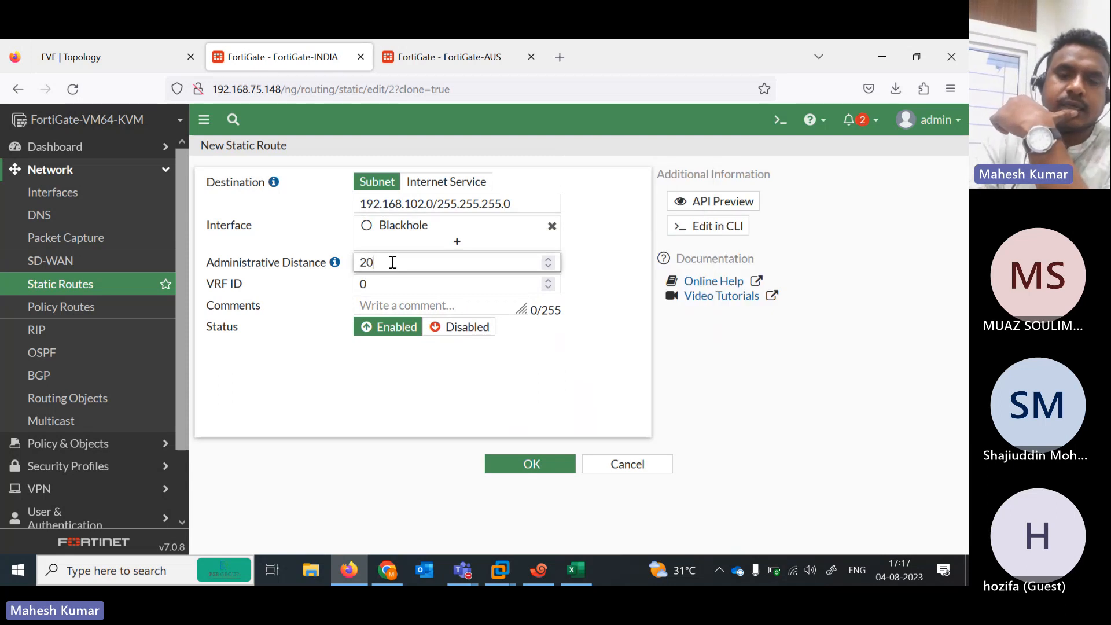
{"action": "left_click", "coordinate": [509, 463]}
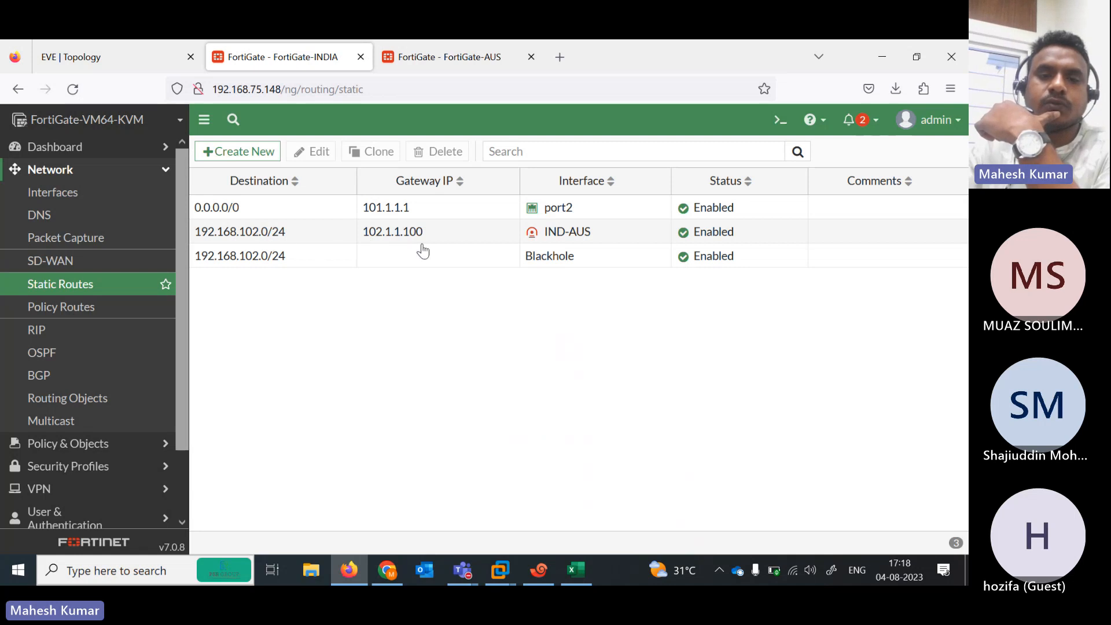
On FortiGate-AUS, start a new static route through the AUS-IND tunnel
{"action": "left_click", "coordinate": [508, 263]}
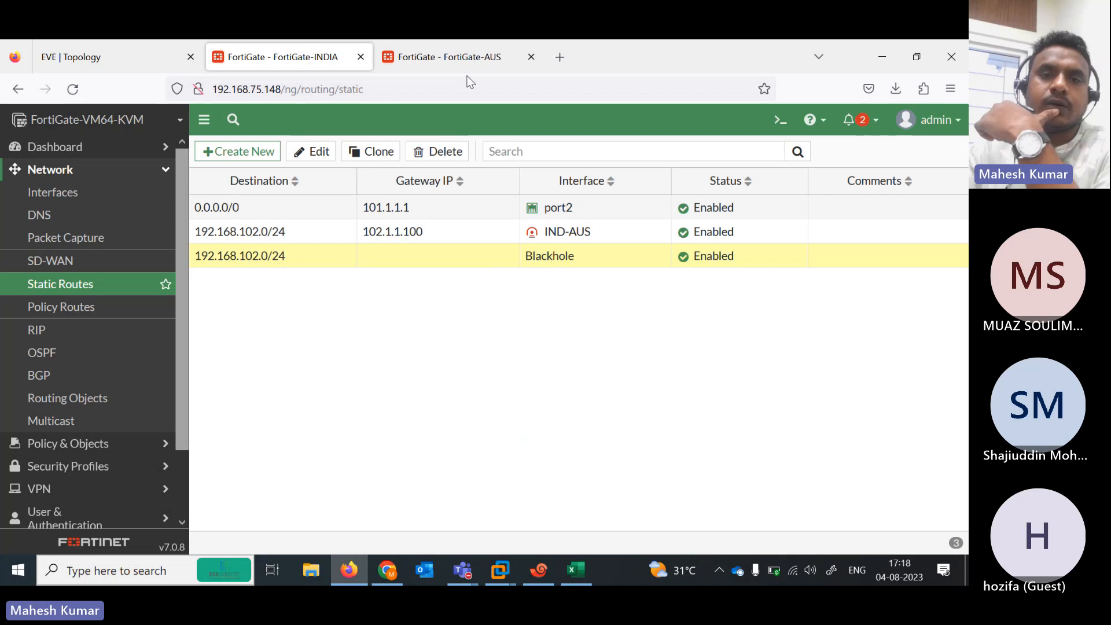
{"action": "left_click", "coordinate": [434, 46]}
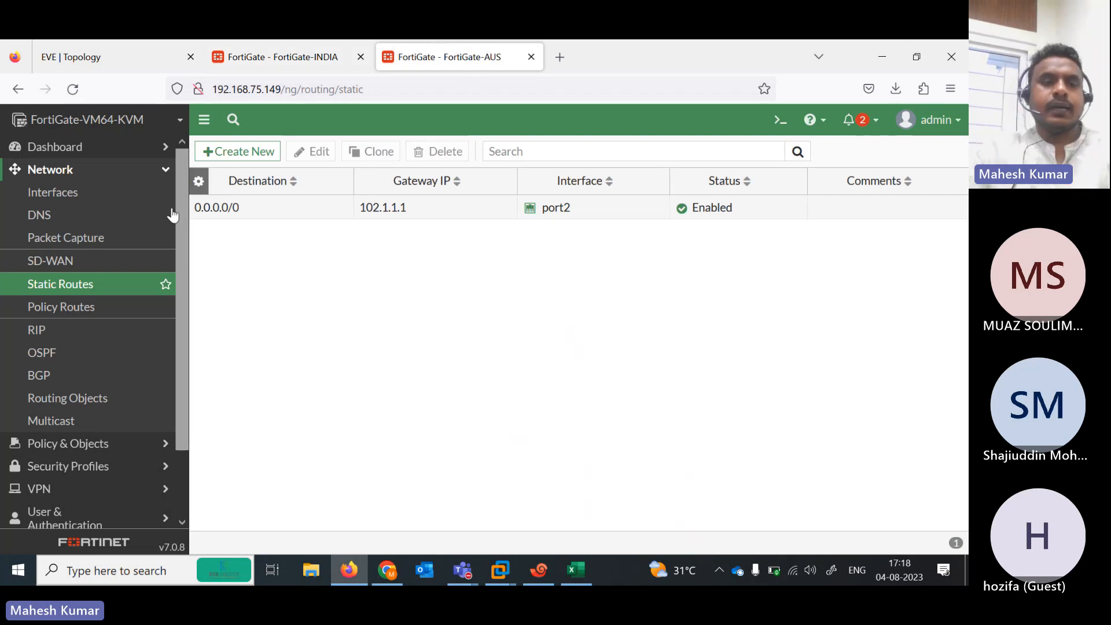
{"action": "left_click", "coordinate": [249, 152]}
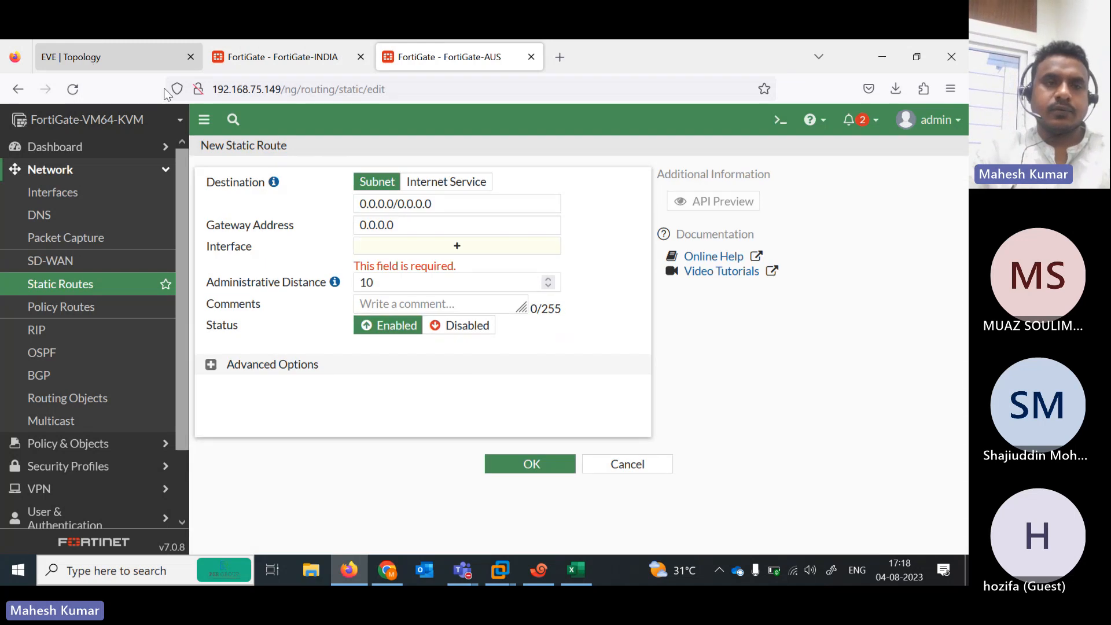
{"action": "left_click", "coordinate": [102, 58]}
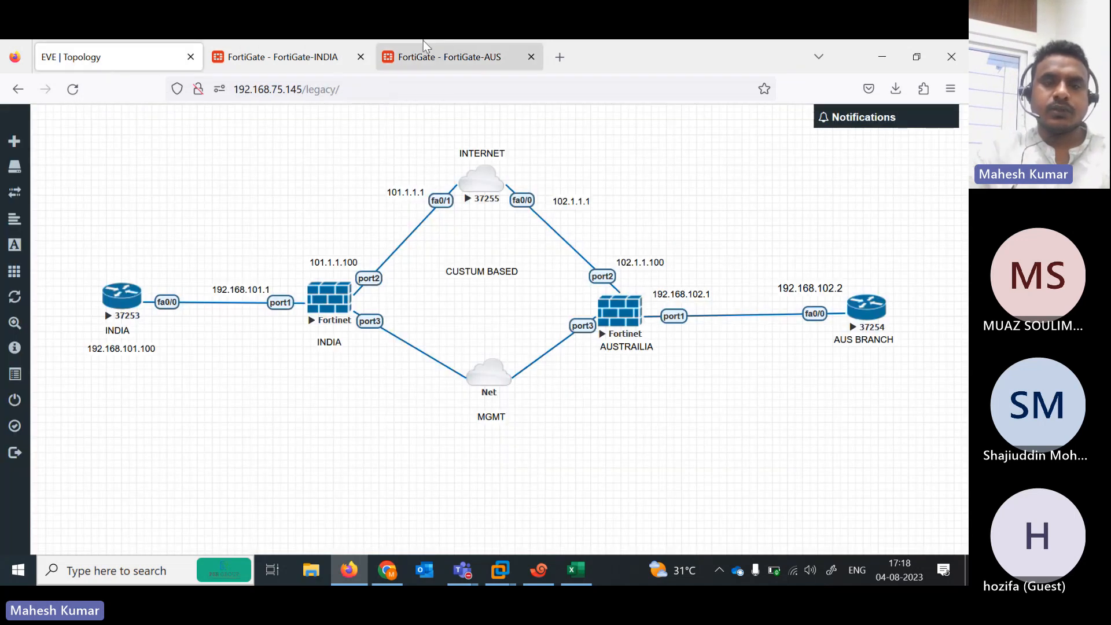
{"action": "left_click", "coordinate": [446, 56]}
{"action": "left_click", "coordinate": [452, 248]}
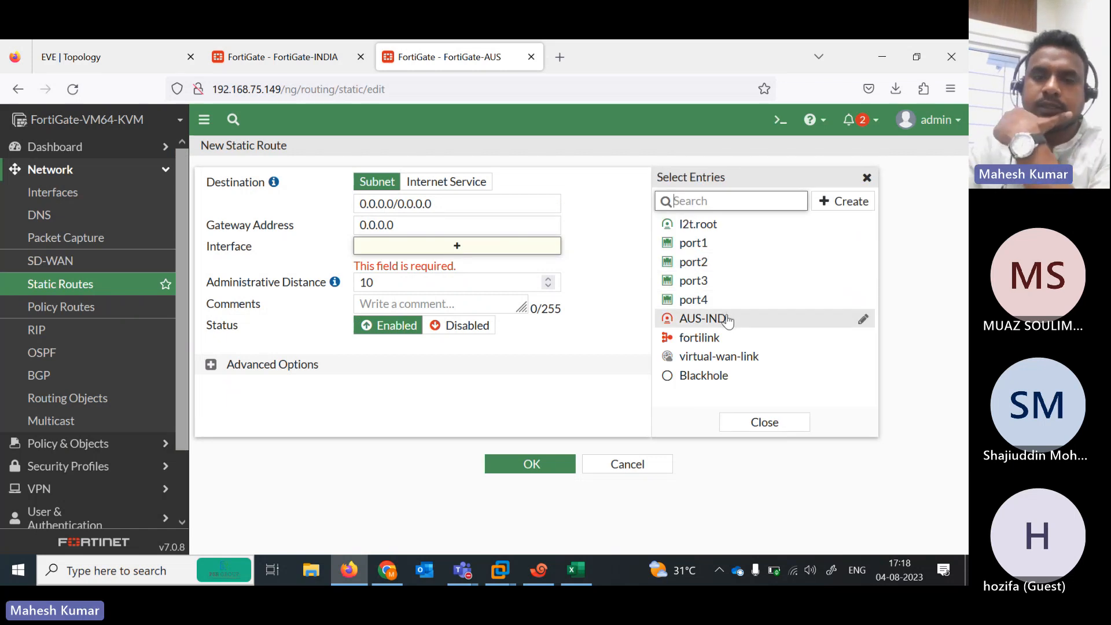
{"action": "left_click", "coordinate": [728, 318]}
Set the route destination to 192.168.101.0/24 and save it
{"action": "triple_click", "coordinate": [459, 210]}
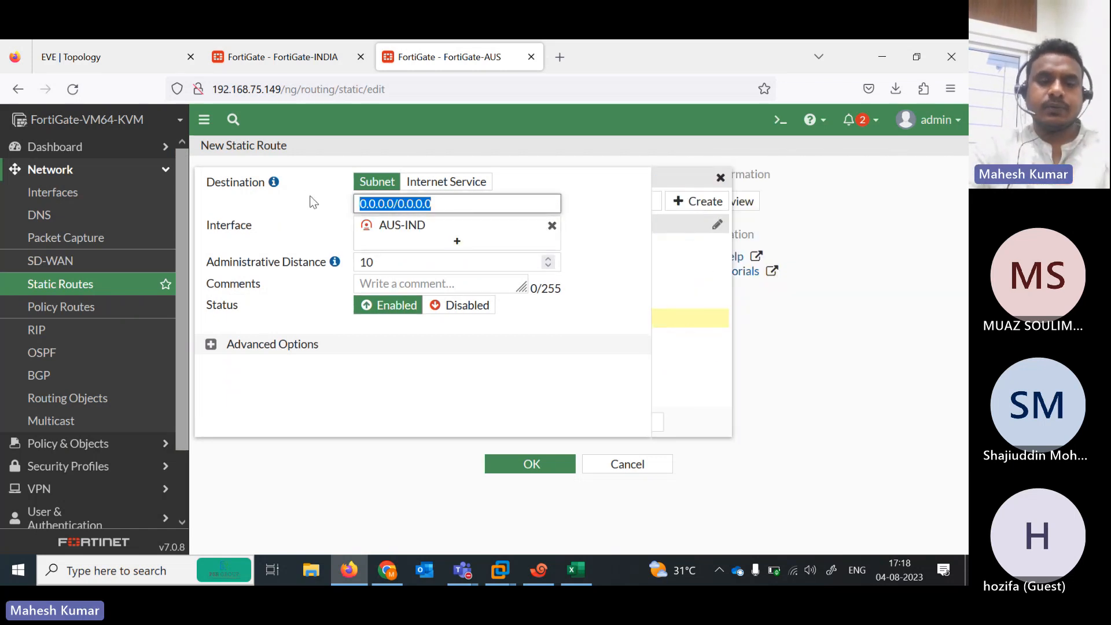
{"action": "type", "text": "192.168.101"}
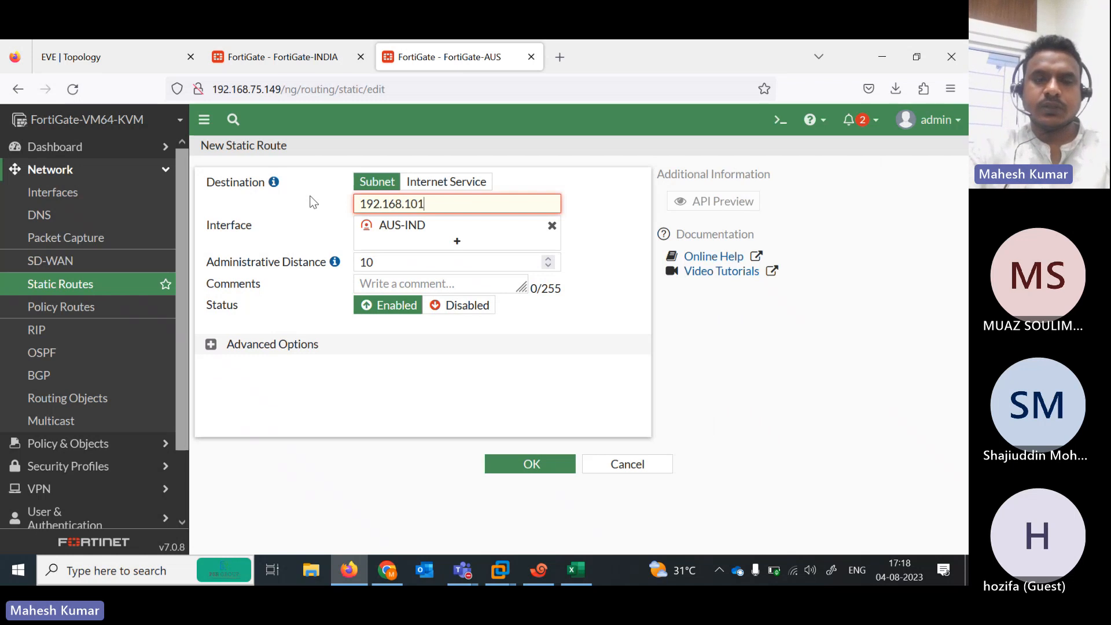
{"action": "type", "text": ".0/24"}
{"action": "key", "text": "Tab"}
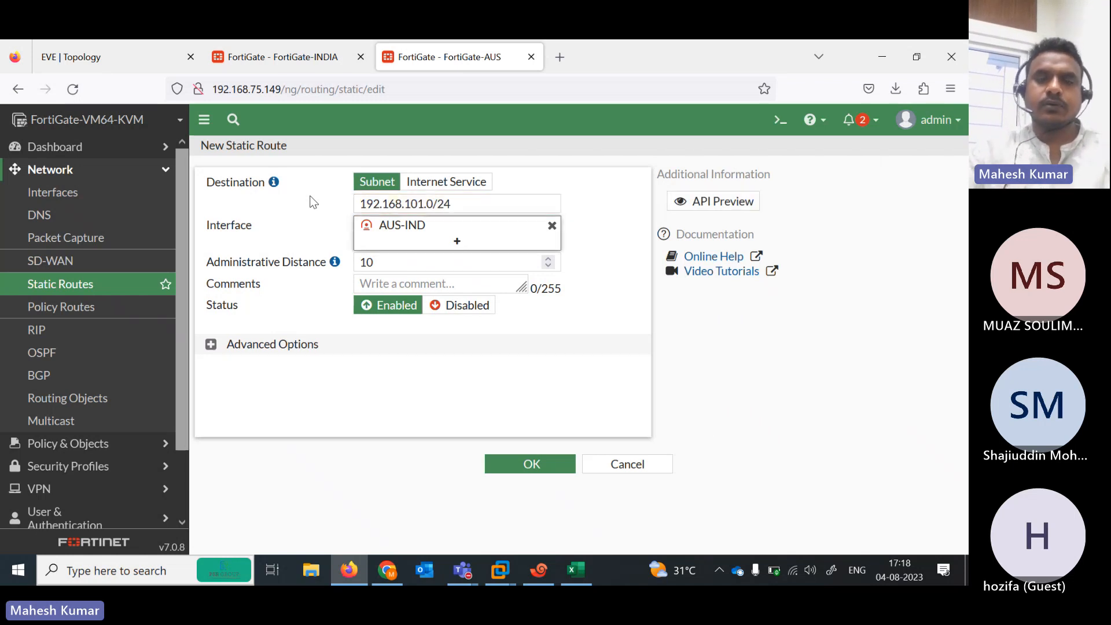
{"action": "left_click", "coordinate": [82, 44]}
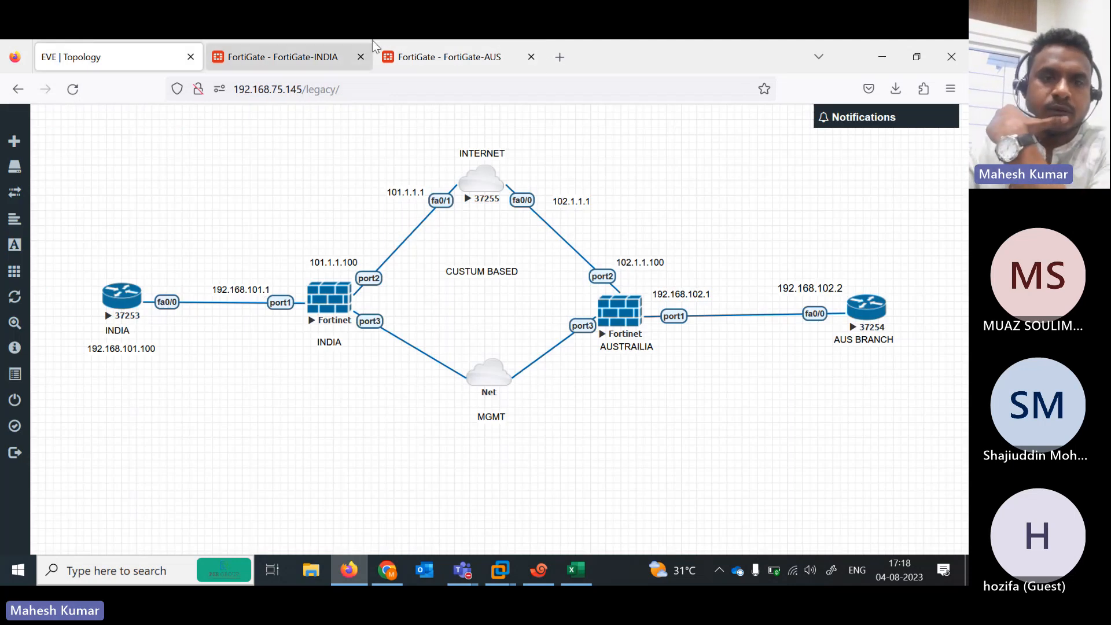
{"action": "left_click", "coordinate": [411, 55]}
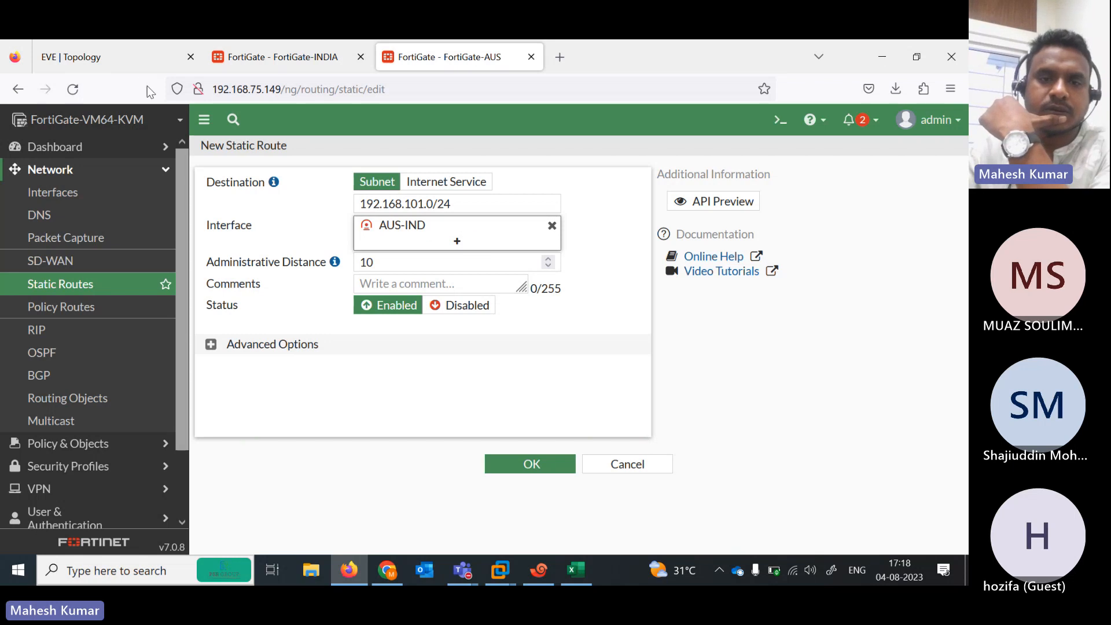
{"action": "left_click", "coordinate": [541, 463]}
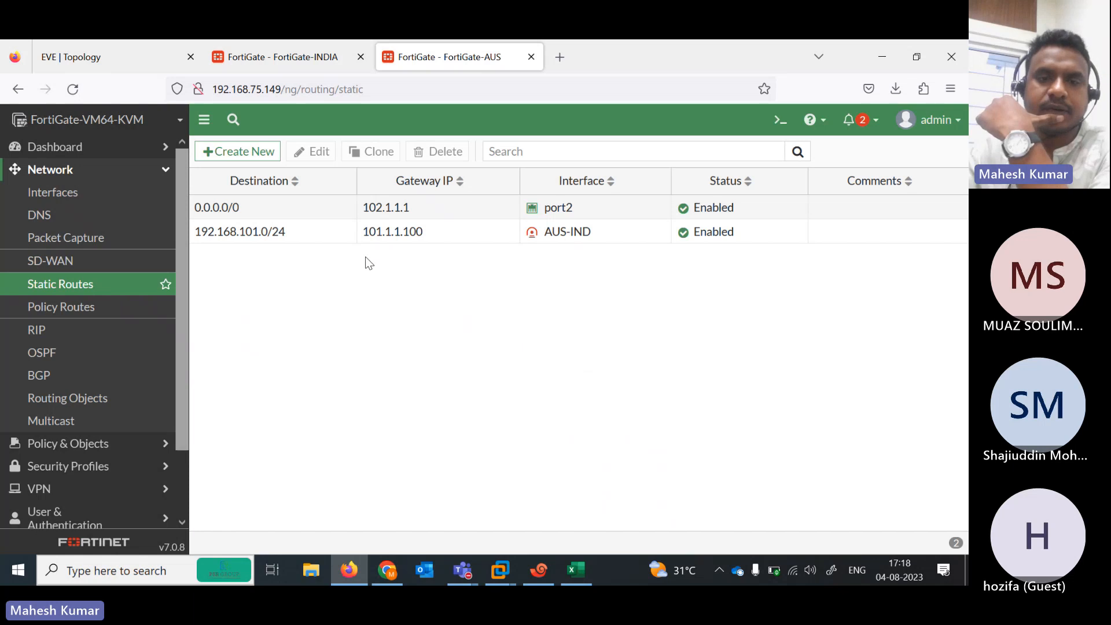
Clone the AUS-IND route as a Blackhole route for 192.168.101.0/24 with distance 200
{"action": "left_click", "coordinate": [335, 239]}
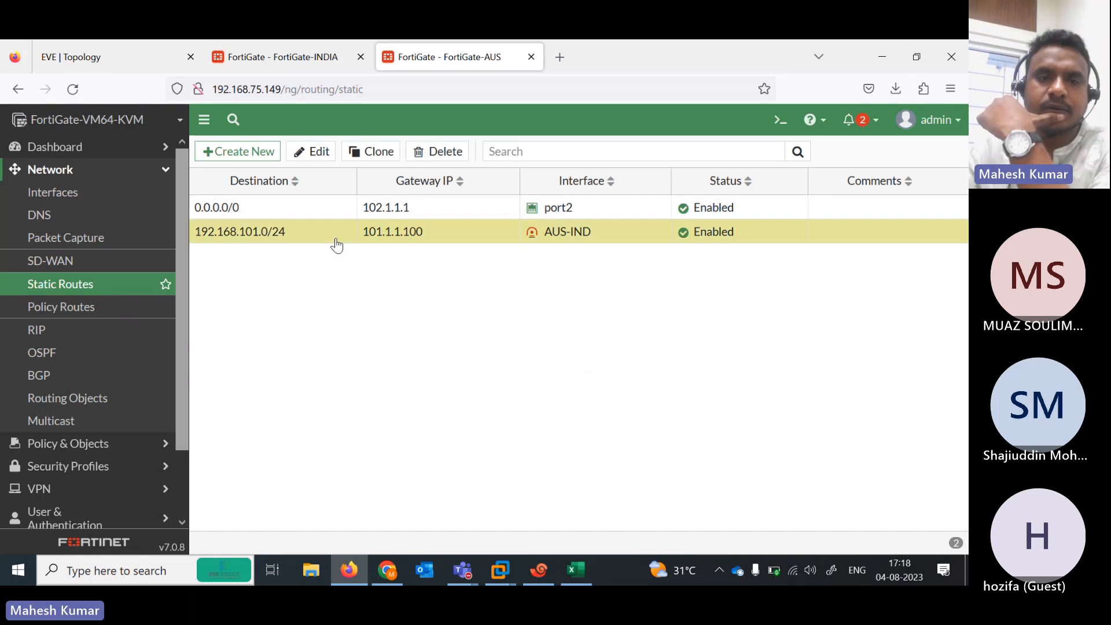
{"action": "left_click", "coordinate": [374, 152]}
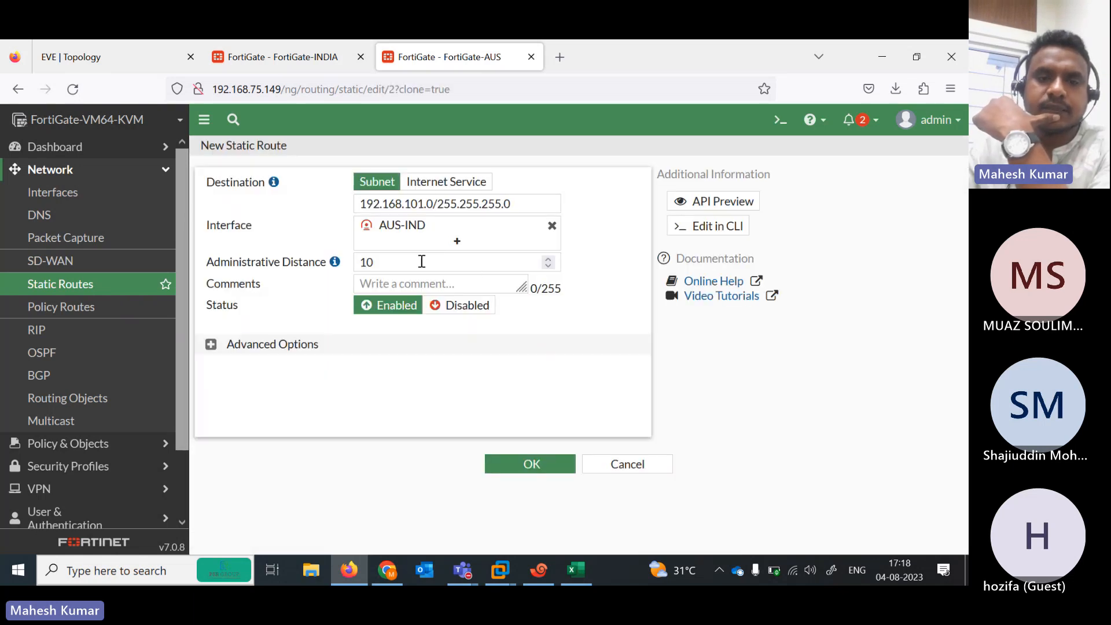
{"action": "left_click", "coordinate": [552, 227]}
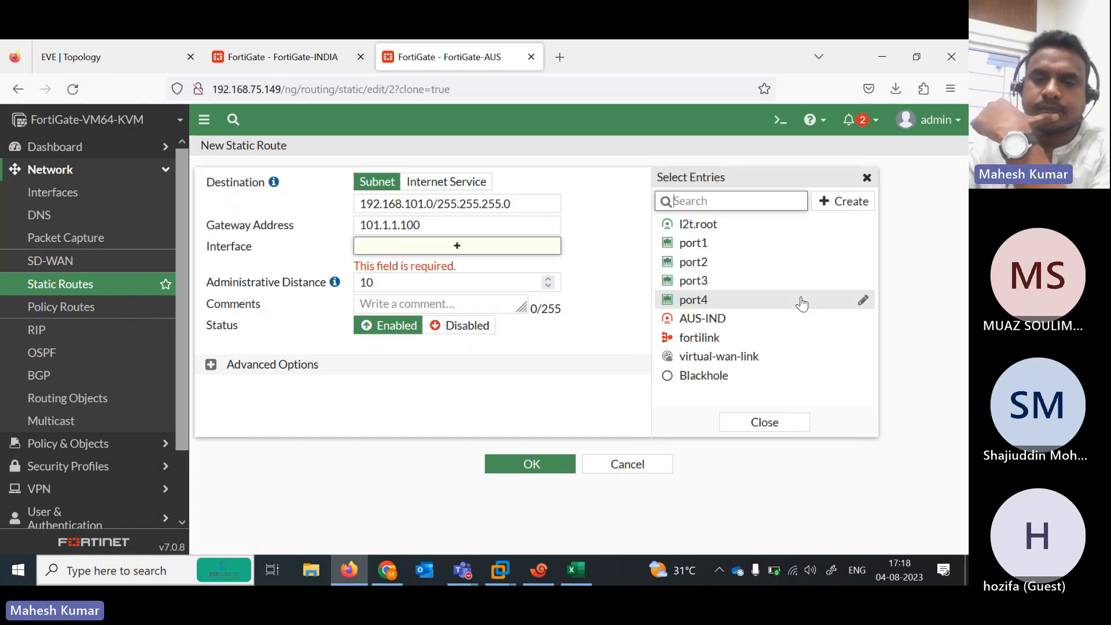
{"action": "left_click", "coordinate": [713, 376]}
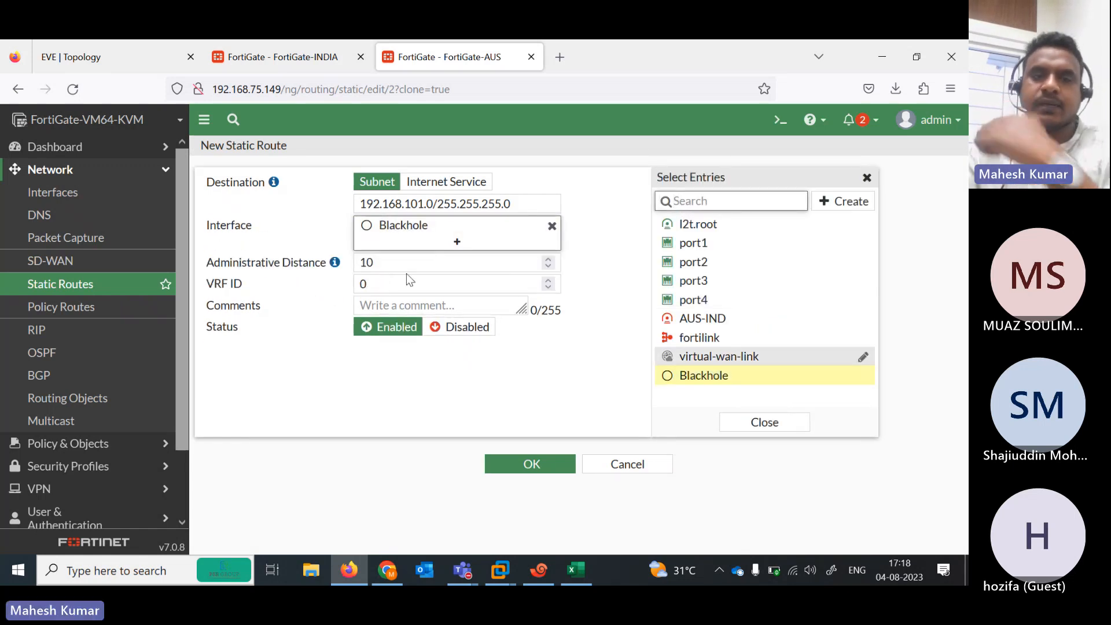
{"action": "double_click", "coordinate": [389, 264]}
{"action": "key", "text": "BackSpace"}
{"action": "type", "text": "2"}
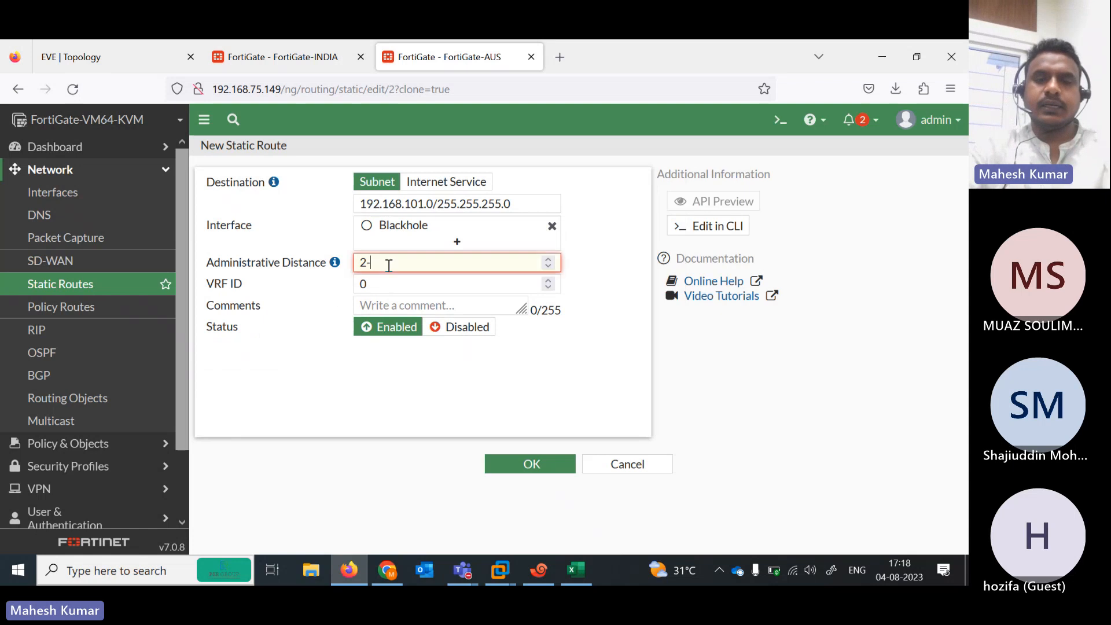
{"action": "key", "text": "BackSpace"}
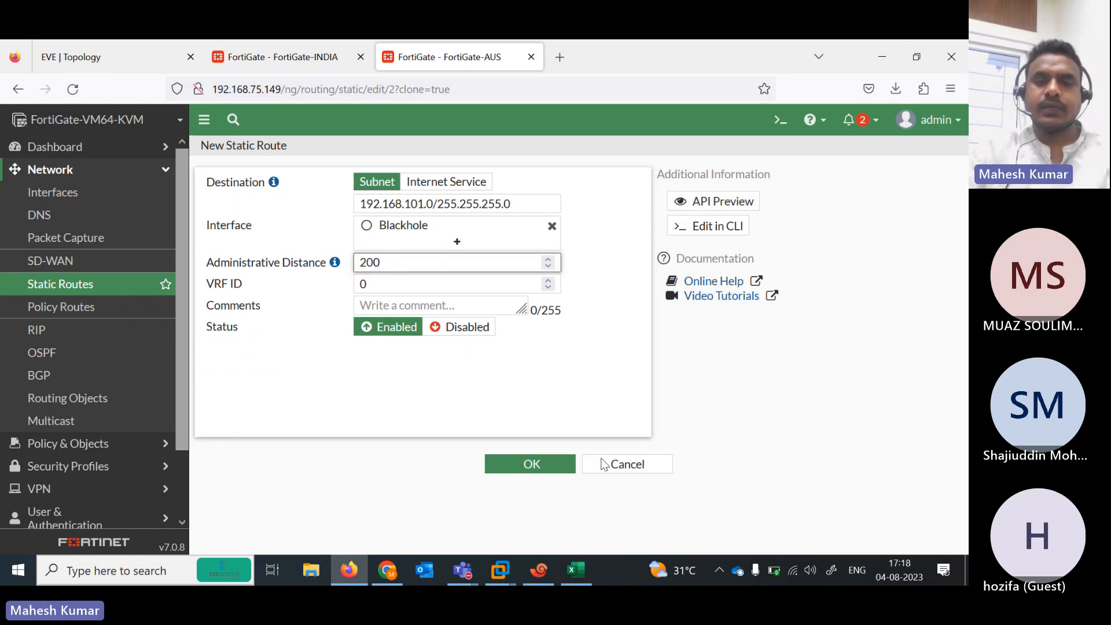
{"action": "type", "text": "00"}
{"action": "left_click", "coordinate": [524, 467]}
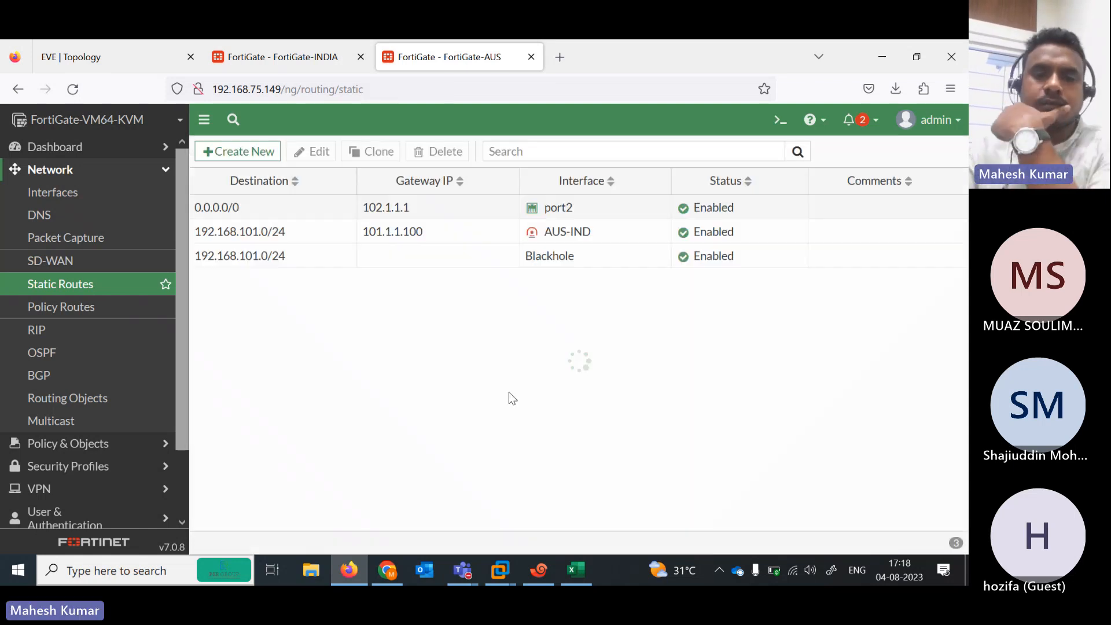
{"action": "left_click", "coordinate": [295, 48]}
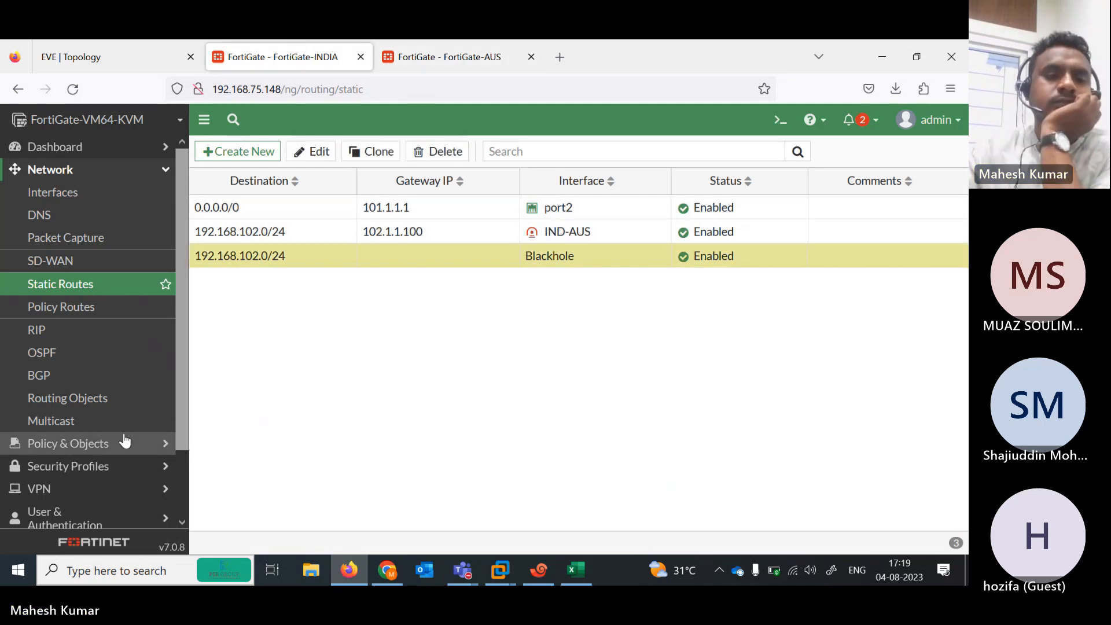
On FortiGate-INDIA, start a firewall policy named IN-OUT with incoming interface port1
{"action": "left_click", "coordinate": [110, 455]}
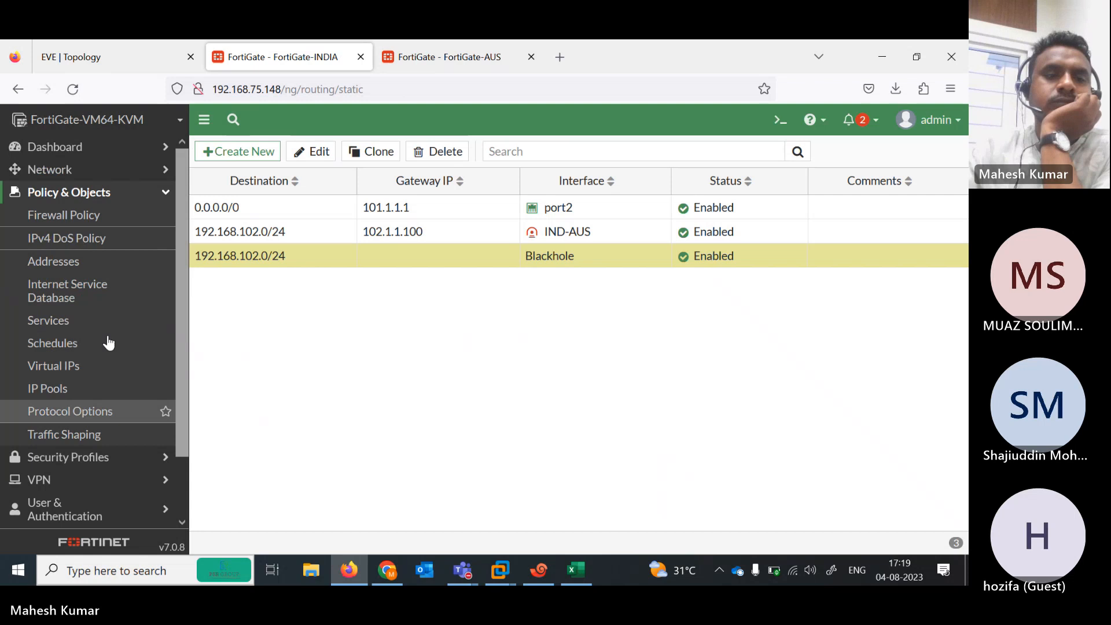
{"action": "left_click", "coordinate": [81, 223]}
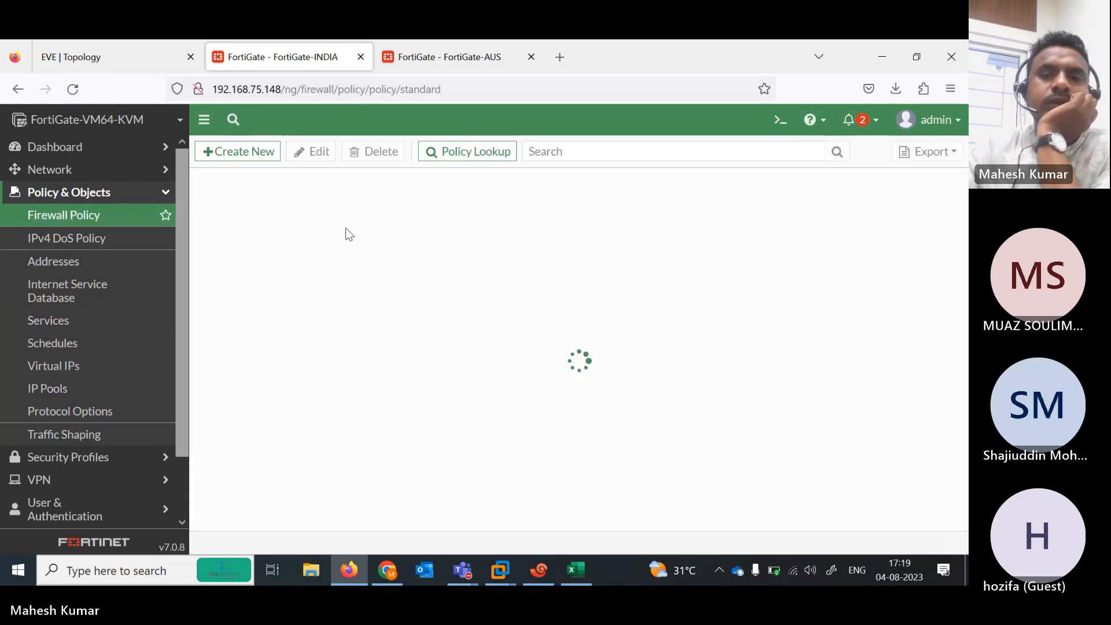
{"action": "left_click", "coordinate": [238, 153]}
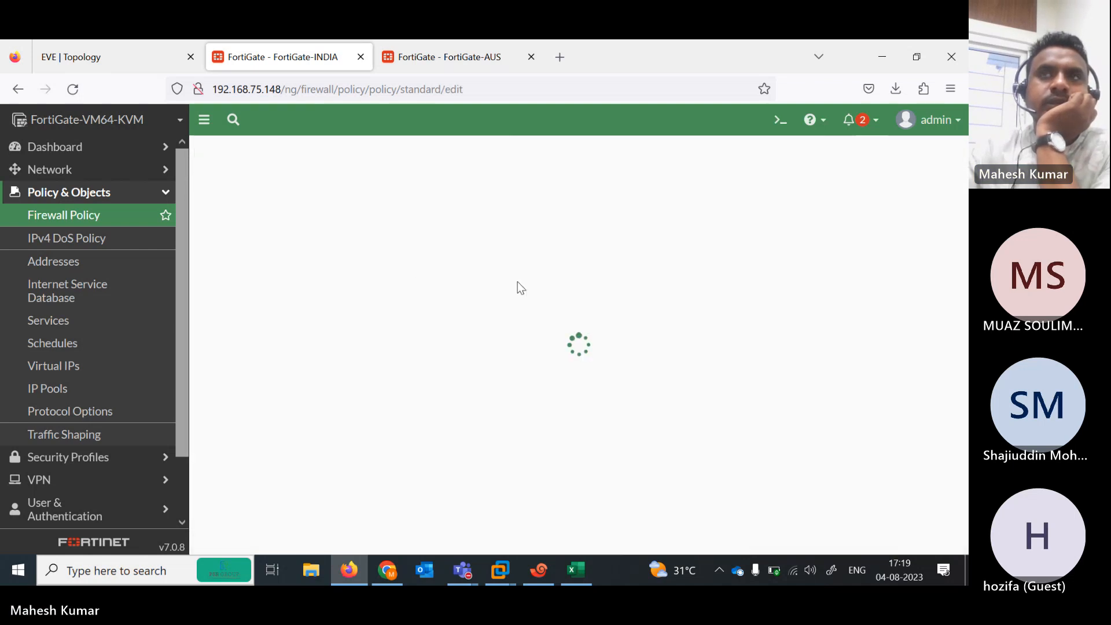
{"action": "left_click", "coordinate": [432, 192]}
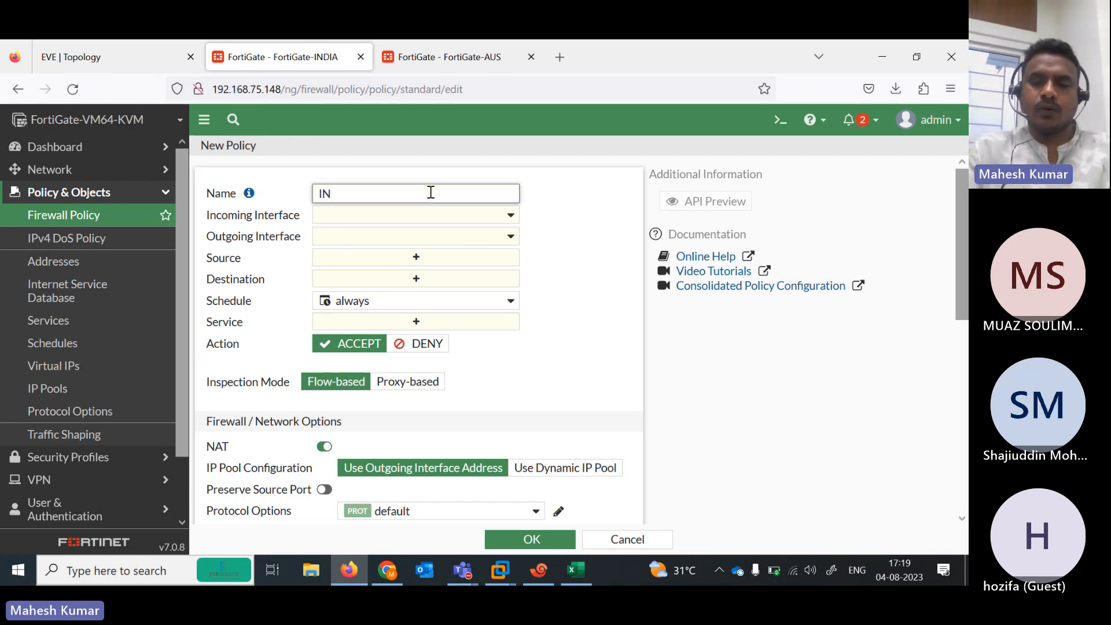
{"action": "type", "text": "IN-OUT"}
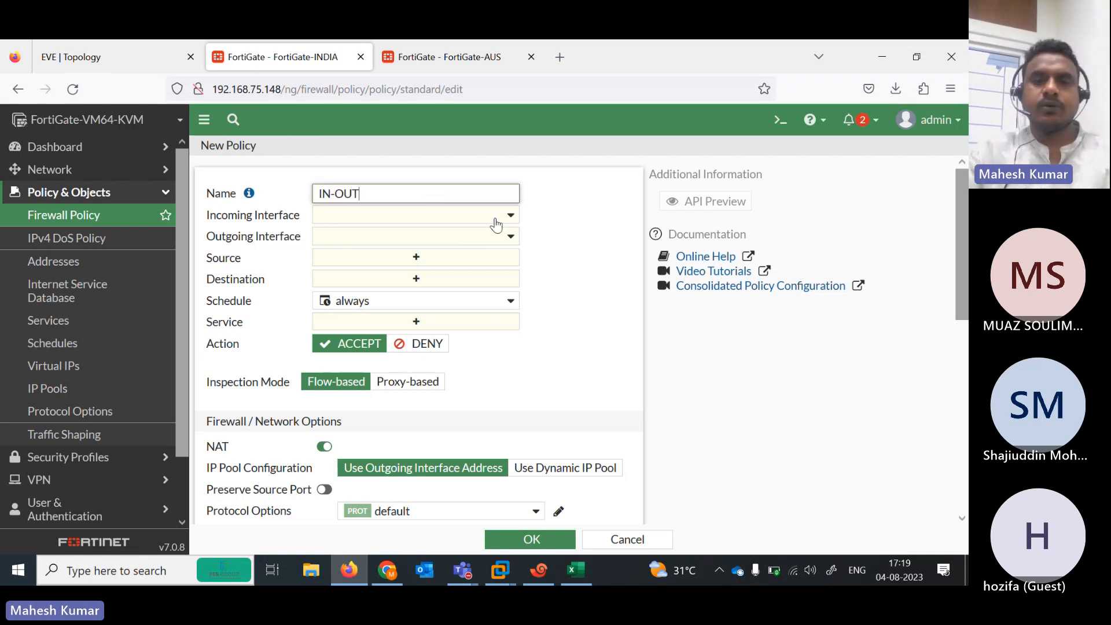
{"action": "left_click", "coordinate": [496, 218]}
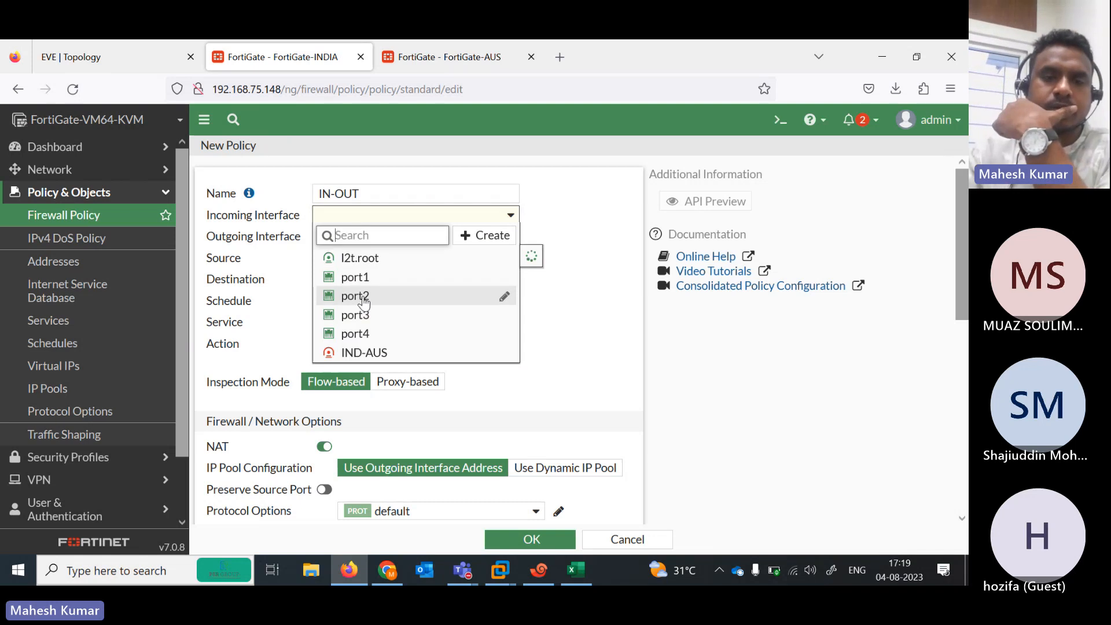
{"action": "left_click", "coordinate": [364, 297]}
{"action": "left_click", "coordinate": [133, 62]}
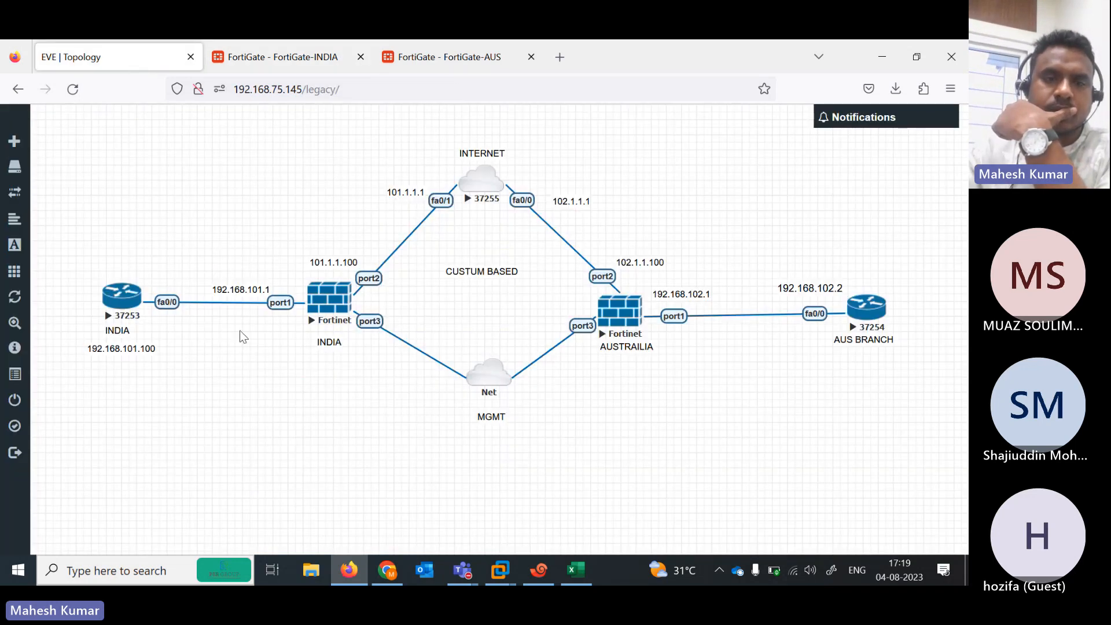
{"action": "left_click", "coordinate": [281, 60]}
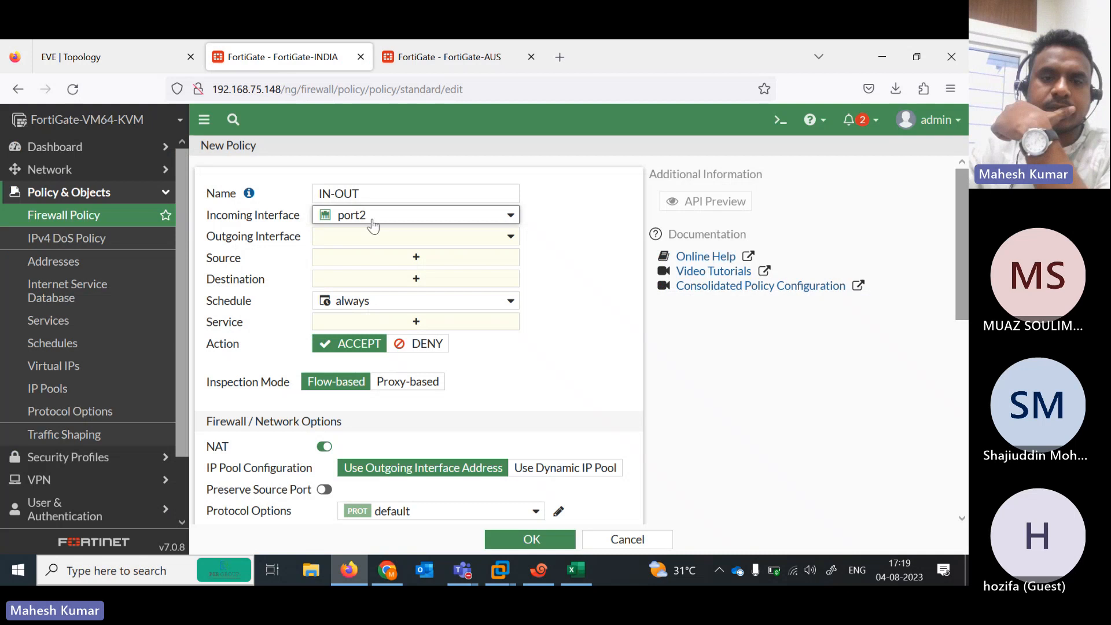
{"action": "left_click", "coordinate": [492, 220]}
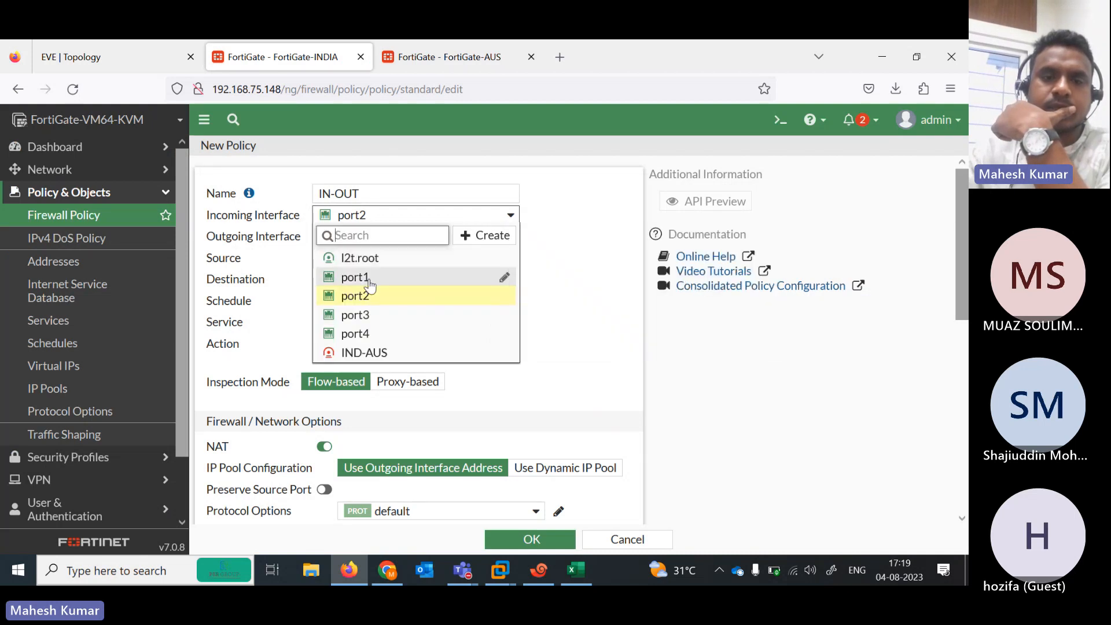
{"action": "left_click", "coordinate": [364, 276]}
Set outgoing IND-AUS, source and destination all, service ALL, and save the IN-OUT policy
{"action": "left_click", "coordinate": [485, 239]}
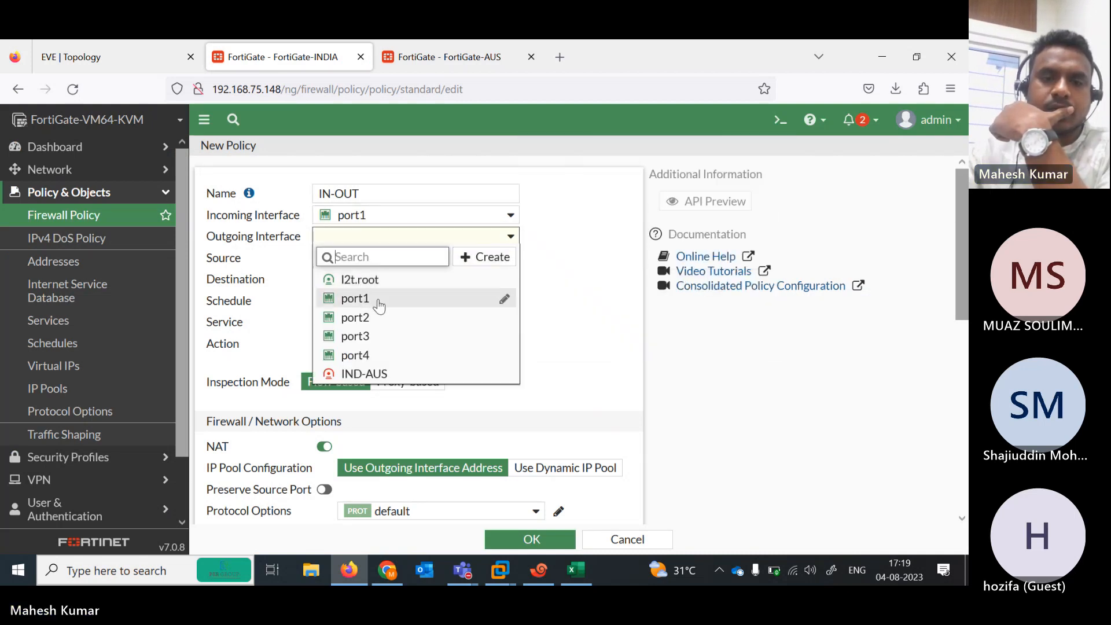
{"action": "left_click", "coordinate": [382, 375]}
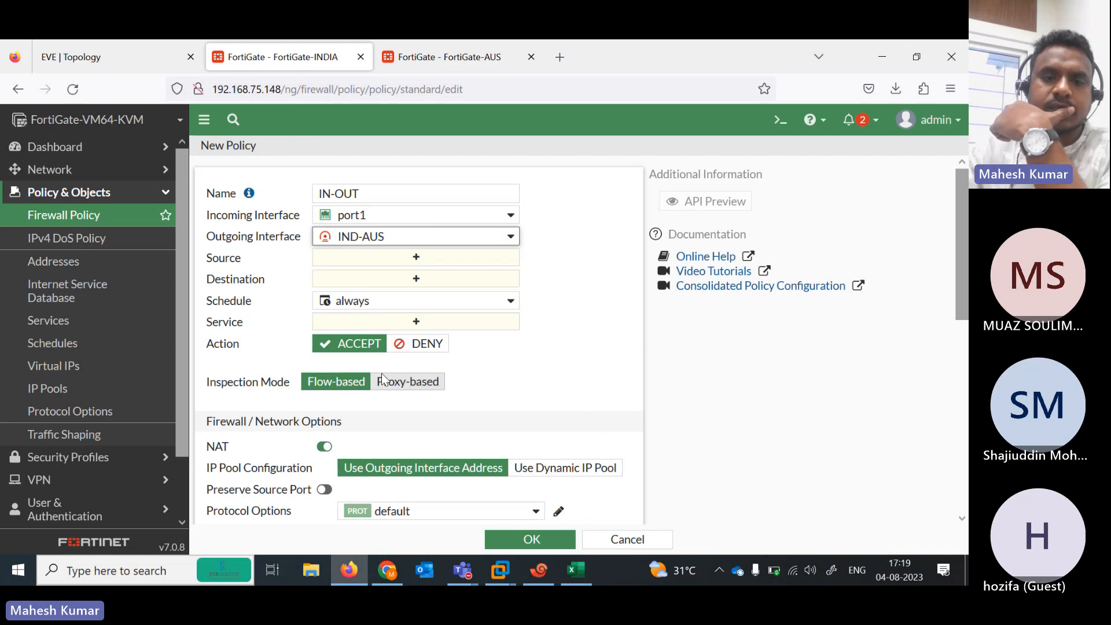
{"action": "left_click", "coordinate": [413, 258]}
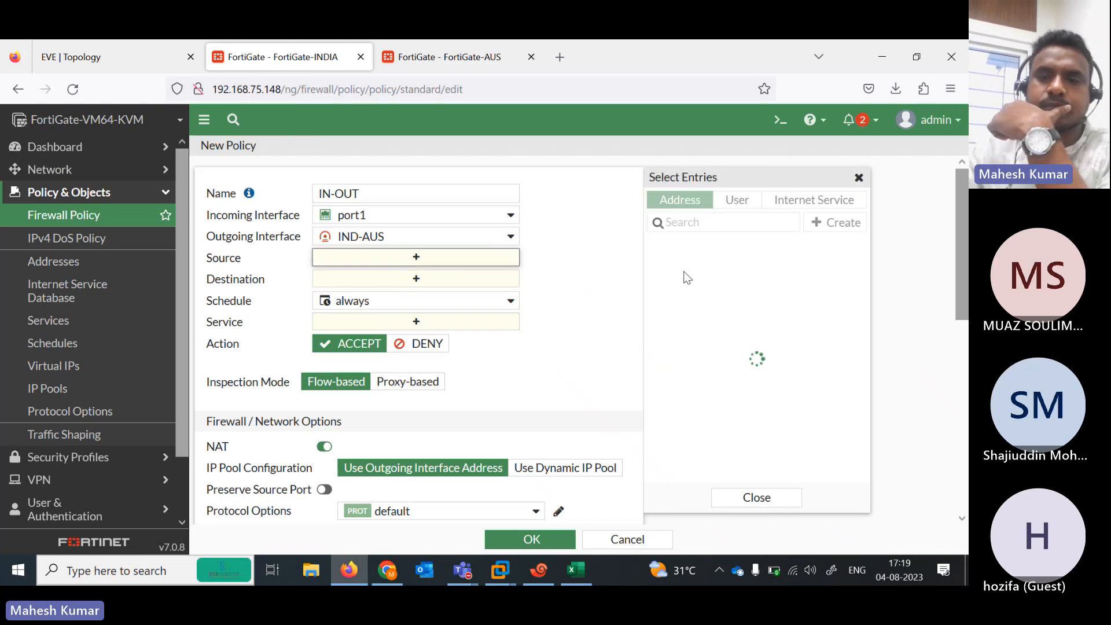
{"action": "left_click", "coordinate": [716, 267]}
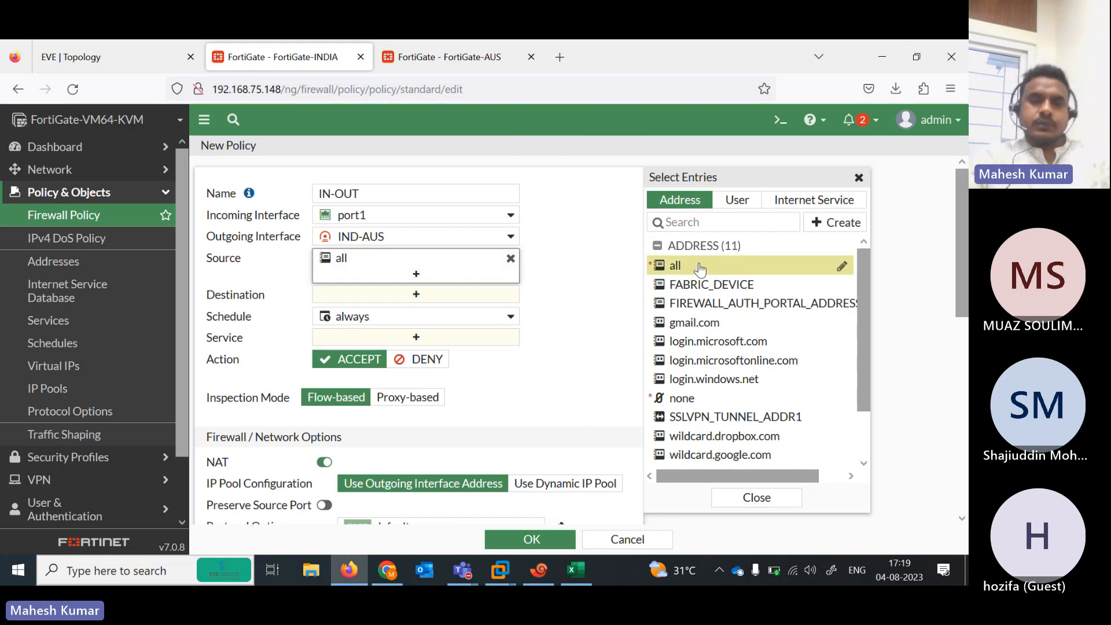
{"action": "left_click", "coordinate": [469, 294]}
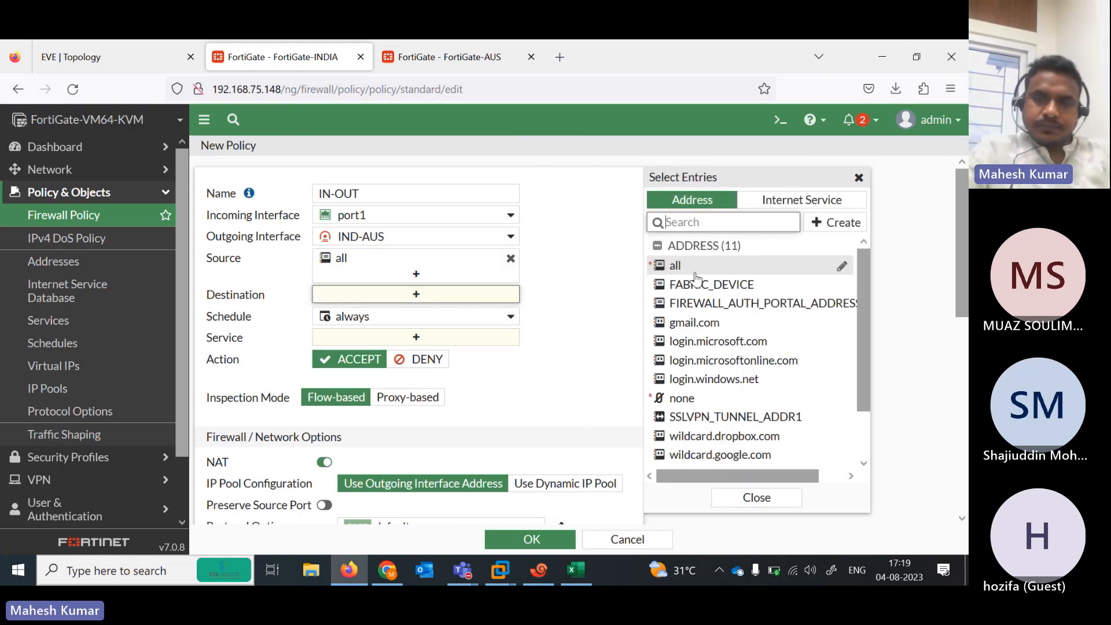
{"action": "left_click", "coordinate": [690, 272]}
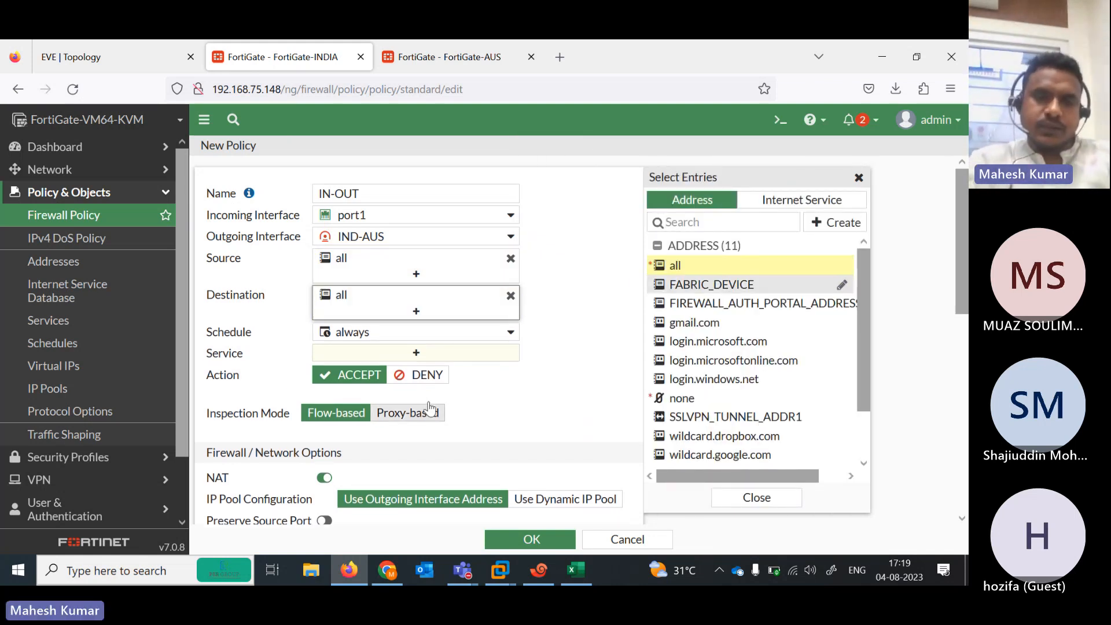
{"action": "left_click", "coordinate": [398, 355]}
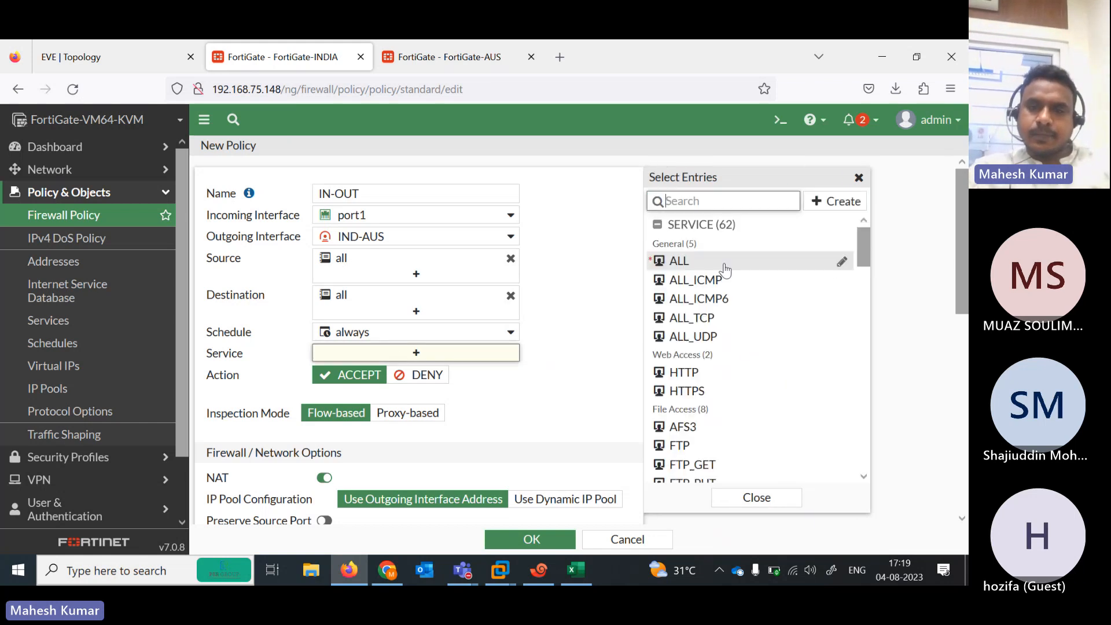
{"action": "right_click", "coordinate": [683, 262]}
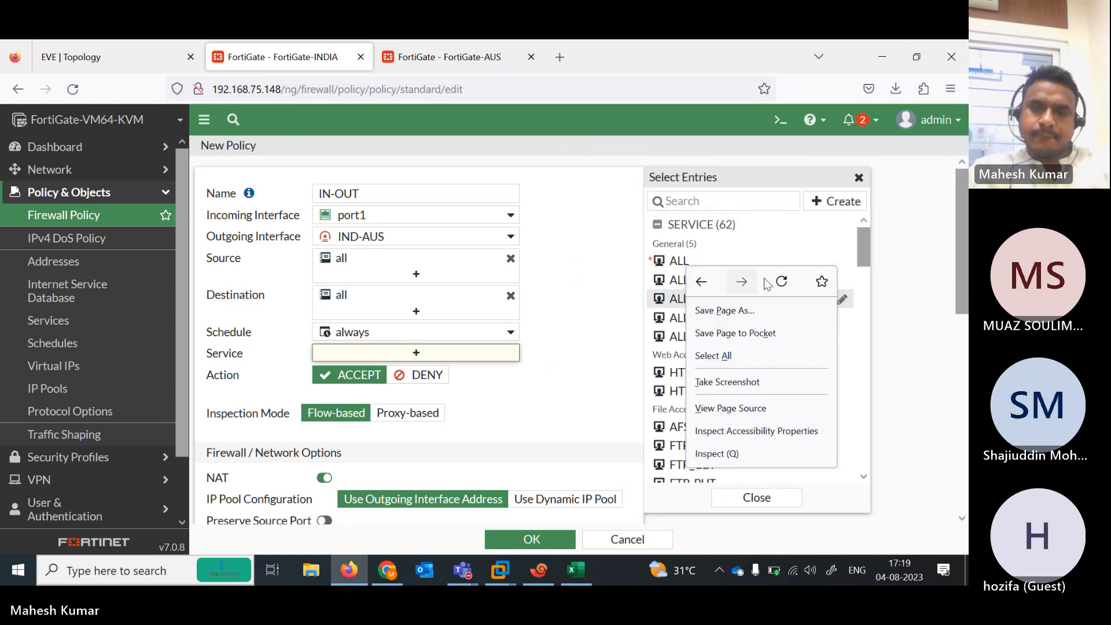
{"action": "left_click", "coordinate": [678, 265]}
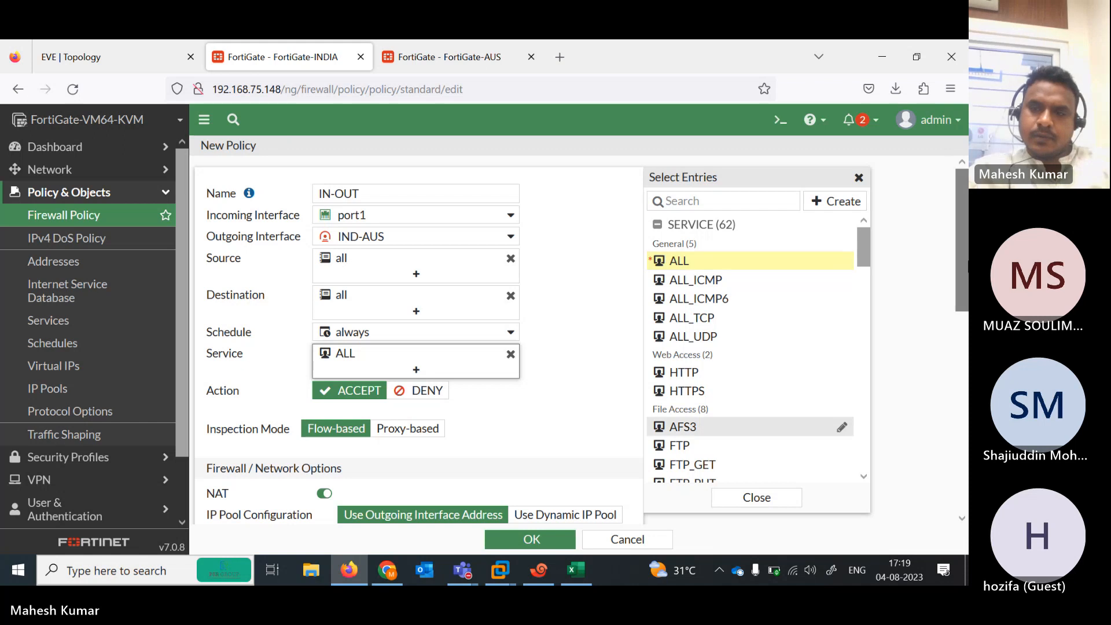
{"action": "left_click_drag", "start_coordinate": [965, 268], "coordinate": [965, 469]}
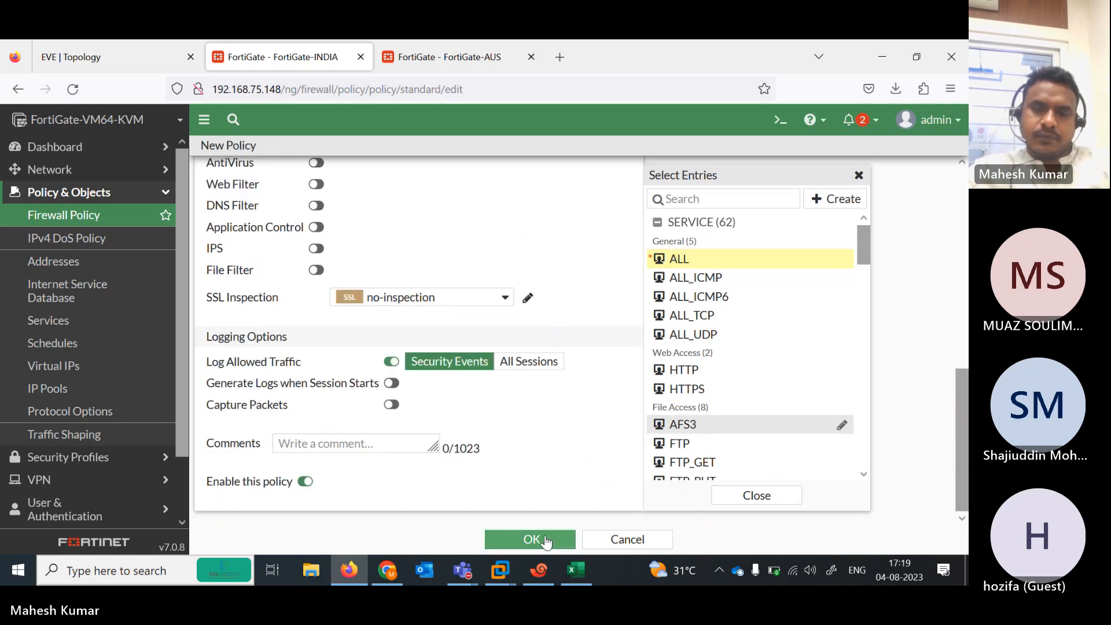
{"action": "left_click", "coordinate": [545, 536]}
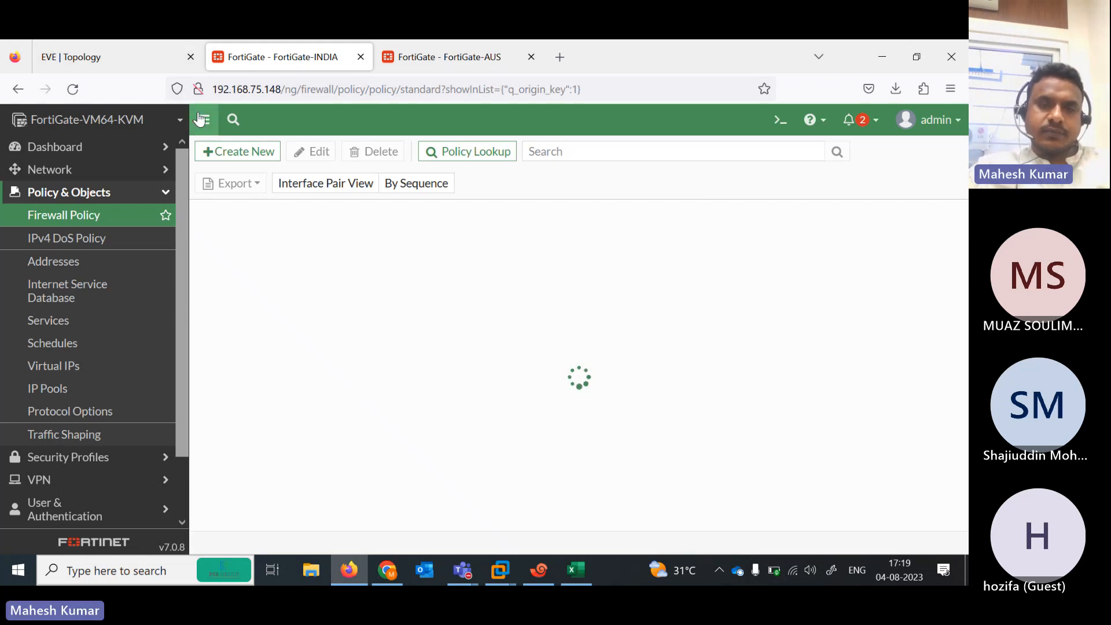
Start a second policy named OUT-IN with incoming interface IND-AUS
{"action": "left_click", "coordinate": [134, 52]}
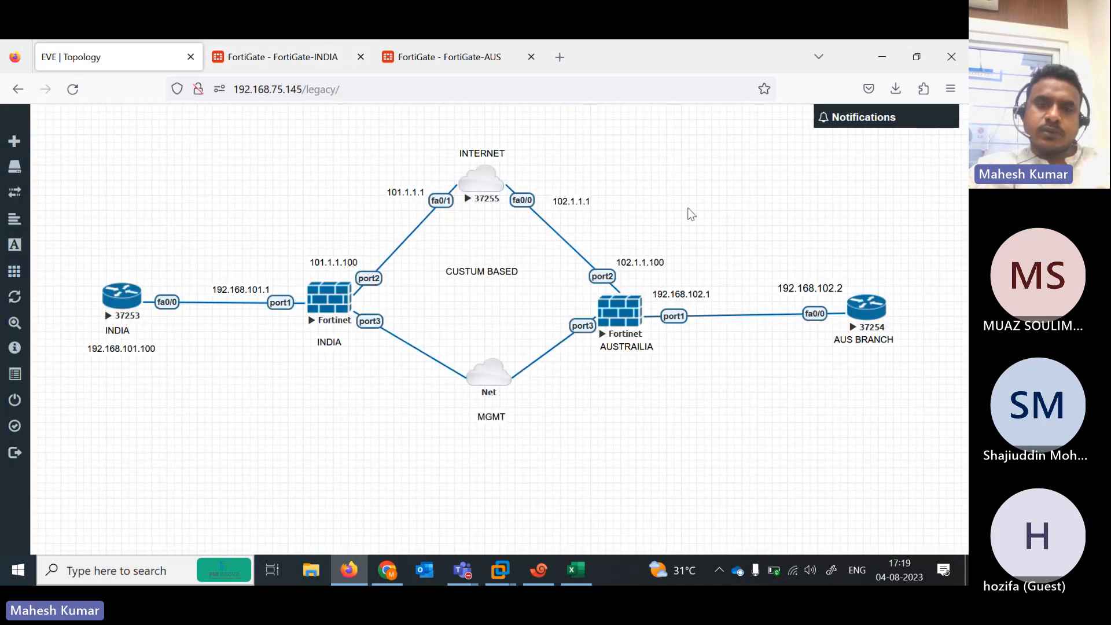
{"action": "left_click", "coordinate": [279, 40]}
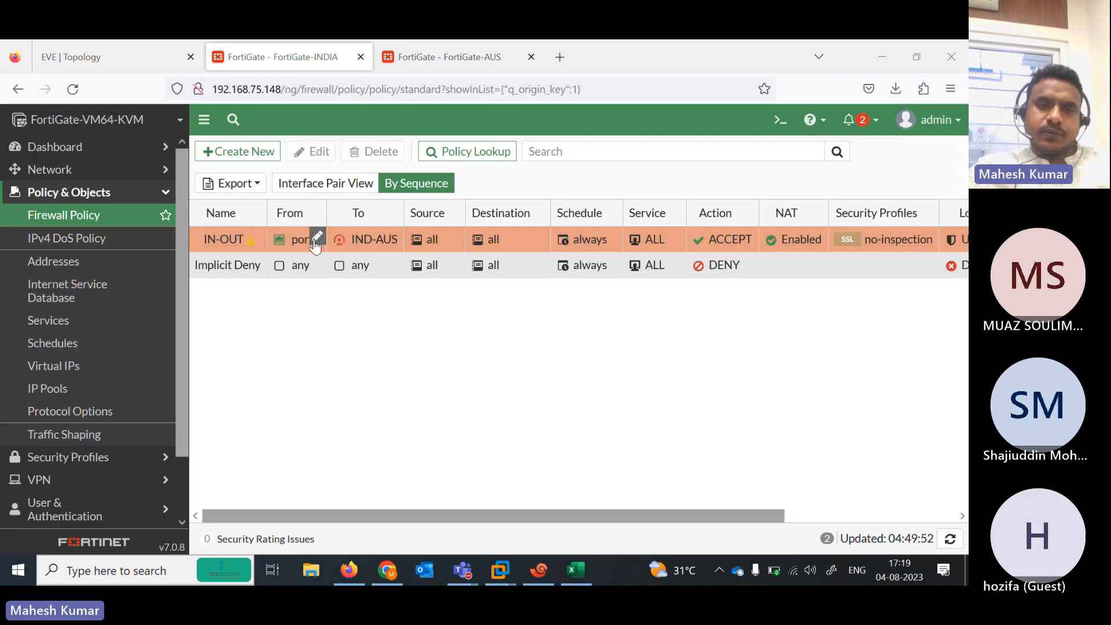
{"action": "left_click", "coordinate": [248, 154]}
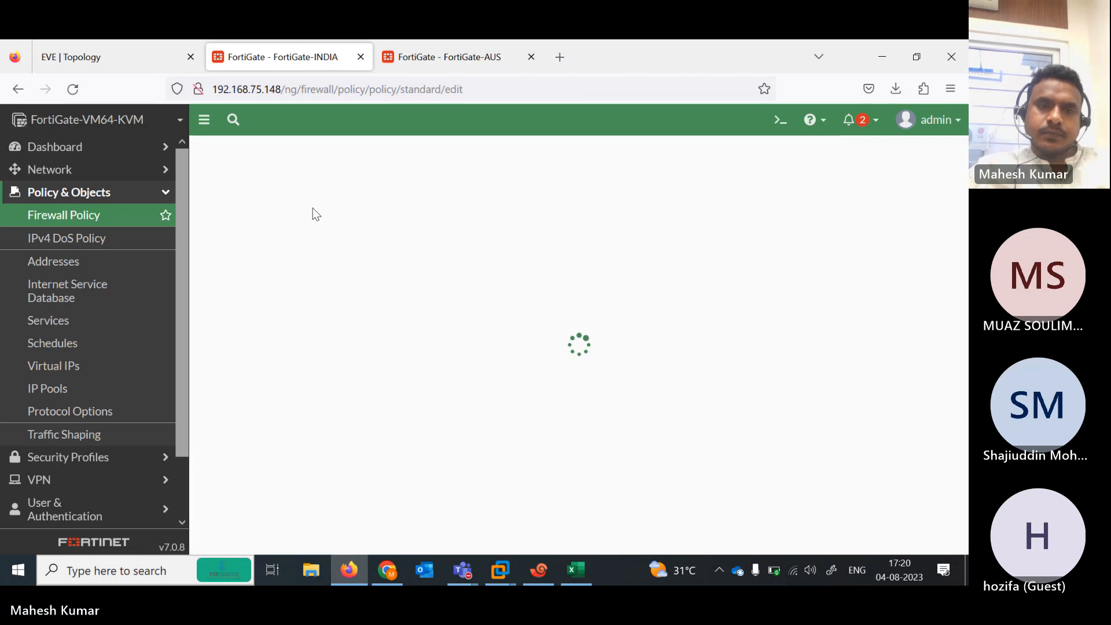
{"action": "left_click", "coordinate": [353, 188]}
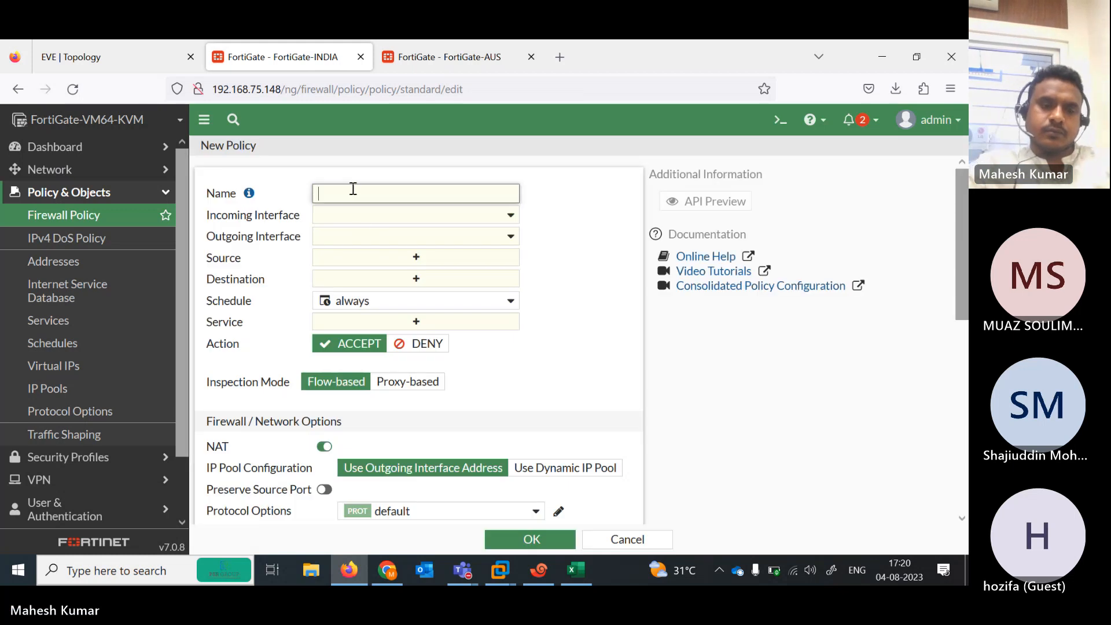
{"action": "type", "text": "OUT-IN"}
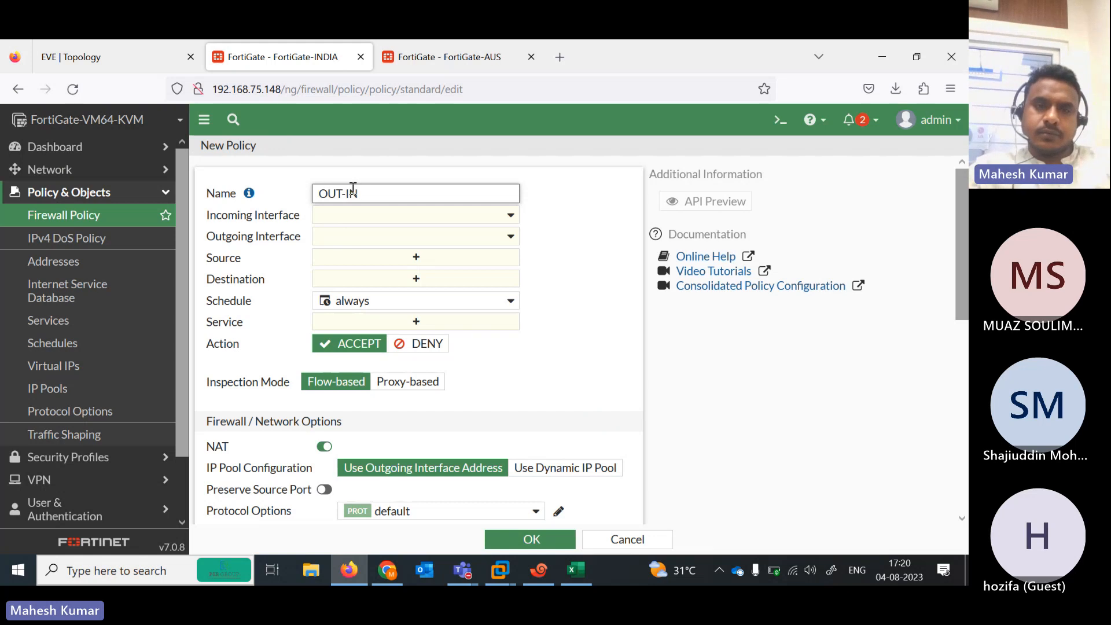
{"action": "left_click", "coordinate": [511, 215]}
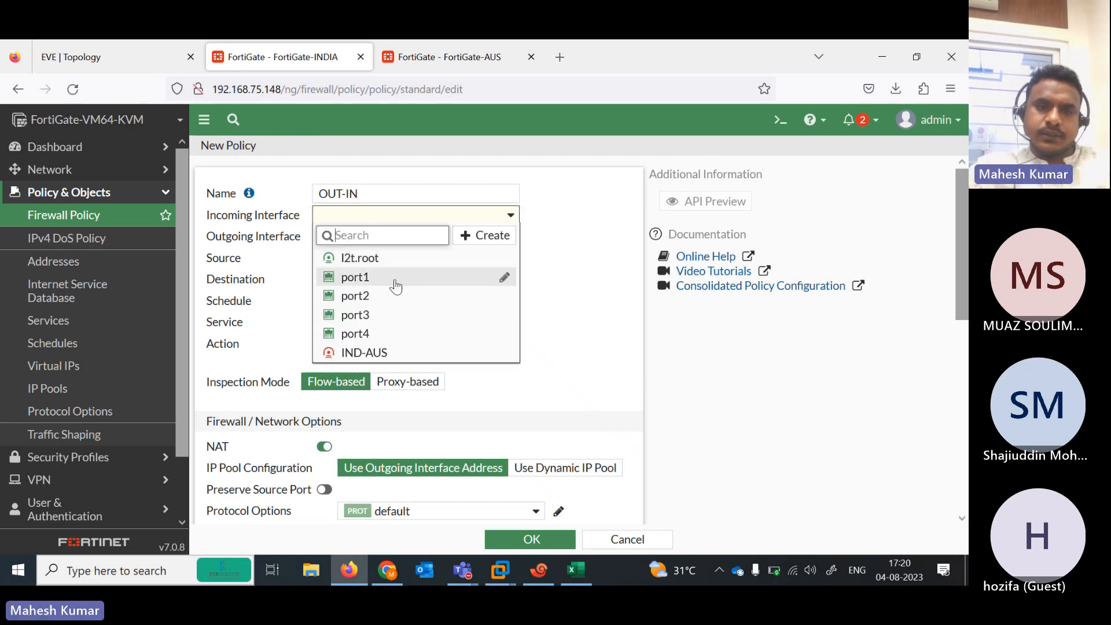
{"action": "left_click", "coordinate": [374, 353]}
Set the outgoing interface to port2 after checking the topology and AUS routes
{"action": "left_click", "coordinate": [394, 237]}
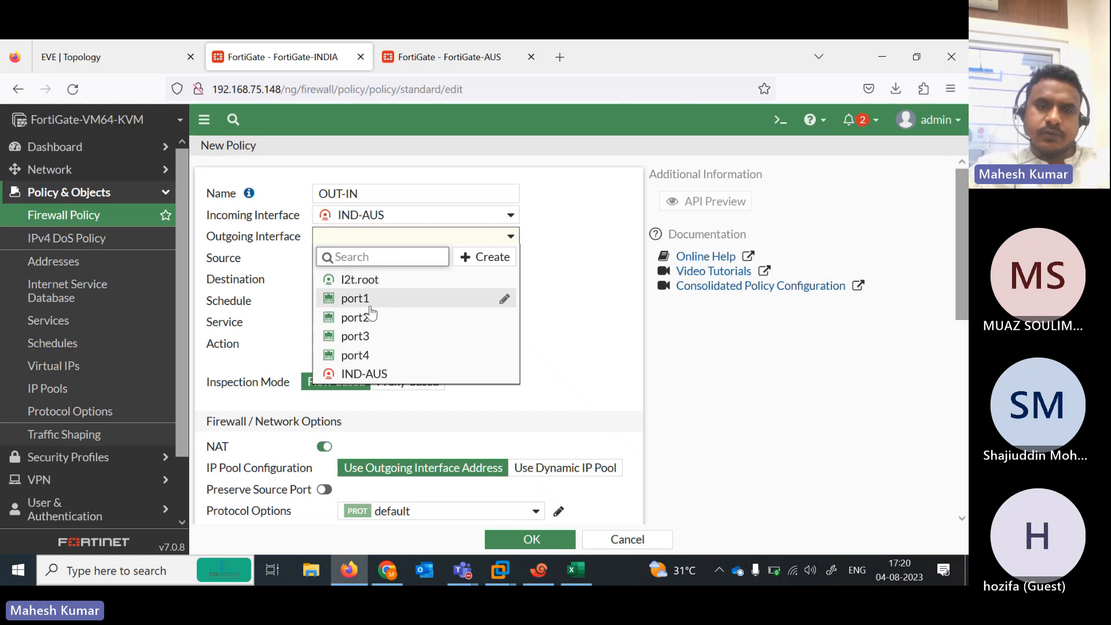
{"action": "left_click", "coordinate": [123, 55]}
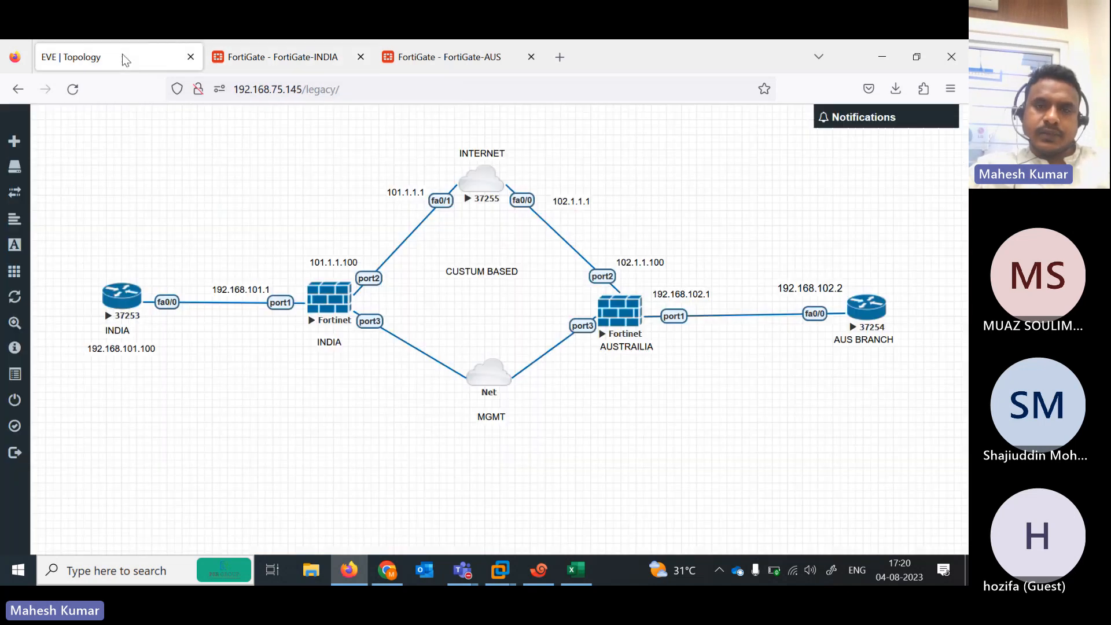
{"action": "left_click", "coordinate": [413, 43]}
{"action": "left_click", "coordinate": [313, 54]}
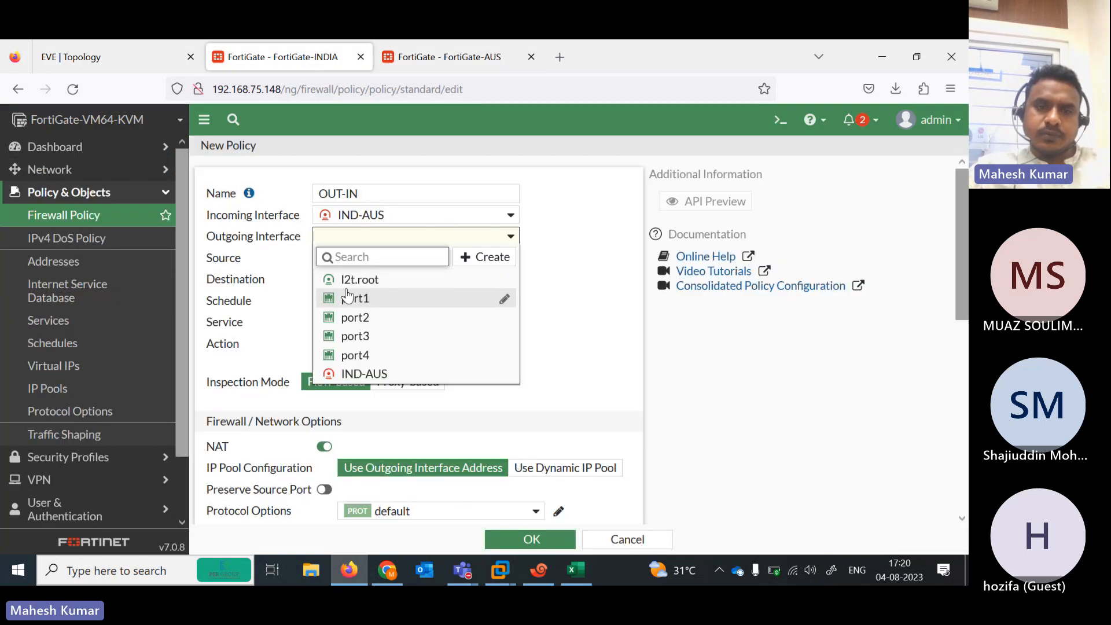
{"action": "left_click", "coordinate": [355, 318]}
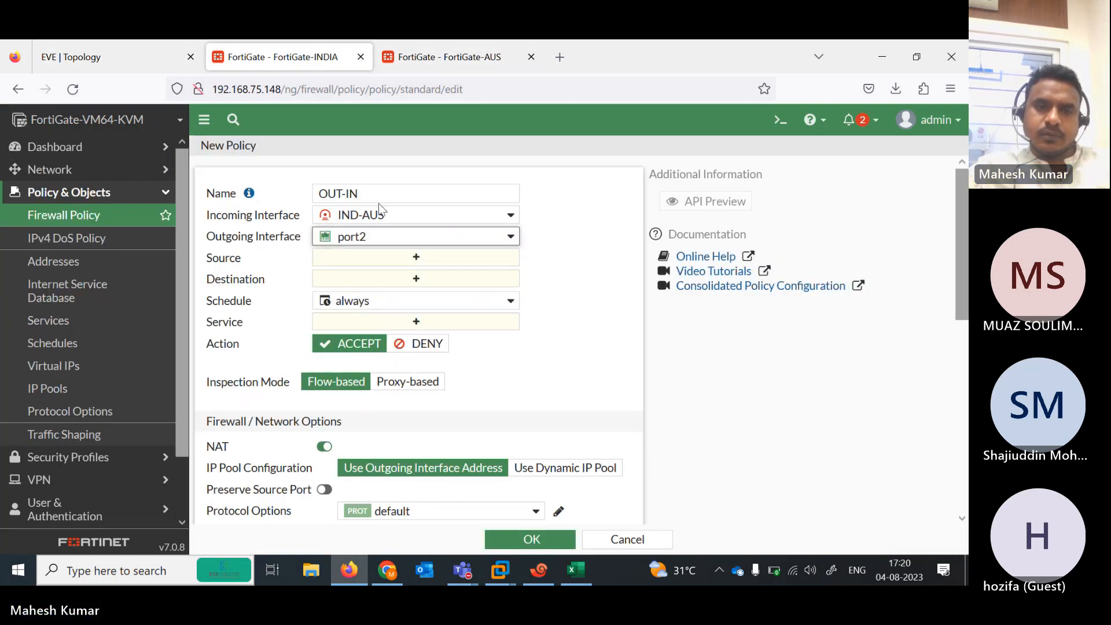
{"action": "left_click", "coordinate": [418, 259]}
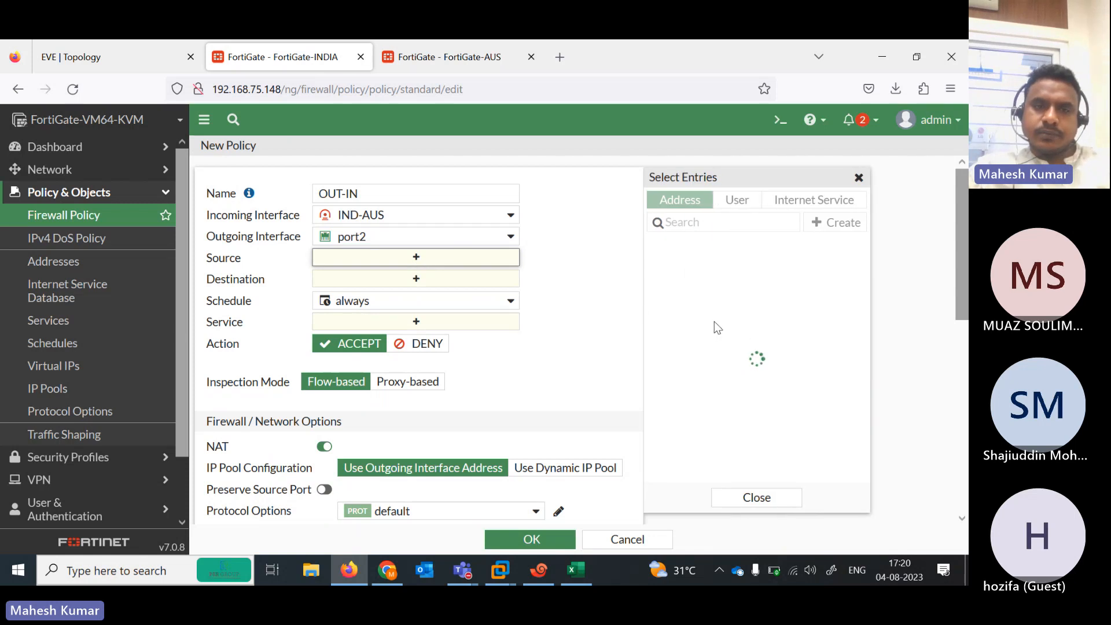
{"action": "left_click", "coordinate": [132, 52]}
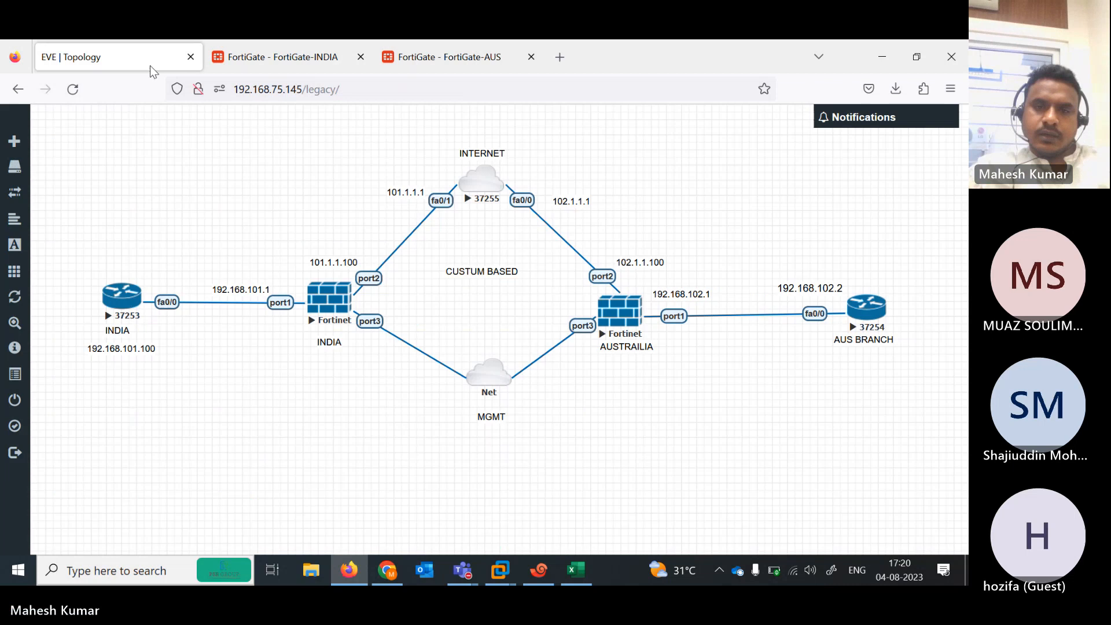
{"action": "left_click", "coordinate": [334, 56]}
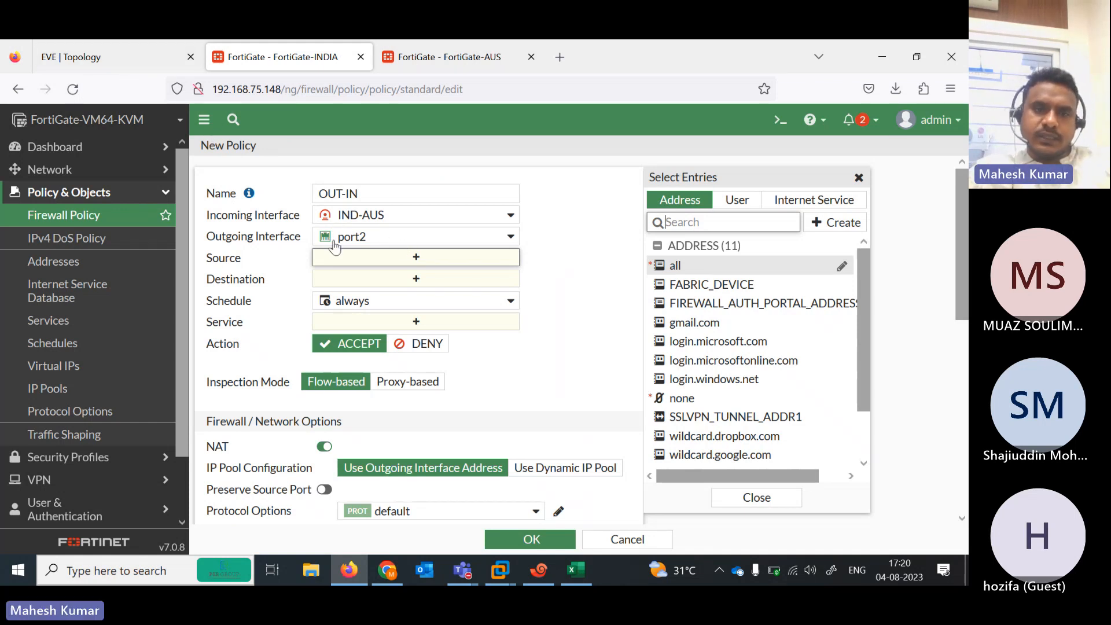
{"action": "left_click", "coordinate": [138, 60]}
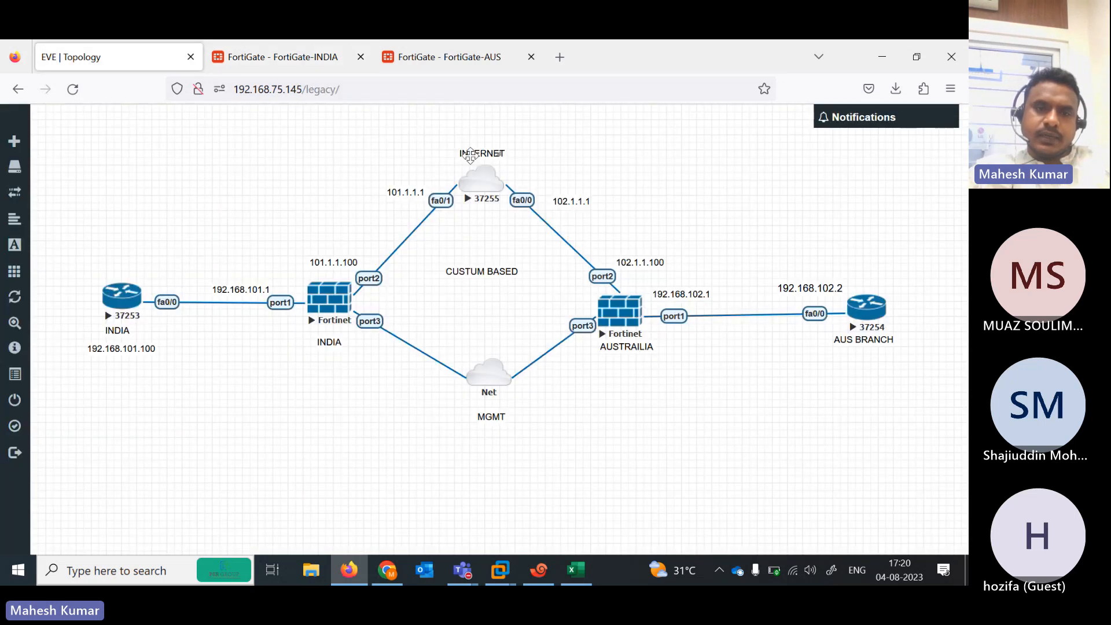
{"action": "left_click", "coordinate": [258, 48]}
{"action": "left_click", "coordinate": [510, 240]}
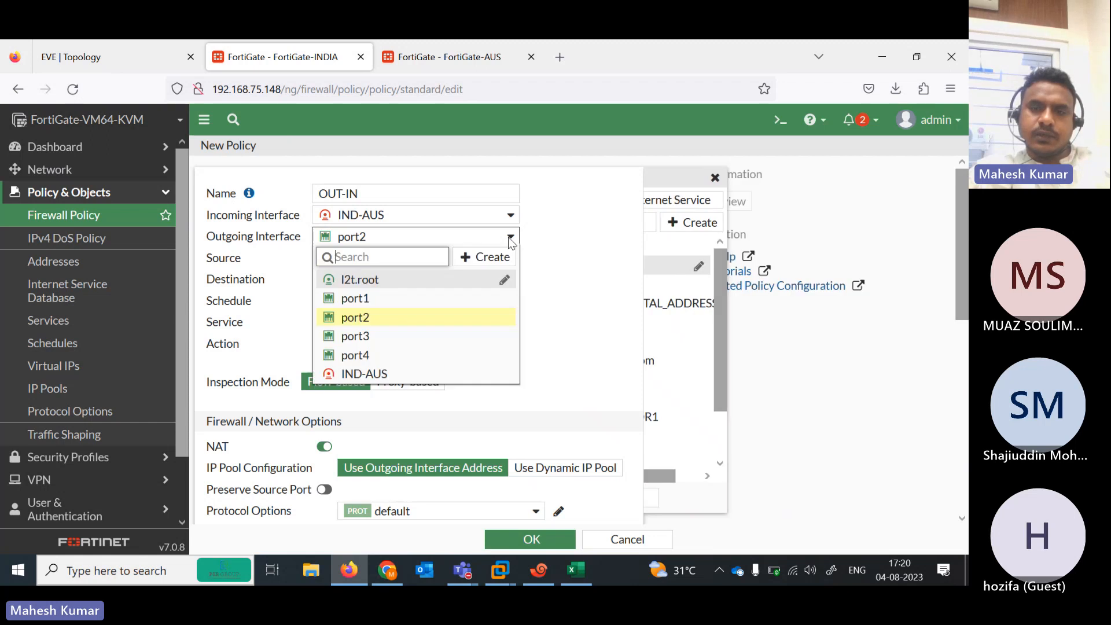
Change outgoing to port1 and set source all, destination all, service ALL
{"action": "left_click", "coordinate": [385, 303]}
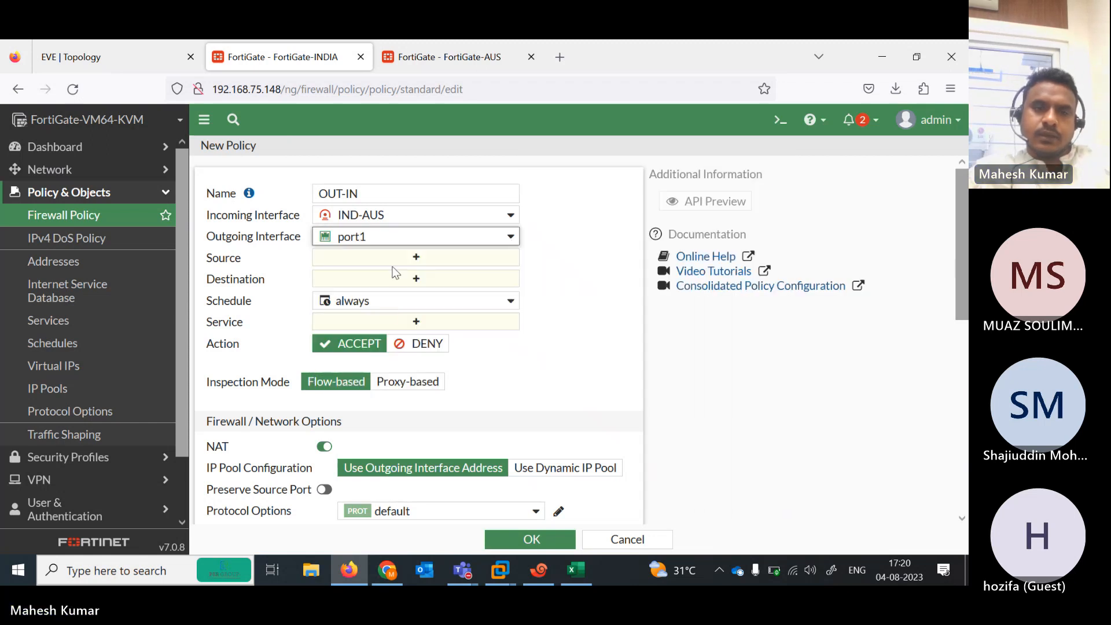
{"action": "left_click", "coordinate": [392, 258]}
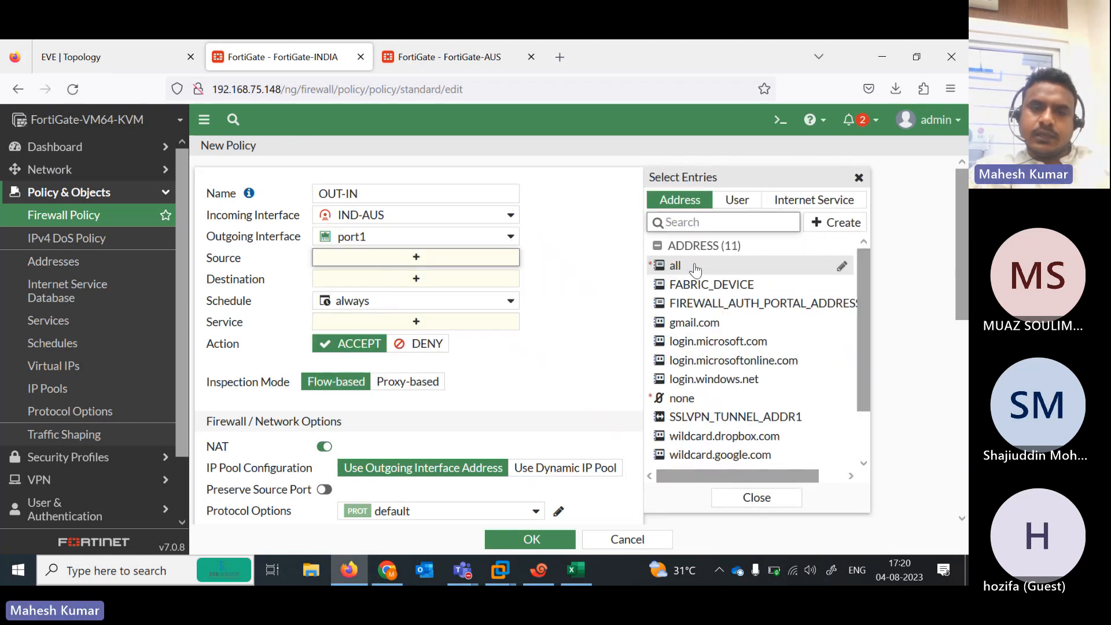
{"action": "left_click", "coordinate": [695, 267]}
{"action": "left_click", "coordinate": [450, 298]}
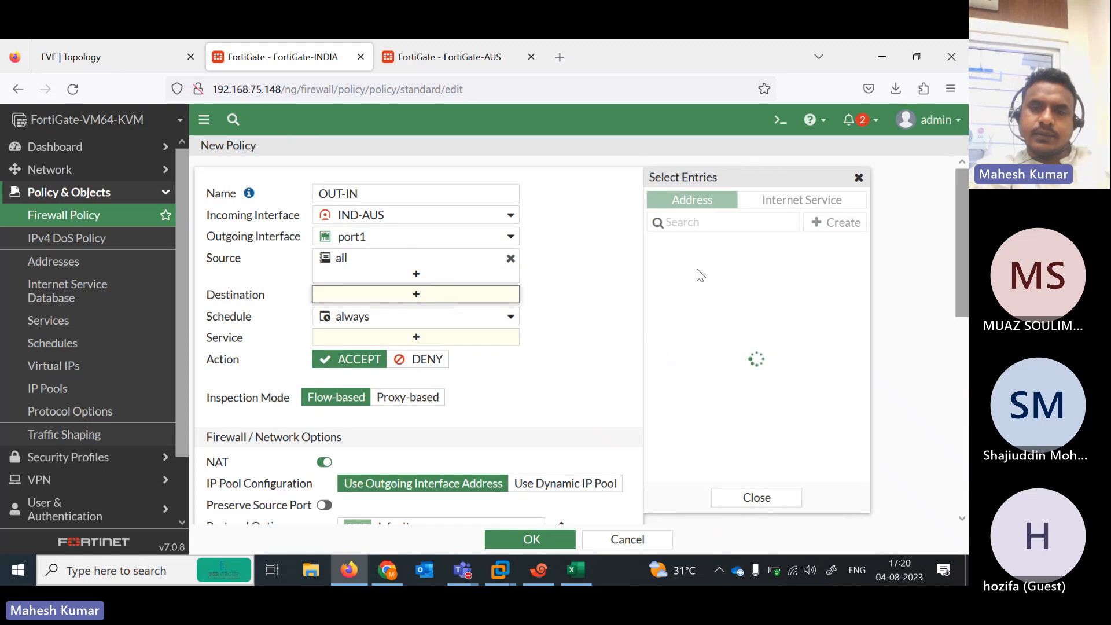
{"action": "left_click", "coordinate": [683, 268]}
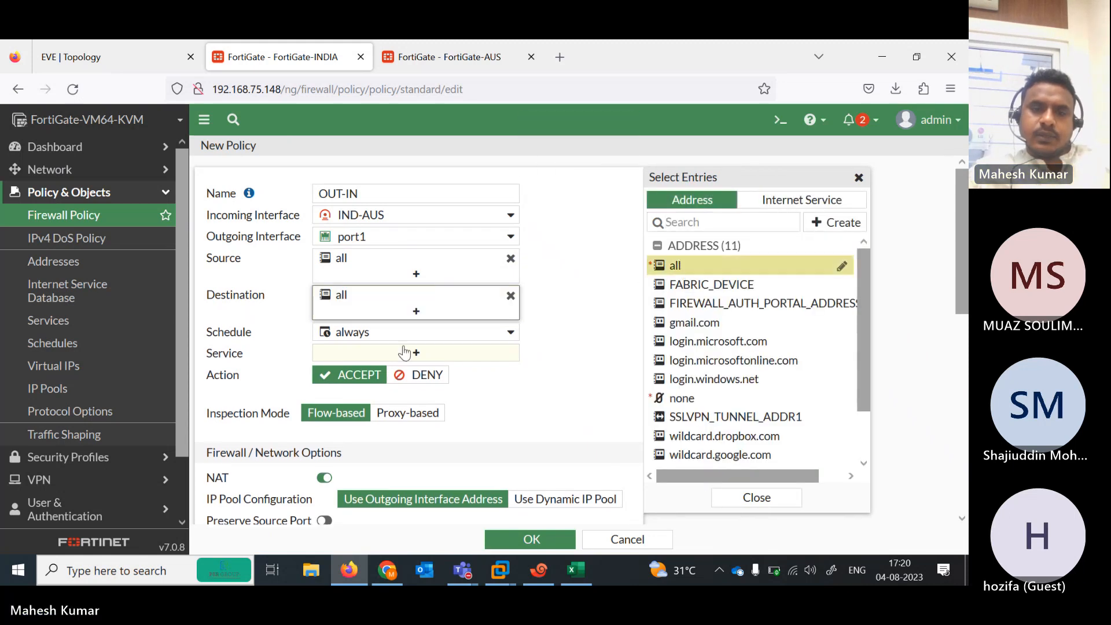
{"action": "left_click", "coordinate": [410, 352]}
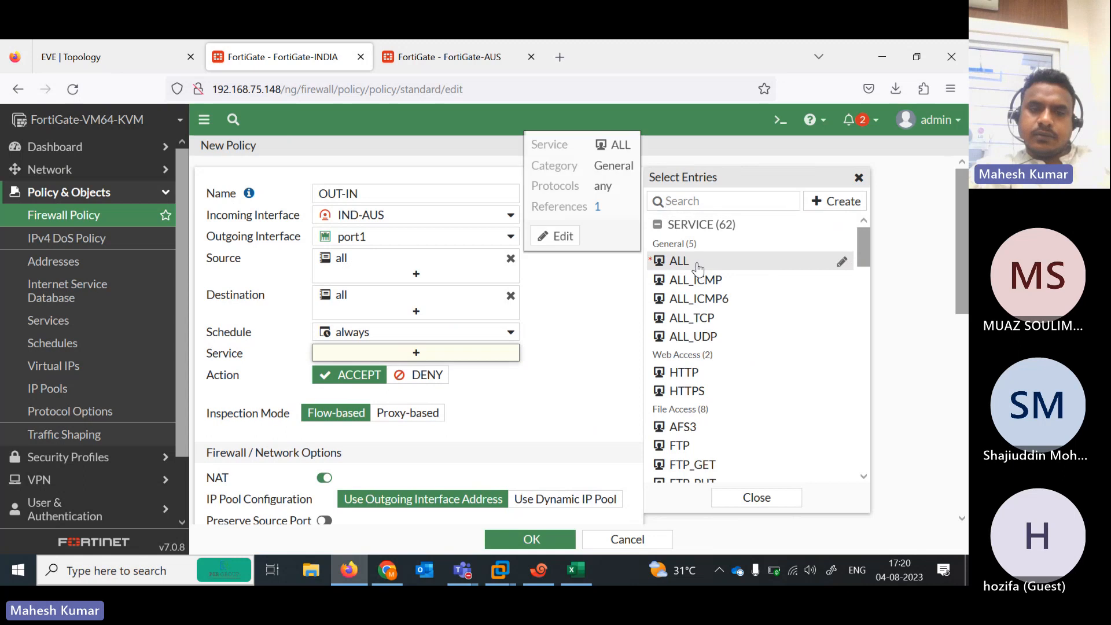
{"action": "left_click", "coordinate": [704, 263]}
Turn NAT off and save the OUT-IN policy
{"action": "scroll", "coordinate": [417, 347], "scroll_direction": "down", "scroll_amount": 4}
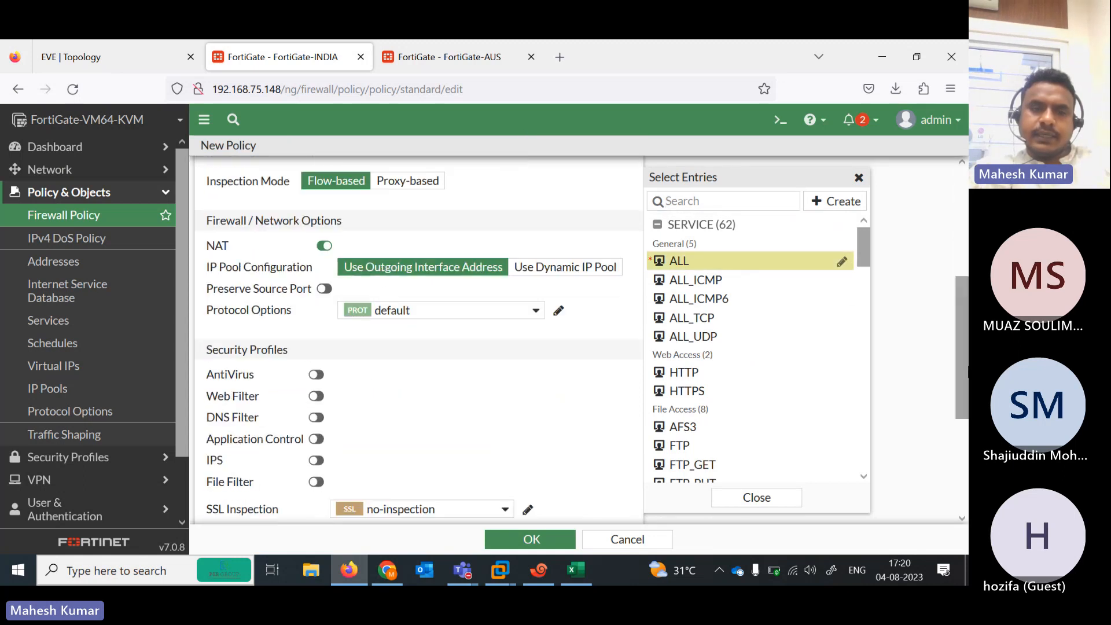
{"action": "left_click", "coordinate": [324, 246]}
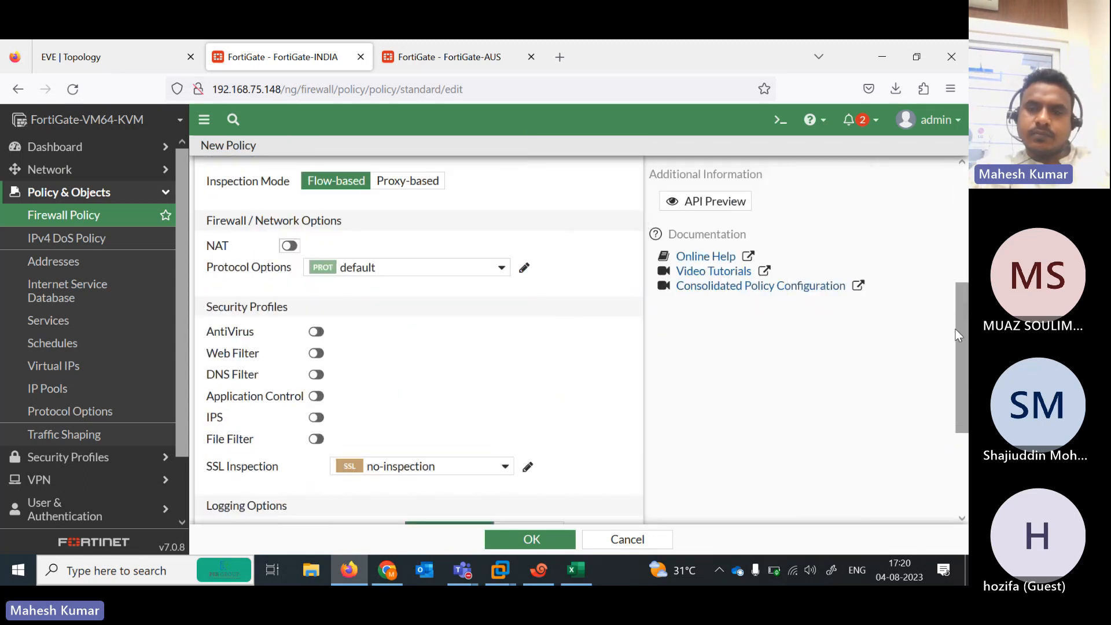
{"action": "key", "text": "ctrl+a"}
{"action": "left_click", "coordinate": [950, 376]}
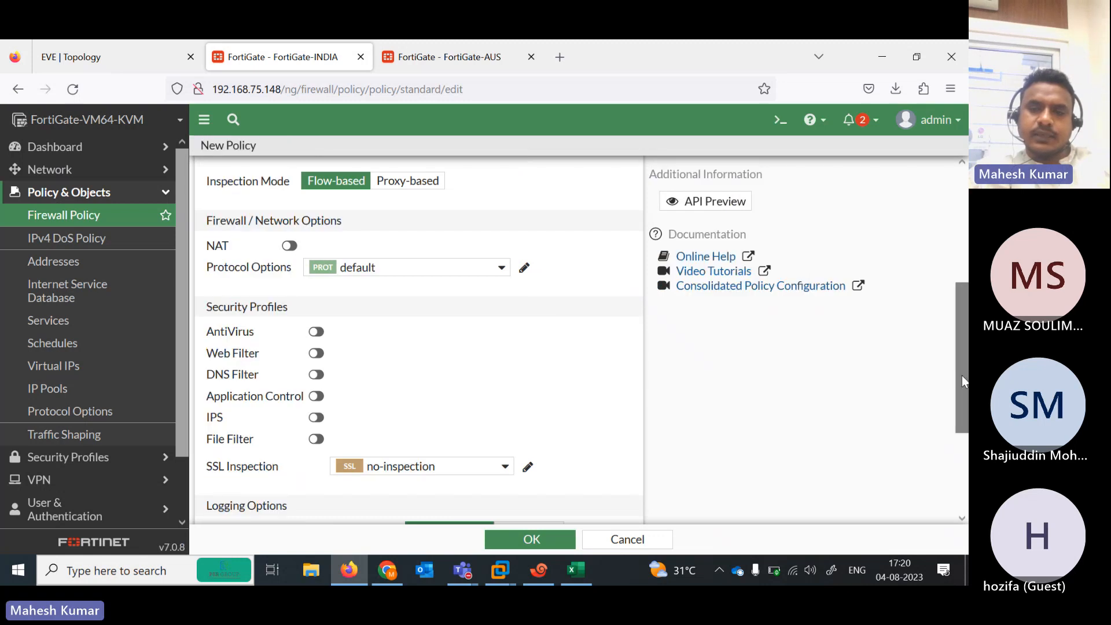
{"action": "left_click_drag", "start_coordinate": [962, 375], "coordinate": [962, 456]}
{"action": "left_click", "coordinate": [525, 536]}
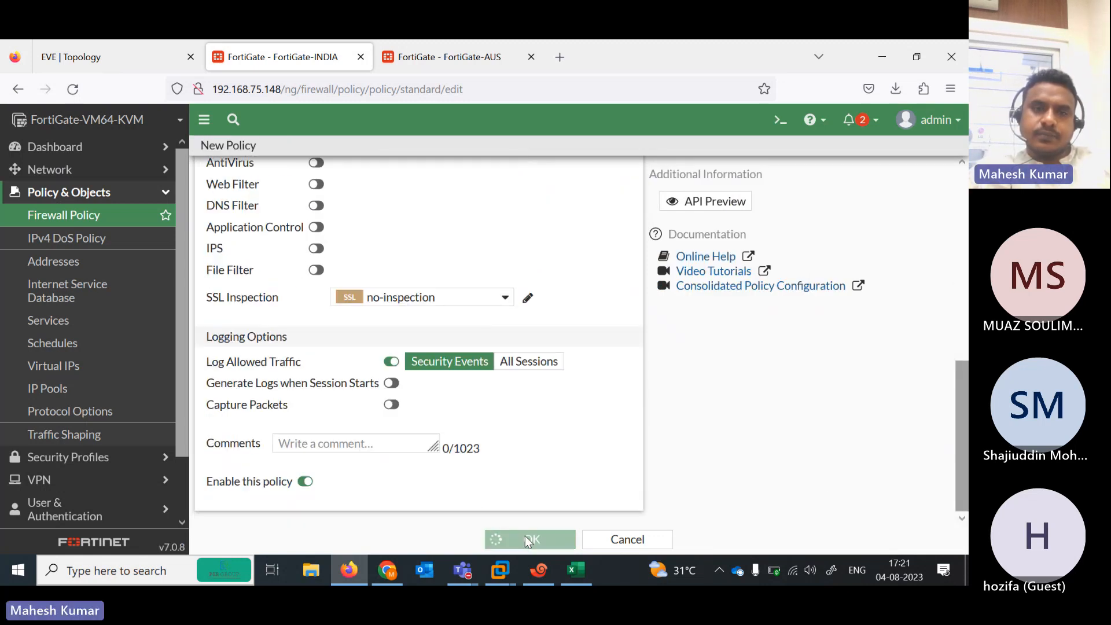
On FortiGate-AUS, open Firewall Policy and begin a blank new policy at its Name field
{"action": "left_click", "coordinate": [434, 62]}
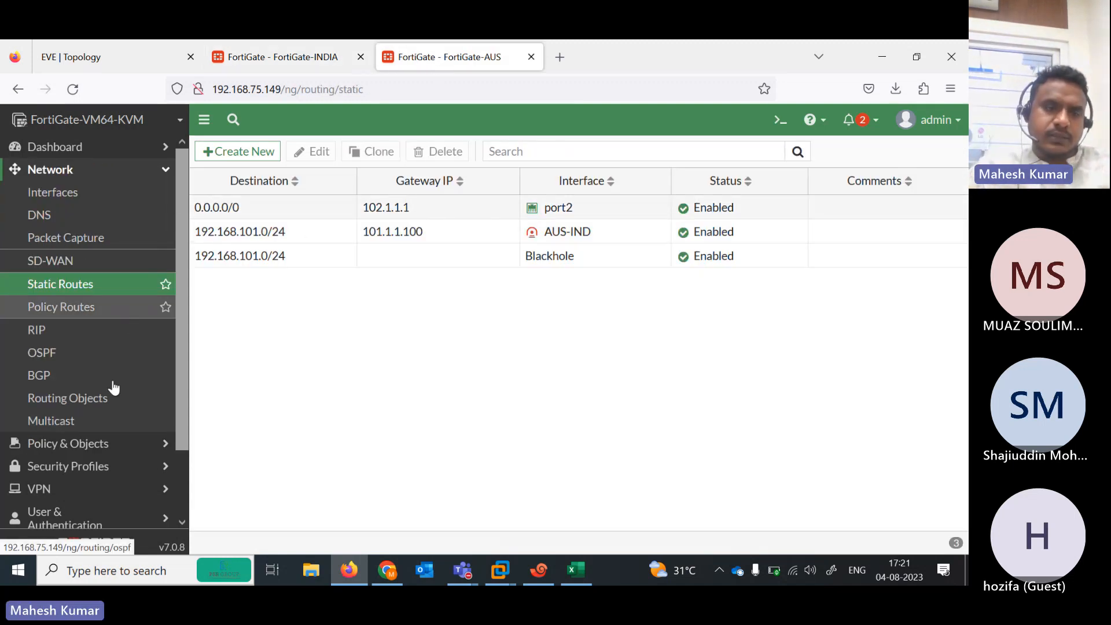
{"action": "left_click", "coordinate": [97, 445]}
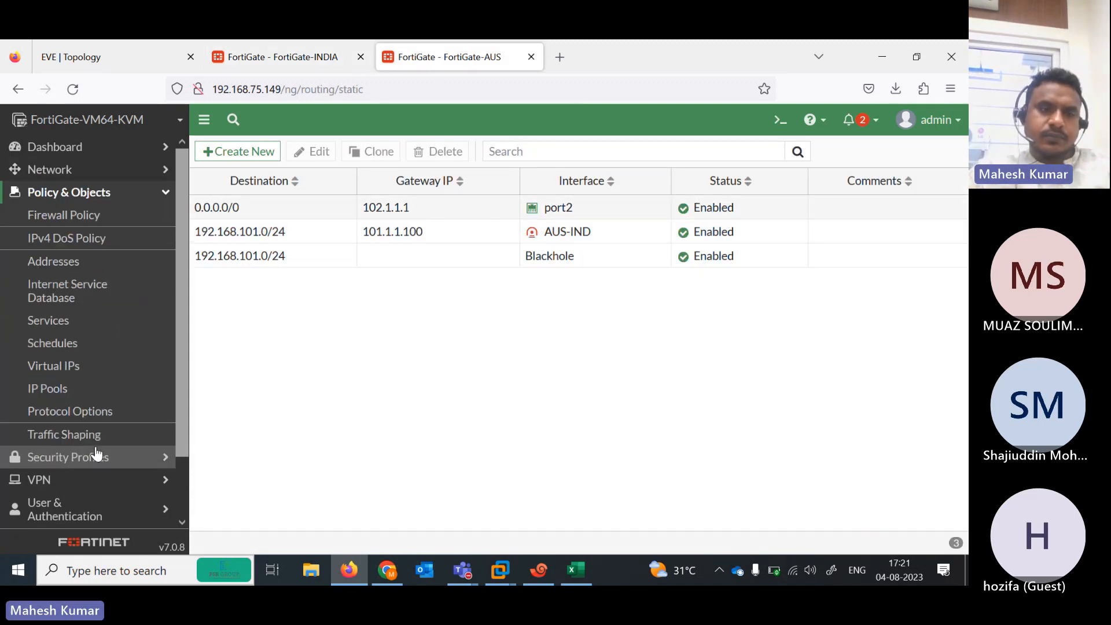
{"action": "left_click", "coordinate": [75, 220]}
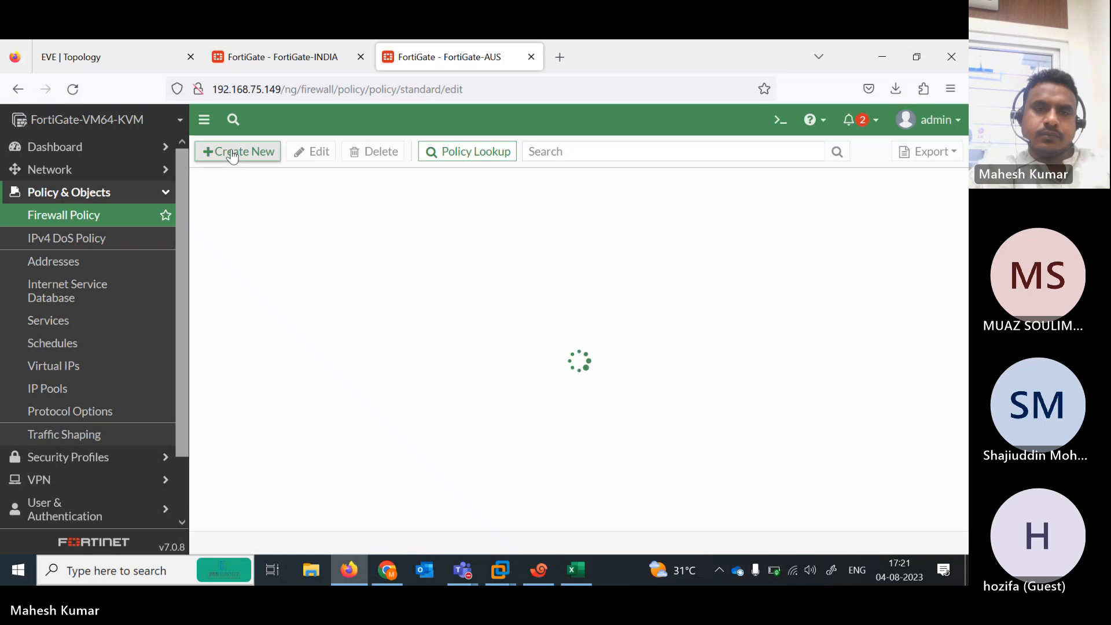
{"action": "left_click", "coordinate": [113, 49]}
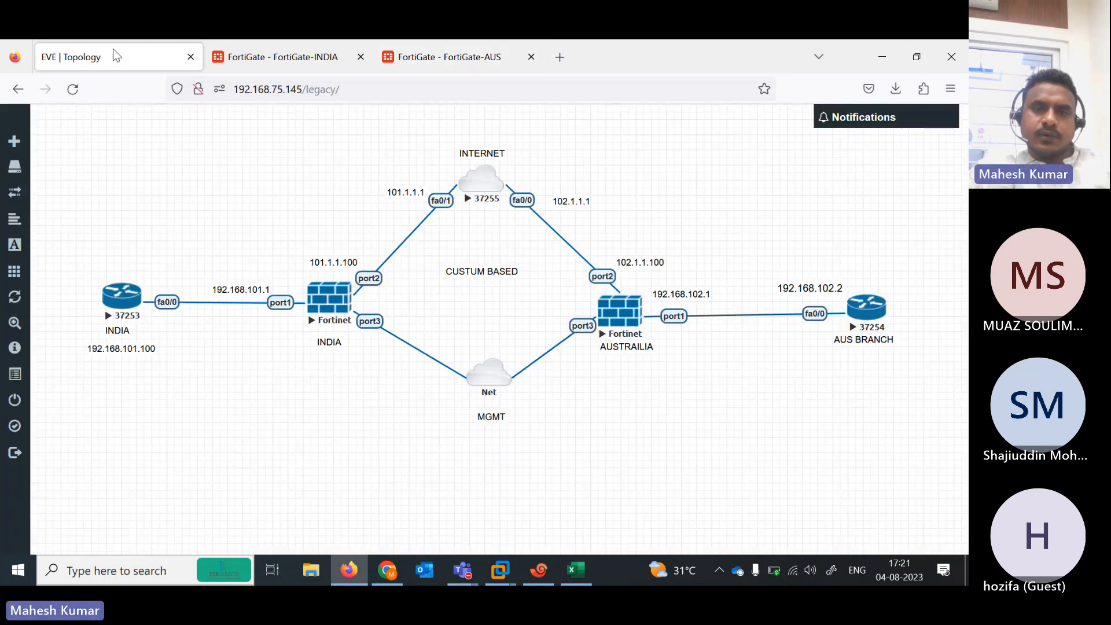
{"action": "left_click", "coordinate": [439, 58]}
{"action": "left_click", "coordinate": [367, 198]}
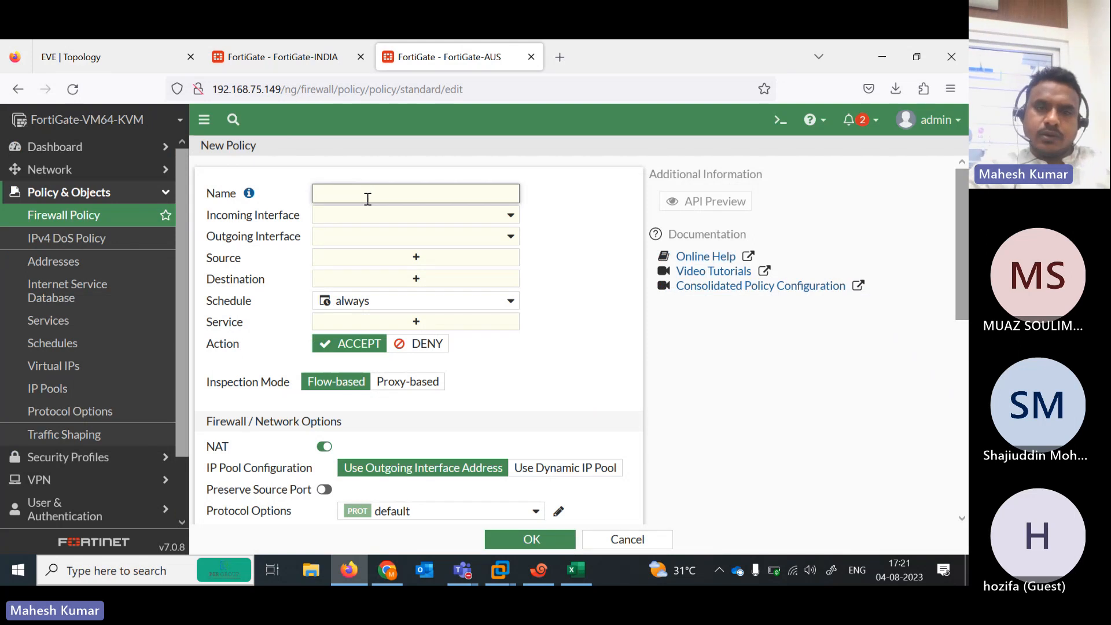
Name the AUS policy IN-OUT, with incoming interface port1 and outgoing interface AUS-IND
{"action": "type", "text": "IN-OUT"}
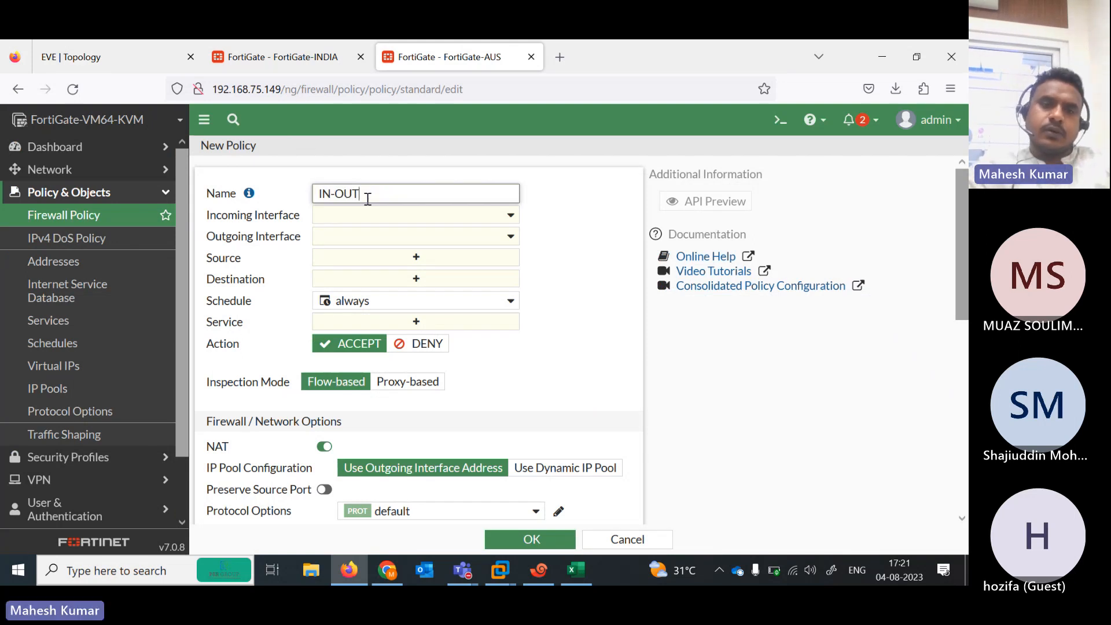
{"action": "left_click", "coordinate": [132, 41]}
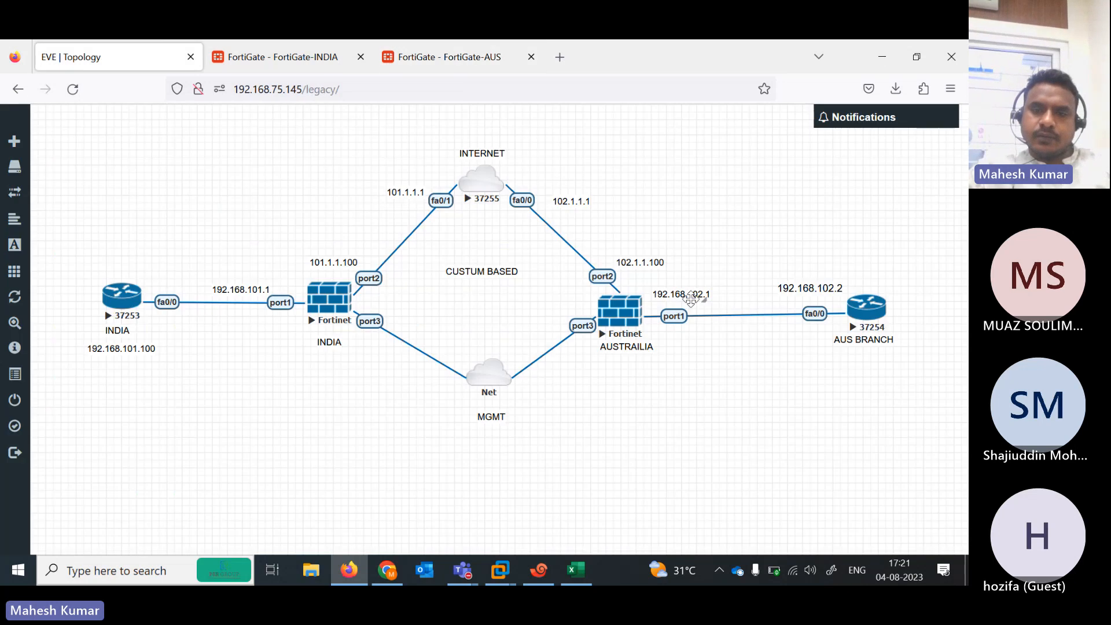
{"action": "left_click", "coordinate": [434, 55]}
{"action": "left_click", "coordinate": [478, 219]}
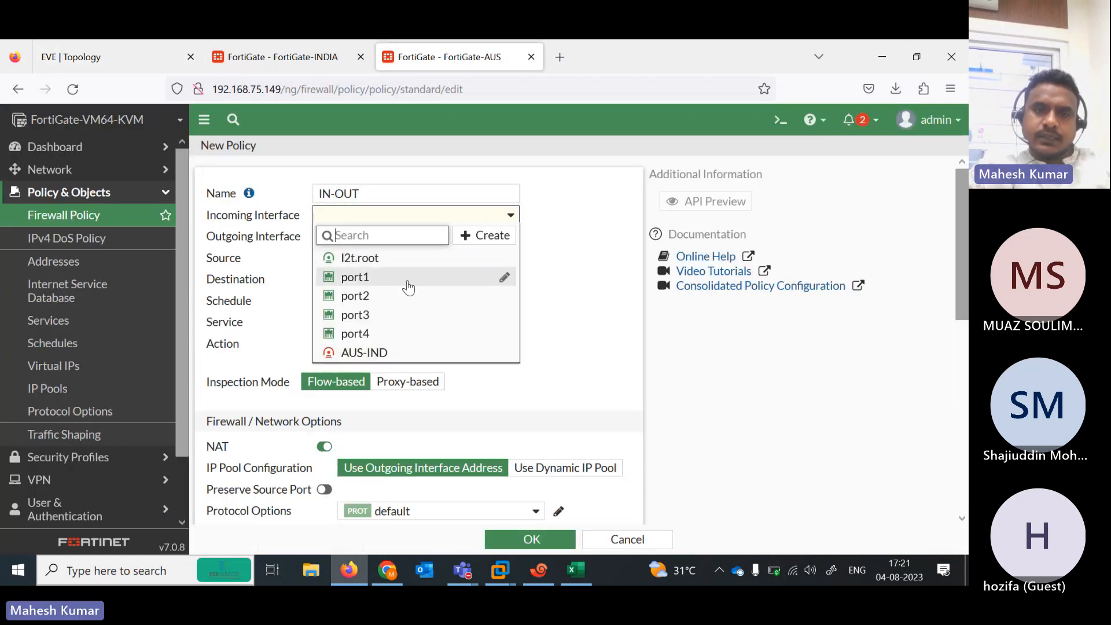
{"action": "left_click", "coordinate": [362, 280]}
{"action": "left_click", "coordinate": [449, 240]}
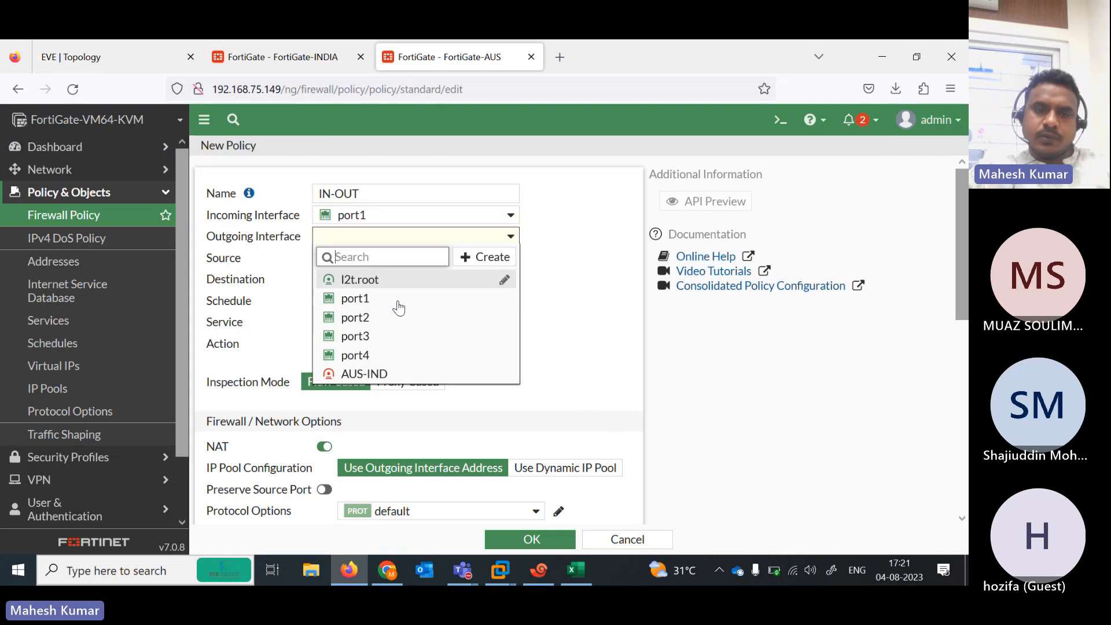
{"action": "left_click", "coordinate": [377, 370]}
Set source and destination to all and service to ALL, then save the IN-OUT policy
{"action": "left_click", "coordinate": [427, 262]}
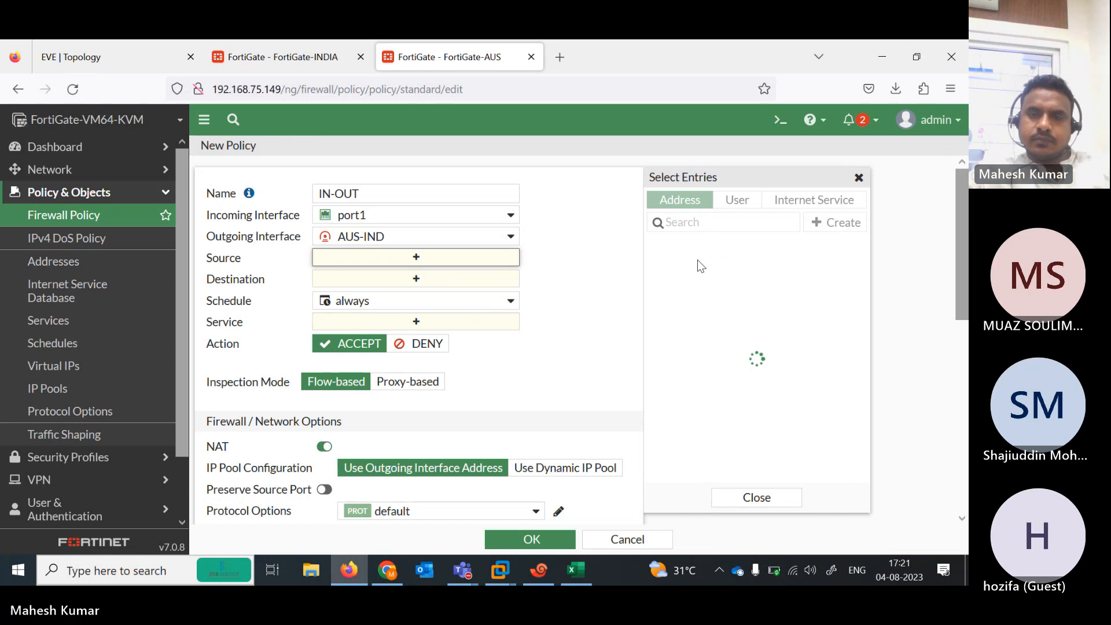
{"action": "left_click", "coordinate": [692, 266]}
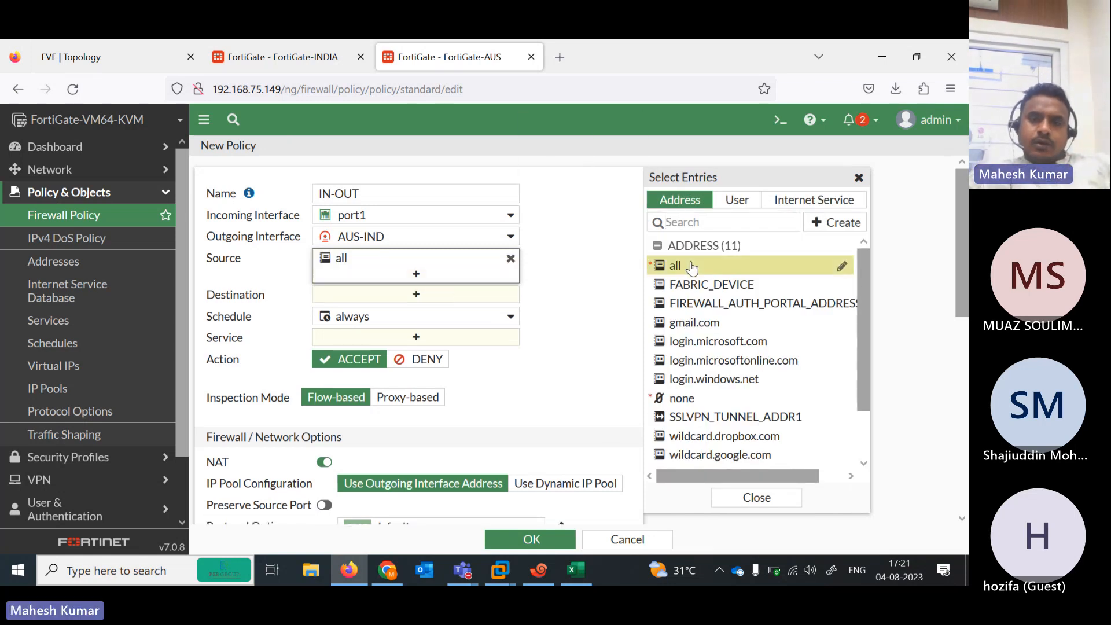
{"action": "left_click", "coordinate": [414, 294]}
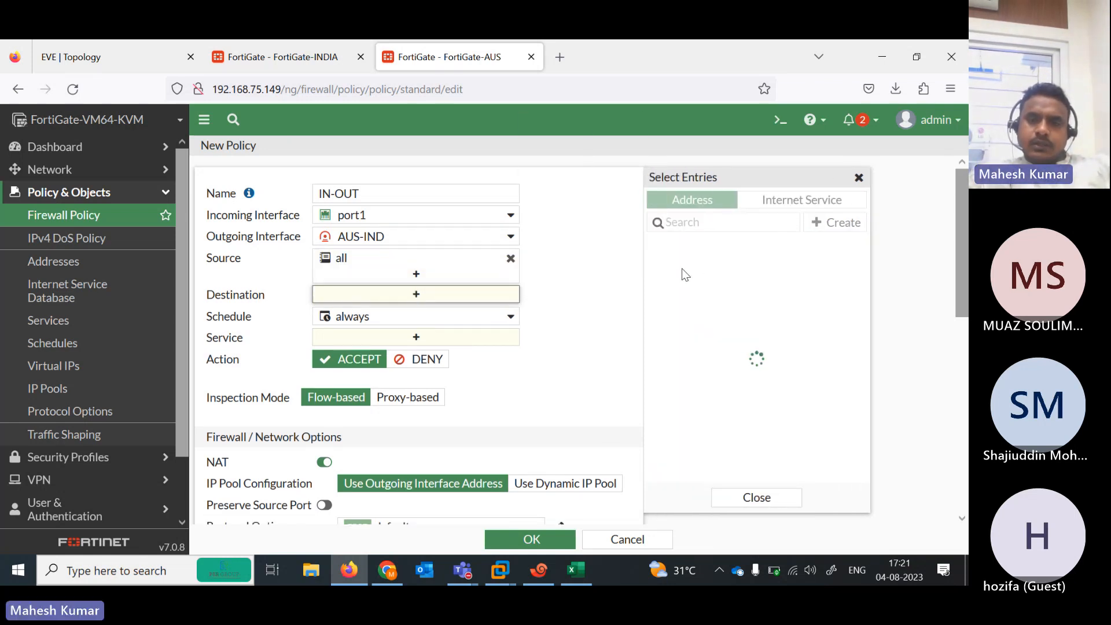
{"action": "left_click", "coordinate": [671, 267]}
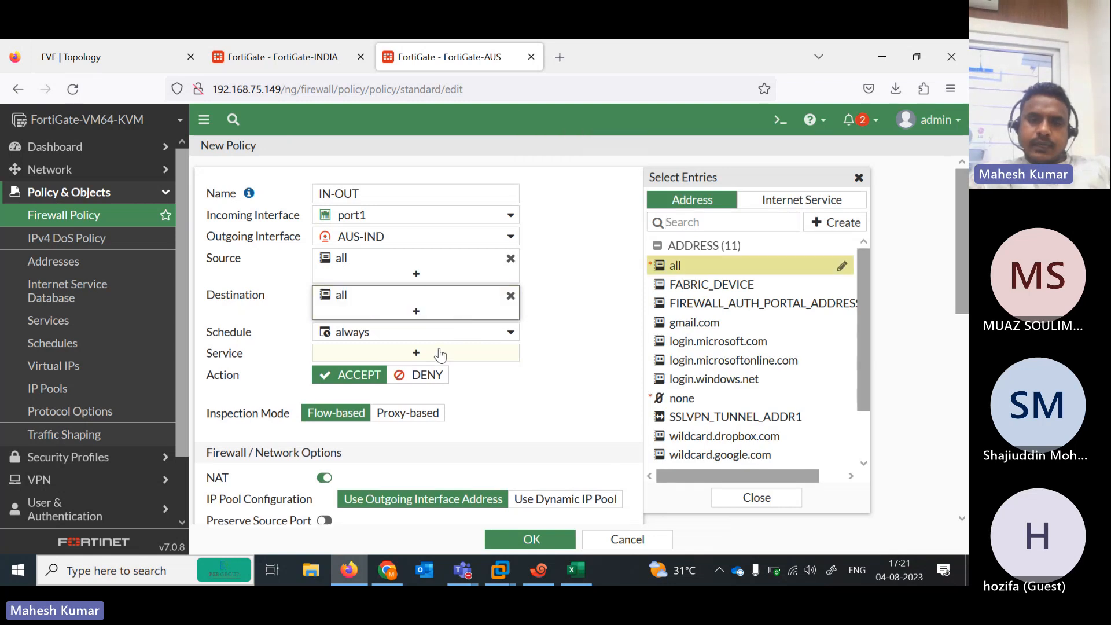
{"action": "left_click", "coordinate": [435, 353]}
{"action": "left_click", "coordinate": [695, 261]}
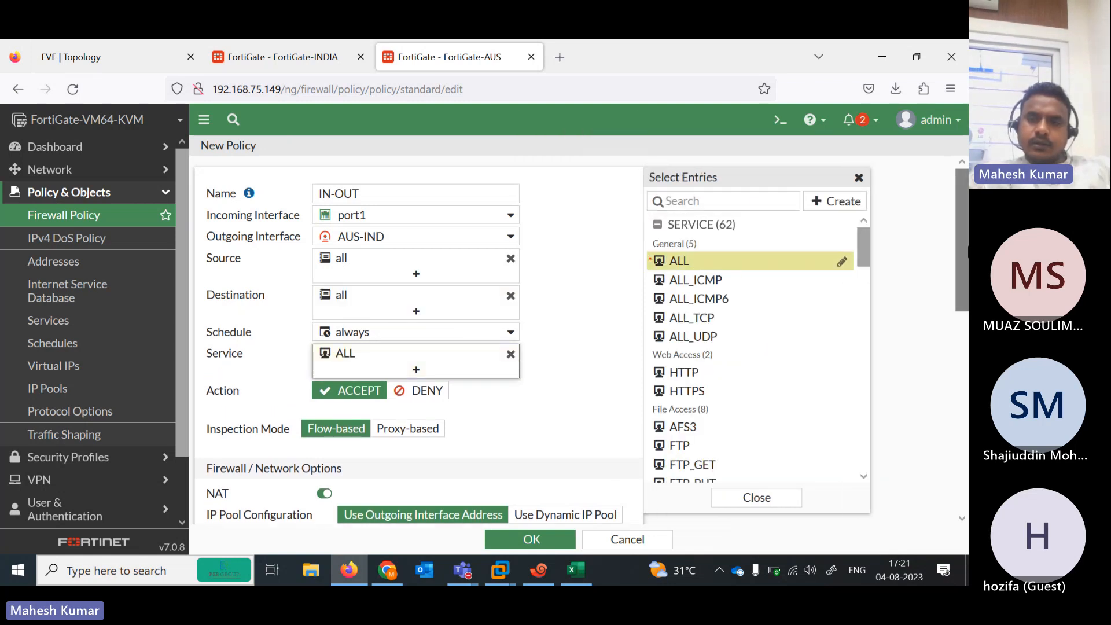
{"action": "scroll", "coordinate": [416, 341], "scroll_direction": "down", "scroll_amount": 3}
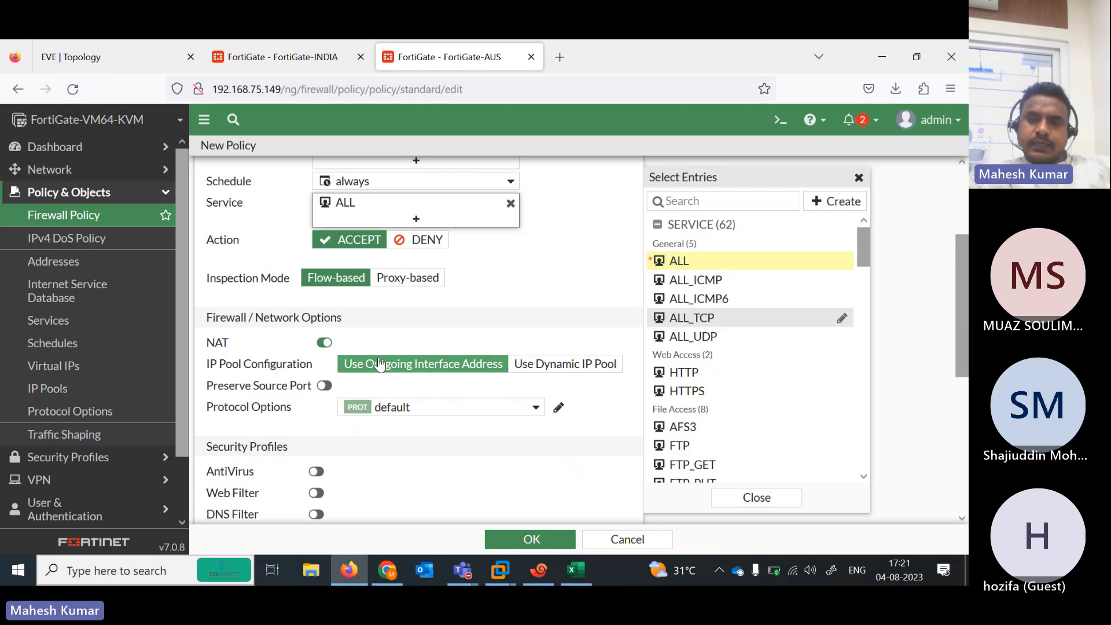
{"action": "scroll", "coordinate": [953, 524], "scroll_direction": "down", "scroll_amount": 6}
{"action": "left_click", "coordinate": [519, 541]}
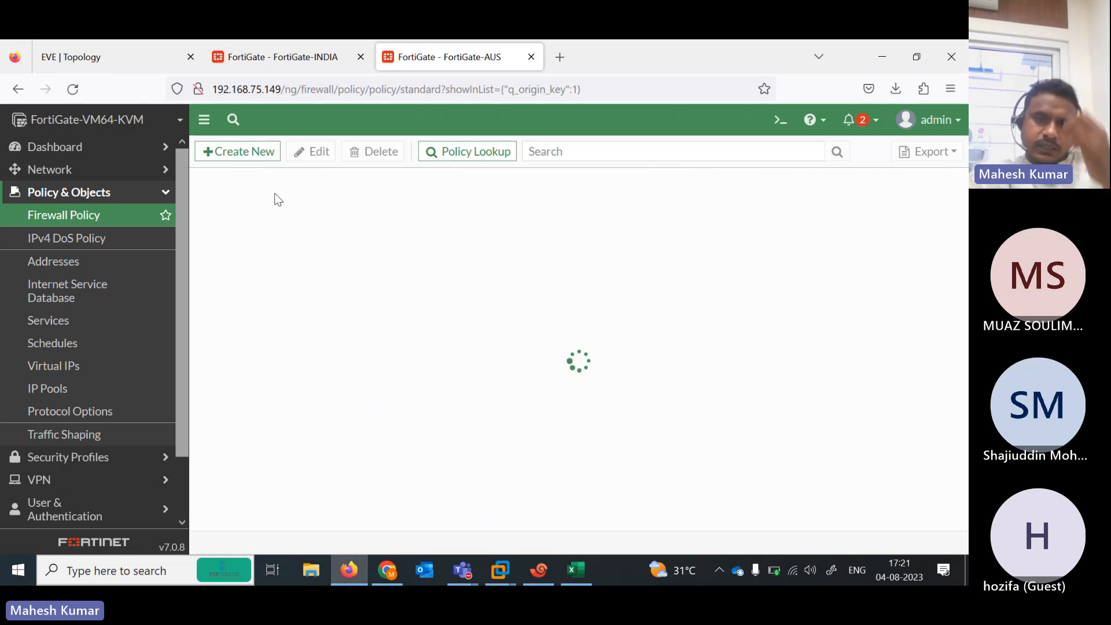
Start a new AUS policy named OUT-IN, incoming AUS-IND and outgoing port1
{"action": "left_click", "coordinate": [236, 154]}
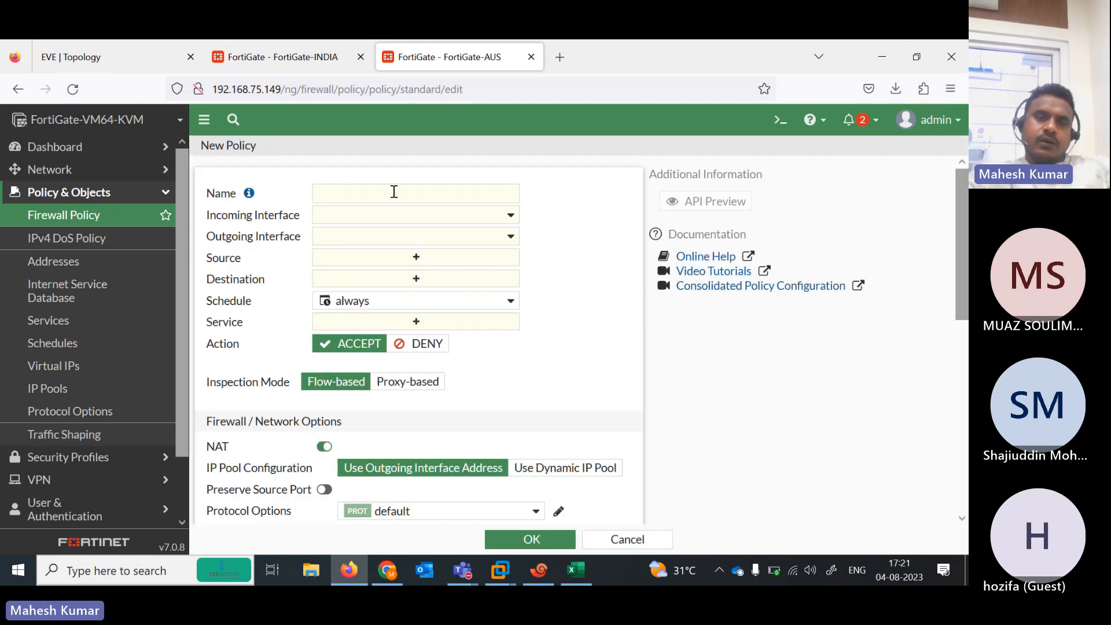
{"action": "left_click", "coordinate": [395, 192]}
{"action": "type", "text": "OUT-IN"}
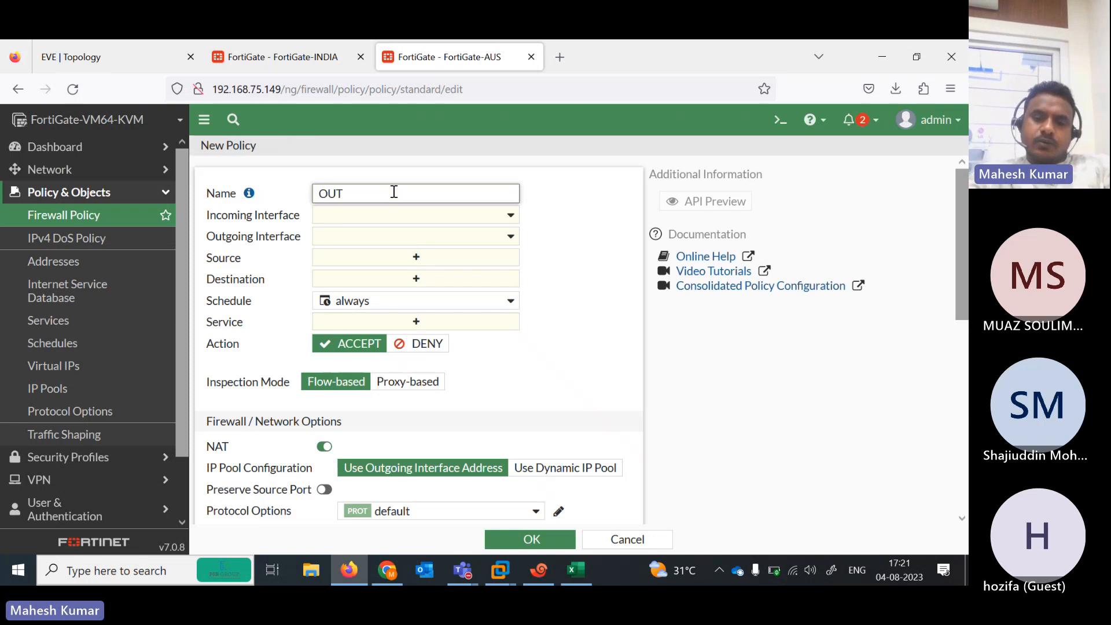
{"action": "left_click", "coordinate": [450, 214]}
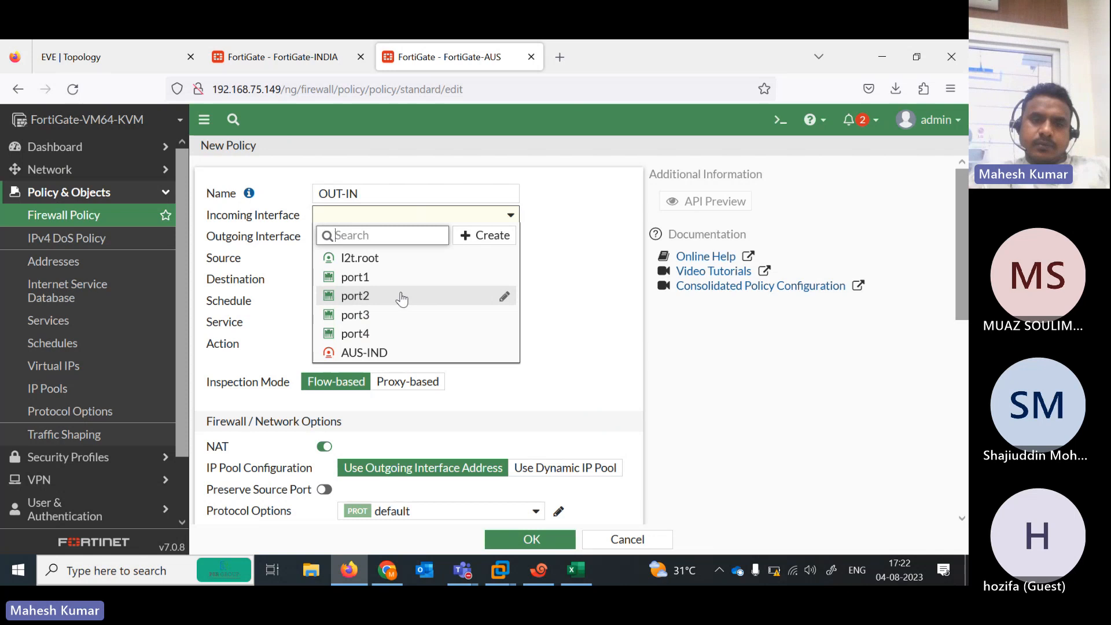
{"action": "left_click", "coordinate": [380, 353]}
{"action": "left_click", "coordinate": [435, 238]}
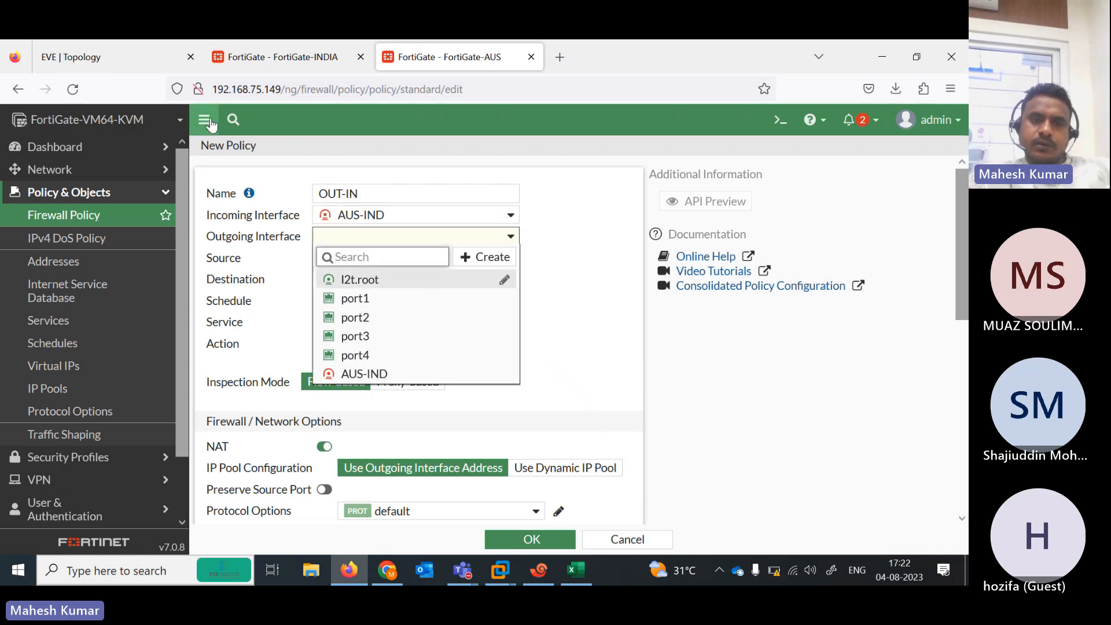
{"action": "left_click", "coordinate": [126, 58]}
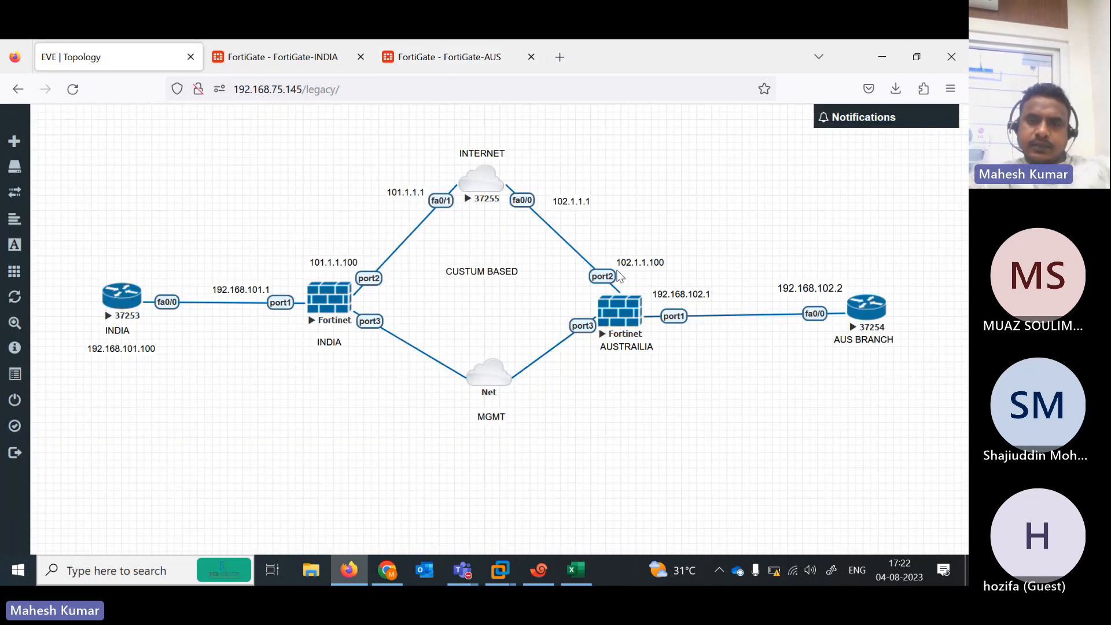
{"action": "left_click", "coordinate": [424, 58]}
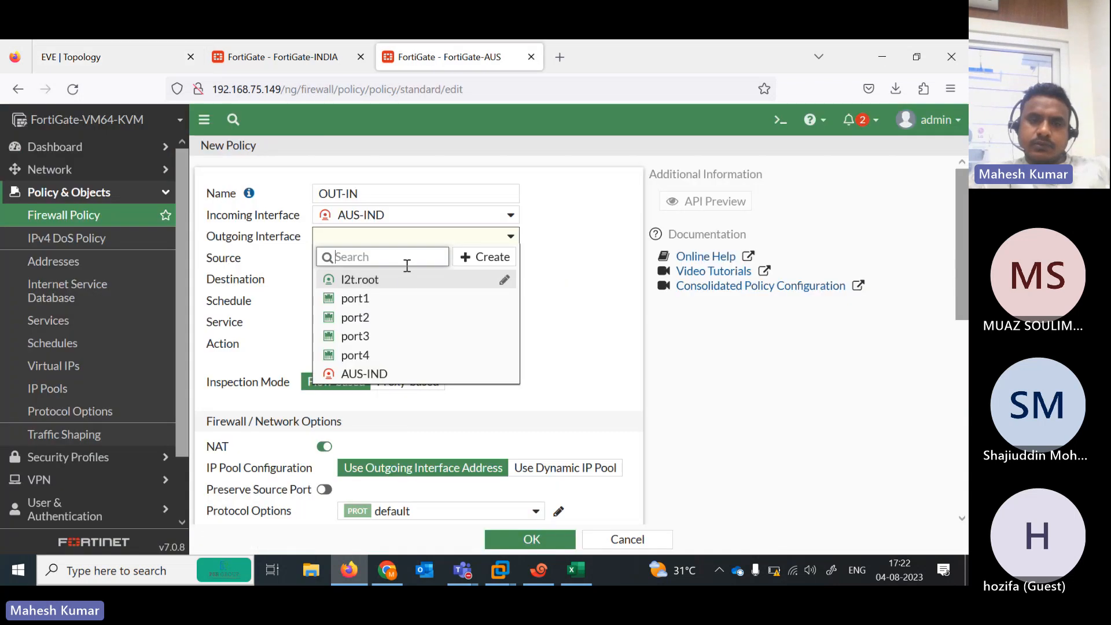
{"action": "left_click", "coordinate": [390, 298]}
Set source and destination to all and service to ALL, then save the OUT-IN policy
{"action": "left_click", "coordinate": [437, 259]}
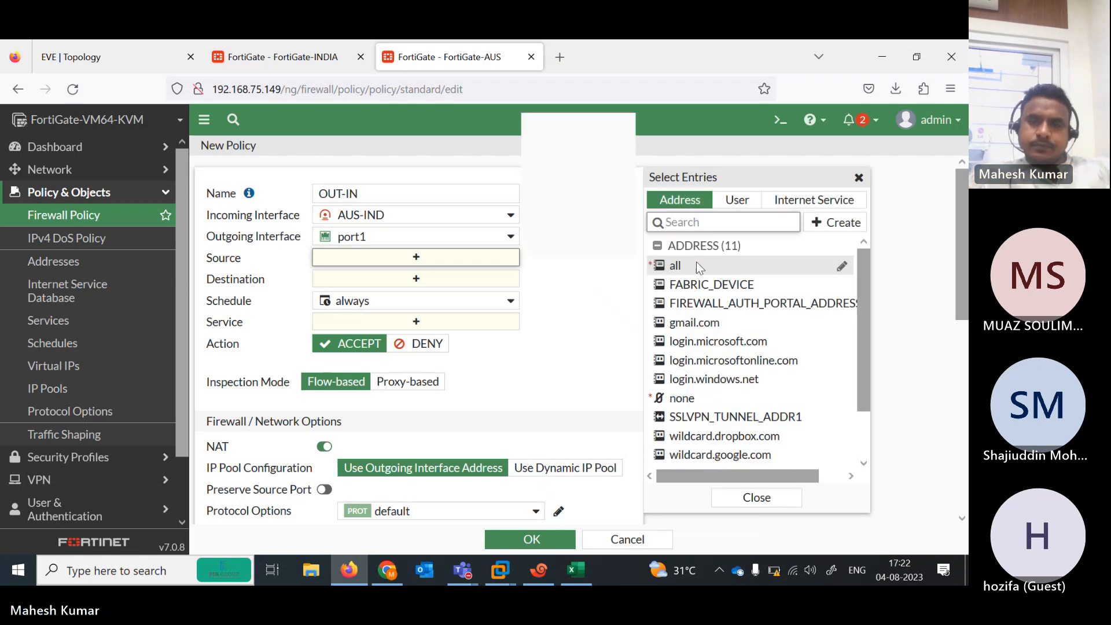
{"action": "left_click", "coordinate": [697, 264]}
{"action": "left_click", "coordinate": [450, 302]}
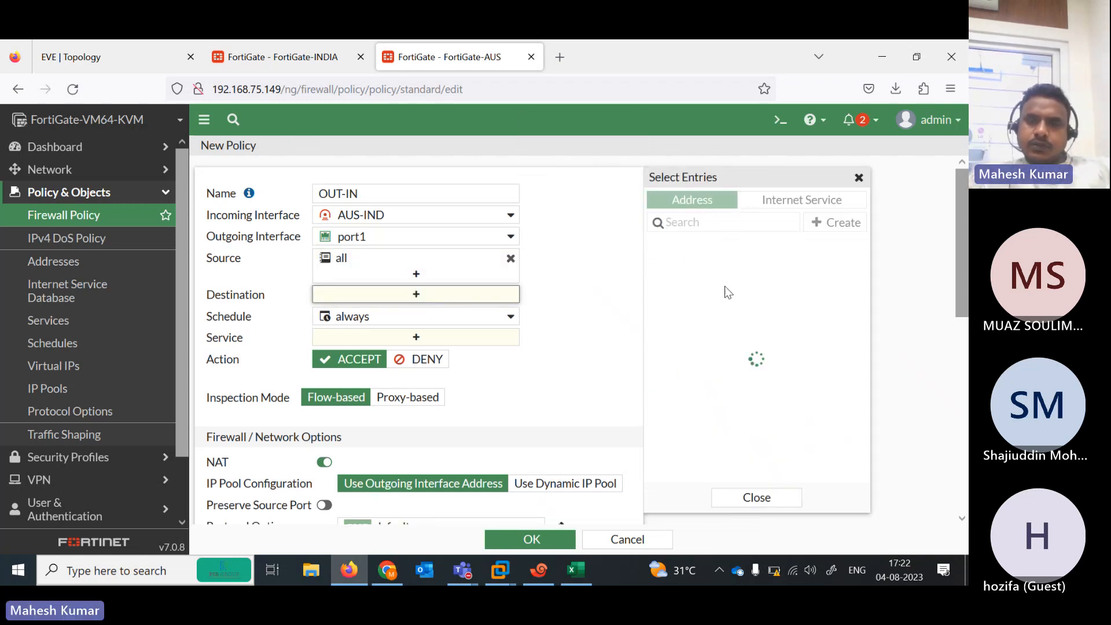
{"action": "left_click", "coordinate": [697, 266]}
{"action": "left_click", "coordinate": [437, 359]}
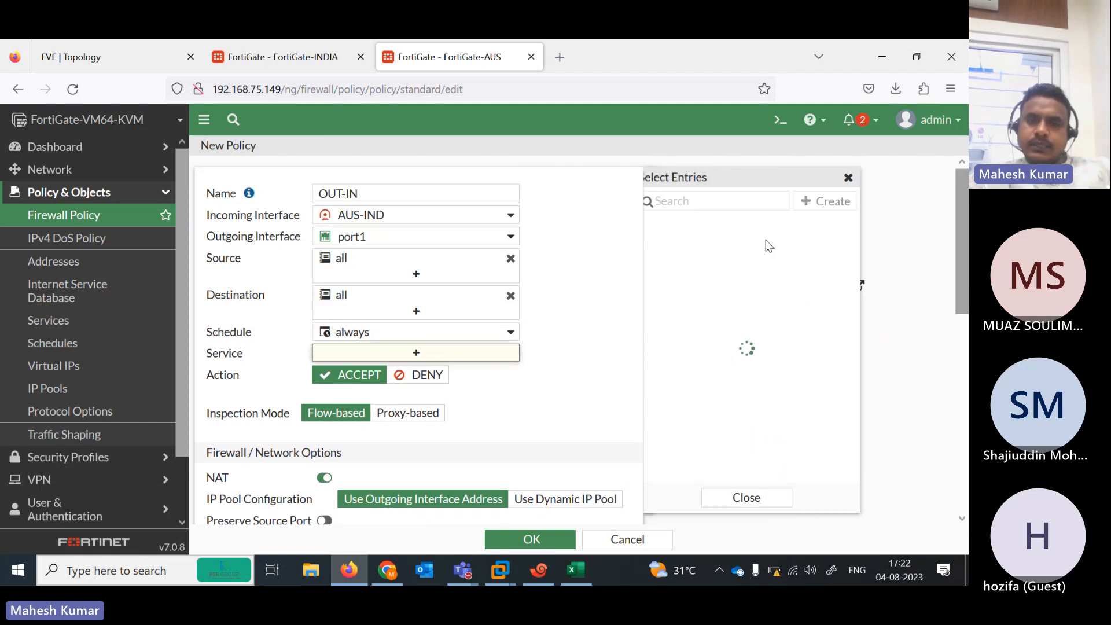
{"action": "left_click", "coordinate": [686, 259]}
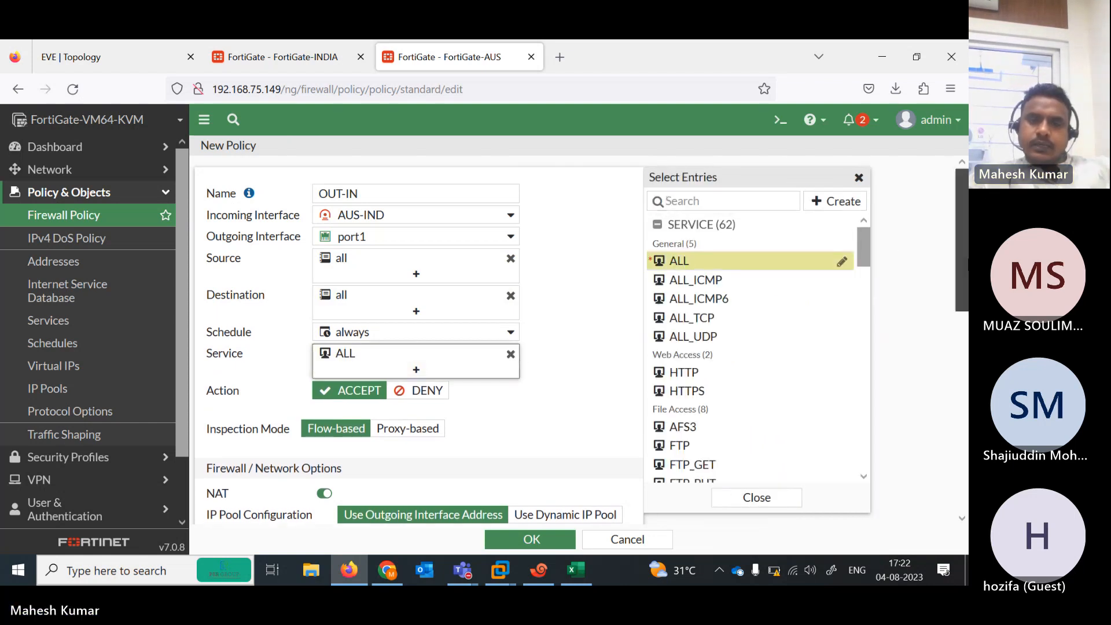
{"action": "scroll", "coordinate": [637, 505], "scroll_direction": "down", "scroll_amount": 8}
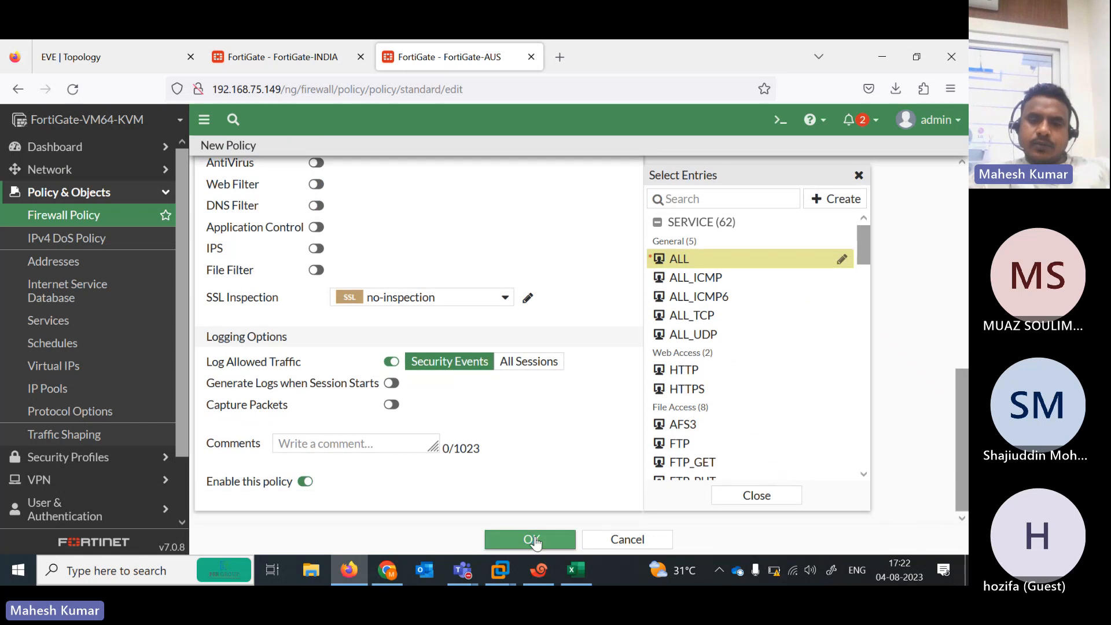
{"action": "left_click", "coordinate": [533, 536]}
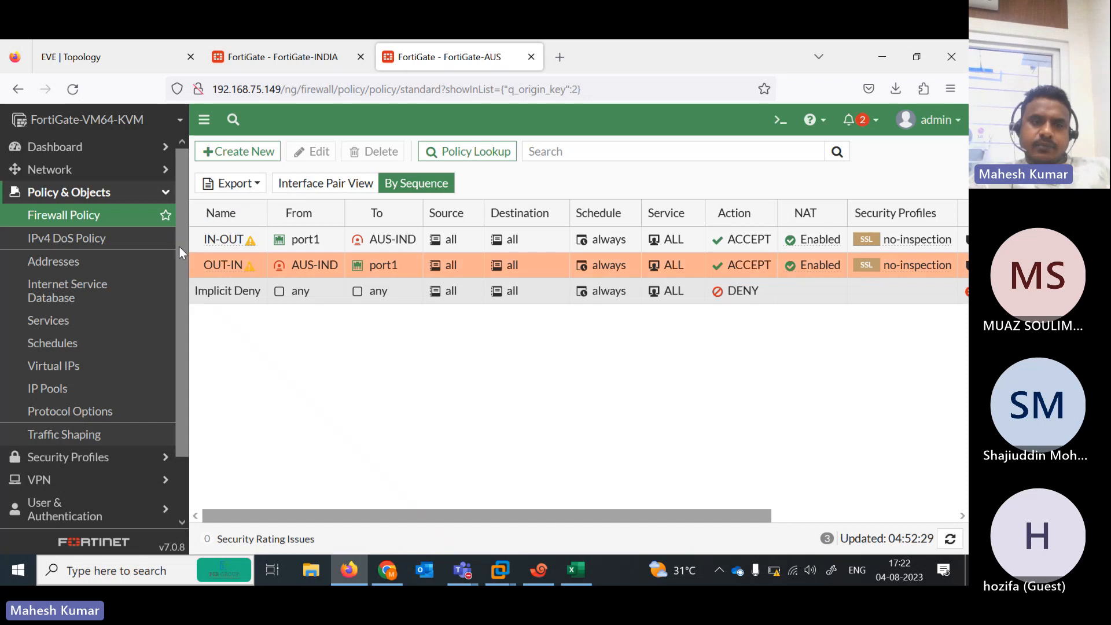
Switch to FortiGate-INDIA's GUI after checking the topology, and expand the Dashboard monitor list
{"action": "left_click", "coordinate": [107, 149]}
{"action": "left_click", "coordinate": [300, 43]}
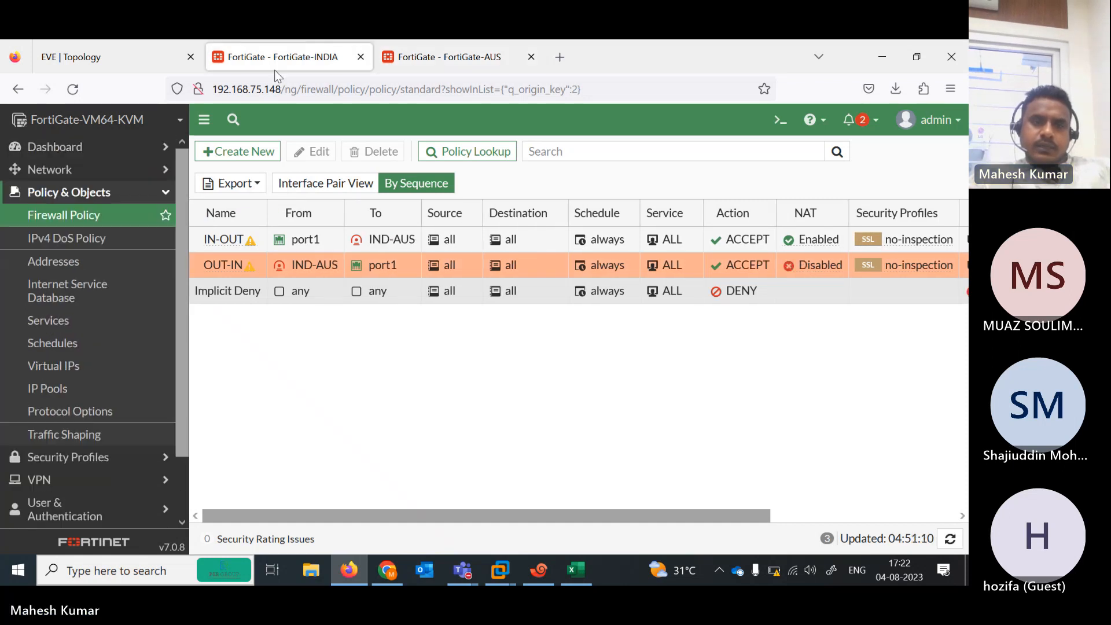
{"action": "left_click", "coordinate": [110, 54]}
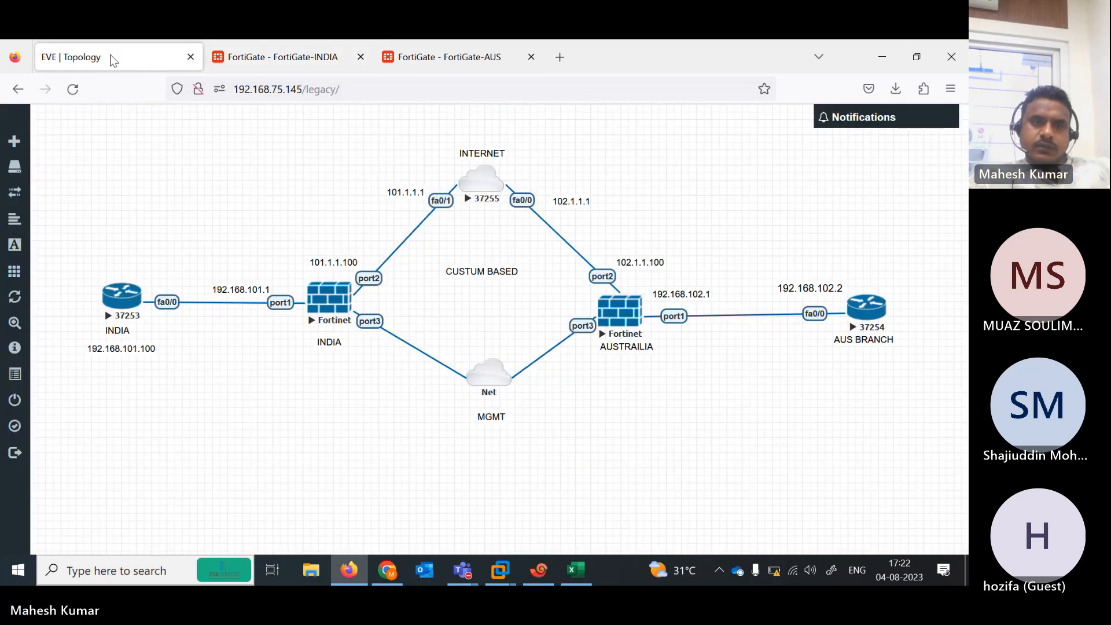
{"action": "left_click", "coordinate": [272, 59]}
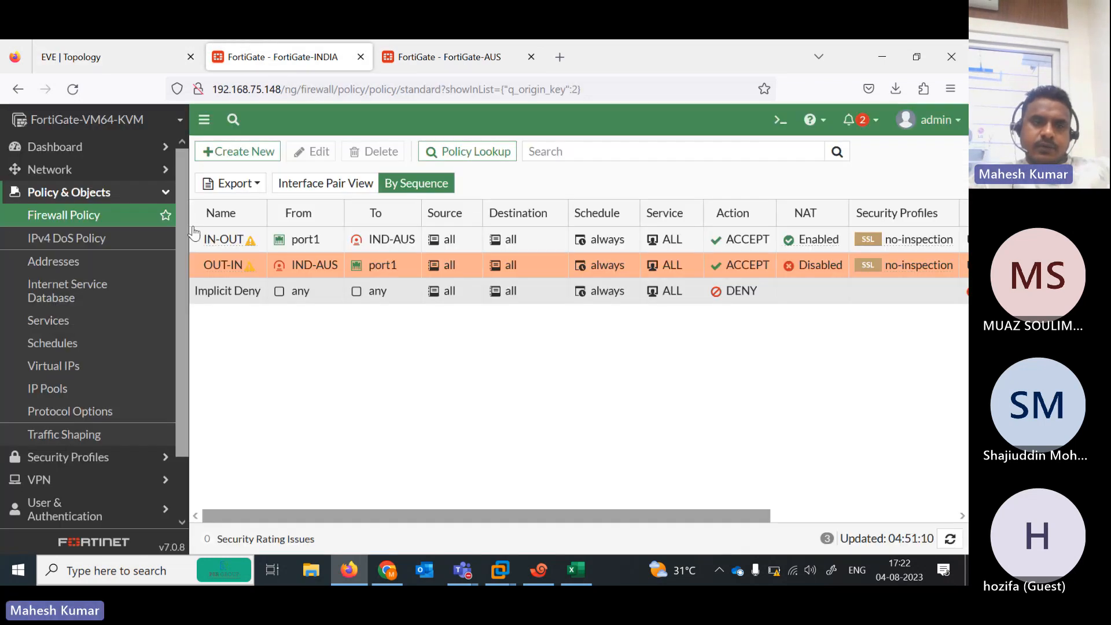
{"action": "left_click", "coordinate": [137, 173]}
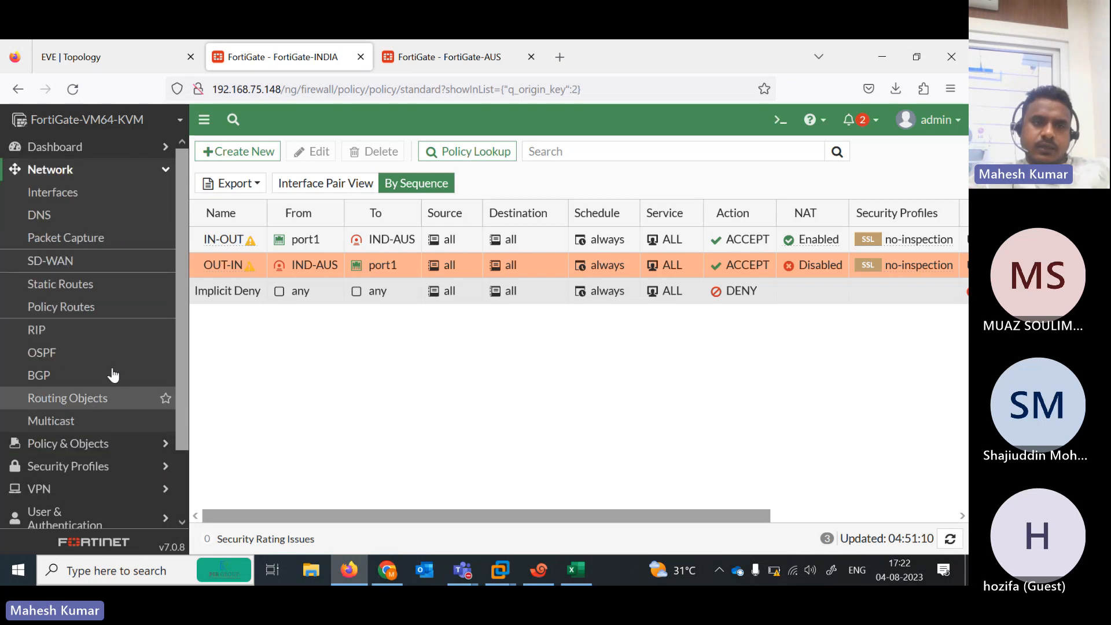
{"action": "left_click", "coordinate": [131, 147]}
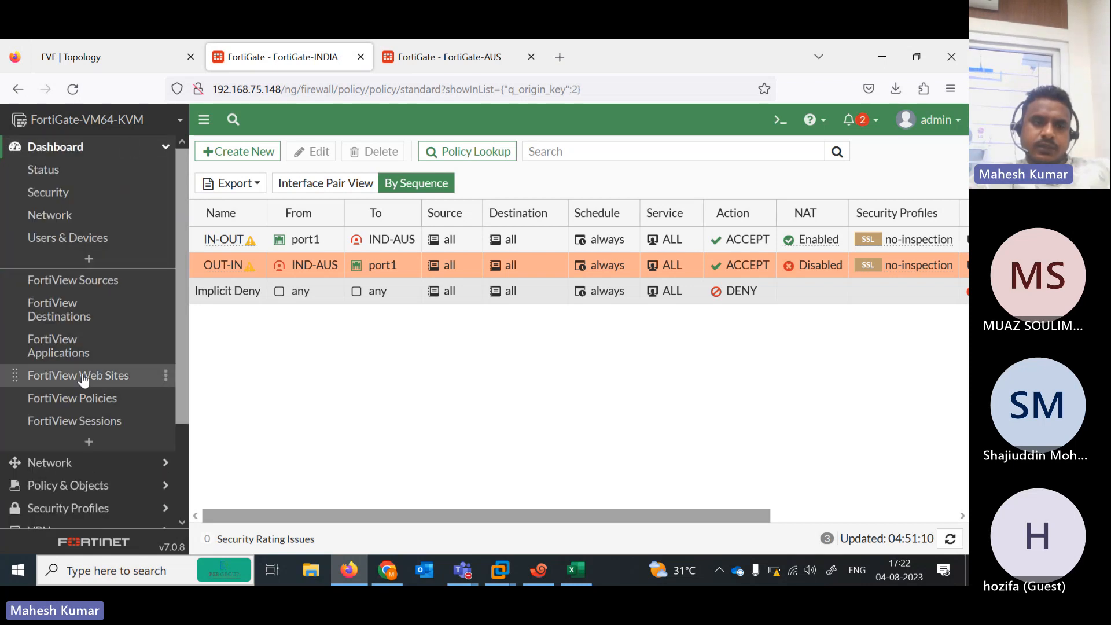
Search for IPSEC and add the IPsec monitor to FortiGate-INDIA's dashboard
{"action": "left_click", "coordinate": [92, 442]}
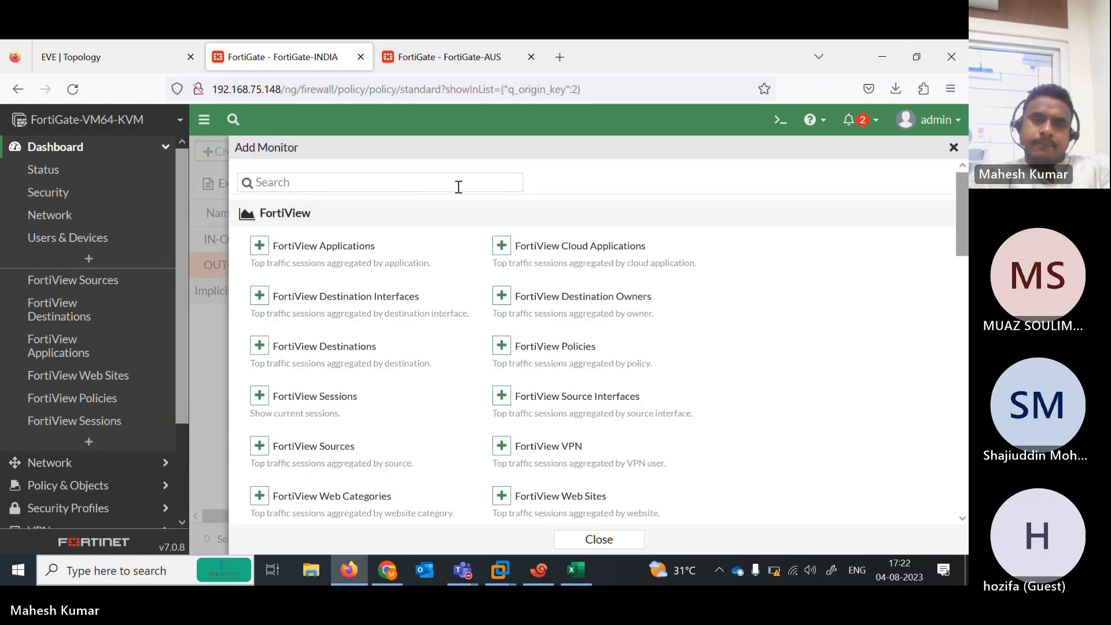
{"action": "left_click", "coordinate": [455, 184]}
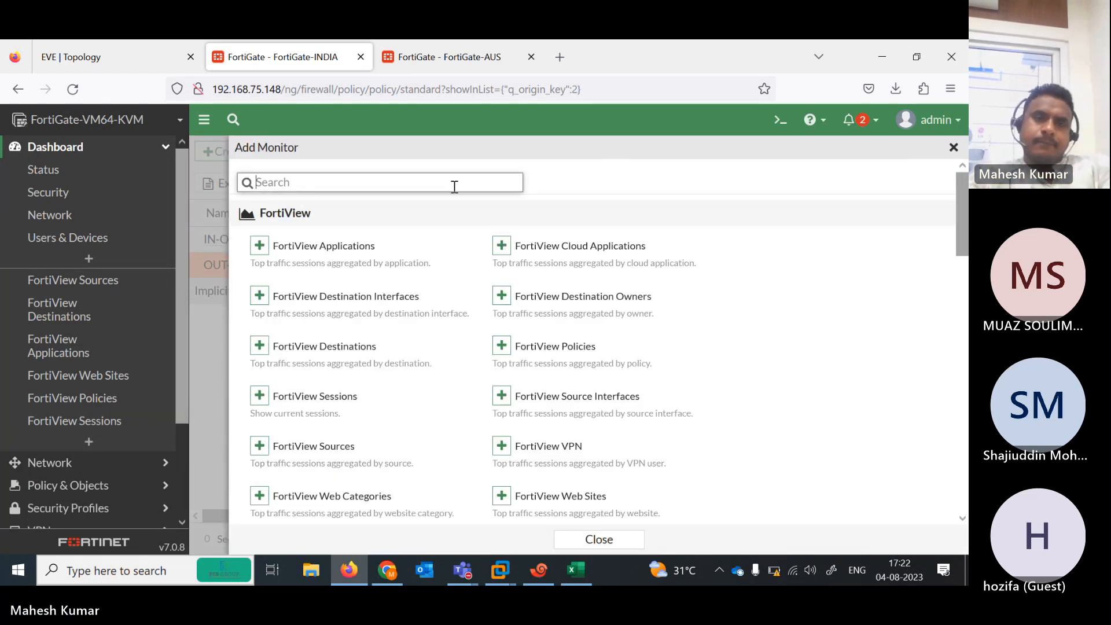
{"action": "type", "text": "IPSED"}
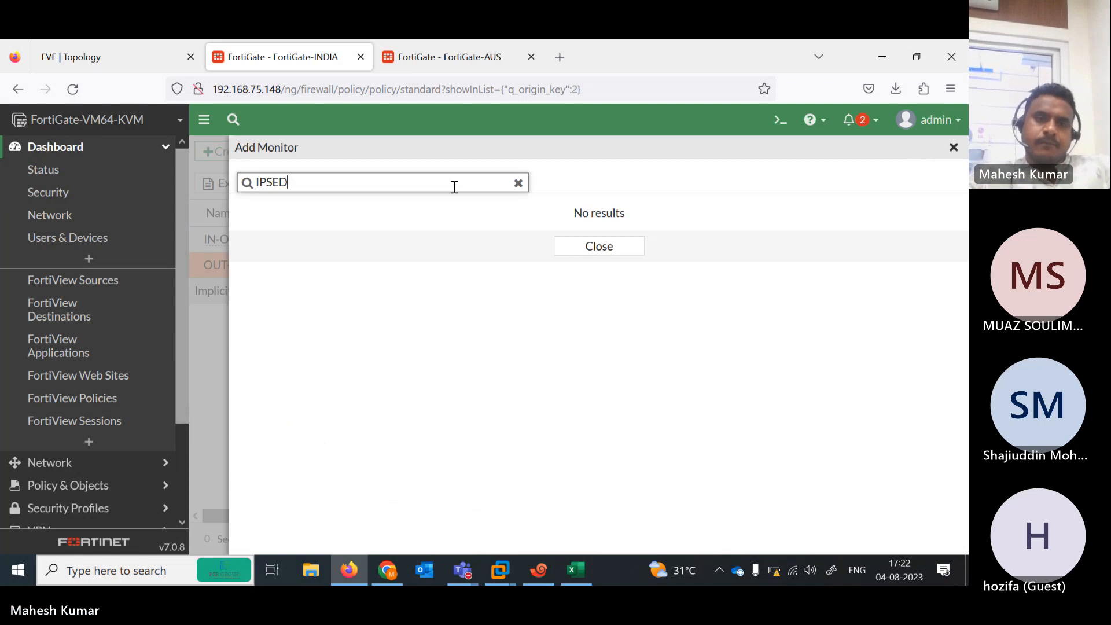
{"action": "key", "text": "BackSpace"}
{"action": "type", "text": "C"}
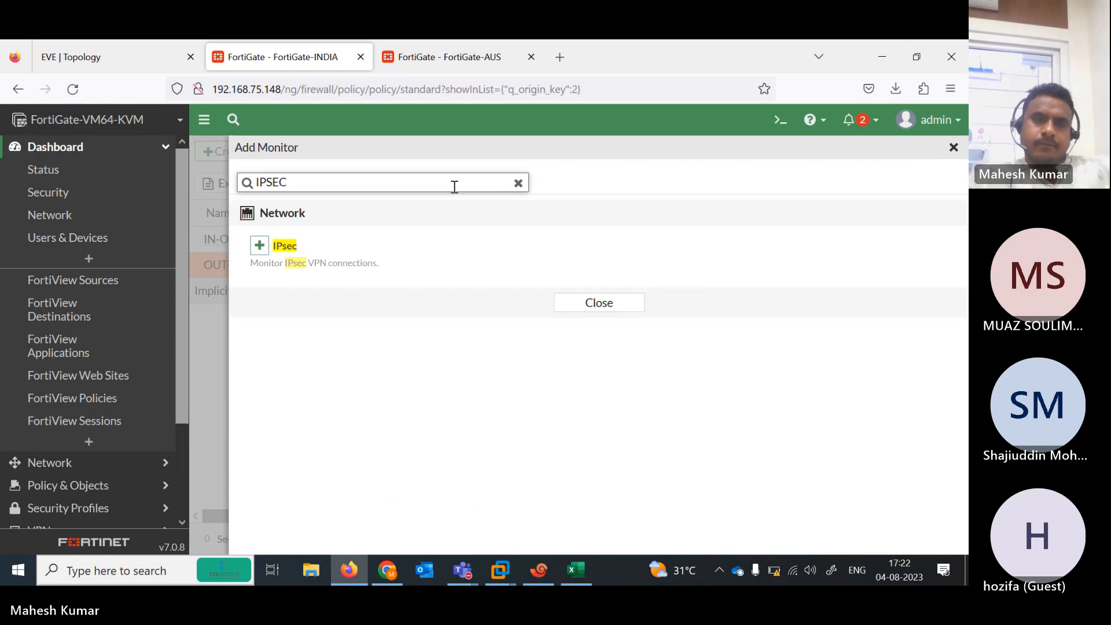
{"action": "left_click", "coordinate": [259, 245]}
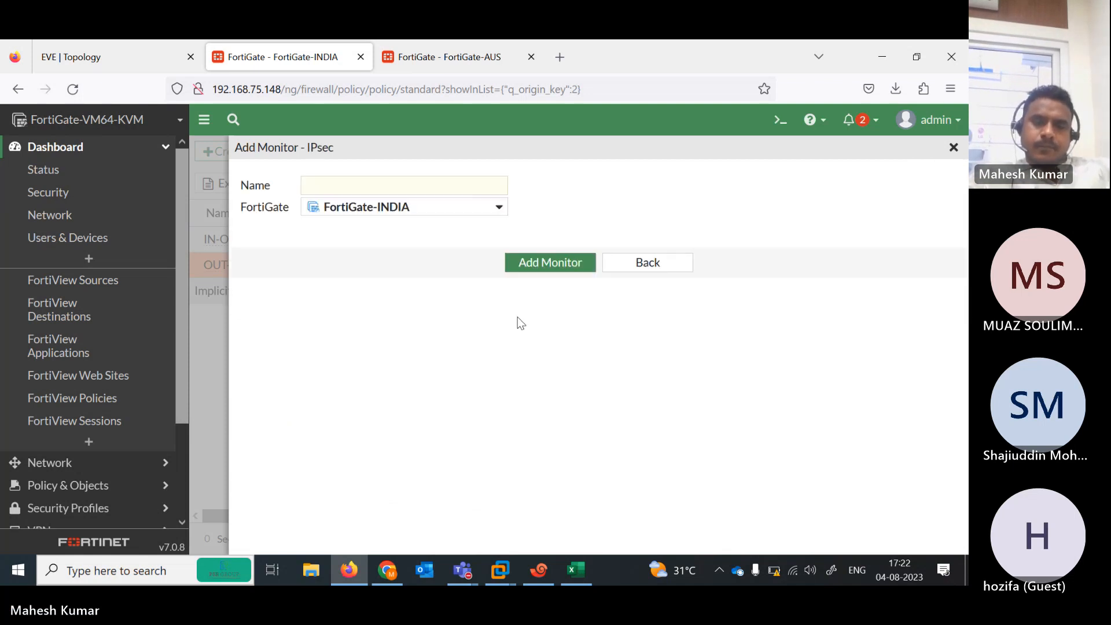
{"action": "left_click", "coordinate": [540, 262]}
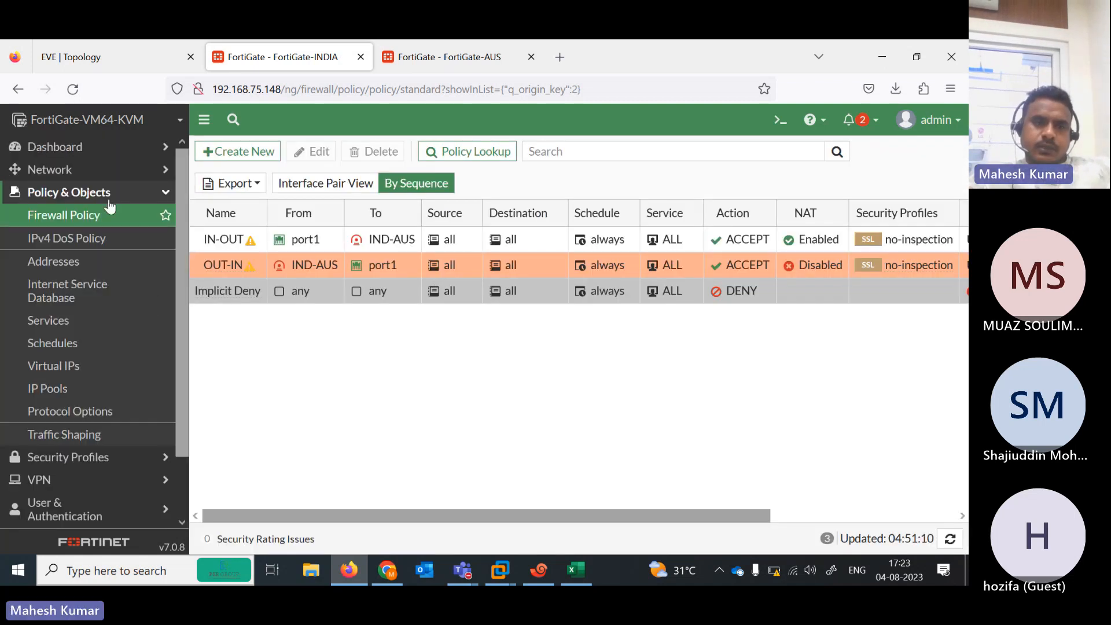
Open the IPsec Monitor and select the IND-AUS tunnel entry
{"action": "left_click", "coordinate": [79, 152]}
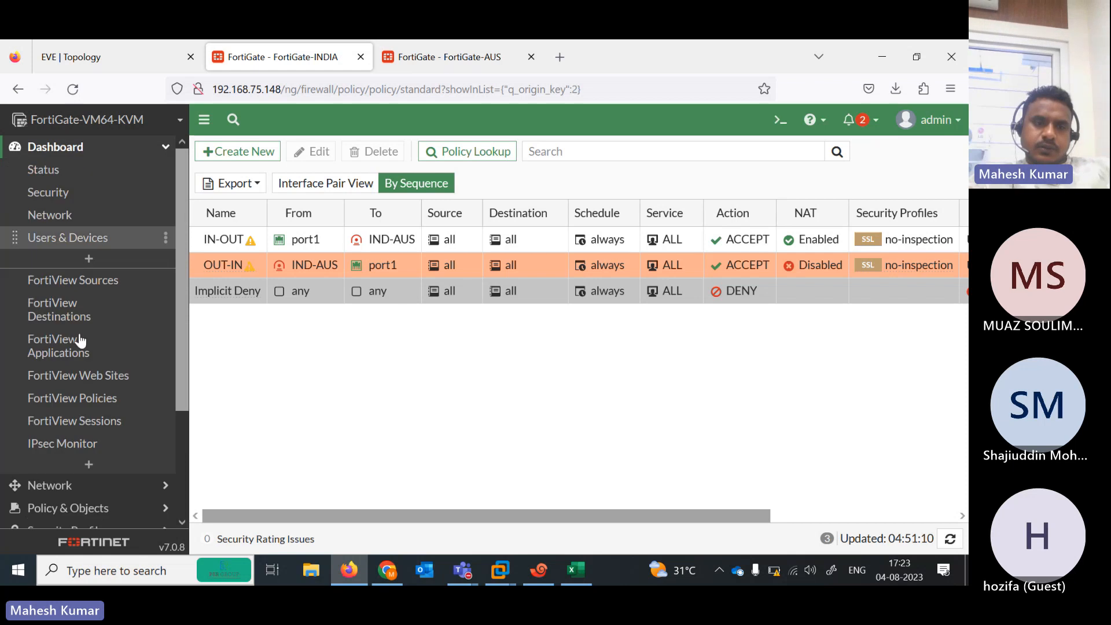
{"action": "left_click", "coordinate": [80, 441]}
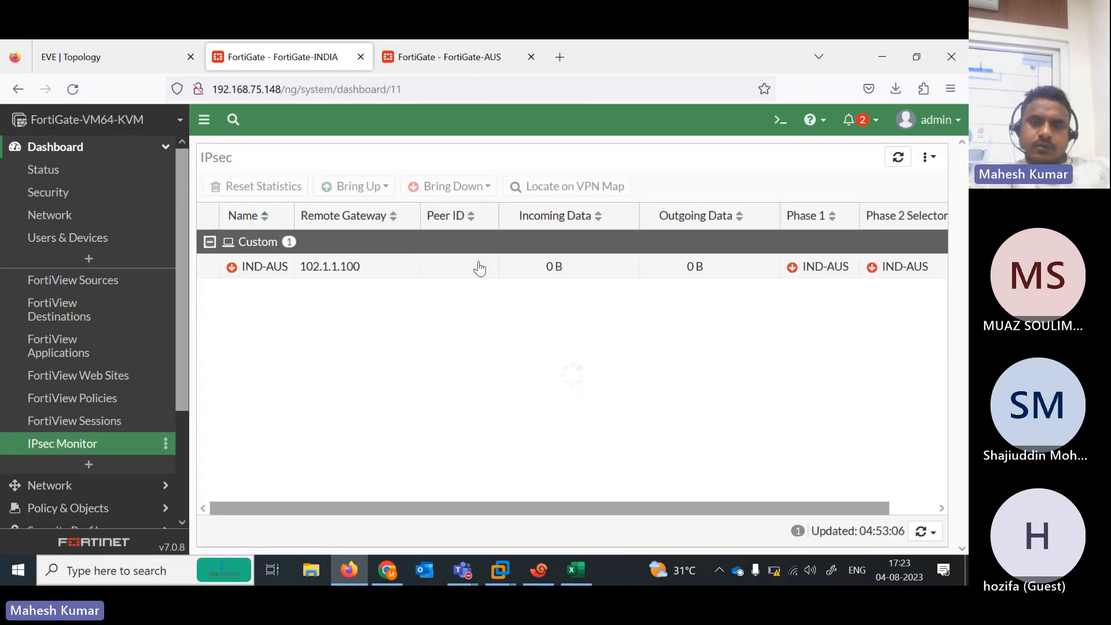
{"action": "left_click", "coordinate": [604, 270]}
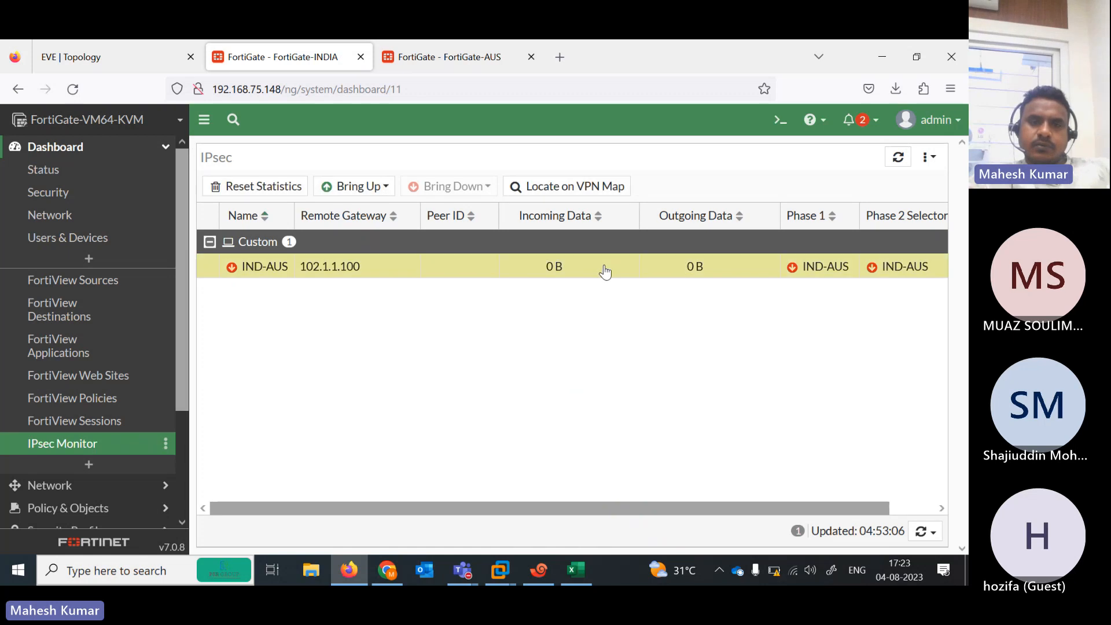
On FortiGate-AUS, search for IPSEC and add the IPsec monitor to the dashboard
{"action": "left_click", "coordinate": [429, 55]}
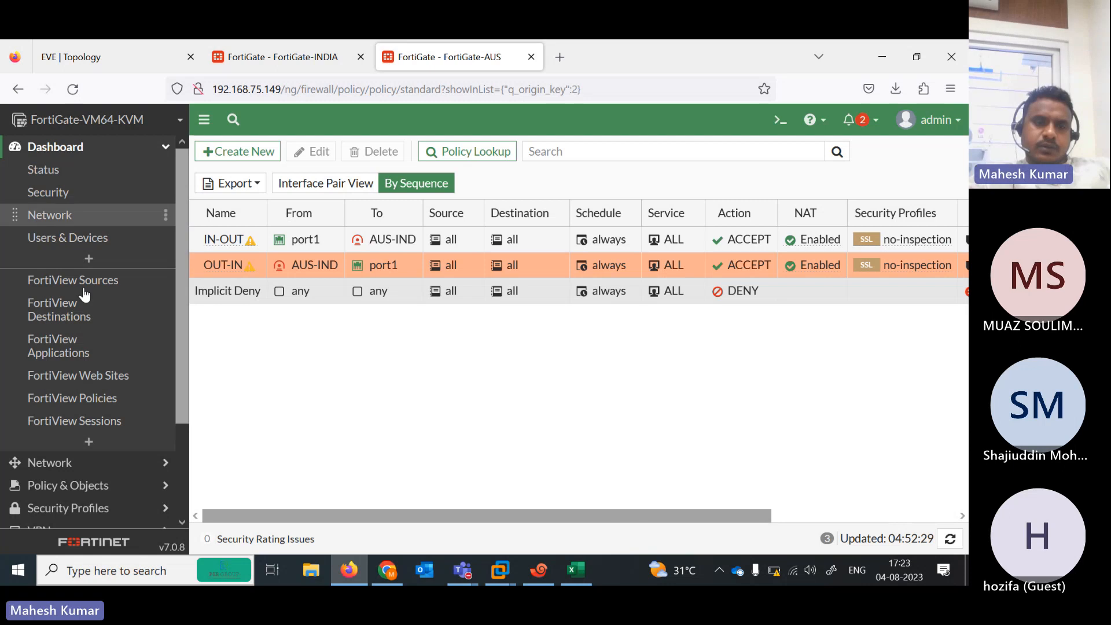
{"action": "left_click", "coordinate": [87, 443]}
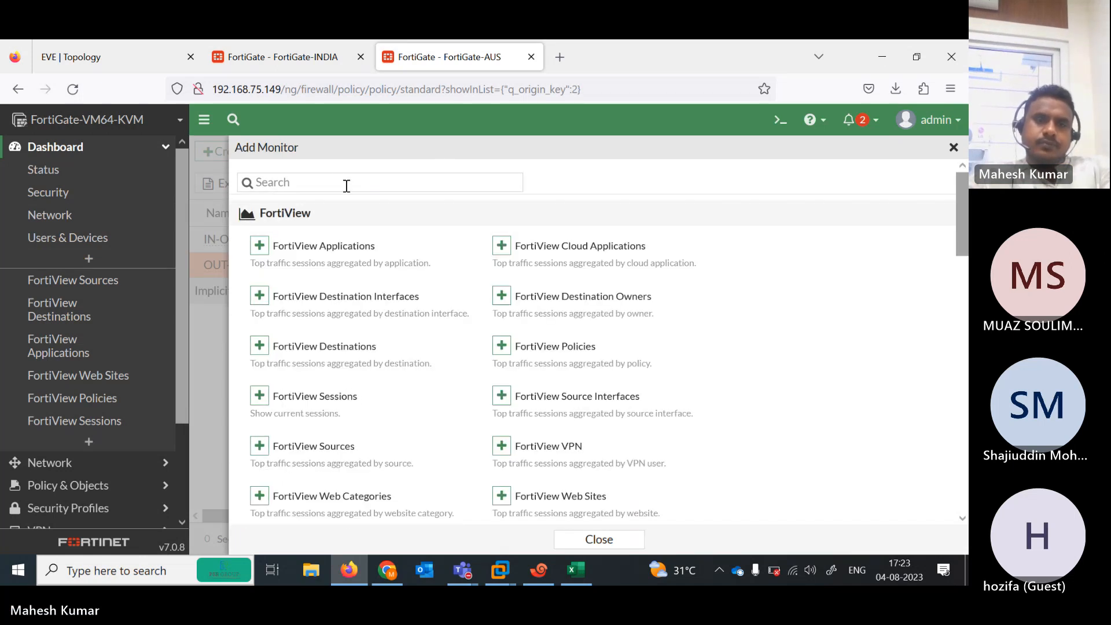
{"action": "left_click", "coordinate": [335, 182]}
{"action": "type", "text": "IPSEC"}
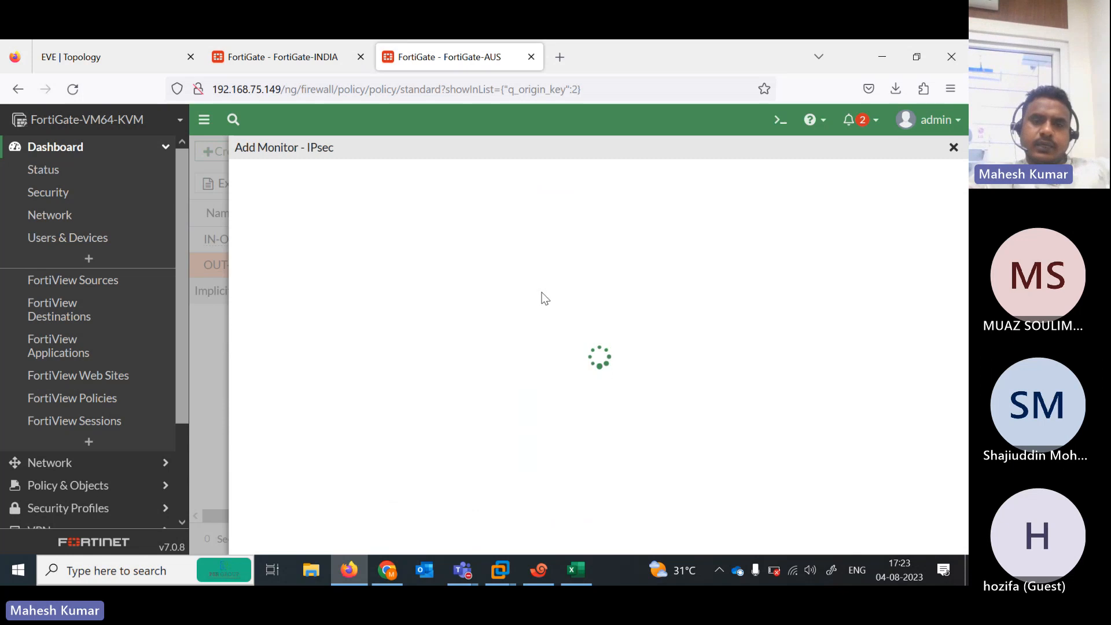
{"action": "left_click", "coordinate": [549, 262]}
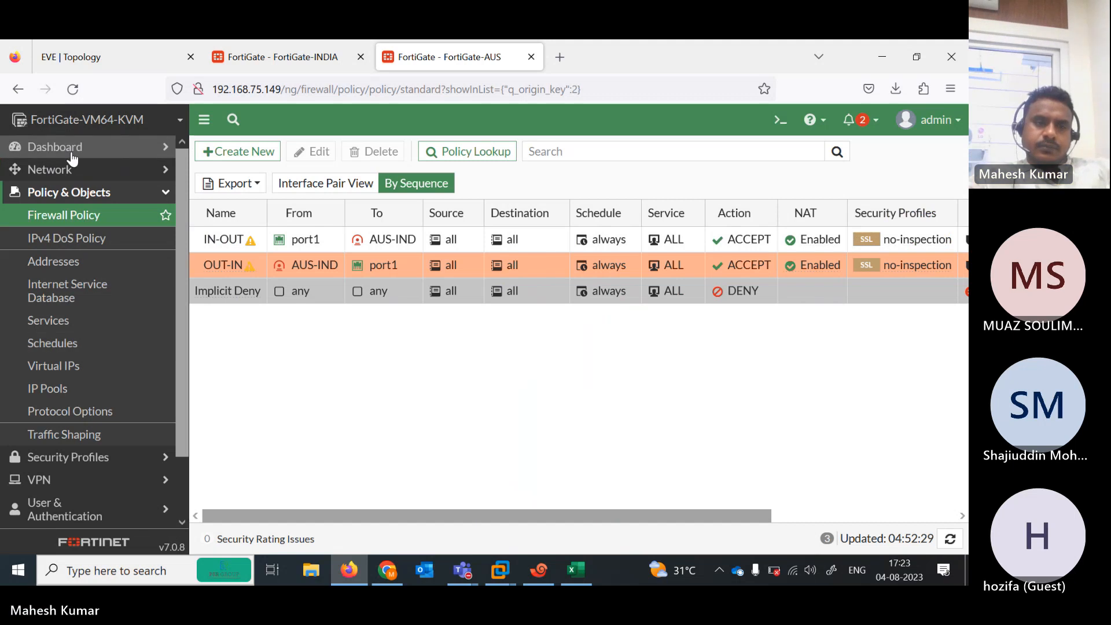
Open FortiGate-AUS's IPsec Monitor and dismiss the low-battery warning
{"action": "left_click", "coordinate": [73, 147]}
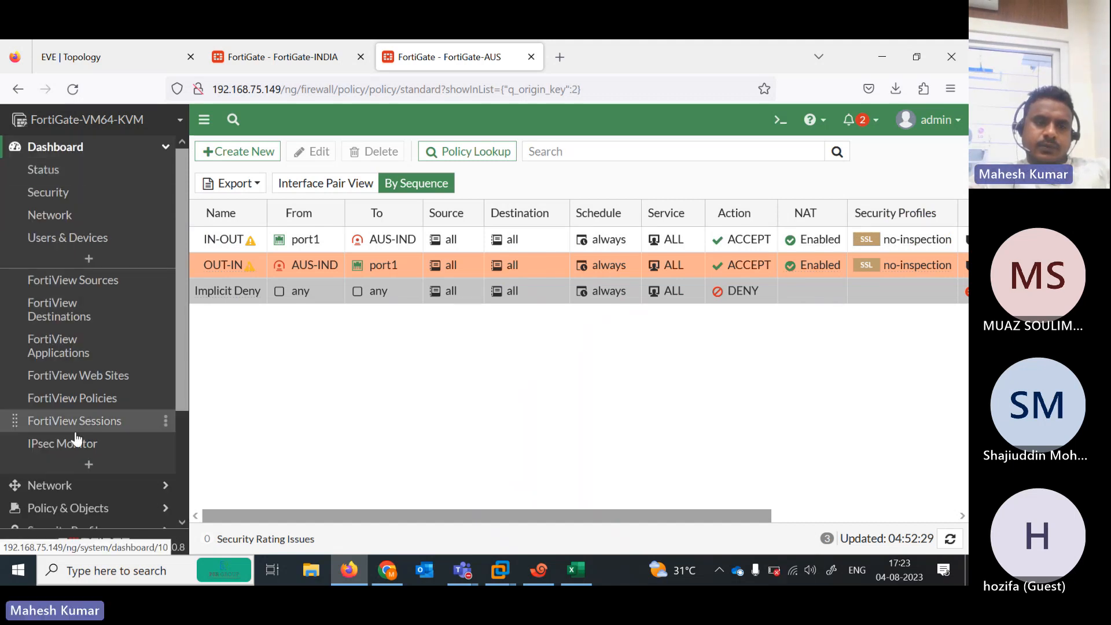
{"action": "left_click", "coordinate": [79, 445]}
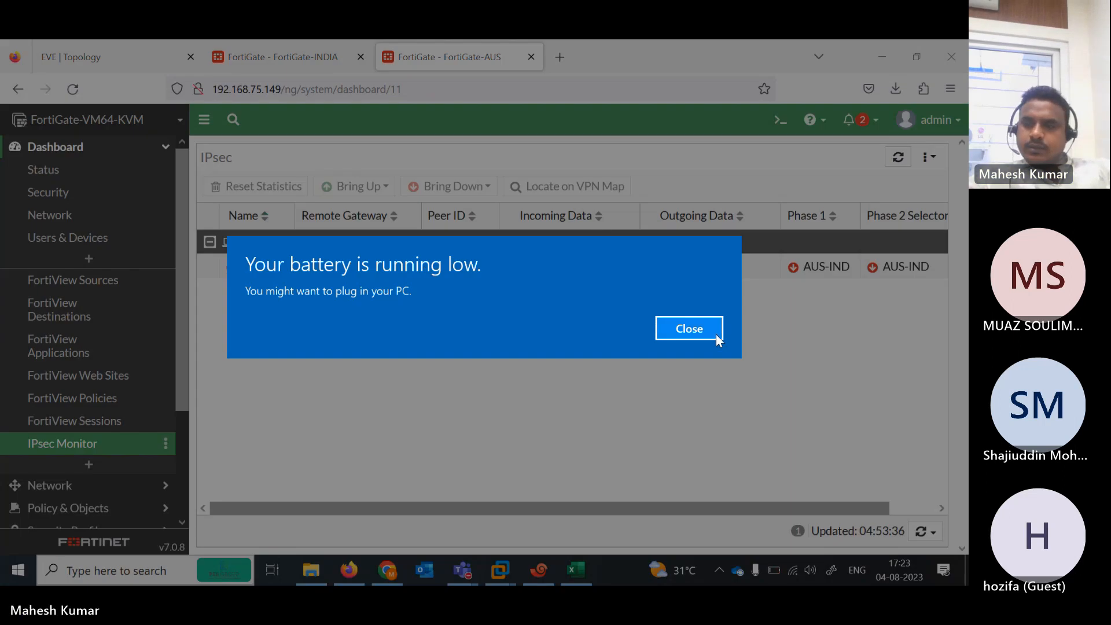
{"action": "left_click", "coordinate": [705, 328]}
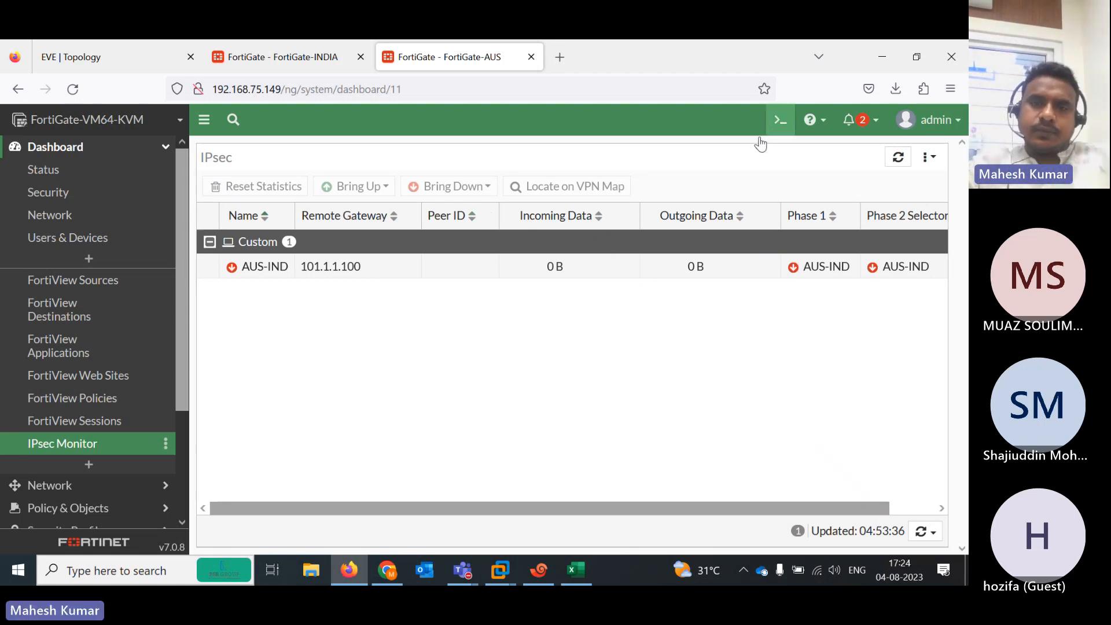
Run 'get router info routing-table all' on FortiGate-AUS and highlight the 192.168.101.0/24 and 192.168.102.0/24 routes
{"action": "left_click", "coordinate": [779, 120]}
{"action": "type", "text": "get router info routing-table "}
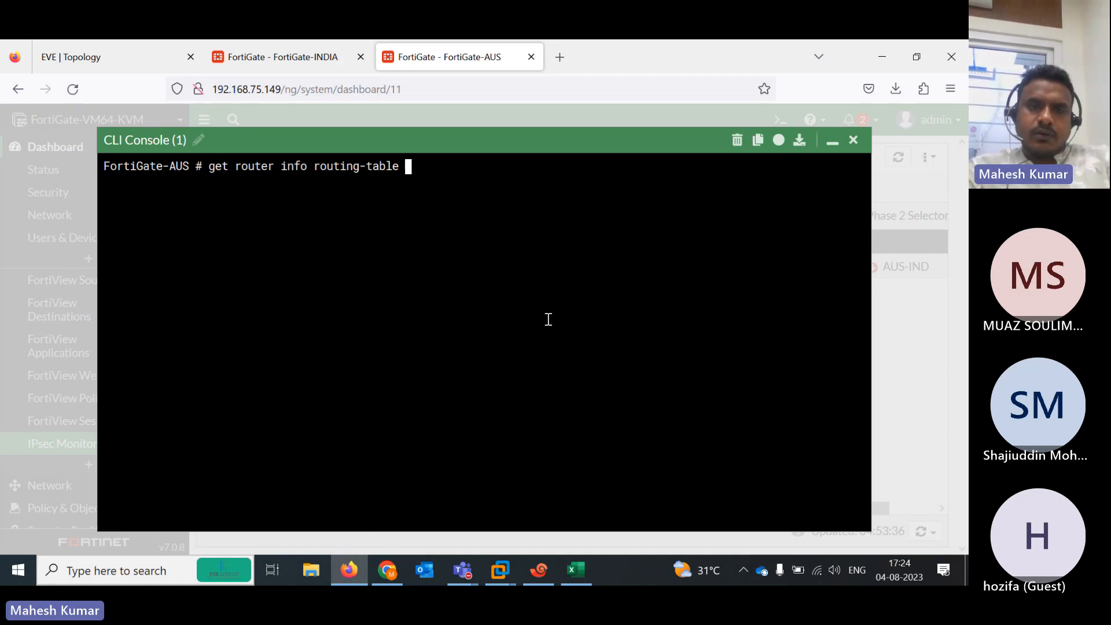
{"action": "type", "text": "all"}
{"action": "key", "text": "Return"}
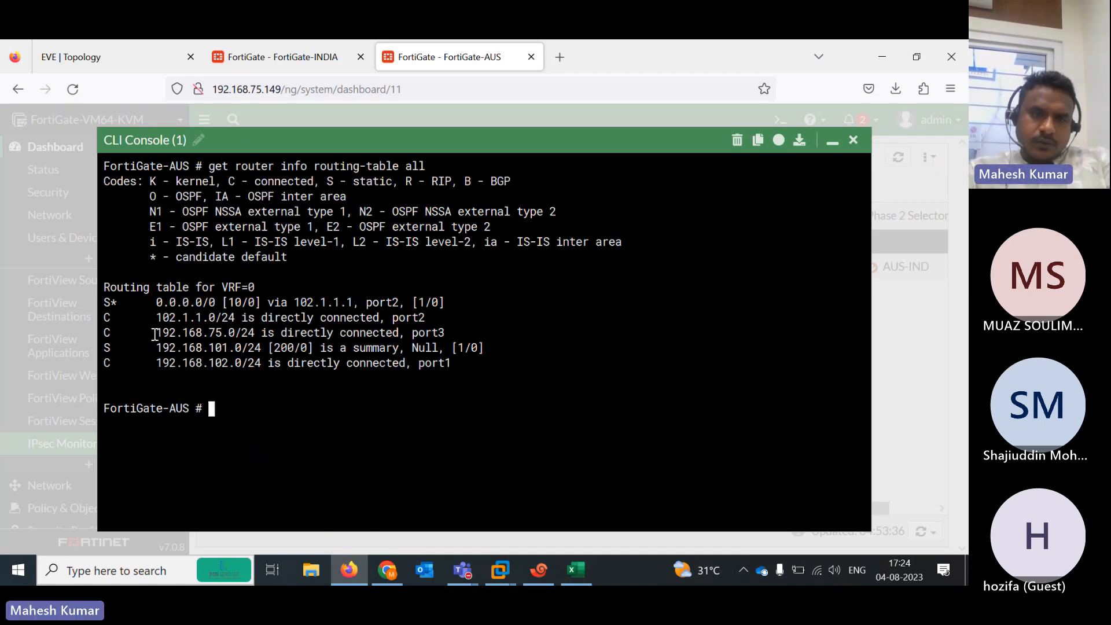
{"action": "left_click_drag", "start_coordinate": [146, 342], "coordinate": [475, 363]}
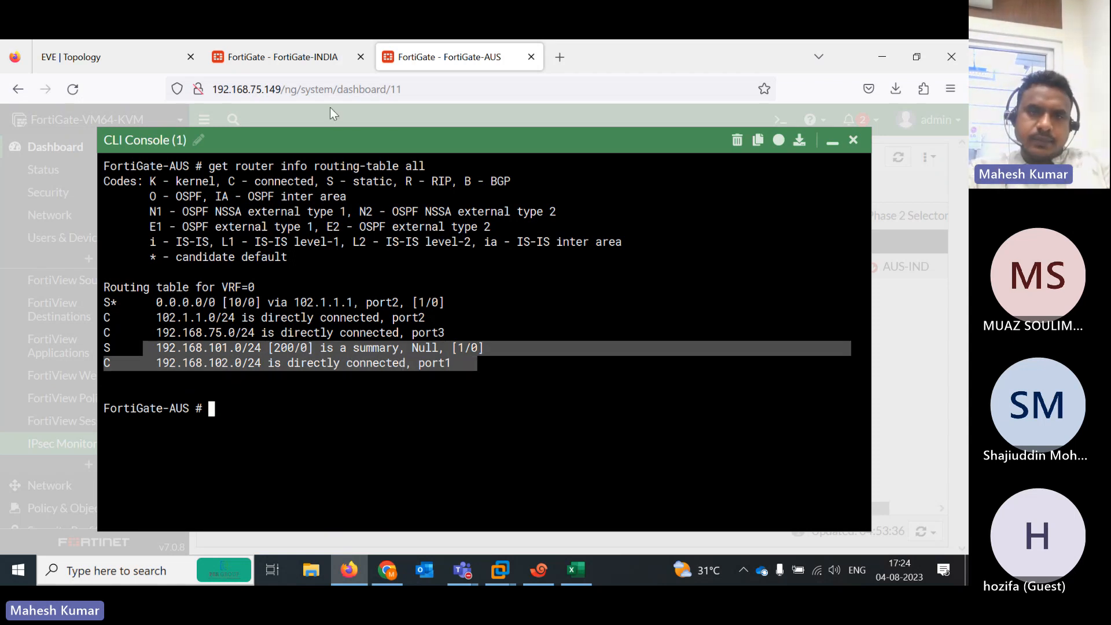
In FortiGate-INDIA's CLI console, run 'get router info routing-table all'
{"action": "left_click", "coordinate": [320, 75]}
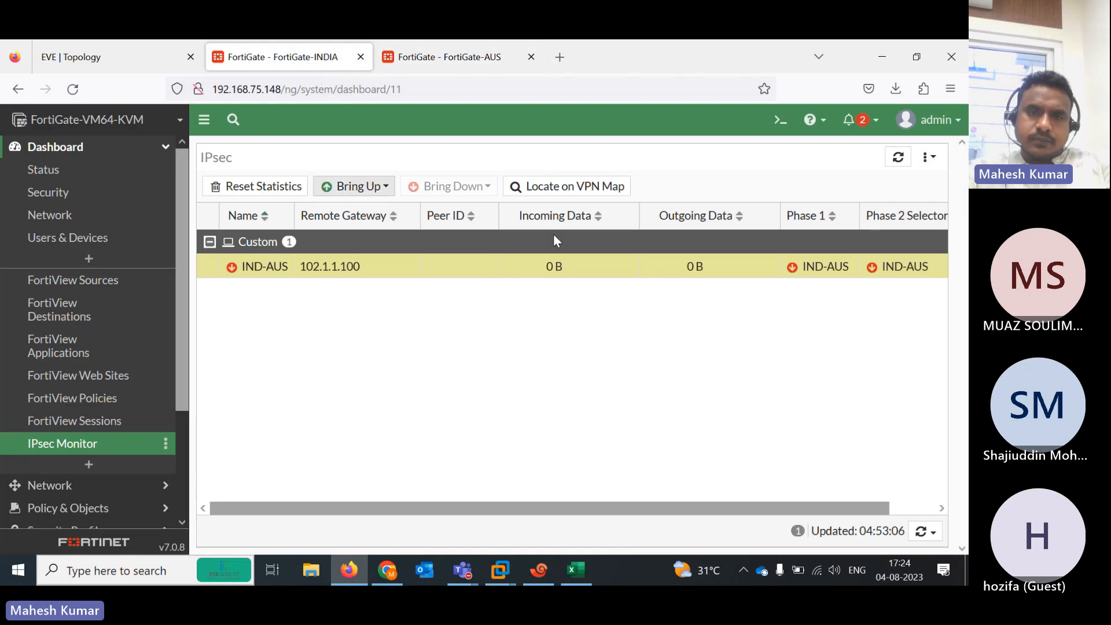
{"action": "left_click", "coordinate": [777, 122]}
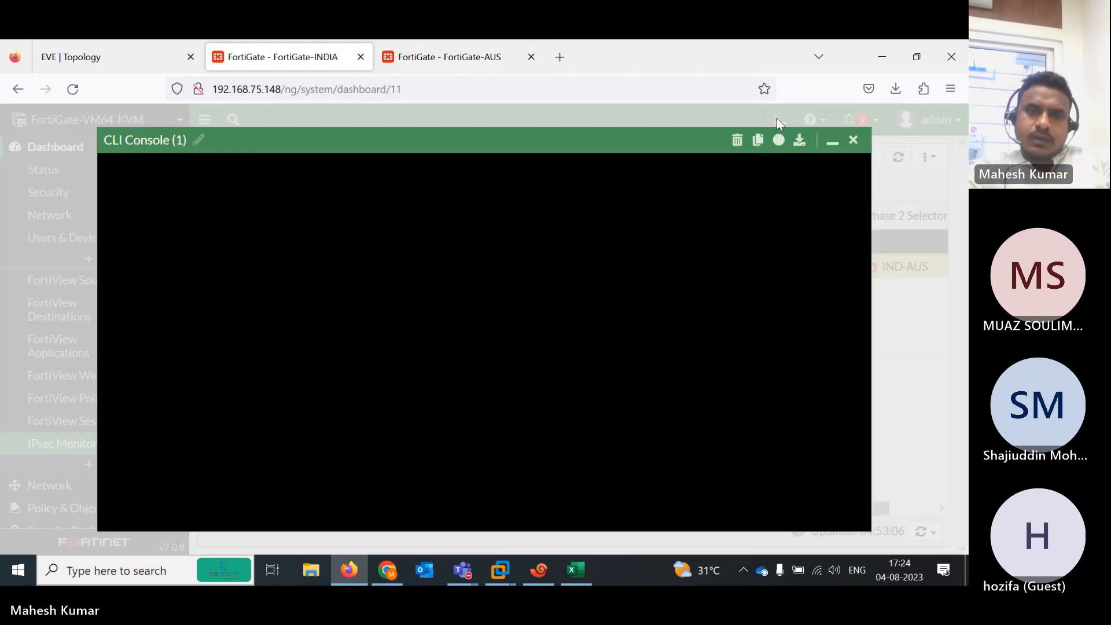
{"action": "type", "text": "e"}
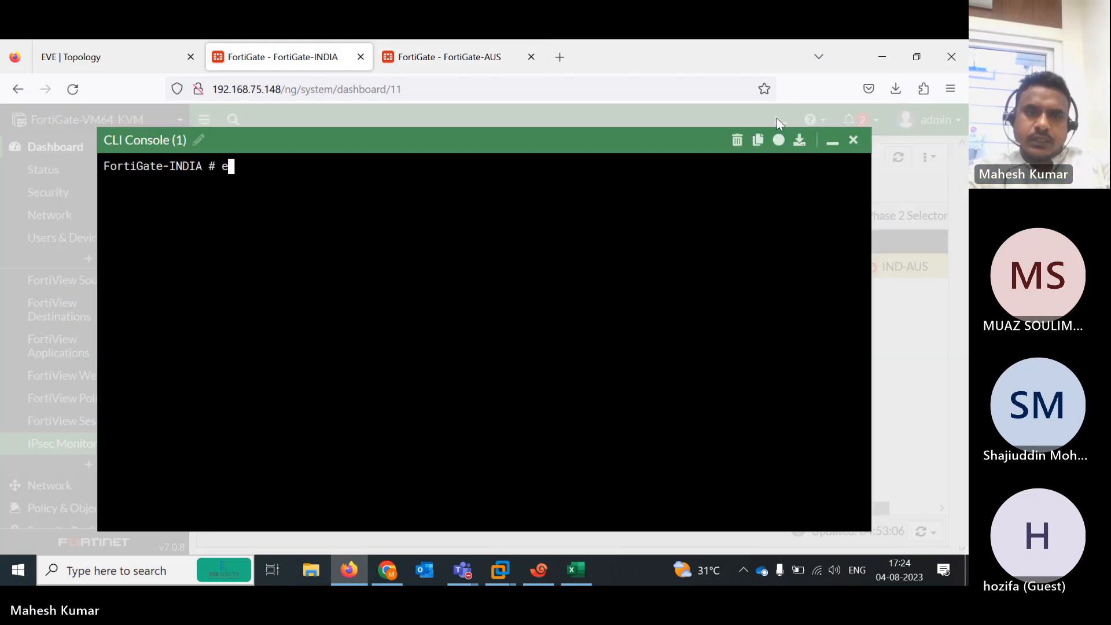
{"action": "type", "text": "xecute"}
{"action": "key", "text": "BackSpace"}
{"action": "key", "text": "BackSpace"}
{"action": "key", "text": "BackSpace"}
{"action": "key", "text": "BackSpace"}
{"action": "key", "text": "BackSpace"}
{"action": "key", "text": "BackSpace"}
{"action": "key", "text": "BackSpace"}
{"action": "type", "text": "e"}
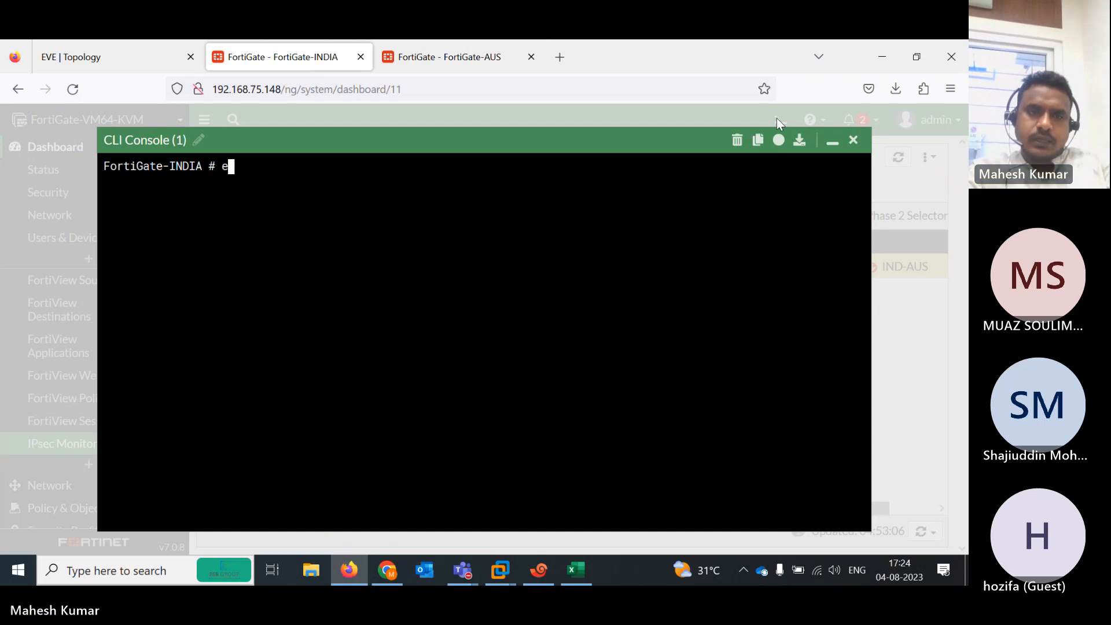
{"action": "key", "text": "BackSpace"}
{"action": "type", "text": "ge alertemailr"}
{"action": "key", "text": "BackSpace"}
{"action": "key", "text": "BackSpace"}
{"action": "key", "text": "BackSpace"}
{"action": "key", "text": "BackSpace"}
{"action": "key", "text": "BackSpace"}
{"action": "key", "text": "BackSpace"}
{"action": "key", "text": "BackSpace"}
{"action": "key", "text": "BackSpace"}
{"action": "key", "text": "BackSpace"}
{"action": "key", "text": "BackSpace"}
{"action": "key", "text": "BackSpace"}
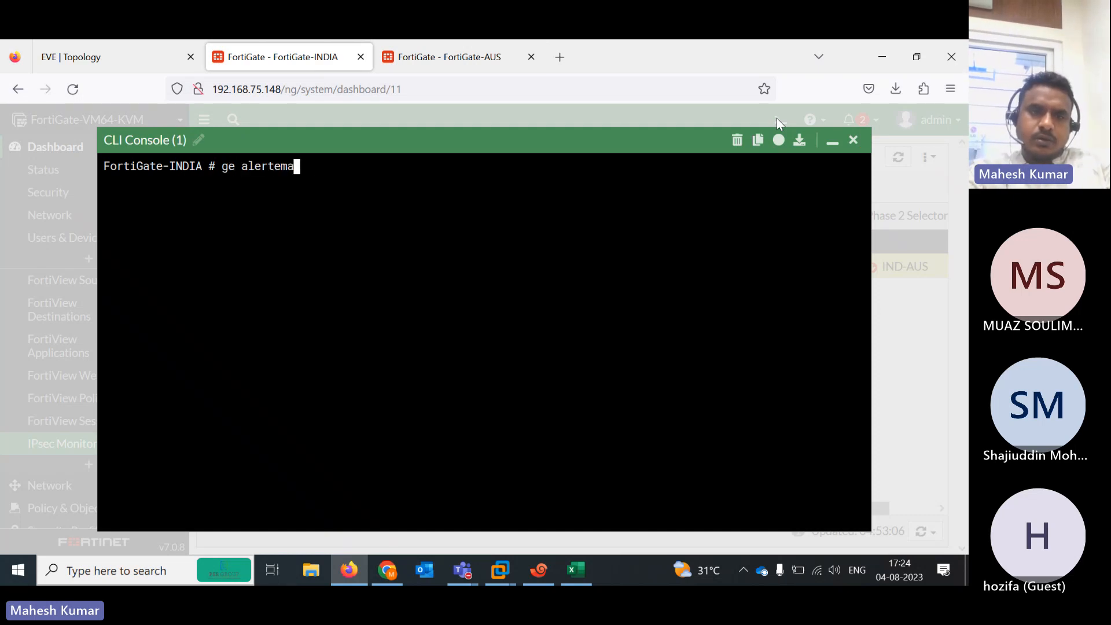
{"action": "type", "text": "r"}
{"action": "key", "text": "Tab"}
{"action": "type", "text": "router  i"}
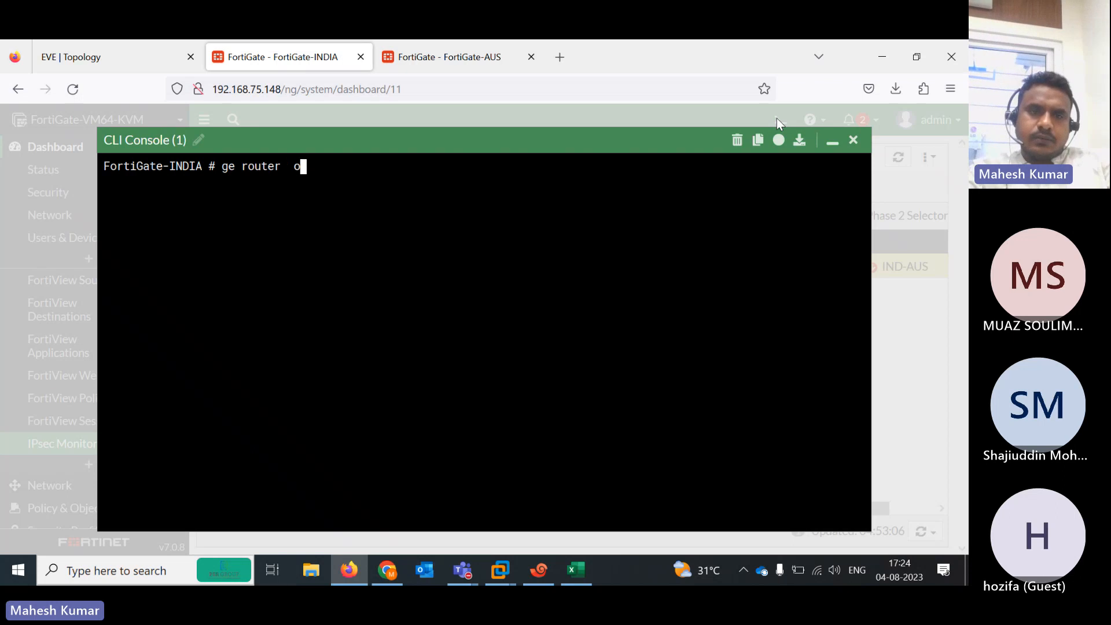
{"action": "type", "text": "nfo routing-table all"}
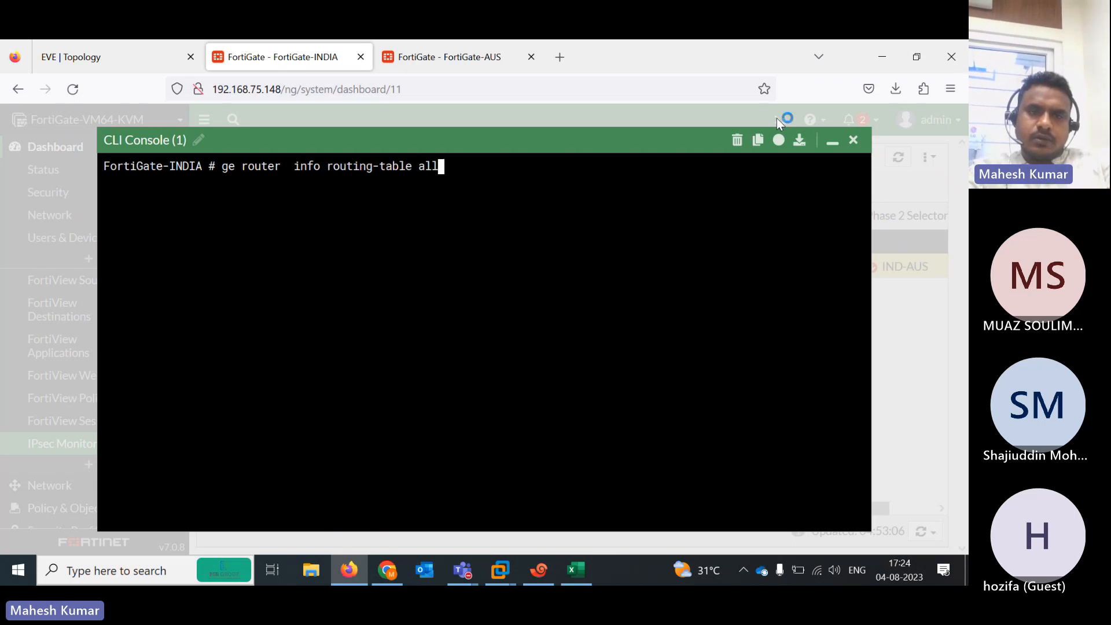
{"action": "key", "text": "Return"}
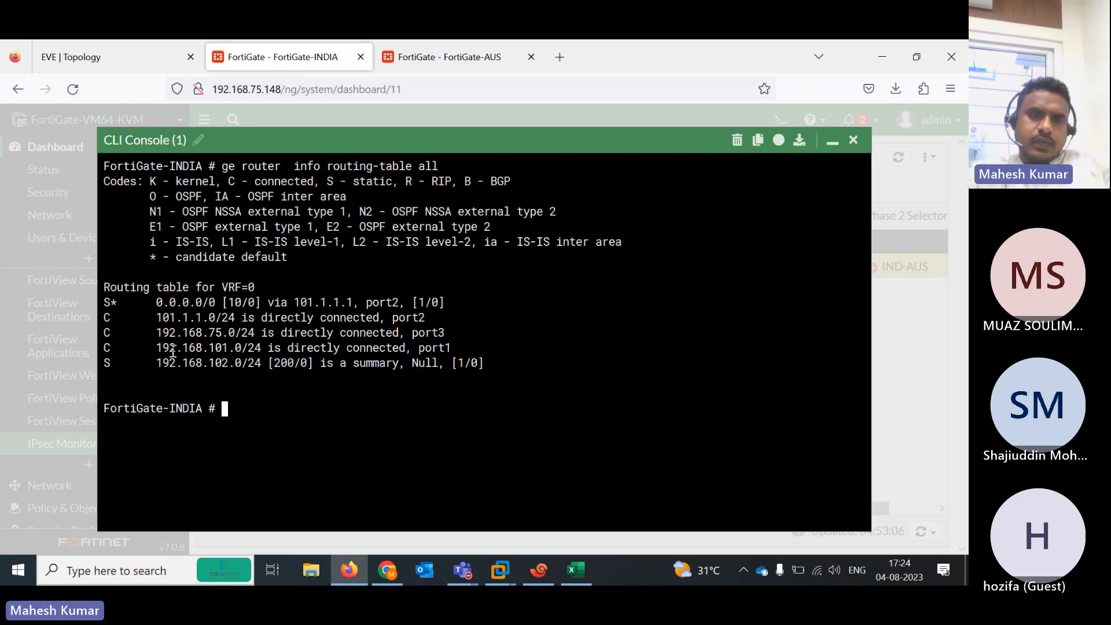
Highlight the 192.168.101.0/24, 192.168.102.0/24 summary, 0.0.0.0/0 default, 101.1.1.0/24 and 192.168.75.0/24 routes
{"action": "left_click_drag", "start_coordinate": [151, 347], "coordinate": [288, 346]}
{"action": "left_click_drag", "start_coordinate": [155, 362], "coordinate": [486, 361]}
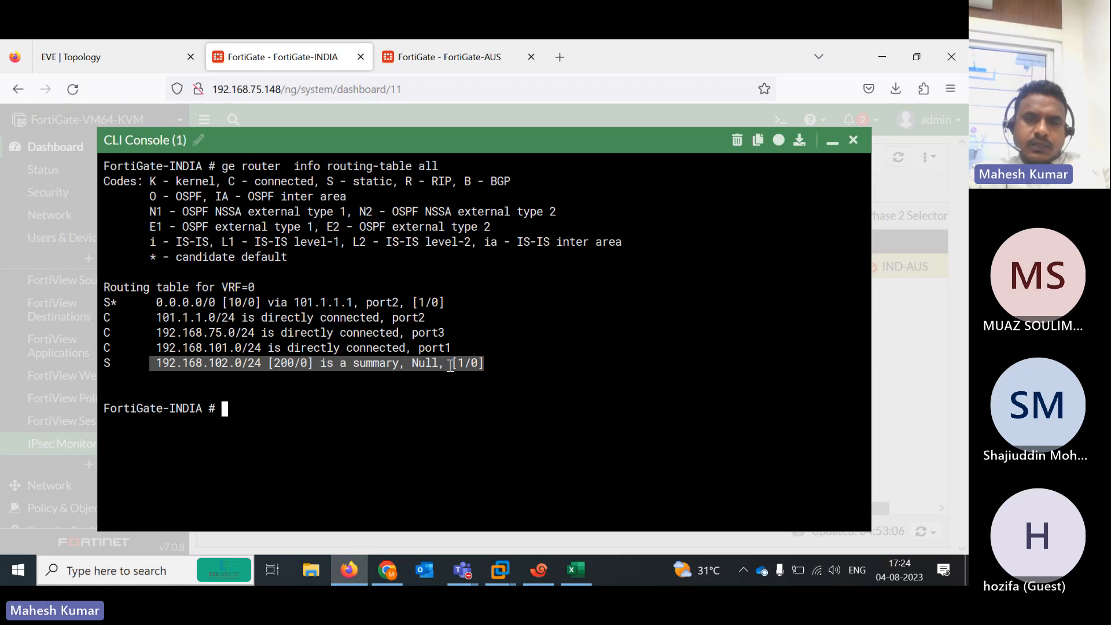
{"action": "left_click_drag", "start_coordinate": [152, 306], "coordinate": [441, 299]}
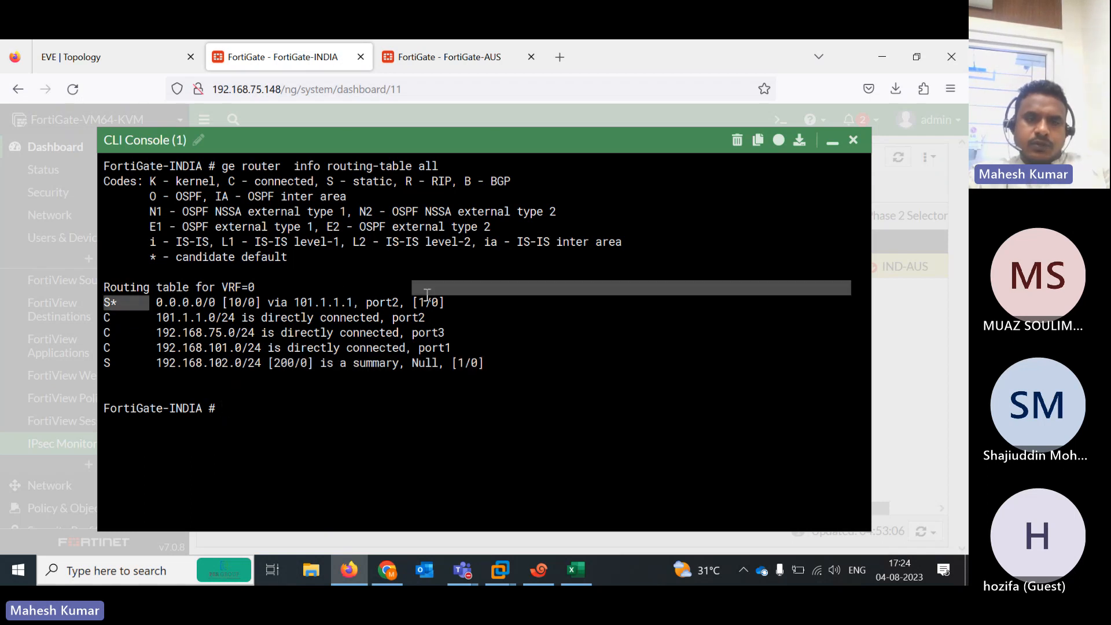
{"action": "left_click_drag", "start_coordinate": [155, 317], "coordinate": [429, 317]}
{"action": "left_click_drag", "start_coordinate": [147, 333], "coordinate": [433, 334]}
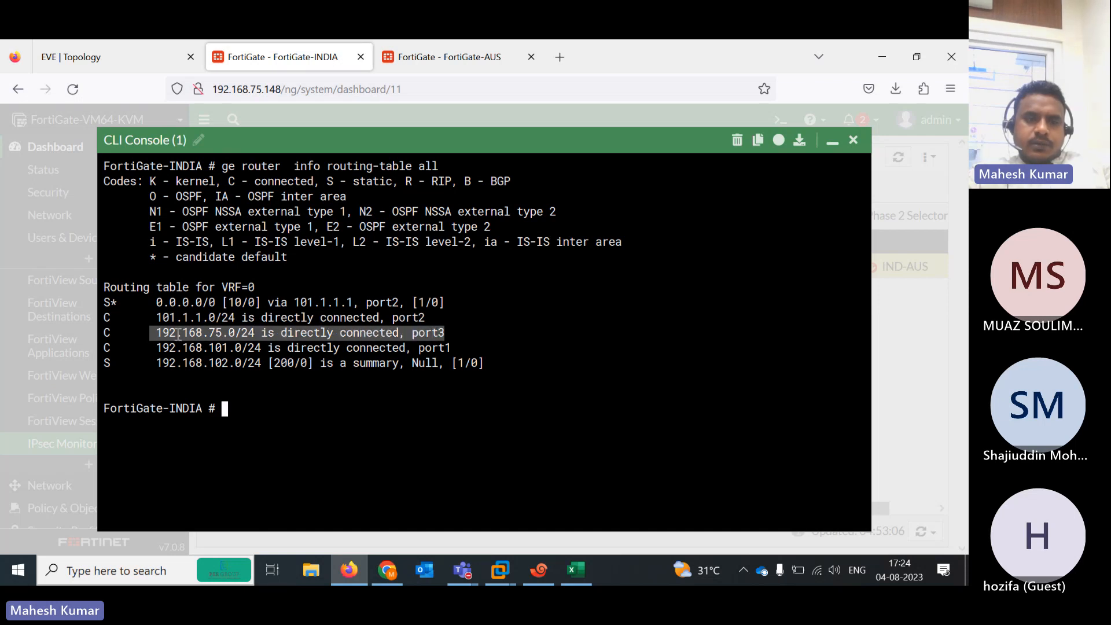
Run 'diagnose debug enable' and 'diagnose debug application ike 1' on FortiGate-INDIA
{"action": "left_click", "coordinate": [549, 388]}
{"action": "type", "text": "diagnose debug  enable"}
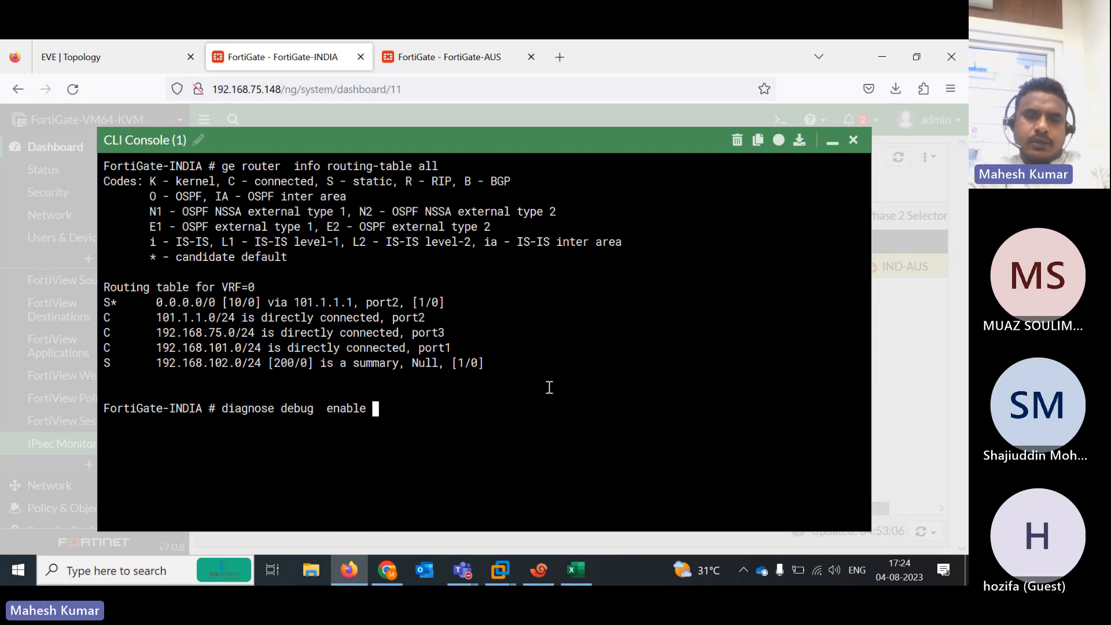
{"action": "key", "text": "Return"}
{"action": "type", "text": "de"}
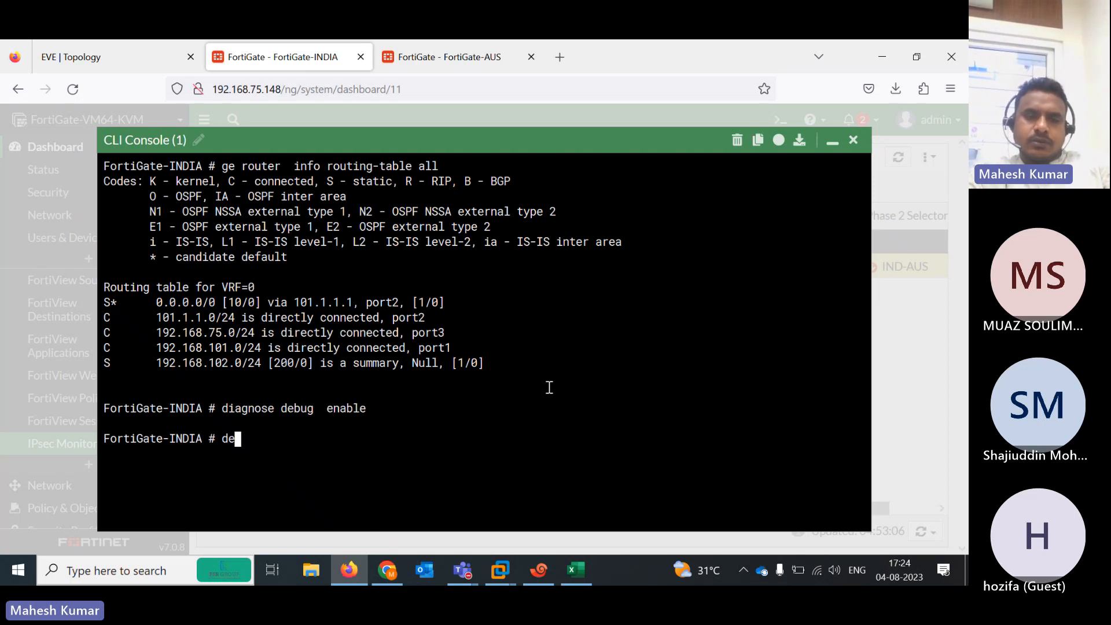
{"action": "key", "text": "BackSpace"}
{"action": "type", "text": "iagnose debug  application  "}
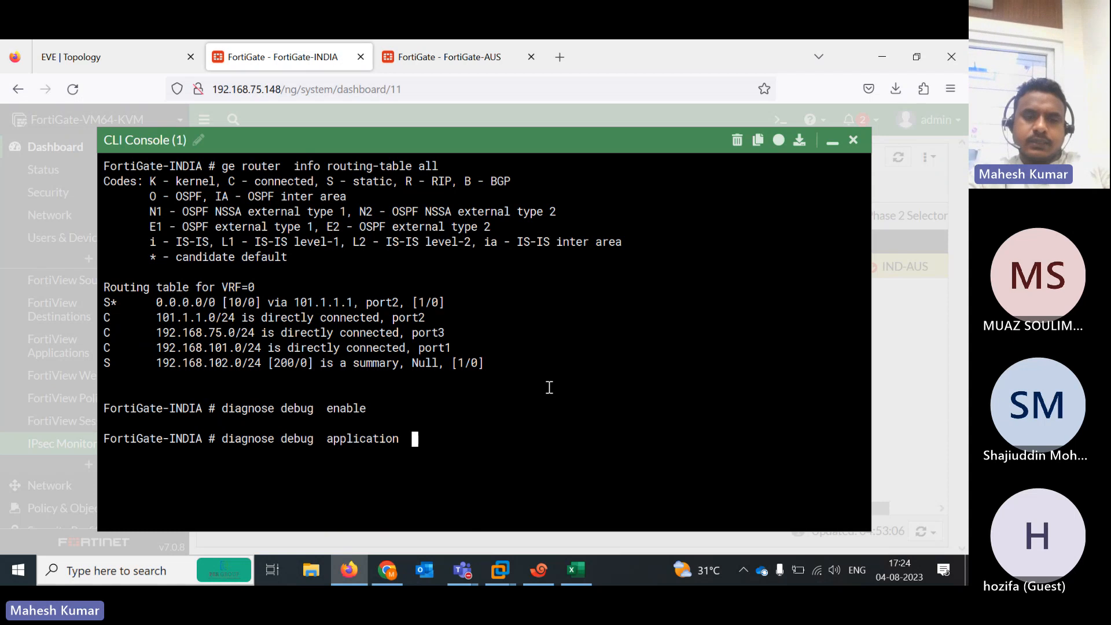
{"action": "type", "text": "ike 1"}
{"action": "key", "text": "Return"}
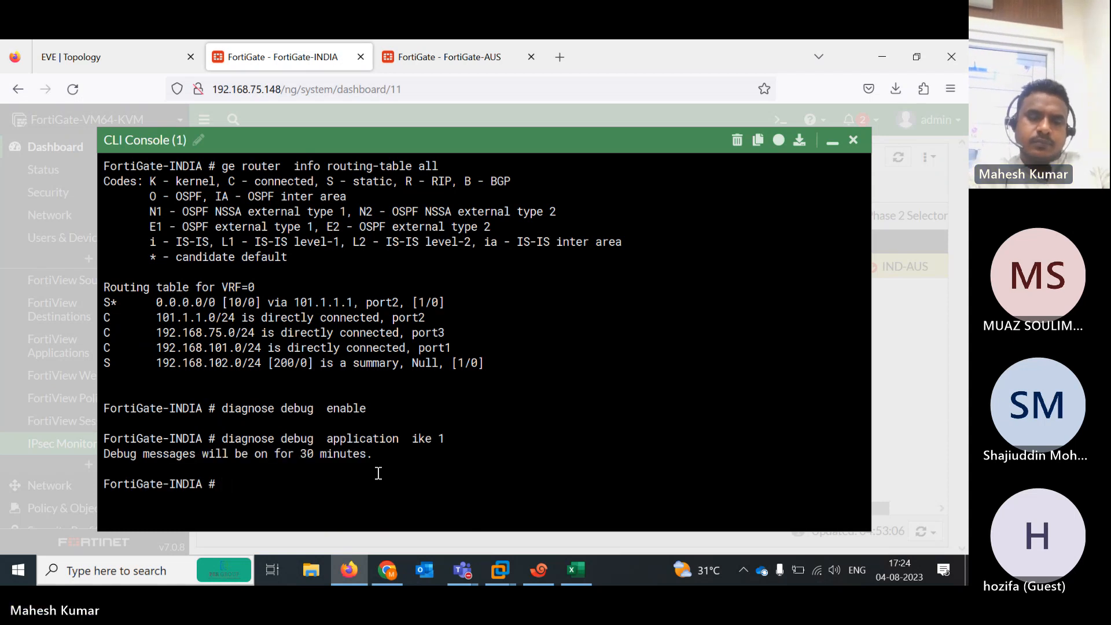
On FortiGate-AUS, run 'diagnose debug enable' and 'diagnose debug application ike 1', then highlight the invalid SPI message
{"action": "left_click", "coordinate": [469, 57]}
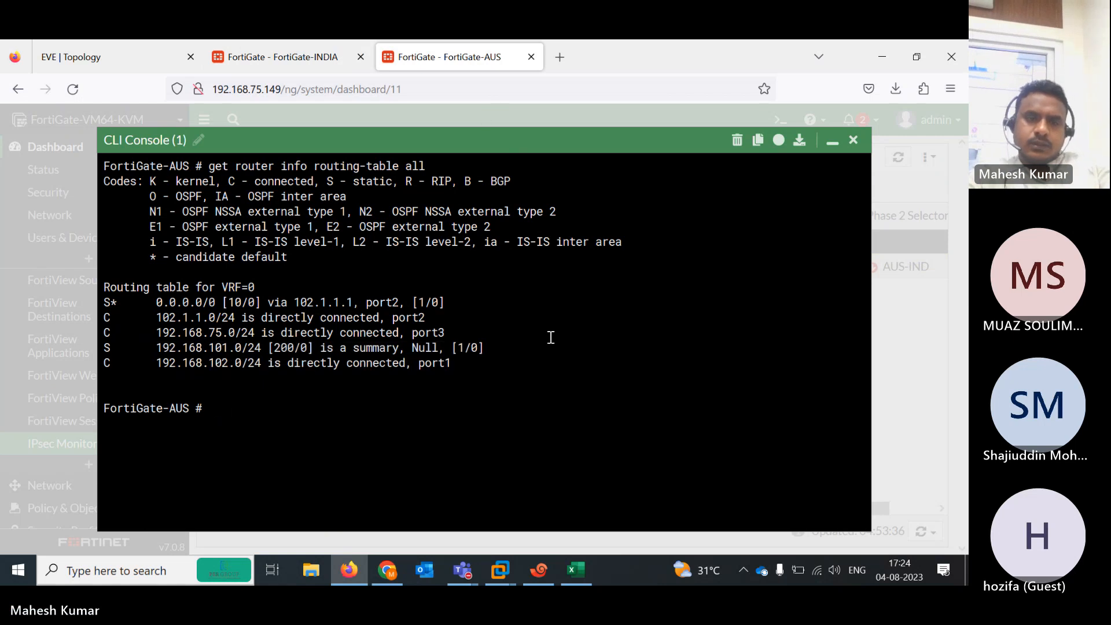
{"action": "type", "text": "diagnose  debug  enable"}
{"action": "key", "text": "Return"}
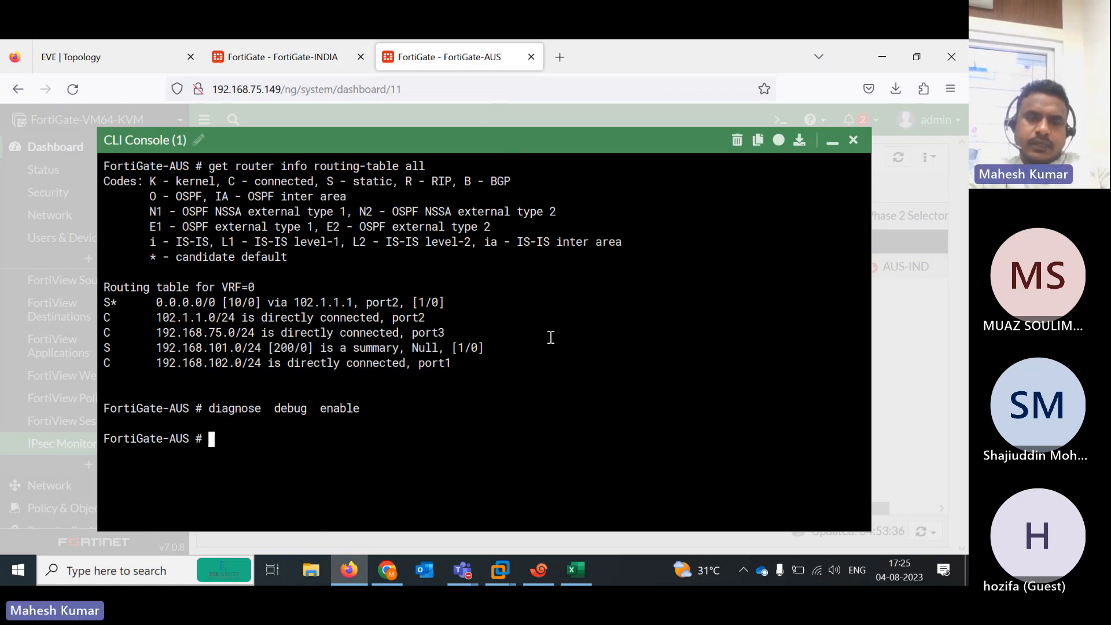
{"action": "type", "text": "diagnose "}
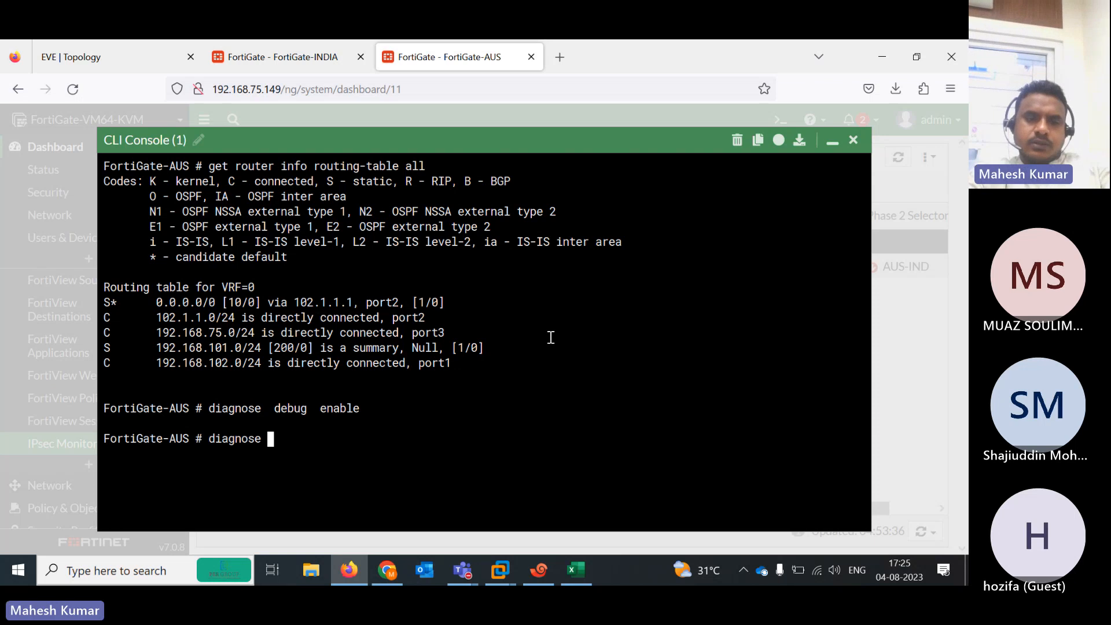
{"action": "type", "text": "debug  a"}
{"action": "key", "text": "BackSpace"}
{"action": "type", "text": "debug  application "}
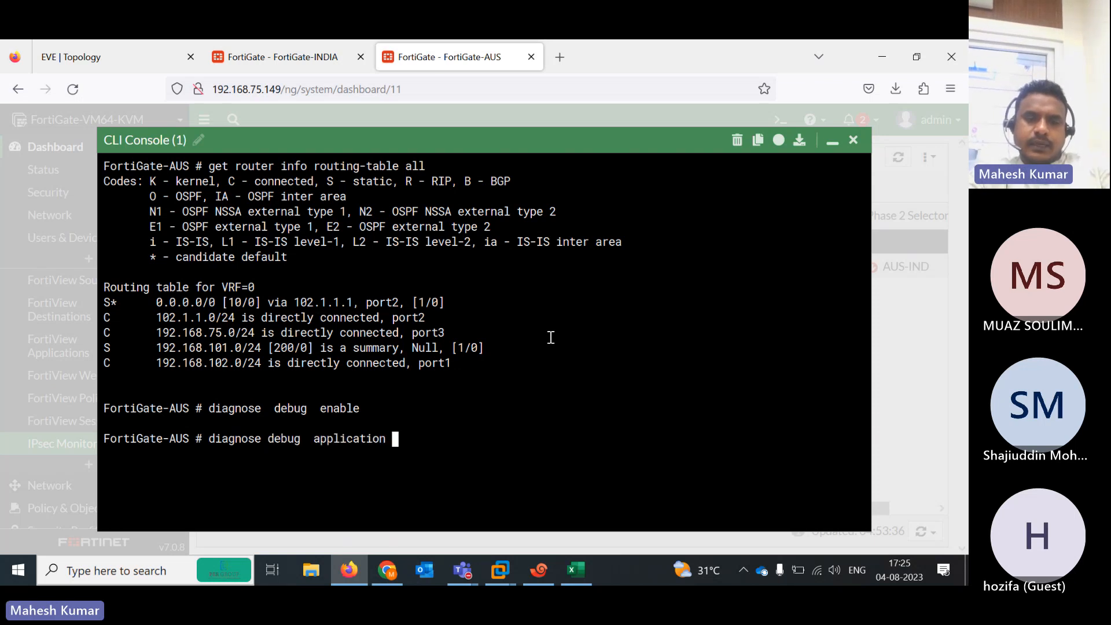
{"action": "type", "text": "imp"}
{"action": "key", "text": "BackSpace"}
{"action": "key", "text": "BackSpace"}
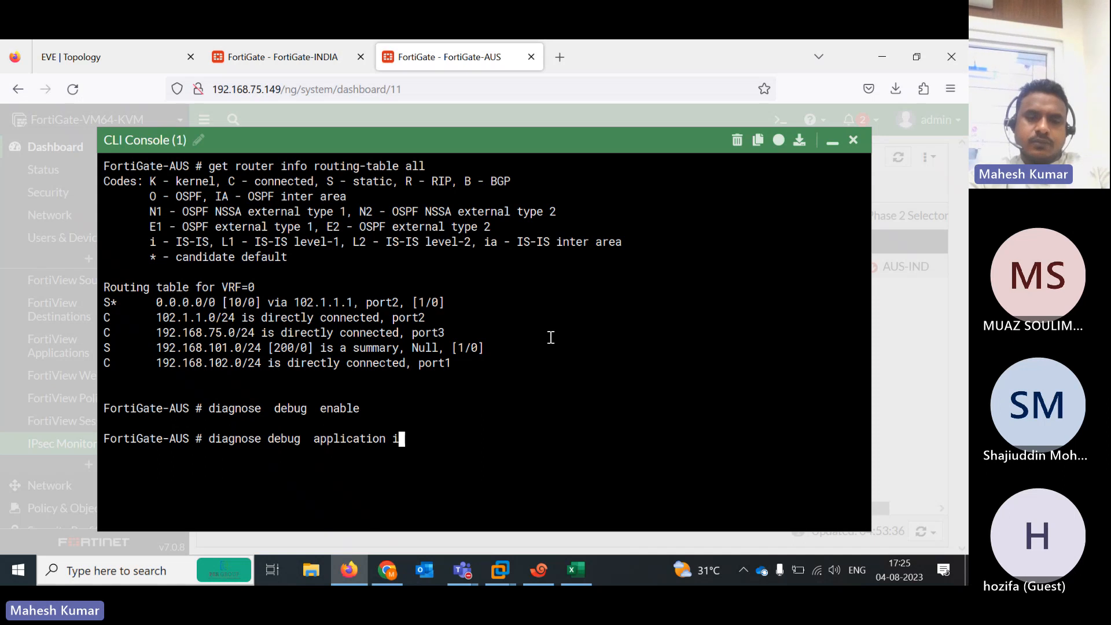
{"action": "type", "text": "ke 1"}
{"action": "key", "text": "Return"}
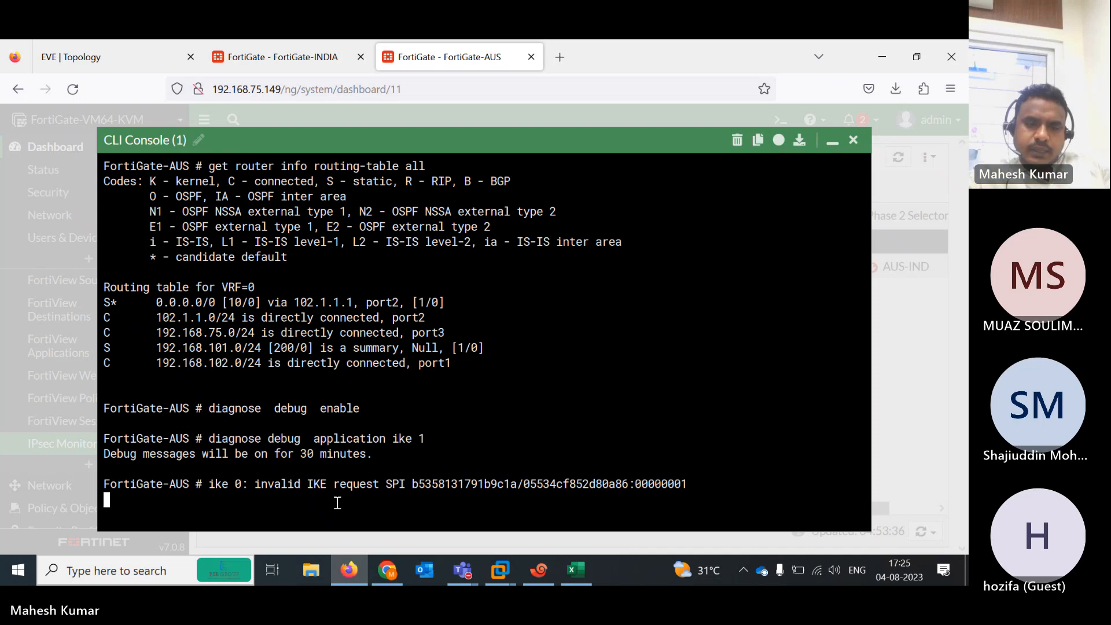
{"action": "left_click_drag", "start_coordinate": [300, 483], "coordinate": [412, 484]}
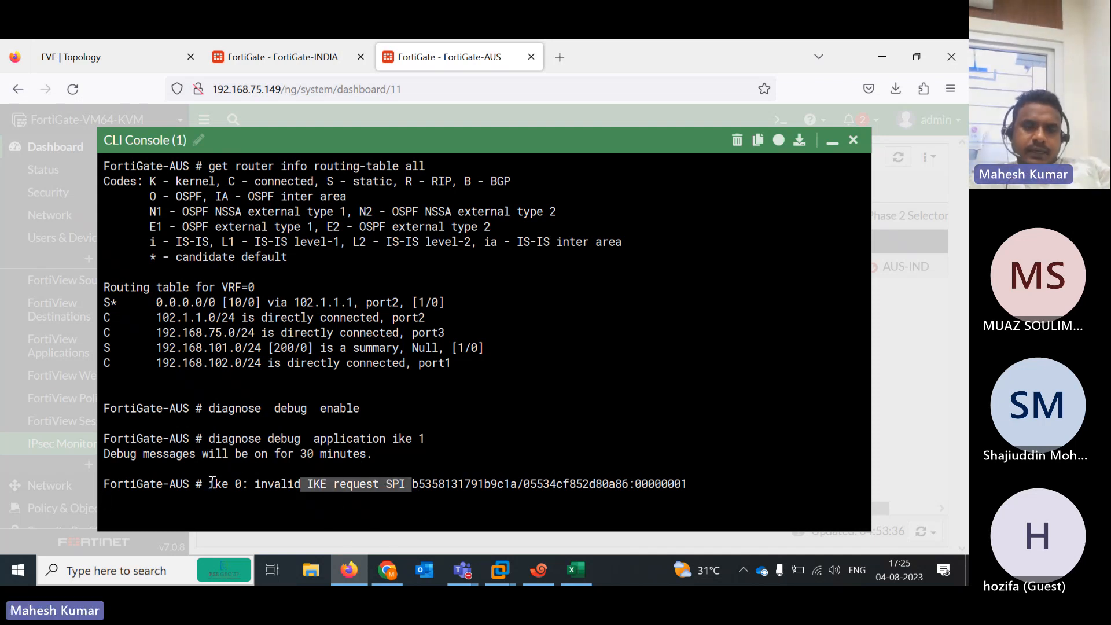
{"action": "left_click_drag", "start_coordinate": [209, 484], "coordinate": [469, 408]}
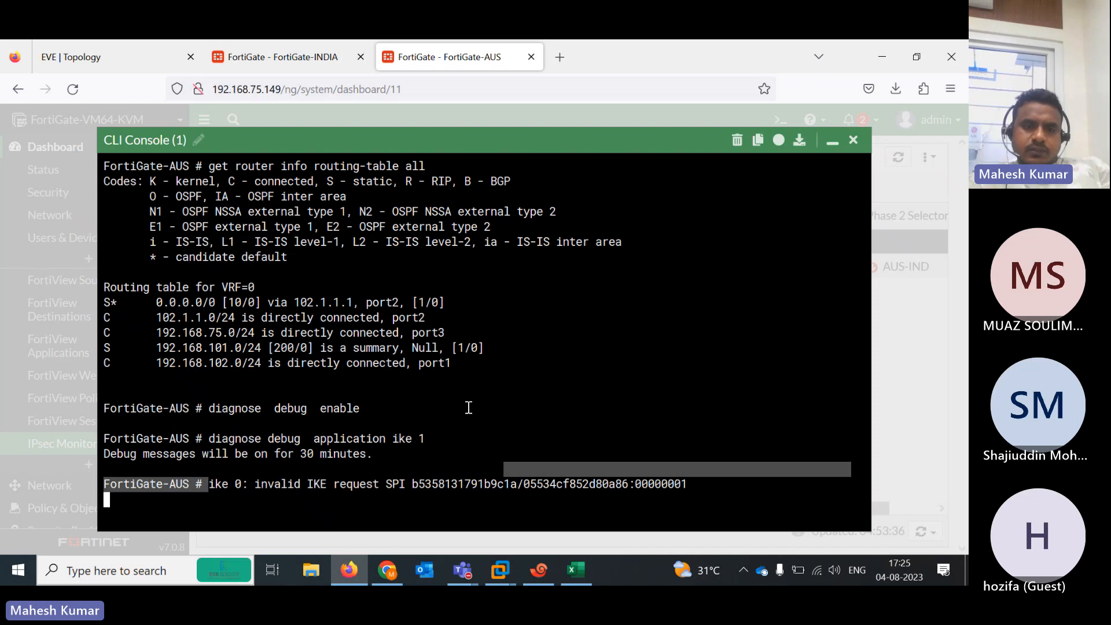
On FortiGate-INDIA, highlight the auth verify done and 'PSK auth failed' debug messages
{"action": "left_click", "coordinate": [301, 61]}
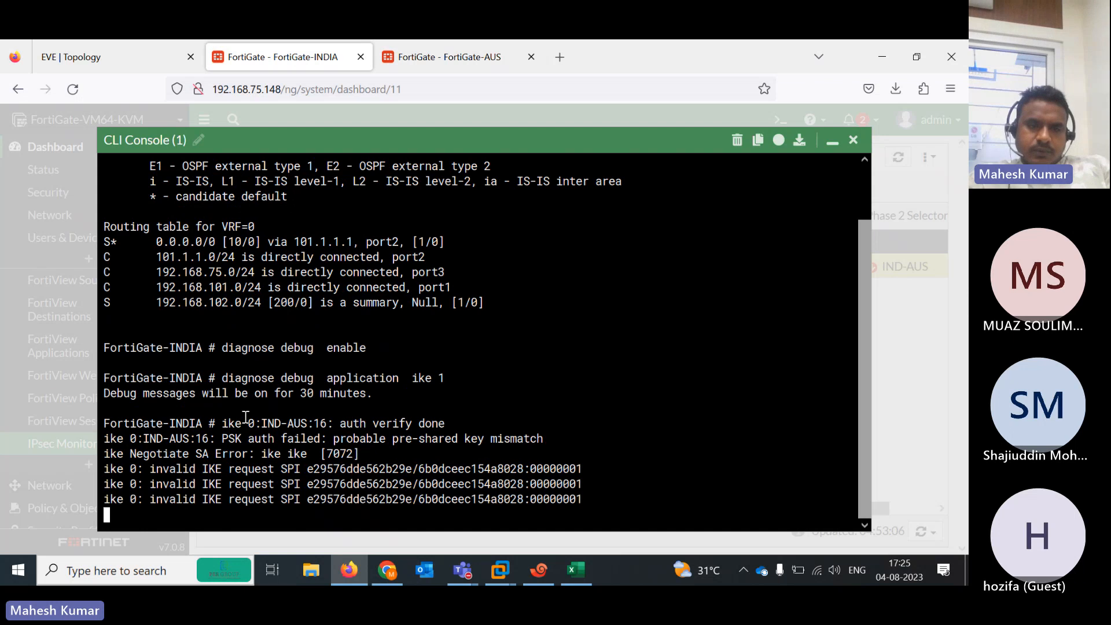
{"action": "left_click_drag", "start_coordinate": [223, 419], "coordinate": [448, 422]}
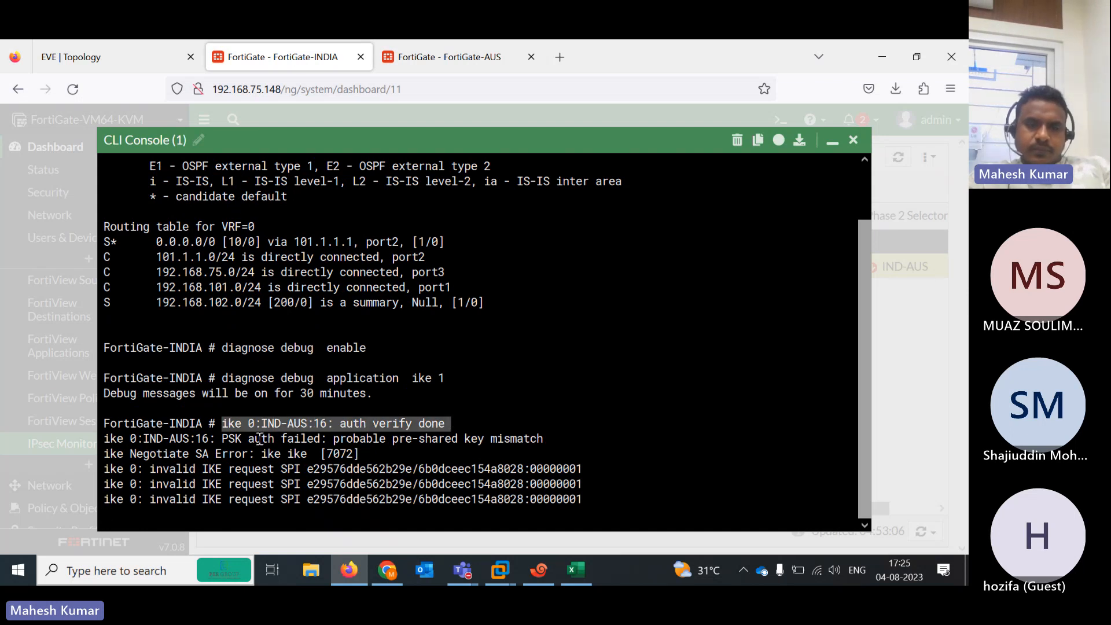
{"action": "left_click_drag", "start_coordinate": [225, 436], "coordinate": [558, 375]}
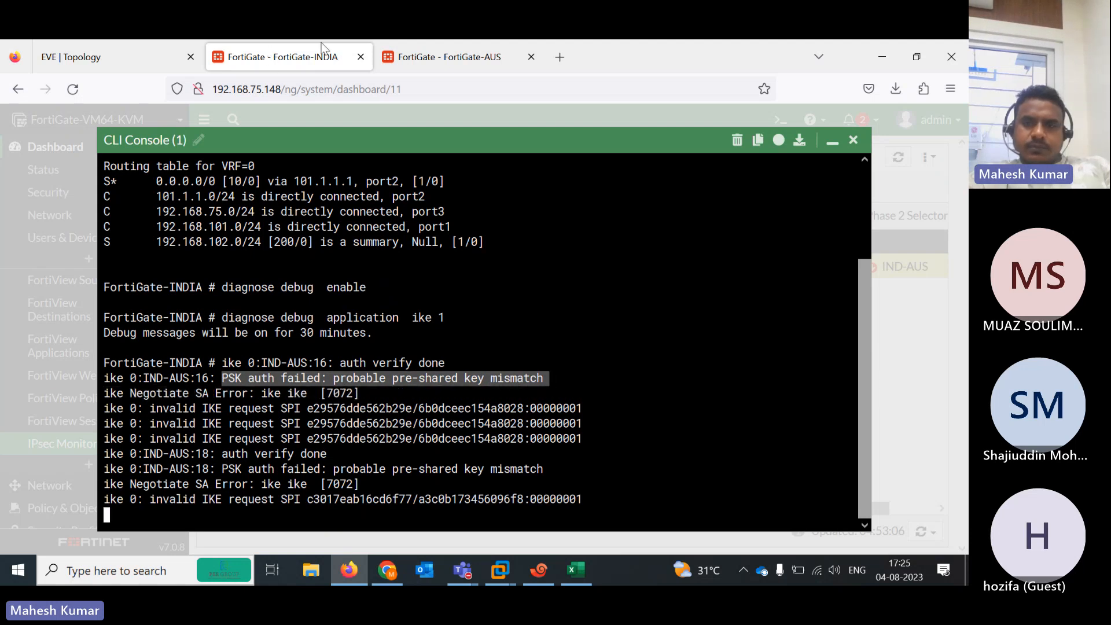
On FortiGate-INDIA, hide the CLI console and open the IND-AUS tunnel from VPN > IPsec Tunnels
{"action": "left_click", "coordinate": [833, 145]}
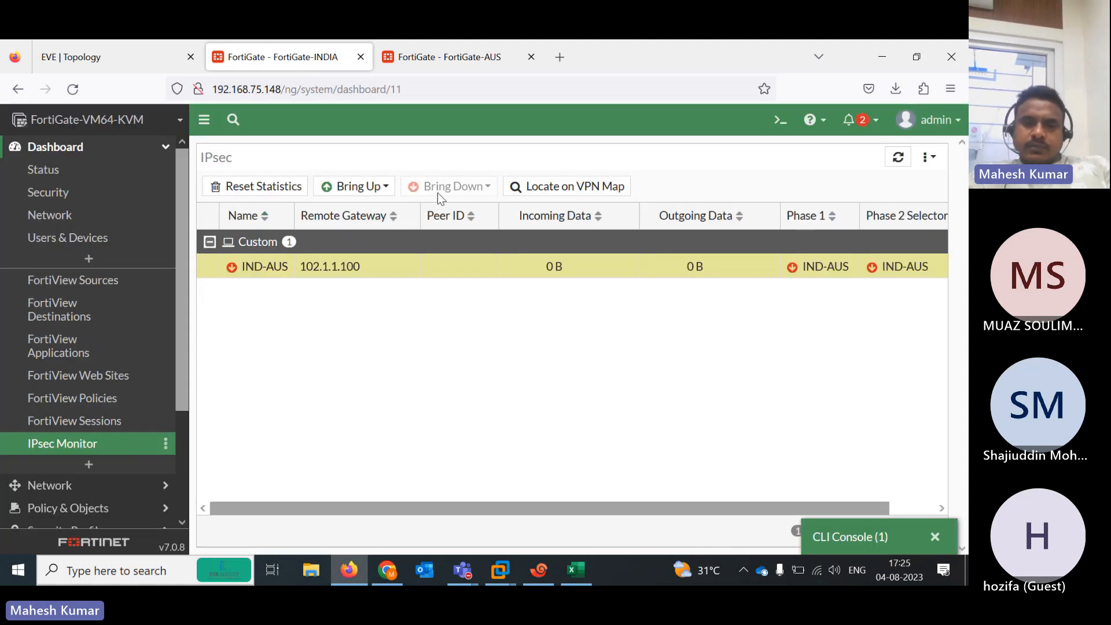
{"action": "scroll", "coordinate": [186, 384], "scroll_direction": "down", "scroll_amount": 3}
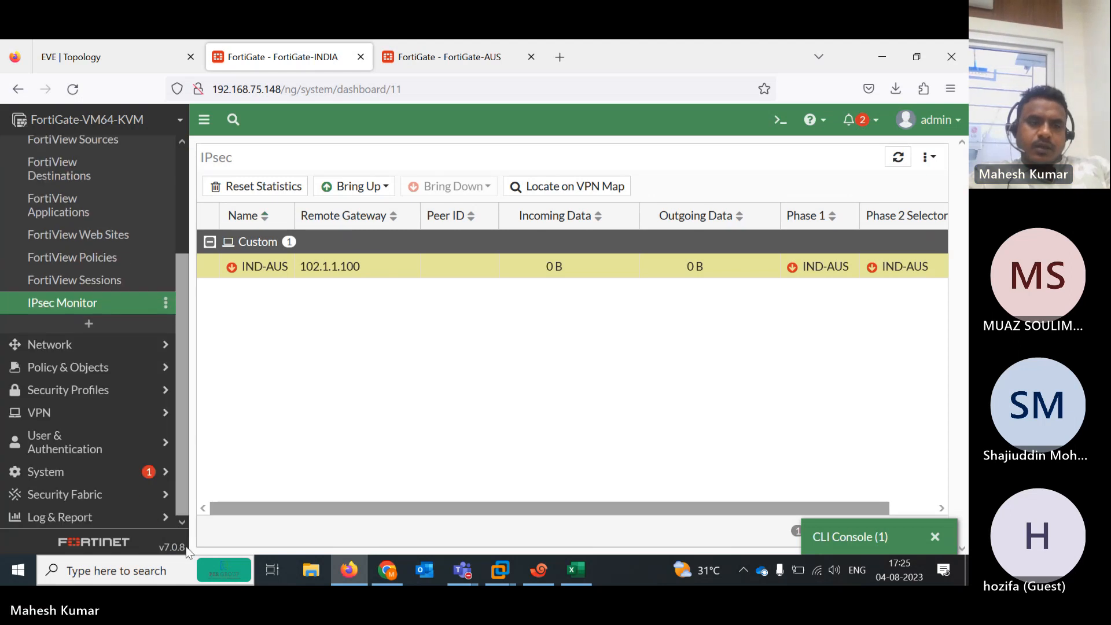
{"action": "left_click", "coordinate": [66, 421]}
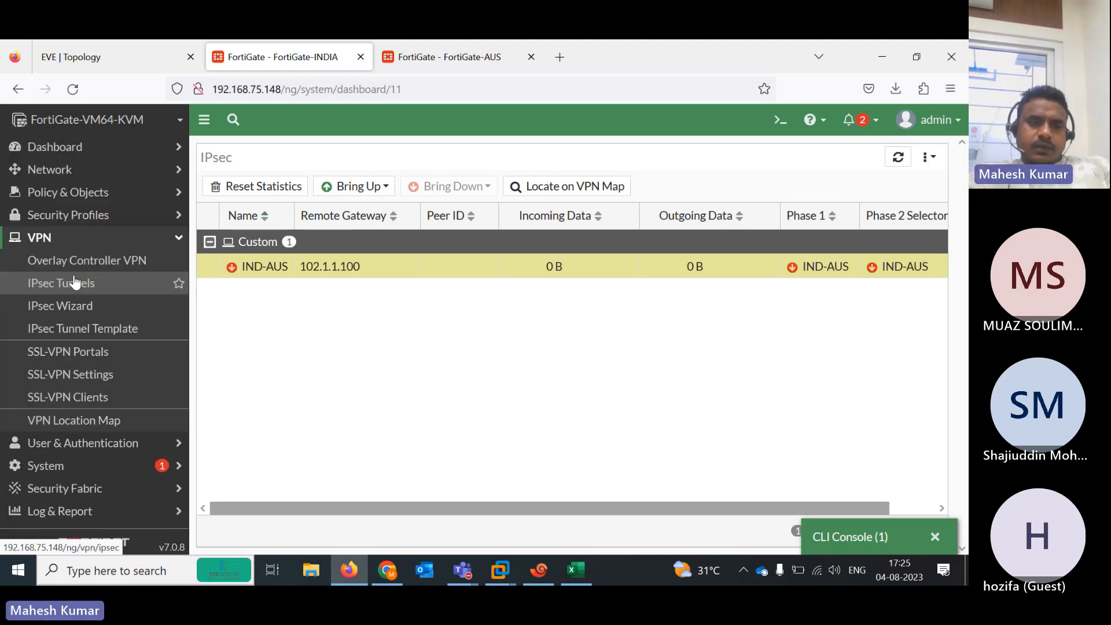
{"action": "left_click", "coordinate": [76, 283]}
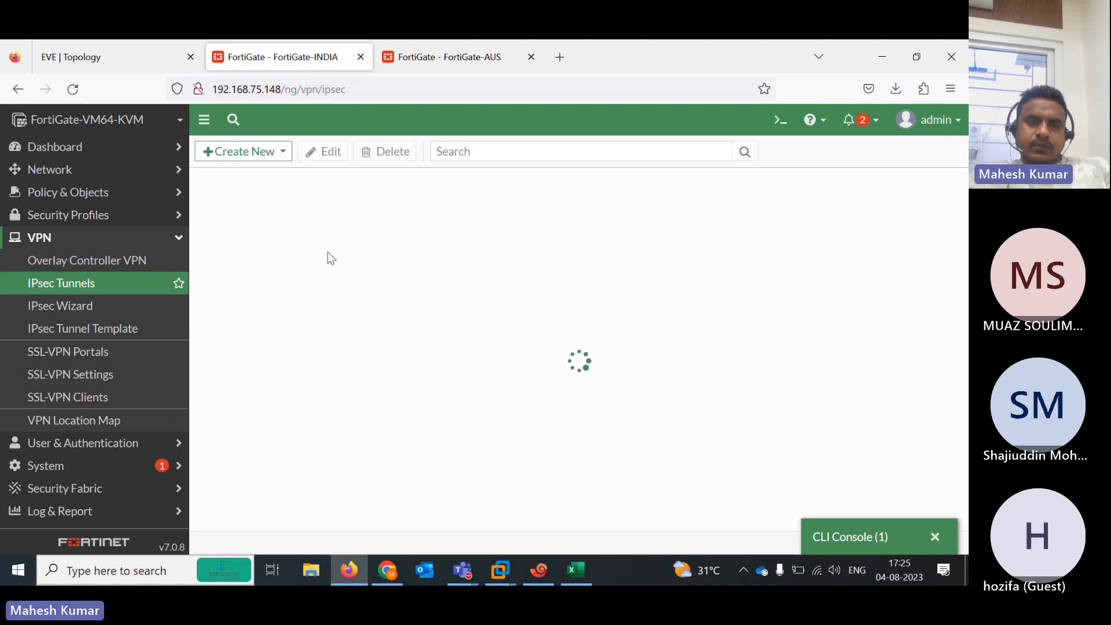
{"action": "double_click", "coordinate": [287, 233]}
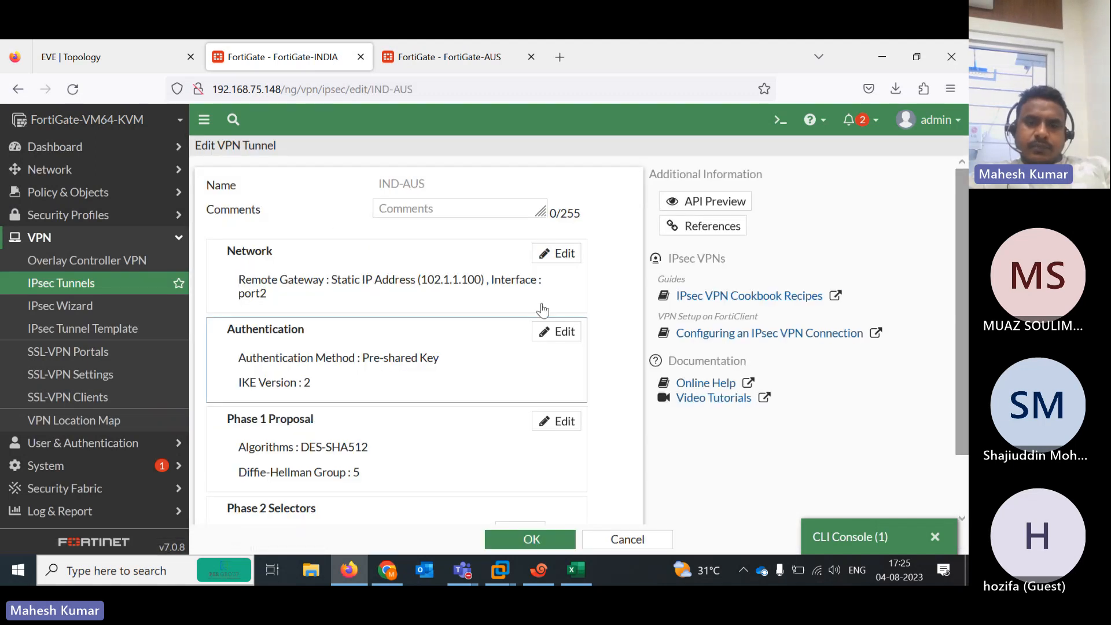
Re-enter and save the IND-AUS pre-shared key, declining Firefox's save-login prompt
{"action": "left_click", "coordinate": [552, 335]}
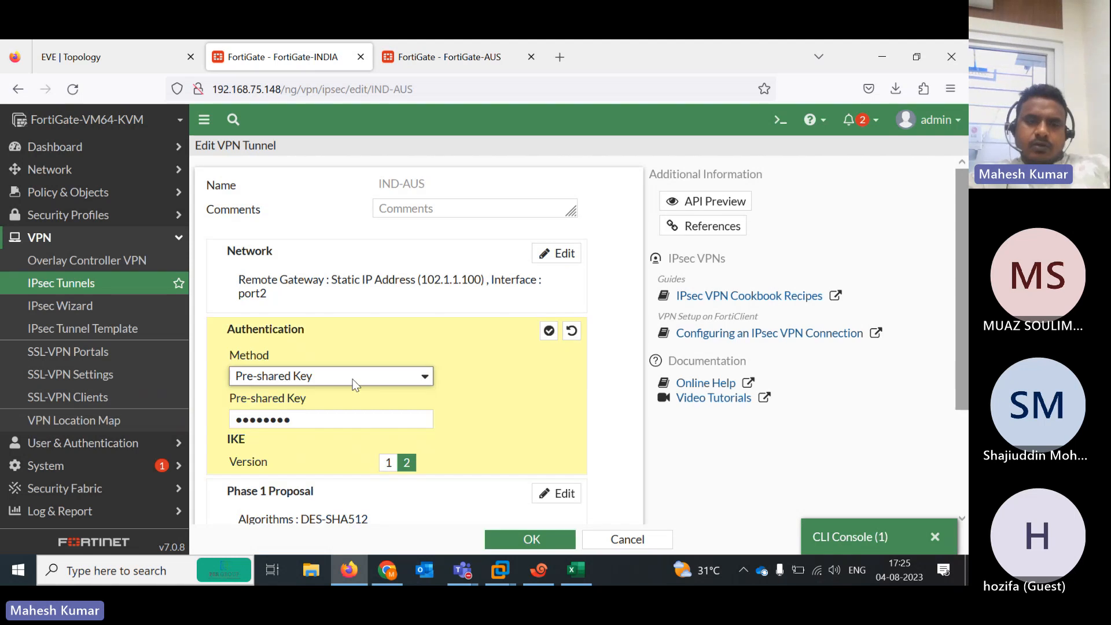
{"action": "left_click", "coordinate": [325, 422]}
{"action": "type", "text": "fortinet"}
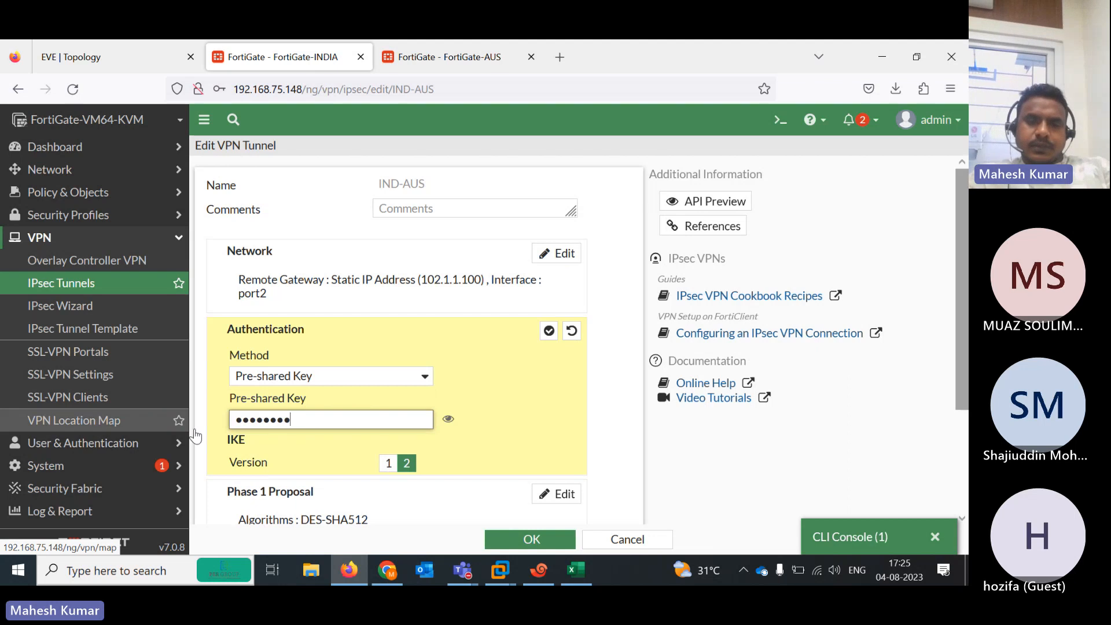
{"action": "left_click", "coordinate": [448, 419]}
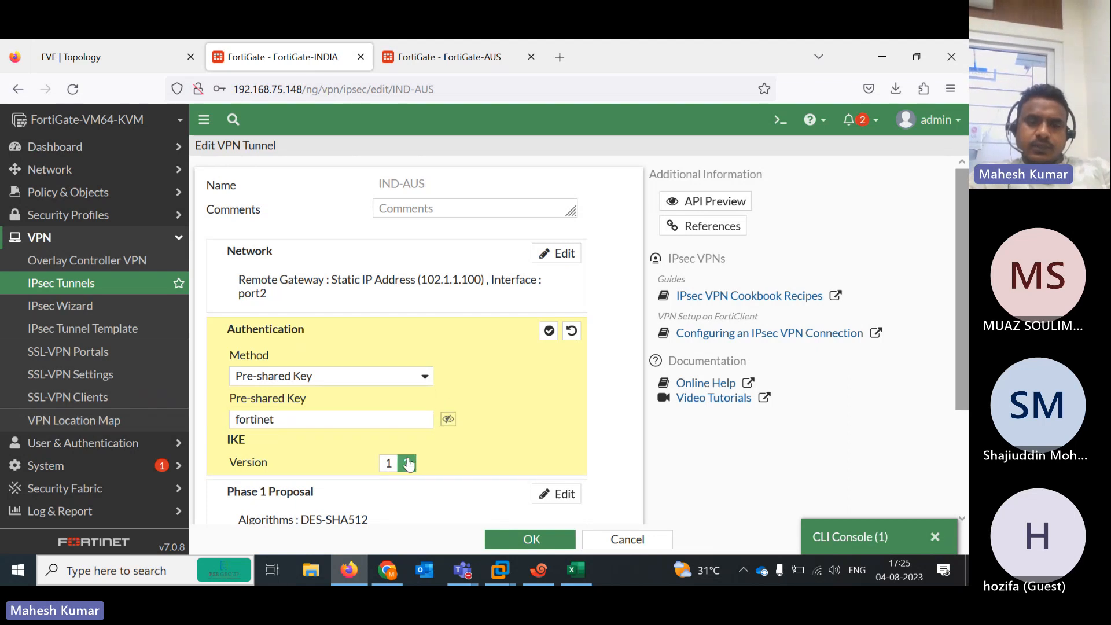
{"action": "left_click", "coordinate": [521, 538]}
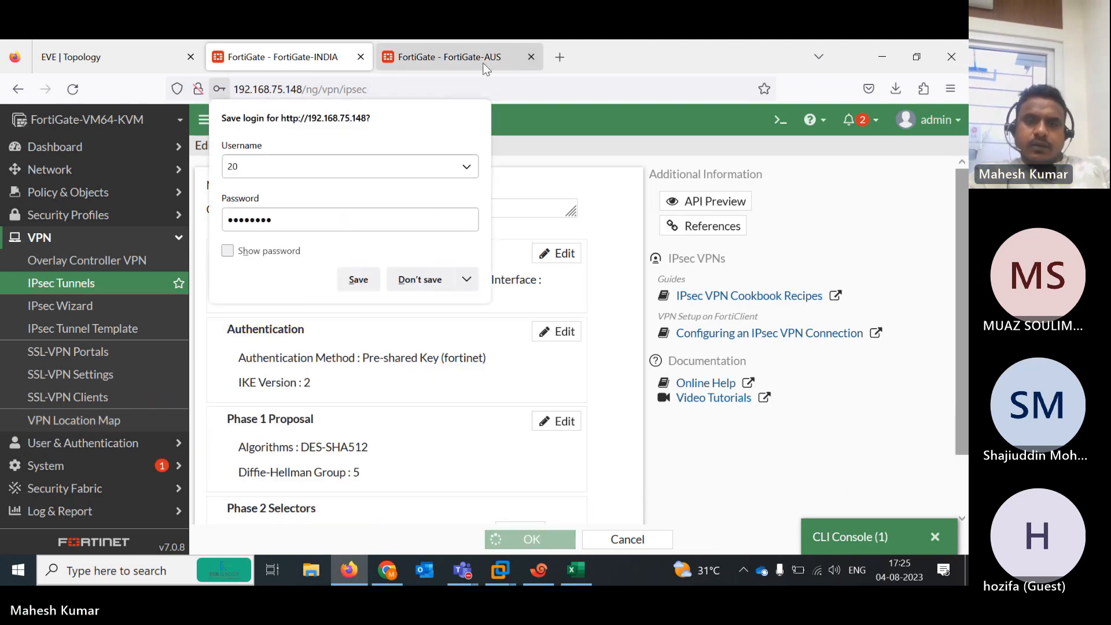
{"action": "left_click", "coordinate": [420, 280]}
On FortiGate-AUS, hide the CLI console and open the AUS-IND tunnel from the IPsec Tunnels list
{"action": "left_click", "coordinate": [462, 61]}
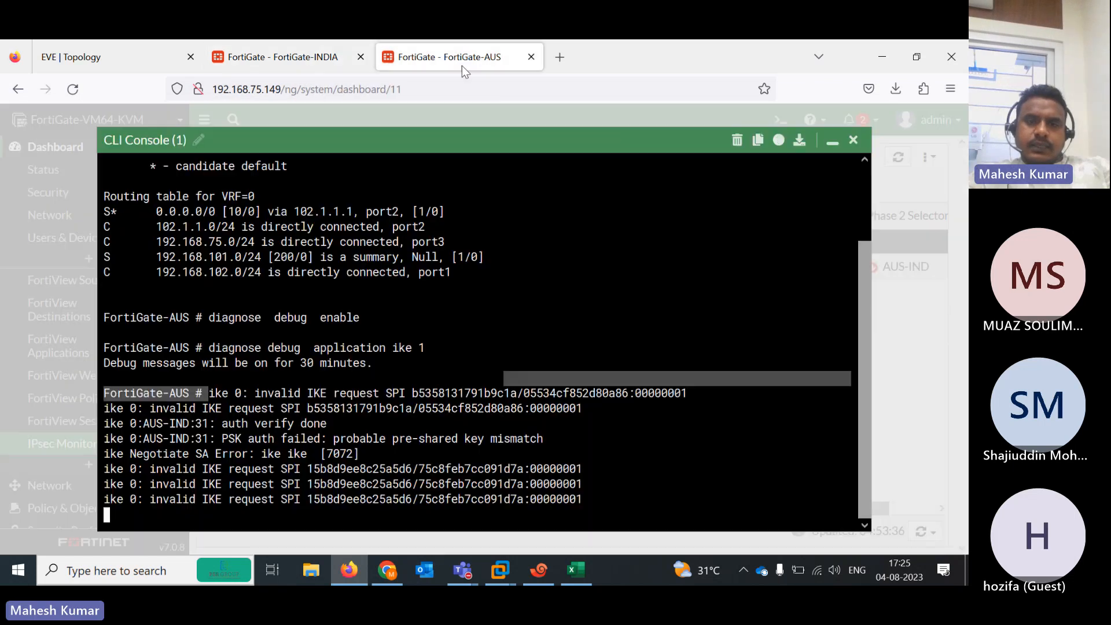
{"action": "left_click", "coordinate": [832, 141]}
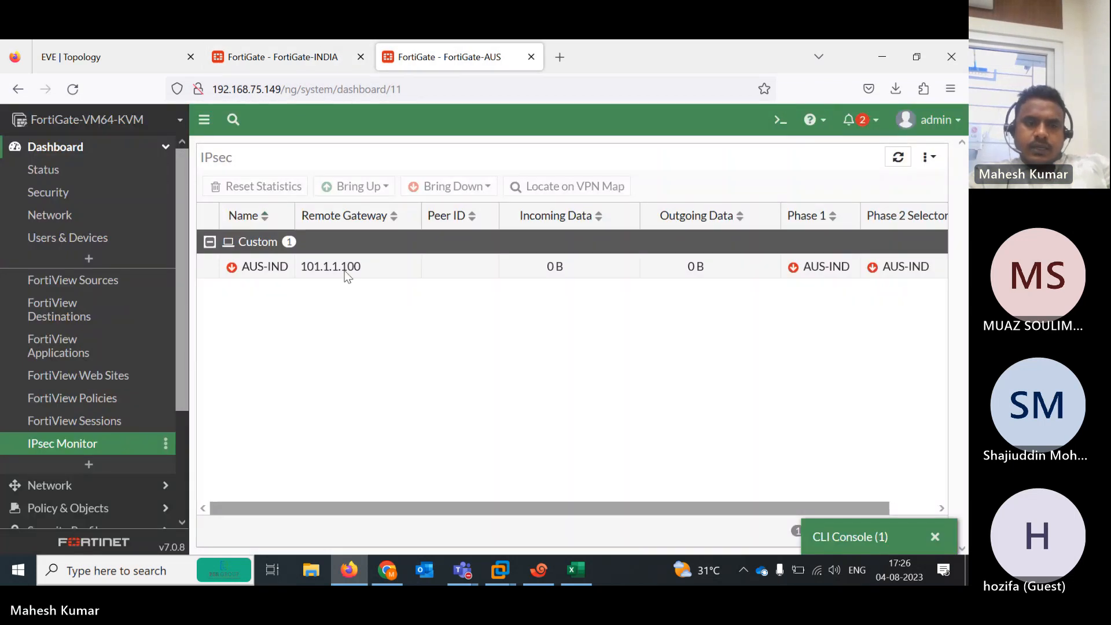
{"action": "left_click_drag", "start_coordinate": [179, 394], "coordinate": [186, 495]}
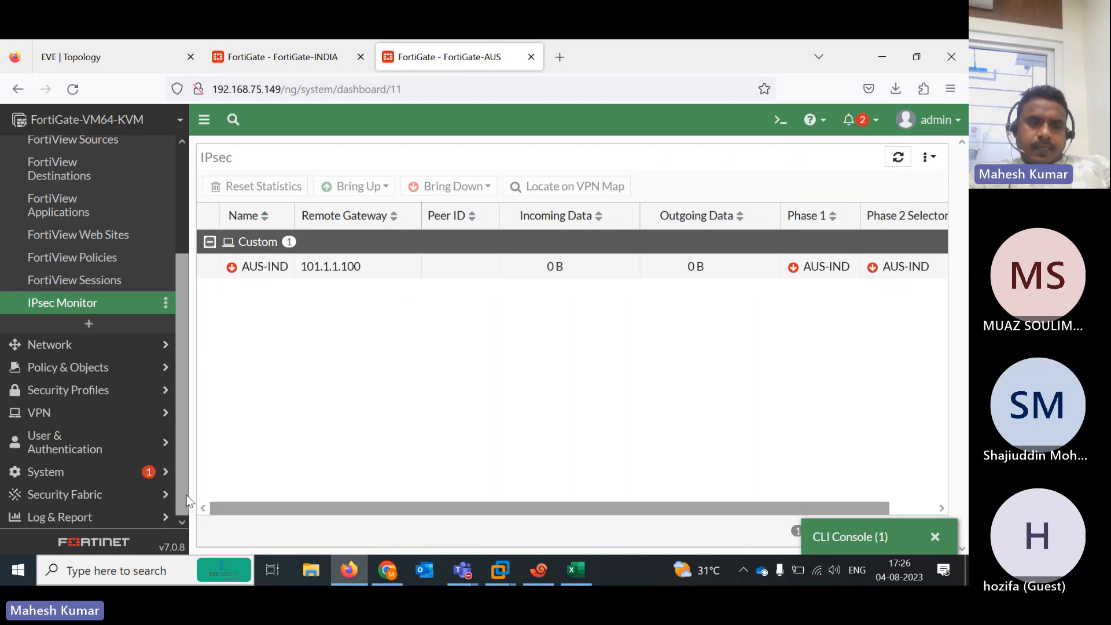
{"action": "left_click", "coordinate": [50, 421]}
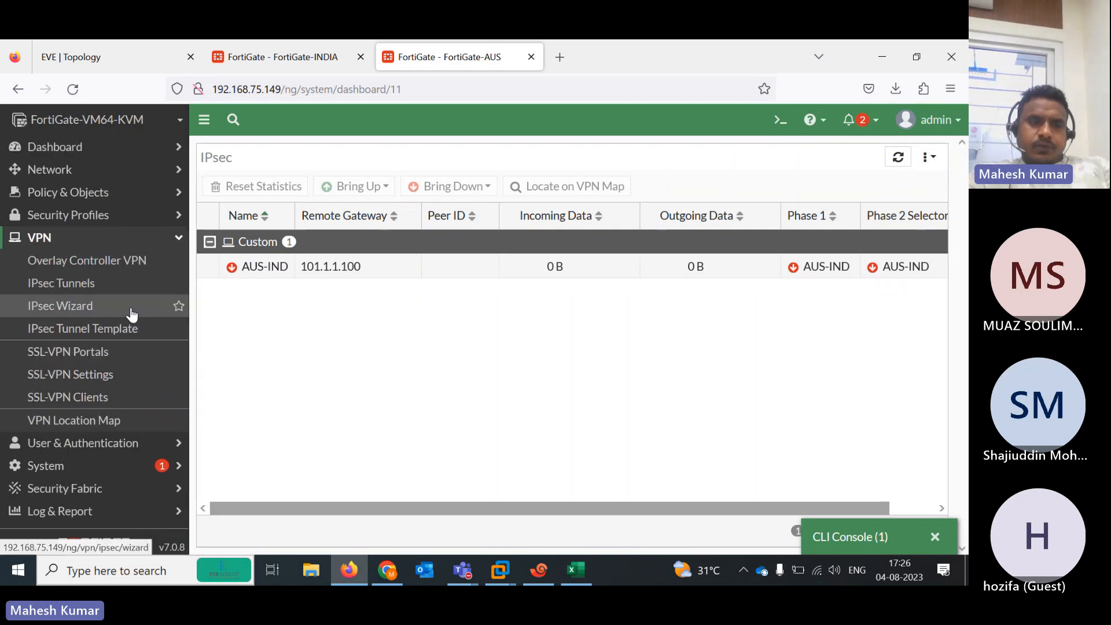
{"action": "left_click", "coordinate": [71, 289]}
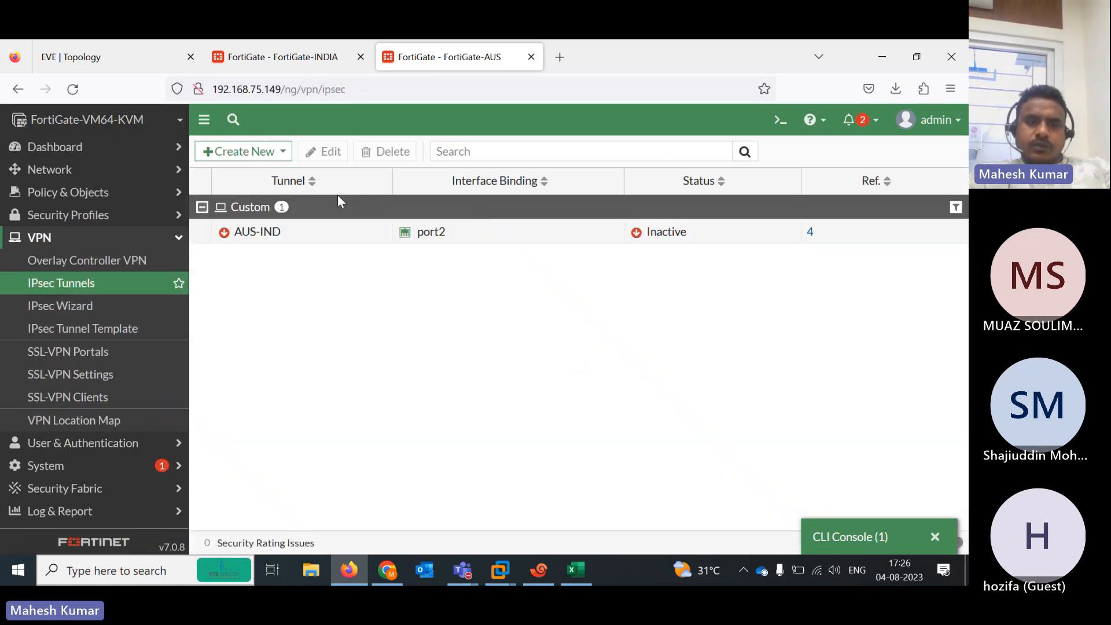
{"action": "left_click", "coordinate": [254, 153]}
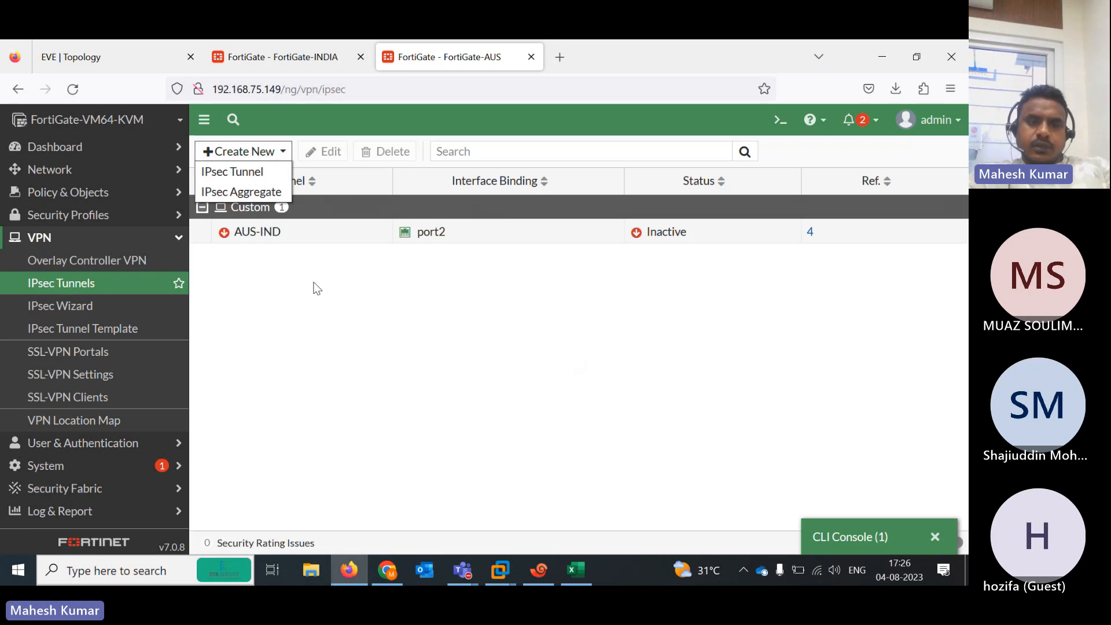
{"action": "left_click", "coordinate": [285, 240]}
{"action": "double_click", "coordinate": [284, 239]}
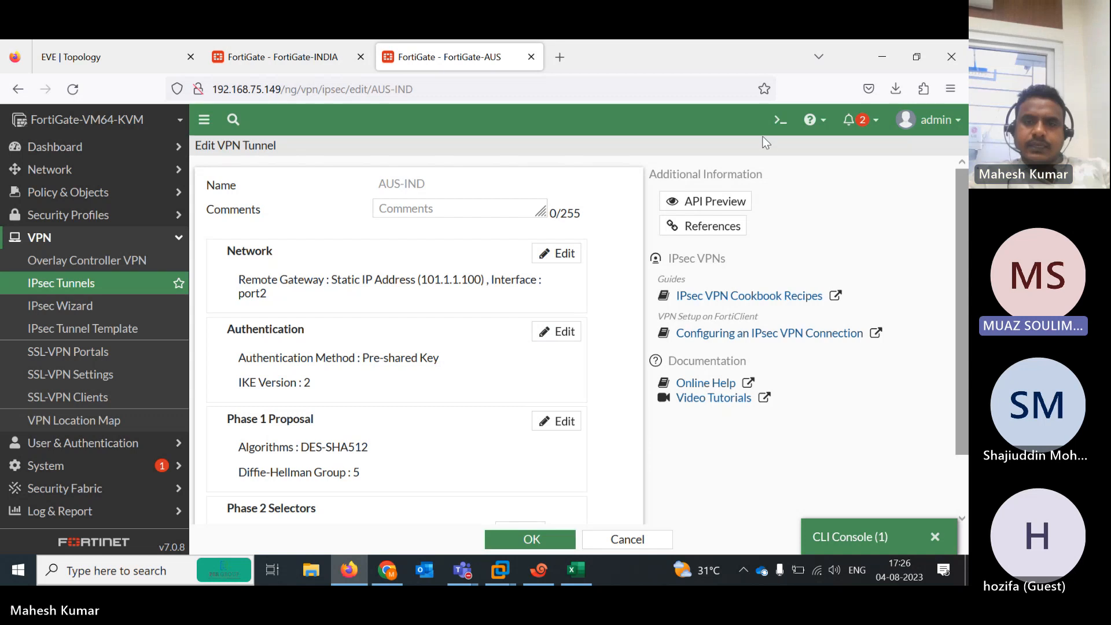
Retype and save the AUS-IND pre-shared key, declining the browser's save-login prompt
{"action": "left_click", "coordinate": [556, 335]}
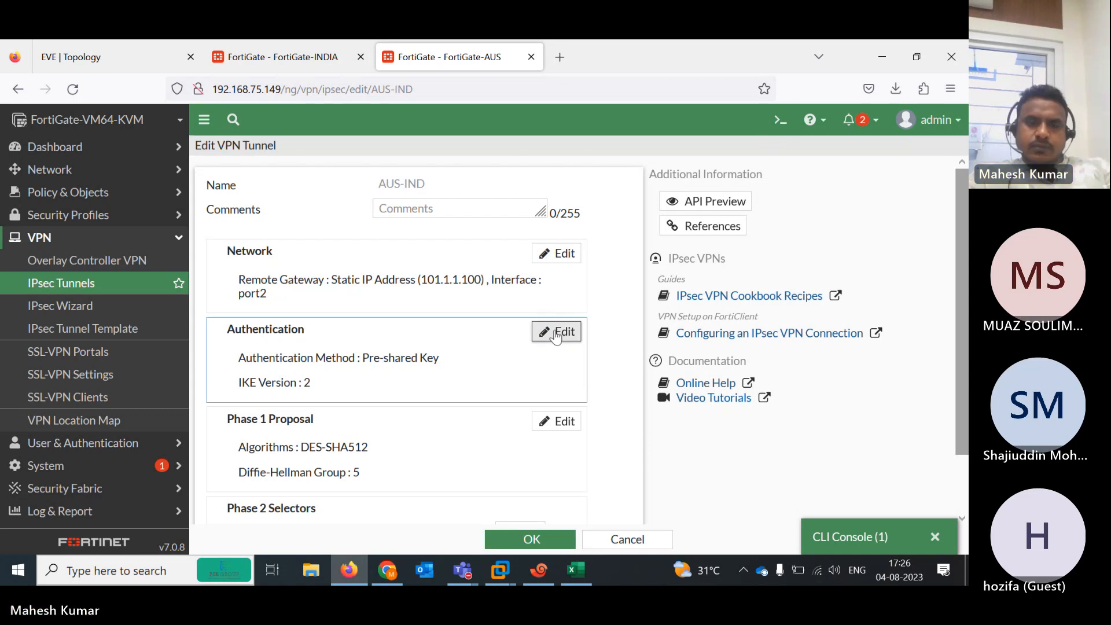
{"action": "left_click", "coordinate": [341, 418]}
{"action": "type", "text": "*******"}
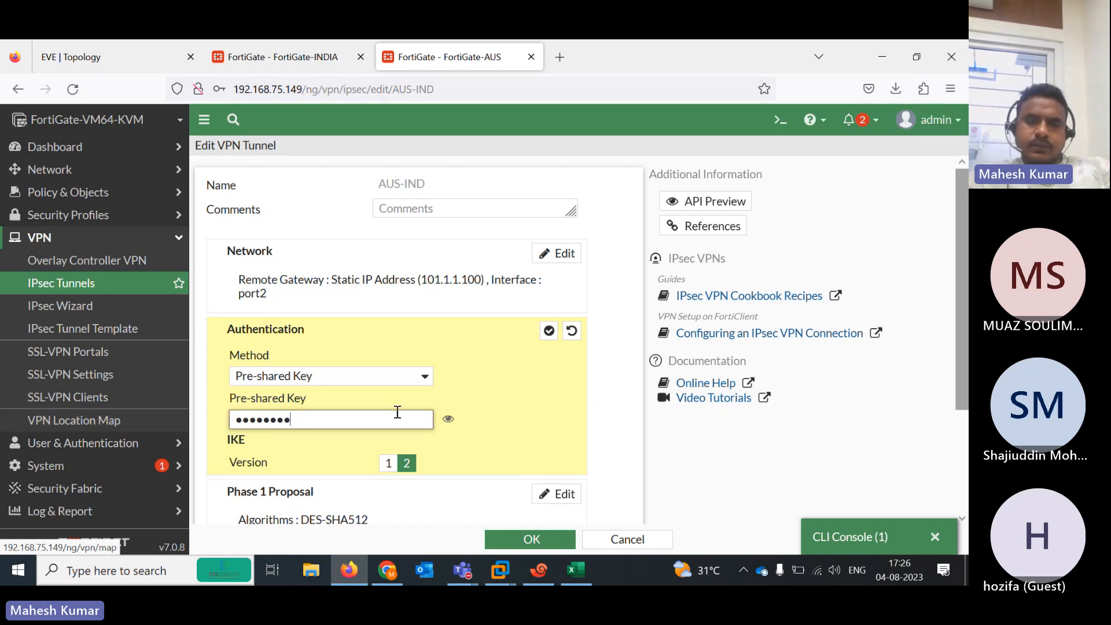
{"action": "left_click", "coordinate": [449, 419]}
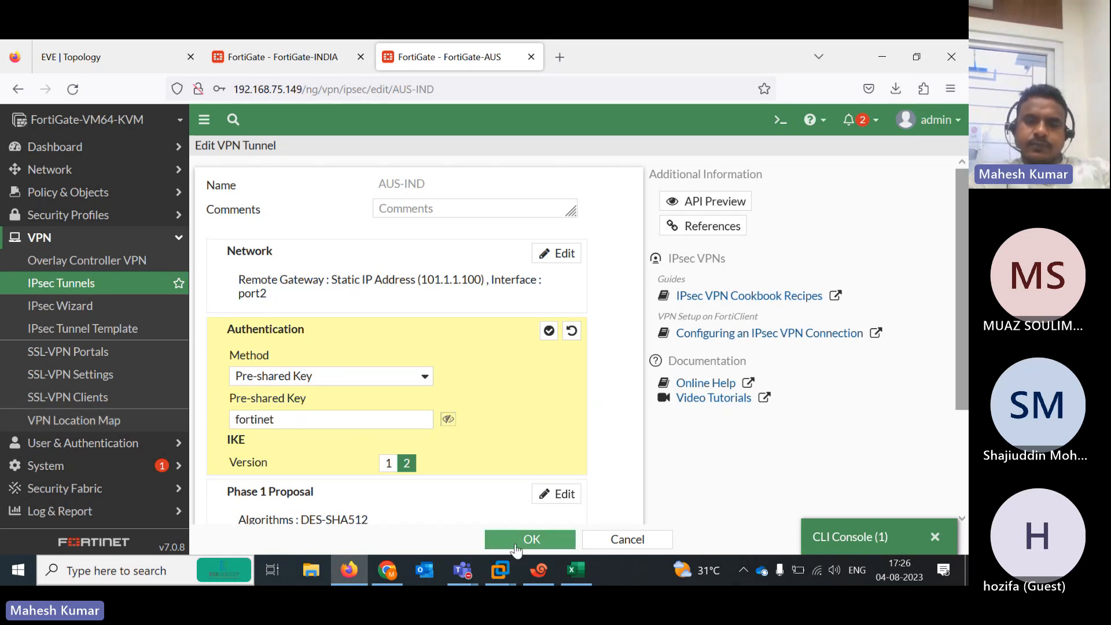
{"action": "left_click", "coordinate": [568, 539]}
{"action": "left_click", "coordinate": [421, 280]}
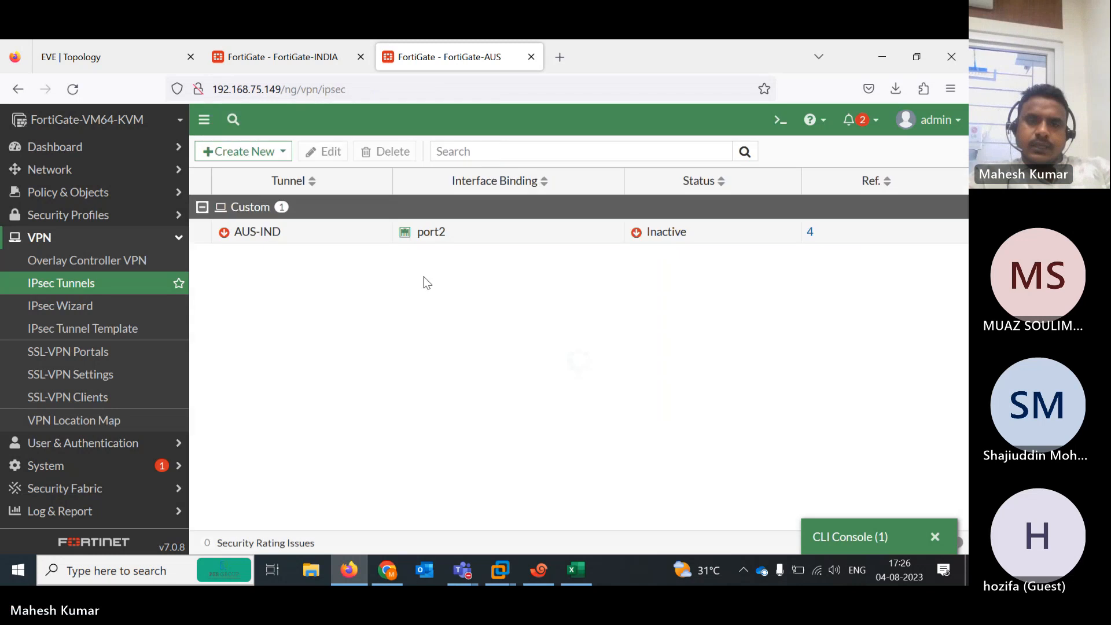
Review the PSK auth-failed mismatch messages in FortiGate-INDIA's CLI console debug output
{"action": "key", "text": "ctrl+Page_Up"}
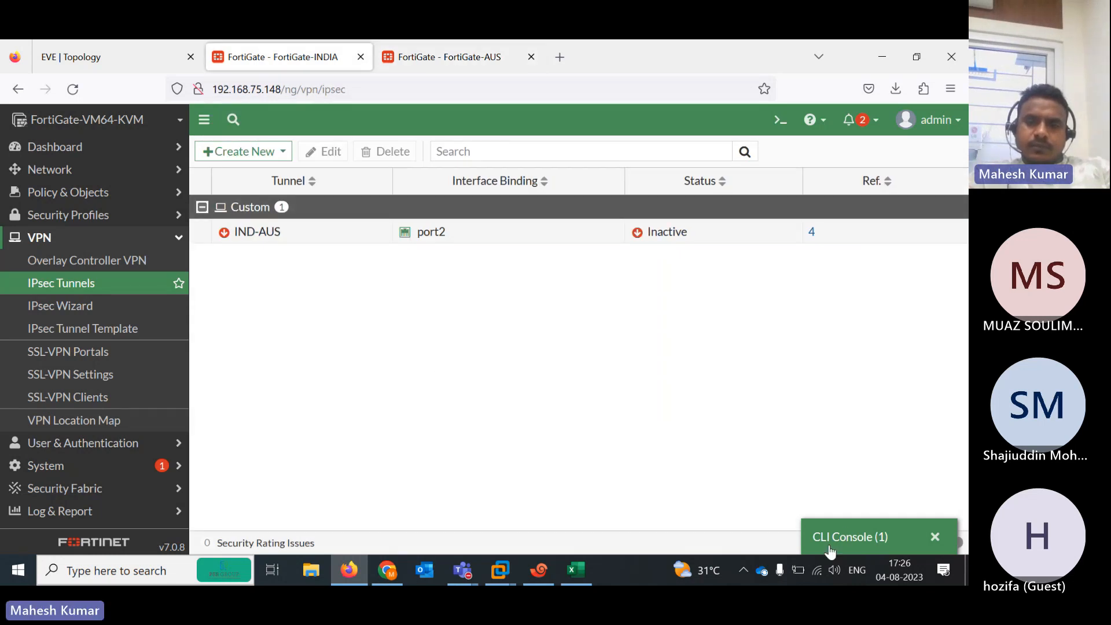
{"action": "left_click", "coordinate": [846, 538]}
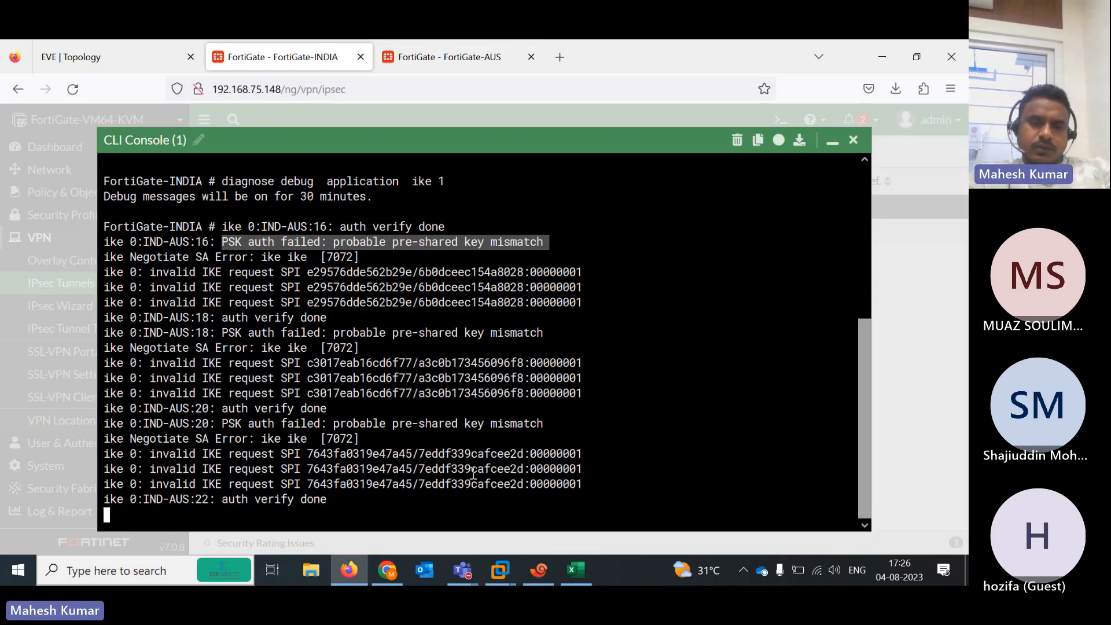
{"action": "left_click_drag", "start_coordinate": [234, 495], "coordinate": [334, 510]}
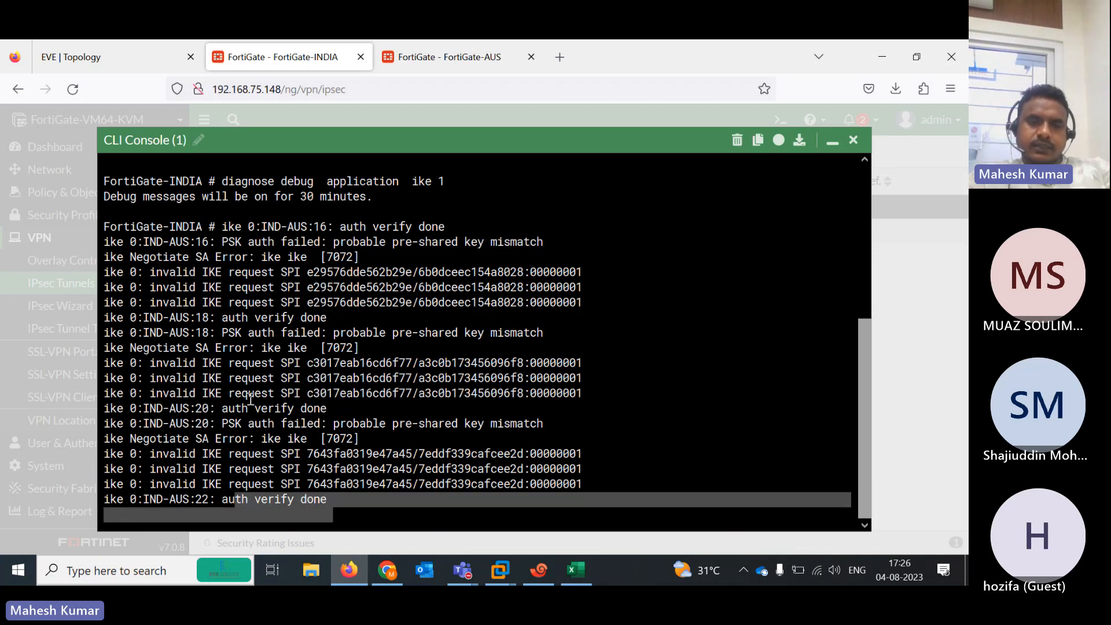
{"action": "left_click_drag", "start_coordinate": [222, 423], "coordinate": [527, 423]}
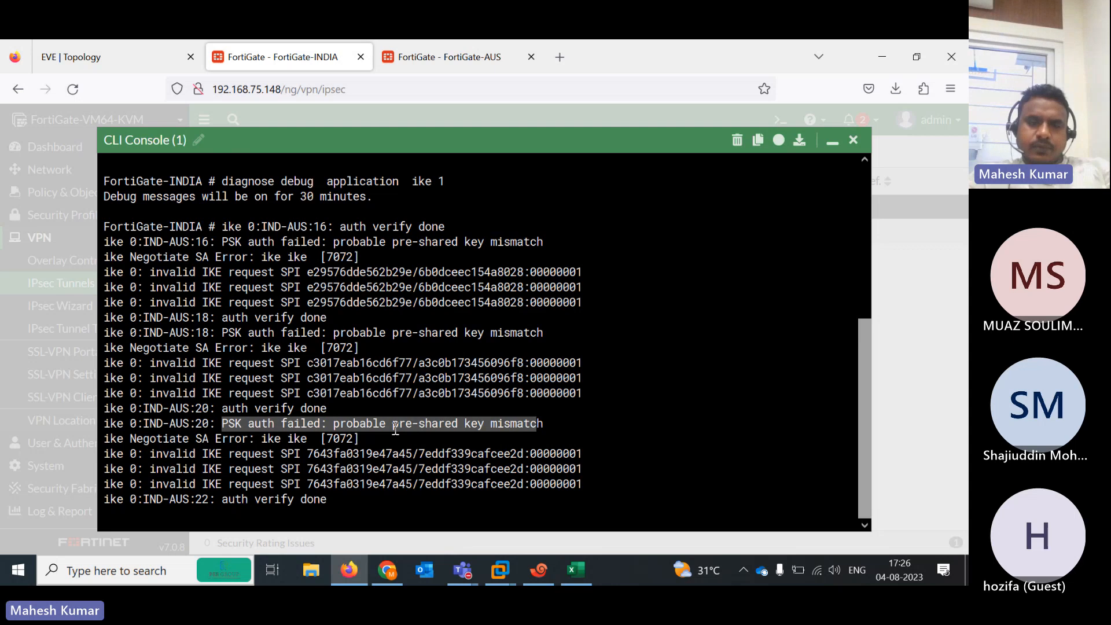
{"action": "left_click", "coordinate": [459, 455]}
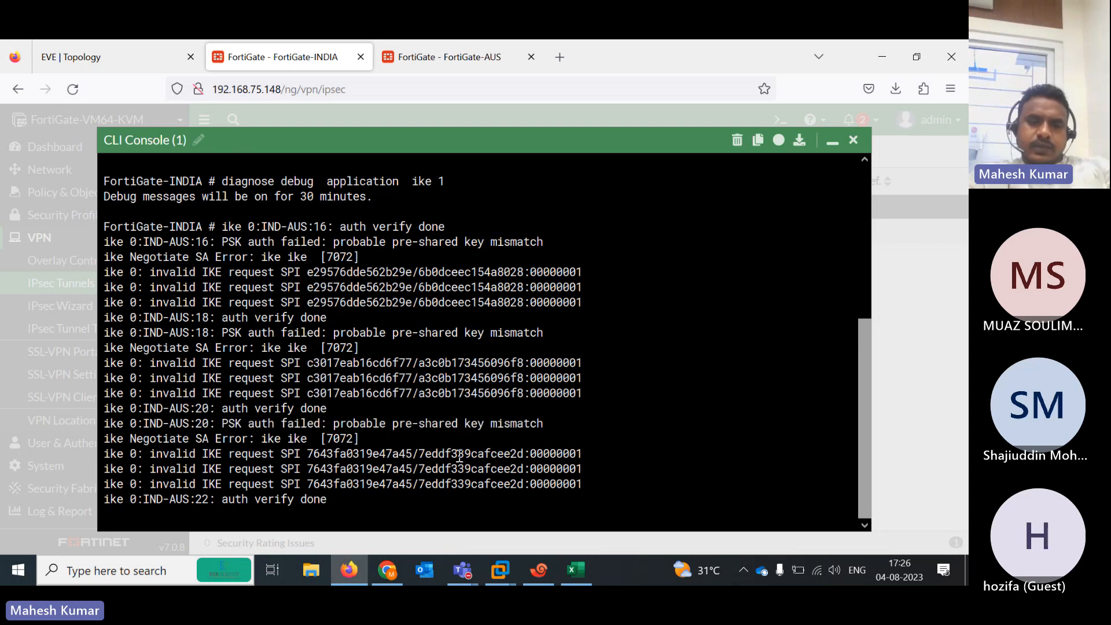
Re-run 'diagnose debug enable' and 'diagnose debug application ike 1' on FortiGate-INDIA
{"action": "key", "text": "Return"}
{"action": "key", "text": "Return"}
{"action": "key", "text": "Return"}
{"action": "key", "text": "Return"}
{"action": "key", "text": "Return"}
{"action": "key", "text": "Return"}
{"action": "key", "text": "Return"}
{"action": "key", "text": "Return"}
{"action": "key", "text": "Return"}
{"action": "key", "text": "Return"}
{"action": "key", "text": "Return"}
{"action": "key", "text": "Return"}
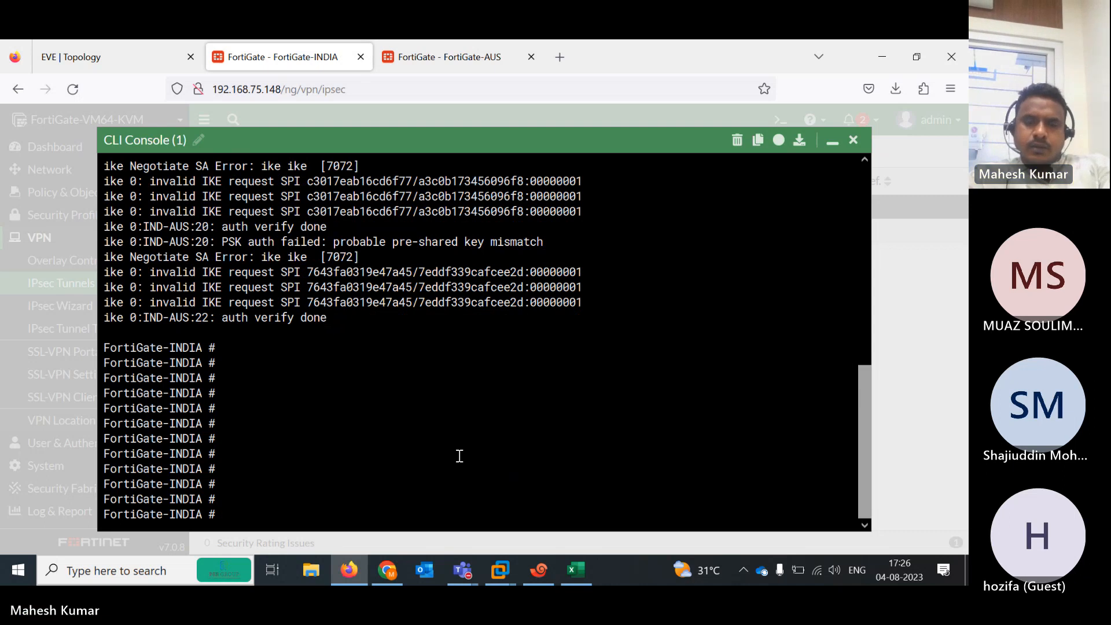
{"action": "key", "text": "Up"}
{"action": "key", "text": "Return"}
{"action": "key", "text": "Up"}
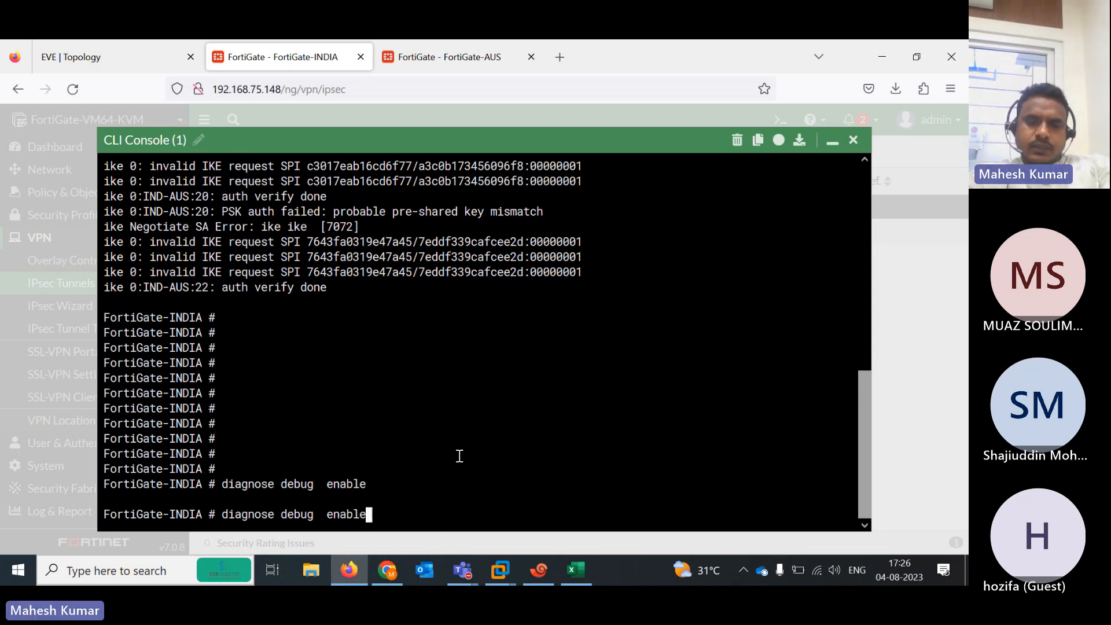
{"action": "key", "text": "Up"}
{"action": "key", "text": "Return"}
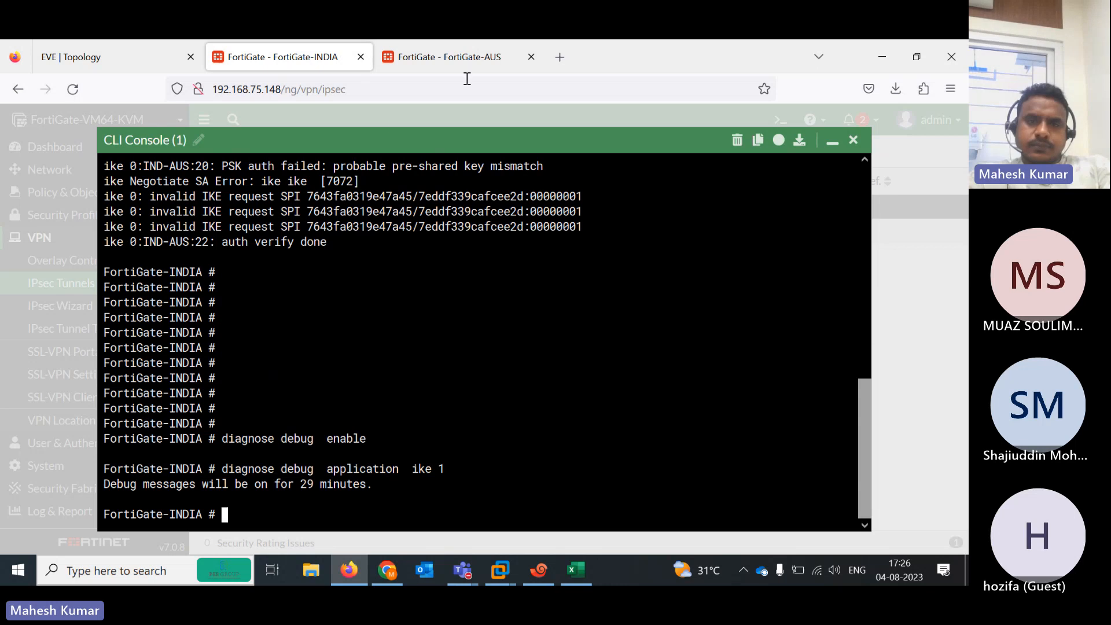
Re-run the debug enable and IKE application debug commands on FortiGate-AUS's CLI console
{"action": "left_click", "coordinate": [447, 45]}
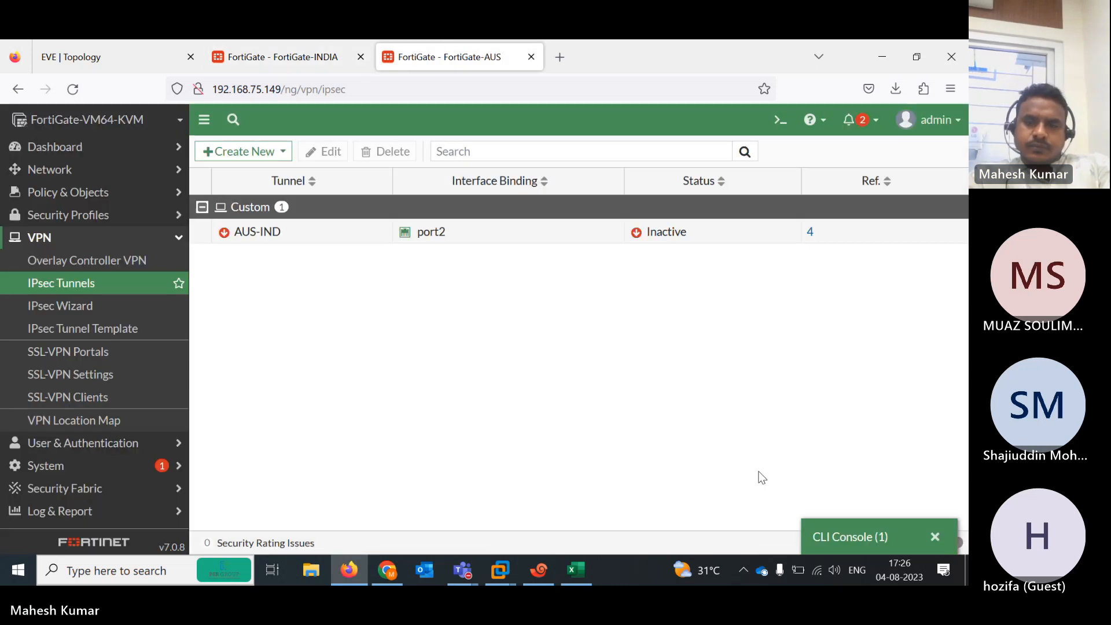
{"action": "left_click", "coordinate": [852, 544]}
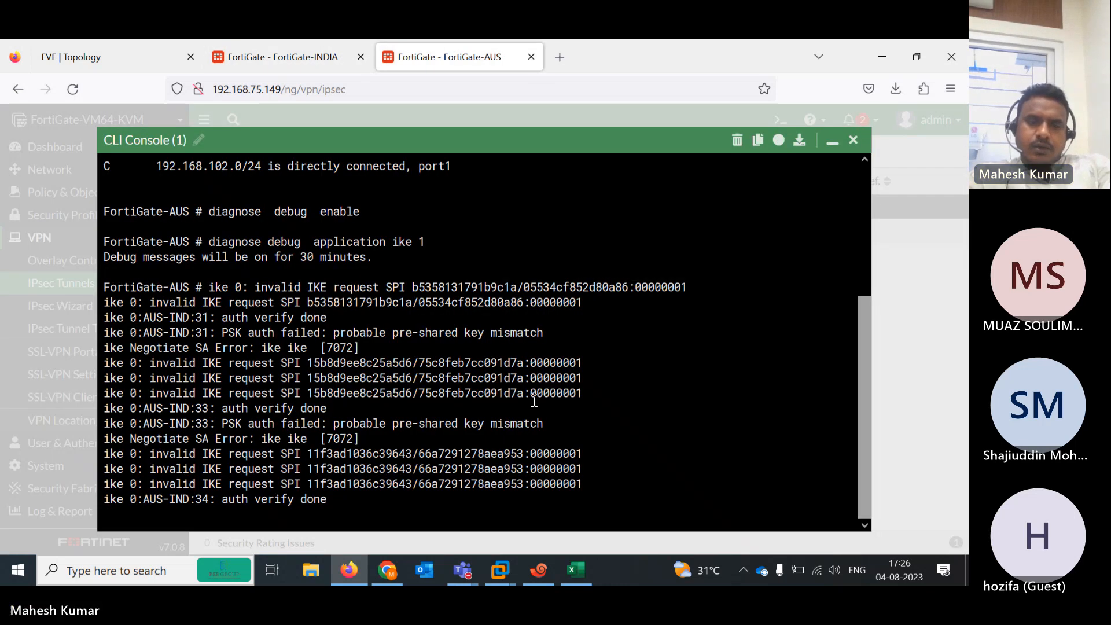
{"action": "key", "text": "Return"}
{"action": "key", "text": "Return"}
{"action": "key", "text": "Return"}
{"action": "key", "text": "Return"}
{"action": "key", "text": "Up"}
{"action": "key", "text": "Up"}
{"action": "key", "text": "Return"}
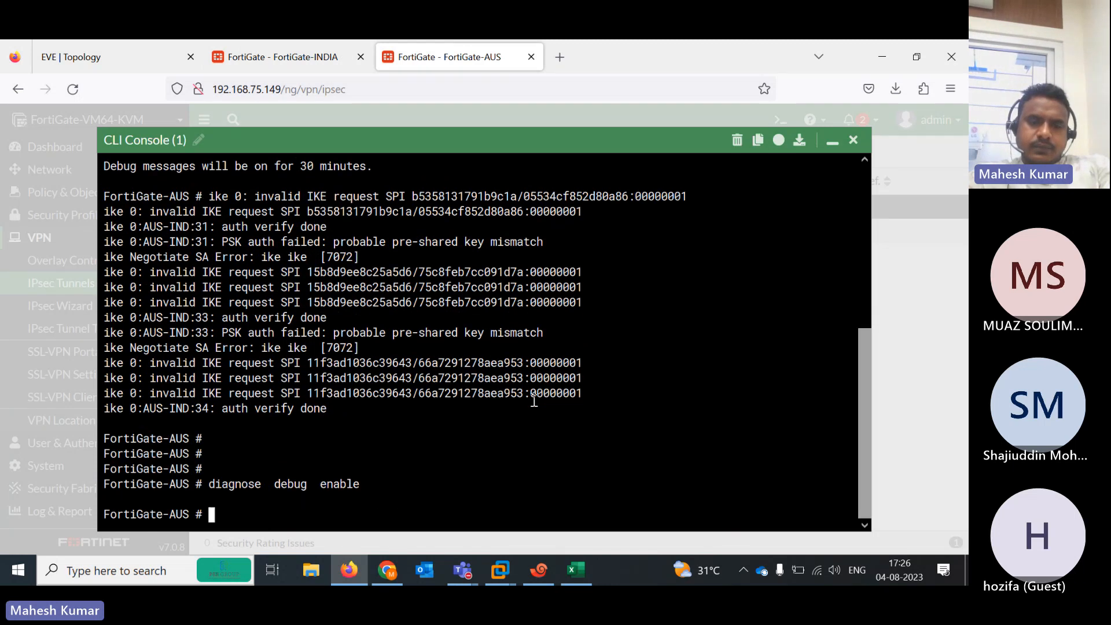
{"action": "key", "text": "Up"}
{"action": "key", "text": "Up"}
{"action": "key", "text": "Return"}
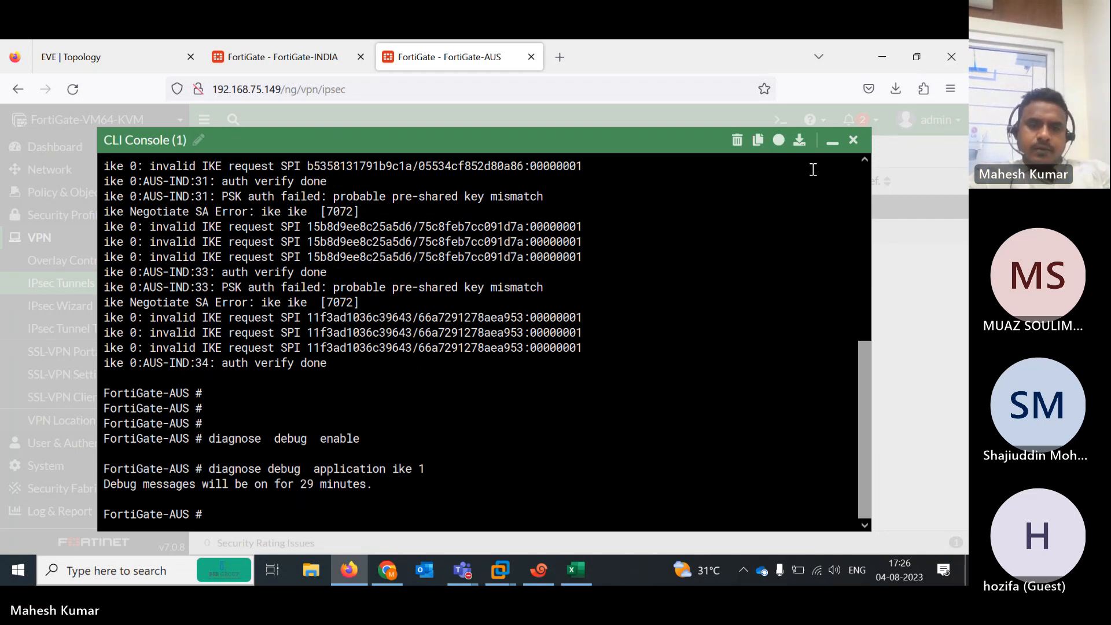
{"action": "left_click", "coordinate": [290, 42]}
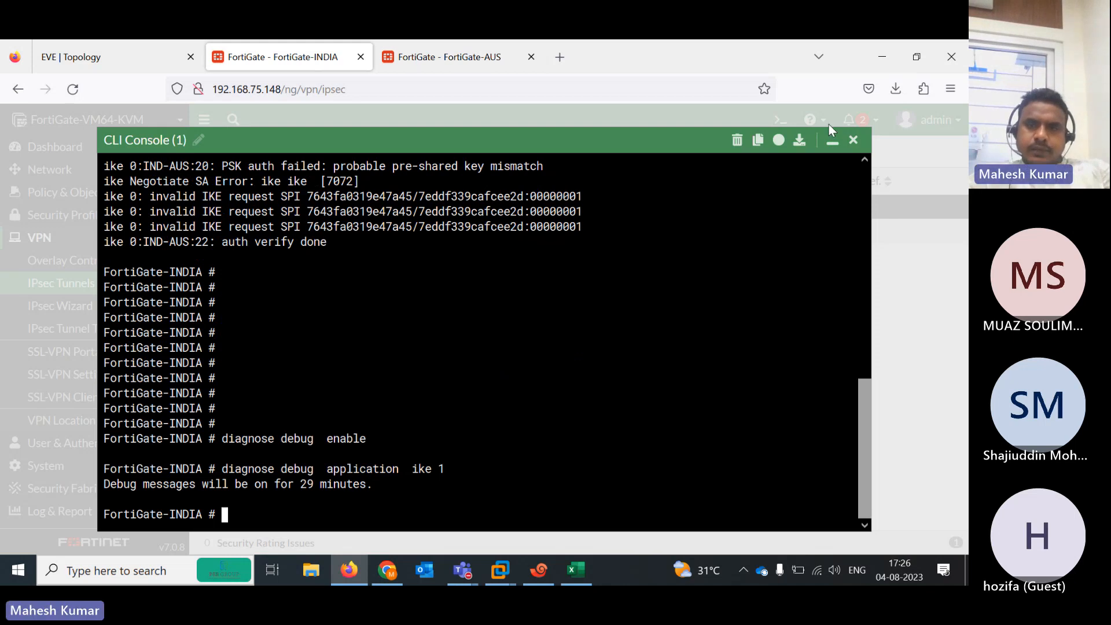
Open the IPsec Monitor on FortiGate-INDIA and FortiGate-AUS and select the AUS-IND tunnel
{"action": "left_click", "coordinate": [834, 142]}
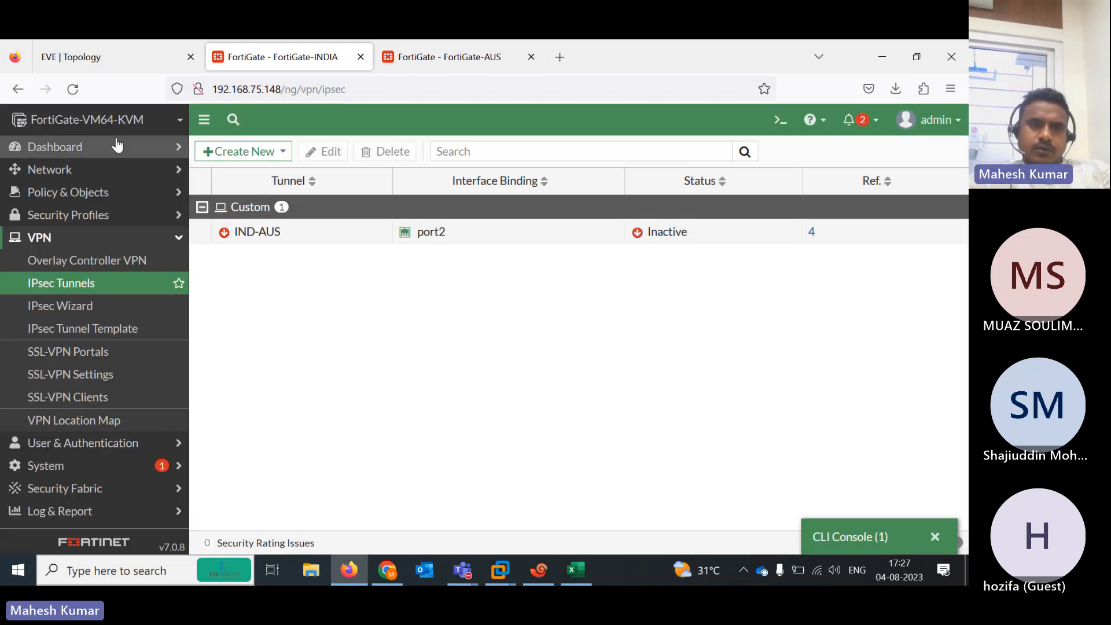
{"action": "left_click", "coordinate": [88, 149]}
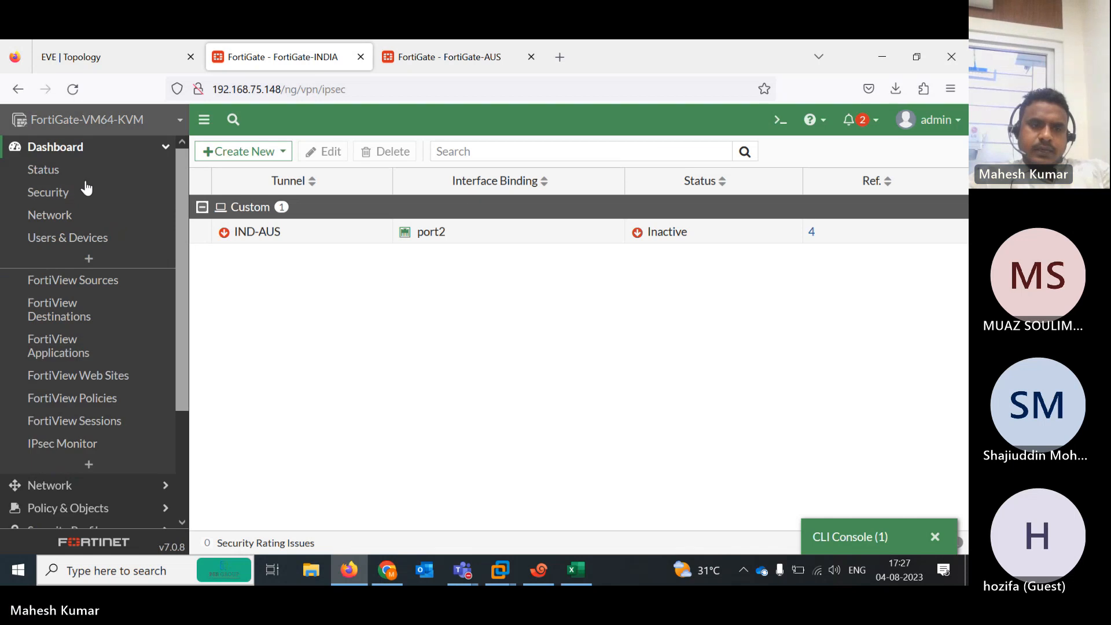
{"action": "left_click", "coordinate": [88, 454]}
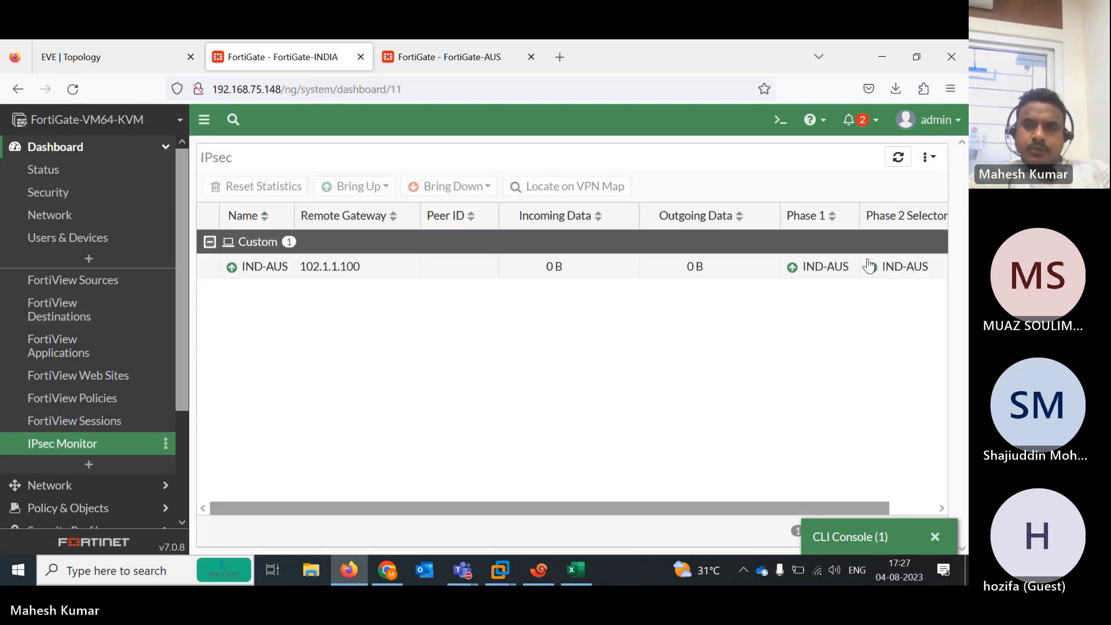
{"action": "left_click", "coordinate": [437, 58]}
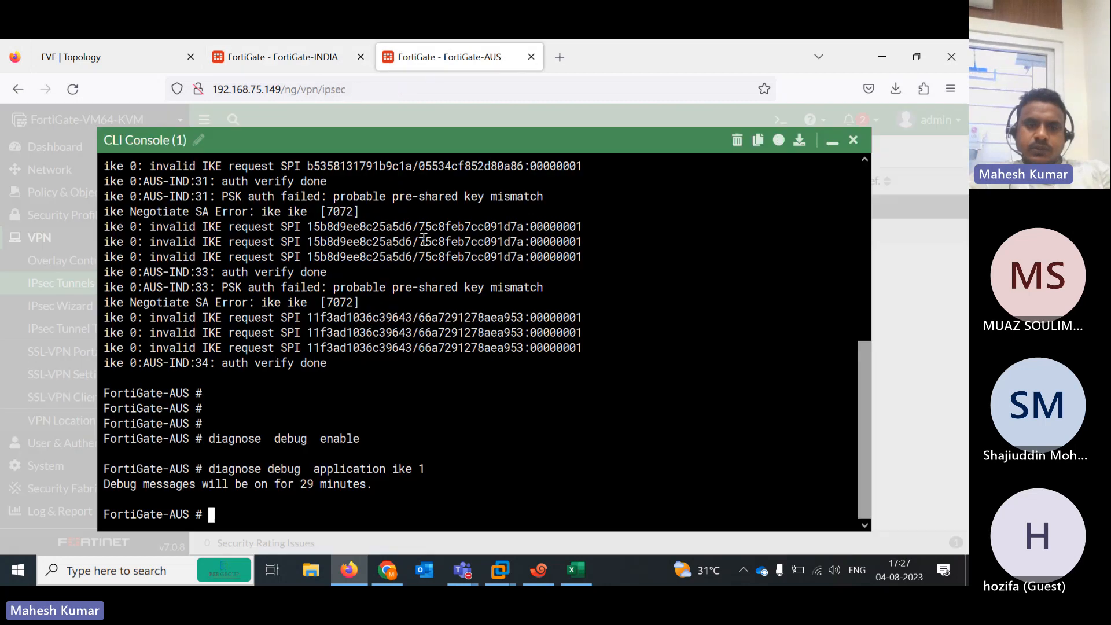
{"action": "left_click", "coordinate": [832, 142]}
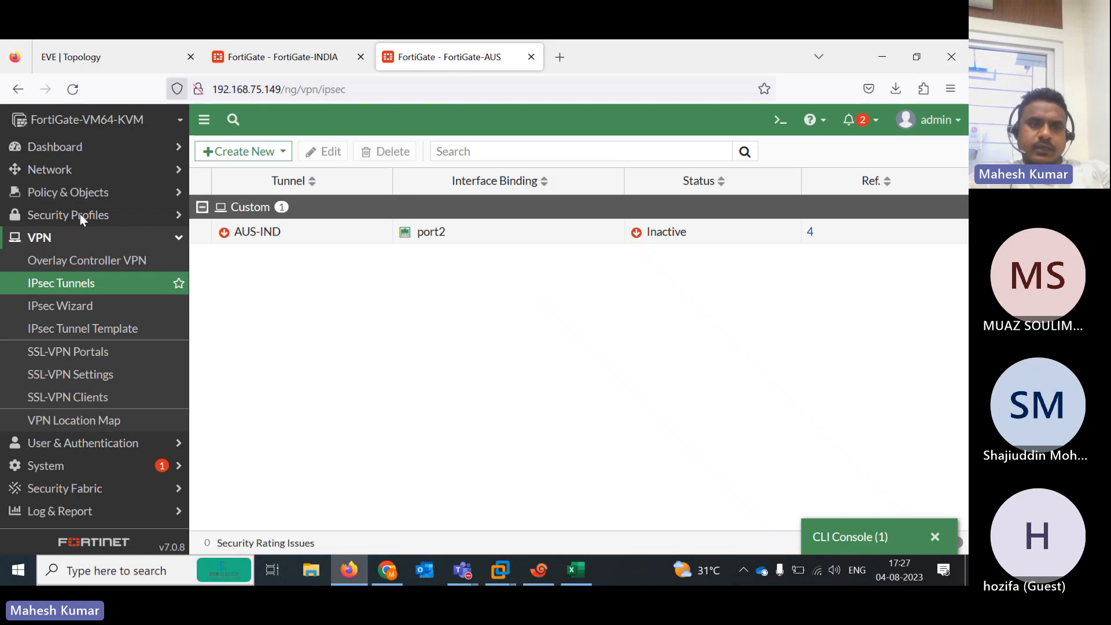
{"action": "left_click", "coordinate": [81, 146]}
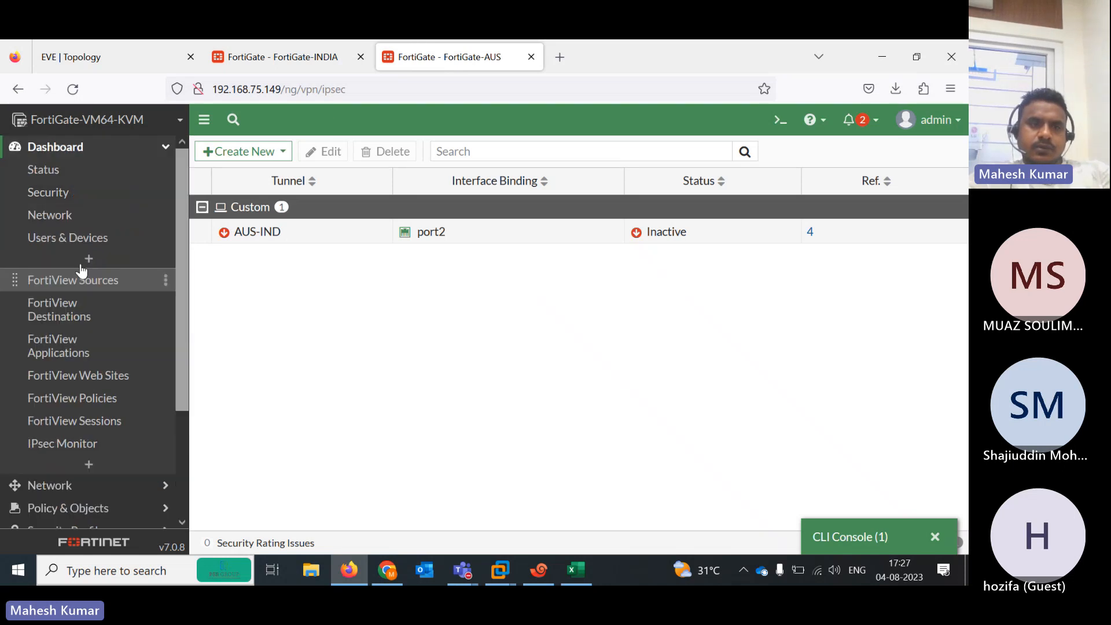
{"action": "left_click", "coordinate": [81, 443]}
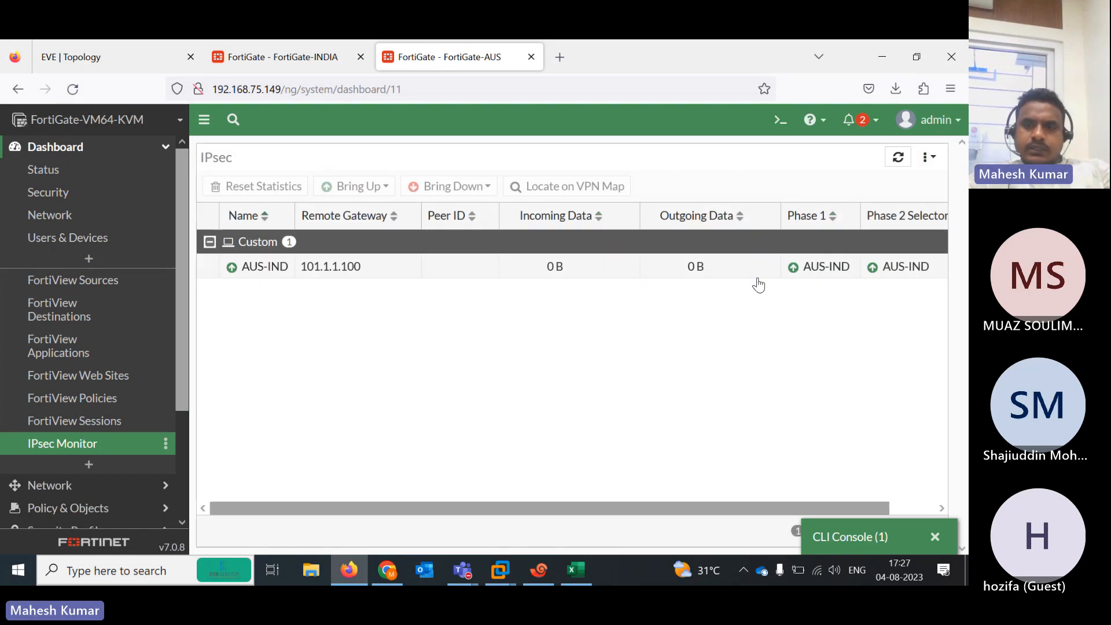
{"action": "left_click", "coordinate": [712, 271]}
Bring up the R1 console session in Xshell alongside the EVE topology
{"action": "left_click", "coordinate": [123, 56]}
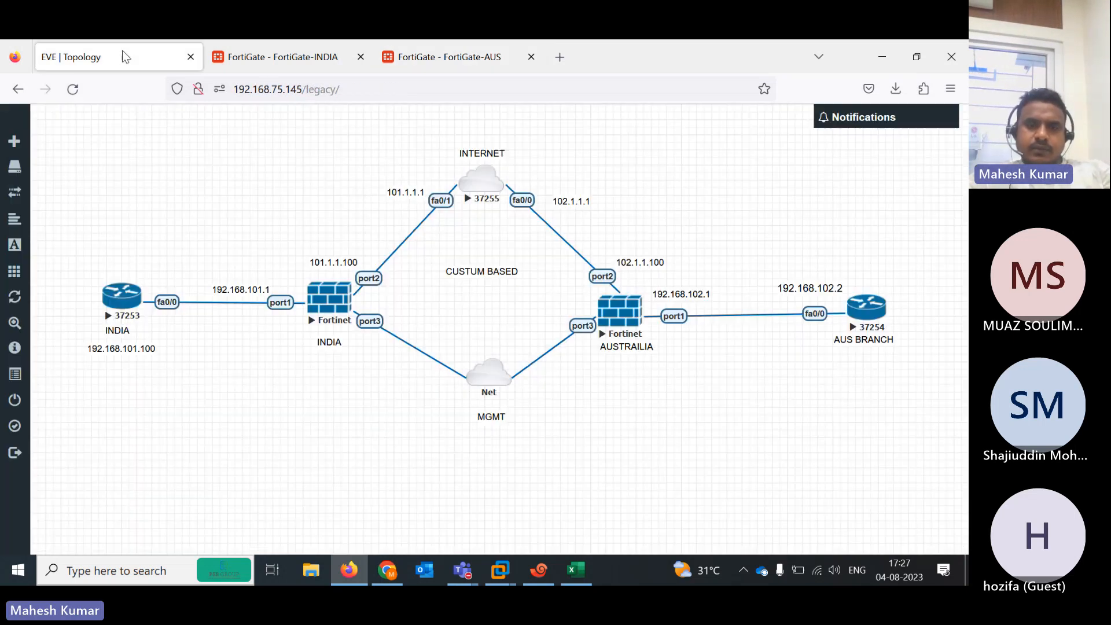
{"action": "left_click", "coordinate": [538, 570]}
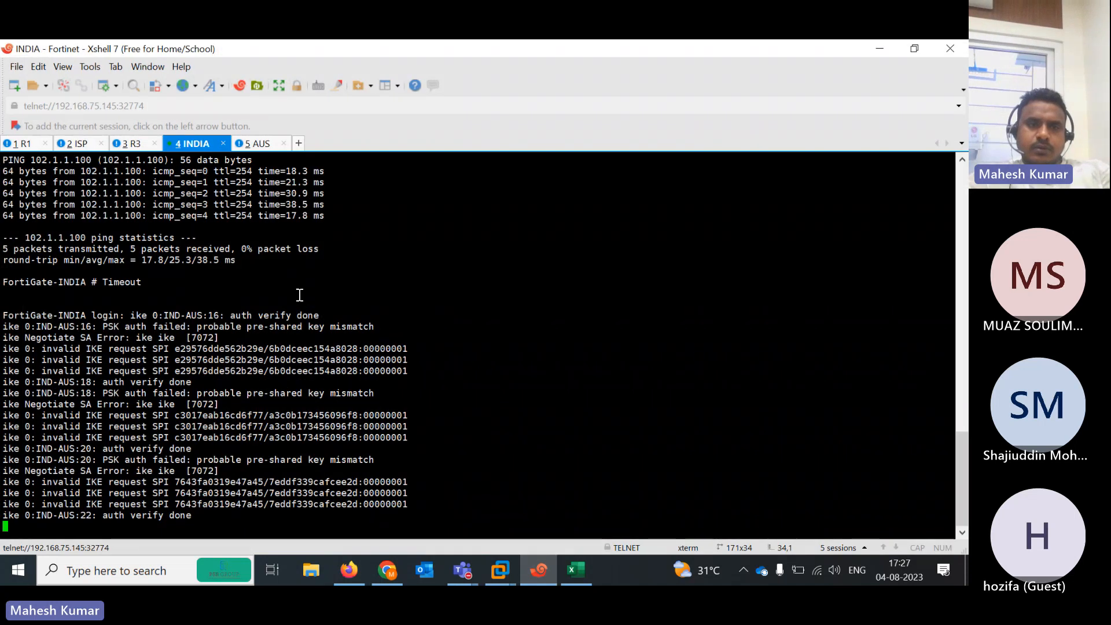
{"action": "left_click", "coordinate": [23, 144]}
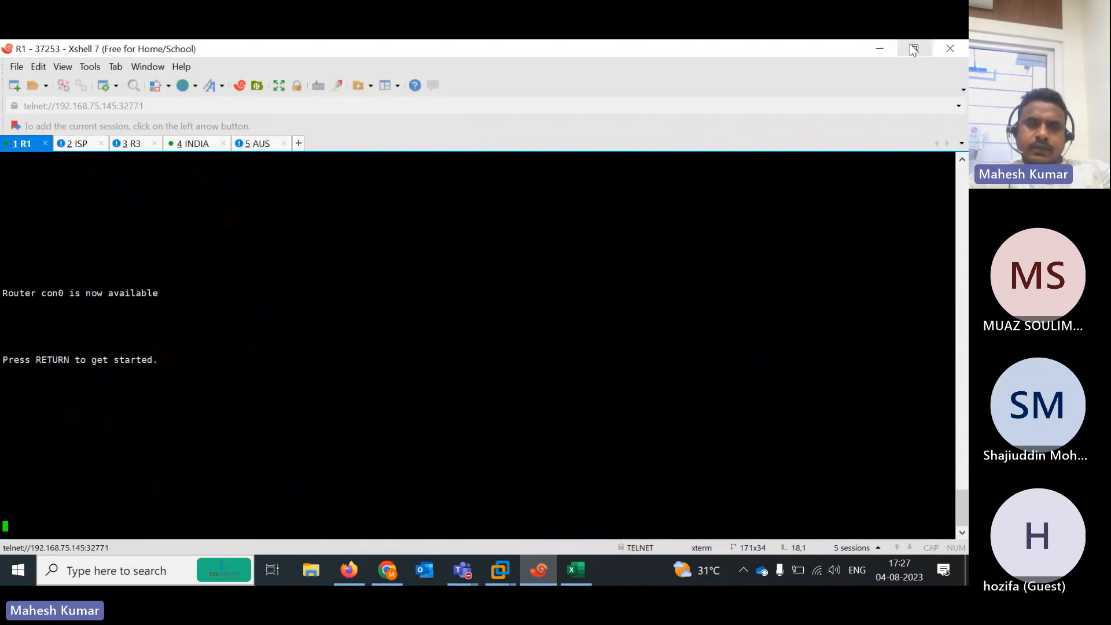
{"action": "left_click", "coordinate": [915, 49]}
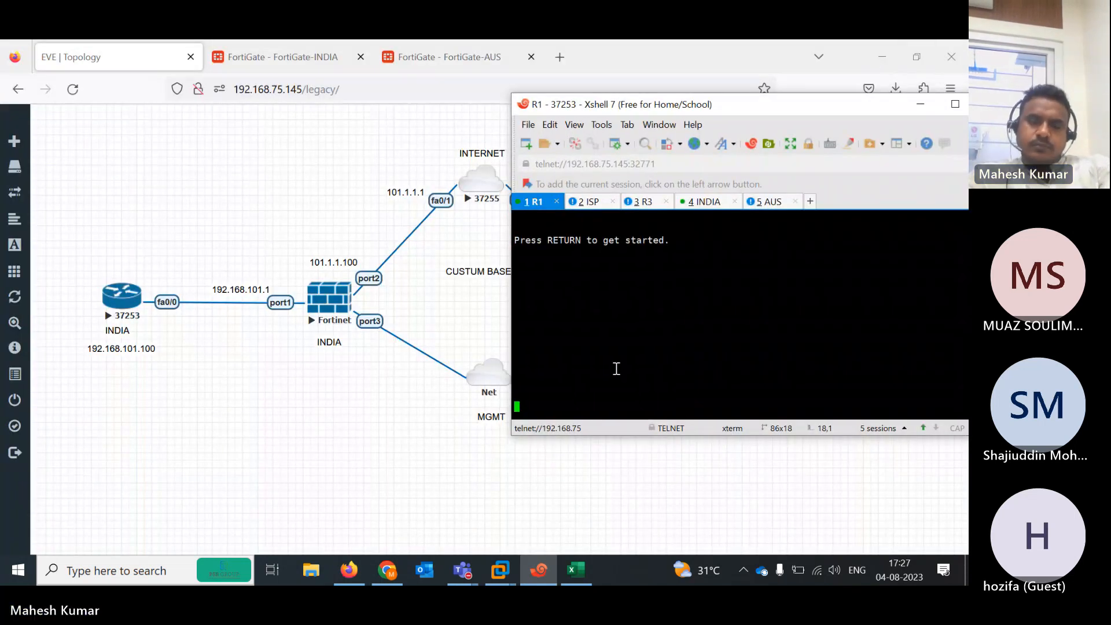
On R1, enter privileged mode and ping 192.168.102.1, getting 5/5 replies
{"action": "key", "text": "Return"}
{"action": "key", "text": "Return"}
{"action": "key", "text": "Return"}
{"action": "key", "text": "Return"}
{"action": "key", "text": "Return"}
{"action": "key", "text": "Return"}
{"action": "key", "text": "Return"}
{"action": "key", "text": "Return"}
{"action": "key", "text": "Return"}
{"action": "key", "text": "Return"}
{"action": "key", "text": "Return"}
{"action": "key", "text": "Return"}
{"action": "type", "text": "en"}
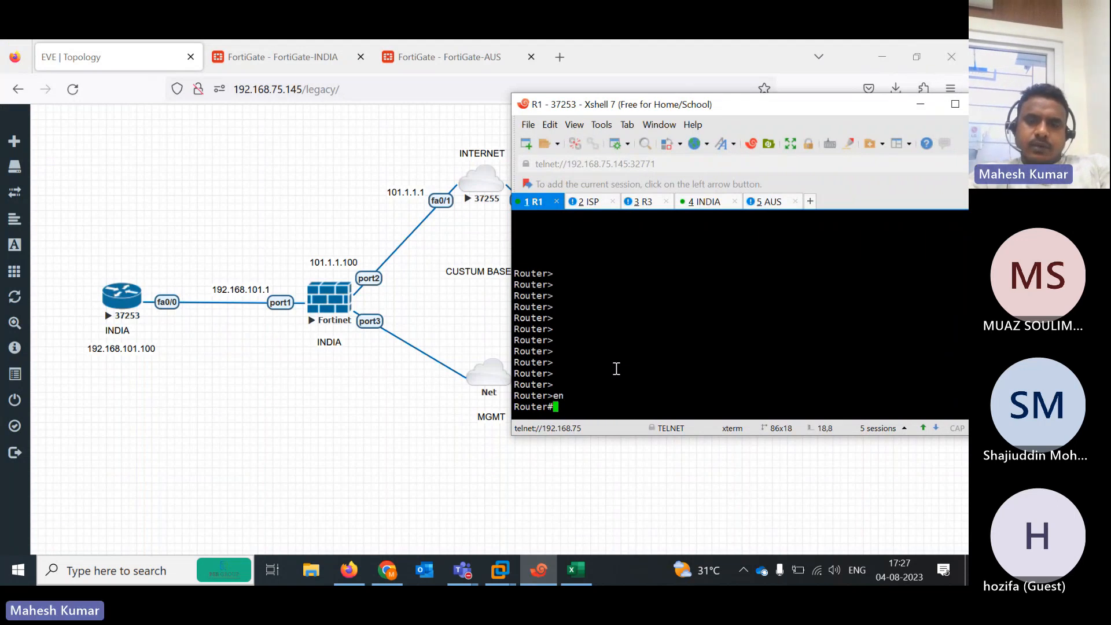
{"action": "key", "text": "Return"}
{"action": "type", "text": "pi"}
{"action": "key", "text": "Tab"}
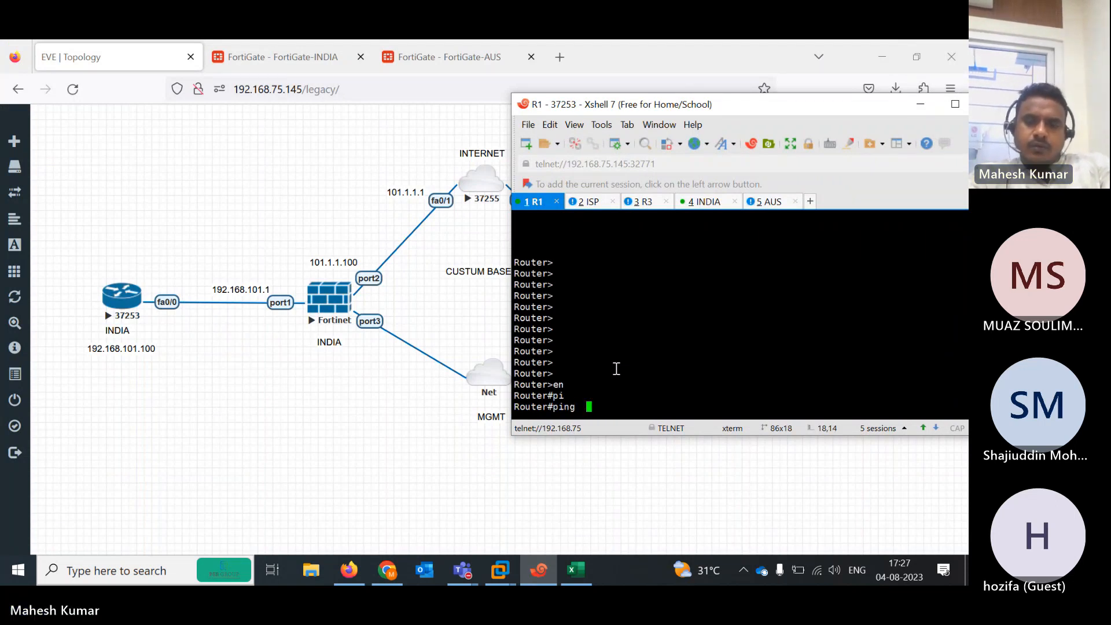
{"action": "type", "text": "192.1"}
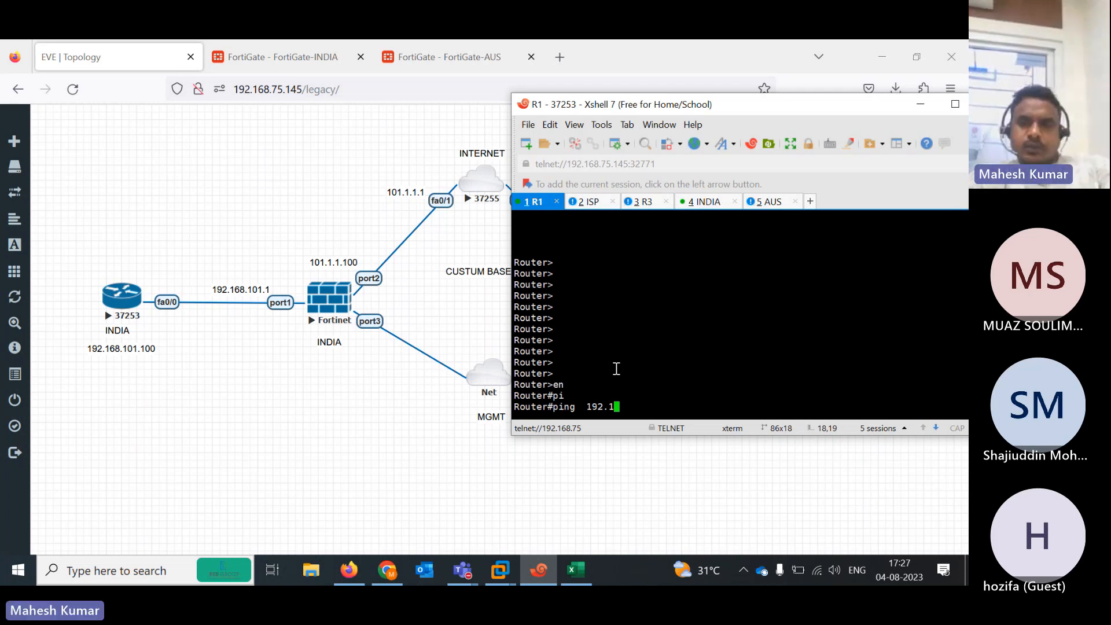
{"action": "type", "text": "68.102.1"}
{"action": "key", "text": "Return"}
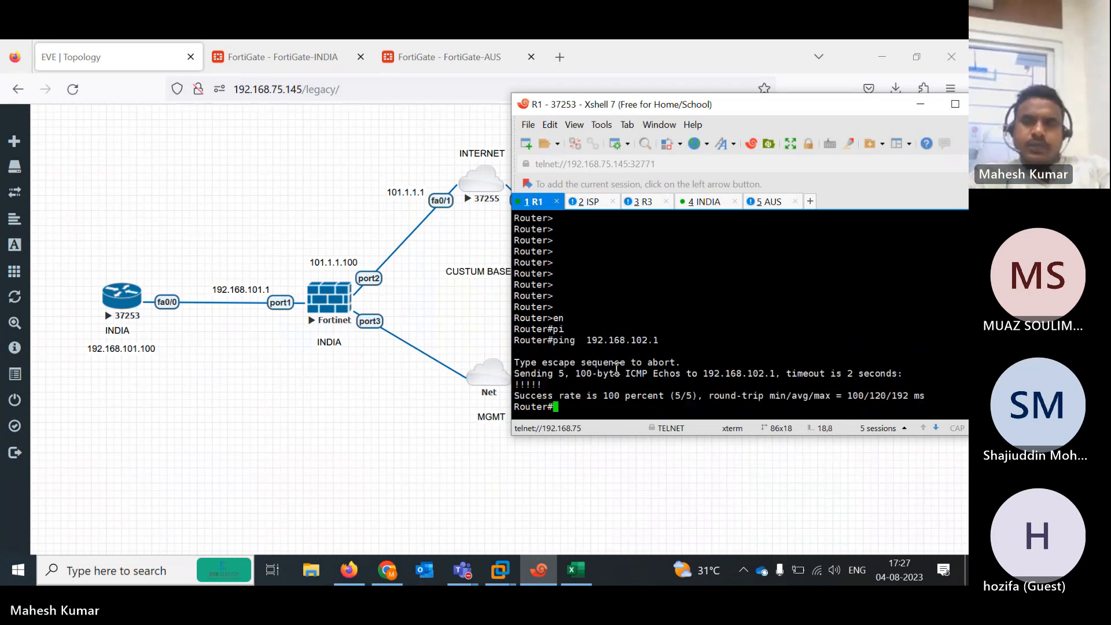
{"action": "left_click", "coordinate": [214, 461]}
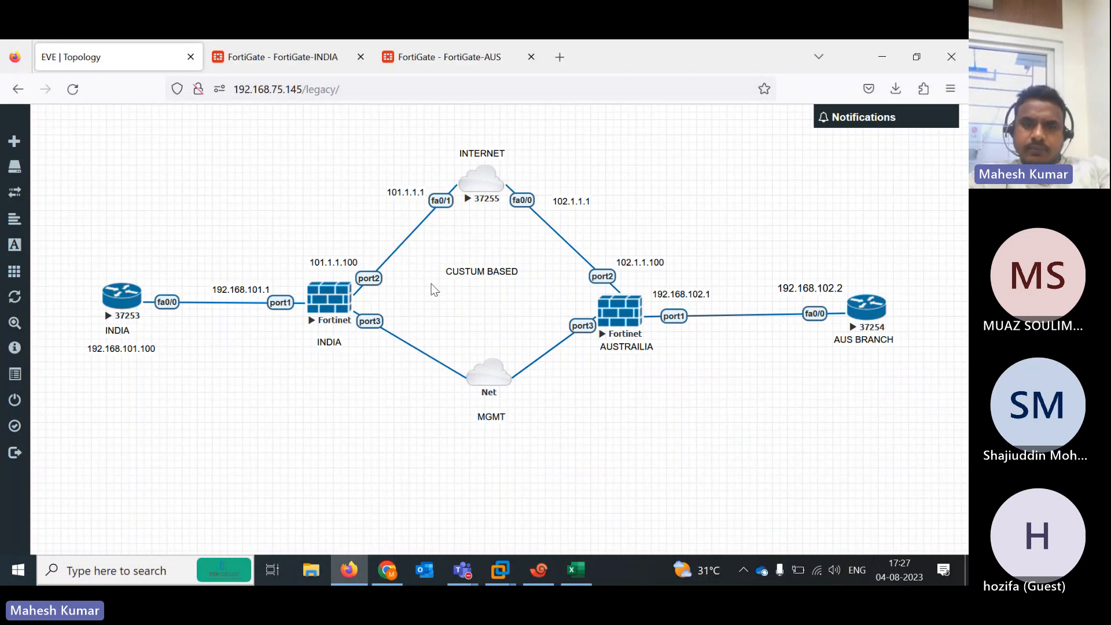
Attempt an admin login on the FortiGate-INDIA console session
{"action": "left_click", "coordinate": [537, 583]}
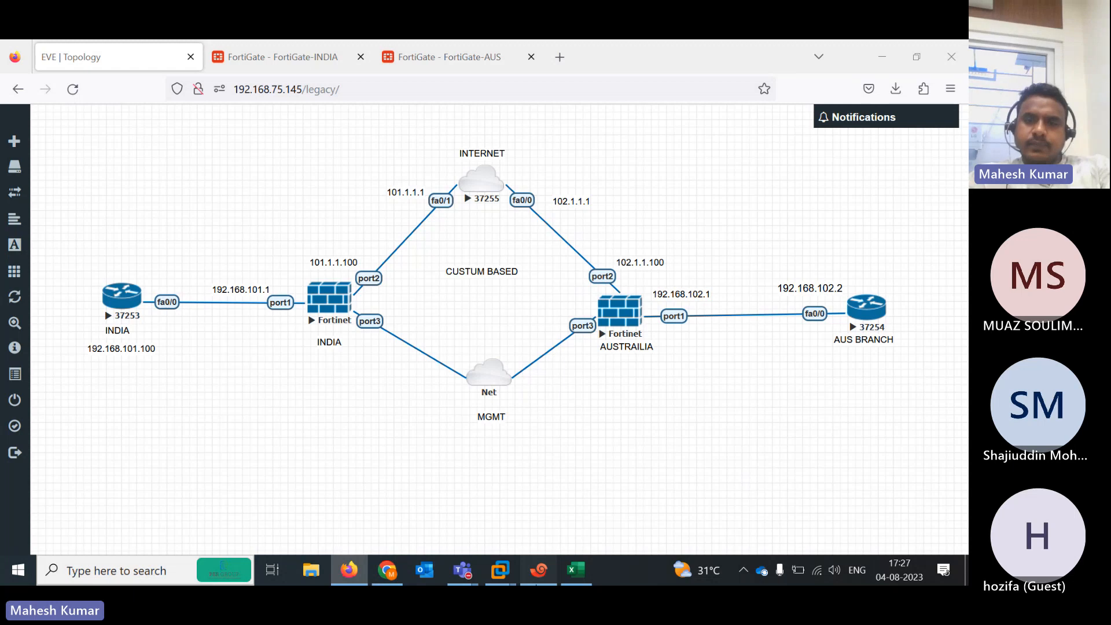
{"action": "left_click", "coordinate": [706, 203]}
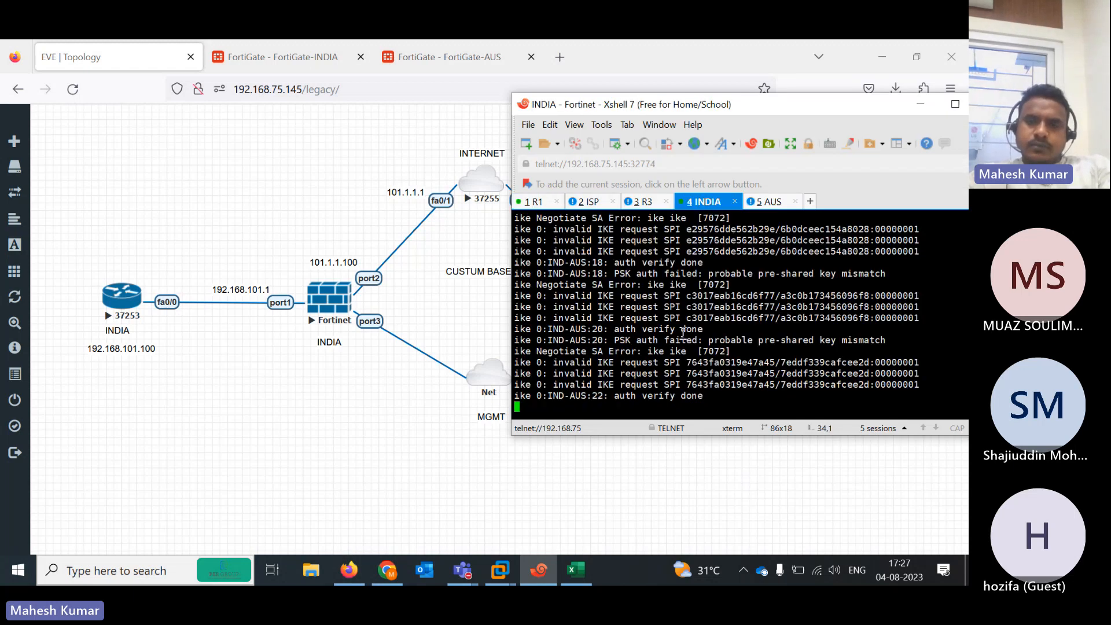
{"action": "key", "text": "Return"}
{"action": "key", "text": "Return"}
{"action": "key", "text": "Return"}
{"action": "key", "text": "Return"}
{"action": "key", "text": "Return"}
{"action": "key", "text": "Return"}
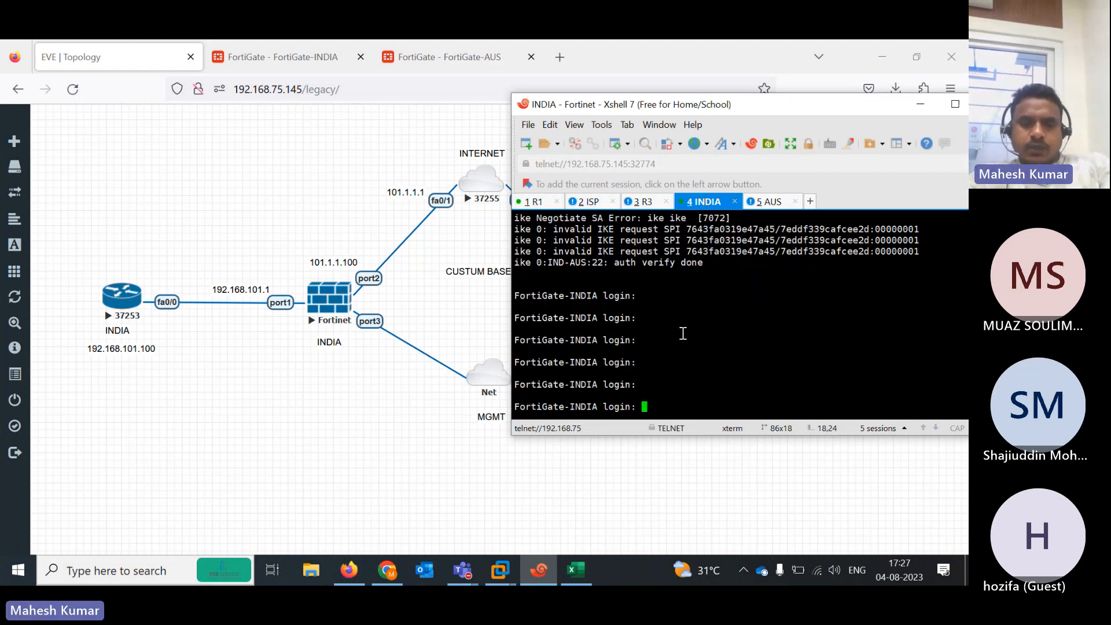
{"action": "type", "text": "admin"}
{"action": "key", "text": "Return"}
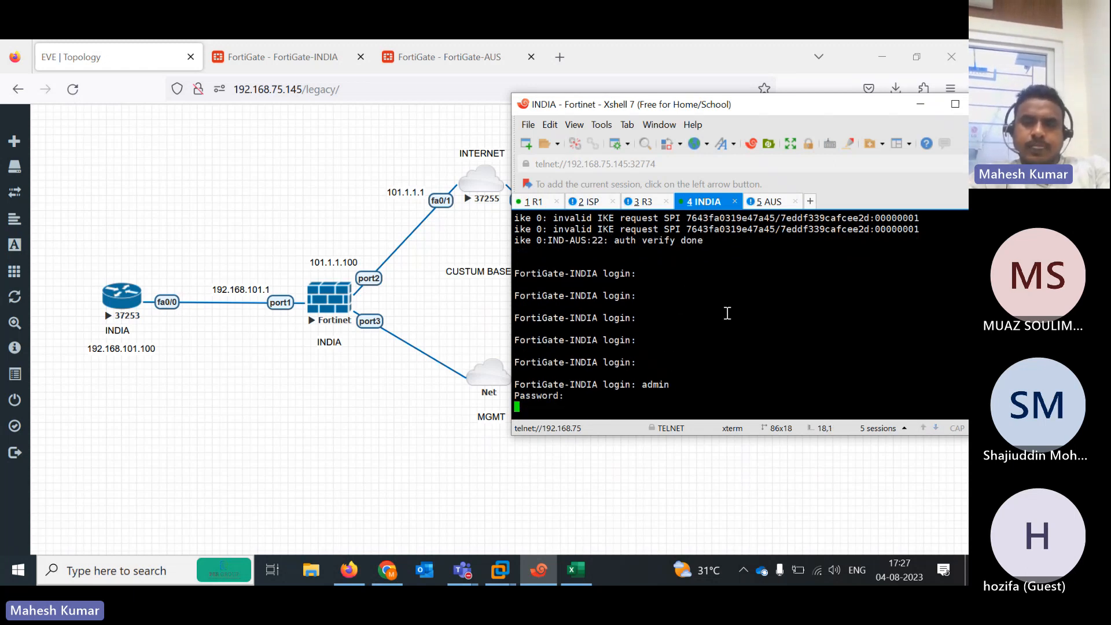
{"action": "key", "text": "Return"}
Log in to FortiGate-AUS as admin and run 'diagnose debug reset'
{"action": "left_click", "coordinate": [770, 202]}
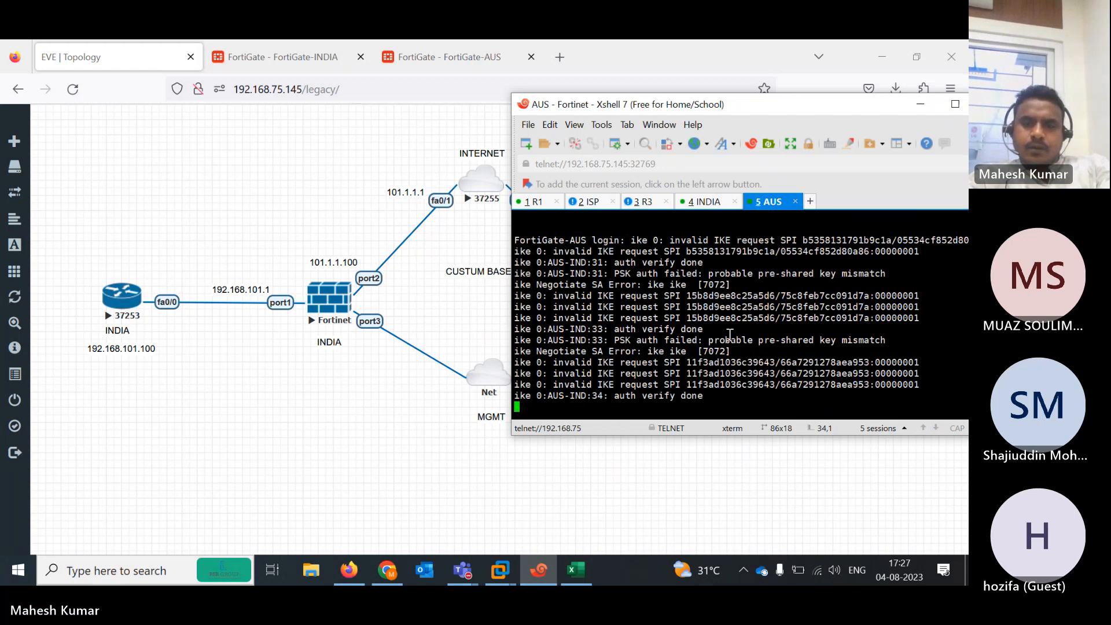
{"action": "type", "text": "admin"}
{"action": "key", "text": "Return"}
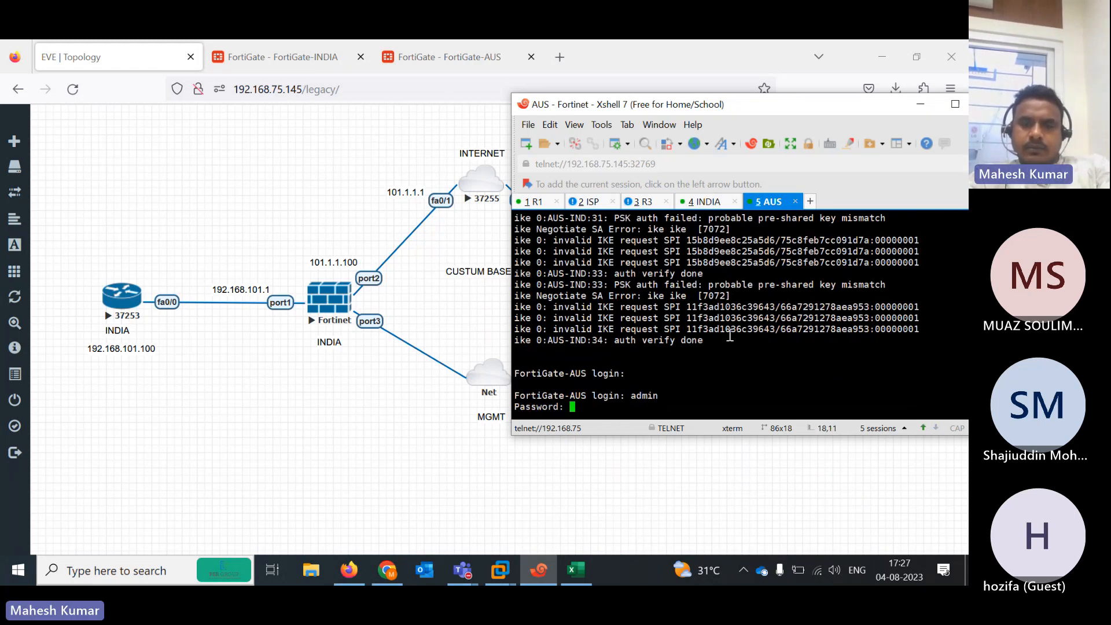
{"action": "key", "text": "Return"}
{"action": "type", "text": "di"}
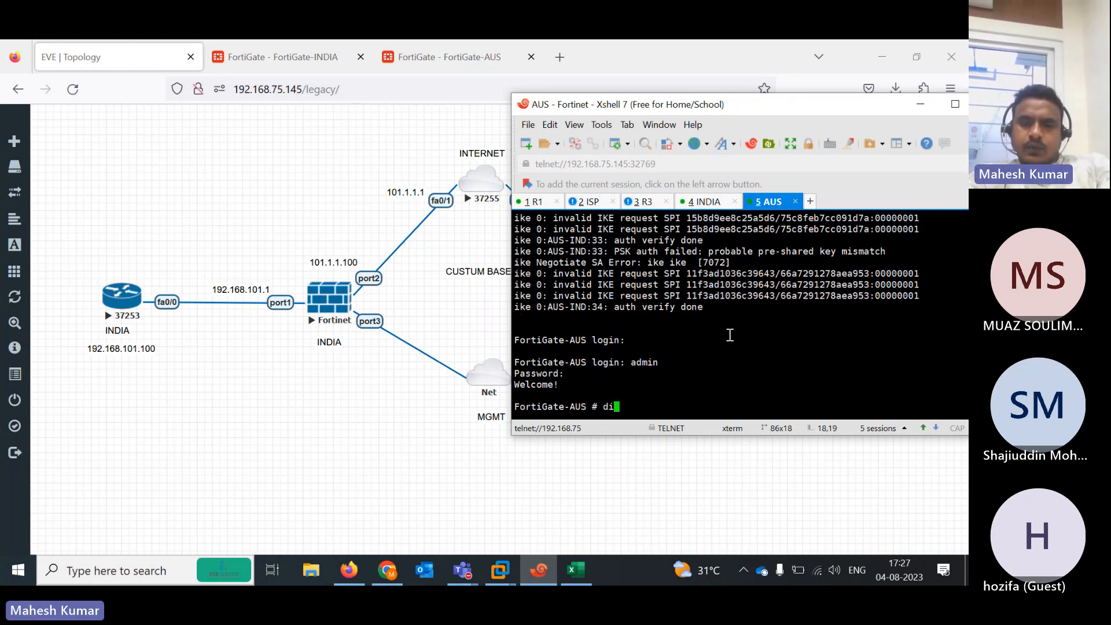
{"action": "type", "text": "agnose  debug  reset"}
{"action": "key", "text": "Return"}
{"action": "key", "text": "Return"}
{"action": "key", "text": "Return"}
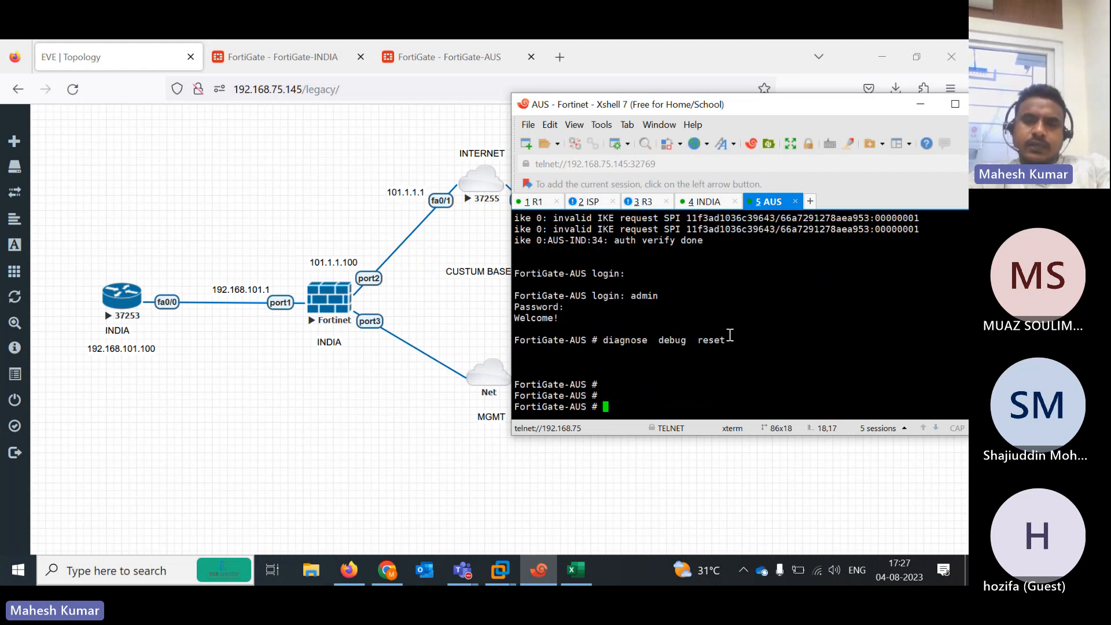
Log in to FortiGate-INDIA as admin and run 'diagnose debug reset'
{"action": "left_click", "coordinate": [707, 202]}
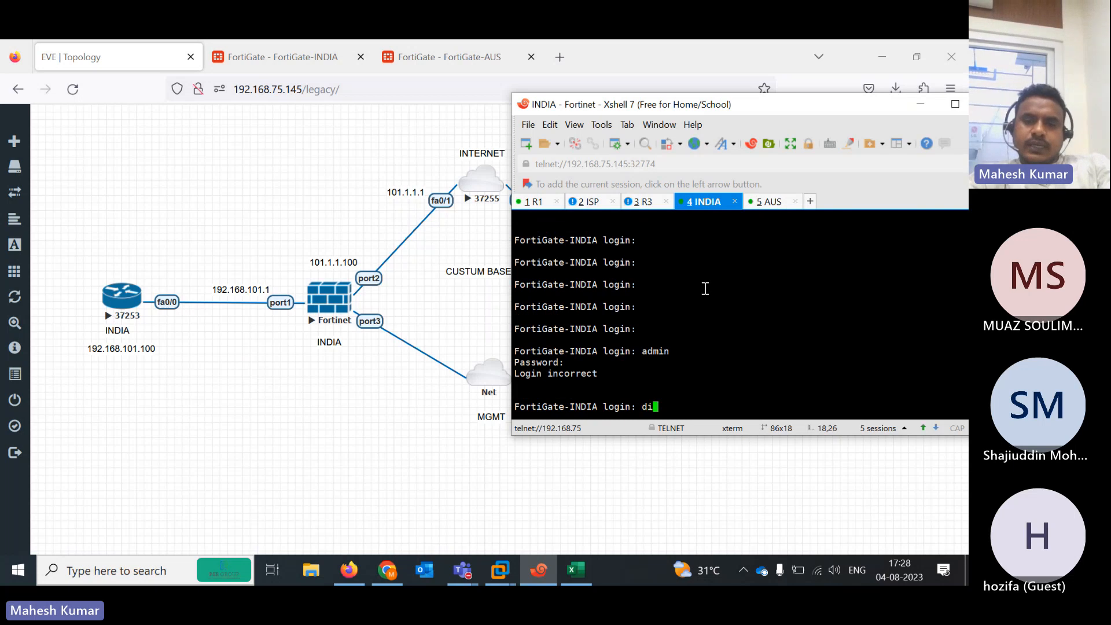
{"action": "key", "text": "BackSpace"}
{"action": "key", "text": "BackSpace"}
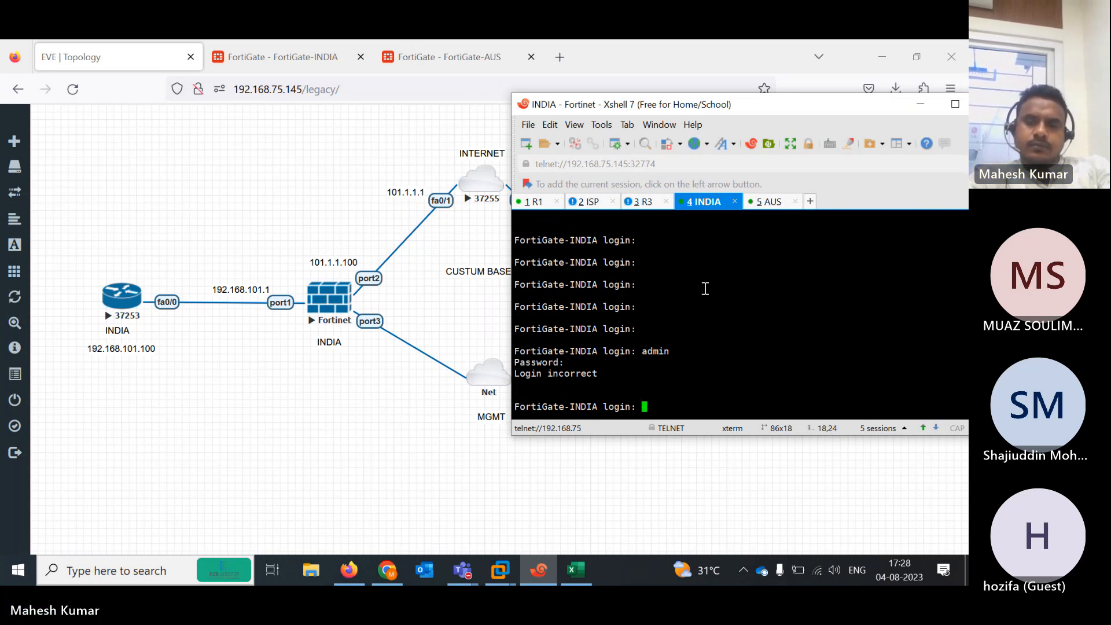
{"action": "type", "text": "admin"}
{"action": "key", "text": "Return"}
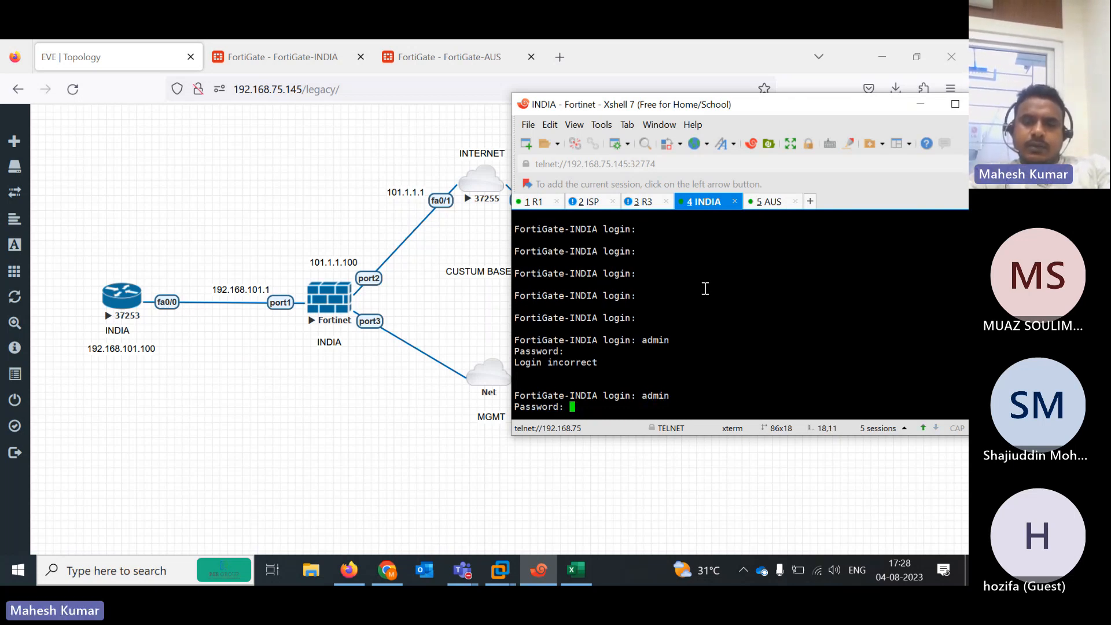
{"action": "key", "text": "Return"}
{"action": "type", "text": "diagnose debug  reset"}
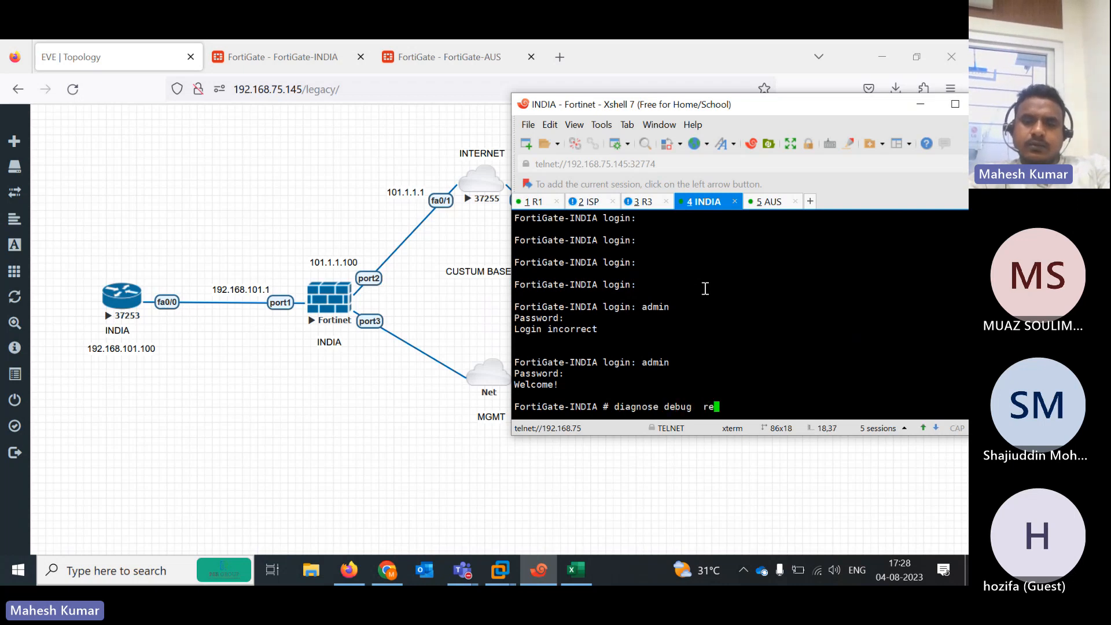
{"action": "key", "text": "Return"}
{"action": "key", "text": "Return"}
{"action": "key", "text": "Return"}
{"action": "key", "text": "Return"}
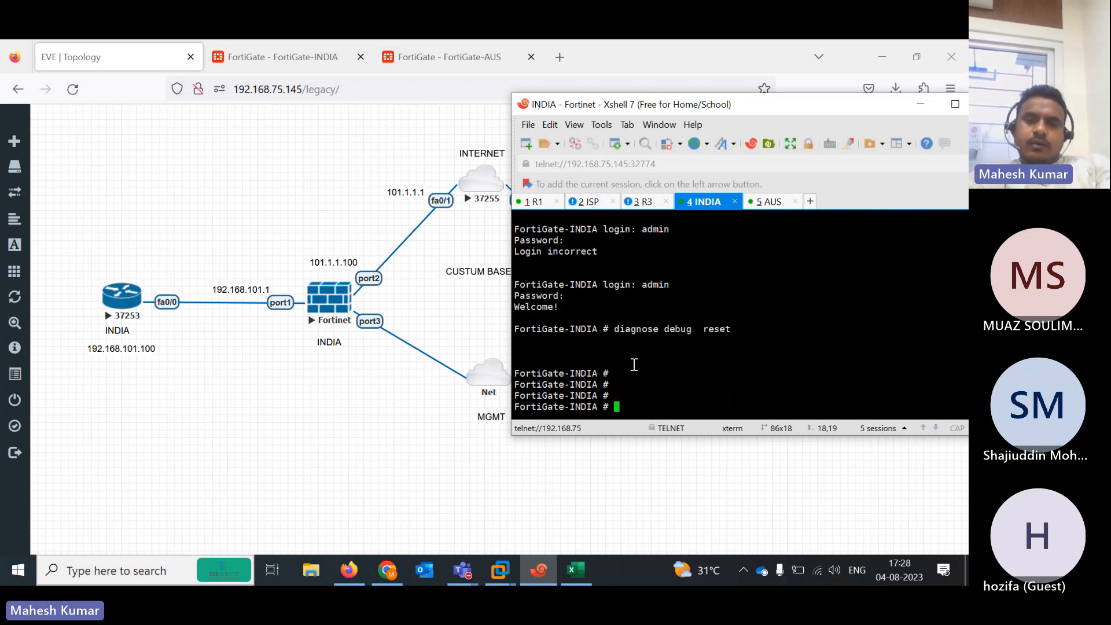
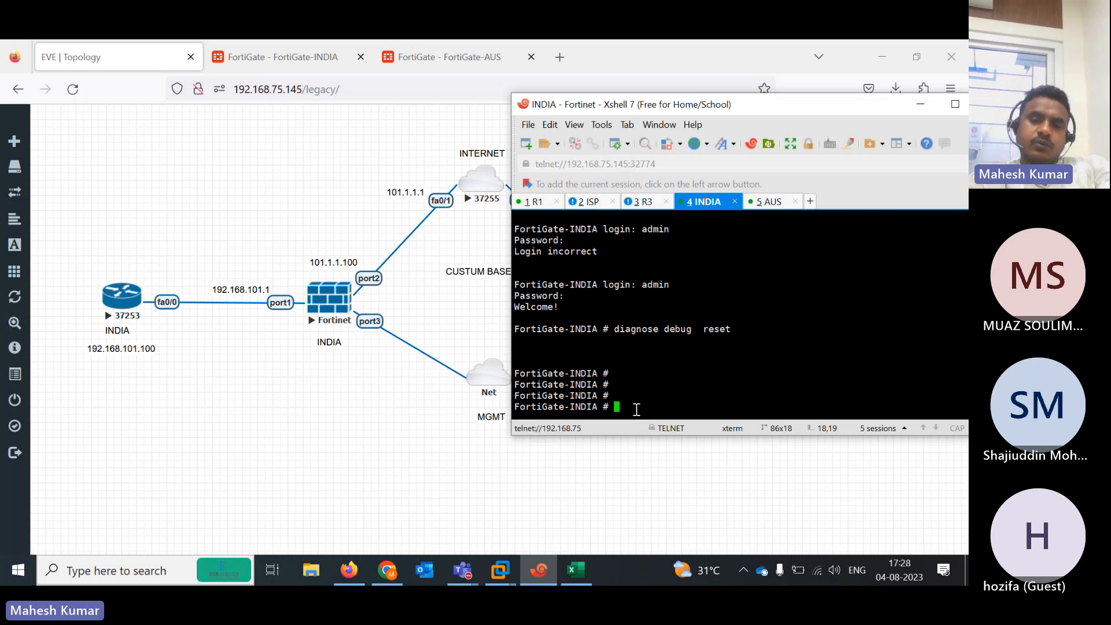
Run 'diagnose vpn ipsec status' on INDIA, maximize Xshell, and highlight the DES counter line showing 5
{"action": "type", "text": "diagnose "}
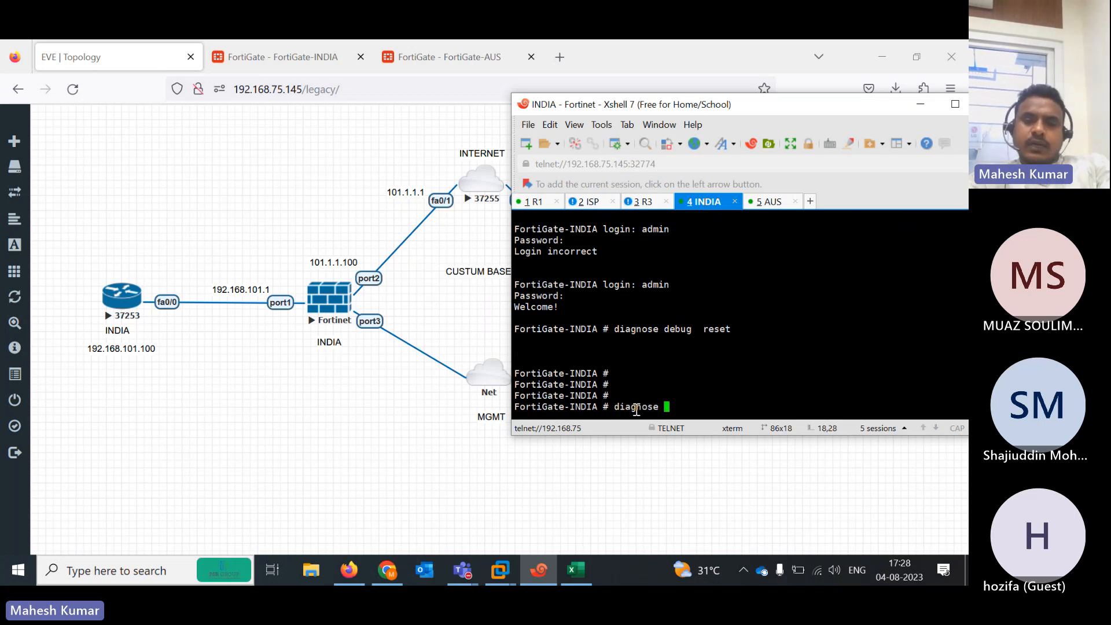
{"action": "type", "text": "ip"}
{"action": "key", "text": "BackSpace"}
{"action": "key", "text": "BackSpace"}
{"action": "key", "text": "BackSpace"}
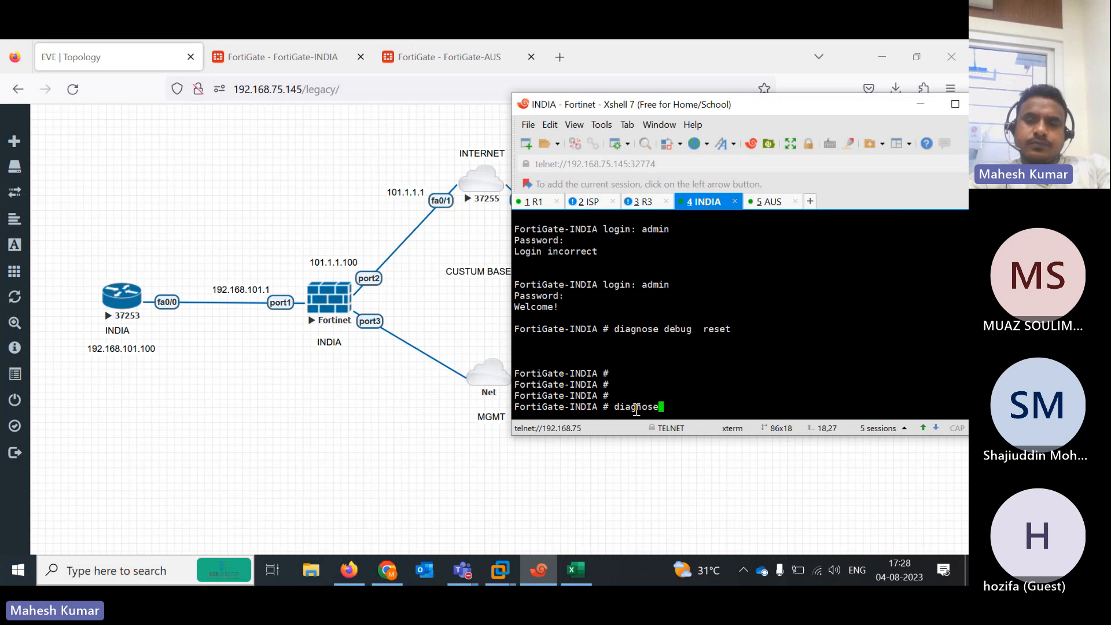
{"action": "type", "text": "vpn  "}
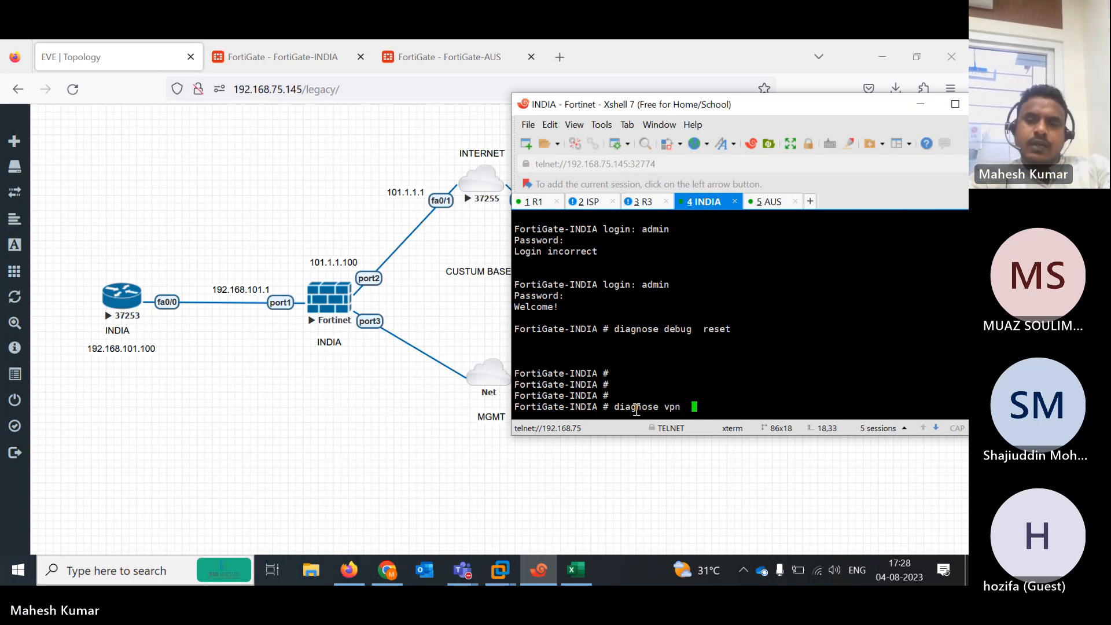
{"action": "type", "text": "ipsec "}
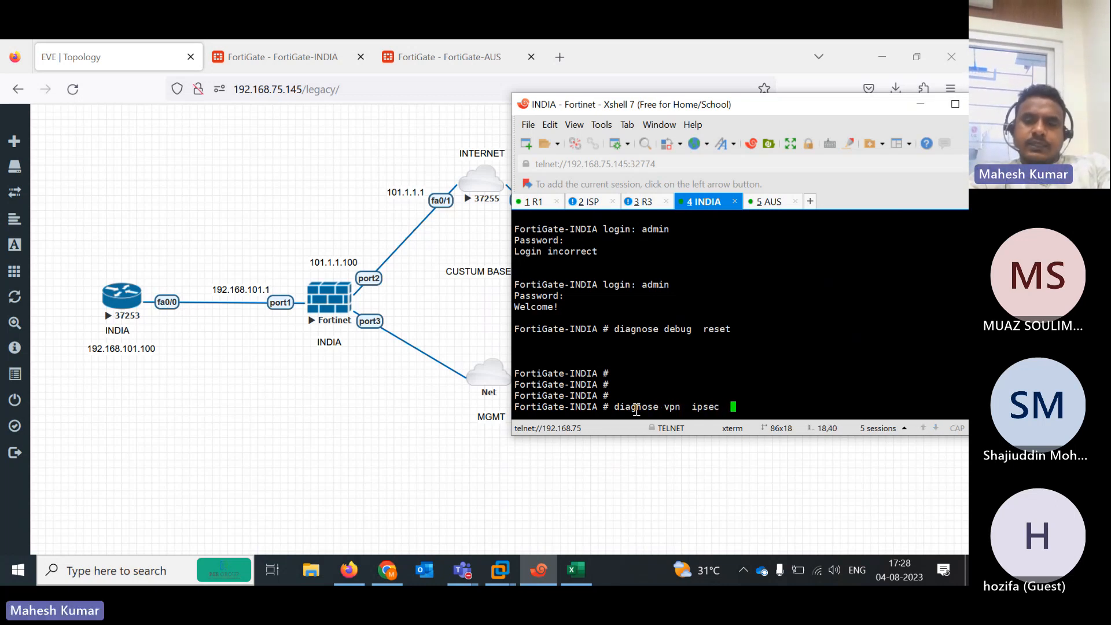
{"action": "type", "text": "status"}
{"action": "key", "text": "Return"}
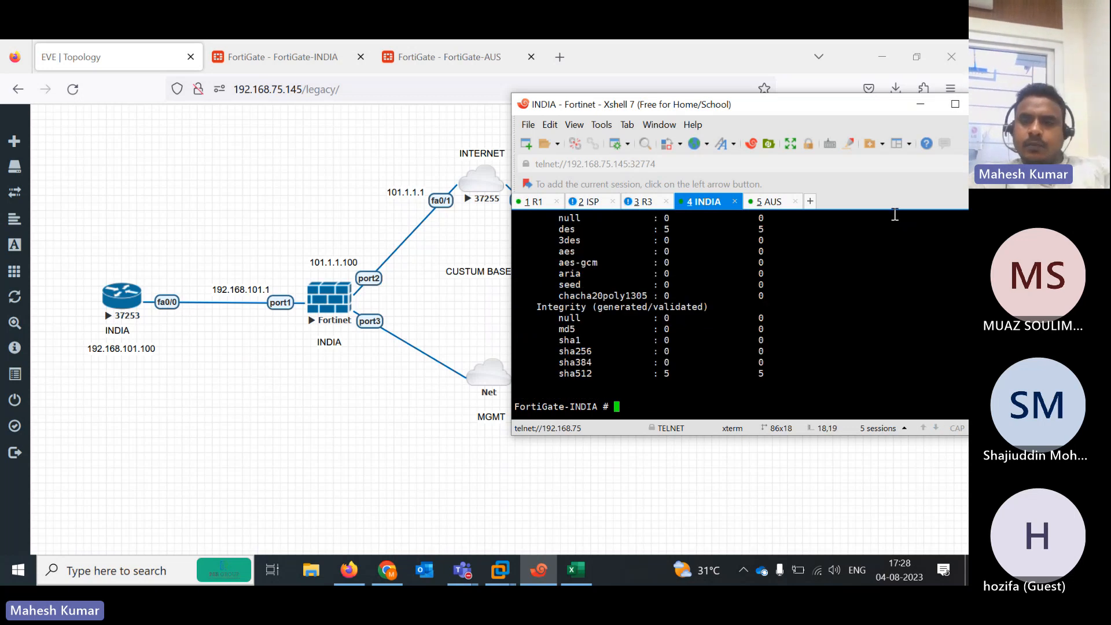
{"action": "left_click", "coordinate": [956, 104]}
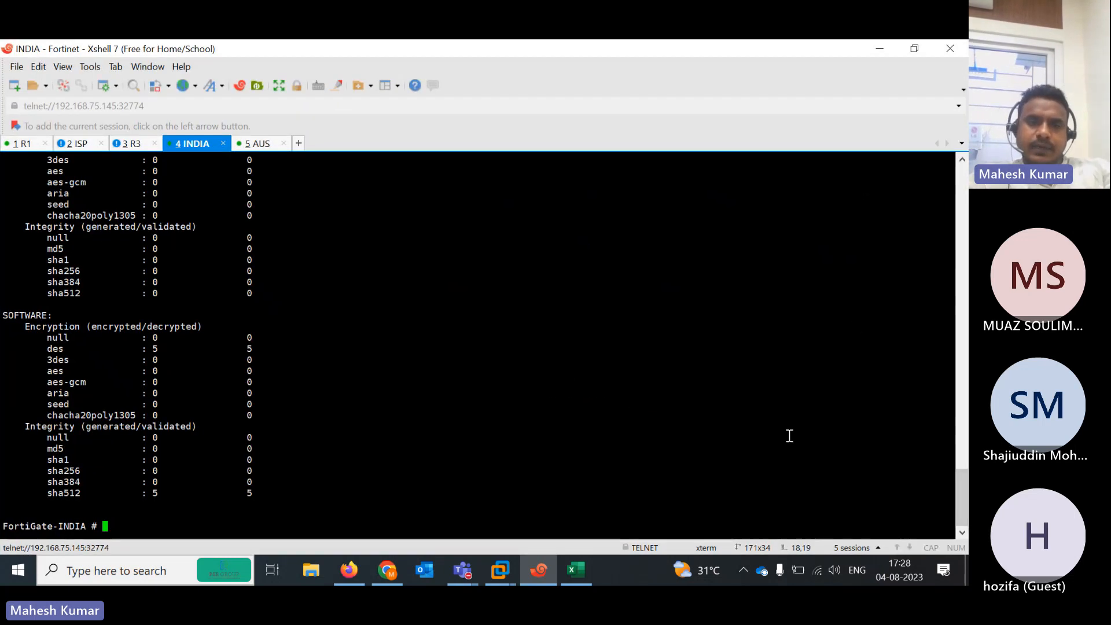
{"action": "mouse_move", "coordinate": [961, 508]}
{"action": "left_mouse_down"}
{"action": "mouse_move", "coordinate": [962, 485]}
{"action": "mouse_move", "coordinate": [960, 494]}
{"action": "left_mouse_up"}
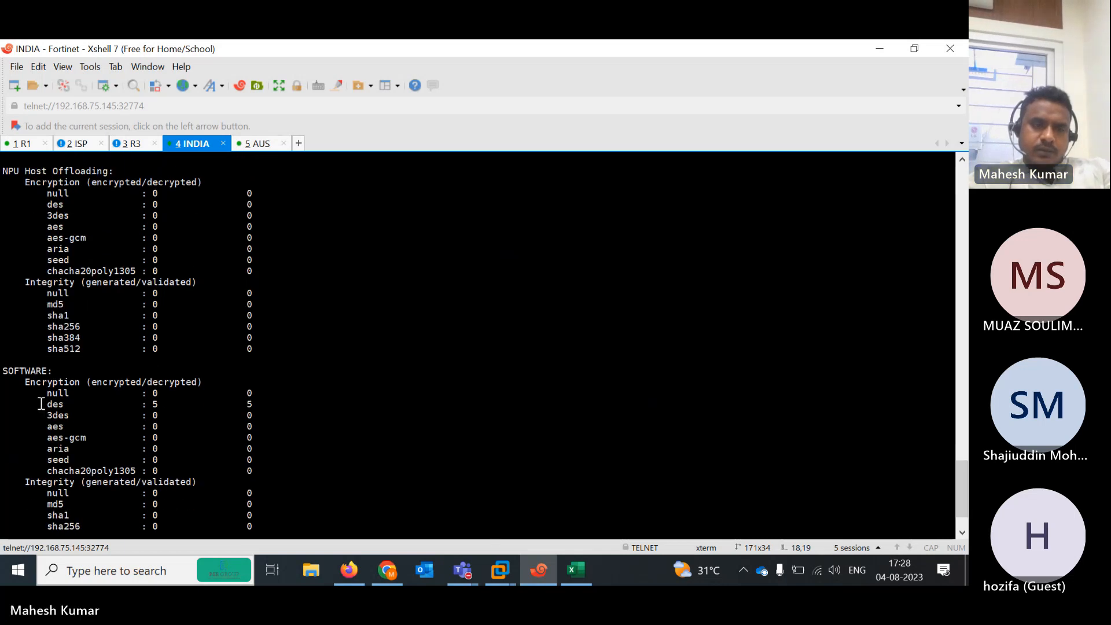
{"action": "left_click_drag", "start_coordinate": [3, 405], "coordinate": [269, 409]}
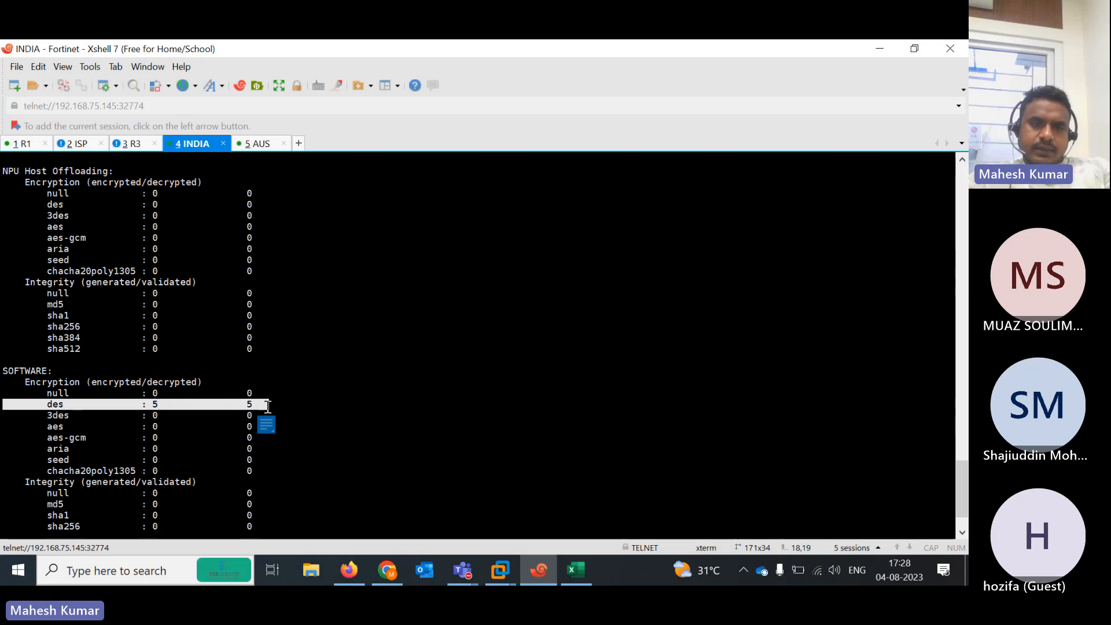
On R1, run 'ping 192.168.102.1 repeat 1000'
{"action": "left_click", "coordinate": [26, 146]}
{"action": "key", "text": "Up"}
{"action": "key", "text": "Return"}
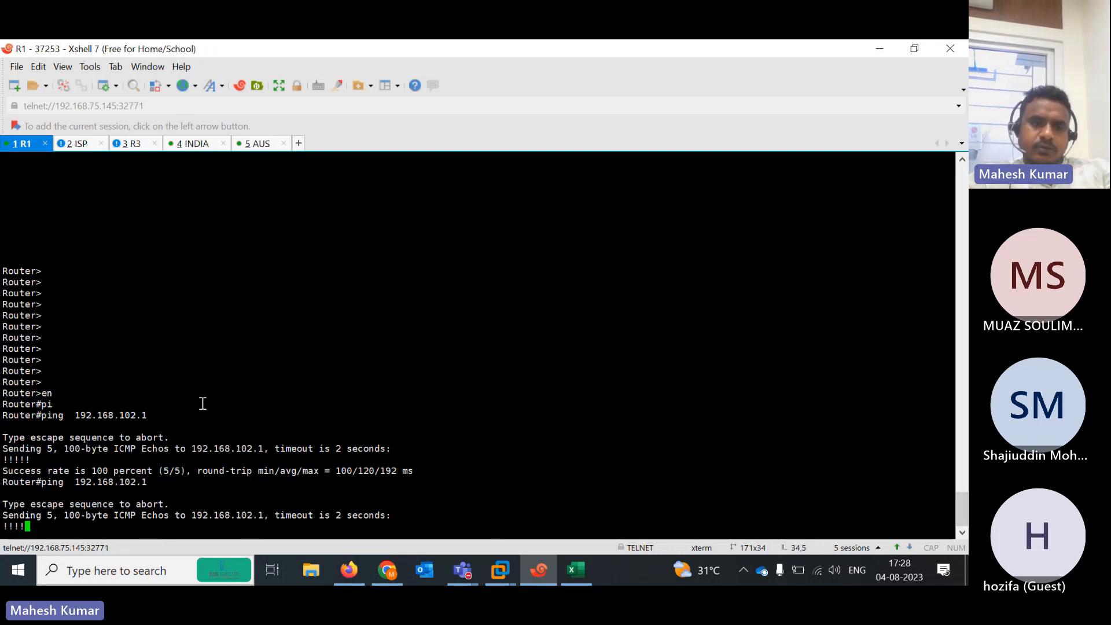
{"action": "key", "text": "Up"}
{"action": "type", "text": "re"}
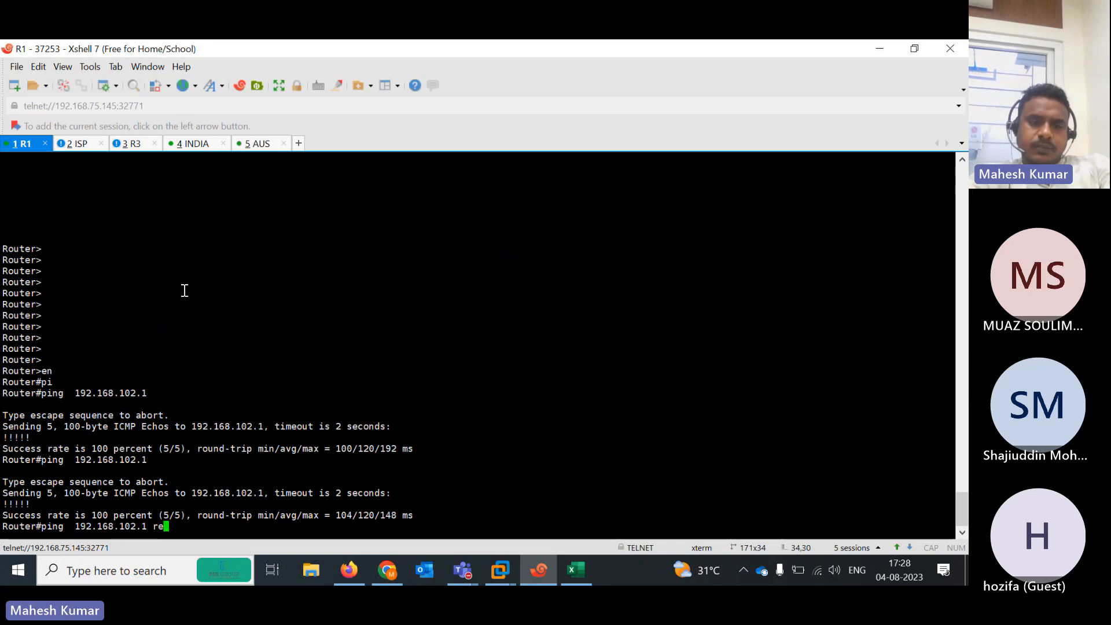
{"action": "key", "text": "Tab"}
{"action": "type", "text": "10"}
{"action": "type", "text": "00"}
{"action": "key", "text": "Return"}
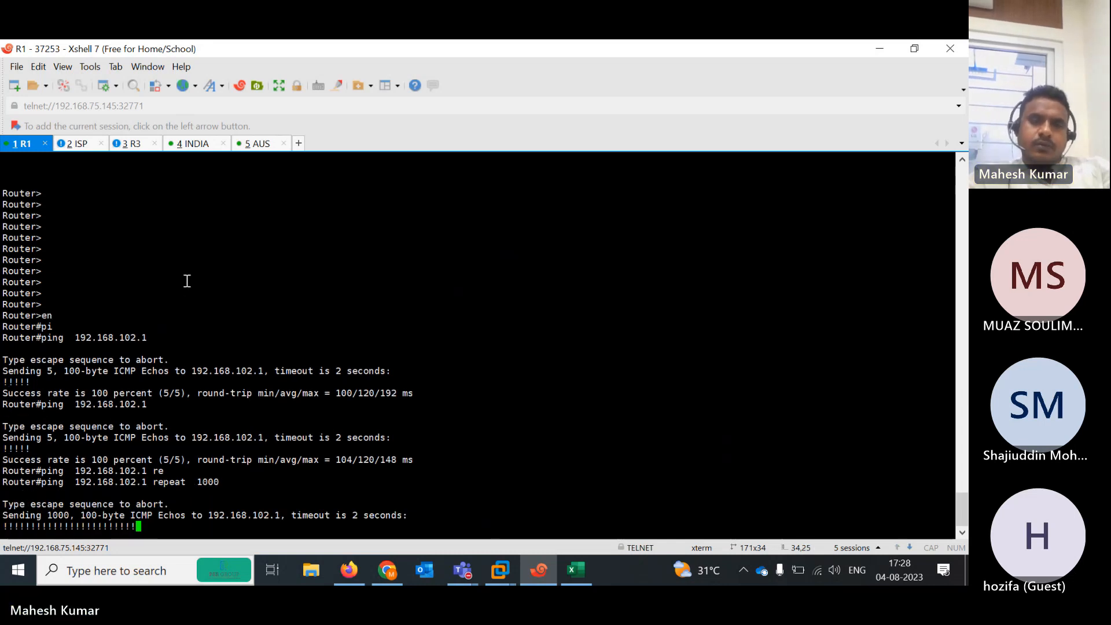
Rerun the INDIA IPsec status and highlight the DES counters now at 331/330
{"action": "left_click", "coordinate": [196, 144]}
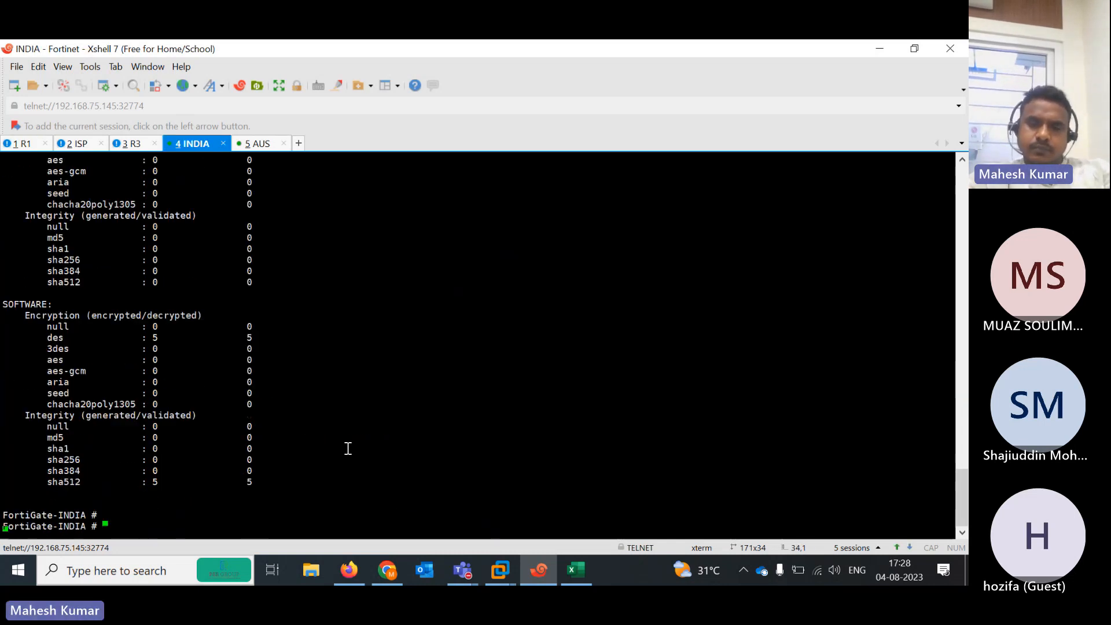
{"action": "key", "text": "Up"}
{"action": "key", "text": "Return"}
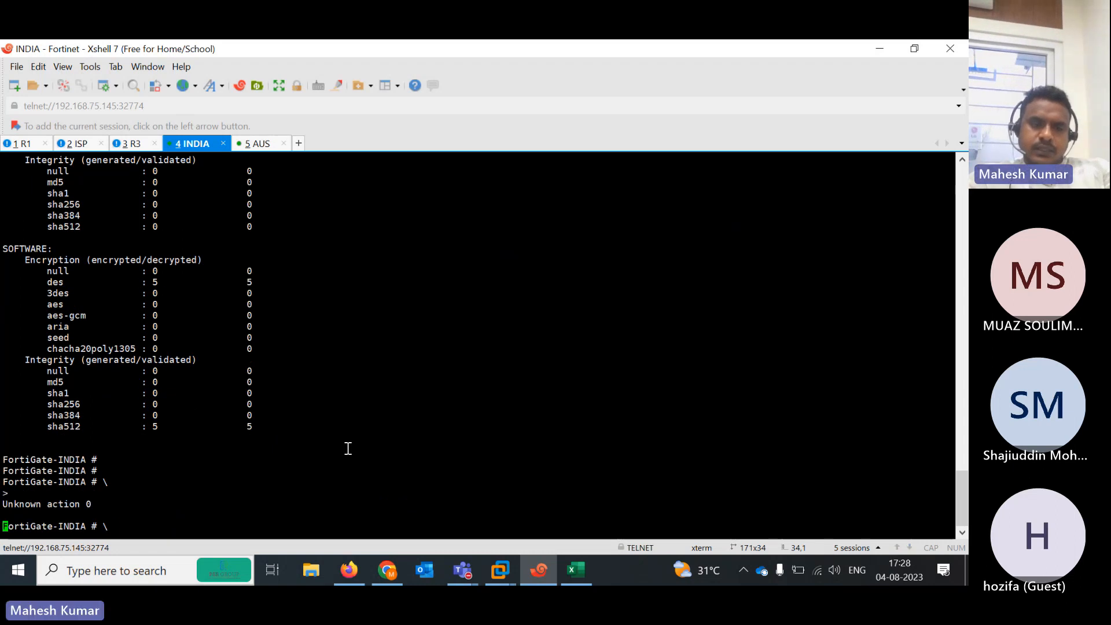
{"action": "key", "text": "Return"}
{"action": "key", "text": "Return"}
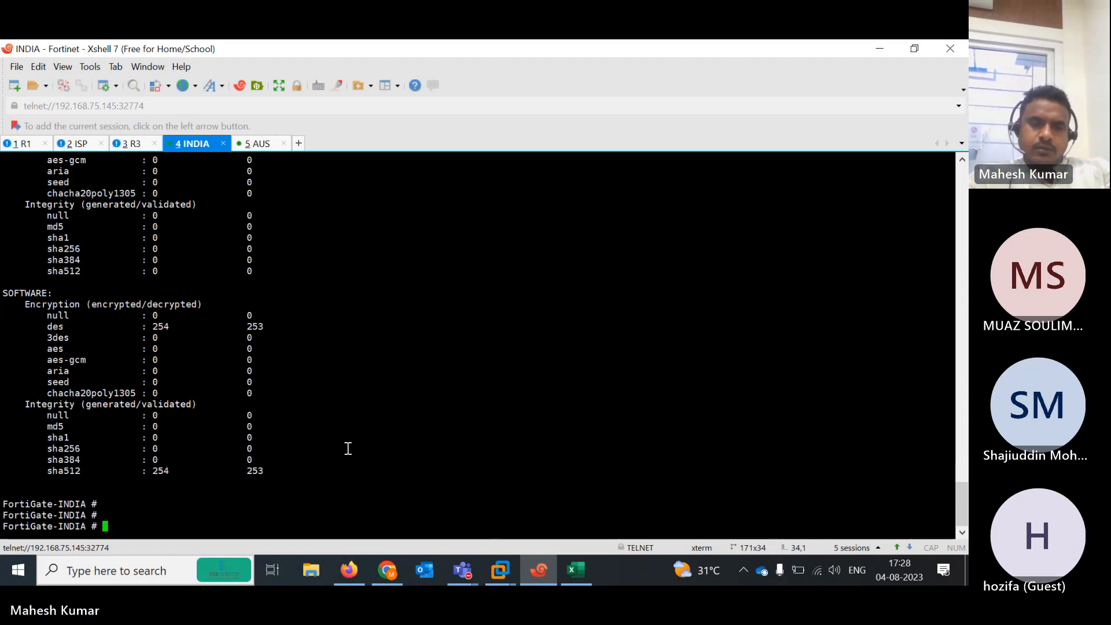
{"action": "key", "text": "Up"}
{"action": "key", "text": "Return"}
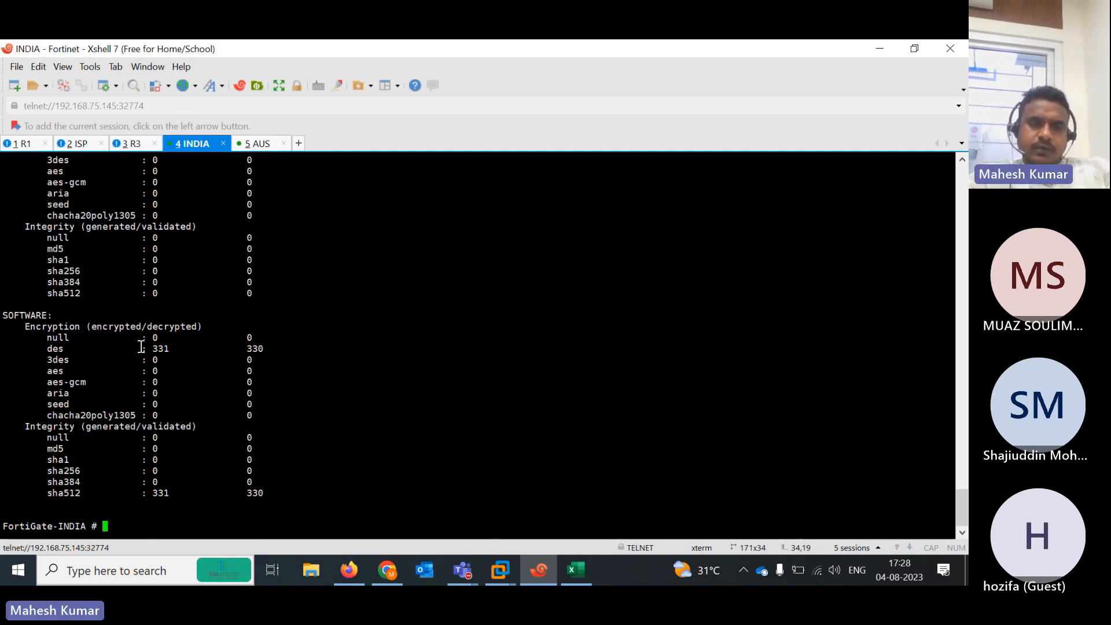
{"action": "left_click_drag", "start_coordinate": [142, 346], "coordinate": [284, 345]}
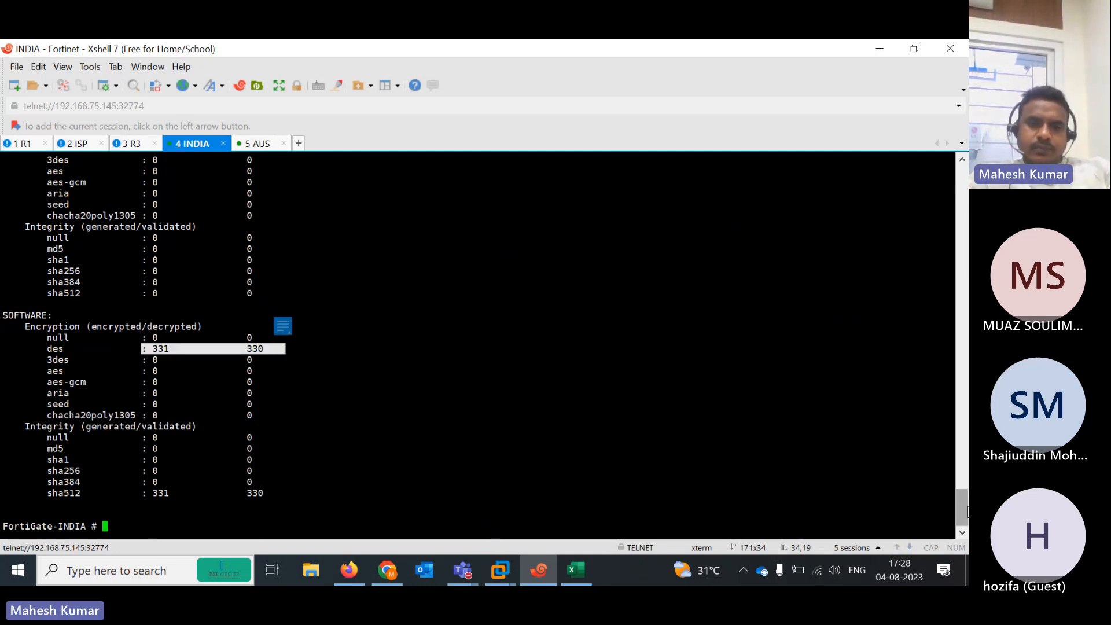
{"action": "left_click_drag", "start_coordinate": [962, 508], "coordinate": [962, 480]}
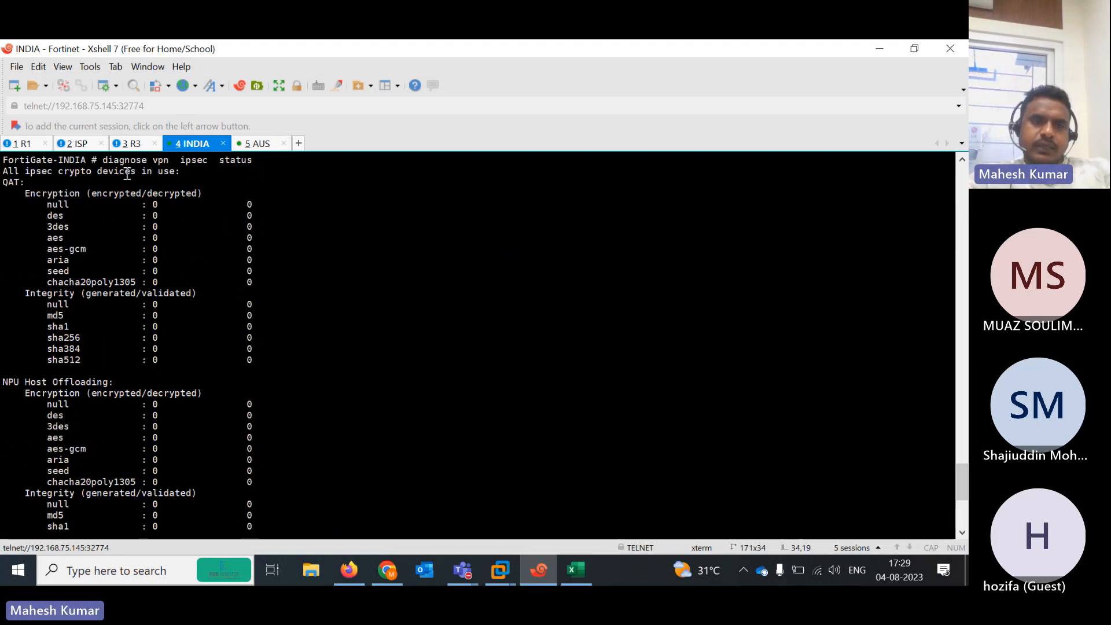
On the ISP router, enter privileged mode and enable 'debug ip icmp'
{"action": "left_click", "coordinate": [77, 144]}
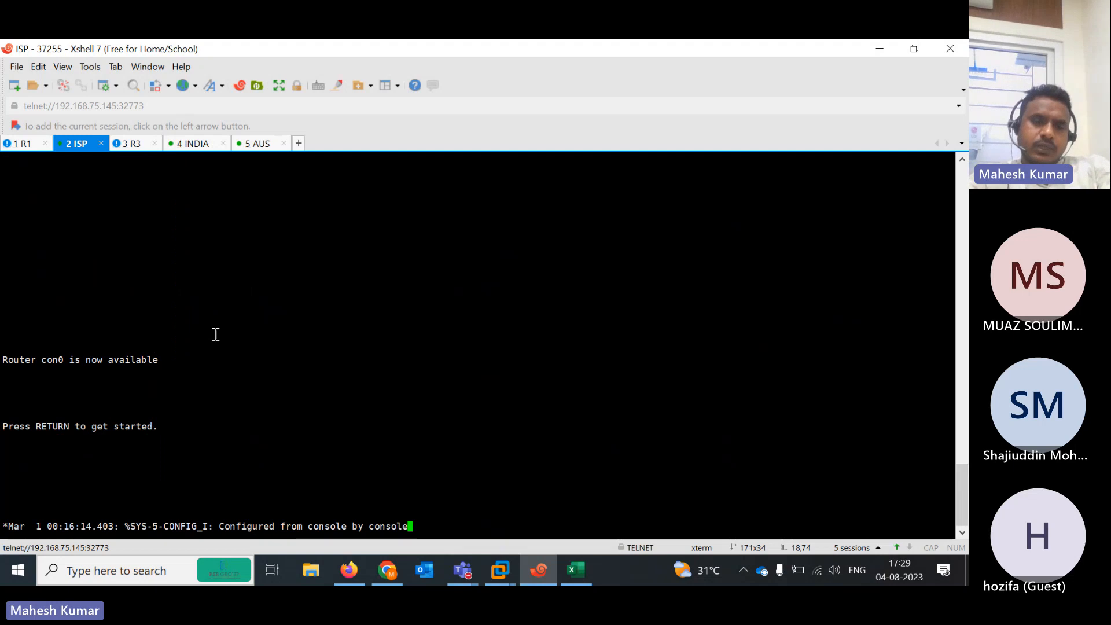
{"action": "key", "text": "Return"}
{"action": "key", "text": "Return"}
{"action": "key", "text": "Return"}
{"action": "key", "text": "Return"}
{"action": "key", "text": "Return"}
{"action": "key", "text": "Return"}
{"action": "key", "text": "Return"}
{"action": "key", "text": "Return"}
{"action": "key", "text": "Return"}
{"action": "type", "text": "en"}
{"action": "key", "text": "Return"}
{"action": "type", "text": "d"}
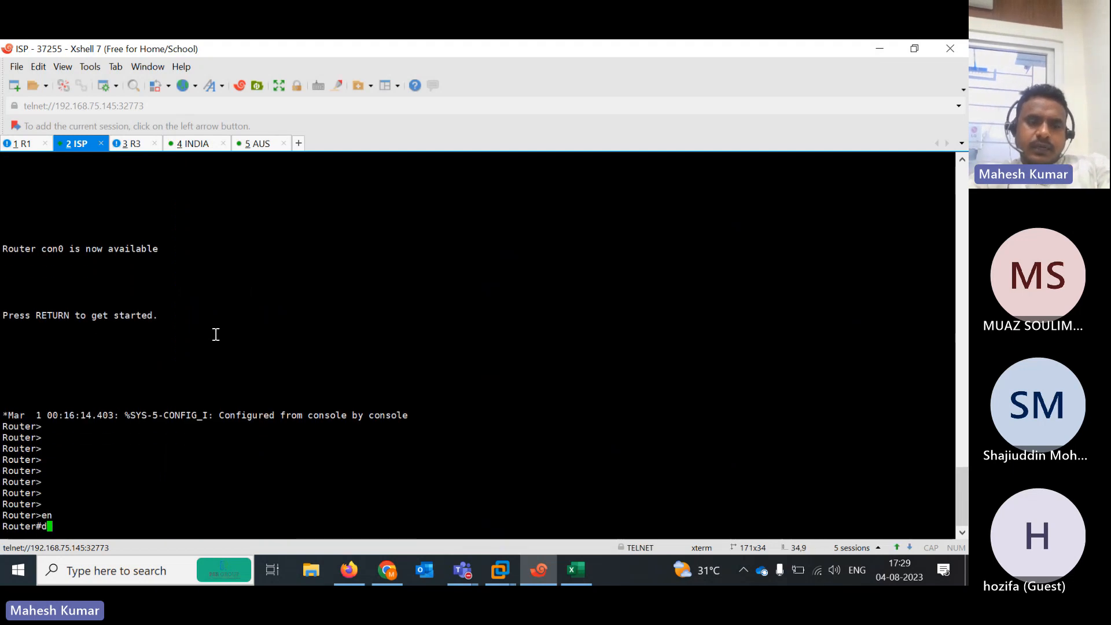
{"action": "type", "text": "i"}
{"action": "key", "text": "Tab"}
{"action": "key", "text": "BackSpace"}
{"action": "key", "text": "BackSpace"}
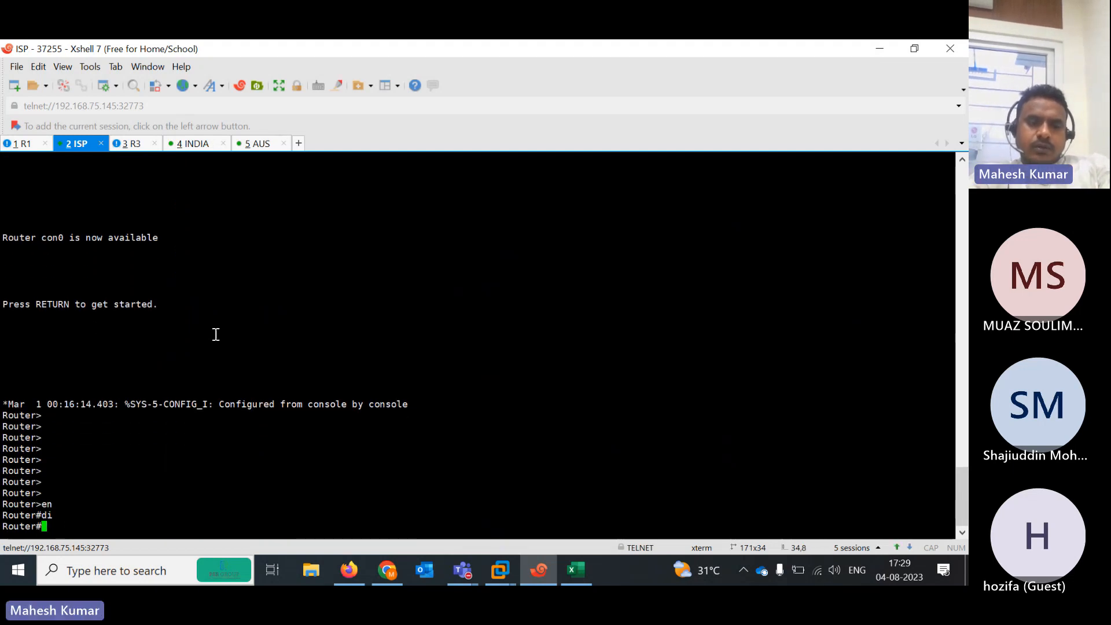
{"action": "type", "text": "debu"}
{"action": "key", "text": "Tab"}
{"action": "type", "text": "ip icm"}
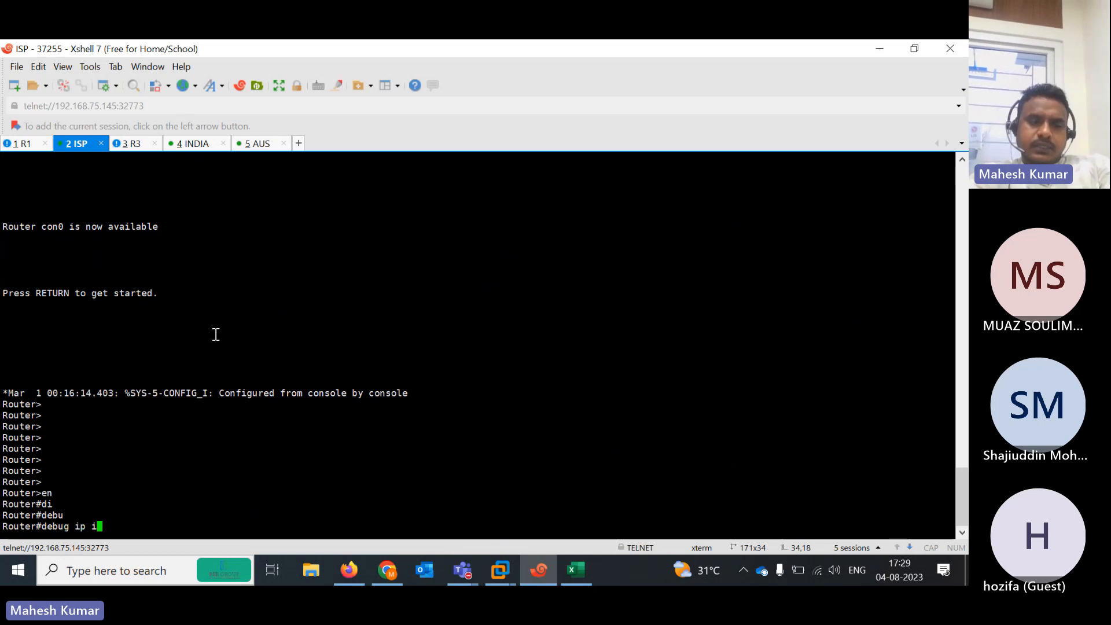
{"action": "key", "text": "Tab"}
{"action": "key", "text": "Return"}
{"action": "key", "text": "Return"}
{"action": "key", "text": "Return"}
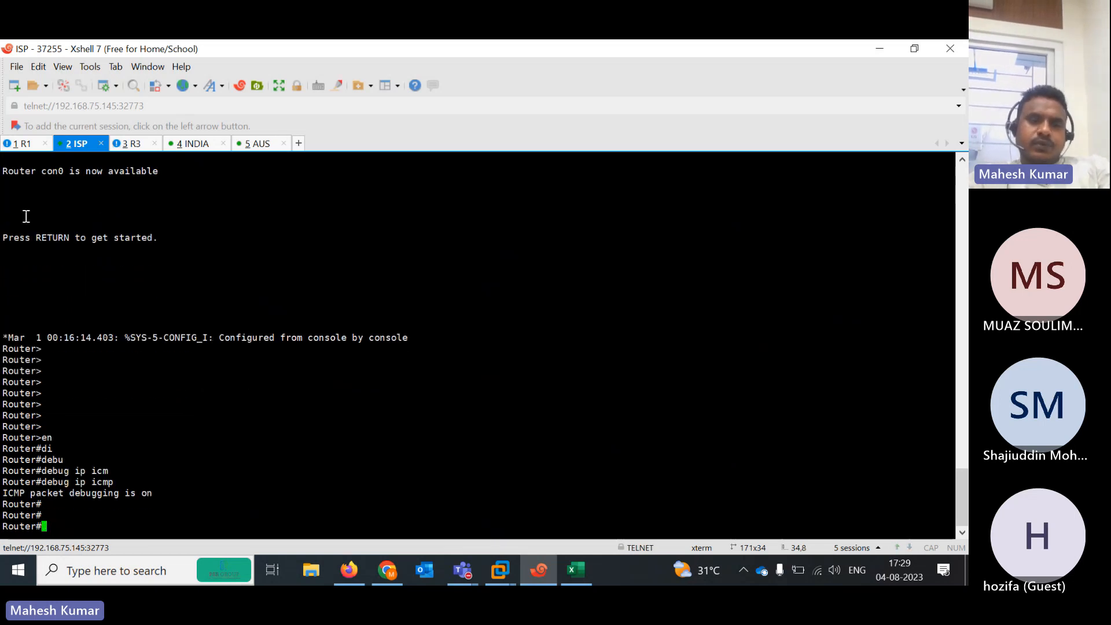
Rerun R1's 1000-packet ping and highlight the 101.1.1.100 and 102.1.1.100 addresses in the ISP debug
{"action": "left_click", "coordinate": [23, 144]}
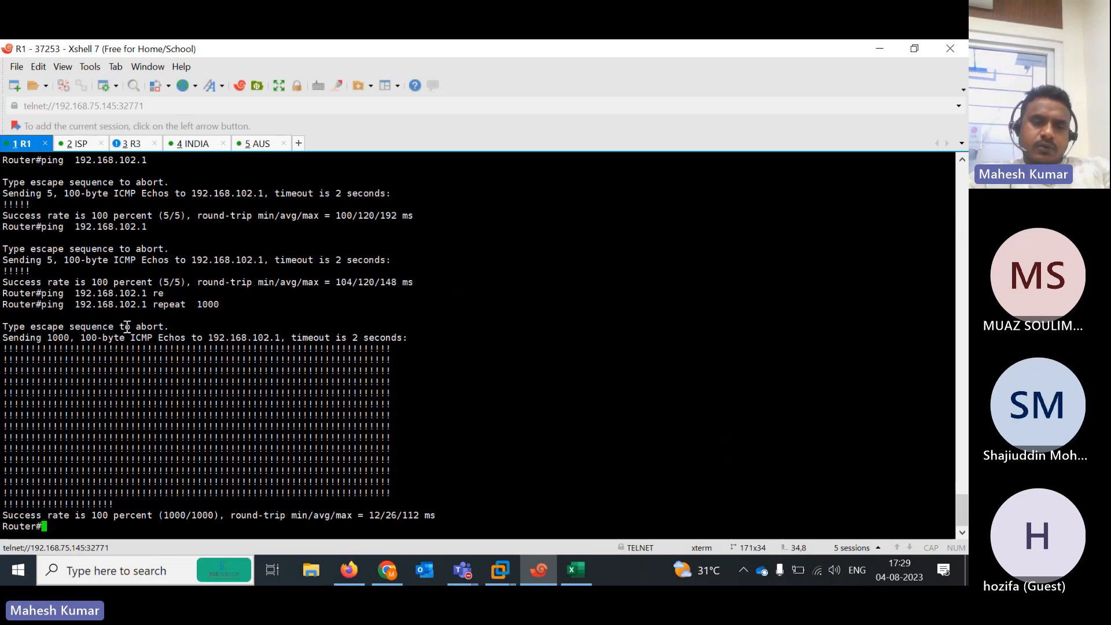
{"action": "key", "text": "Up"}
{"action": "key", "text": "Return"}
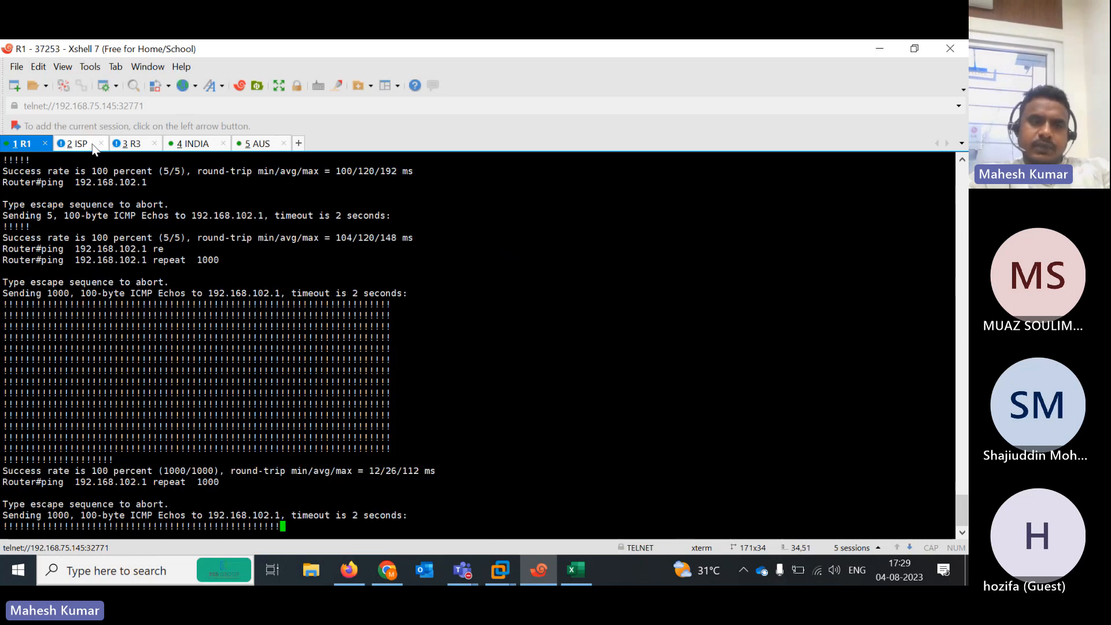
{"action": "left_click", "coordinate": [75, 144]}
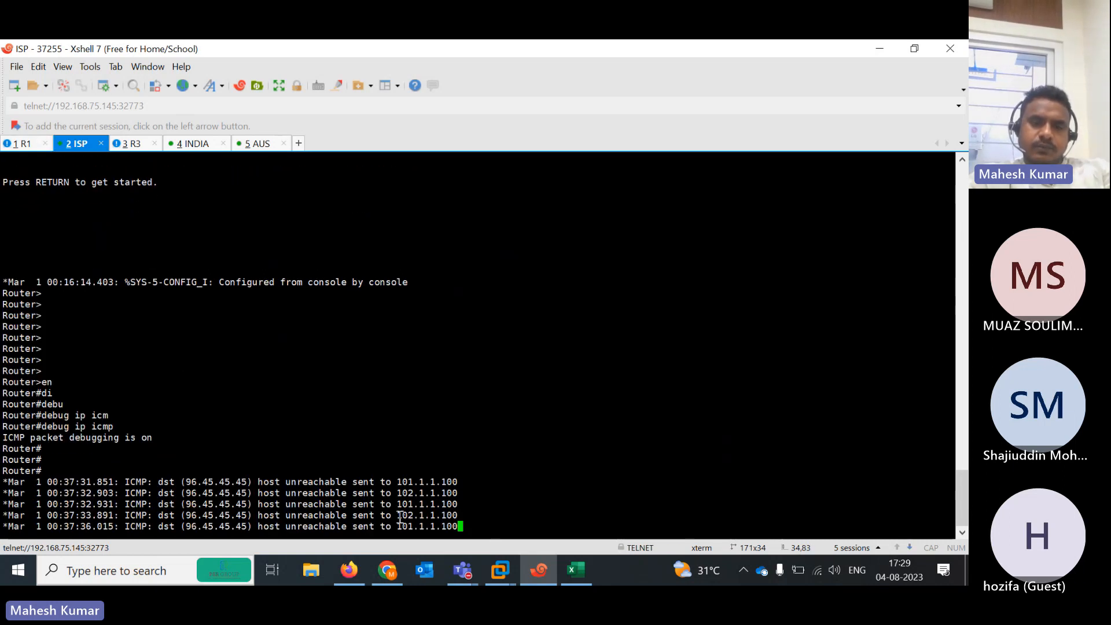
{"action": "left_click_drag", "start_coordinate": [396, 527], "coordinate": [478, 528]}
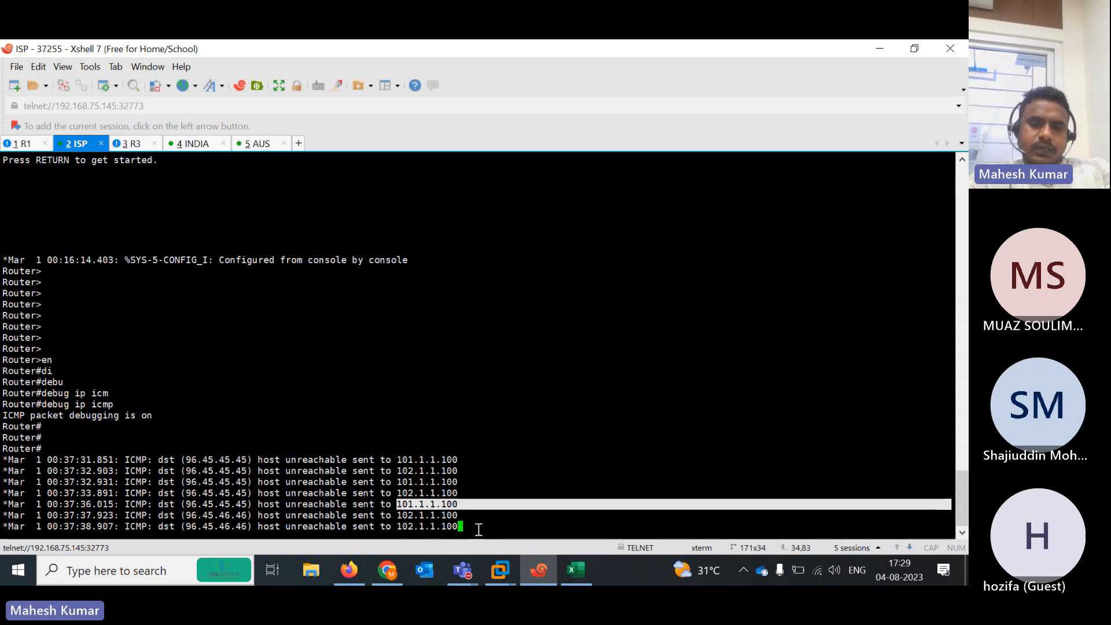
{"action": "left_click_drag", "start_coordinate": [397, 526], "coordinate": [464, 524]}
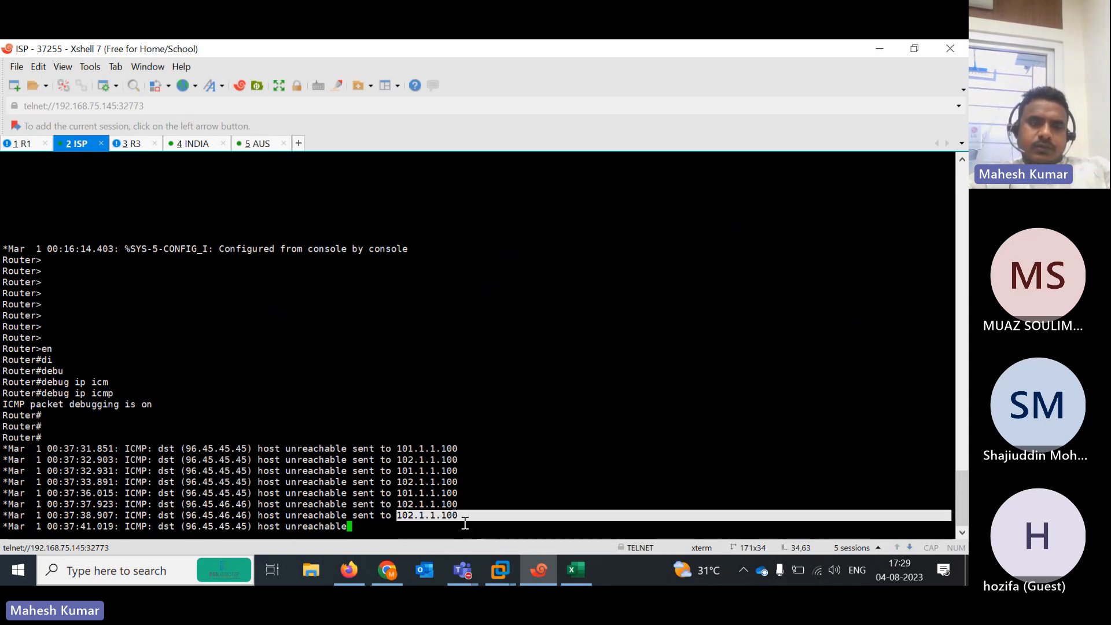
Check the EVE topology, highlight the host unreachable ISP debug lines, then return to INDIA
{"action": "left_click", "coordinate": [24, 144]}
{"action": "left_click", "coordinate": [349, 570]}
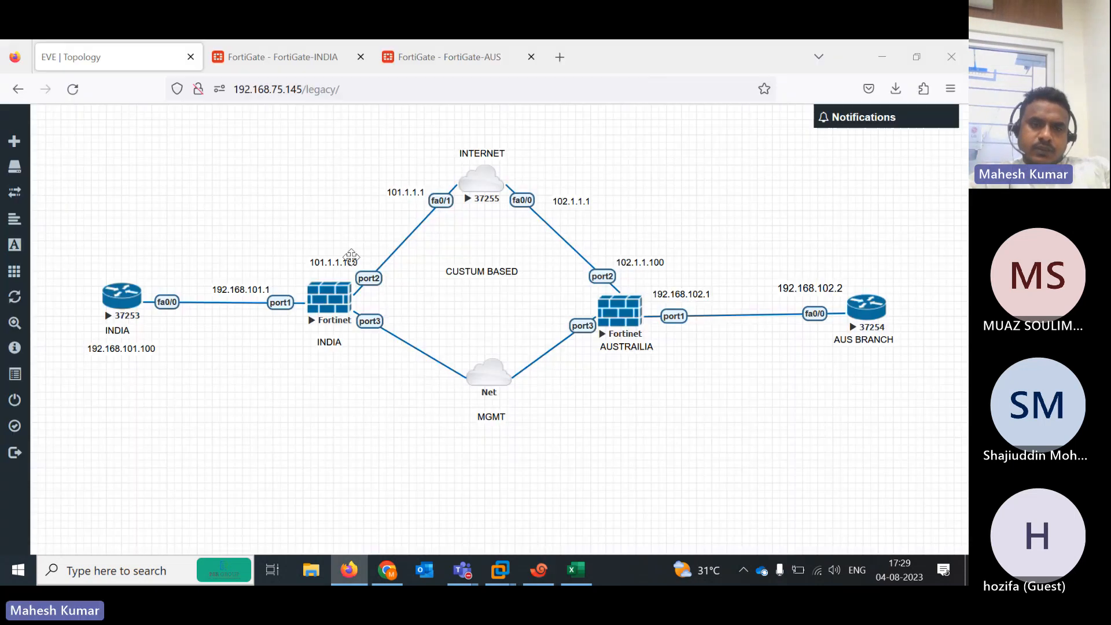
{"action": "left_click", "coordinate": [526, 579]}
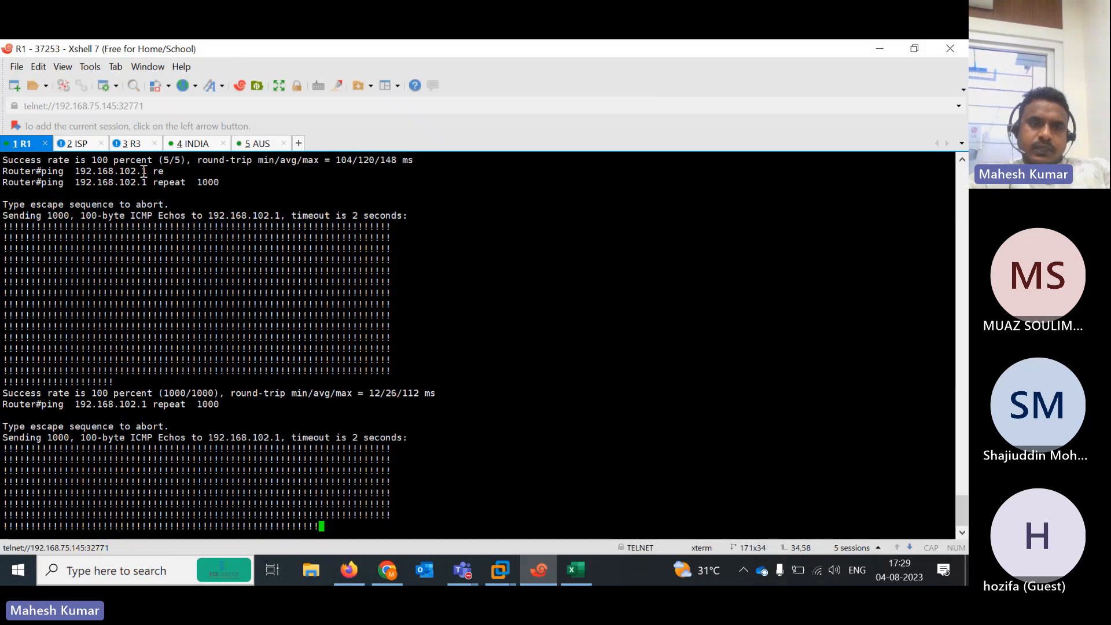
{"action": "left_click", "coordinate": [82, 147]}
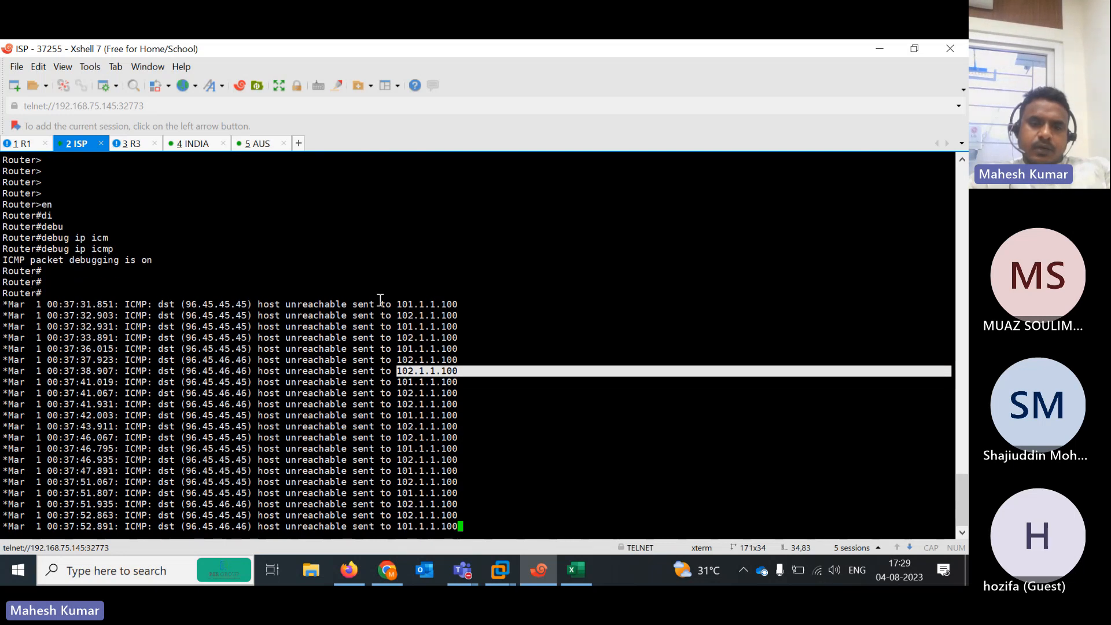
{"action": "left_click_drag", "start_coordinate": [385, 302], "coordinate": [470, 302]}
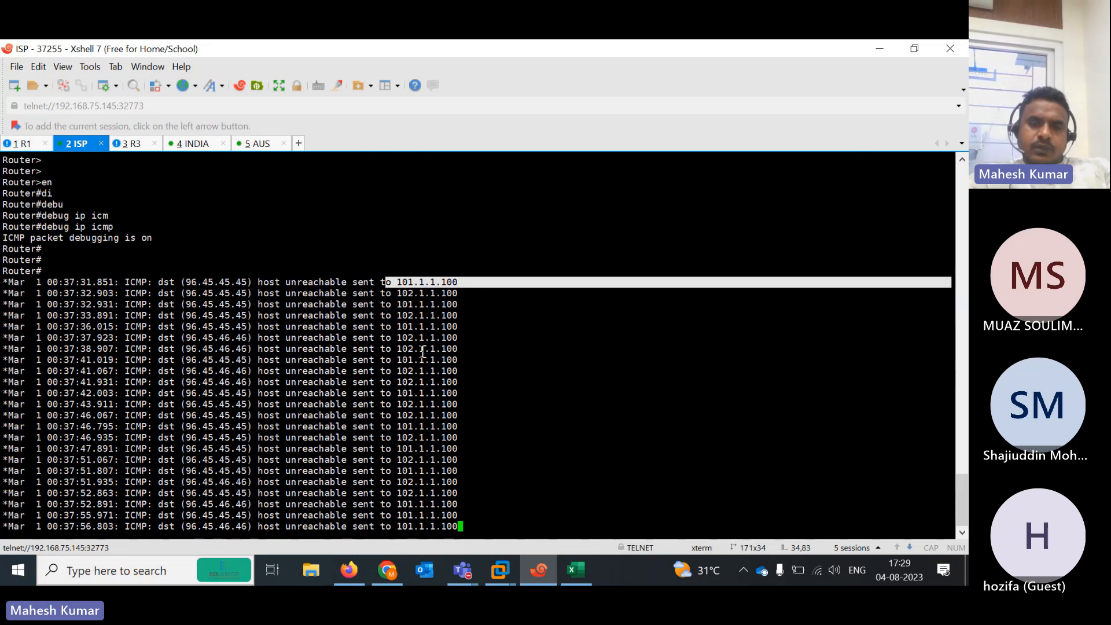
{"action": "left_click_drag", "start_coordinate": [395, 426], "coordinate": [481, 438]}
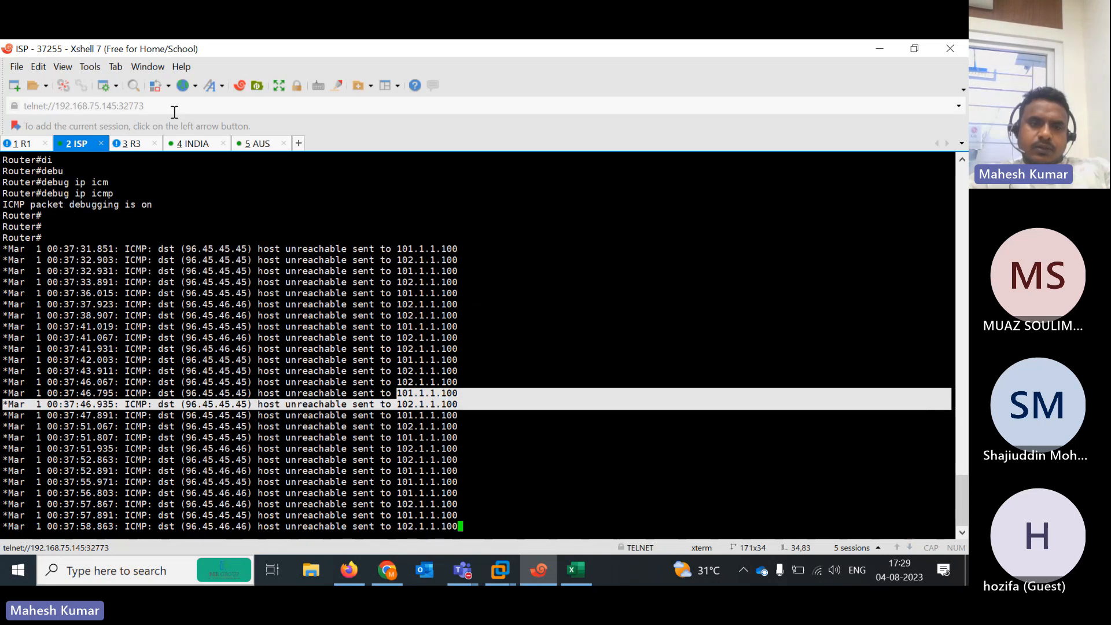
{"action": "left_click", "coordinate": [193, 144]}
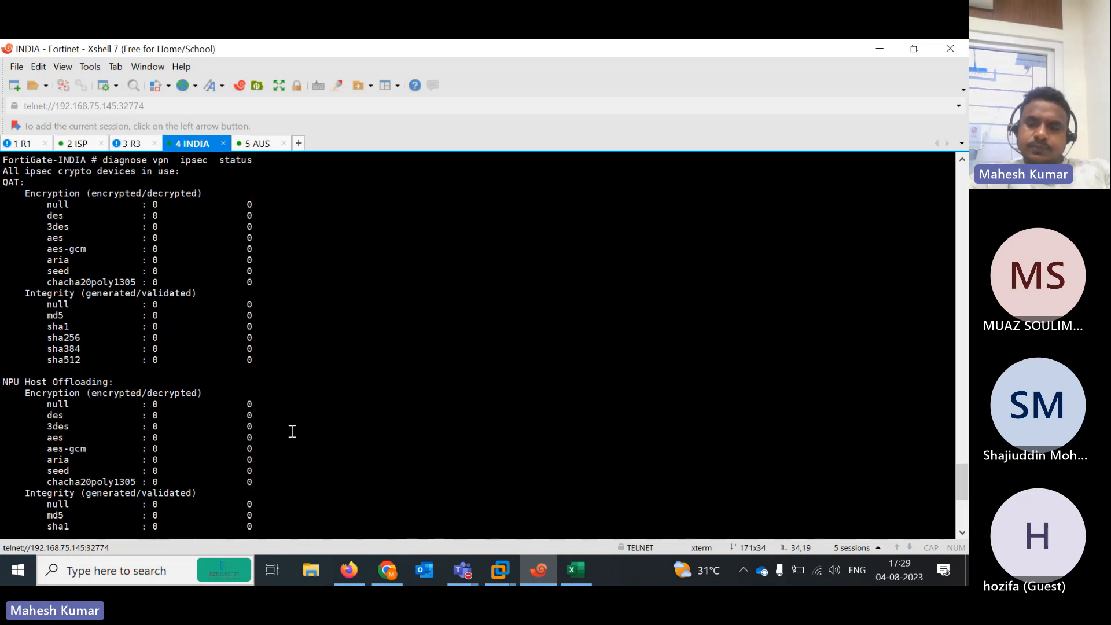
Rerun the INDIA IPsec status and highlight the des counter at 2010 and the sha512 counters
{"action": "key", "text": "Return"}
{"action": "key", "text": "Return"}
{"action": "key", "text": "Return"}
{"action": "key", "text": "Return"}
{"action": "key", "text": "Up"}
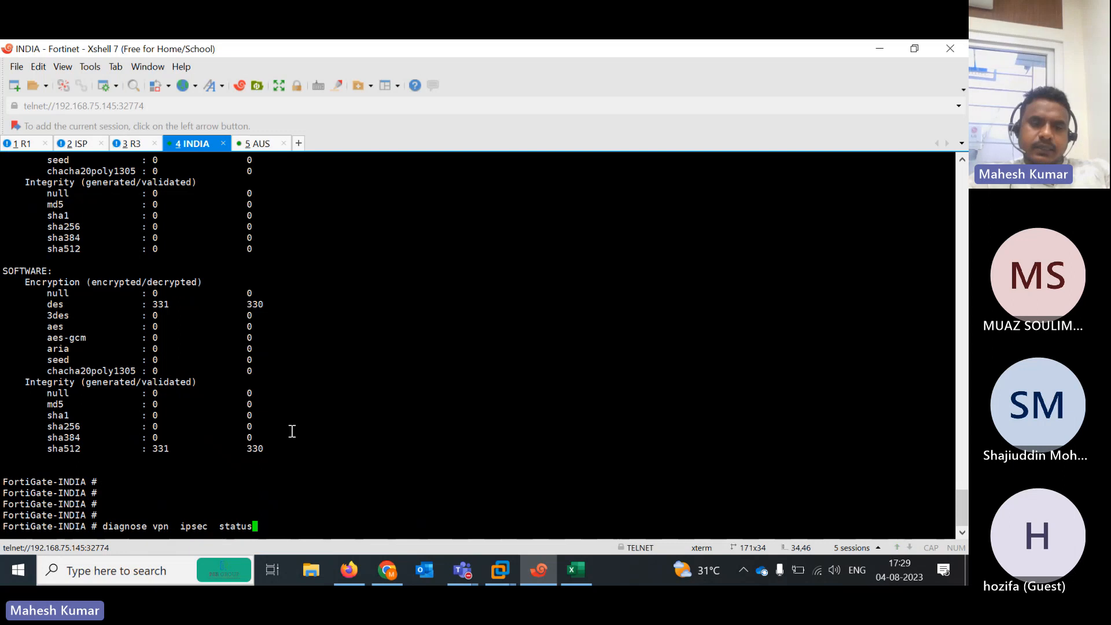
{"action": "key", "text": "Return"}
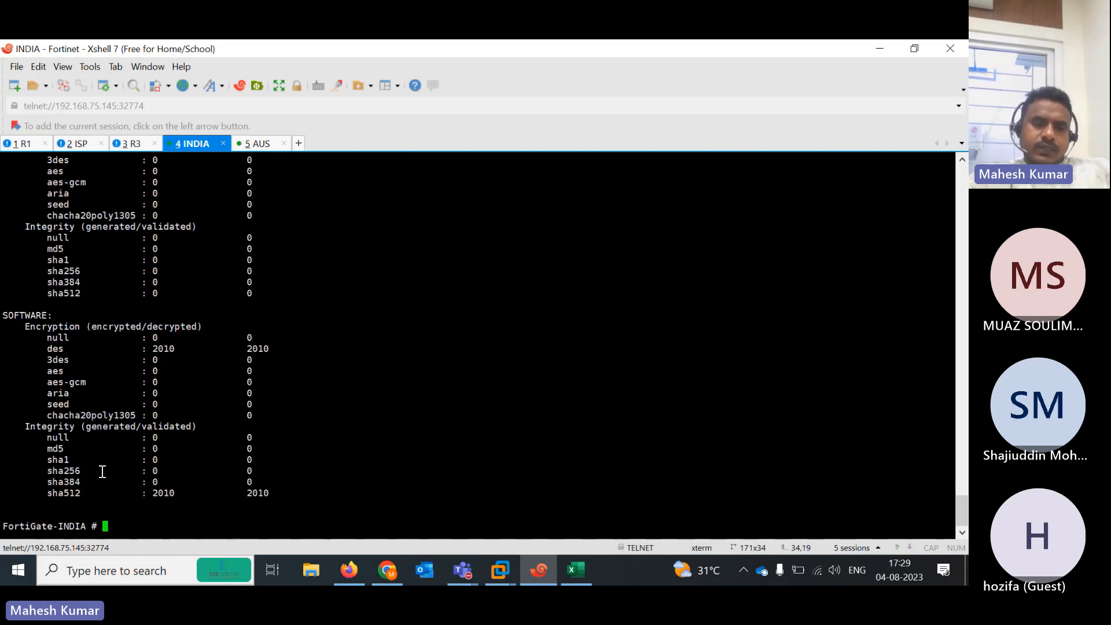
{"action": "left_click_drag", "start_coordinate": [48, 351], "coordinate": [278, 348]}
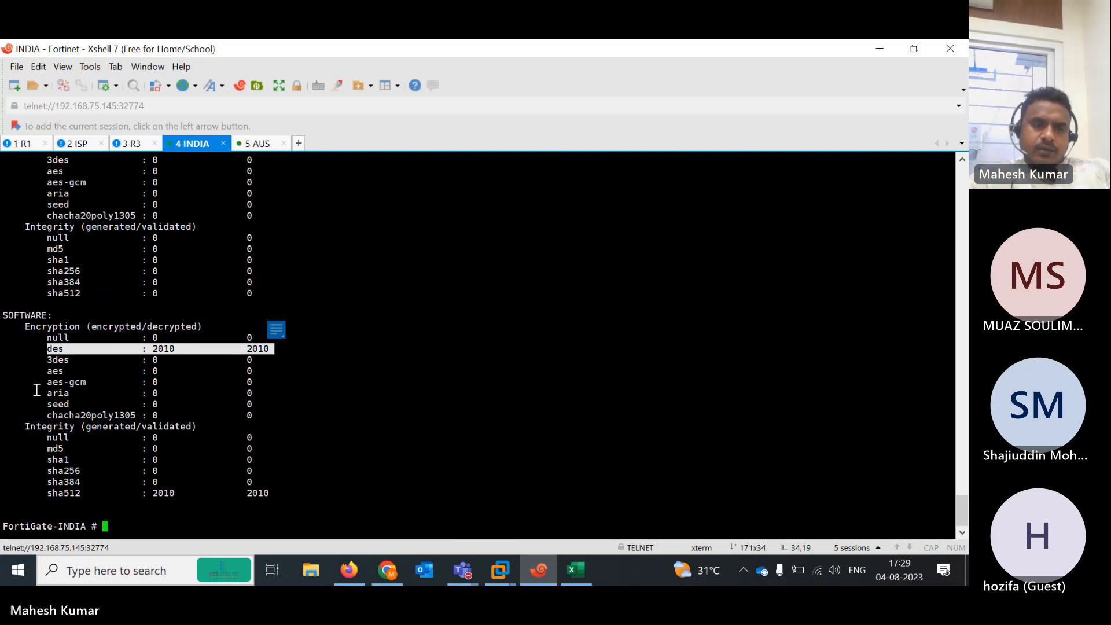
{"action": "left_click", "coordinate": [31, 442]}
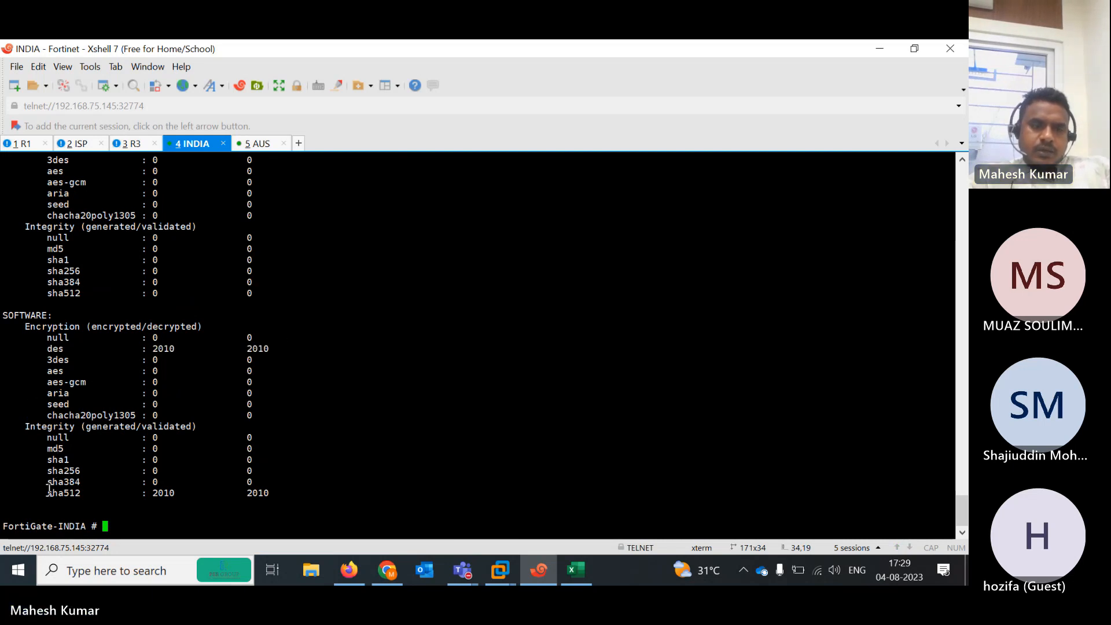
{"action": "left_click_drag", "start_coordinate": [49, 491], "coordinate": [290, 492]}
{"action": "mouse_move", "coordinate": [960, 508]}
{"action": "left_mouse_down"}
{"action": "mouse_move", "coordinate": [965, 479]}
{"action": "mouse_move", "coordinate": [967, 518]}
{"action": "left_mouse_up"}
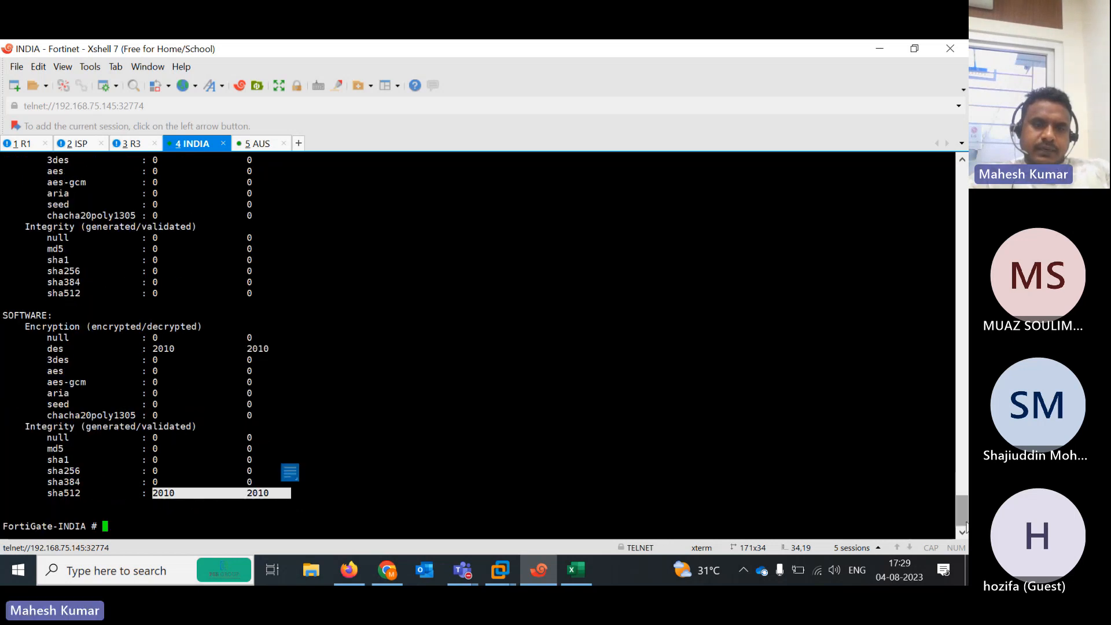
Repeat R1's 1000-packet ping and refresh the INDIA status, with counters now at 2164/2163
{"action": "left_click", "coordinate": [22, 145]}
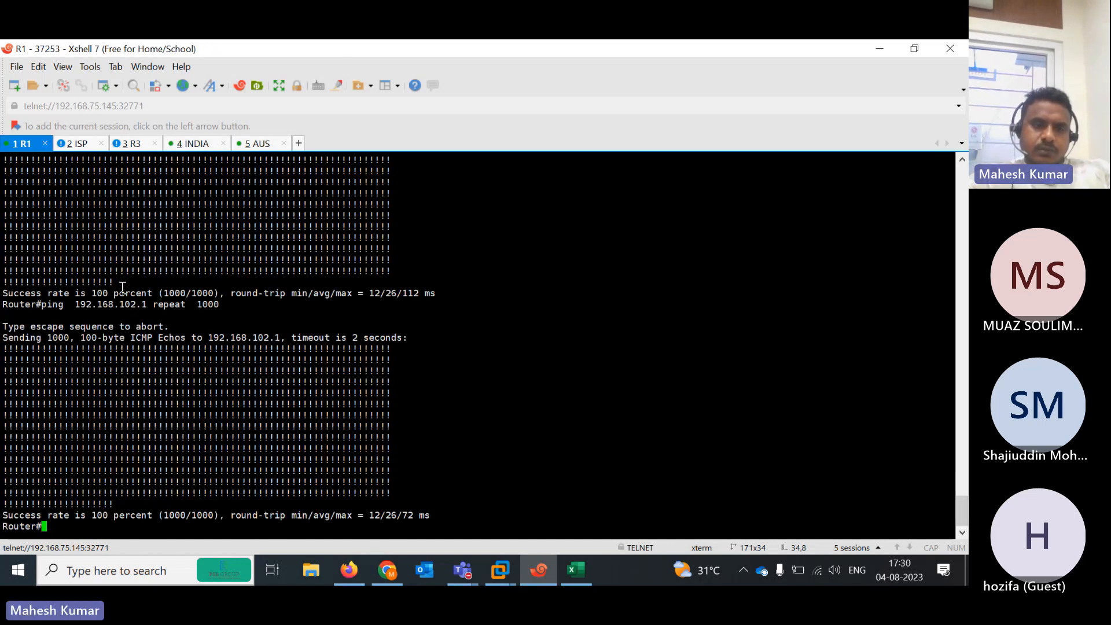
{"action": "key", "text": "Up"}
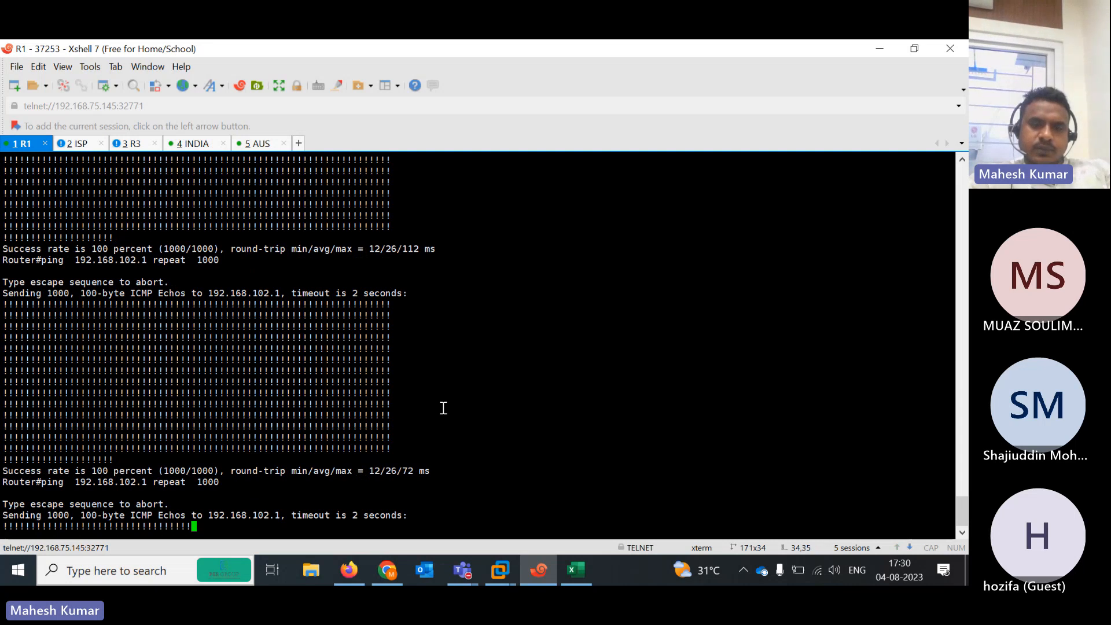
{"action": "left_click", "coordinate": [188, 146]}
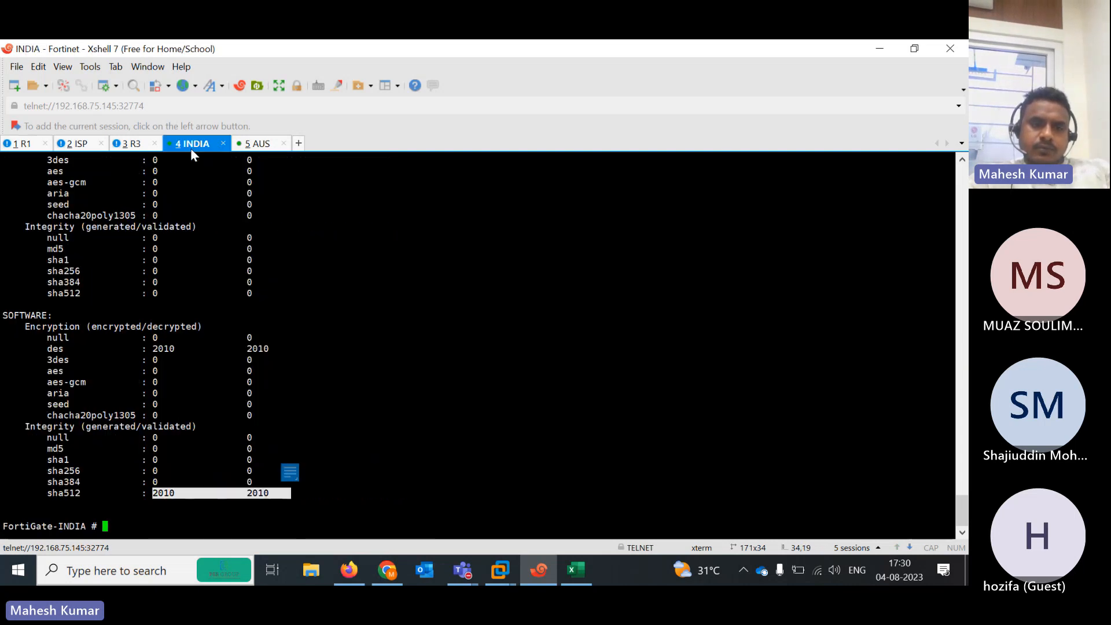
{"action": "key", "text": "Up"}
{"action": "key", "text": "Return"}
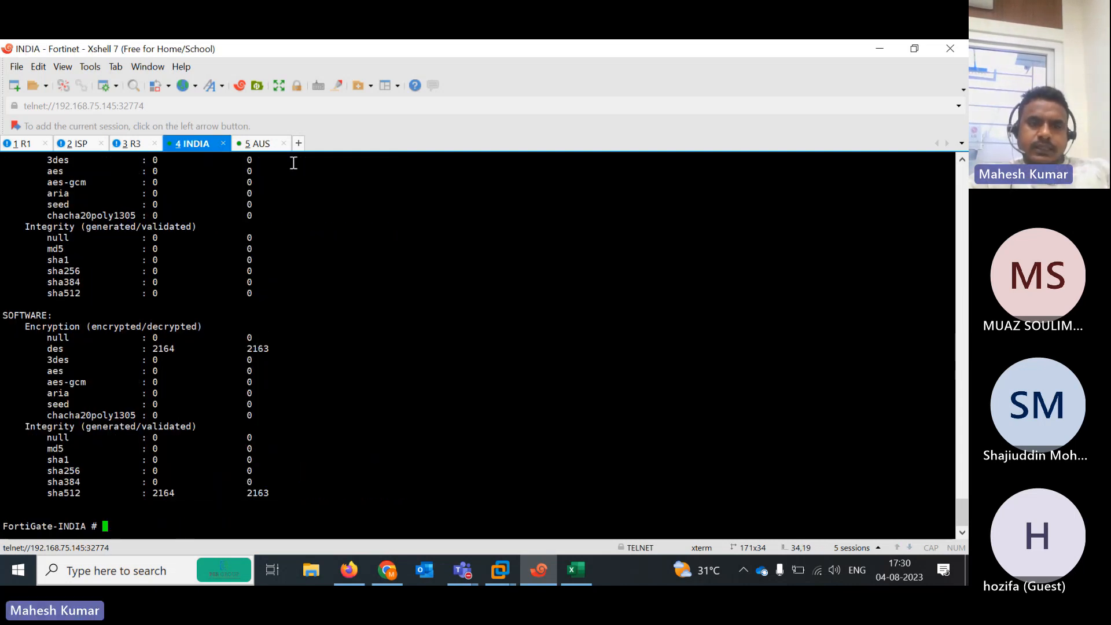
Run 'diagnose vpn ipsec status' on AUS and highlight the des and sha512 counters at 2502
{"action": "left_click", "coordinate": [254, 146]}
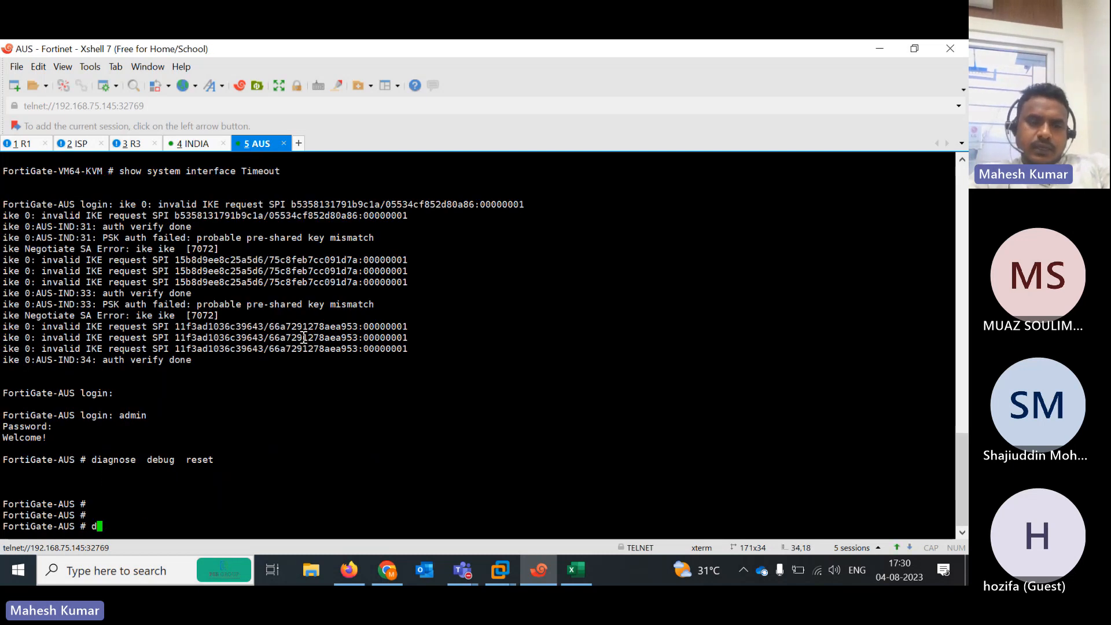
{"action": "type", "text": "diagnose debug"}
{"action": "key", "text": "BackSpace"}
{"action": "key", "text": "BackSpace"}
{"action": "key", "text": "BackSpace"}
{"action": "key", "text": "BackSpace"}
{"action": "key", "text": "BackSpace"}
{"action": "key", "text": "BackSpace"}
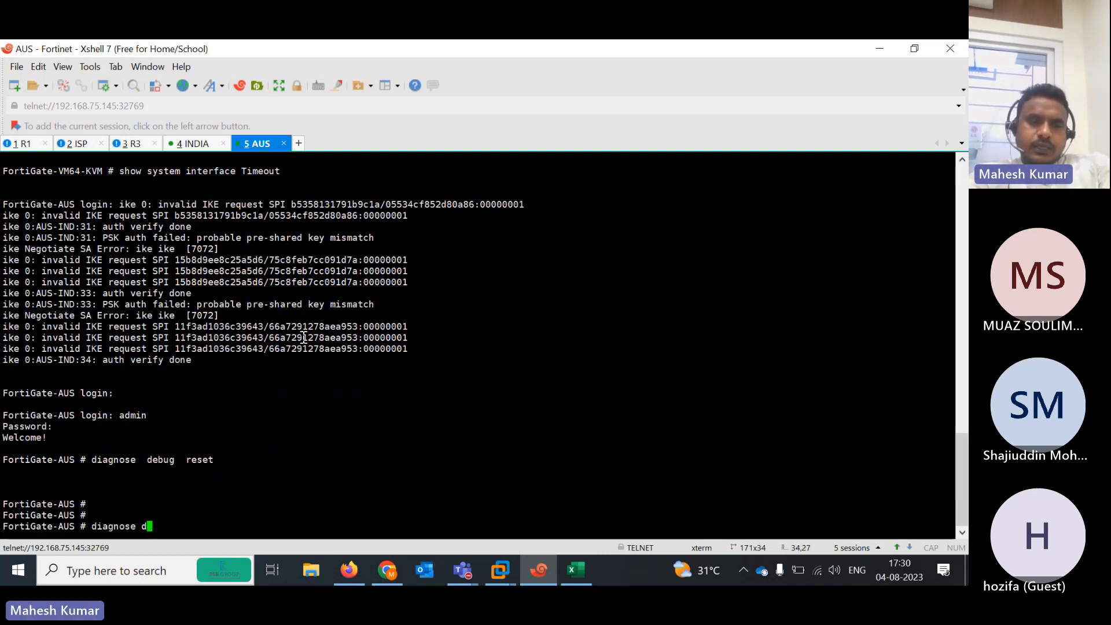
{"action": "type", "text": "ipv6"}
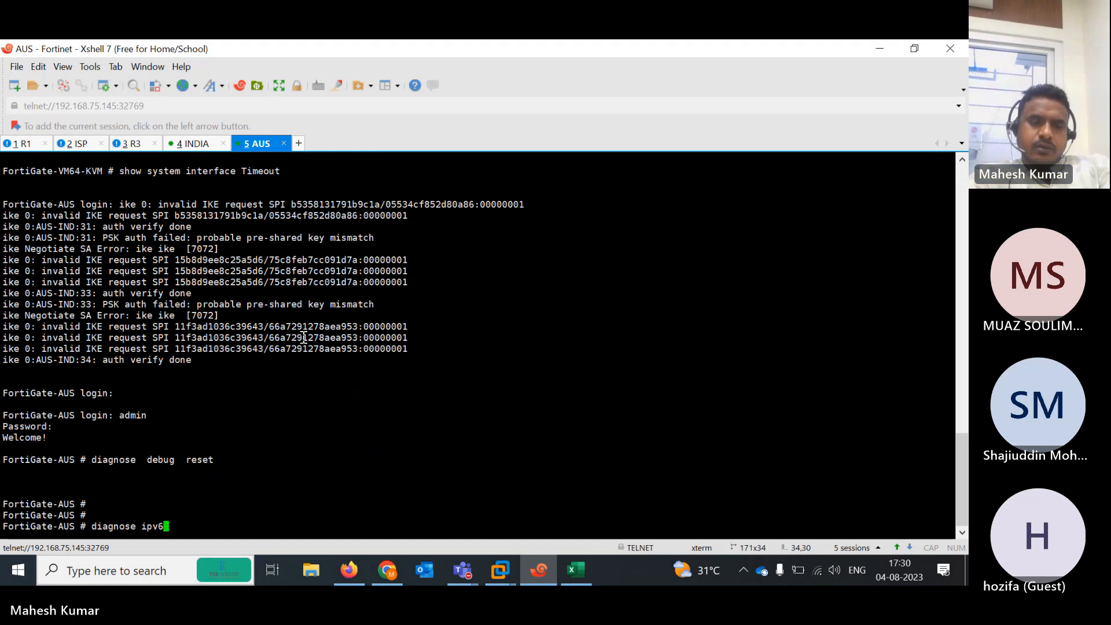
{"action": "key", "text": "BackSpace"}
{"action": "key", "text": "BackSpace"}
{"action": "key", "text": "BackSpace"}
{"action": "type", "text": "vpn ipsec status"}
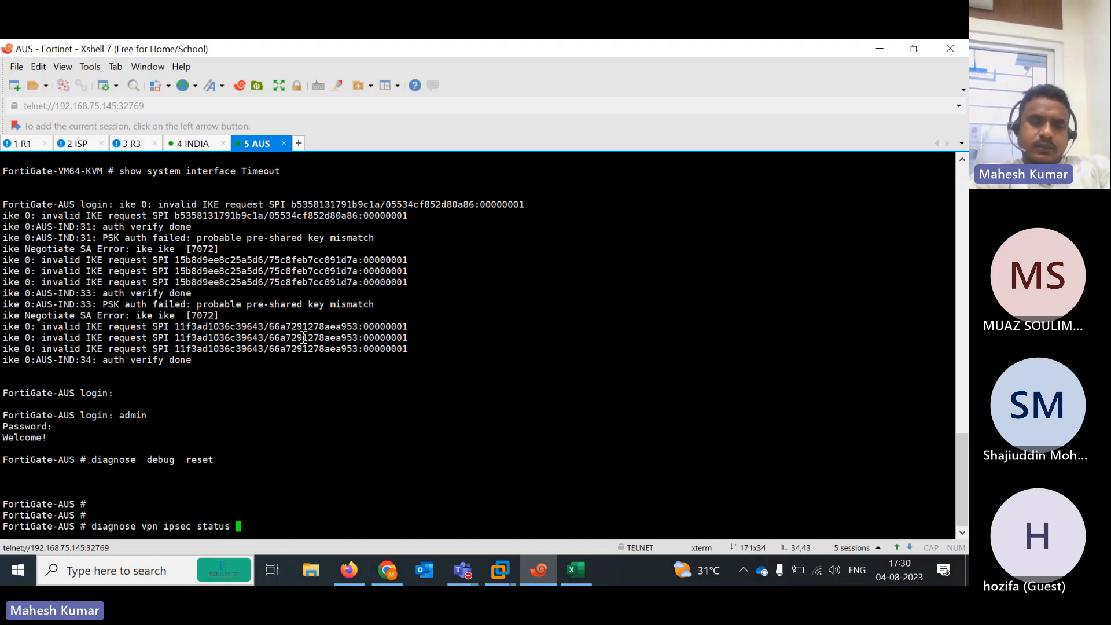
{"action": "key", "text": "Return"}
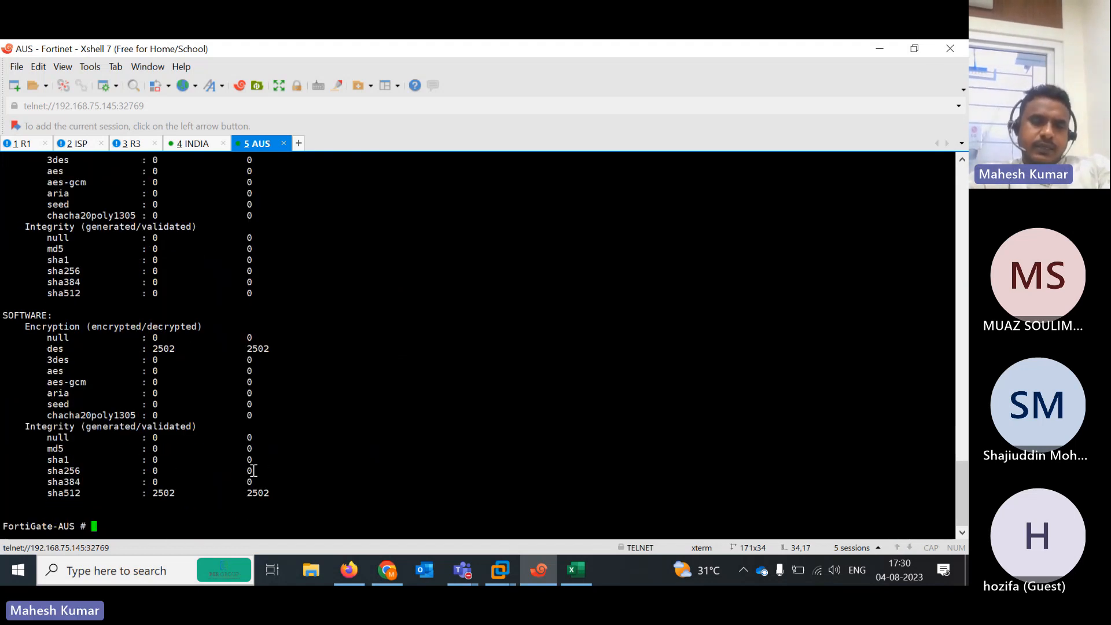
{"action": "left_click_drag", "start_coordinate": [230, 493], "coordinate": [303, 494]}
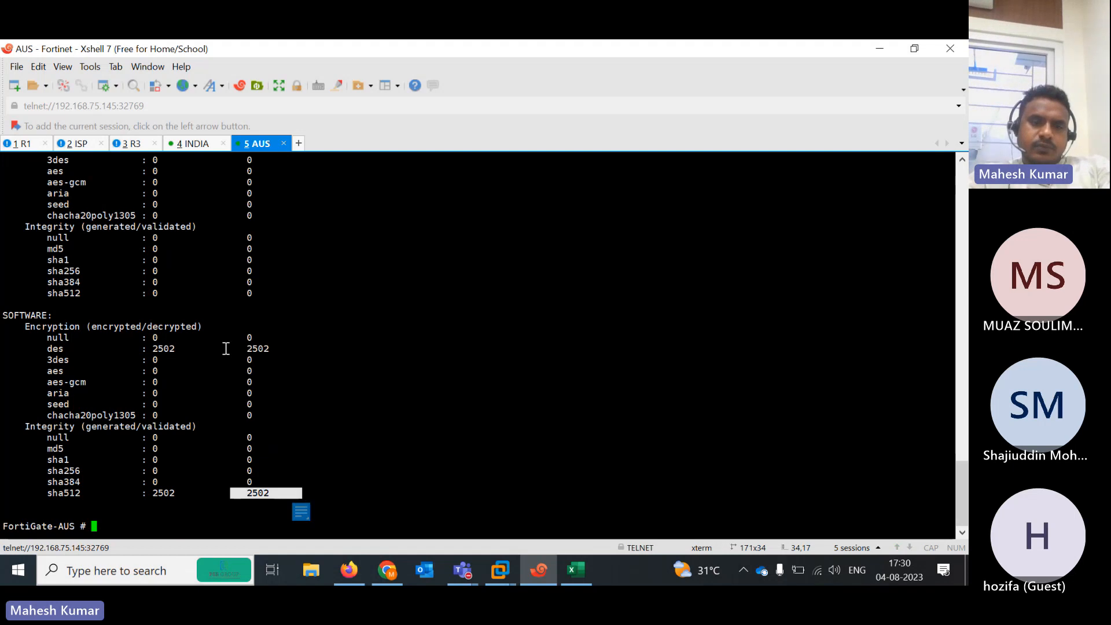
{"action": "left_click_drag", "start_coordinate": [225, 347], "coordinate": [302, 348]}
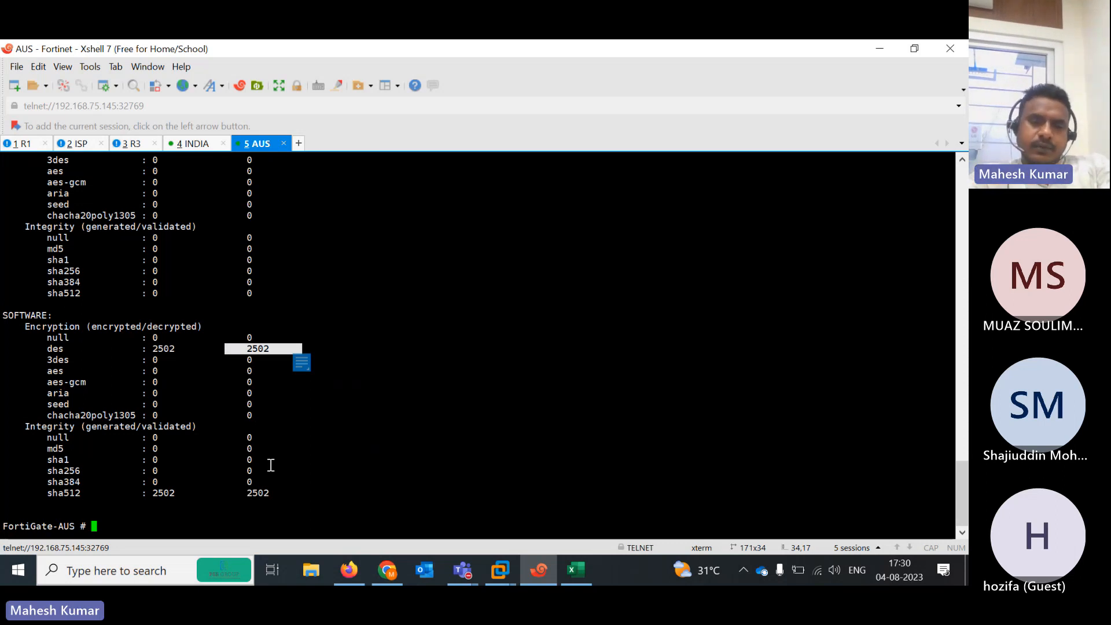
List the ipsec subcommands with '?' and run 'diagnose vpn ipsec driver' on AUS
{"action": "key", "text": "Up"}
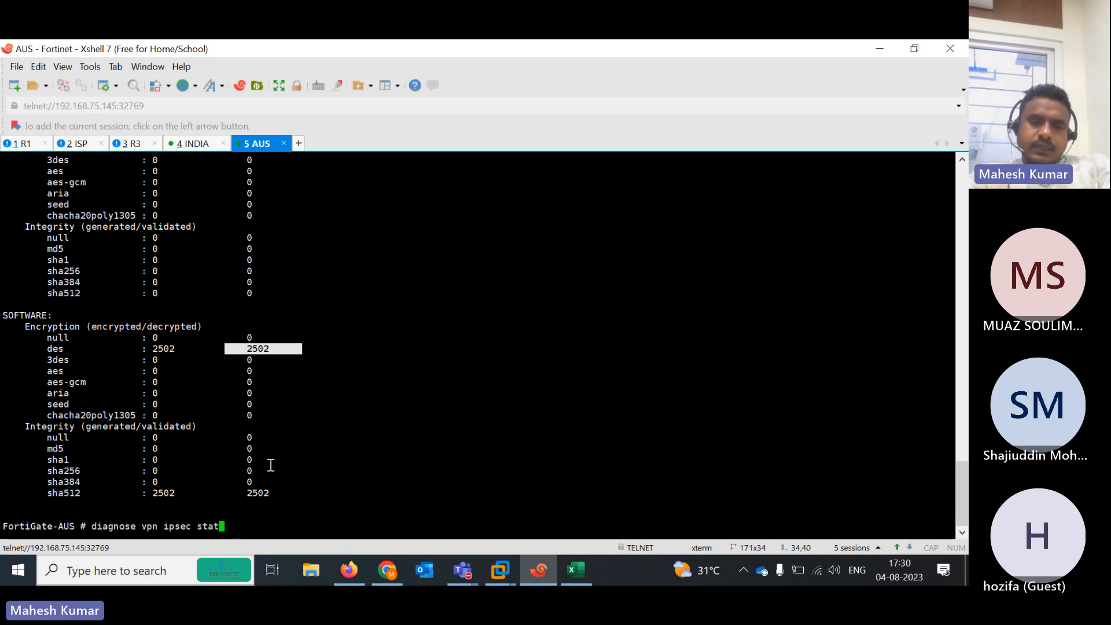
{"action": "key", "text": "BackSpace"}
{"action": "key", "text": "BackSpace"}
{"action": "key", "text": "BackSpace"}
{"action": "key", "text": "BackSpace"}
{"action": "key", "text": "question"}
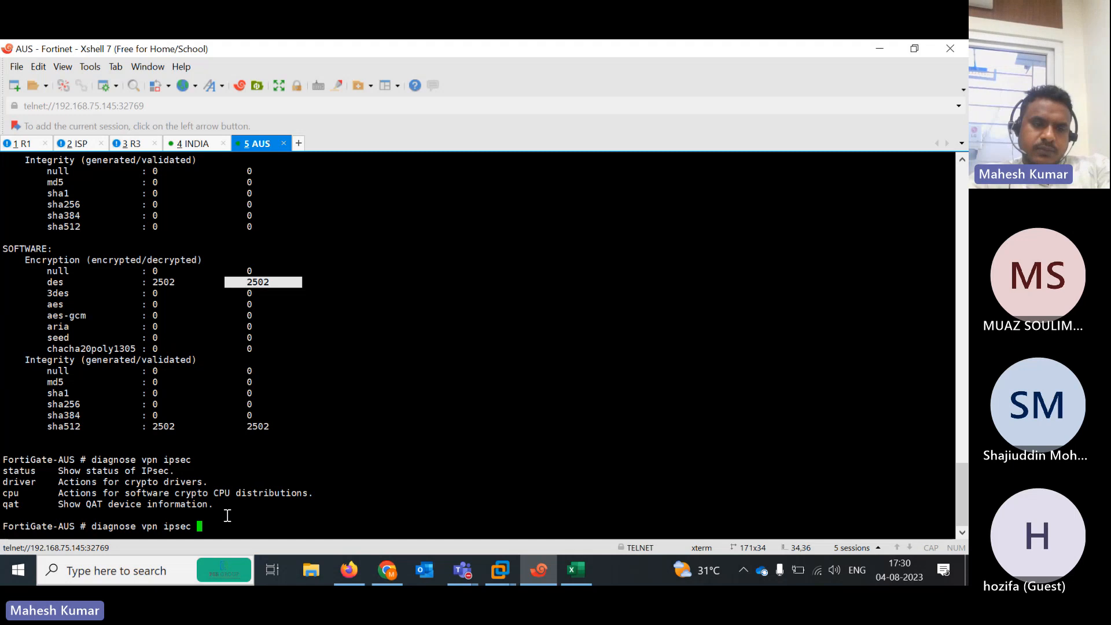
{"action": "type", "text": "driver"}
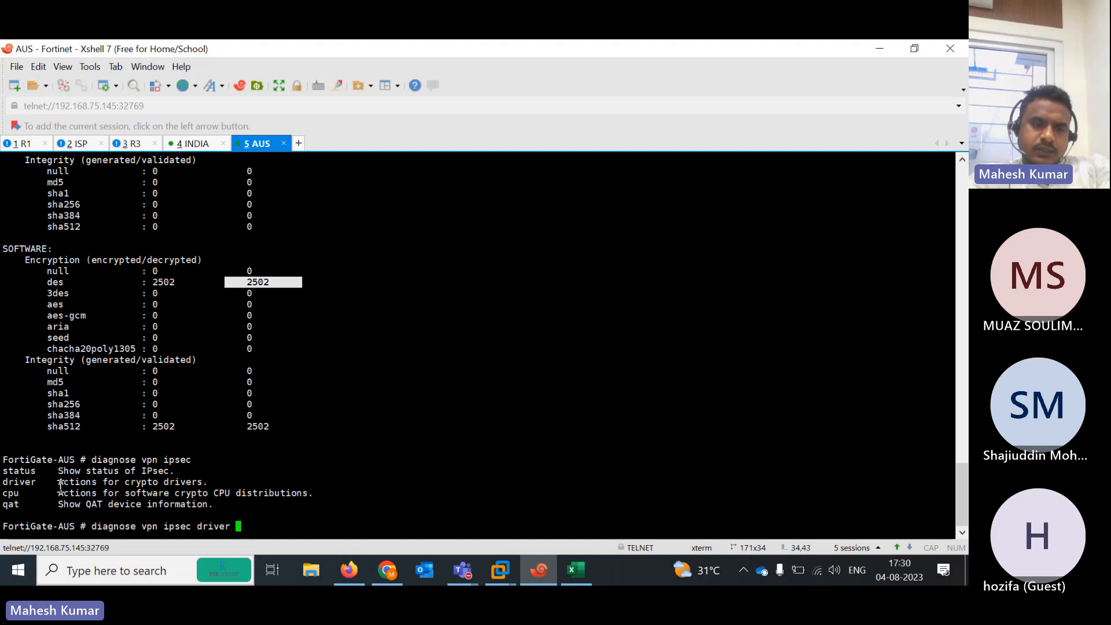
{"action": "key", "text": "Return"}
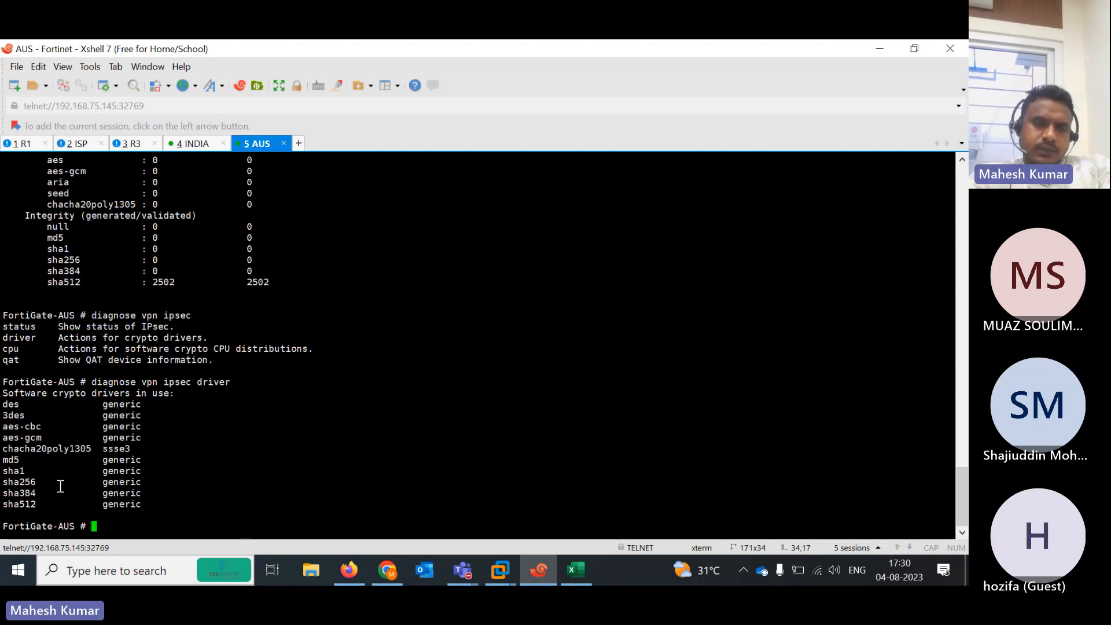
Try the 'diagnose internet-service' command on AUS, discard it, and clear the screen with empty prompts
{"action": "key", "text": "Up"}
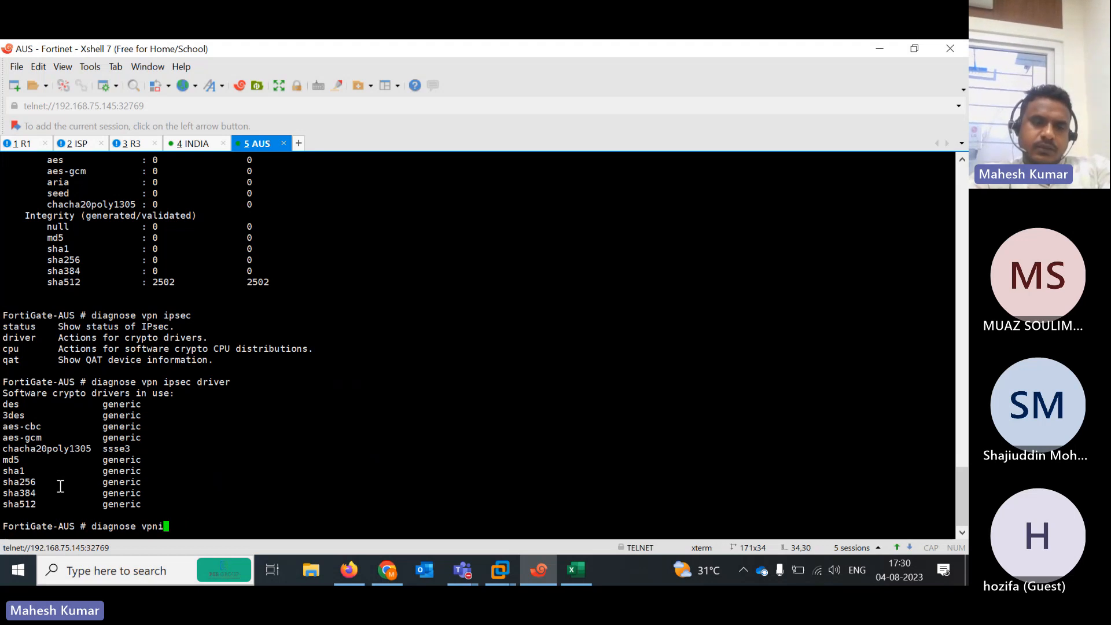
{"action": "key", "text": "BackSpace"}
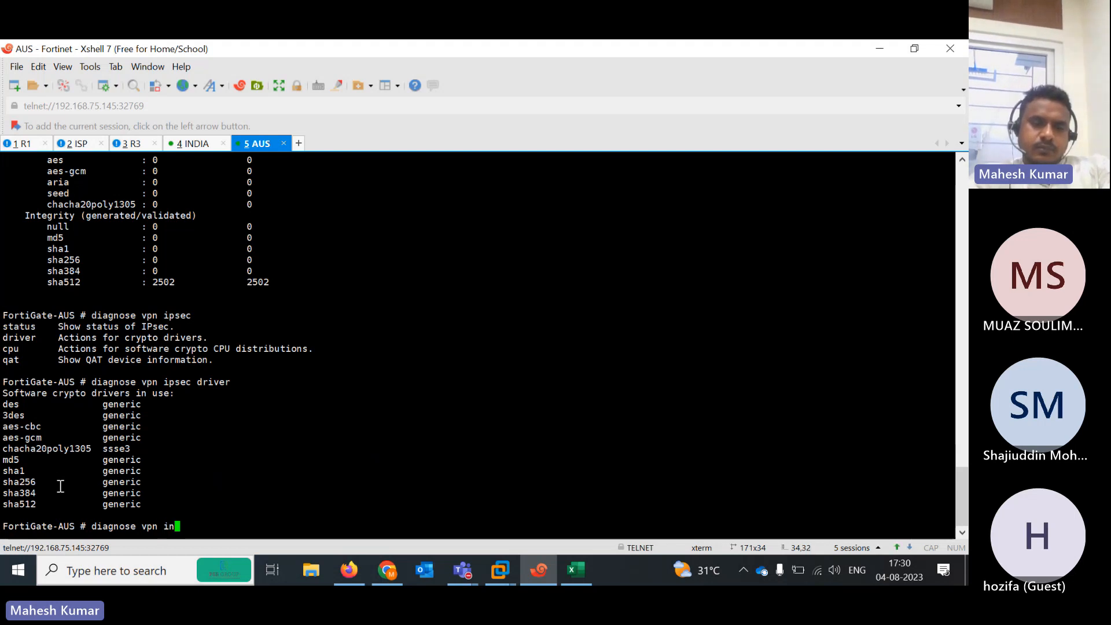
{"action": "key", "text": "BackSpace"}
{"action": "key", "text": "BackSpace"}
{"action": "key", "text": "BackSpace"}
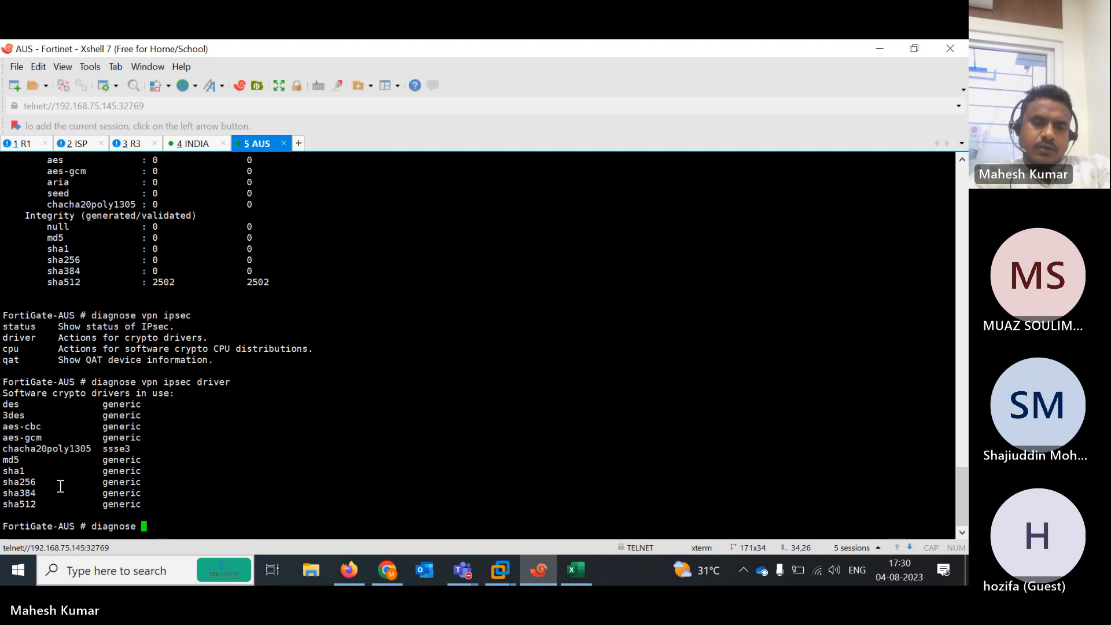
{"action": "type", "text": "in"}
{"action": "key", "text": "Tab"}
{"action": "key", "text": "Tab"}
{"action": "key", "text": "Tab"}
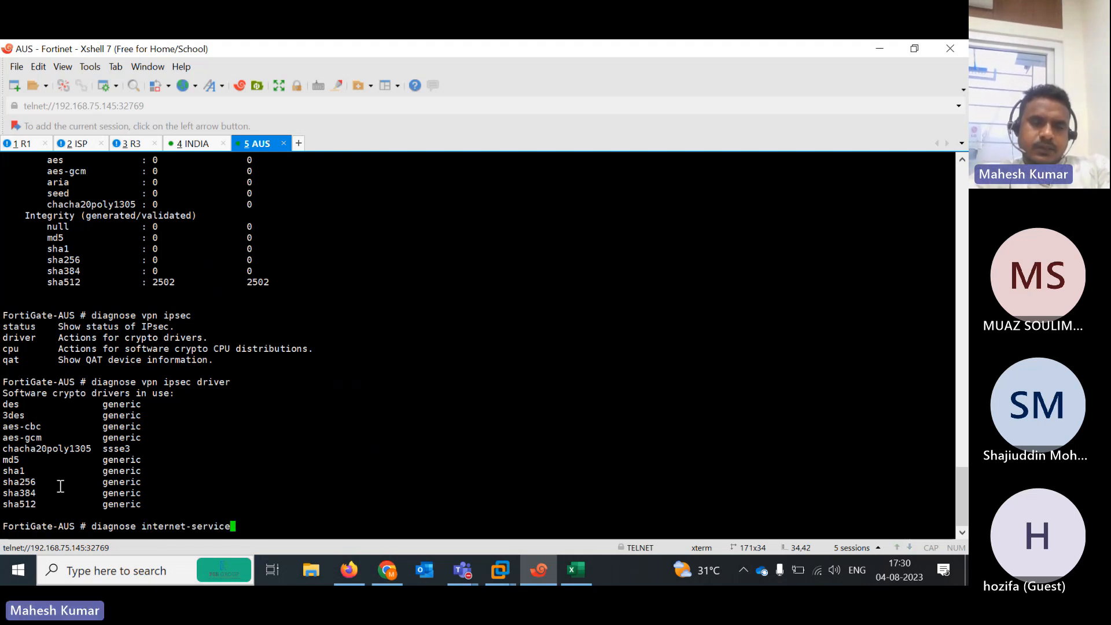
{"action": "key", "text": "BackSpace"}
{"action": "key", "text": "BackSpace"}
{"action": "key", "text": "BackSpace"}
{"action": "key", "text": "BackSpace"}
{"action": "key", "text": "BackSpace"}
{"action": "key", "text": "BackSpace"}
{"action": "key", "text": "BackSpace"}
{"action": "key", "text": "BackSpace"}
{"action": "key", "text": "BackSpace"}
{"action": "key", "text": "BackSpace"}
{"action": "key", "text": "BackSpace"}
{"action": "key", "text": "BackSpace"}
{"action": "key", "text": "BackSpace"}
{"action": "key", "text": "BackSpace"}
{"action": "key", "text": "BackSpace"}
{"action": "key", "text": "BackSpace"}
{"action": "key", "text": "BackSpace"}
{"action": "key", "text": "BackSpace"}
{"action": "key", "text": "BackSpace"}
{"action": "key", "text": "BackSpace"}
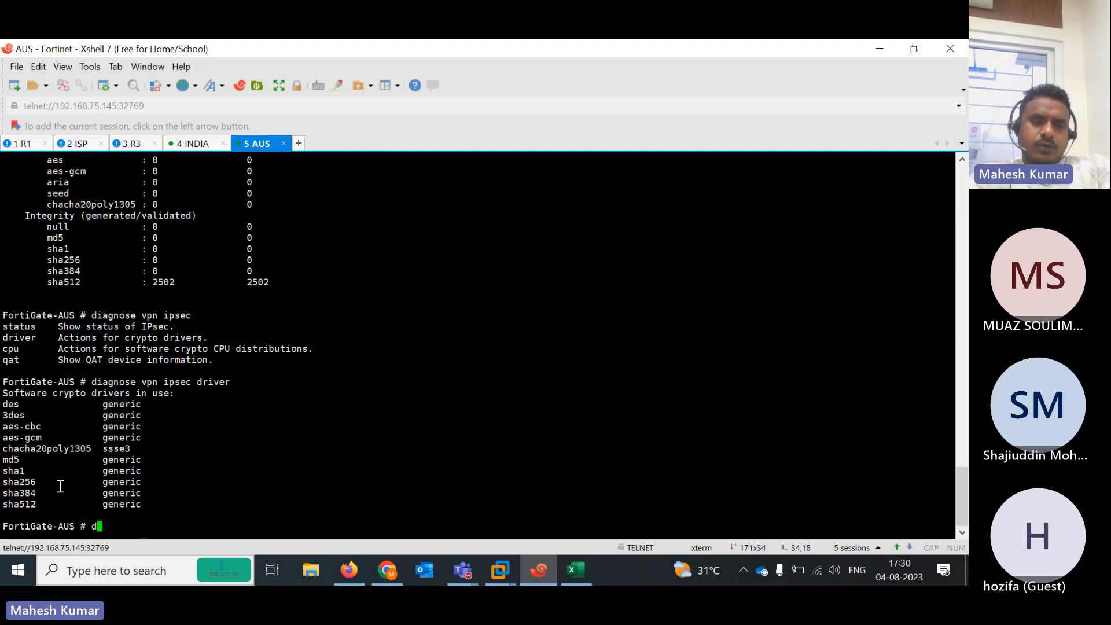
{"action": "key", "text": "Return"}
{"action": "key", "text": "Return"}
{"action": "key", "text": "Return"}
{"action": "key", "text": "Return"}
{"action": "key", "text": "Return"}
{"action": "key", "text": "Return"}
{"action": "key", "text": "Return"}
{"action": "key", "text": "Return"}
{"action": "key", "text": "Return"}
{"action": "key", "text": "Return"}
{"action": "key", "text": "Return"}
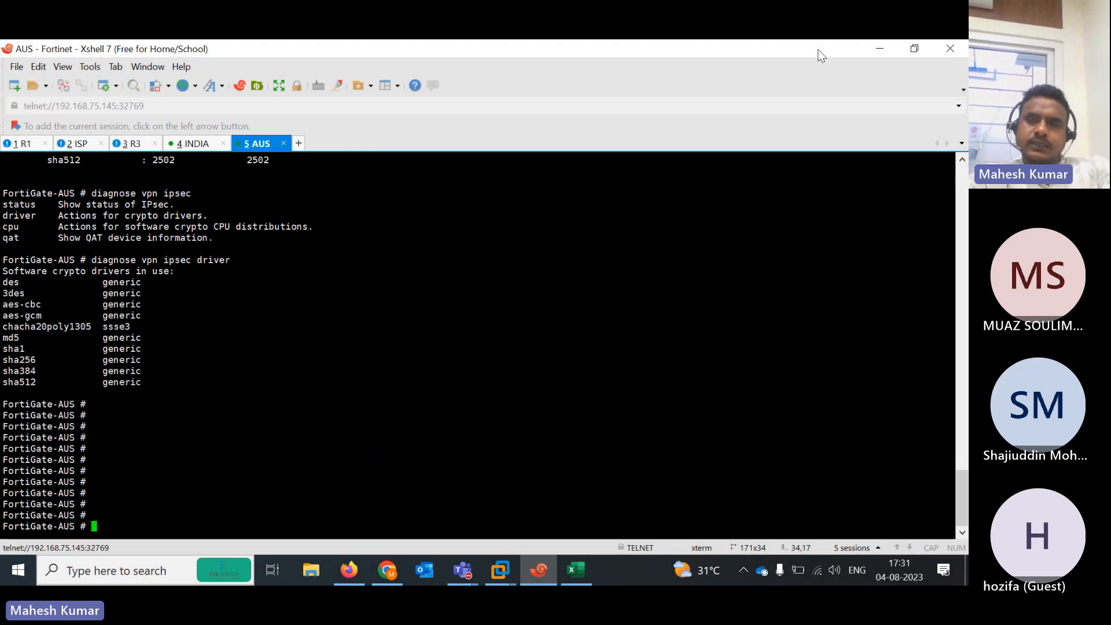
Minimize Xshell, bring the Teams meeting forward, and look through its Record and transcribe options
{"action": "left_click", "coordinate": [23, 144]}
{"action": "left_click", "coordinate": [880, 49]}
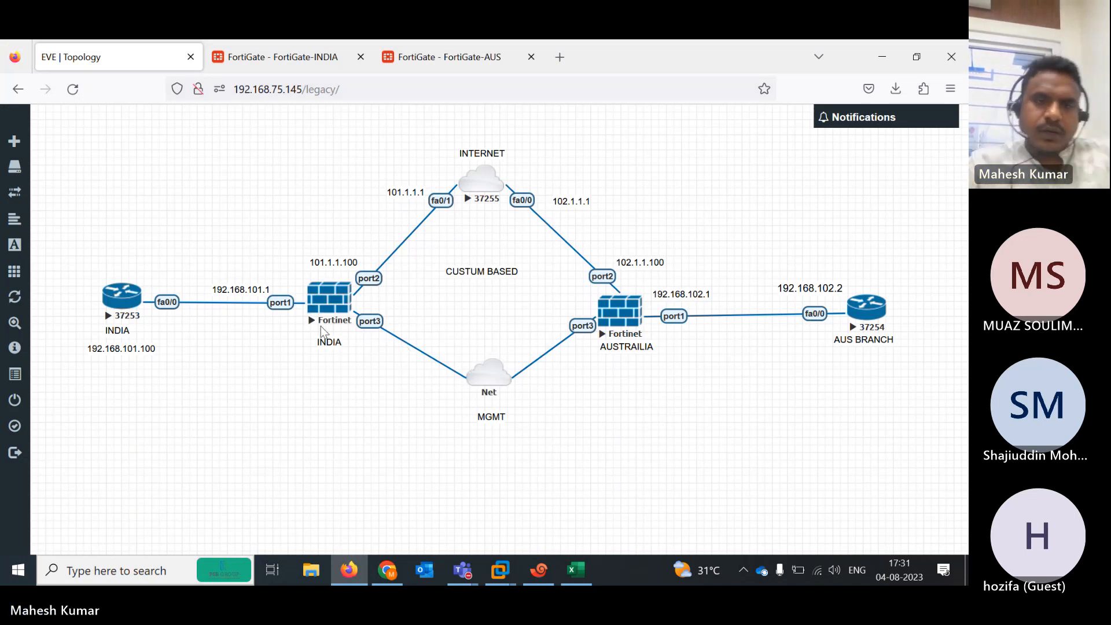
{"action": "mouse_move", "coordinate": [467, 570]}
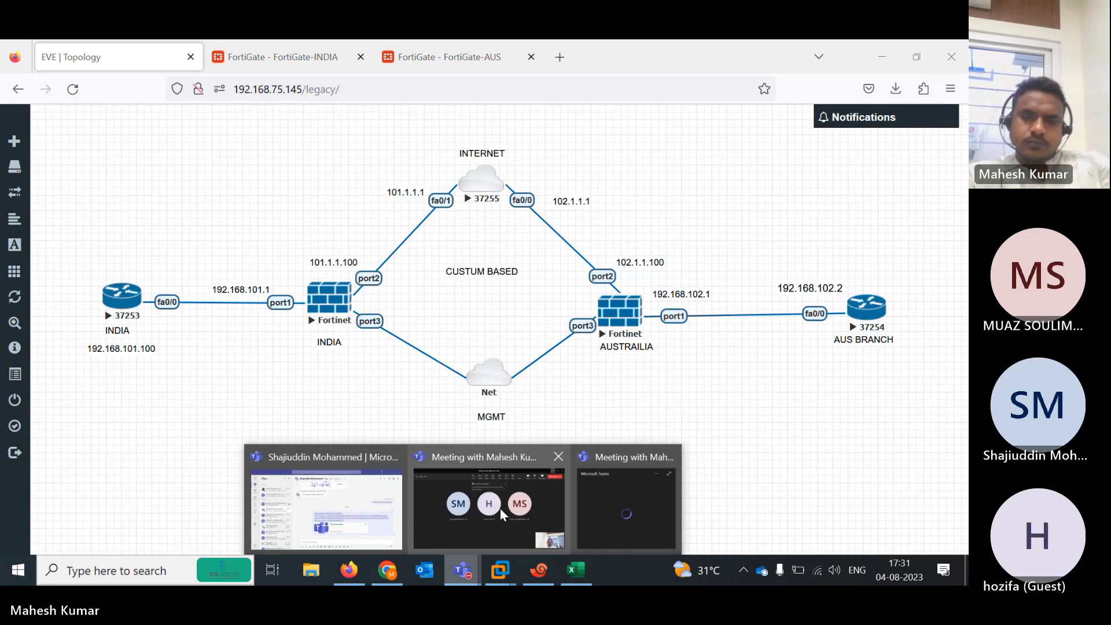
{"action": "left_click", "coordinate": [499, 509]}
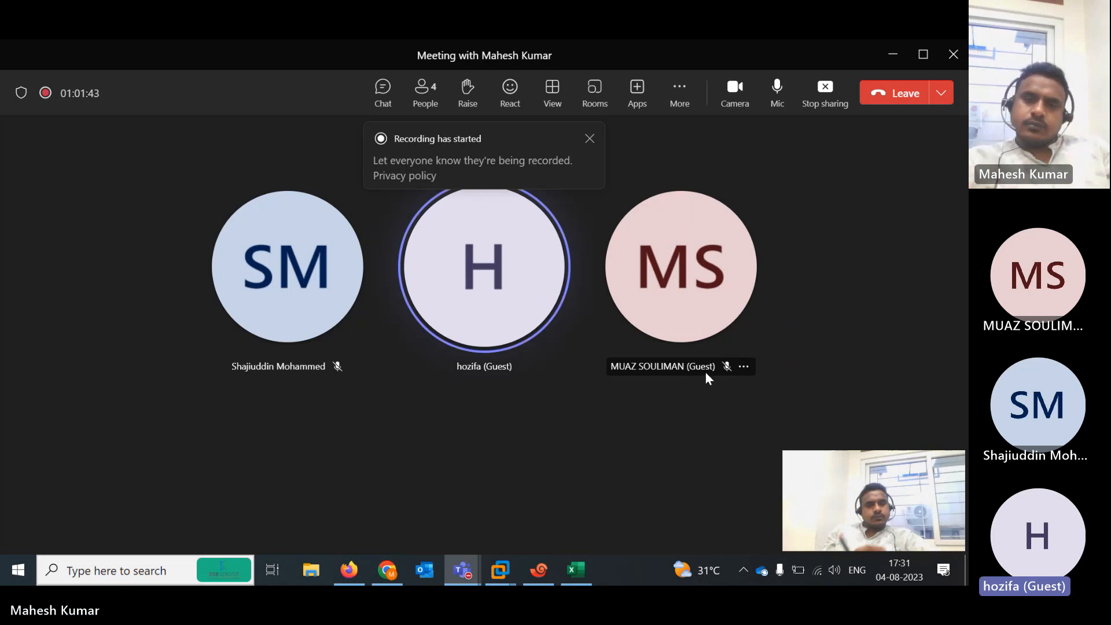
{"action": "left_click", "coordinate": [680, 96]}
{"action": "mouse_move", "coordinate": [707, 138]}
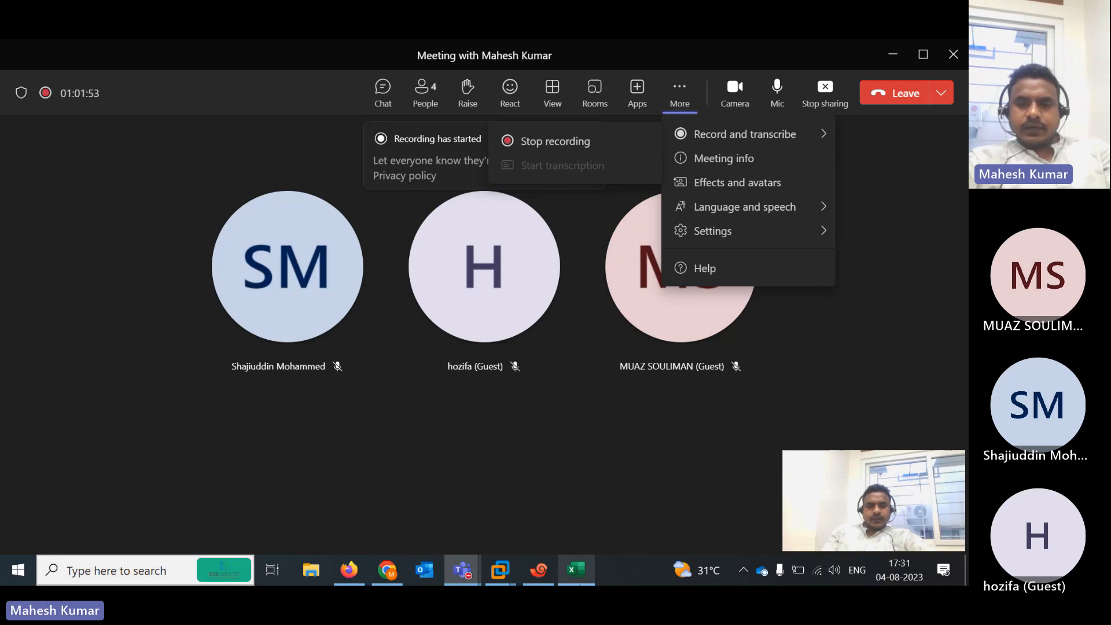
{"action": "left_click", "coordinate": [581, 583]}
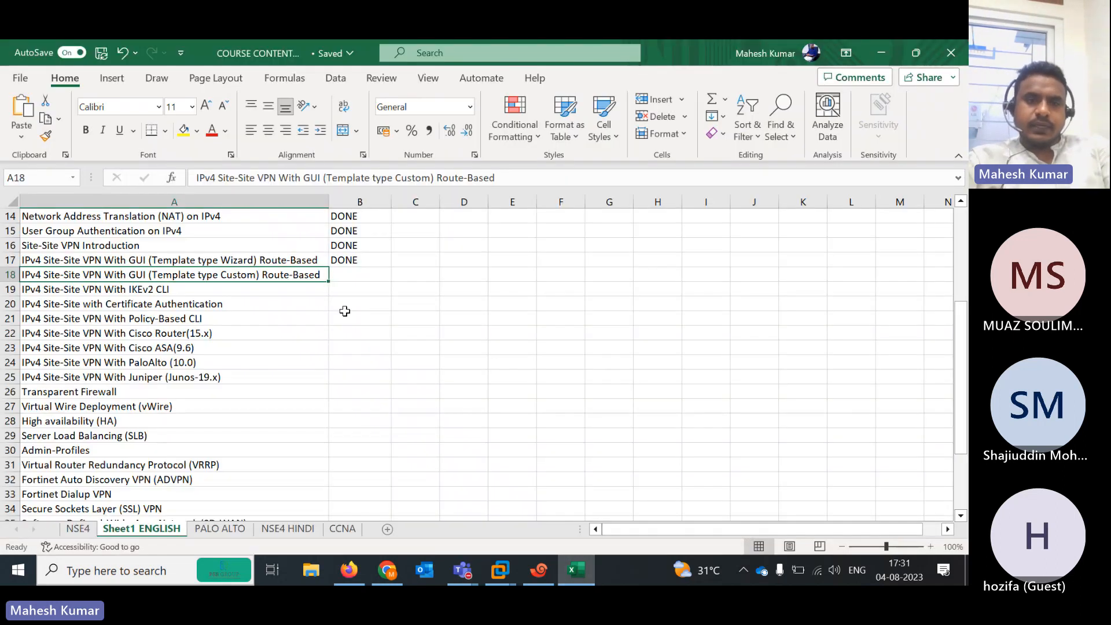
Enter DONE for row 18 in Excel, then bring the EVE lab topology forward in Firefox
{"action": "type", "text": "DONE"}
{"action": "key", "text": "Left"}
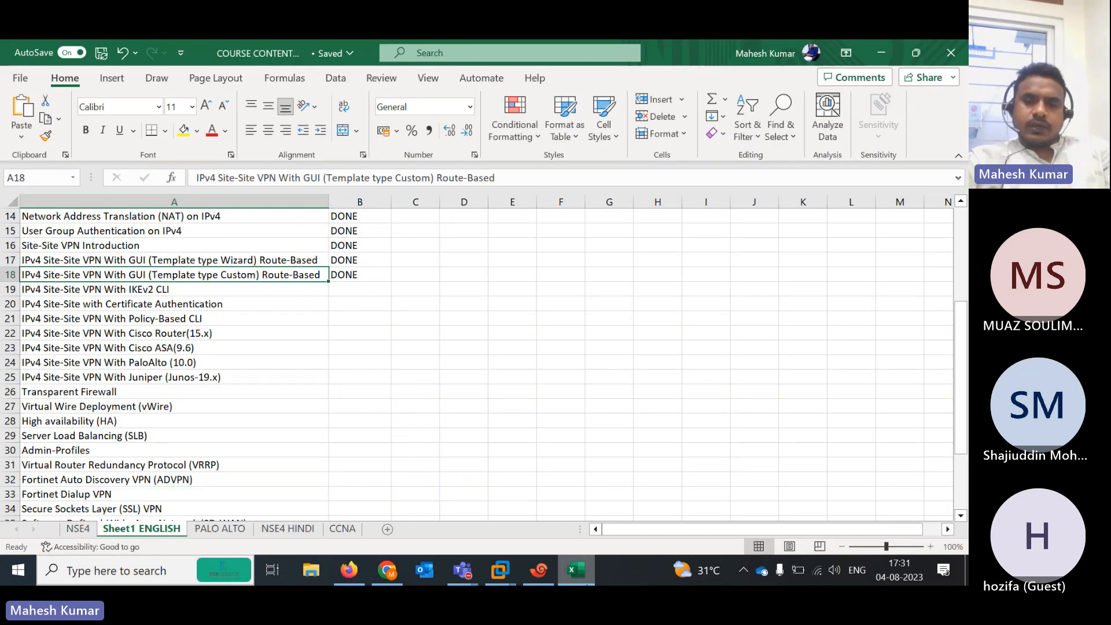
{"action": "left_click", "coordinate": [581, 572]}
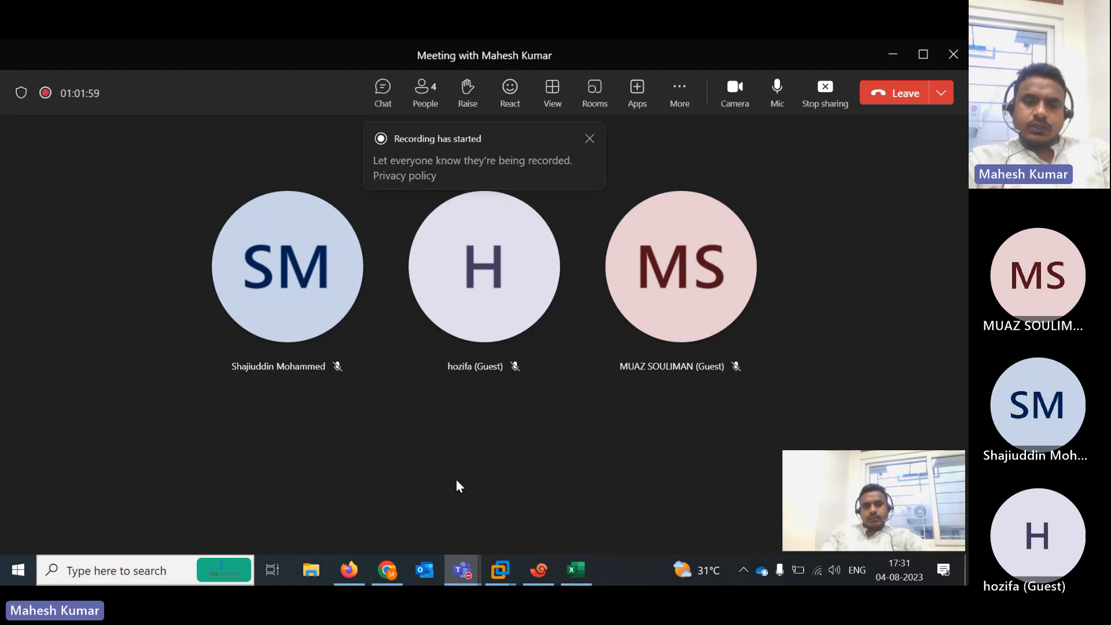
{"action": "left_click", "coordinate": [387, 571]}
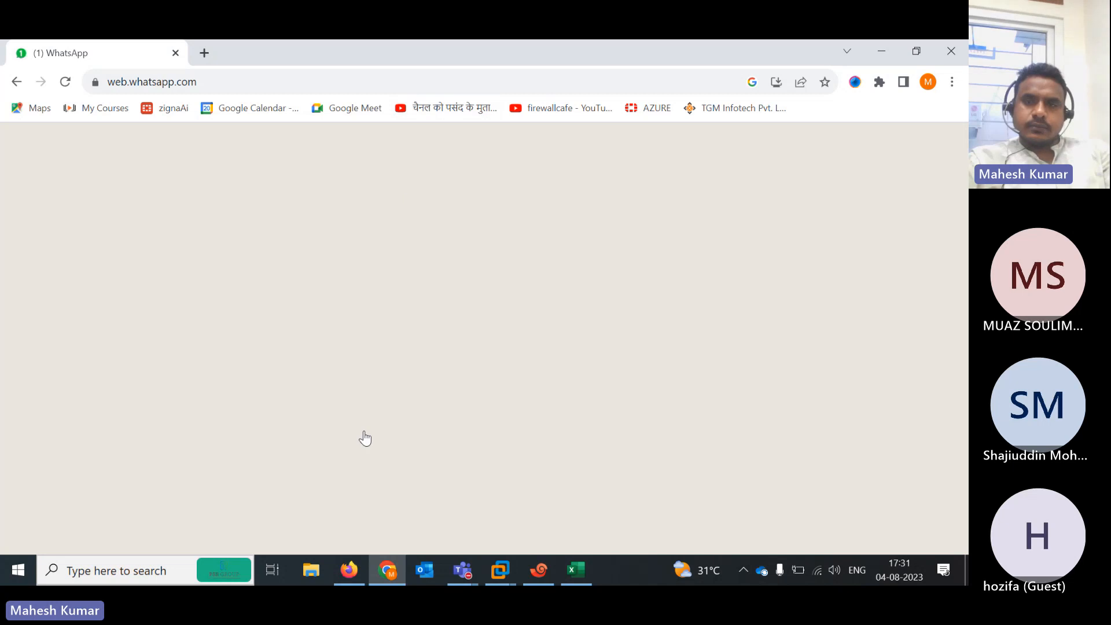
{"action": "left_click", "coordinate": [890, 49]}
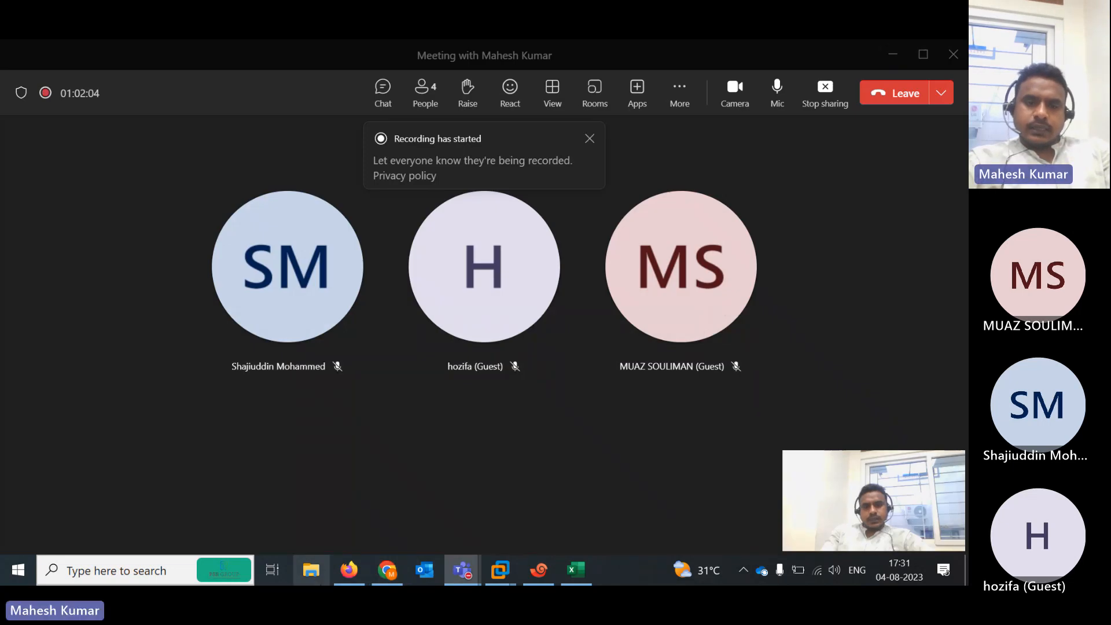
{"action": "left_click", "coordinate": [347, 573]}
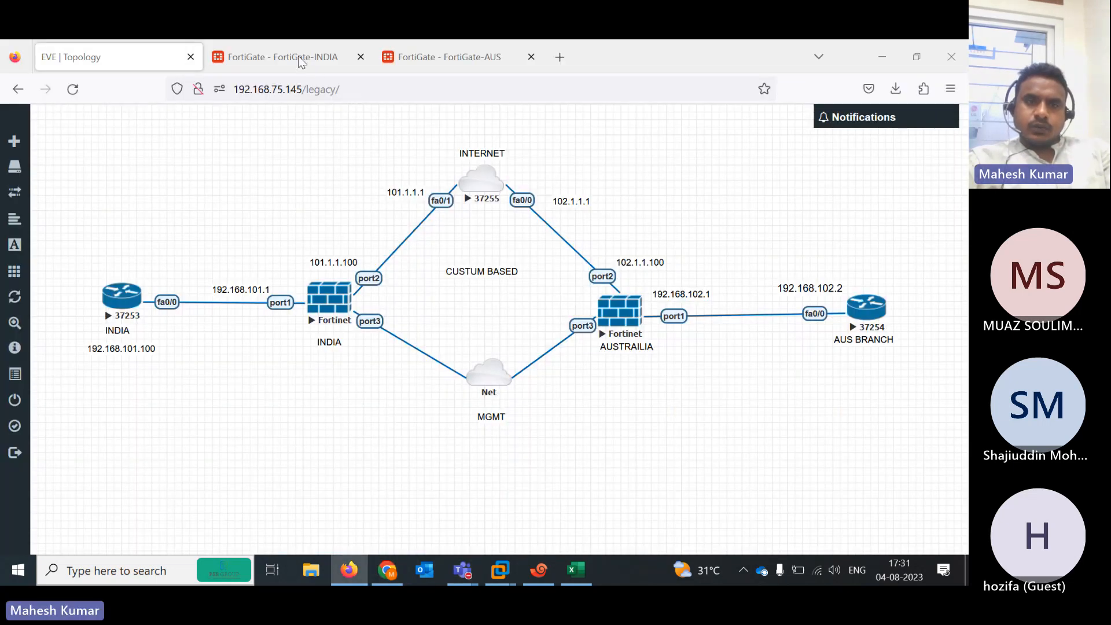
Extend the FortiGate-INDIA admin session and open the IND-AUS IPsec tunnel for editing
{"action": "left_click", "coordinate": [321, 60]}
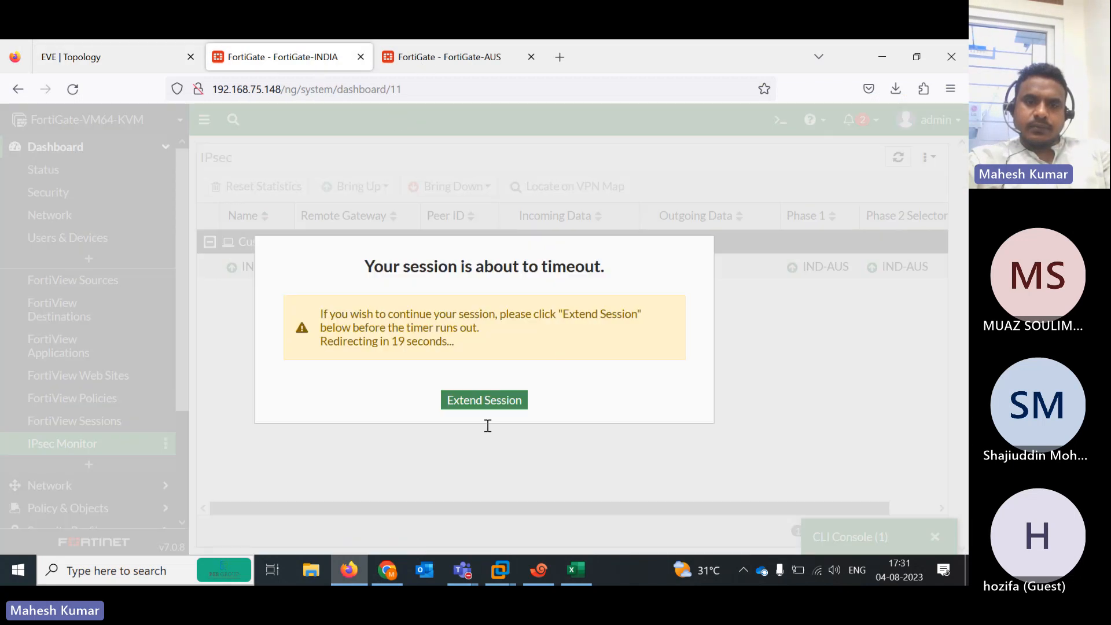
{"action": "left_click", "coordinate": [468, 403]}
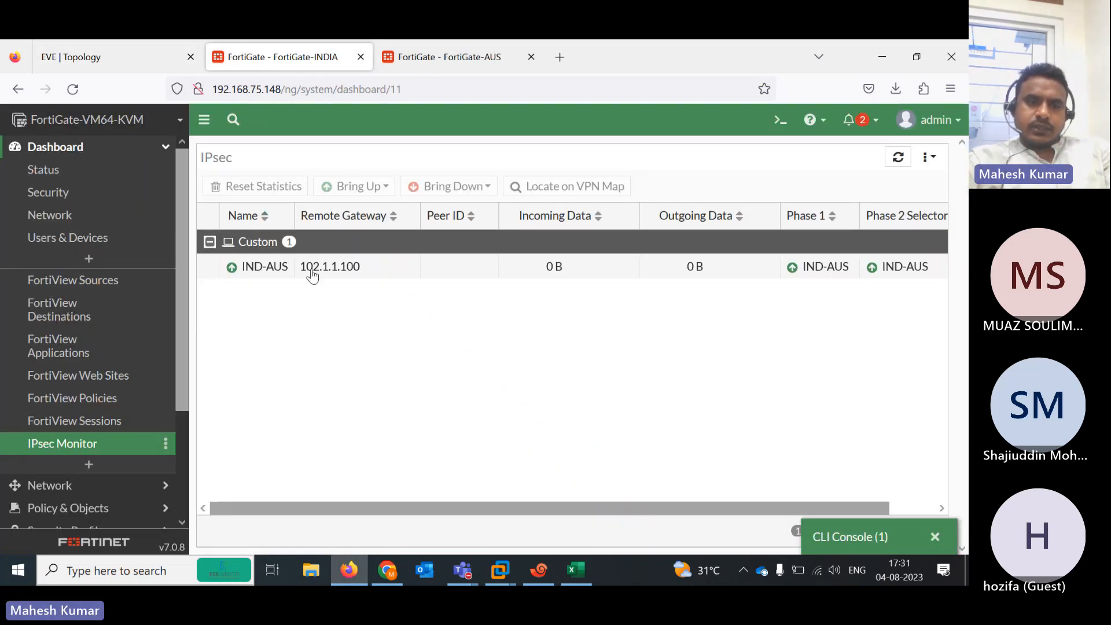
{"action": "scroll", "coordinate": [79, 457], "scroll_direction": "down", "scroll_amount": 5}
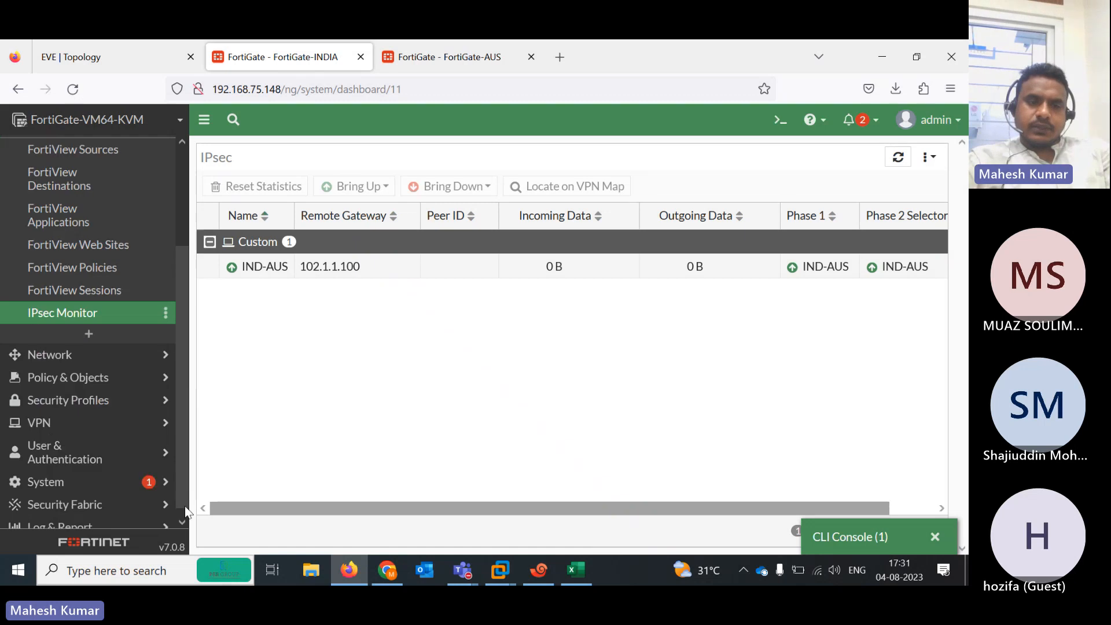
{"action": "left_click", "coordinate": [52, 419]}
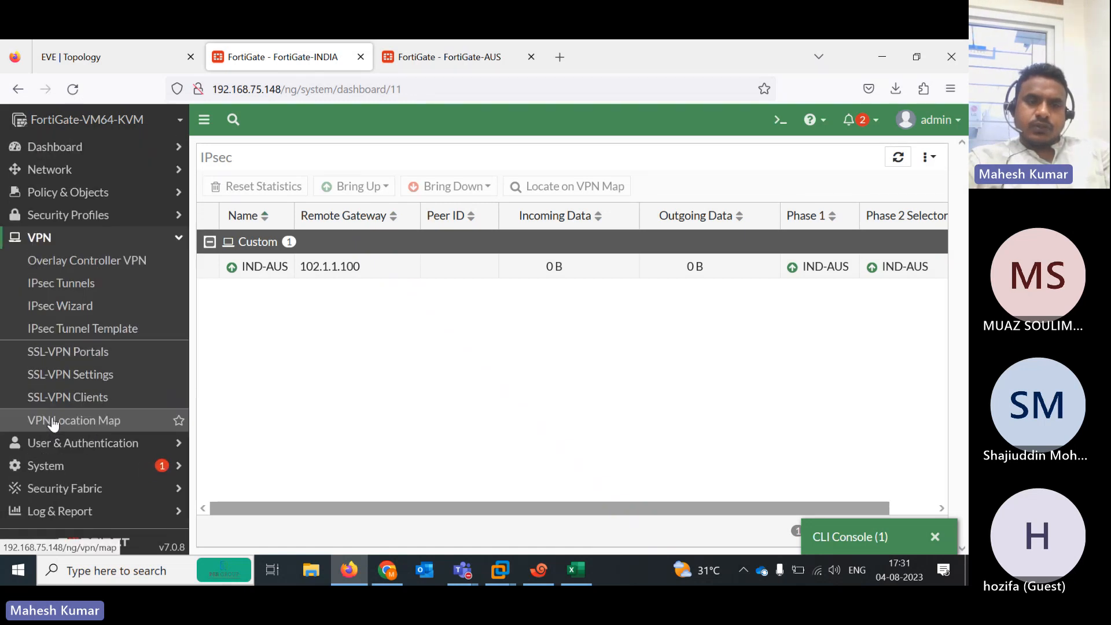
{"action": "left_click", "coordinate": [60, 289]}
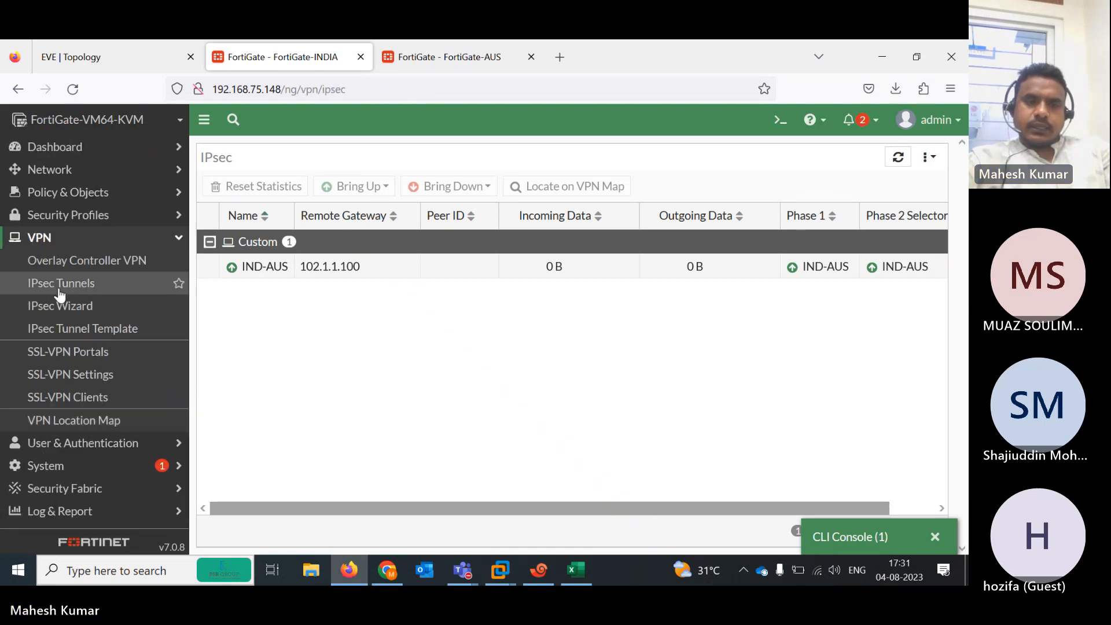
{"action": "double_click", "coordinate": [349, 237]}
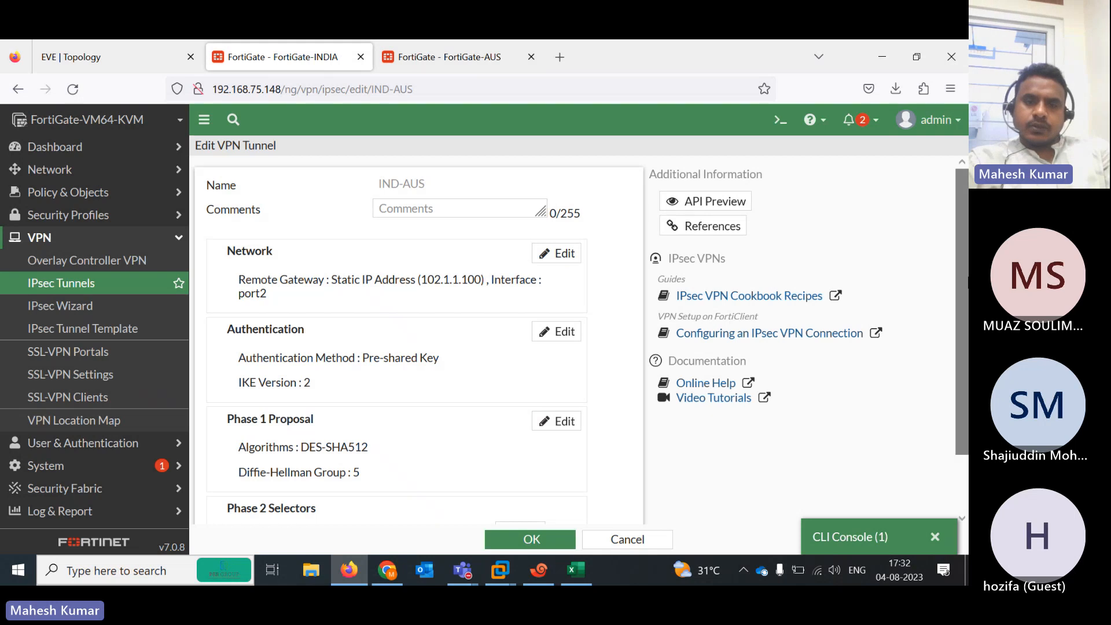
Switch the IND-AUS tunnel authentication to IKE version 1, Main mode
{"action": "scroll", "coordinate": [753, 405], "scroll_direction": "down", "scroll_amount": 2}
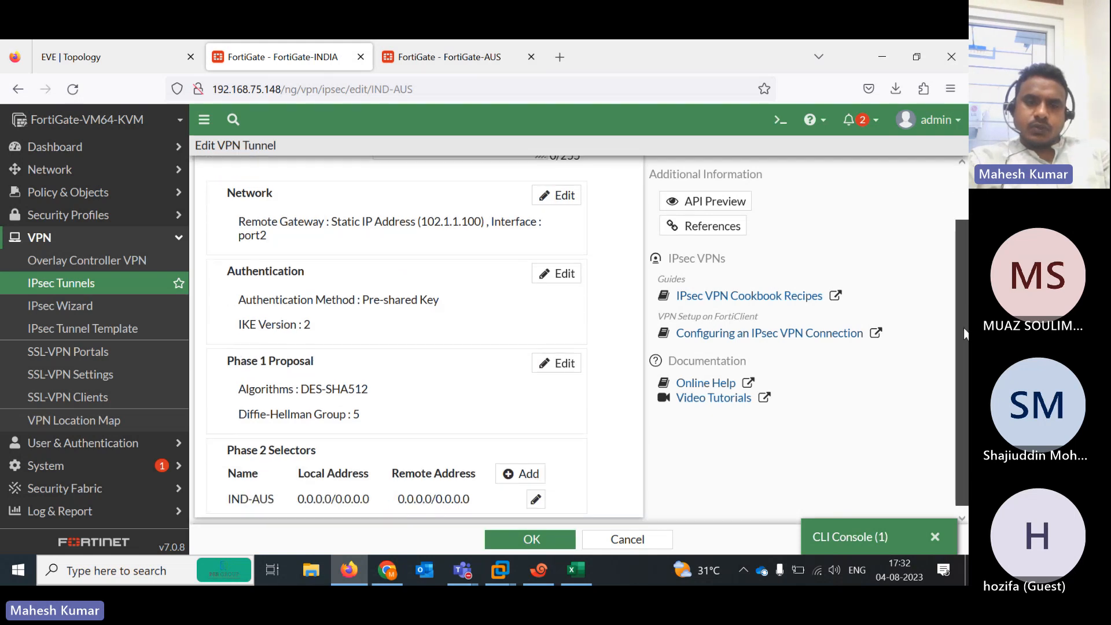
{"action": "left_click", "coordinate": [560, 269]}
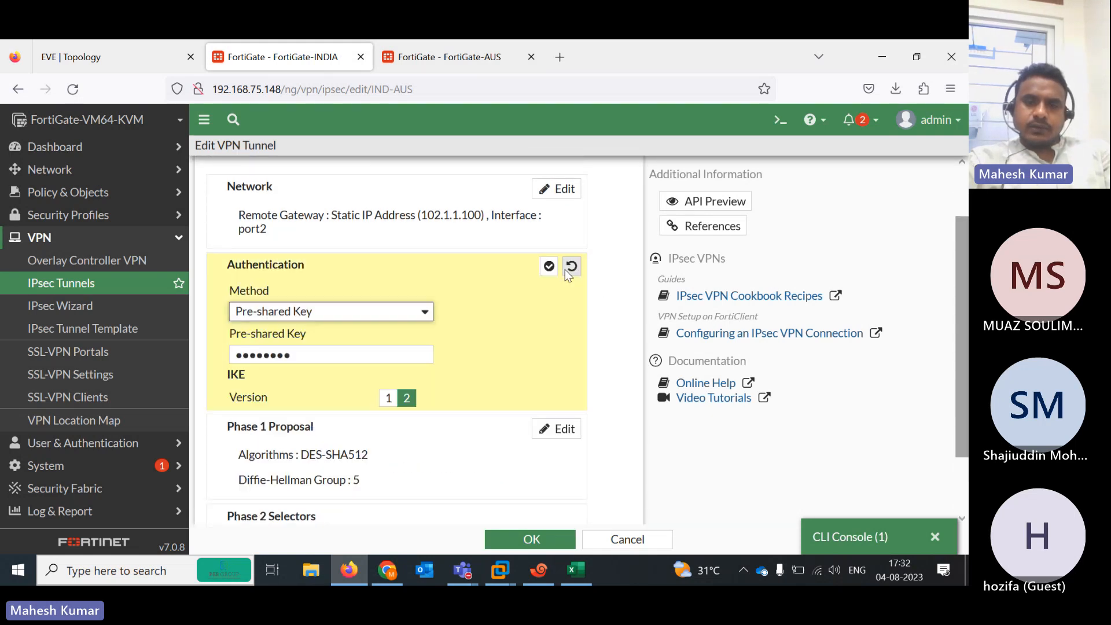
{"action": "left_click", "coordinate": [389, 397]}
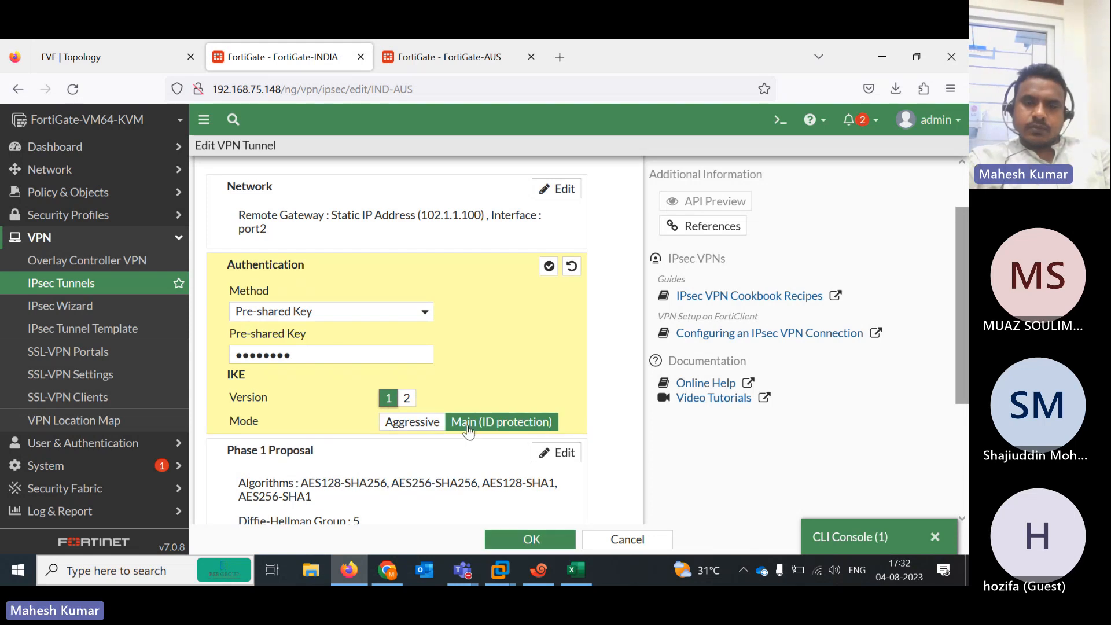
{"action": "left_click", "coordinate": [511, 542]}
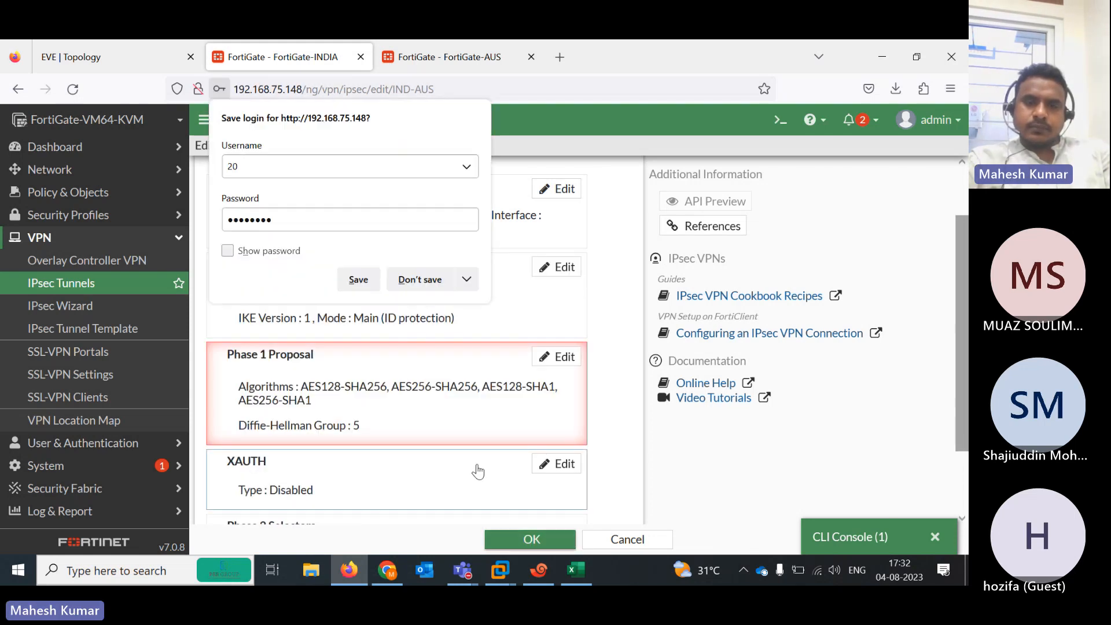
{"action": "left_click", "coordinate": [412, 282]}
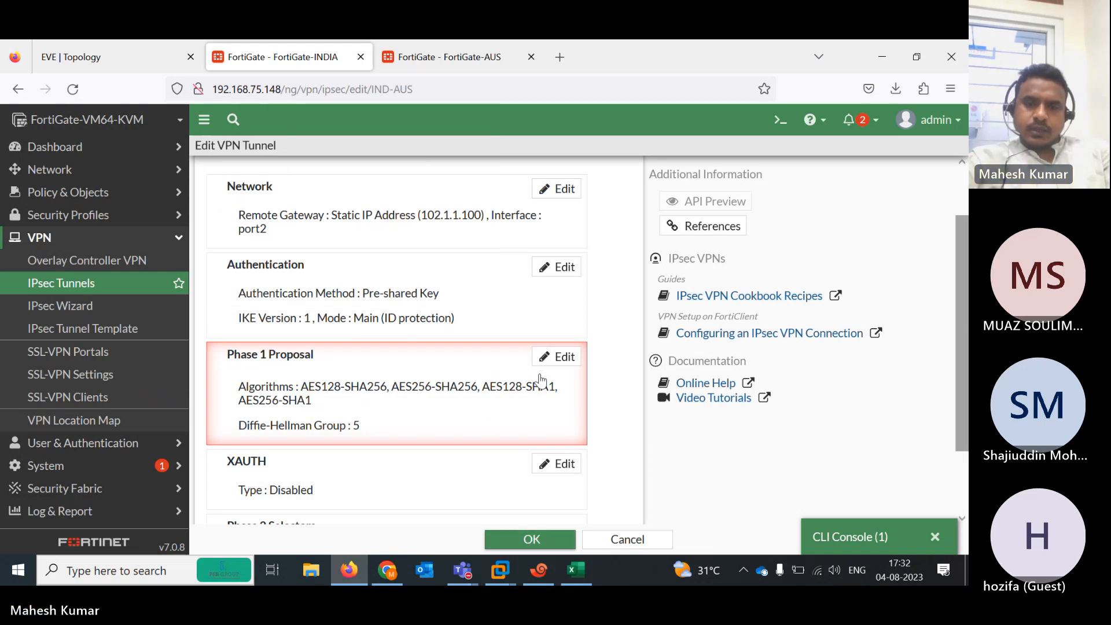
Set the first Phase 1 proposal to DES encryption with SHA512 authentication
{"action": "left_click", "coordinate": [555, 356]}
{"action": "left_click", "coordinate": [396, 387]}
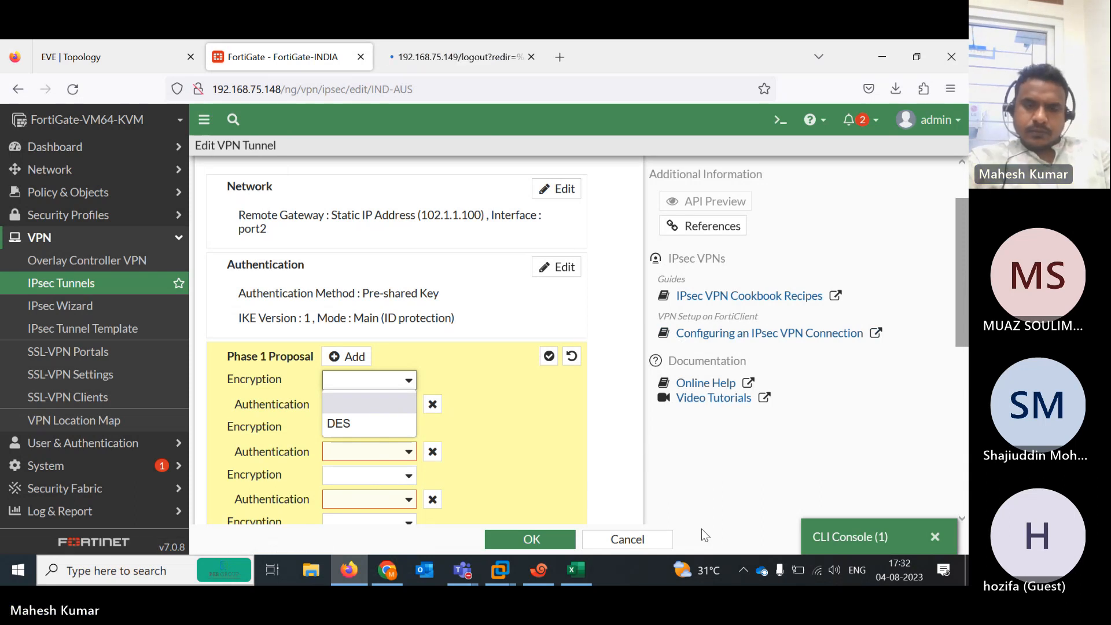
{"action": "left_click", "coordinate": [961, 324]}
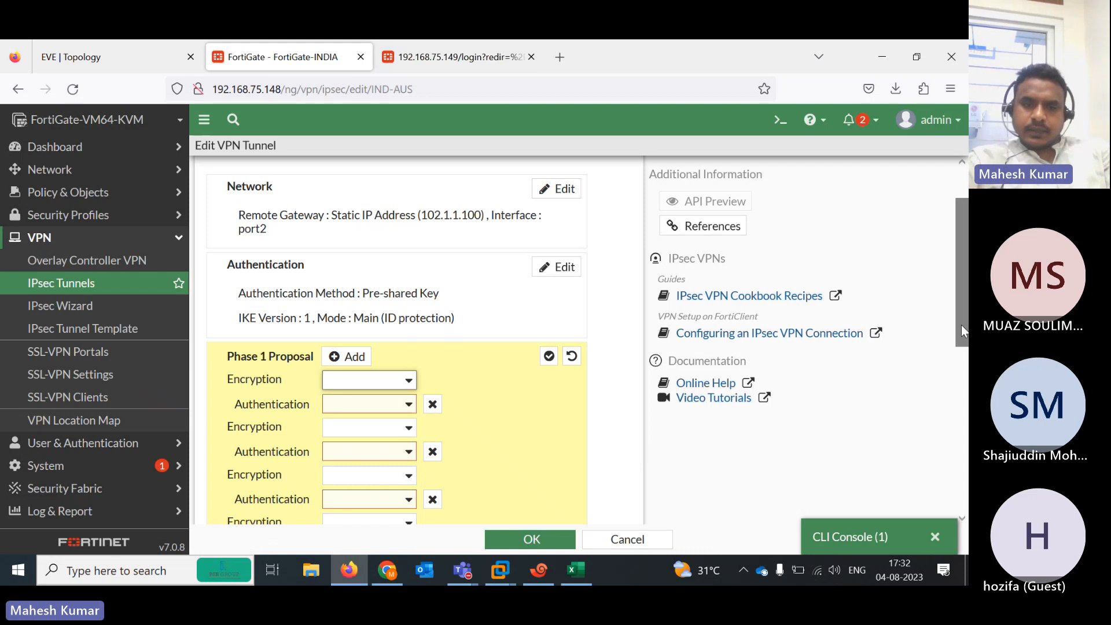
{"action": "left_click_drag", "start_coordinate": [961, 324], "coordinate": [950, 272]}
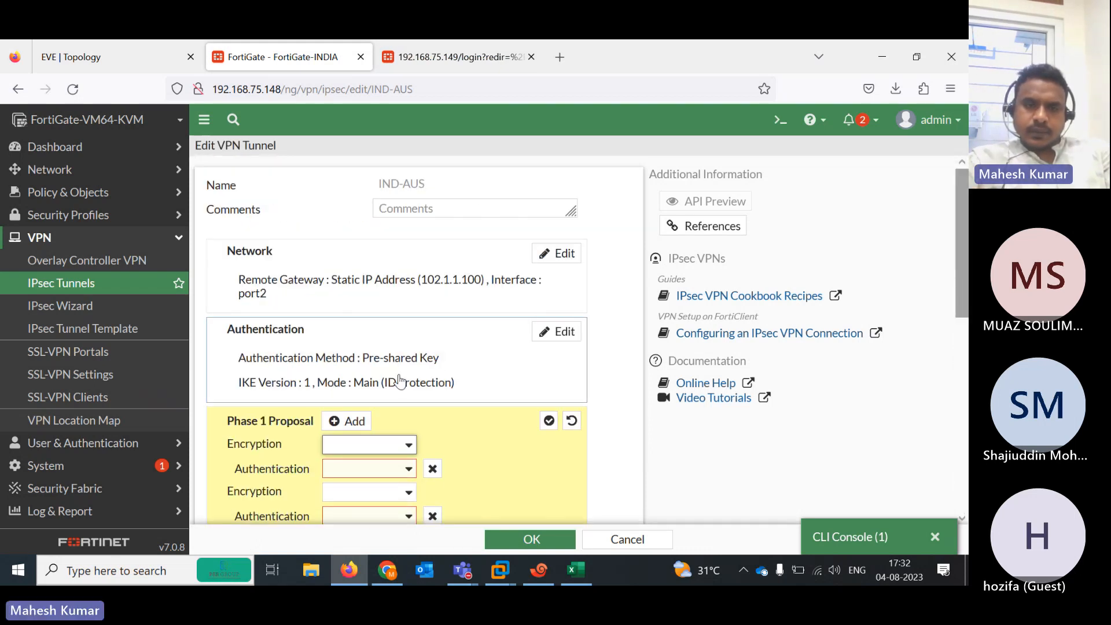
{"action": "left_click", "coordinate": [408, 445]}
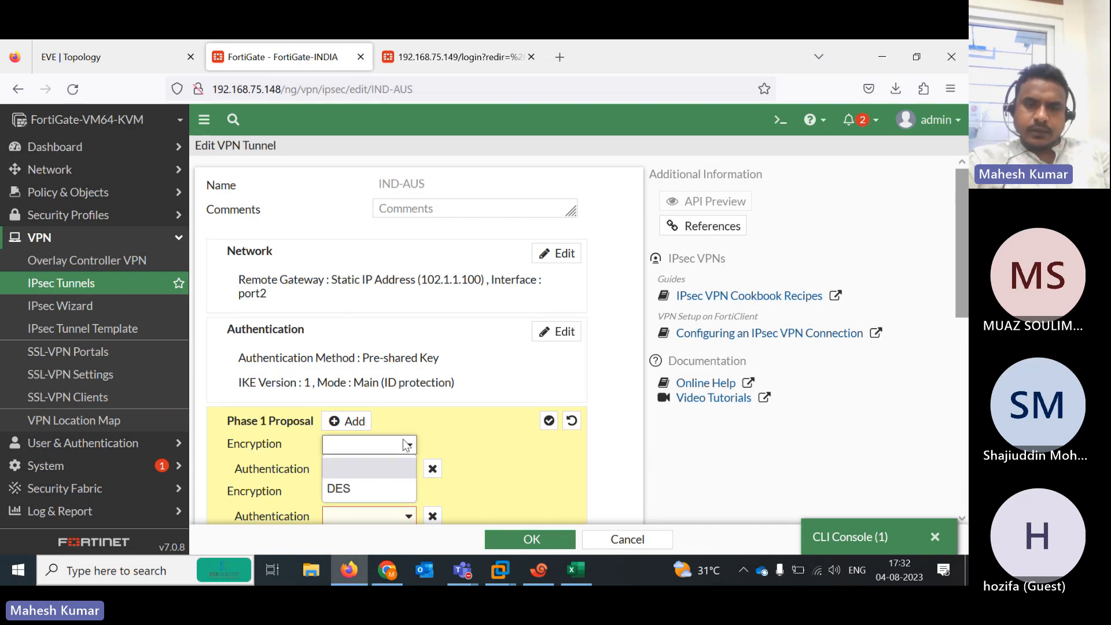
{"action": "left_click", "coordinate": [390, 489]}
{"action": "left_click", "coordinate": [402, 474]}
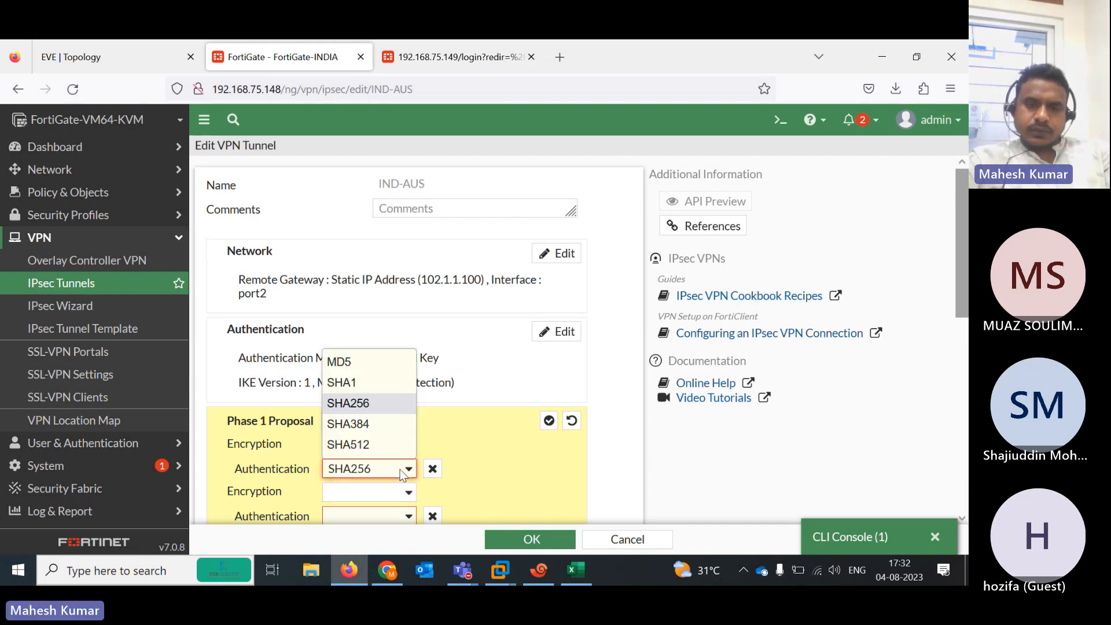
{"action": "left_click", "coordinate": [354, 444]}
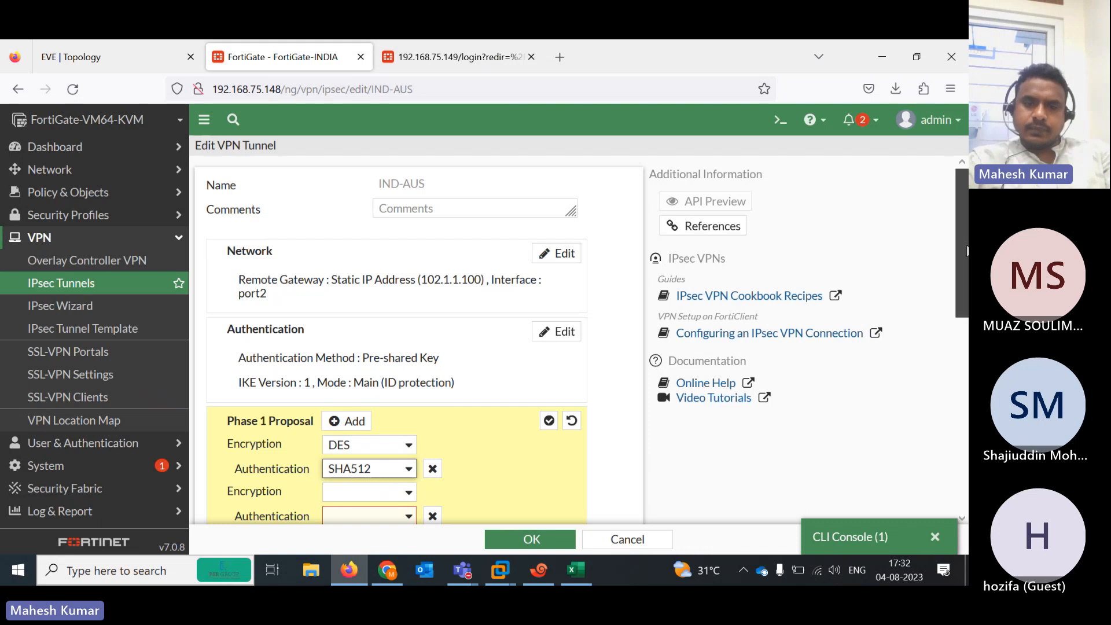
Remove the other Phase 1 proposal pairs, save the tunnel, and return to the EVE topology
{"action": "scroll", "coordinate": [491, 323], "scroll_direction": "down", "scroll_amount": 3}
{"action": "left_click", "coordinate": [432, 320]}
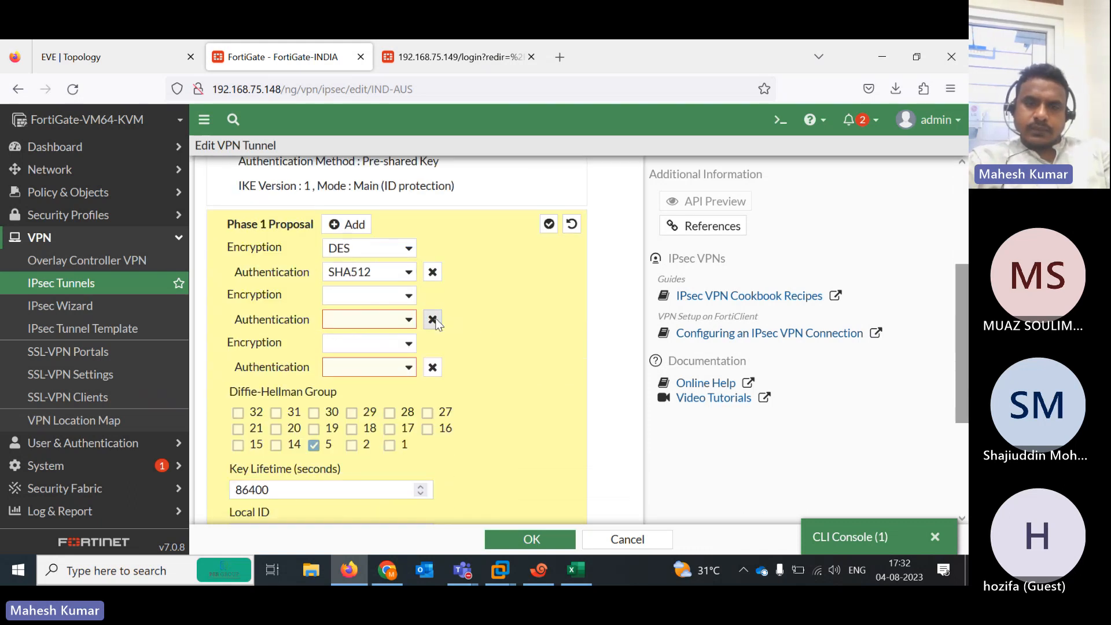
{"action": "left_click", "coordinate": [433, 319]}
{"action": "left_click", "coordinate": [434, 322]}
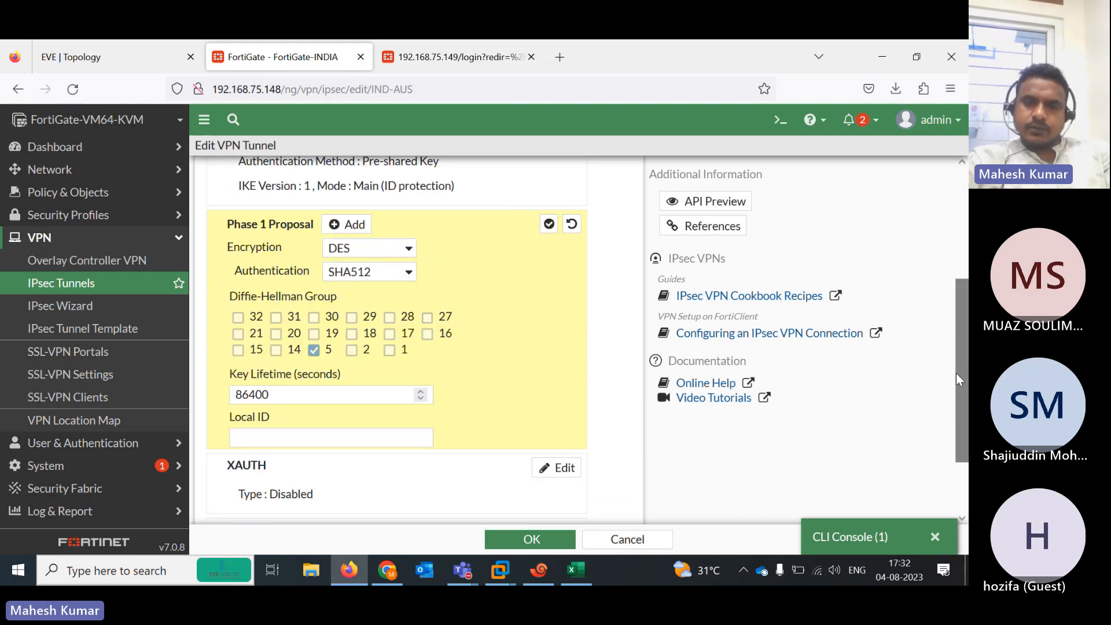
{"action": "scroll", "coordinate": [960, 379], "scroll_direction": "down", "scroll_amount": 1}
{"action": "left_click", "coordinate": [516, 536]}
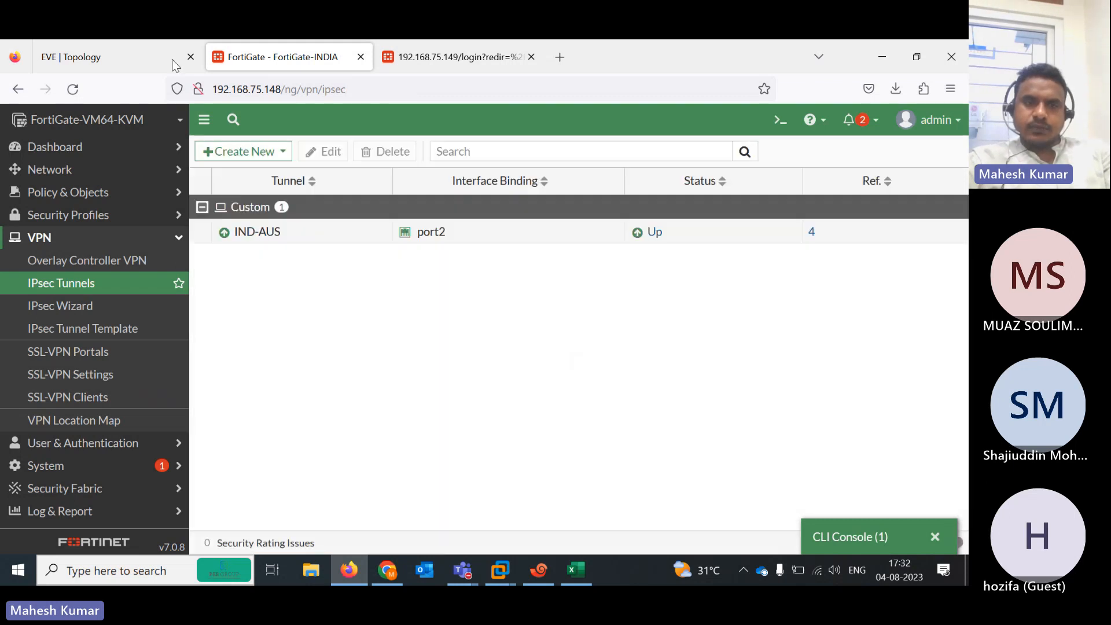
{"action": "left_click", "coordinate": [127, 66]}
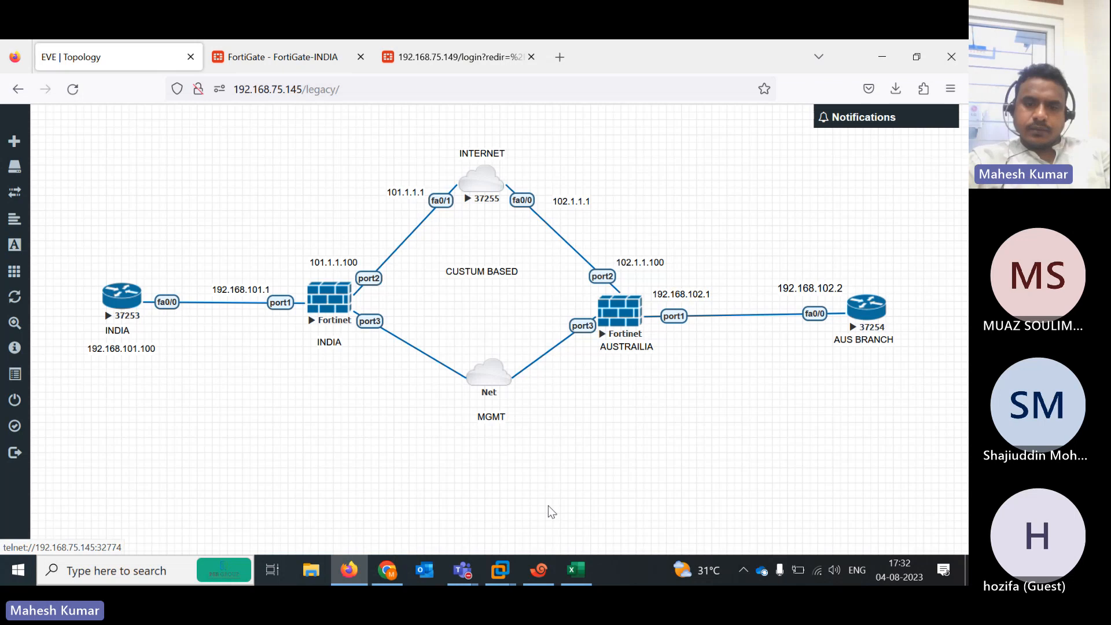
From R1, ping 192.168.102.1 normally and with repeat 50, both now failing unreachable
{"action": "left_click", "coordinate": [538, 570]}
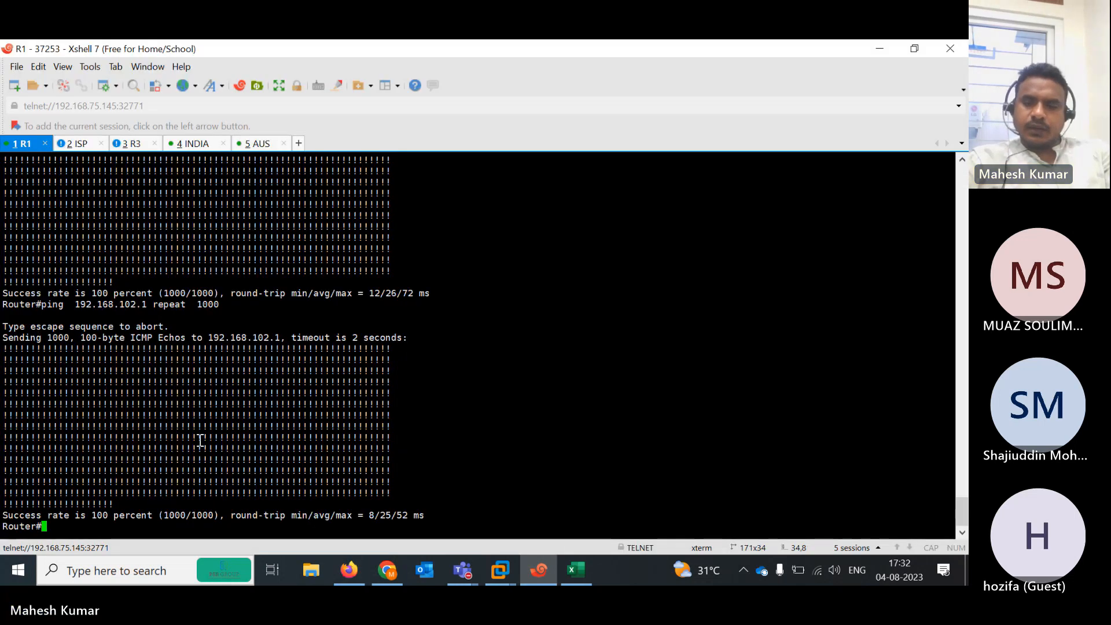
{"action": "key", "text": "Up"}
{"action": "key", "text": "BackSpace"}
{"action": "key", "text": "BackSpace"}
{"action": "key", "text": "BackSpace"}
{"action": "key", "text": "BackSpace"}
{"action": "key", "text": "BackSpace"}
{"action": "key", "text": "BackSpace"}
{"action": "key", "text": "BackSpace"}
{"action": "key", "text": "BackSpace"}
{"action": "key", "text": "BackSpace"}
{"action": "key", "text": "BackSpace"}
{"action": "key", "text": "BackSpace"}
{"action": "key", "text": "BackSpace"}
{"action": "key", "text": "BackSpace"}
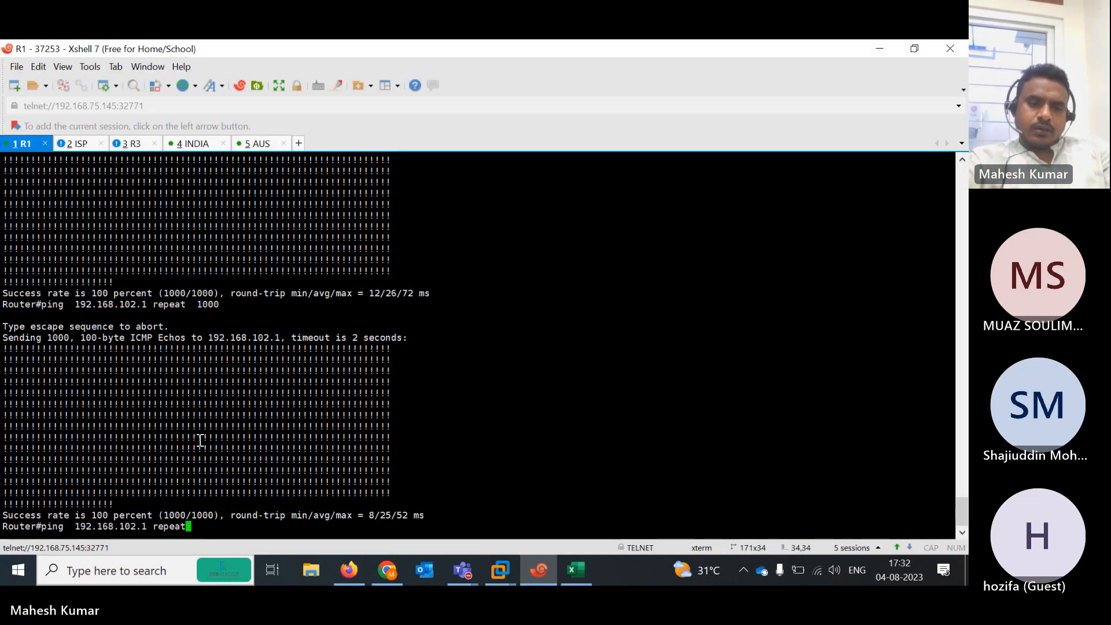
{"action": "key", "text": "Return"}
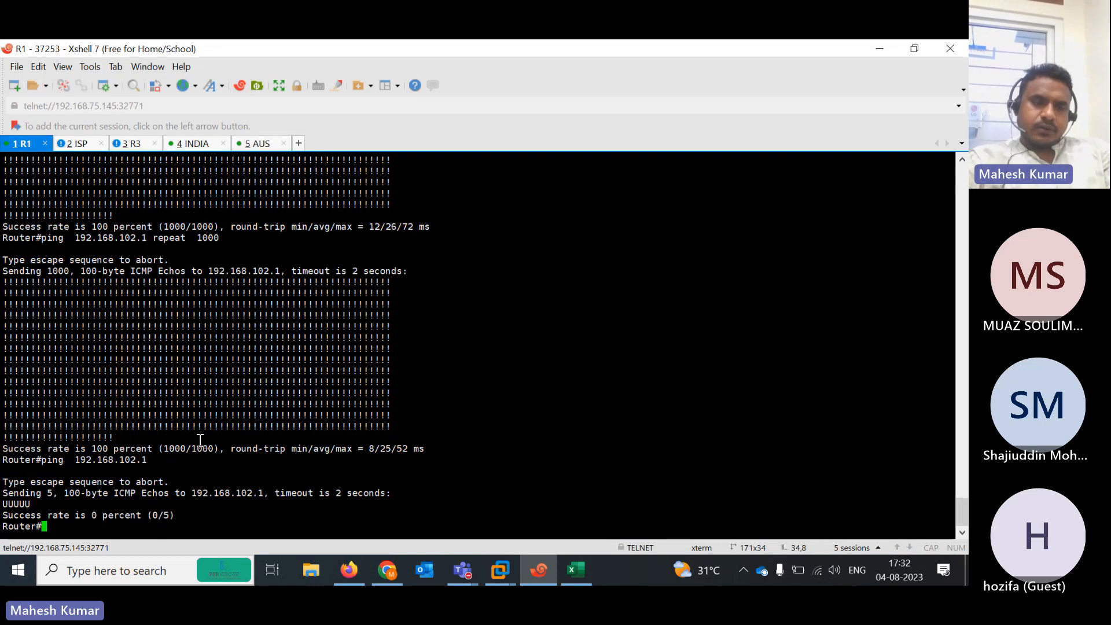
{"action": "key", "text": "Up"}
{"action": "type", "text": "re"}
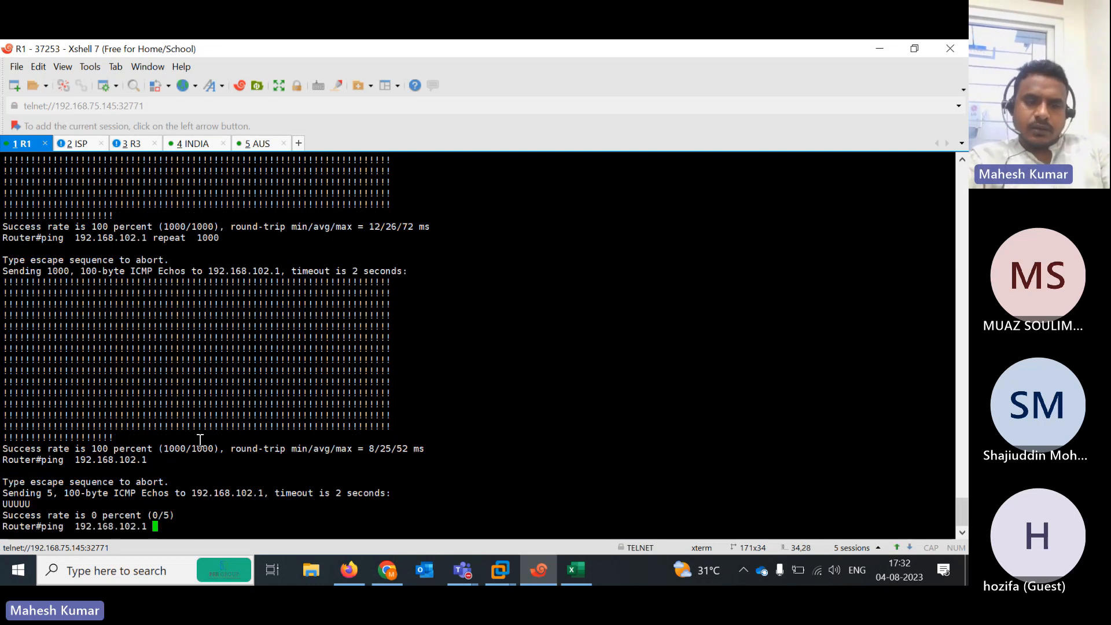
{"action": "key", "text": "Tab"}
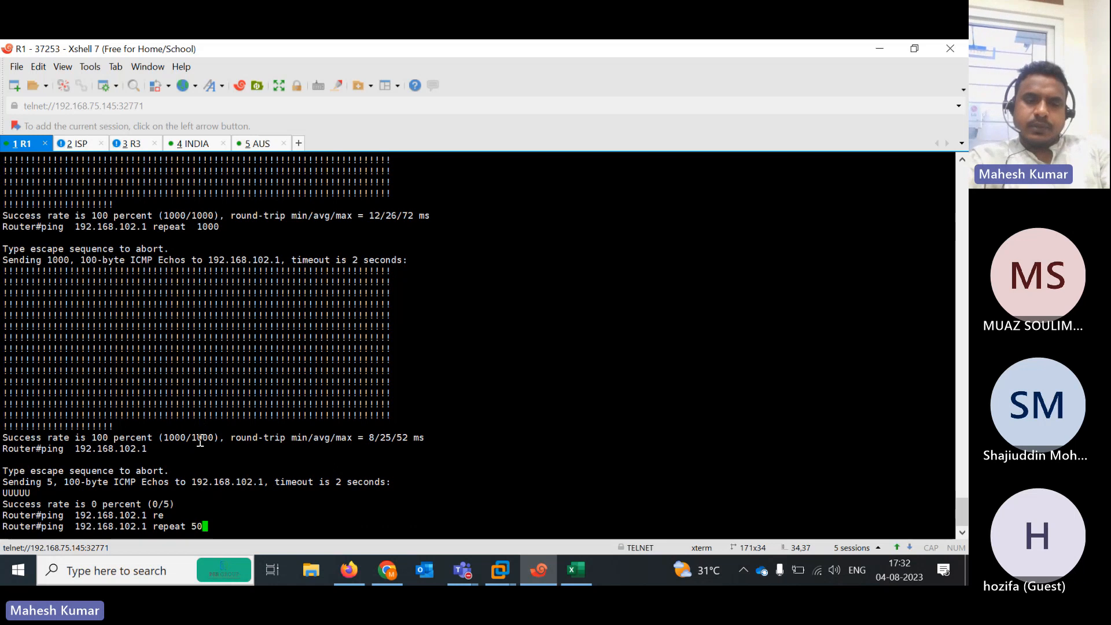
{"action": "type", "text": "50"}
{"action": "key", "text": "Return"}
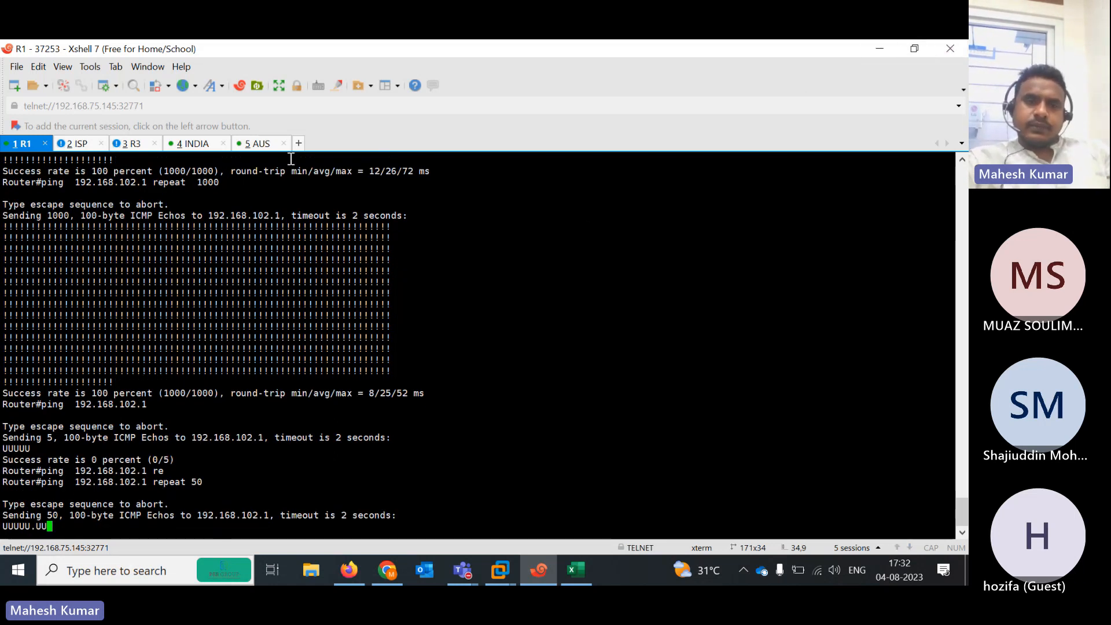
{"action": "left_click", "coordinate": [206, 146]}
Run 'diagnose debug enable' and 'diagnose debug application ike 1' on INDIA, highlighting the 'no proposal chosen' errors
{"action": "key", "text": "Return"}
{"action": "key", "text": "Return"}
{"action": "key", "text": "Return"}
{"action": "key", "text": "Return"}
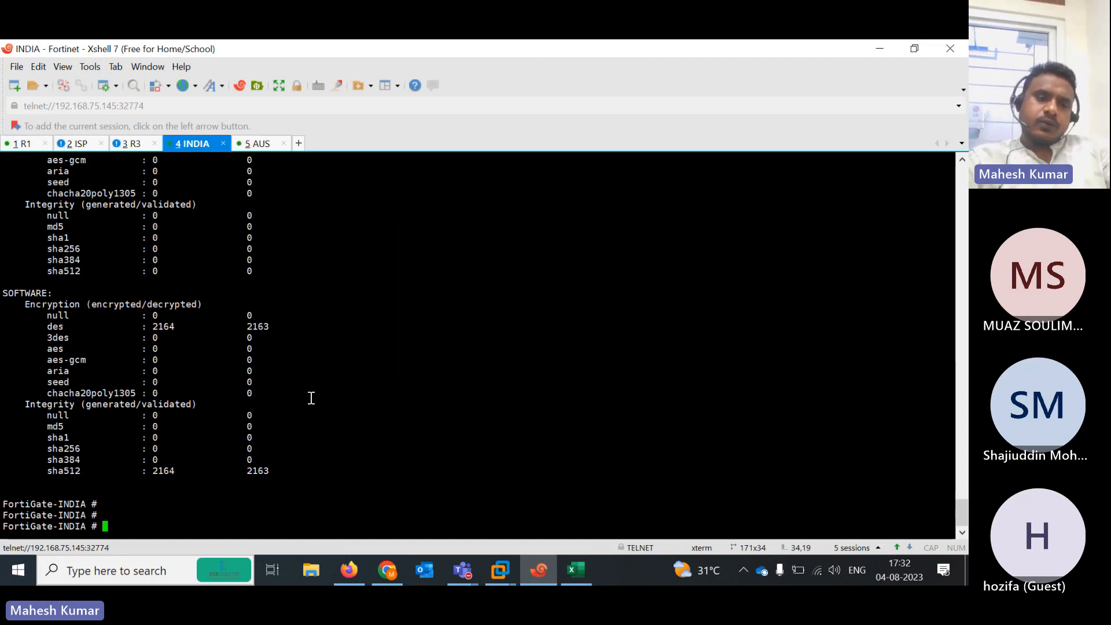
{"action": "type", "text": "diagnose  "}
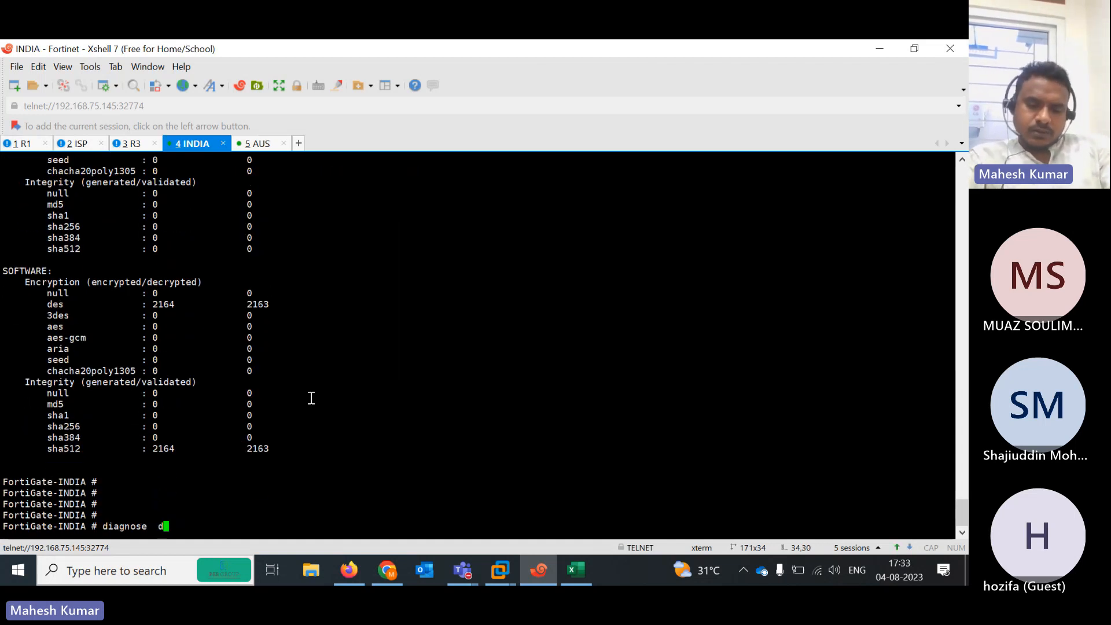
{"action": "type", "text": "debug"}
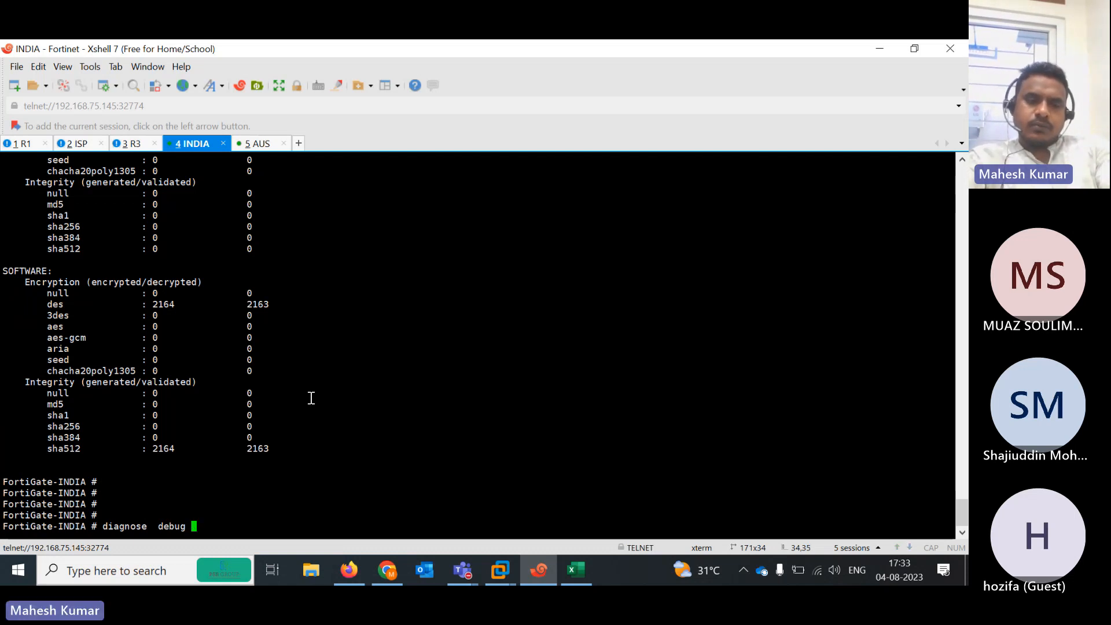
{"action": "type", "text": "en"}
{"action": "key", "text": "Return"}
{"action": "type", "text": "di"}
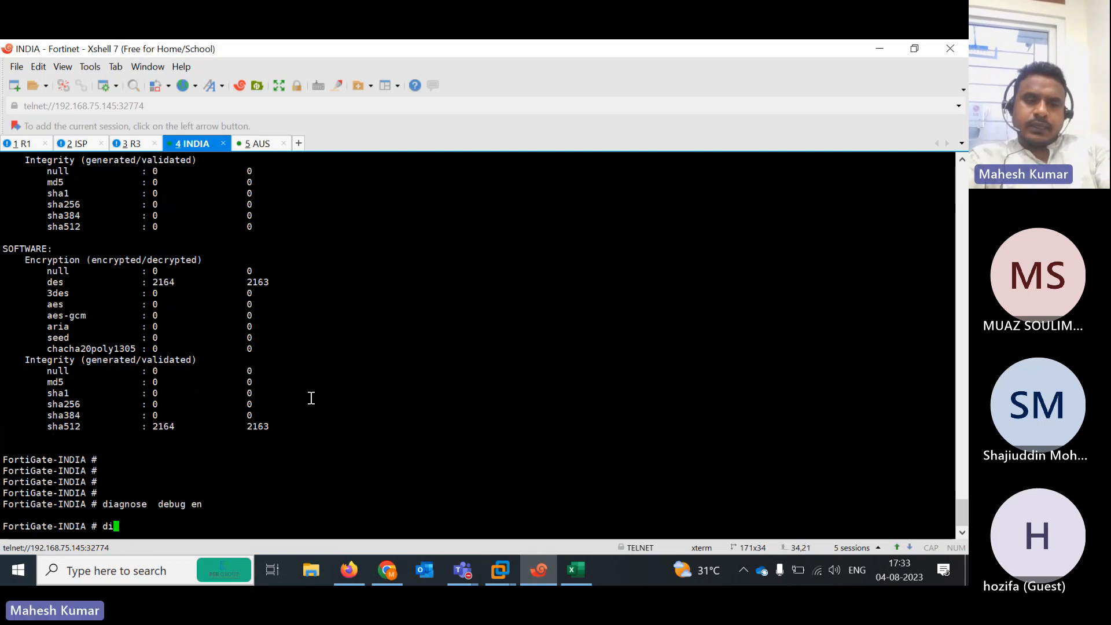
{"action": "type", "text": "agnose debug application  imep"}
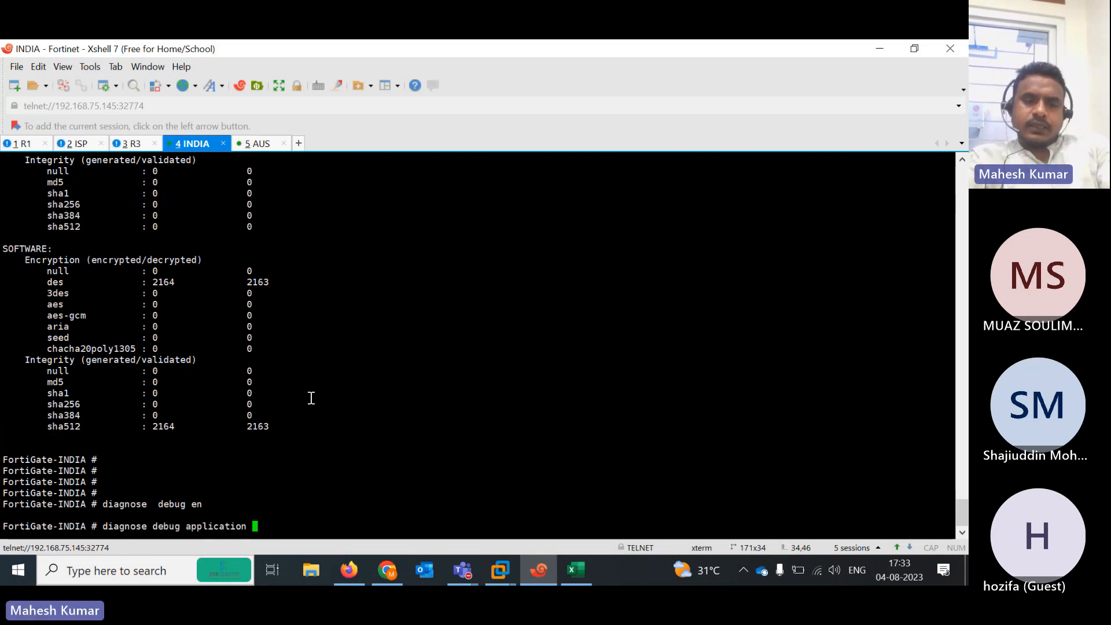
{"action": "key", "text": "BackSpace"}
{"action": "key", "text": "BackSpace"}
{"action": "type", "text": "k"}
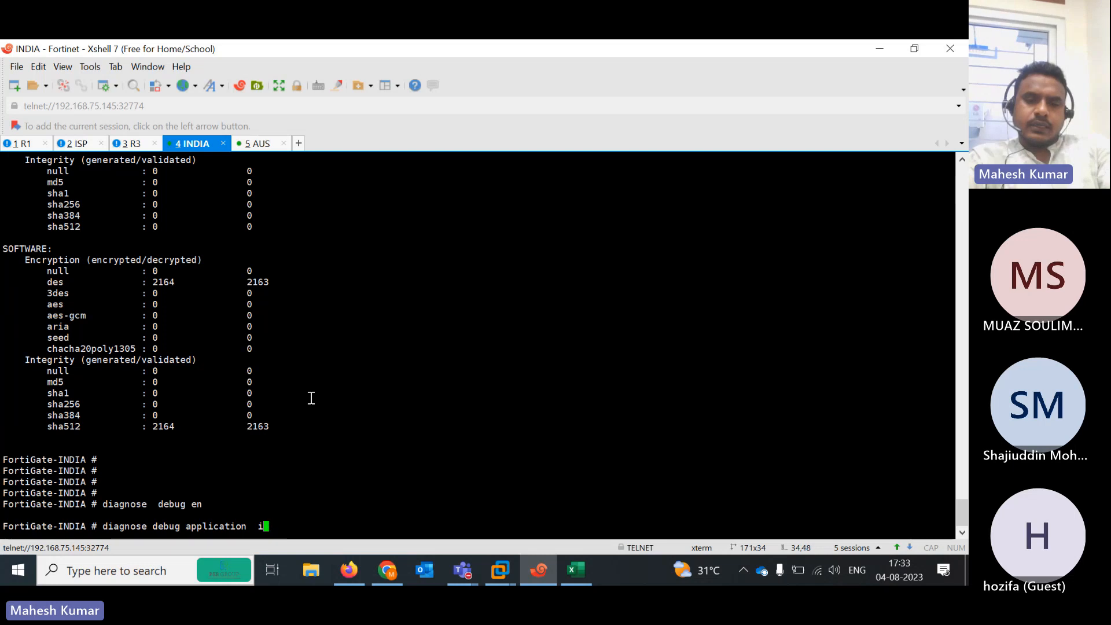
{"action": "type", "text": "ke 1"}
{"action": "key", "text": "Return"}
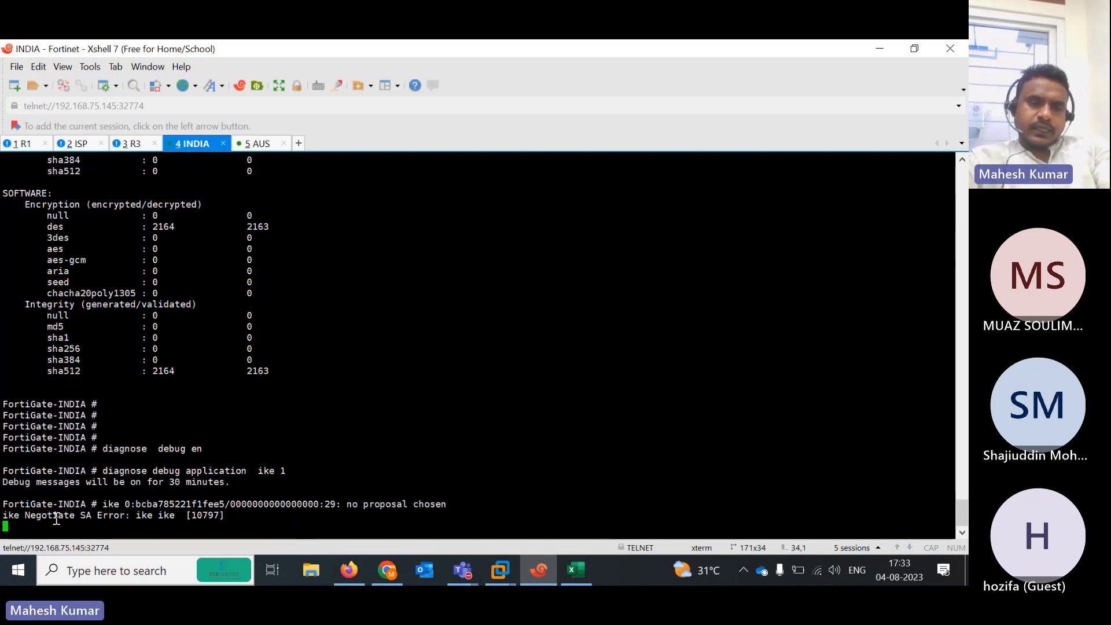
{"action": "left_click_drag", "start_coordinate": [4, 515], "coordinate": [132, 513]}
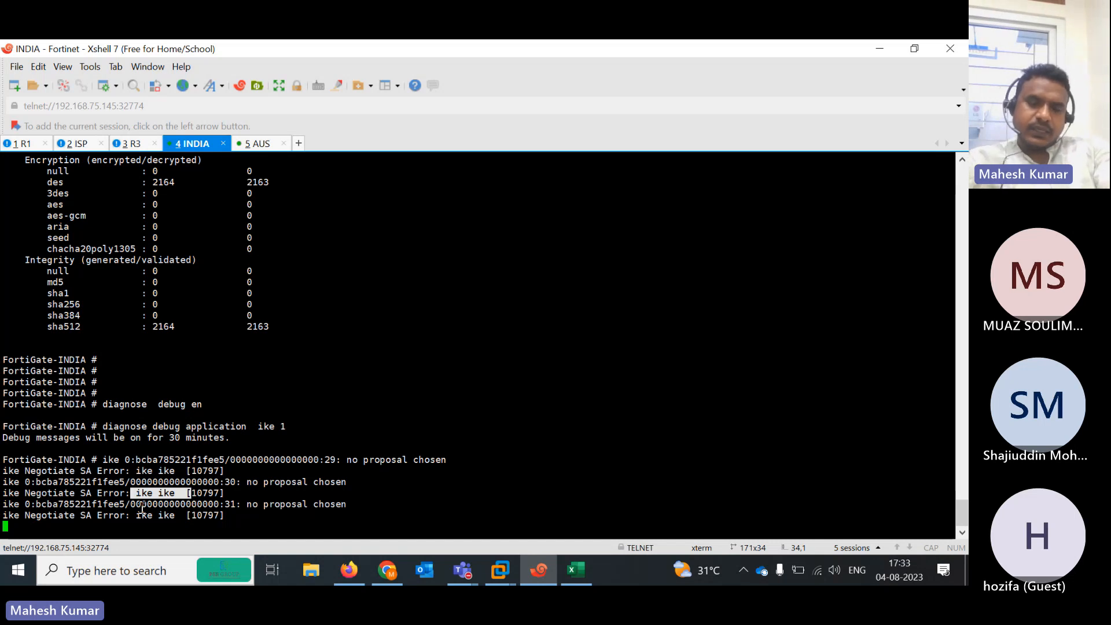
Show FortiGate-INDIA's IPsec Monitor, with the IND-AUS tunnel to 102.1.1.100 down at 0 B traffic
{"action": "left_click", "coordinate": [871, 50]}
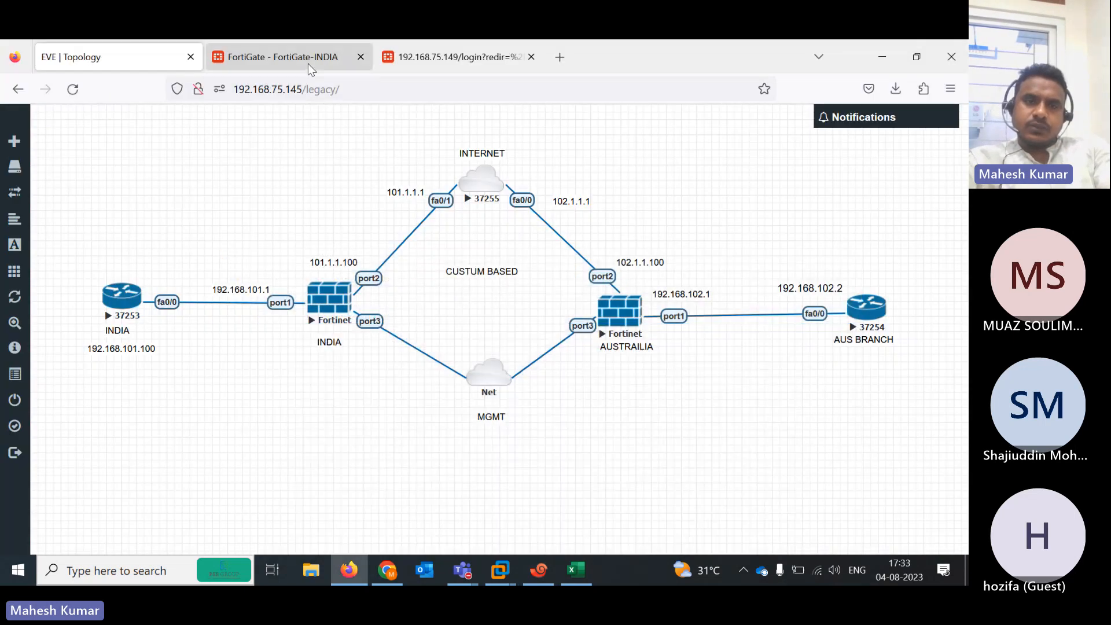
{"action": "left_click", "coordinate": [308, 61]}
{"action": "left_click", "coordinate": [447, 63]}
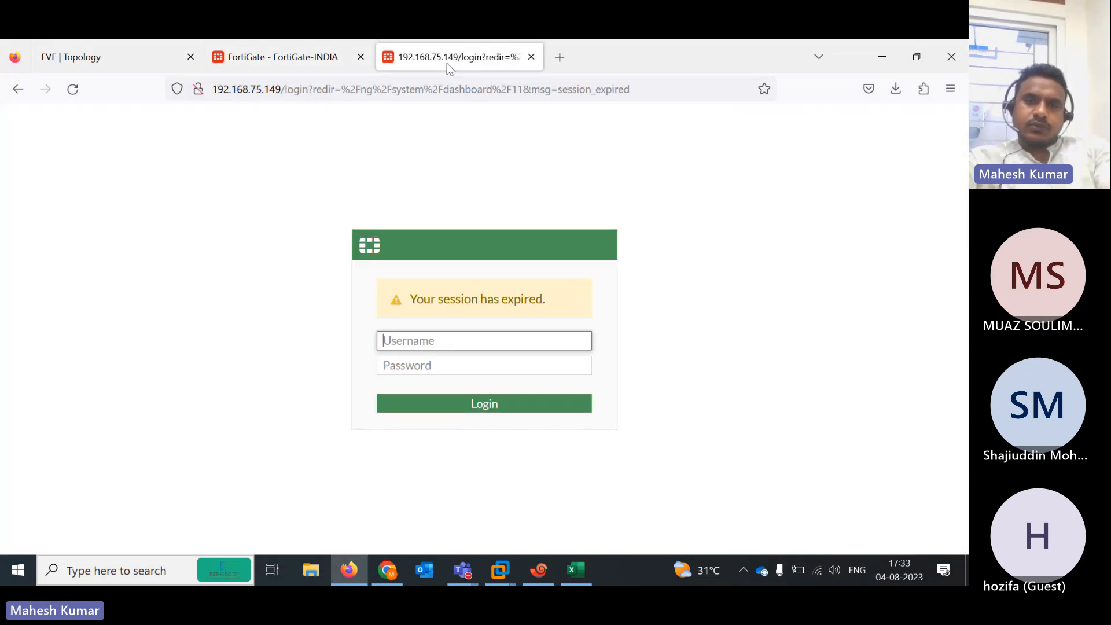
{"action": "left_click", "coordinate": [292, 63]}
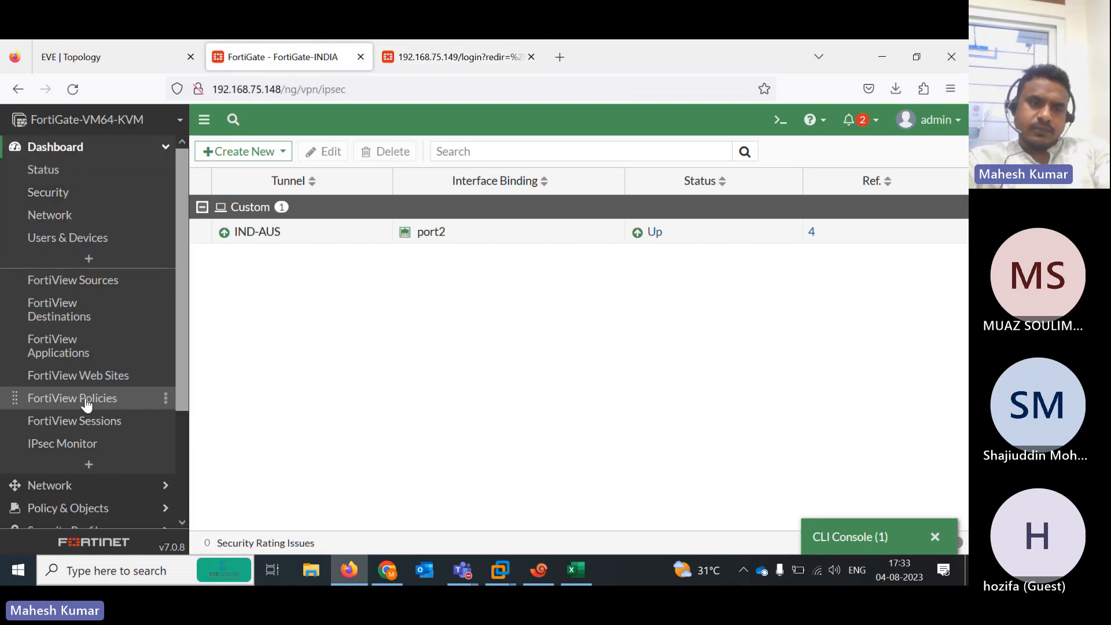
{"action": "left_click", "coordinate": [88, 450]}
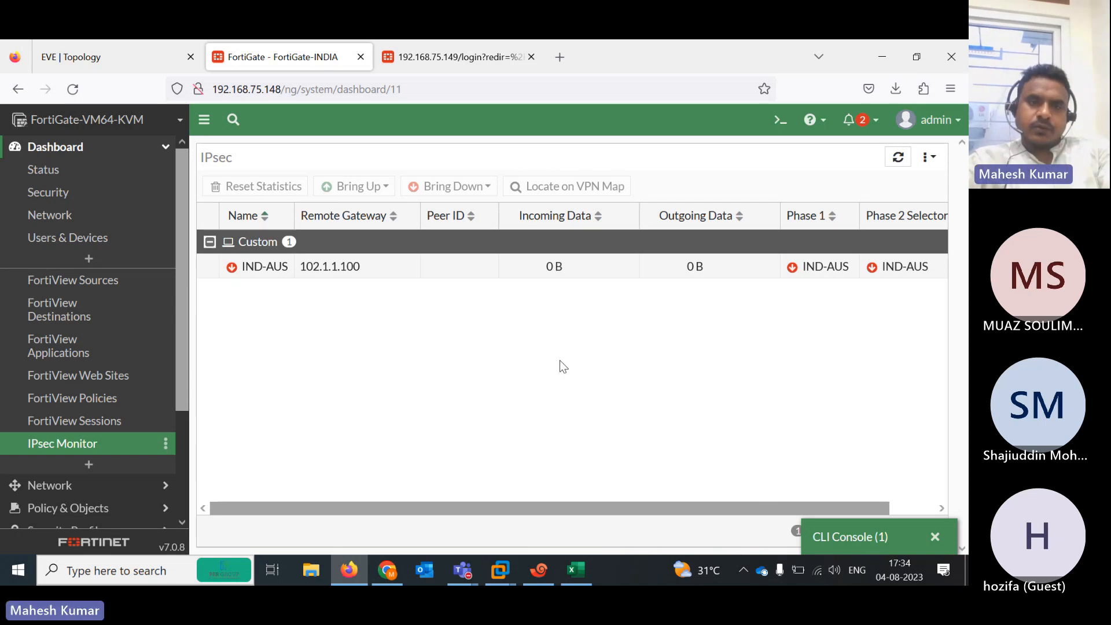
{"action": "left_click", "coordinate": [409, 56]}
{"action": "left_click", "coordinate": [315, 55]}
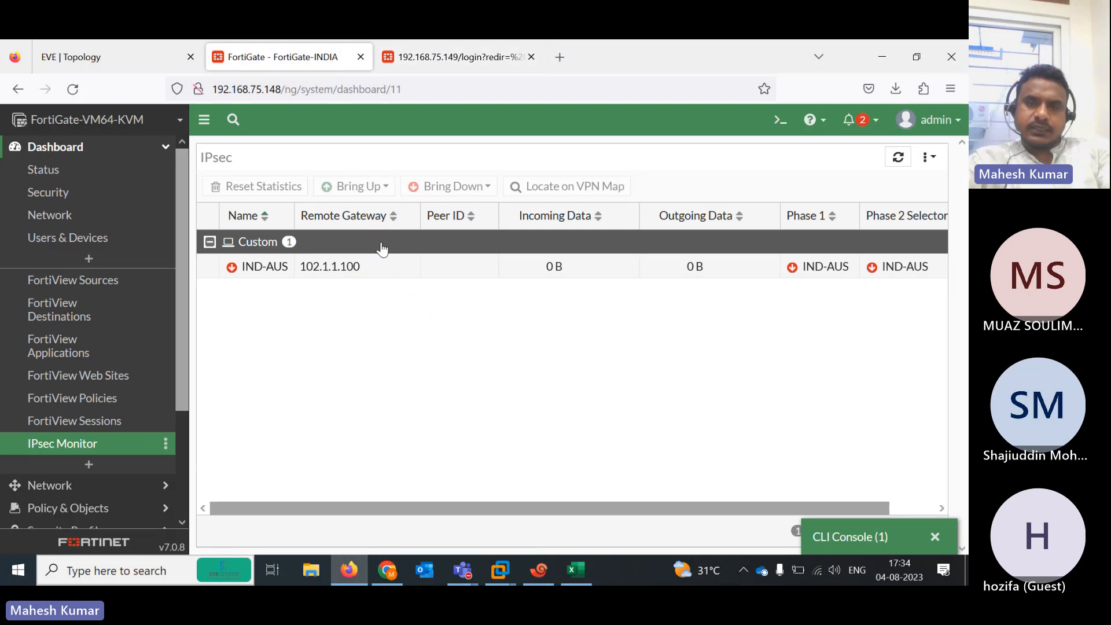
In FortiGate-INDIA's CLI, try setting ike-version 2 on phase1-interface 'ind-aus'; it is rejected because no interface is set
{"action": "left_click", "coordinate": [776, 121]}
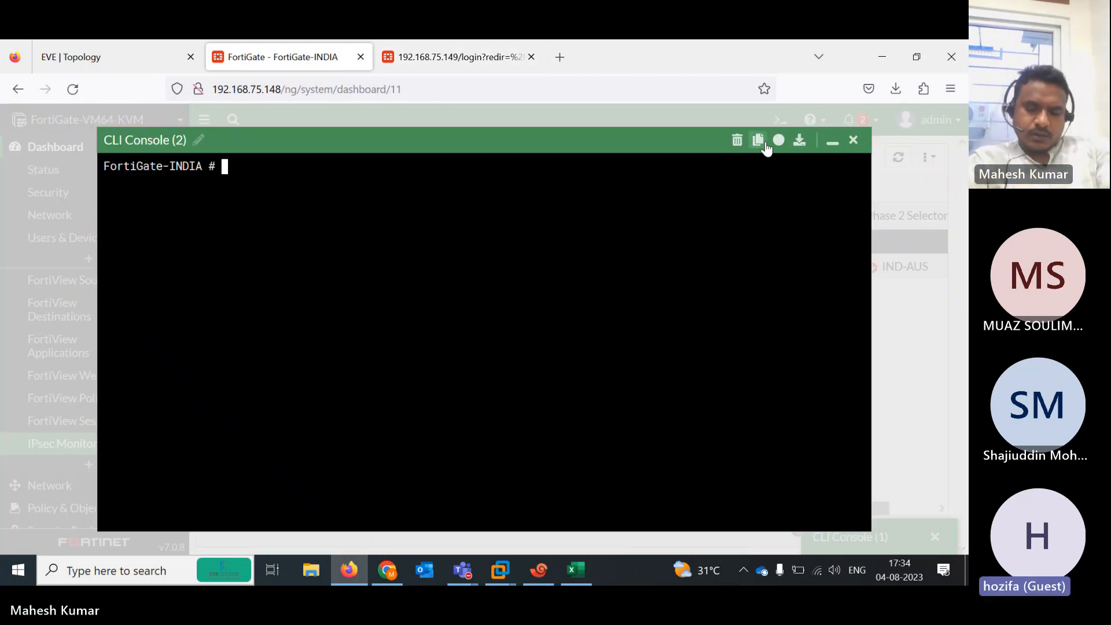
{"action": "type", "text": "config "}
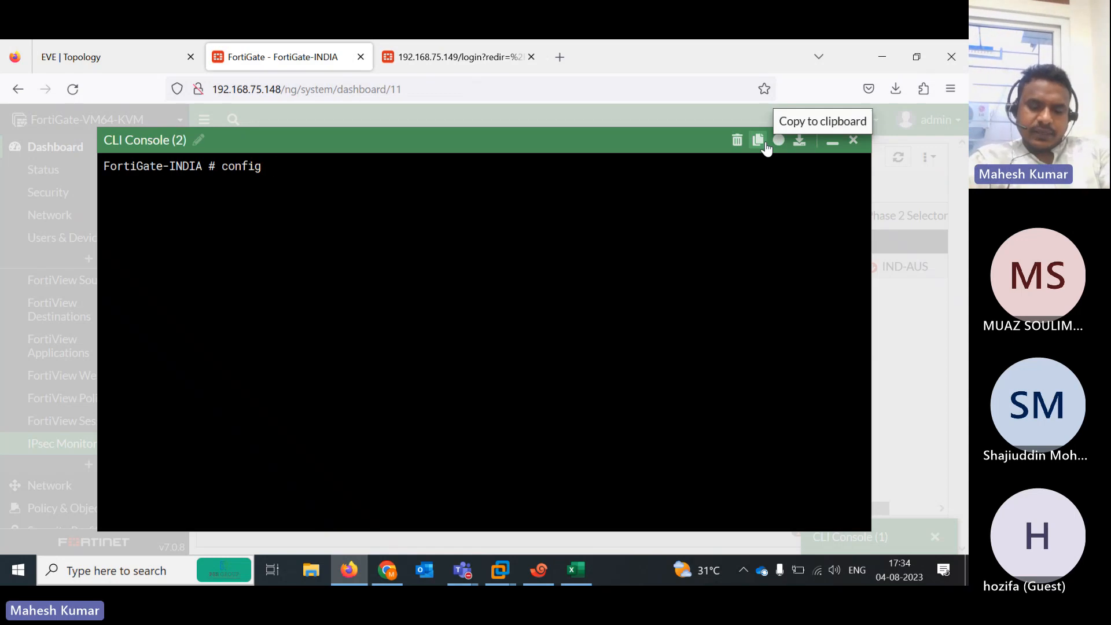
{"action": "type", "text": "vpn ipsec phase1"}
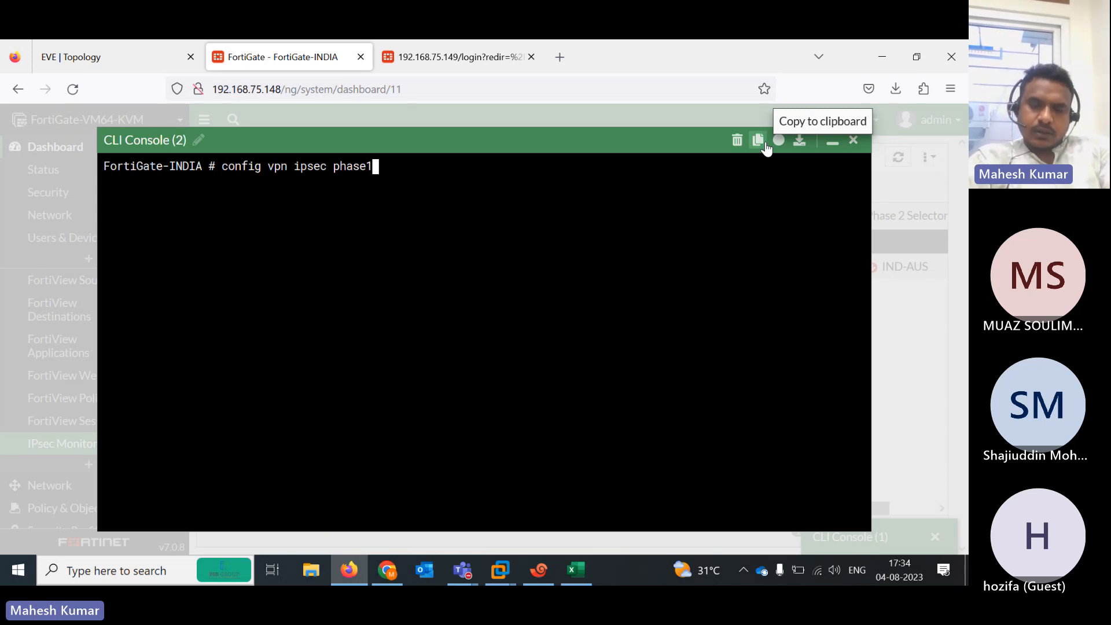
{"action": "type", "text": "-i"}
{"action": "key", "text": "Tab"}
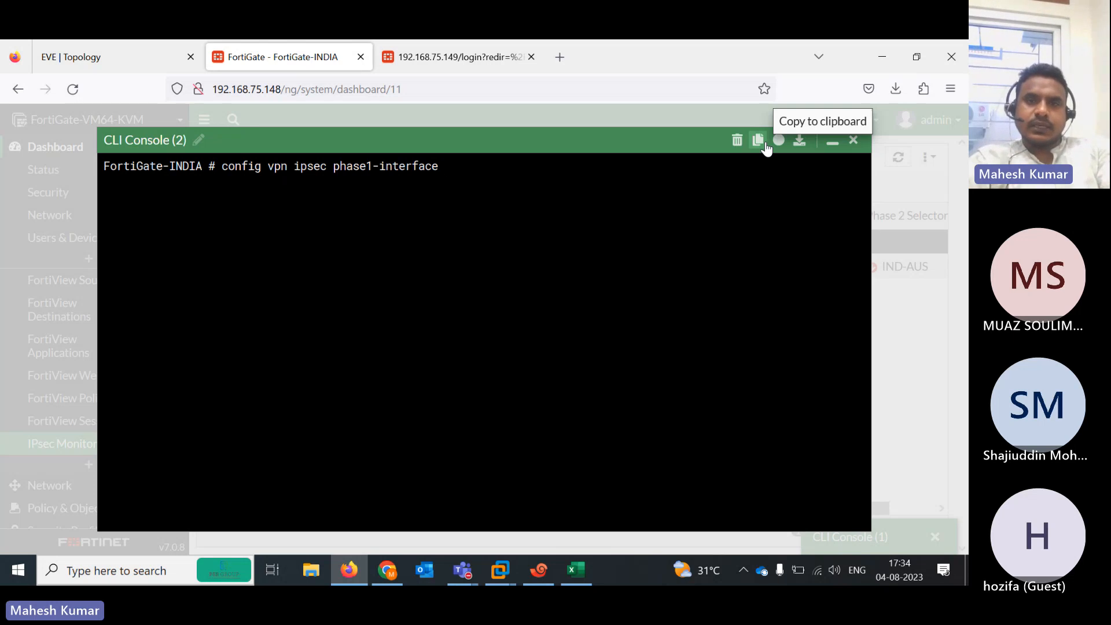
{"action": "key", "text": "Return"}
{"action": "key", "text": "Return"}
{"action": "key", "text": "Return"}
{"action": "key", "text": "Return"}
{"action": "key", "text": "Return"}
{"action": "key", "text": "Return"}
{"action": "key", "text": "Return"}
{"action": "key", "text": "Return"}
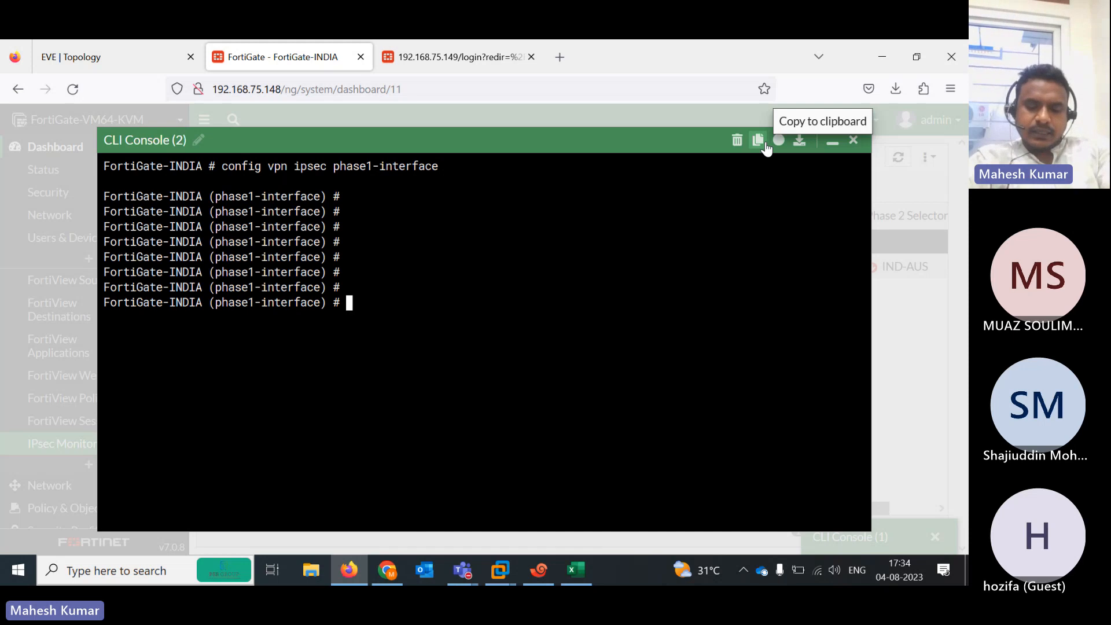
{"action": "type", "text": "edit"}
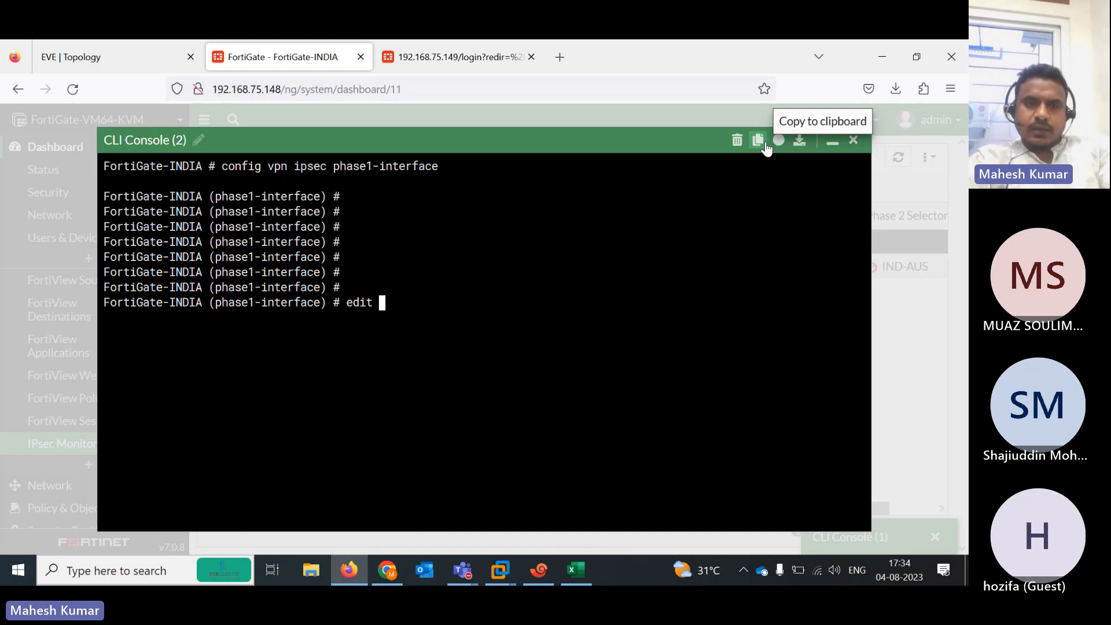
{"action": "type", "text": " i"}
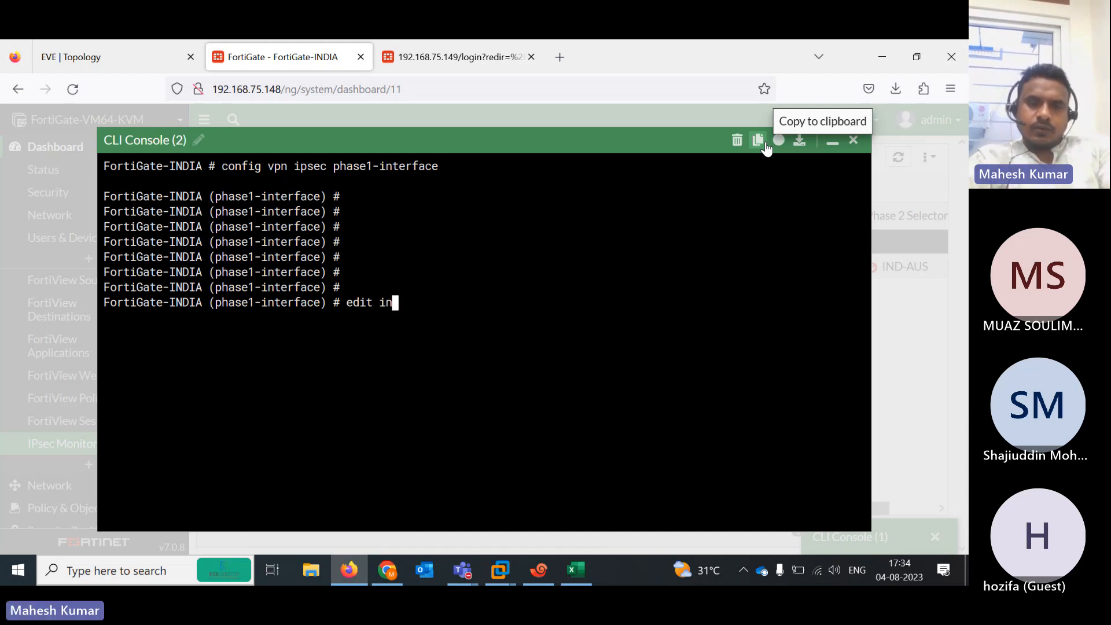
{"action": "key", "text": "BackSpace"}
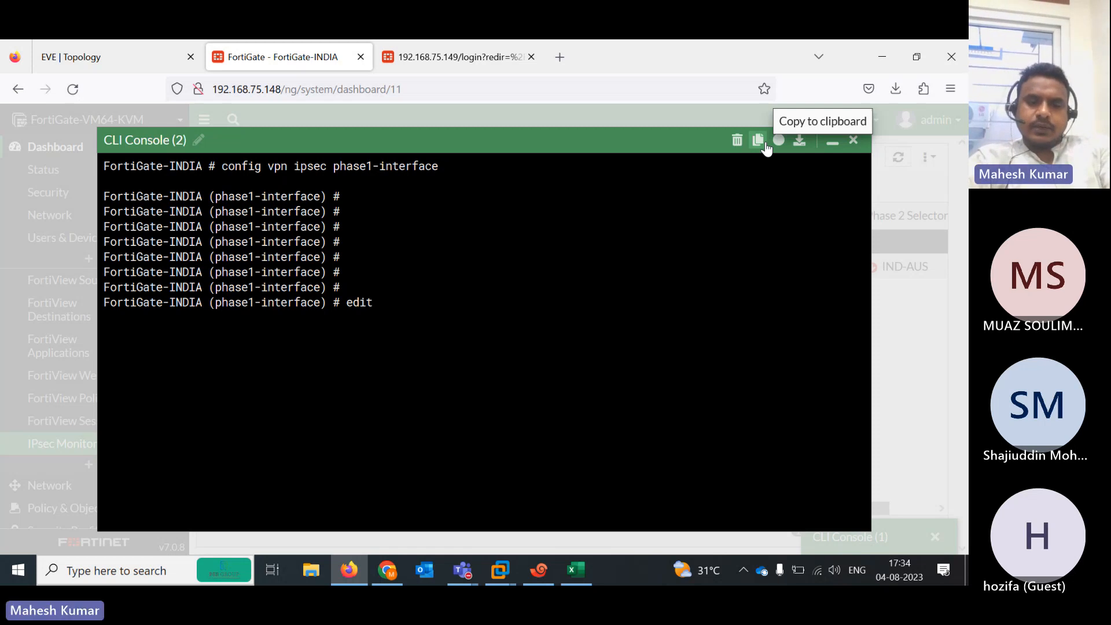
{"action": "type", "text": "ind-aus"}
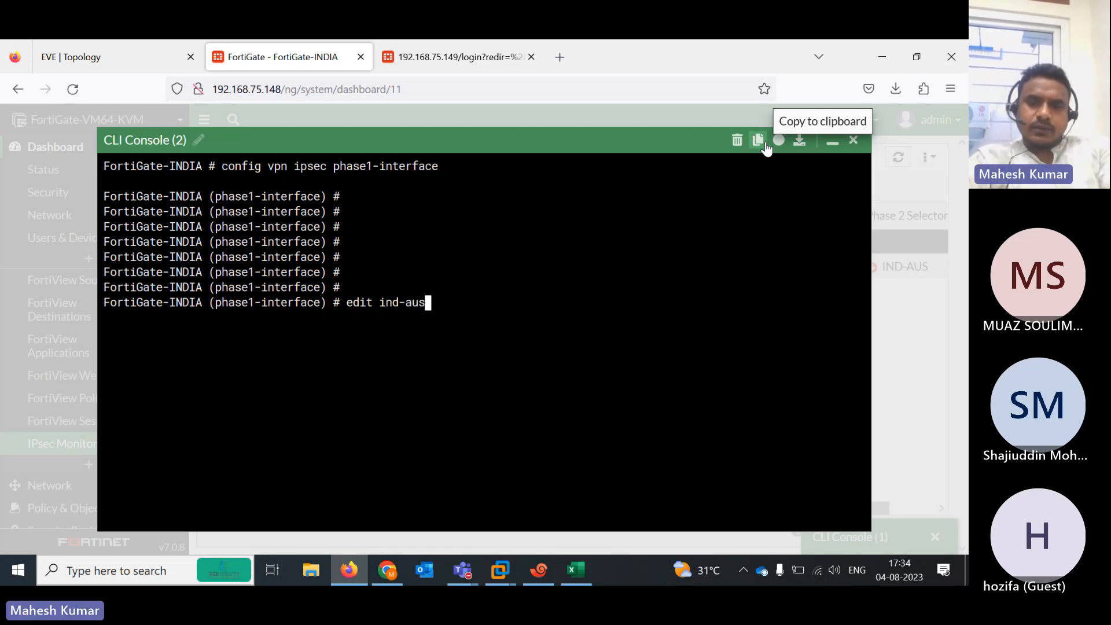
{"action": "key", "text": "Return"}
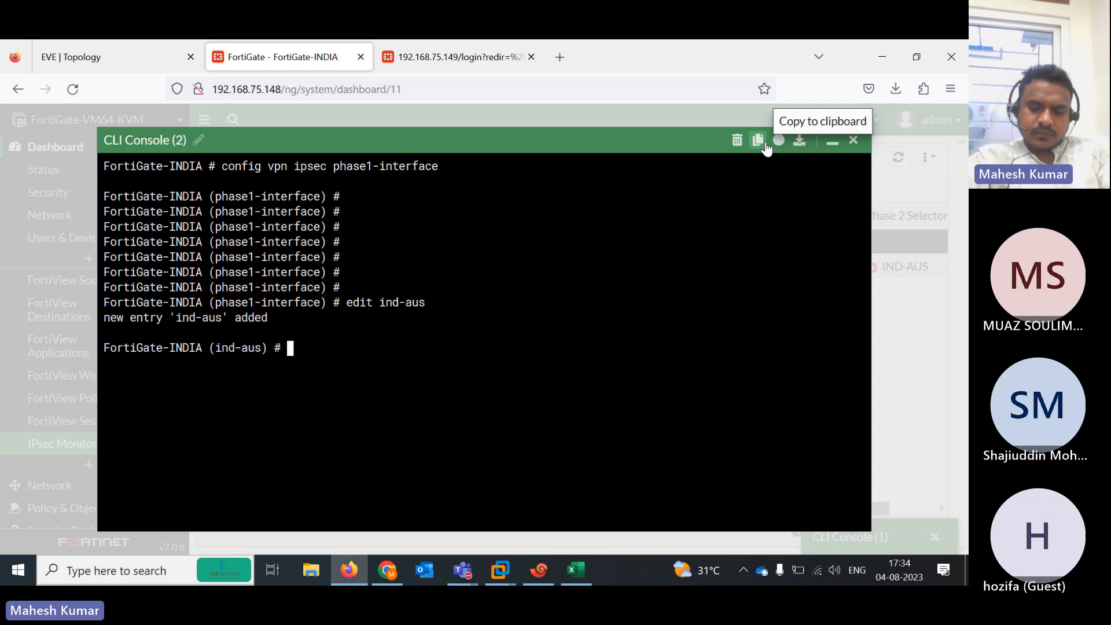
{"action": "type", "text": "set ike-version "}
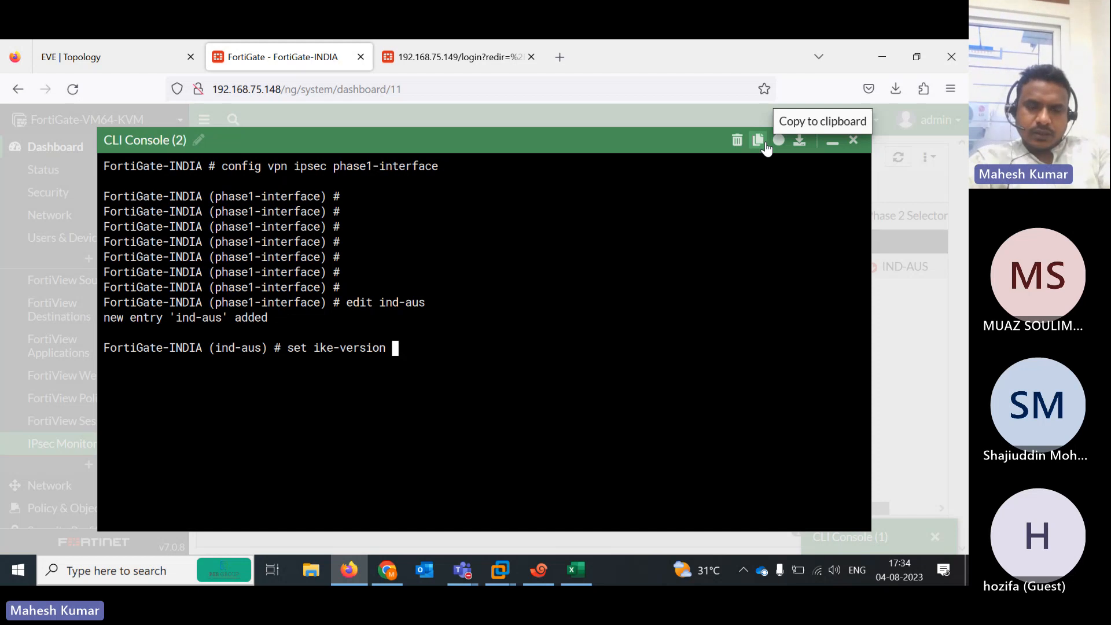
{"action": "type", "text": "2"}
{"action": "key", "text": "Return"}
{"action": "key", "text": "Return"}
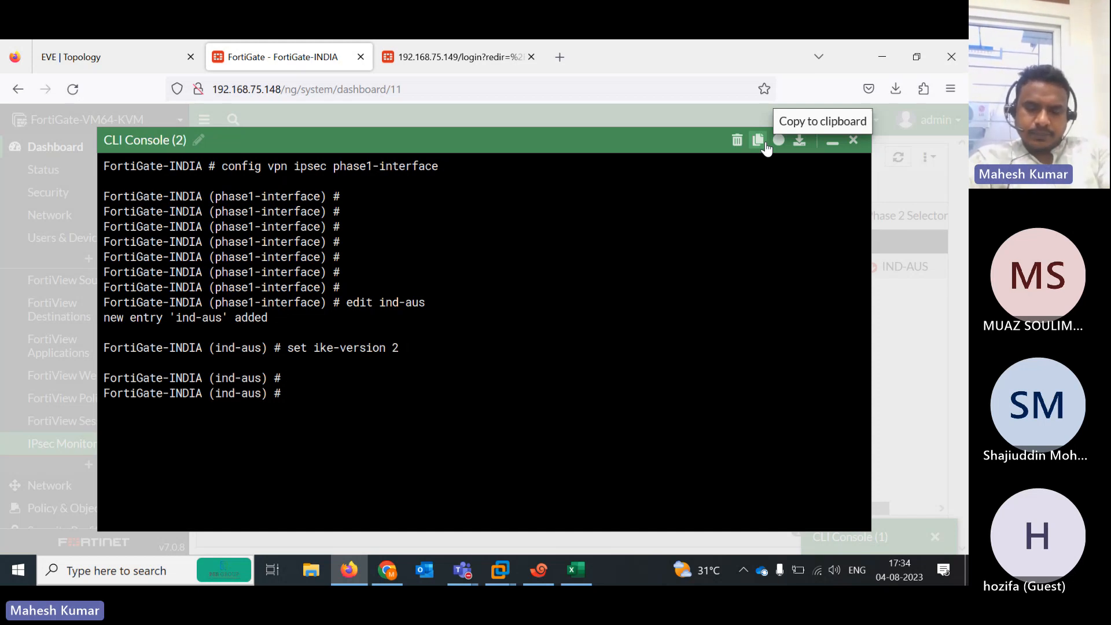
{"action": "type", "text": "end"}
{"action": "key", "text": "Return"}
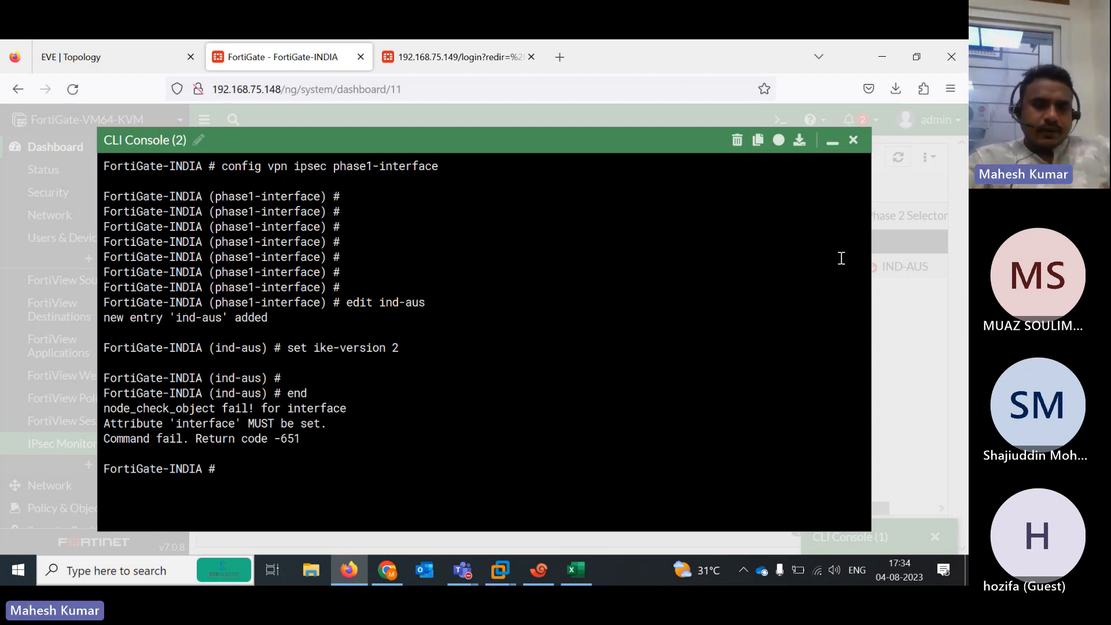
Re-enter the phase1-interface config, list the existing tunnels, and edit the IND-AUS entry
{"action": "key", "text": "Up"}
{"action": "key", "text": "Up"}
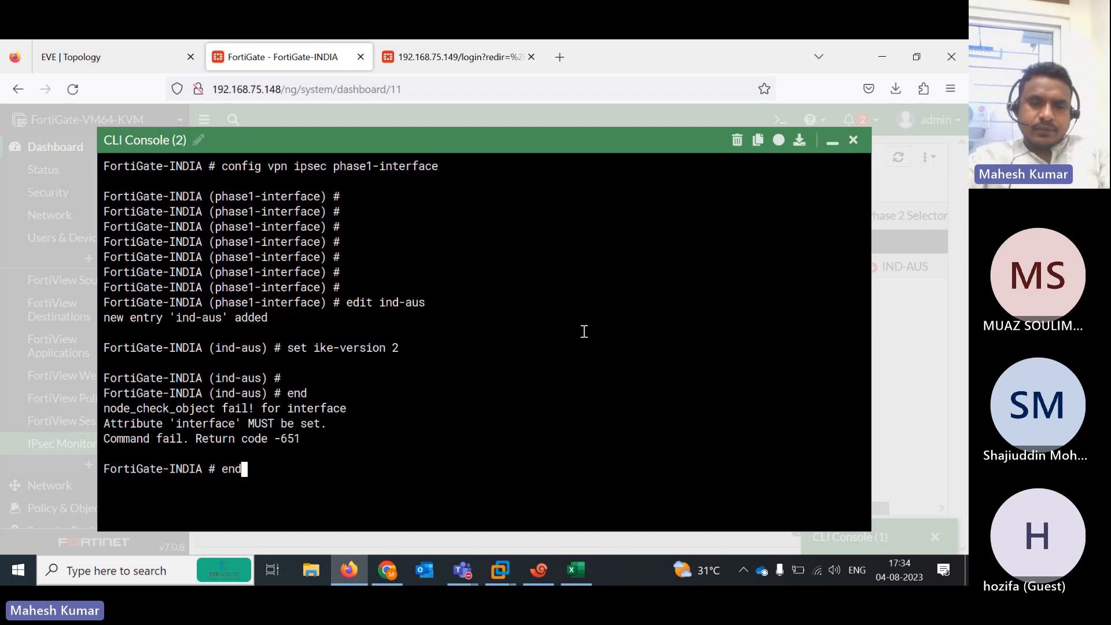
{"action": "key", "text": "Up"}
{"action": "key", "text": "Up"}
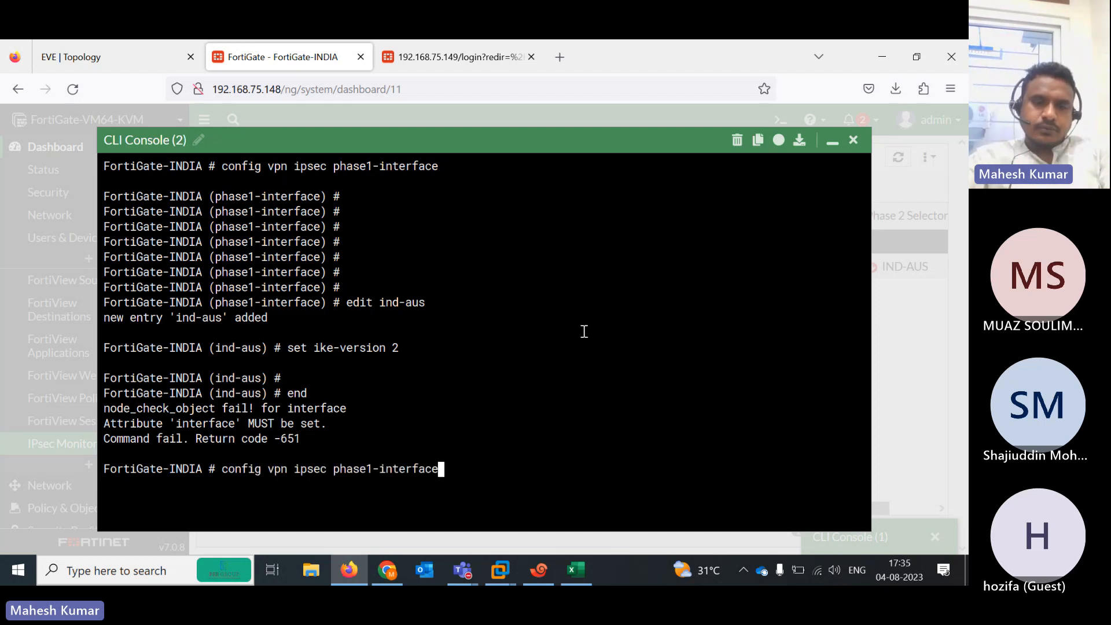
{"action": "key", "text": "Return"}
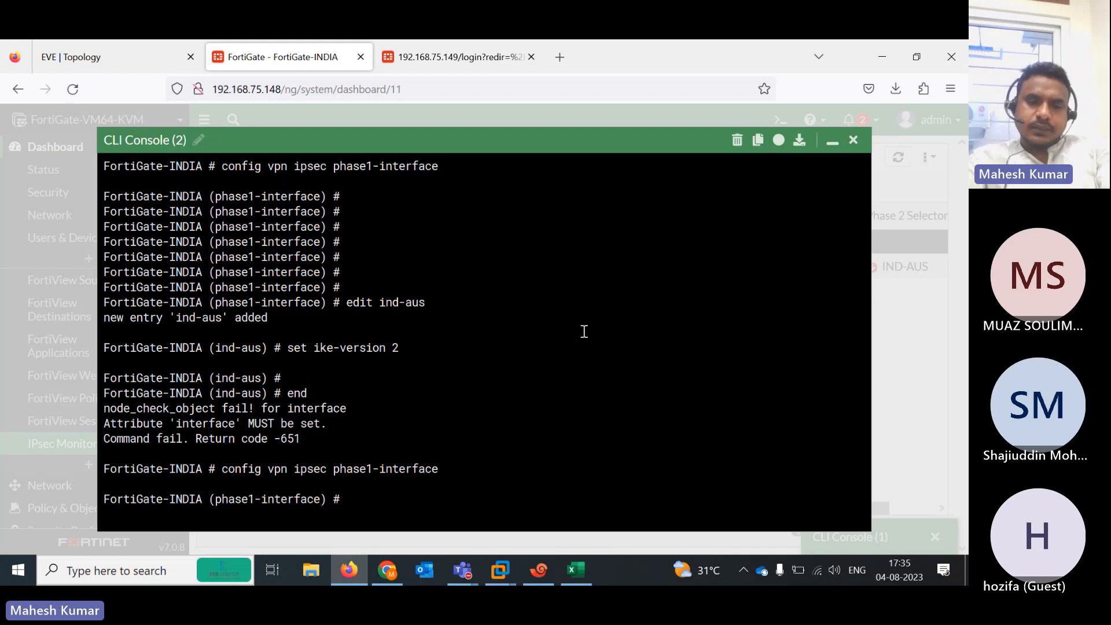
{"action": "key", "text": "question"}
{"action": "type", "text": "edit"}
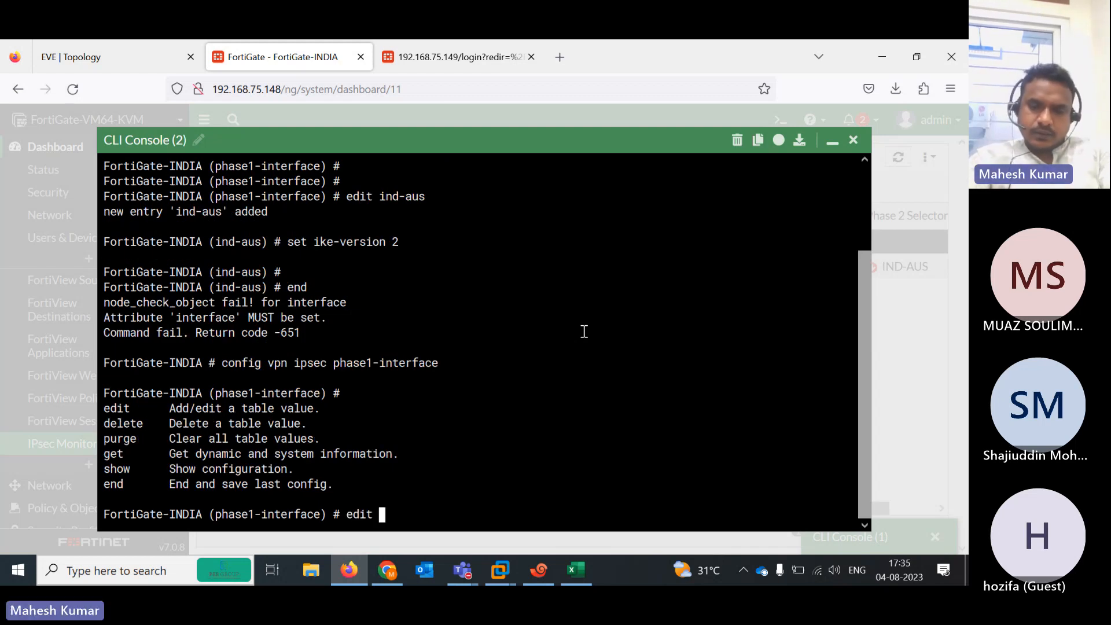
{"action": "key", "text": "question"}
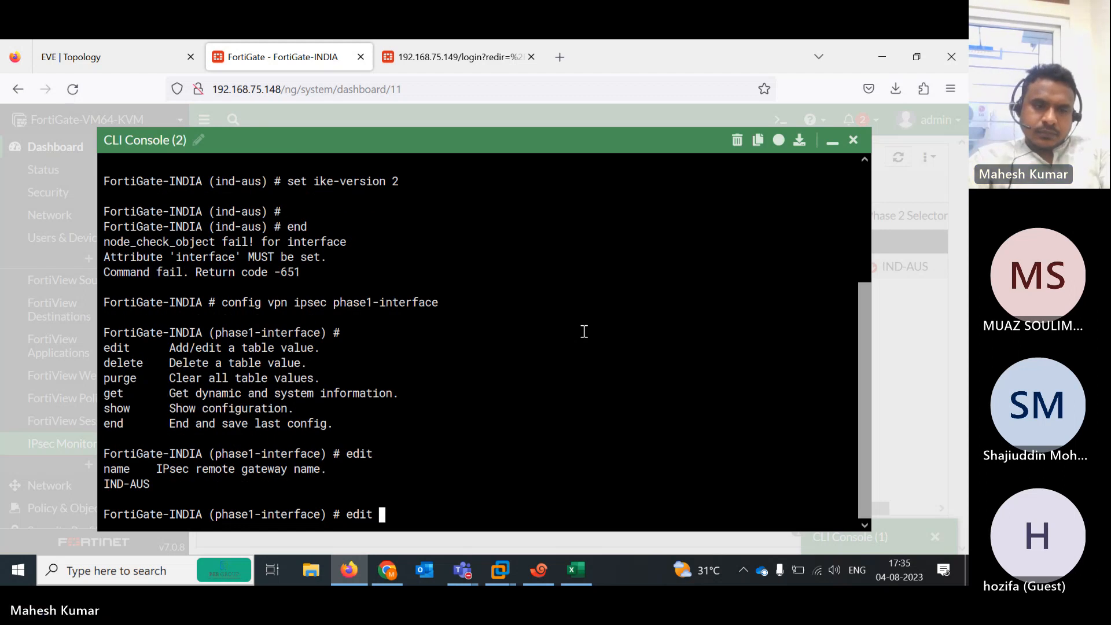
{"action": "type", "text": "I"}
{"action": "key", "text": "BackSpace"}
{"action": "type", "text": "IND"}
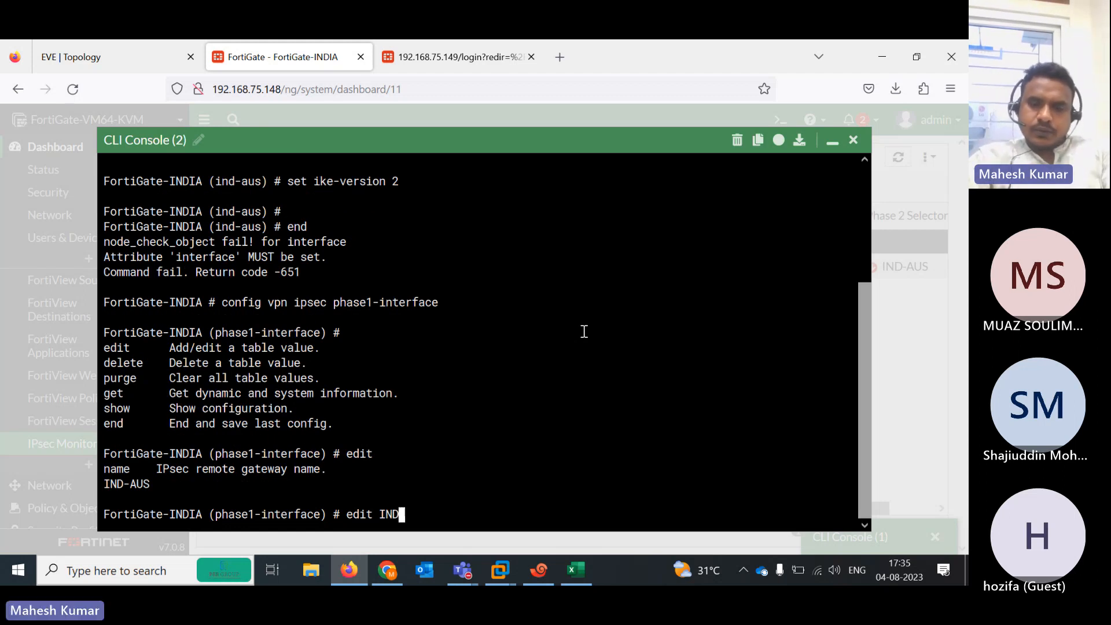
{"action": "type", "text": "-AUS"}
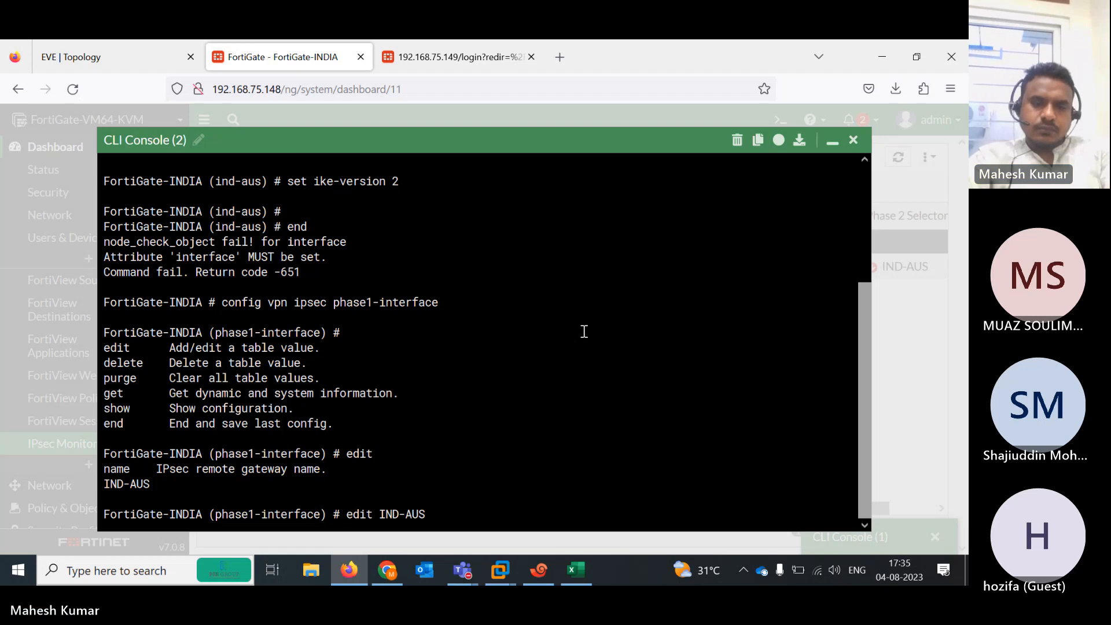
{"action": "key", "text": "Return"}
{"action": "key", "text": "Return"}
{"action": "key", "text": "Return"}
{"action": "key", "text": "Return"}
Set ike-version 2 on IND-AUS and save it with end
{"action": "key", "text": "question"}
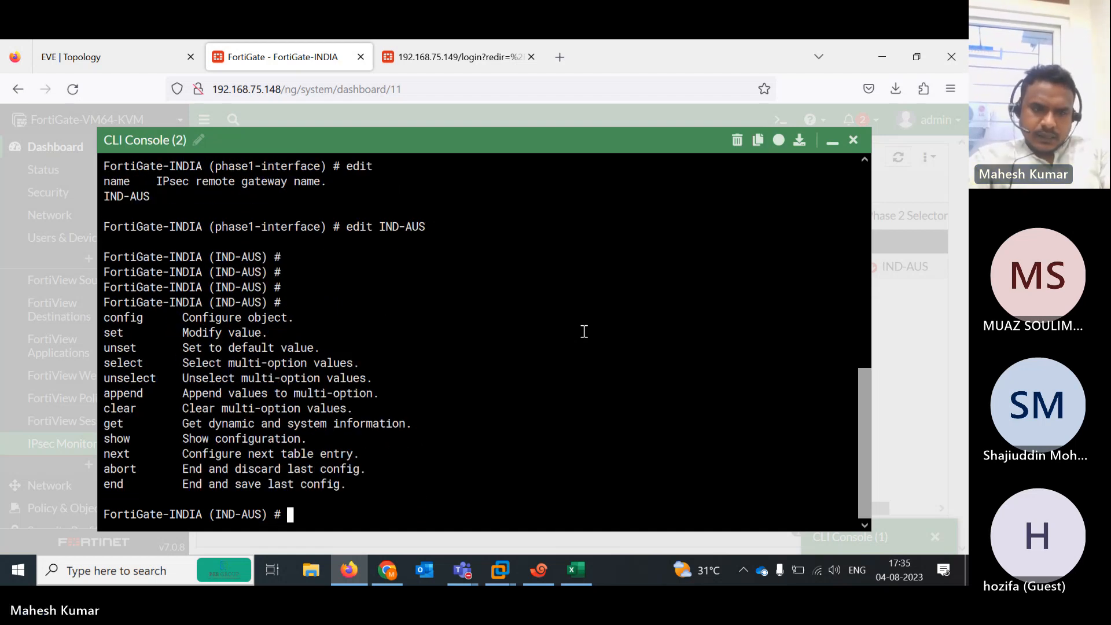
{"action": "type", "text": "SE"}
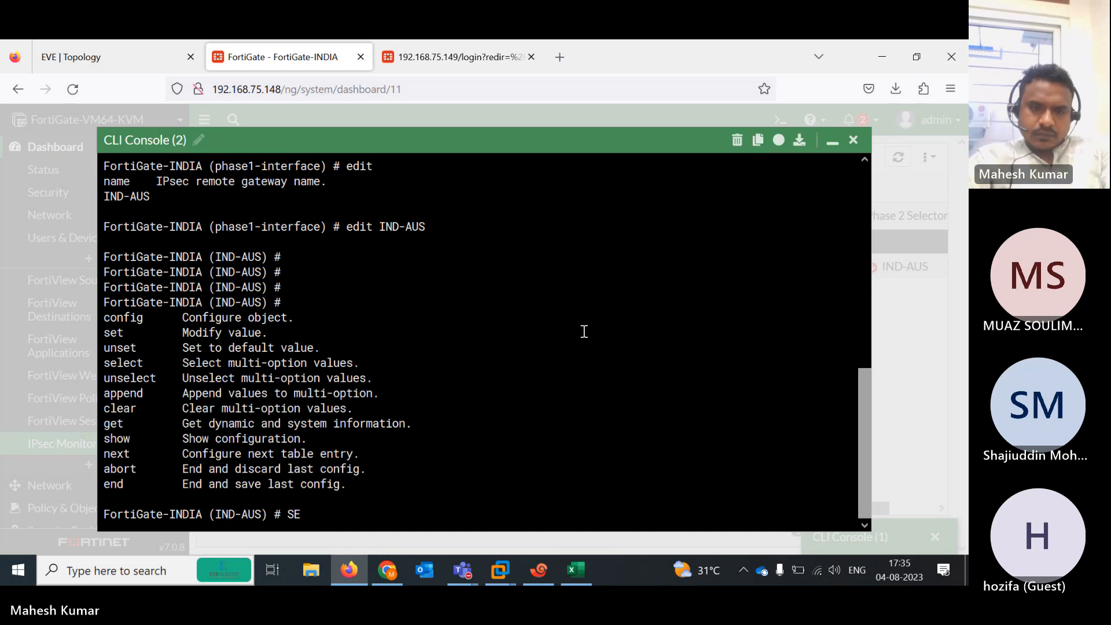
{"action": "key", "text": "BackSpace"}
{"action": "key", "text": "BackSpace"}
{"action": "type", "text": "set"}
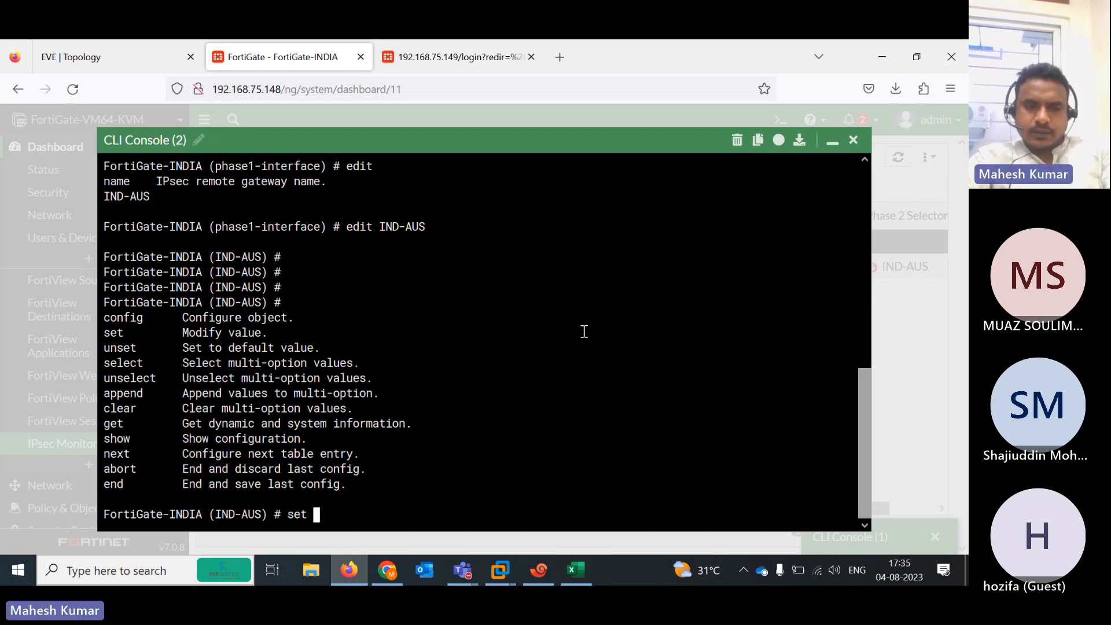
{"action": "key", "text": "question"}
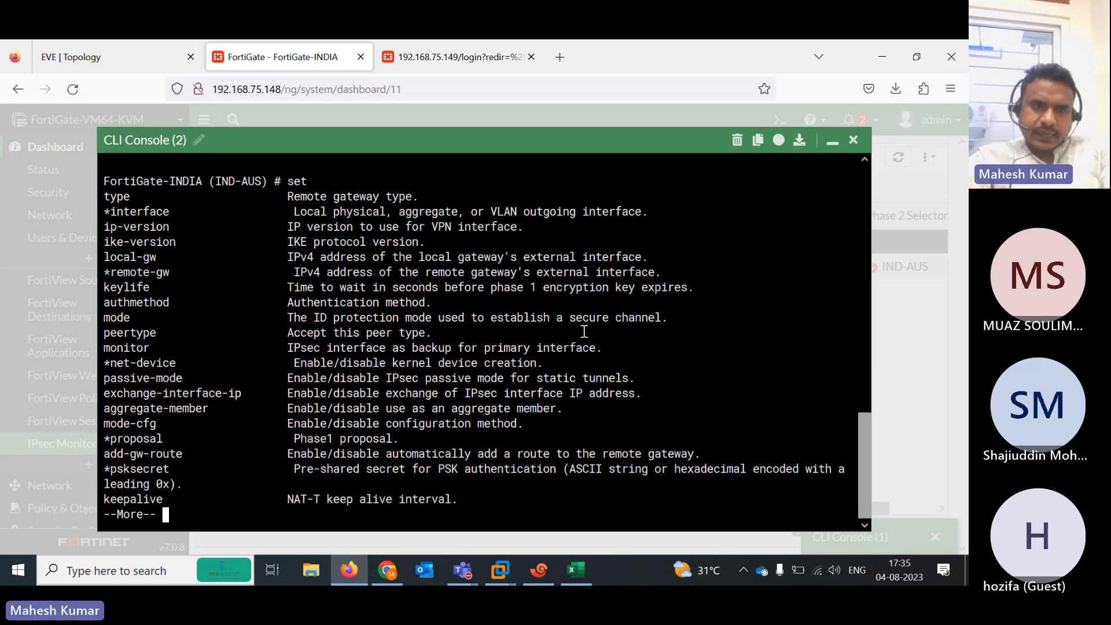
{"action": "key", "text": "space"}
{"action": "key", "text": "space"}
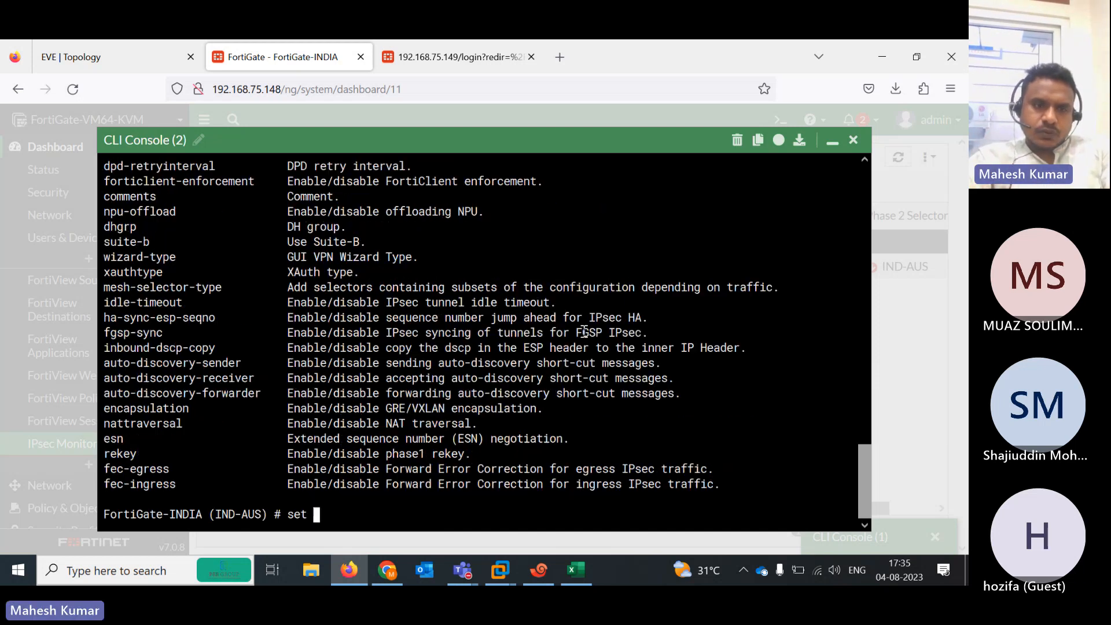
{"action": "type", "text": "ike-version"}
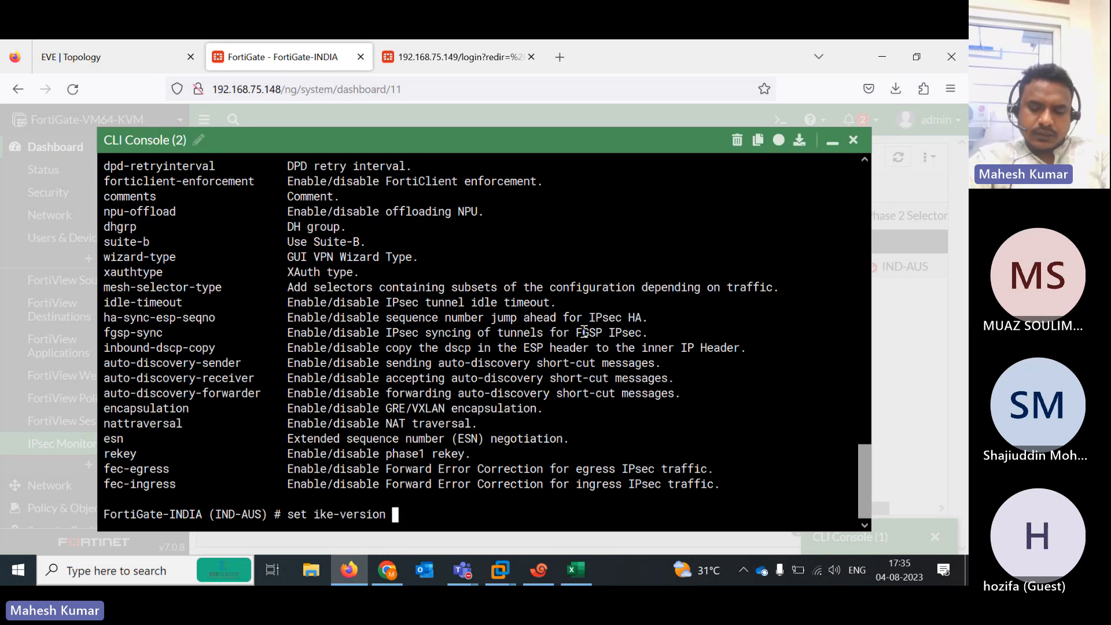
{"action": "type", "text": " 2"}
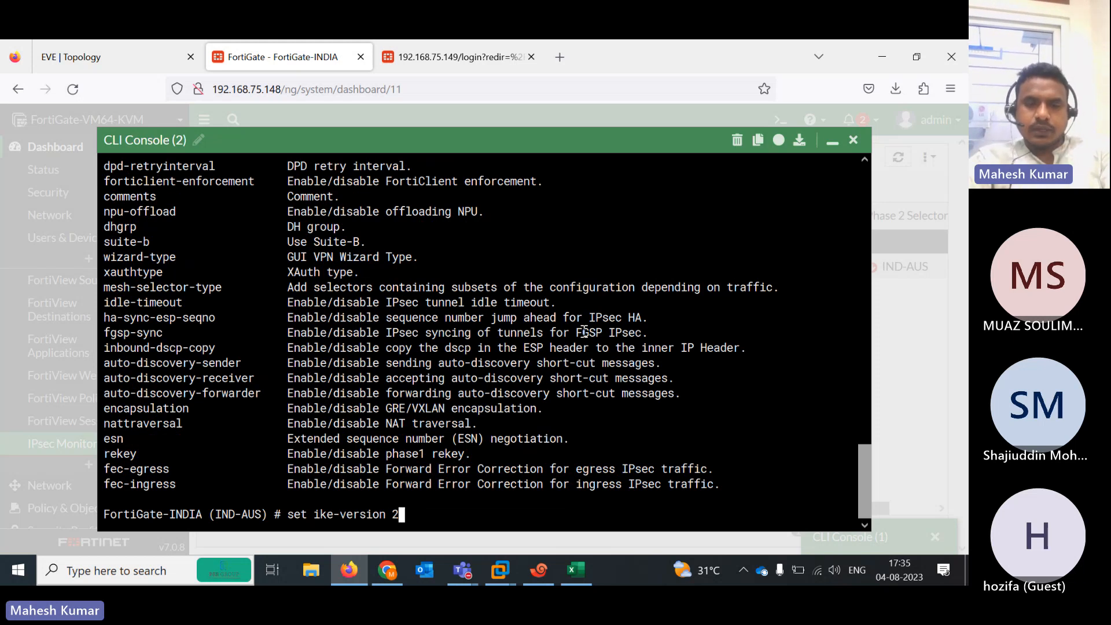
{"action": "key", "text": "Return"}
{"action": "key", "text": "Return"}
{"action": "key", "text": "Return"}
{"action": "key", "text": "Return"}
{"action": "key", "text": "Return"}
{"action": "key", "text": "Return"}
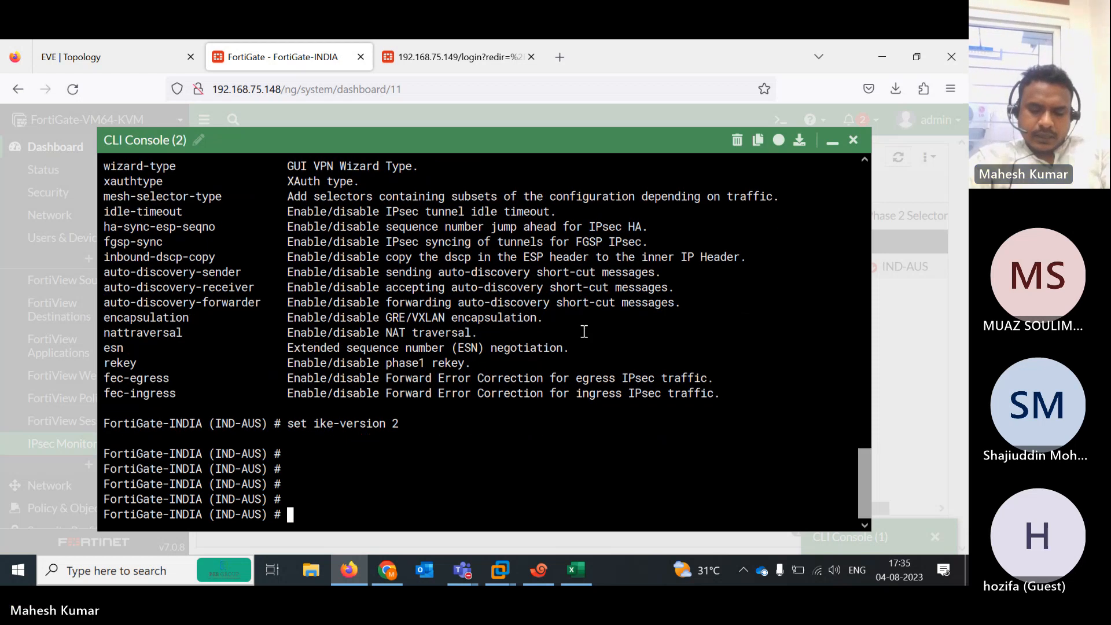
{"action": "type", "text": "end"}
{"action": "key", "text": "Return"}
{"action": "key", "text": "Return"}
{"action": "key", "text": "Return"}
{"action": "key", "text": "Return"}
{"action": "key", "text": "Return"}
{"action": "key", "text": "Return"}
{"action": "key", "text": "Return"}
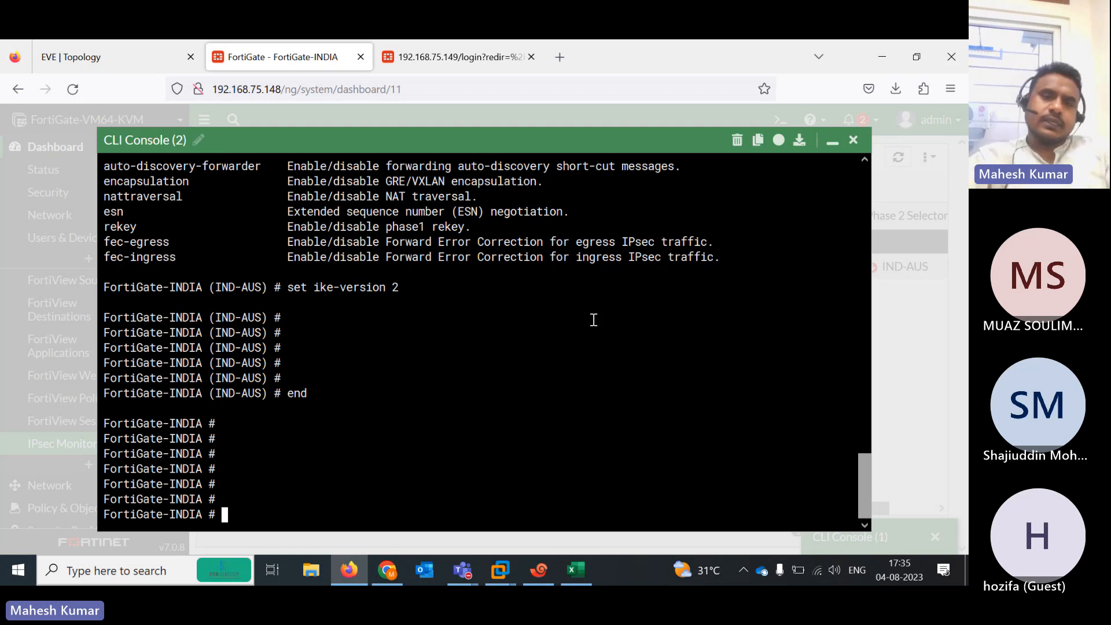
{"action": "type", "text": "s"}
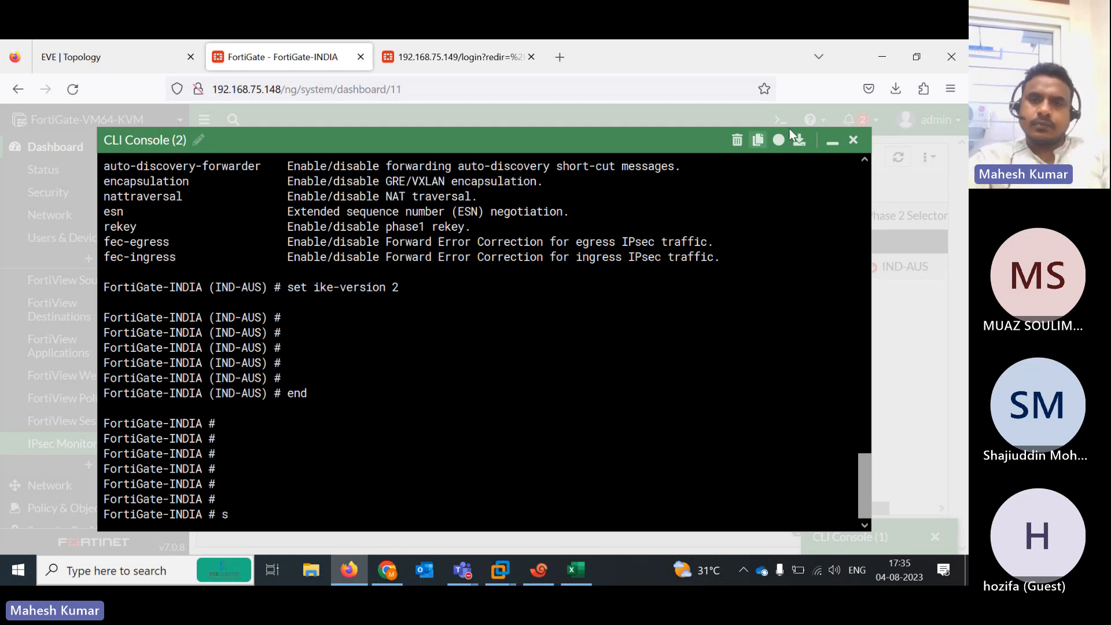
Close the two old CLI console sessions on FortiGate-INDIA
{"action": "left_click", "coordinate": [831, 141]}
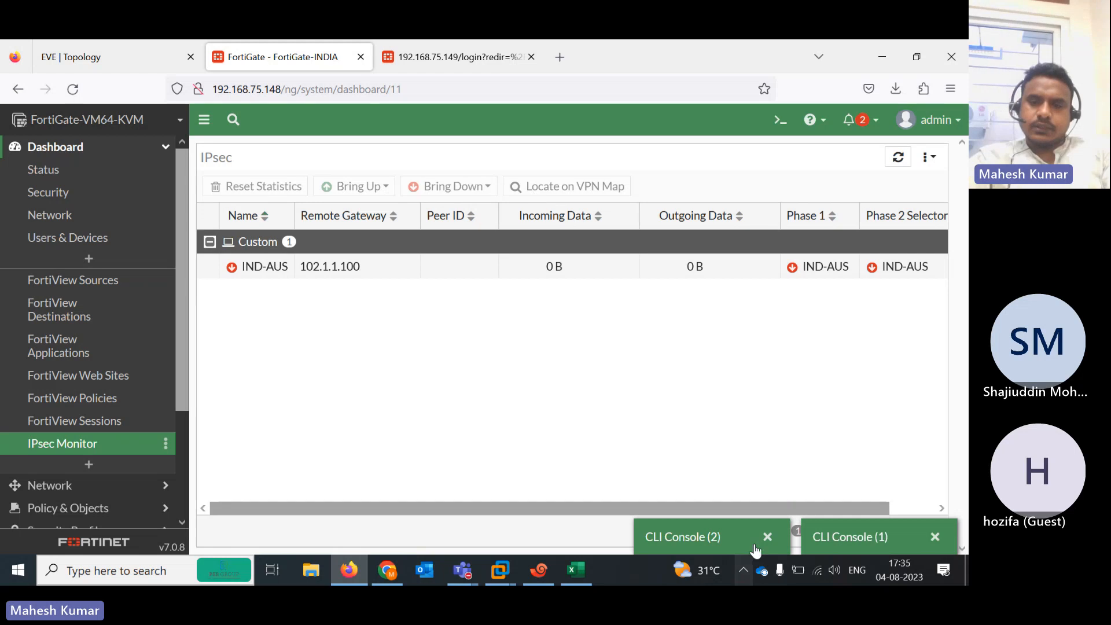
{"action": "left_click", "coordinate": [852, 535]}
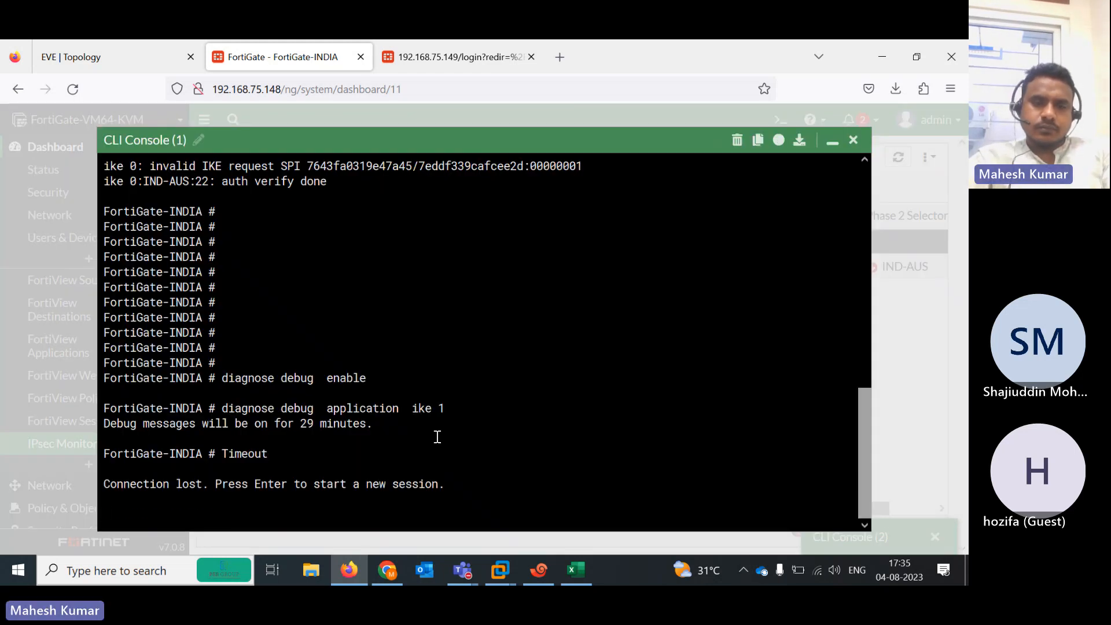
{"action": "key", "text": "Return"}
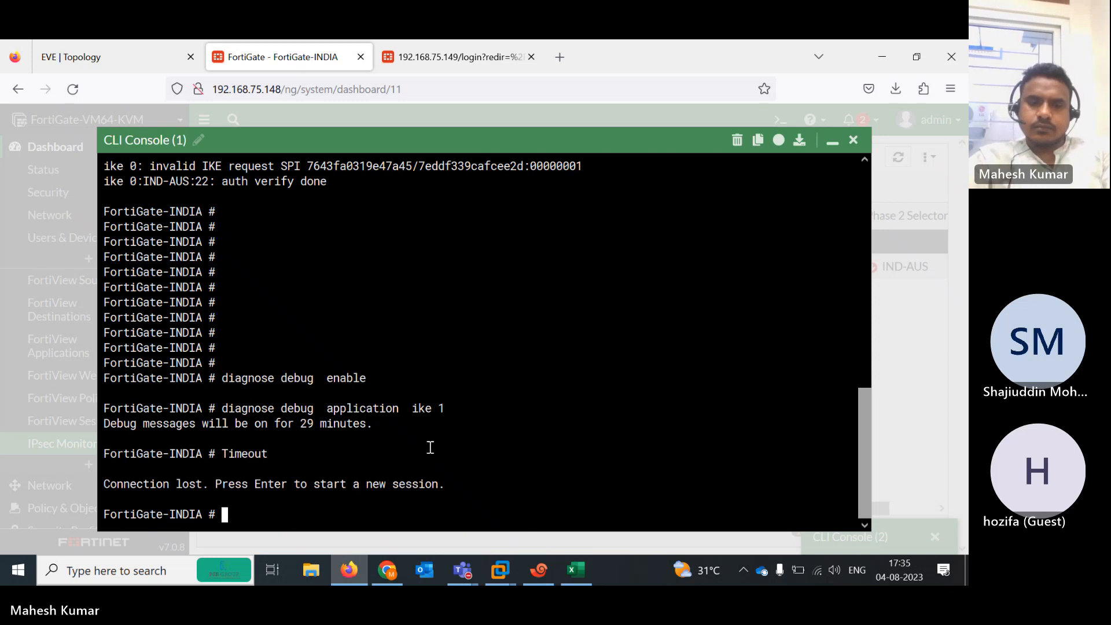
{"action": "key", "text": "Return"}
{"action": "key", "text": "Return"}
{"action": "key", "text": "Return"}
{"action": "key", "text": "Return"}
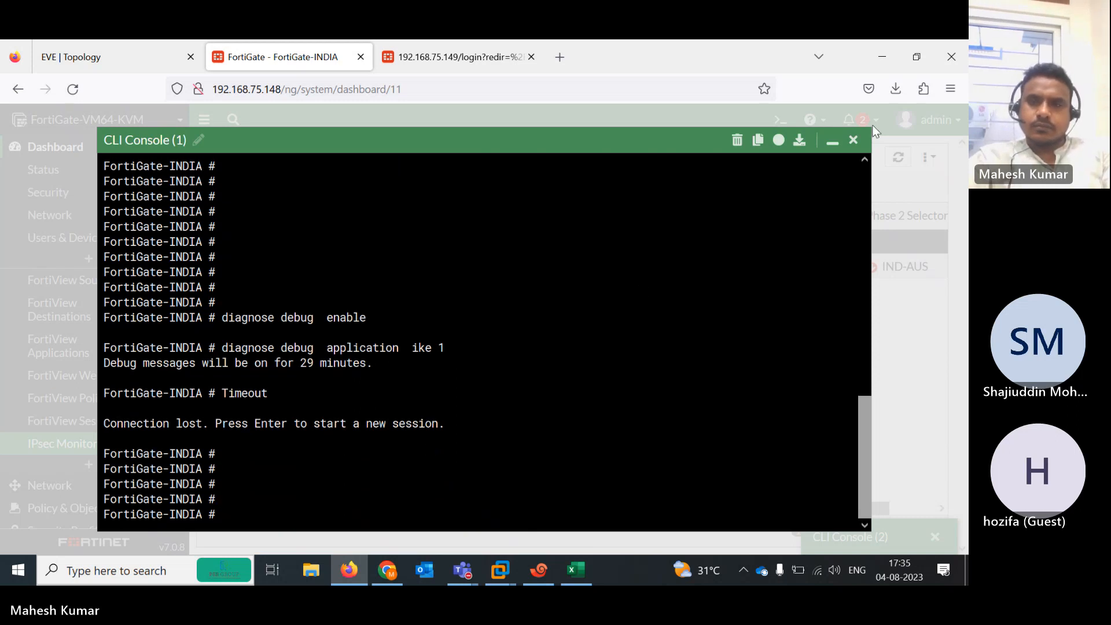
{"action": "left_click", "coordinate": [852, 141]}
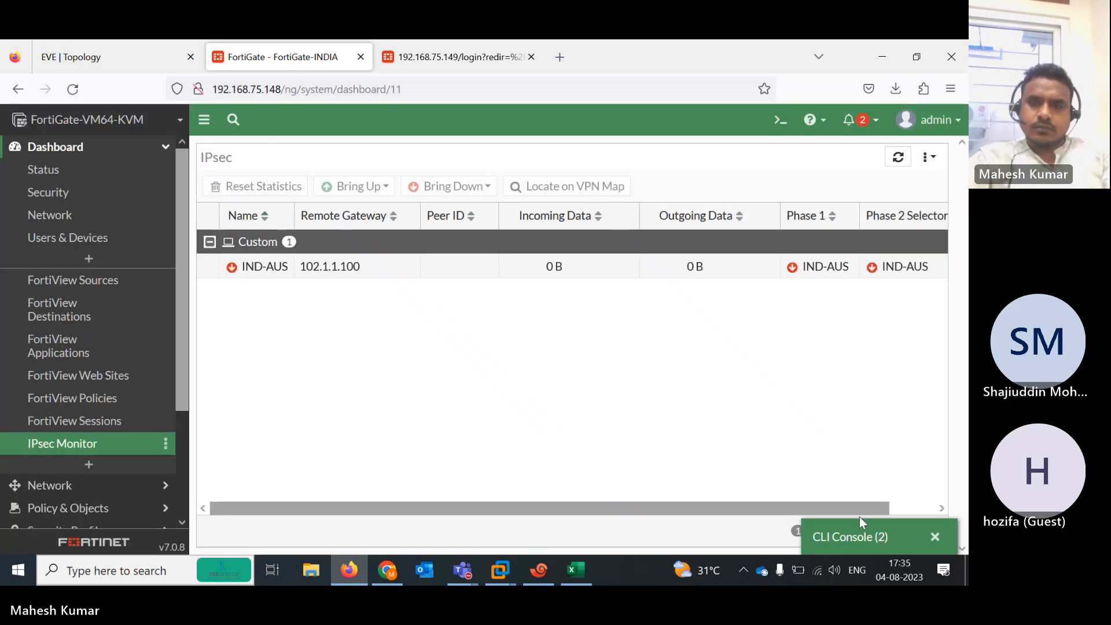
{"action": "left_click", "coordinate": [935, 537]}
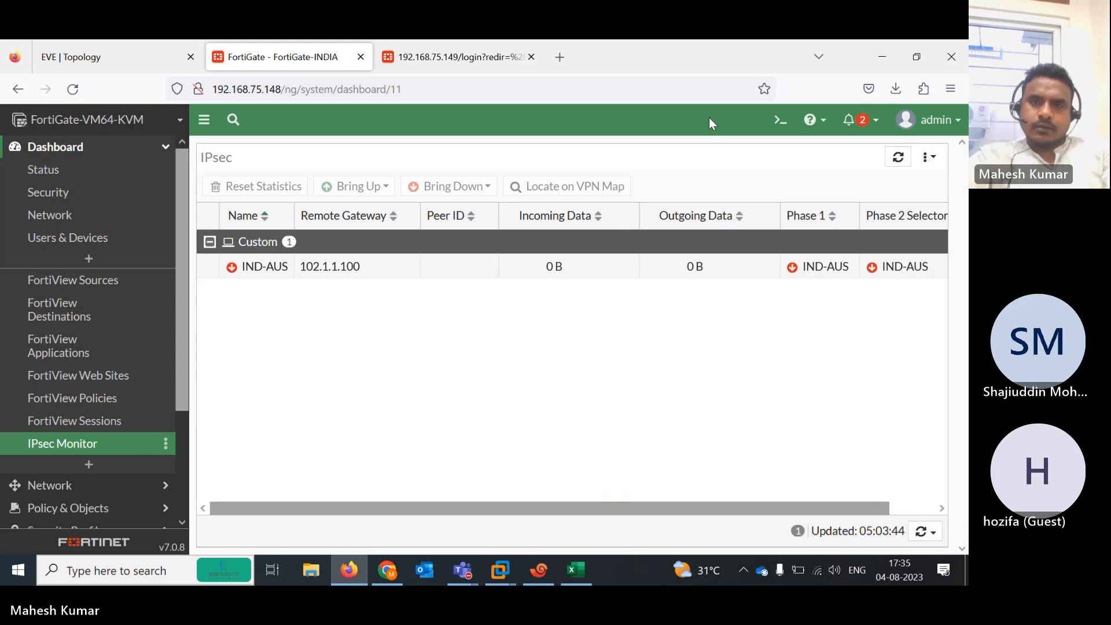
In a new console, run diagnose debug enable and diagnose debug application ike 1, revealing 'no proposal chosen'
{"action": "left_click", "coordinate": [782, 125]}
{"action": "type", "text": "d"}
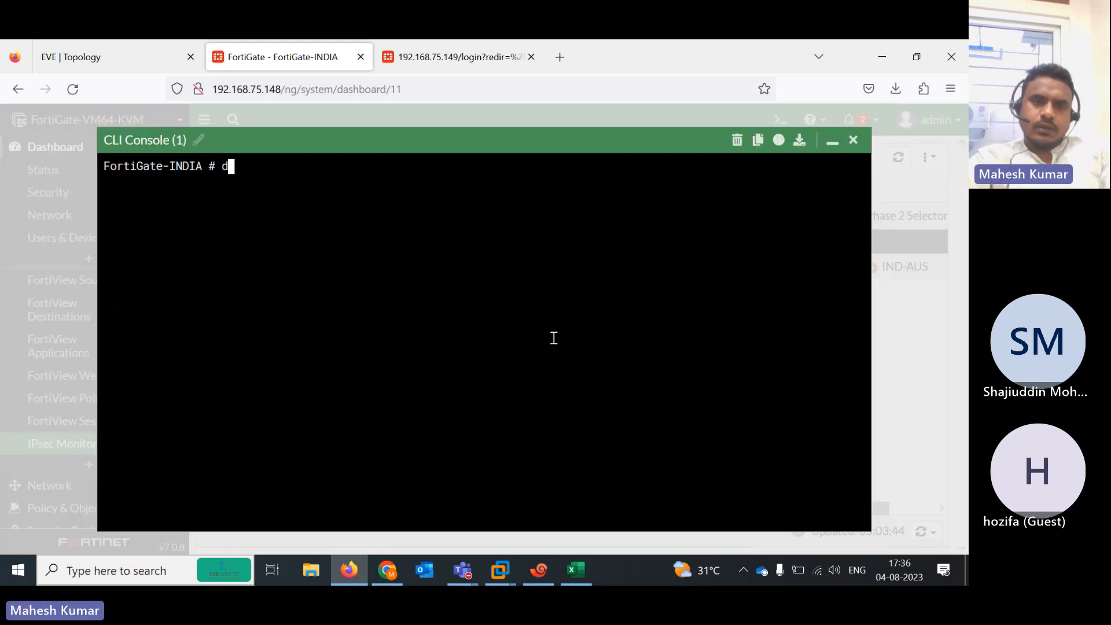
{"action": "type", "text": "iagnose debug enable"}
{"action": "key", "text": "Return"}
{"action": "type", "text": "d"}
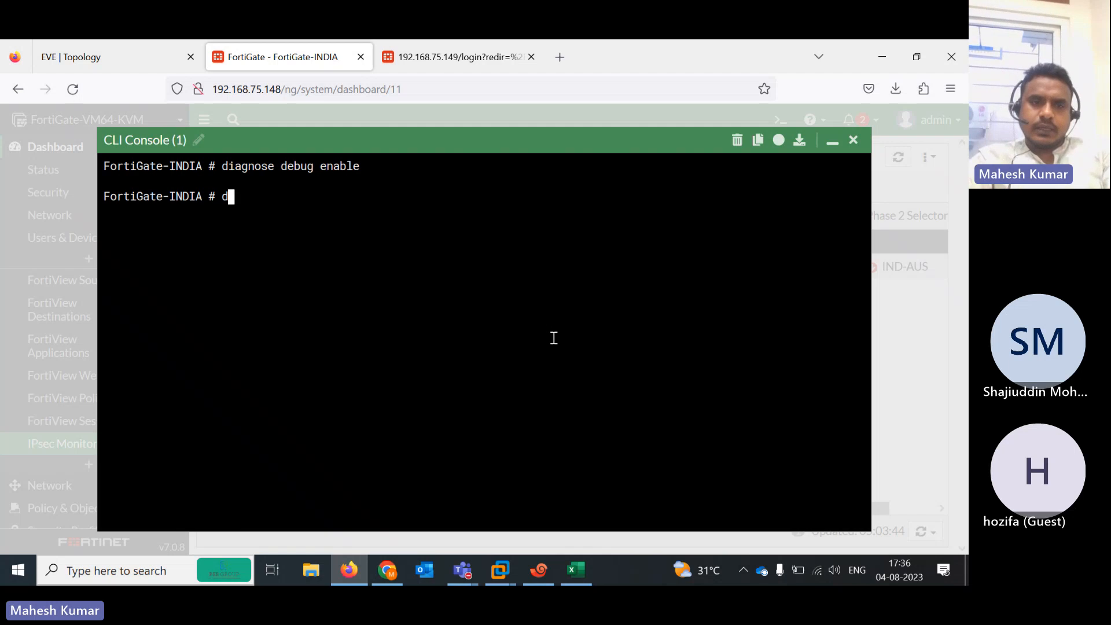
{"action": "type", "text": "iagnose de"}
{"action": "key", "text": "BackSpace"}
{"action": "key", "text": "BackSpace"}
{"action": "type", "text": "debug "}
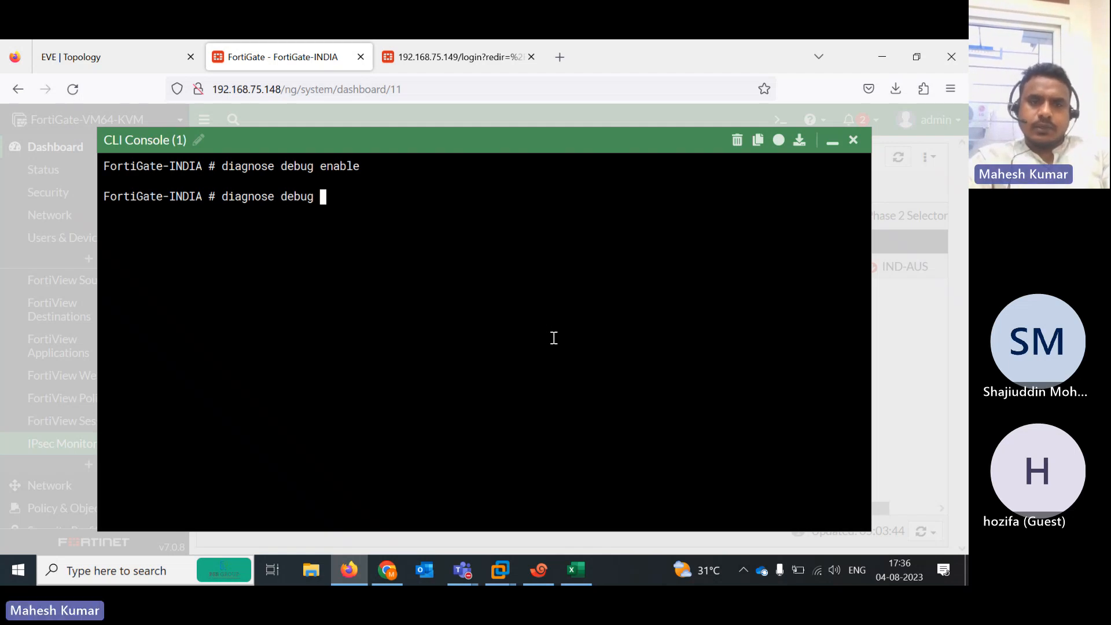
{"action": "type", "text": "application k"}
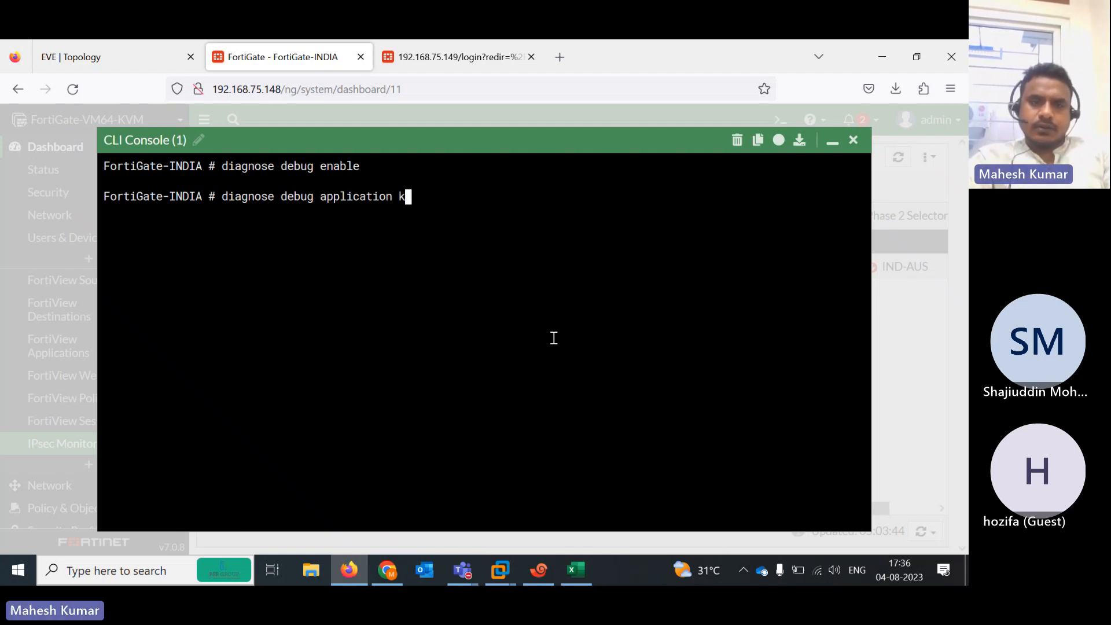
{"action": "key", "text": "BackSpace"}
{"action": "type", "text": "ike 1"}
{"action": "key", "text": "Return"}
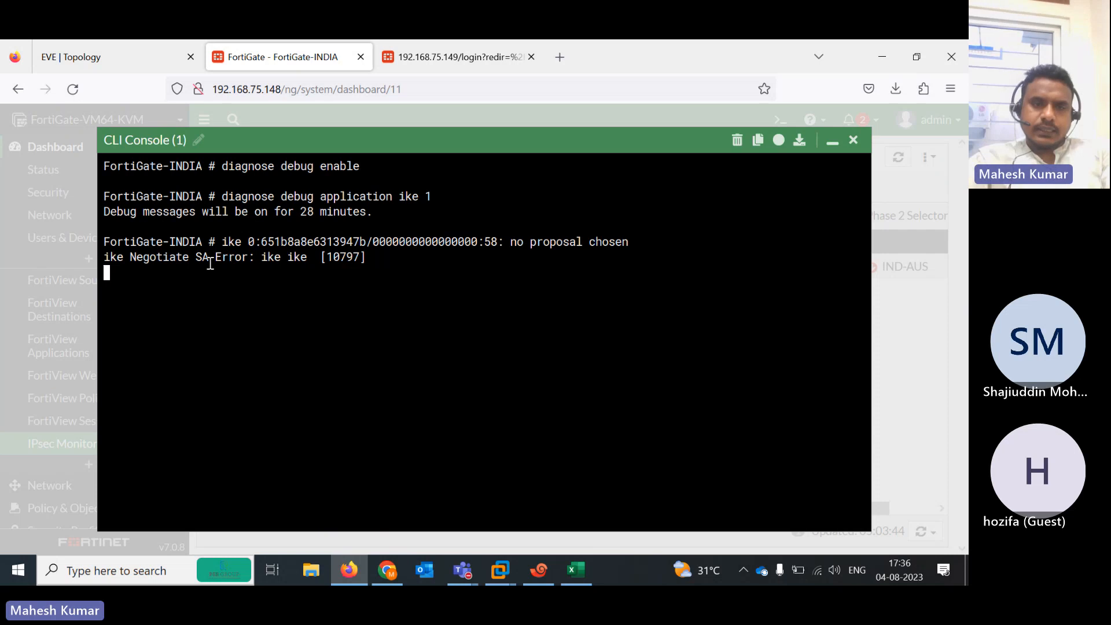
{"action": "left_click_drag", "start_coordinate": [209, 257], "coordinate": [339, 272]}
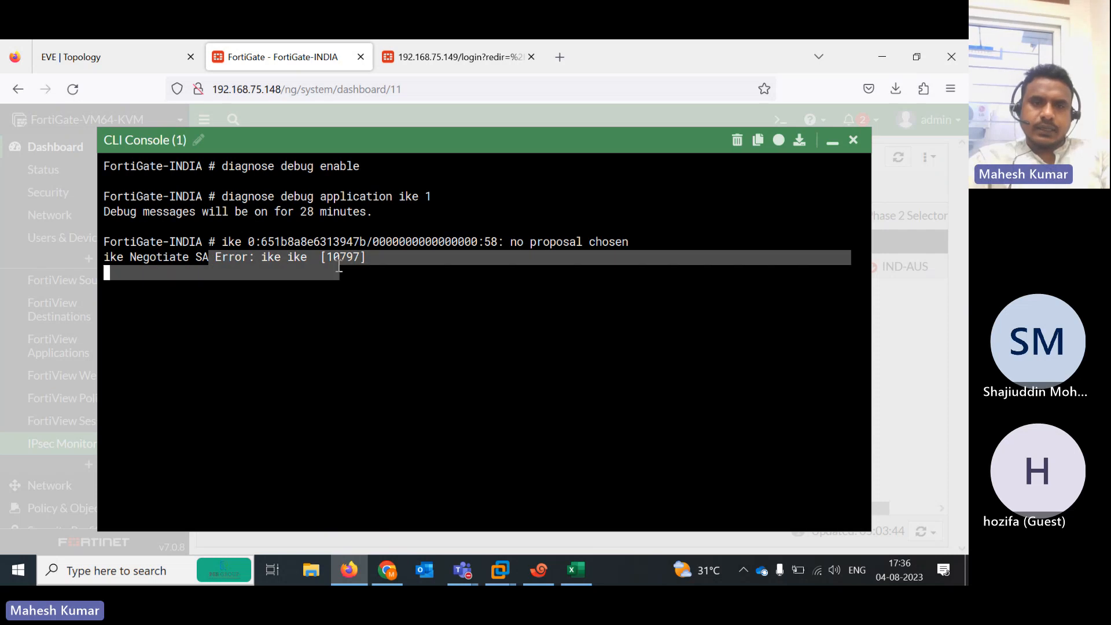
{"action": "left_click", "coordinate": [427, 61]}
Log back in to FortiGate-AUS as admin and dismiss the save-login and release notices
{"action": "type", "text": "admin"}
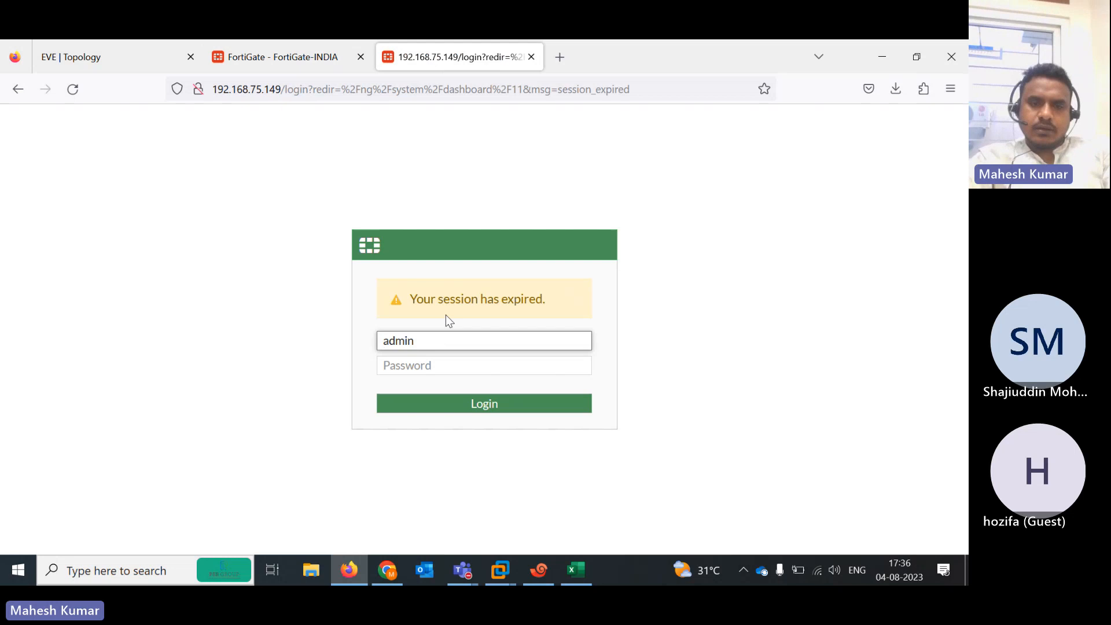
{"action": "key", "text": "Tab"}
{"action": "type", "text": "*****"}
{"action": "key", "text": "Return"}
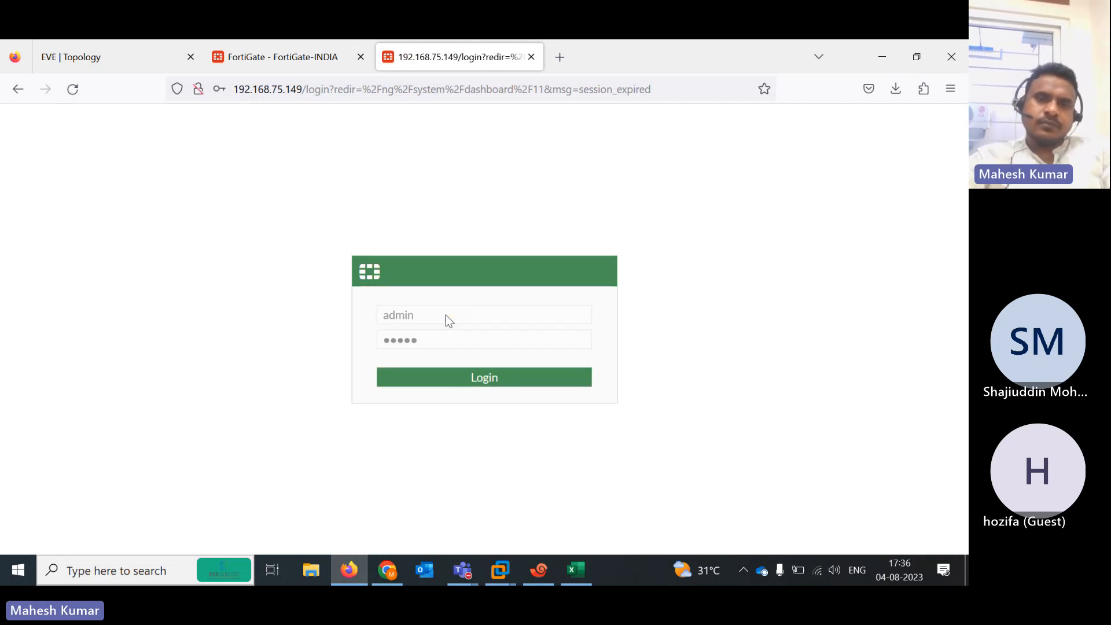
{"action": "left_click", "coordinate": [419, 279]}
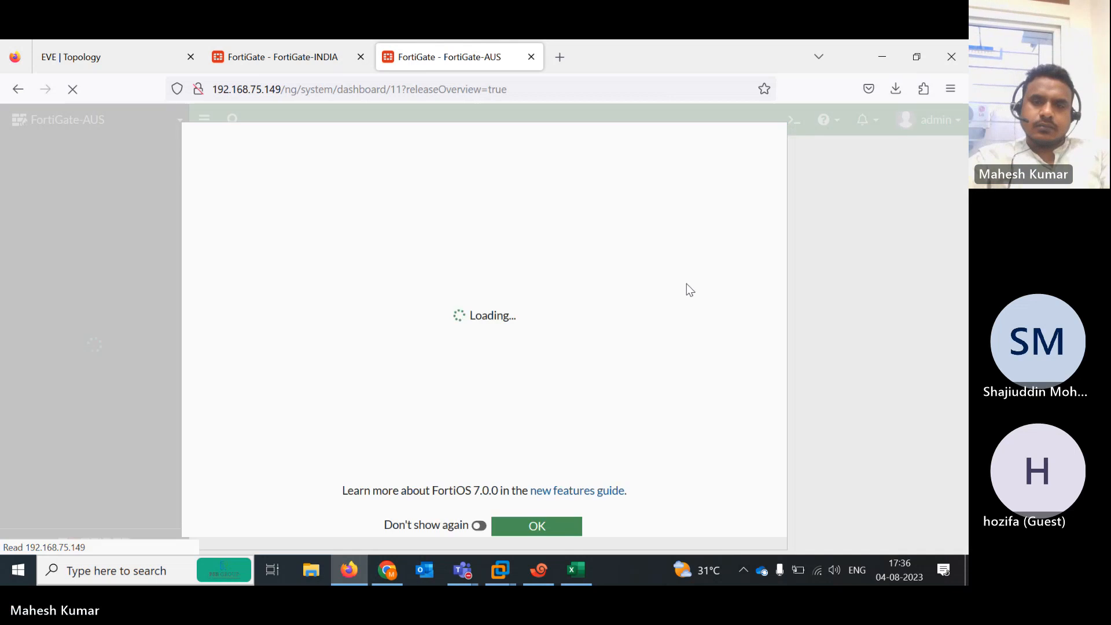
{"action": "left_click", "coordinate": [529, 528]}
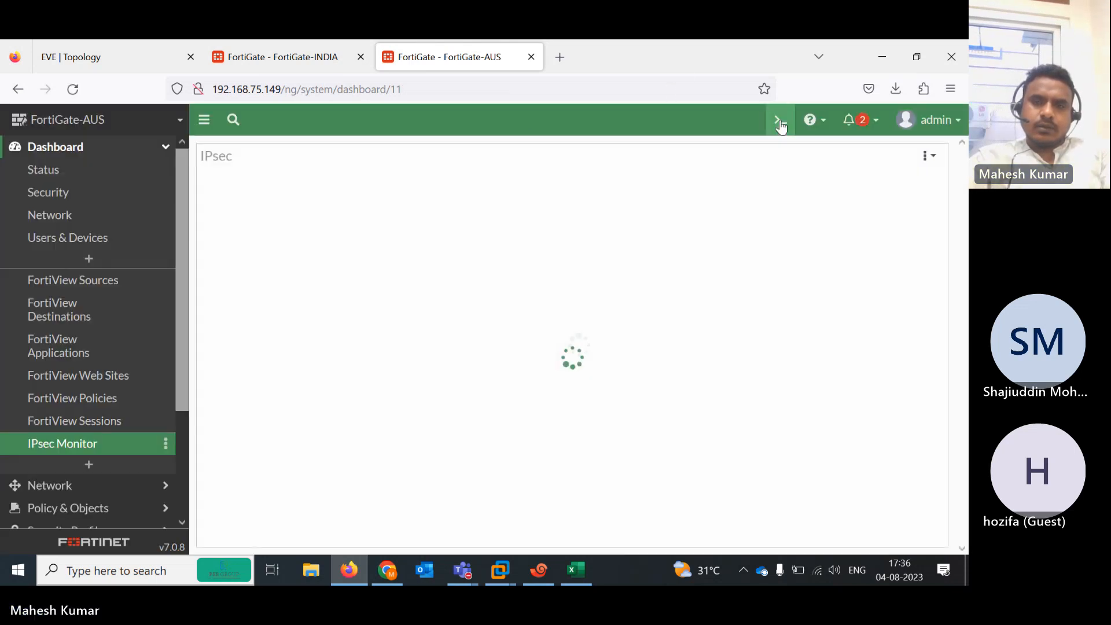
Enable IKE debugging at level 1 on FortiGate-AUS and highlight its Negotiate SA Error lines
{"action": "left_click", "coordinate": [779, 123]}
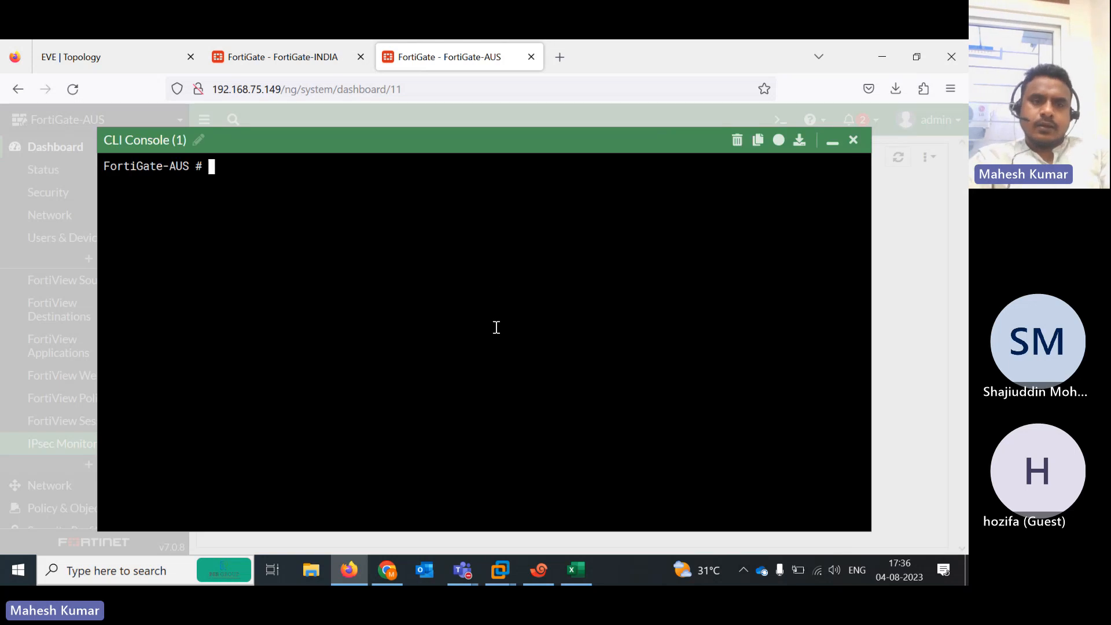
{"action": "type", "text": "diagnose "}
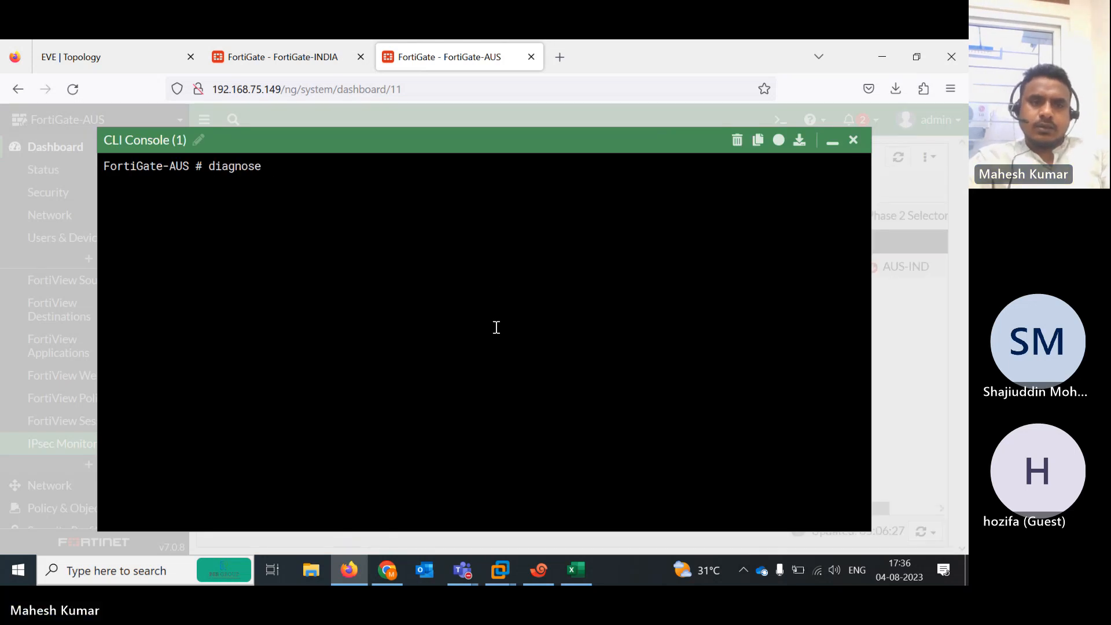
{"action": "type", "text": "debug enable"}
{"action": "key", "text": "Return"}
{"action": "type", "text": "di"}
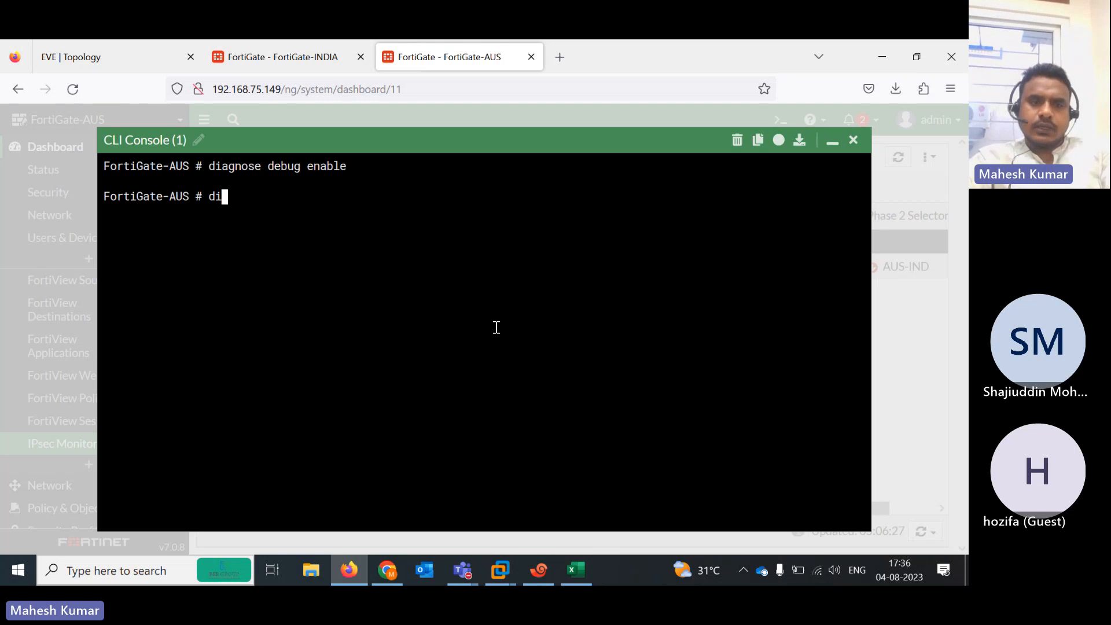
{"action": "type", "text": "agnose debug "}
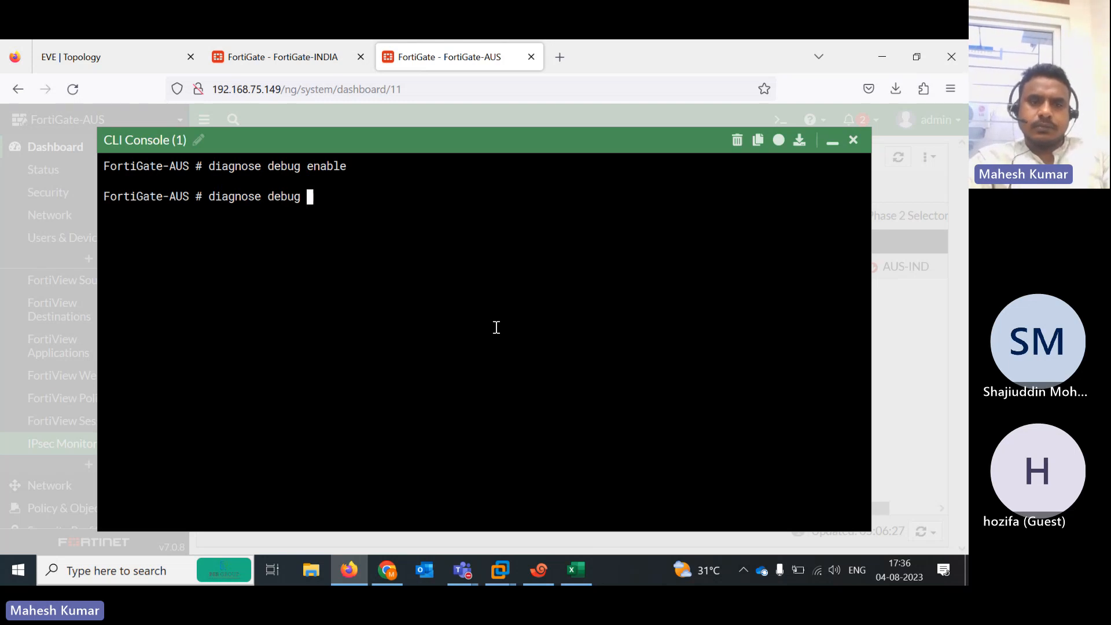
{"action": "type", "text": "application ike 1"}
{"action": "key", "text": "Return"}
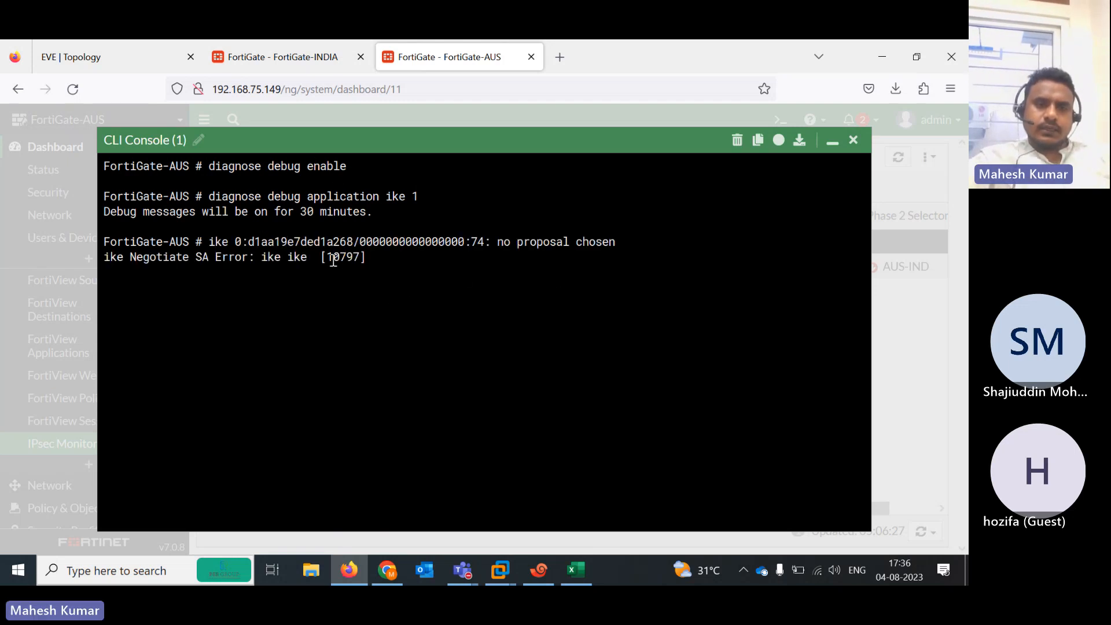
{"action": "left_click_drag", "start_coordinate": [248, 254], "coordinate": [313, 257]}
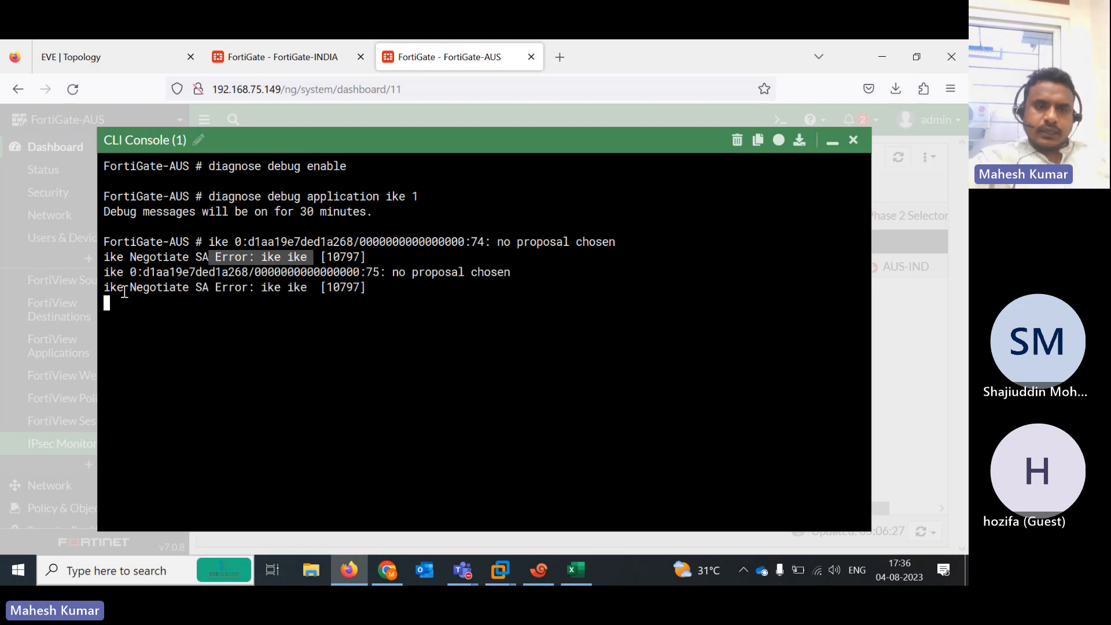
{"action": "left_click_drag", "start_coordinate": [127, 289], "coordinate": [335, 294]}
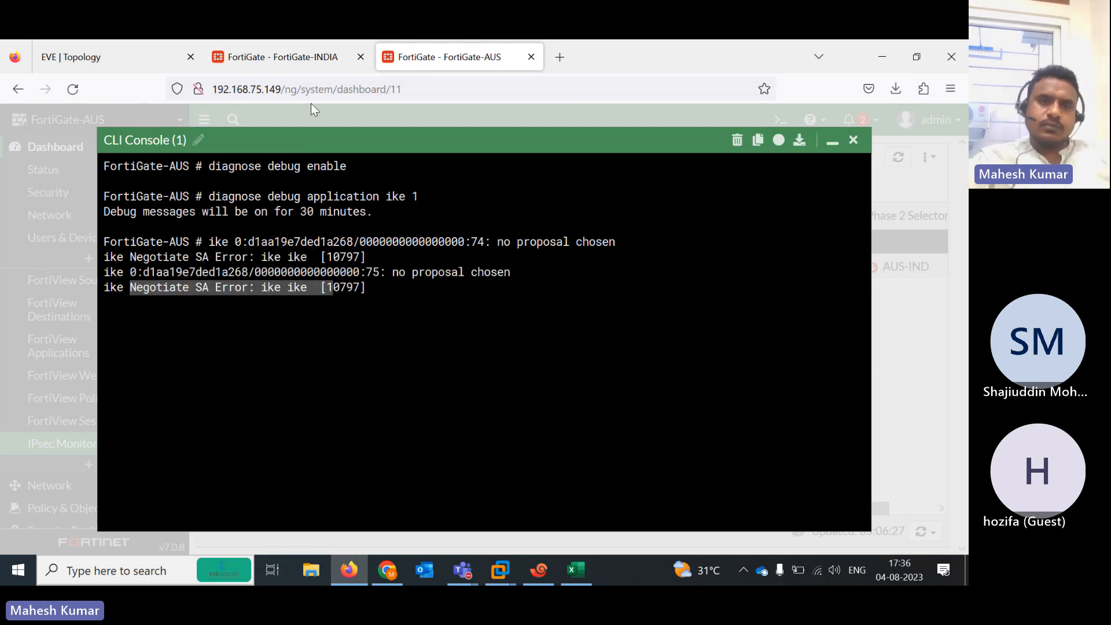
{"action": "left_click", "coordinate": [272, 56]}
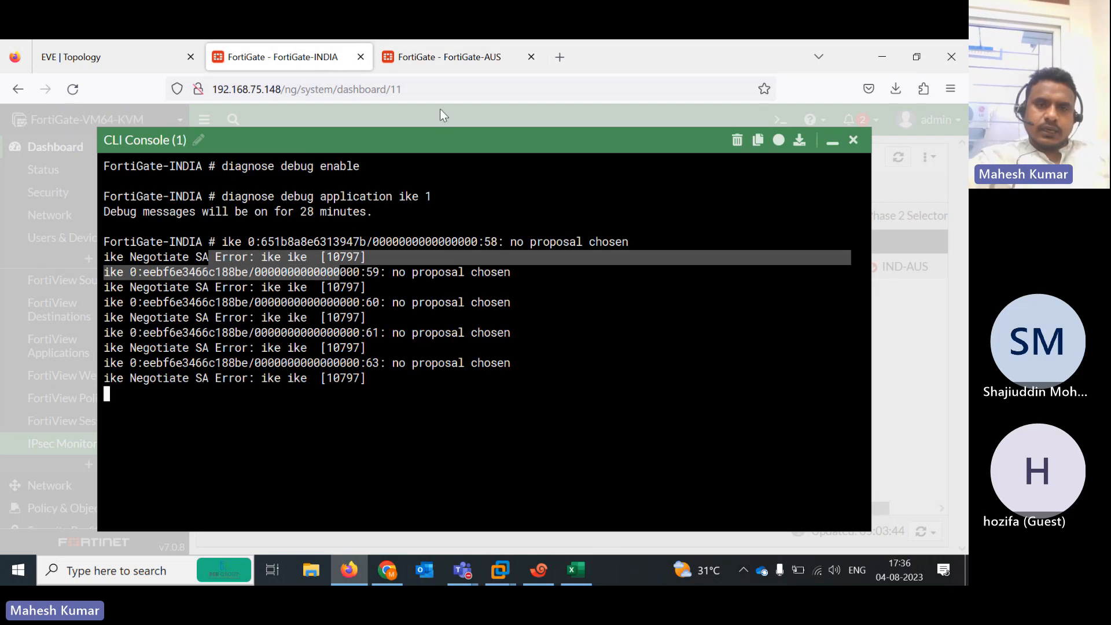
Open FortiGate-INDIA's IND-AUS tunnel editor to review its DES-MD5, DES-SHA1 Phase 1 proposal and DH group 5
{"action": "left_click", "coordinate": [832, 141]}
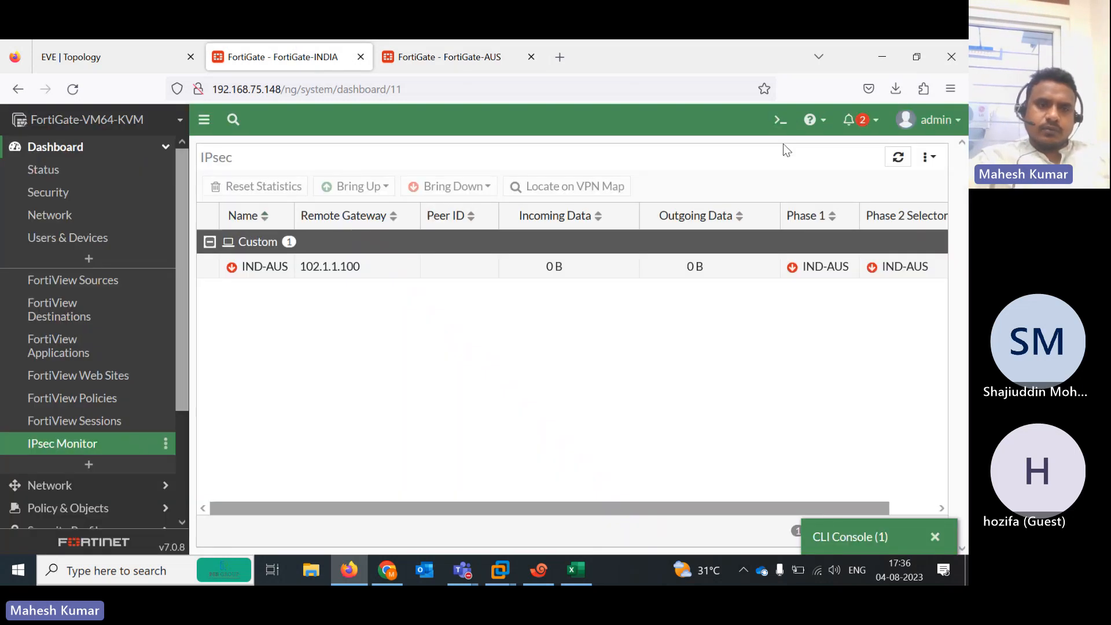
{"action": "left_click_drag", "start_coordinate": [180, 266], "coordinate": [184, 401]}
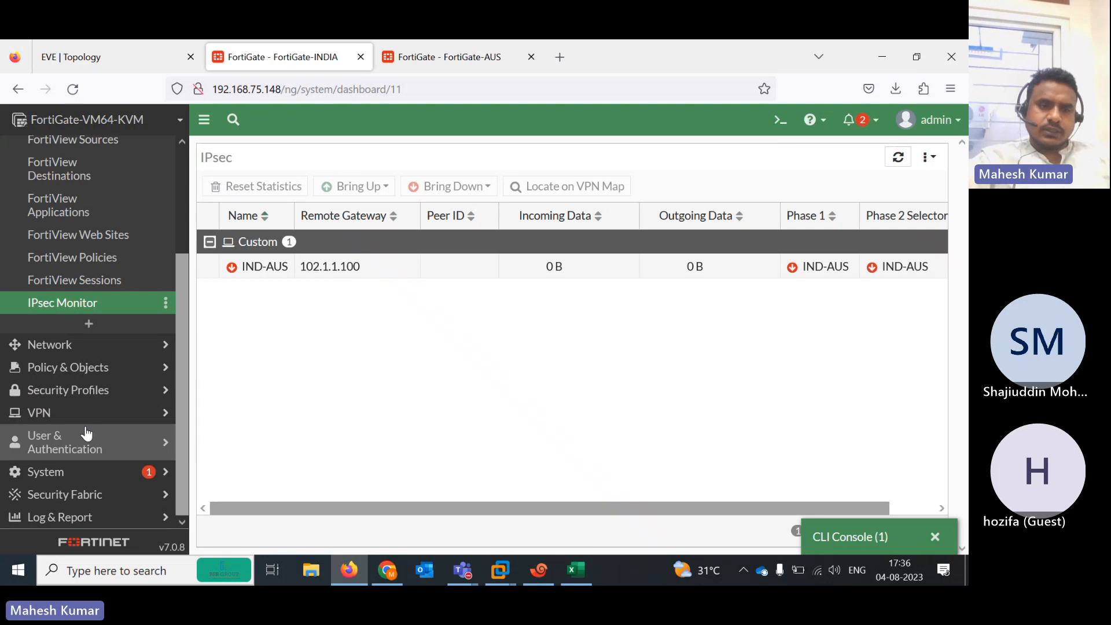
{"action": "left_click", "coordinate": [52, 418]}
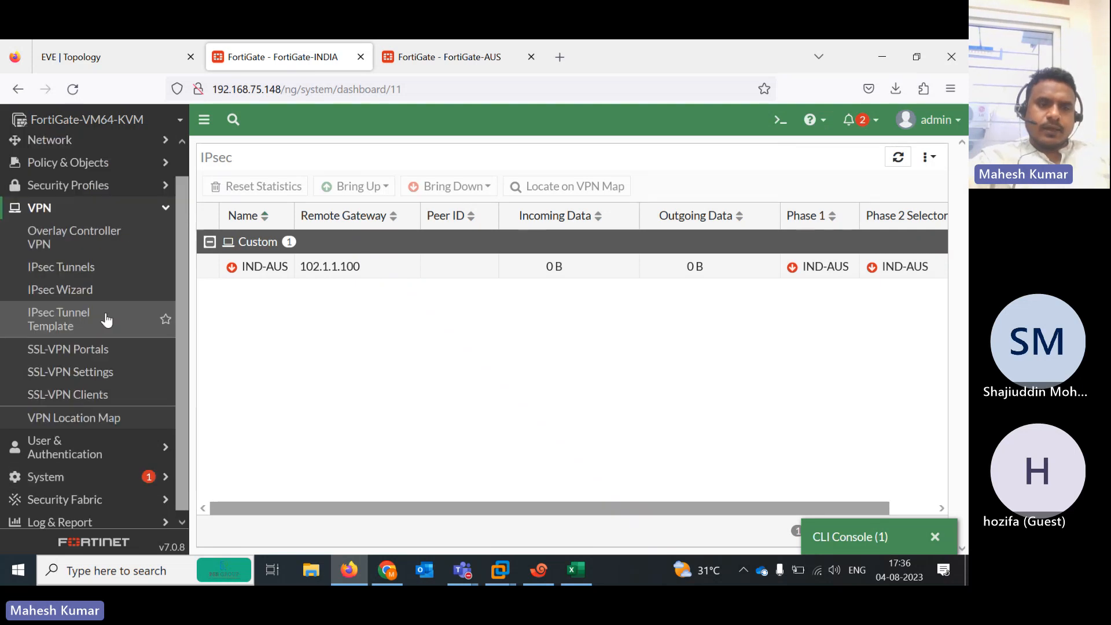
{"action": "left_click", "coordinate": [81, 289]}
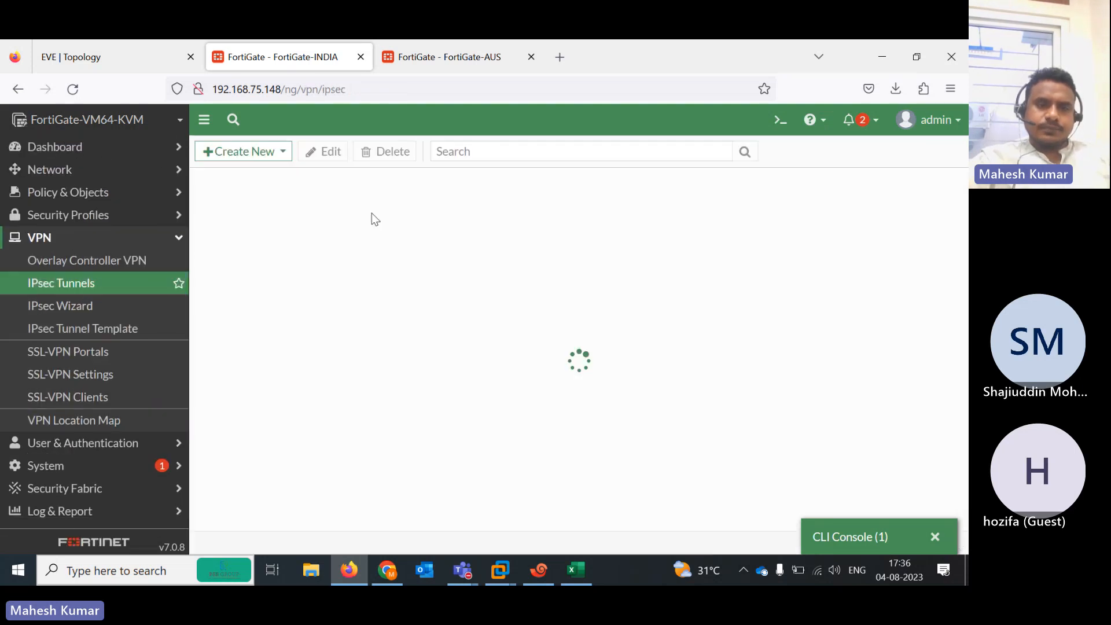
{"action": "left_click", "coordinate": [302, 243]}
{"action": "double_click", "coordinate": [302, 242]}
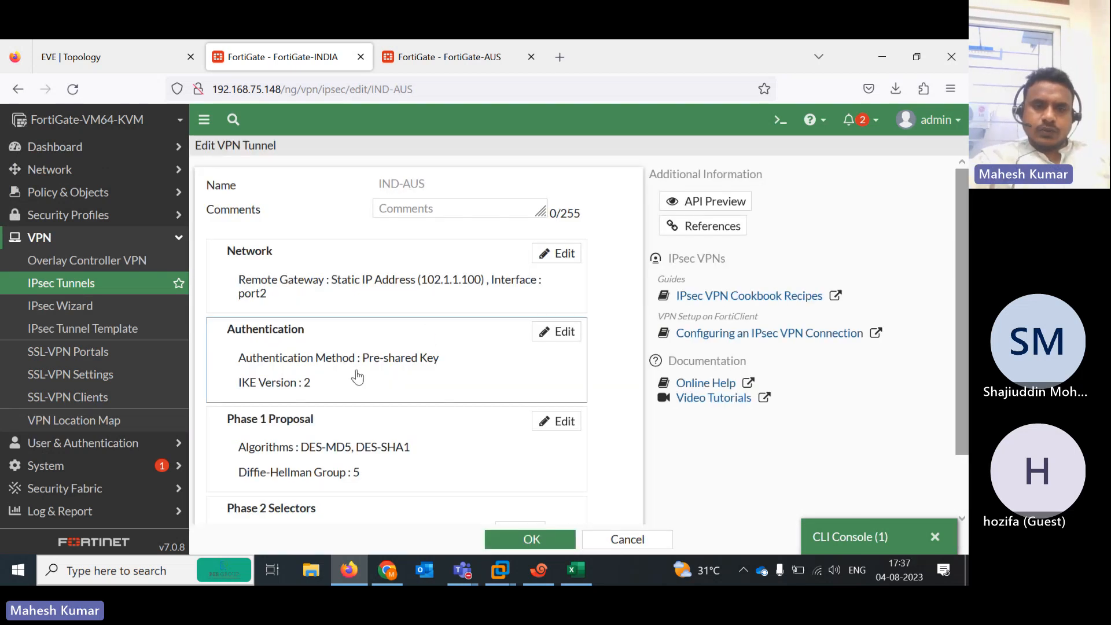
On FortiGate-AUS, open the AUS-IND tunnel editor showing DES-SHA512 Phase 1 and the 0.0.0.0/0.0.0.0 Phase 2 selector
{"action": "left_click", "coordinate": [446, 57]}
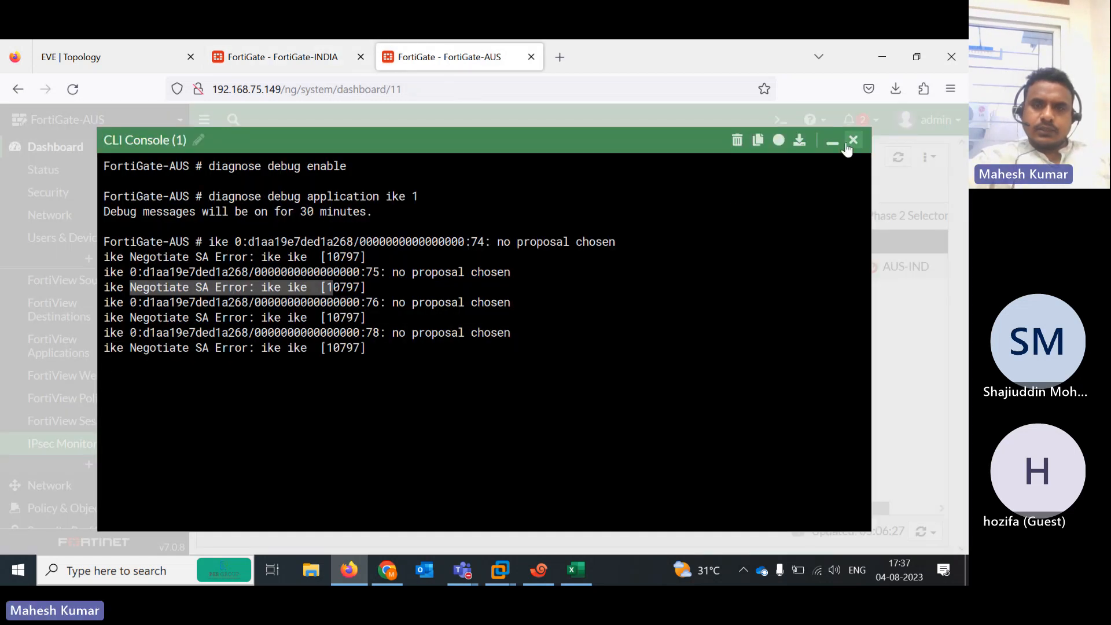
{"action": "left_click", "coordinate": [852, 141]}
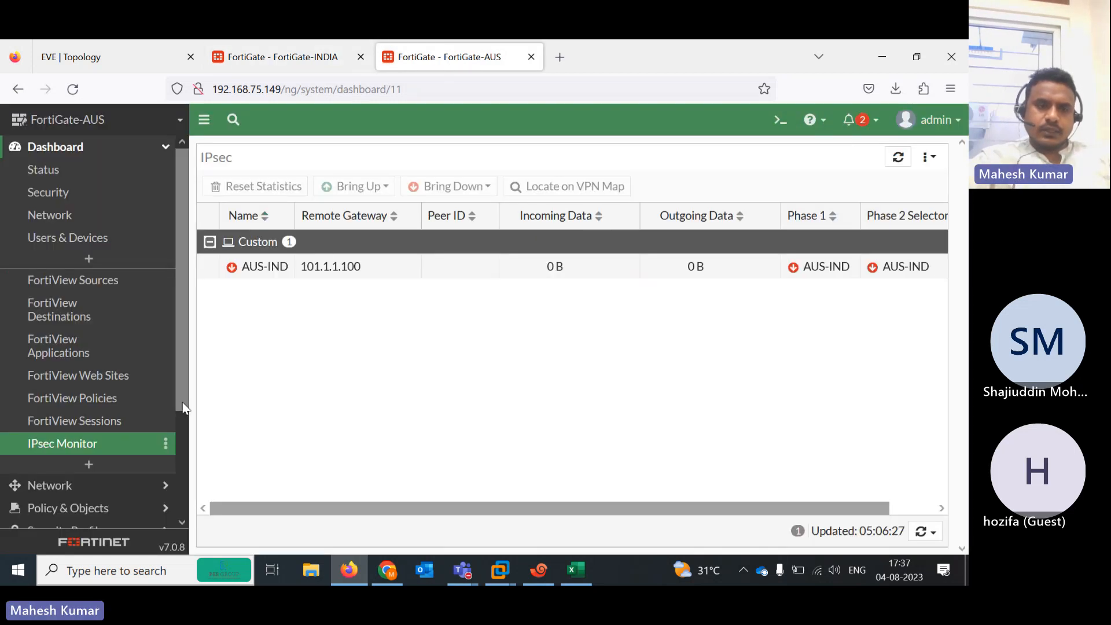
{"action": "scroll", "coordinate": [182, 481], "scroll_direction": "down", "scroll_amount": 1}
{"action": "scroll", "coordinate": [182, 480], "scroll_direction": "down", "scroll_amount": 2}
{"action": "left_click", "coordinate": [82, 414]}
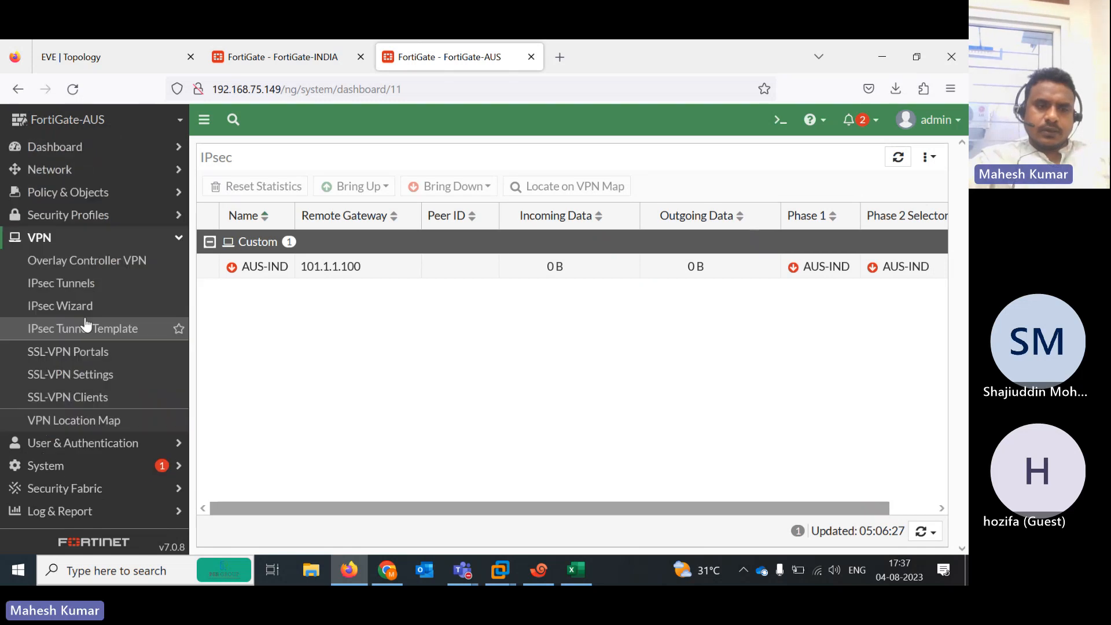
{"action": "left_click", "coordinate": [72, 292]}
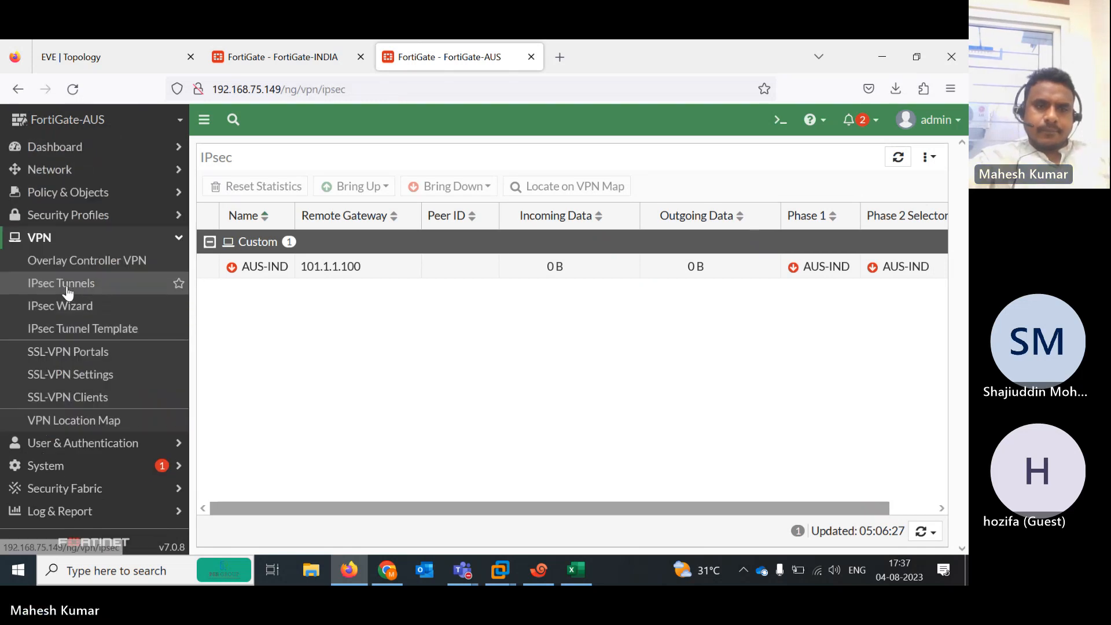
{"action": "double_click", "coordinate": [300, 243]}
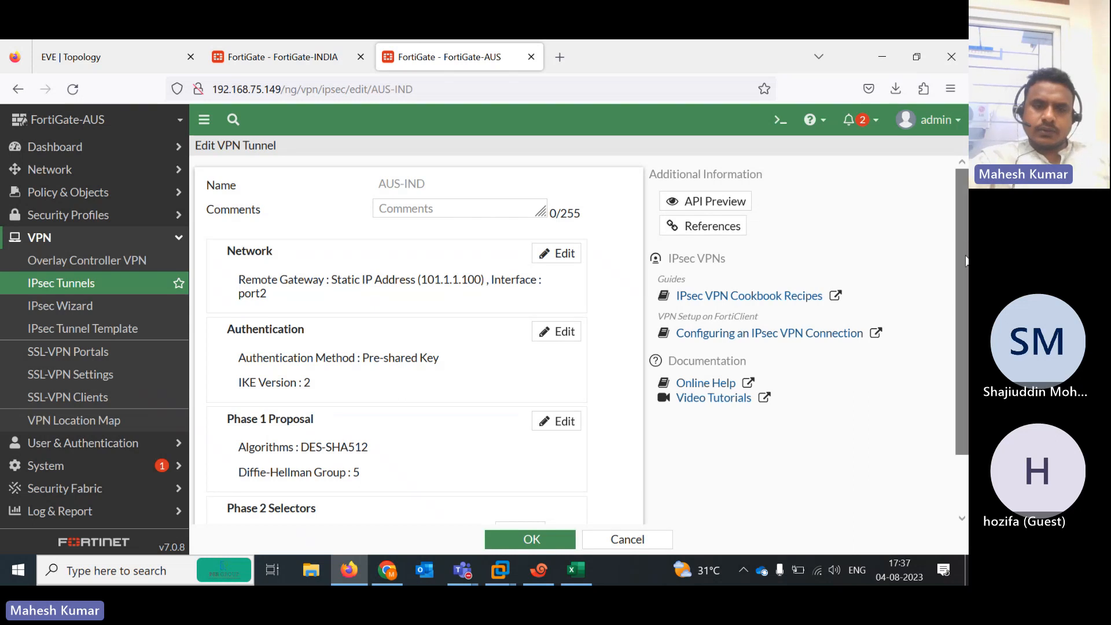
{"action": "scroll", "coordinate": [399, 408], "scroll_direction": "down", "scroll_amount": 2}
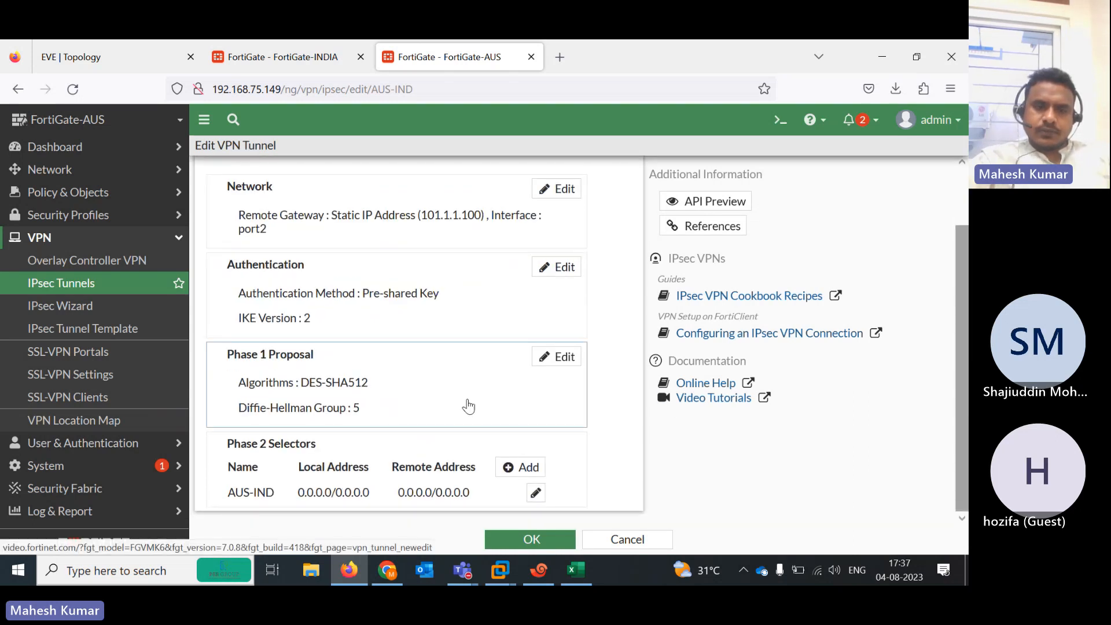
Add a new Phase 2 selector to AUS-IND and expand its advanced options
{"action": "left_click", "coordinate": [521, 468]}
{"action": "key", "text": "ctrl+a"}
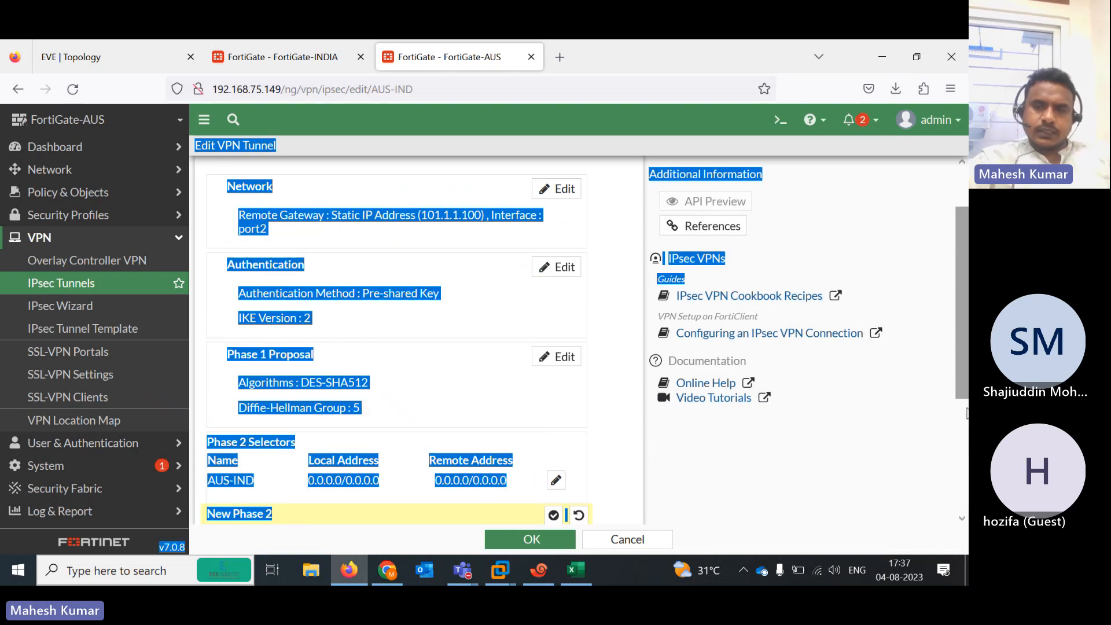
{"action": "left_click", "coordinate": [939, 426]}
{"action": "left_click_drag", "start_coordinate": [958, 399], "coordinate": [966, 564]}
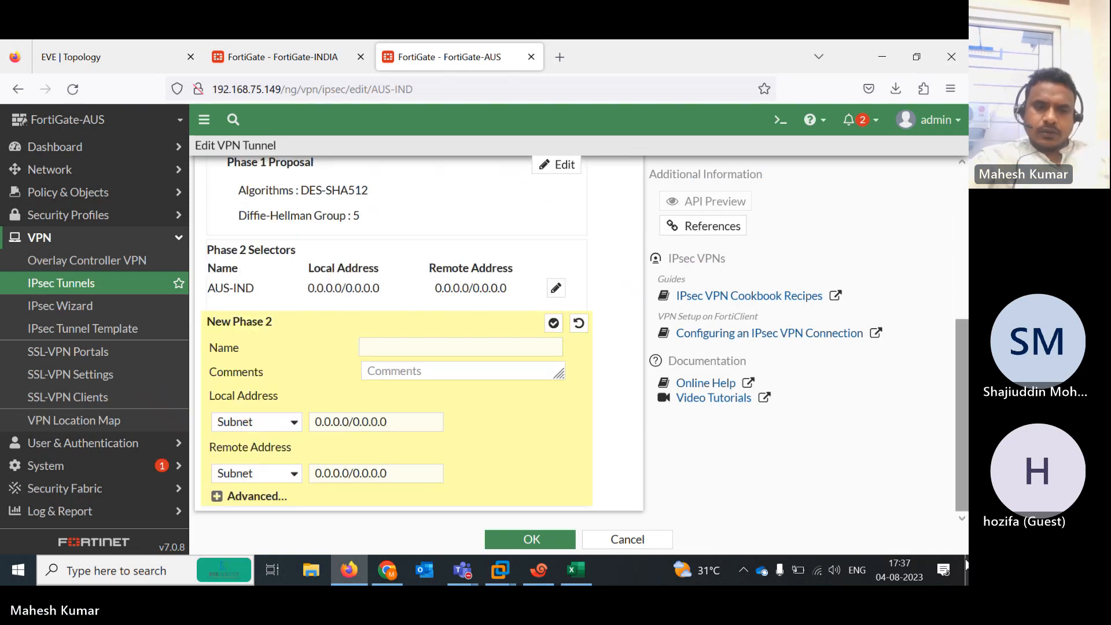
{"action": "left_click", "coordinate": [217, 497]}
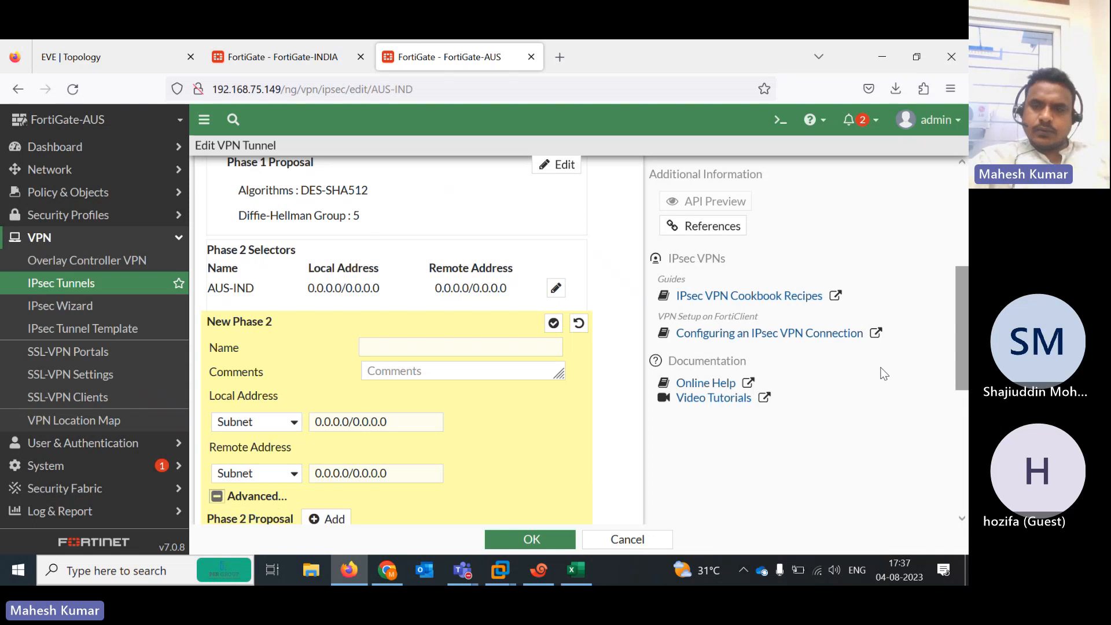
{"action": "scroll", "coordinate": [952, 376], "scroll_direction": "down", "scroll_amount": 3}
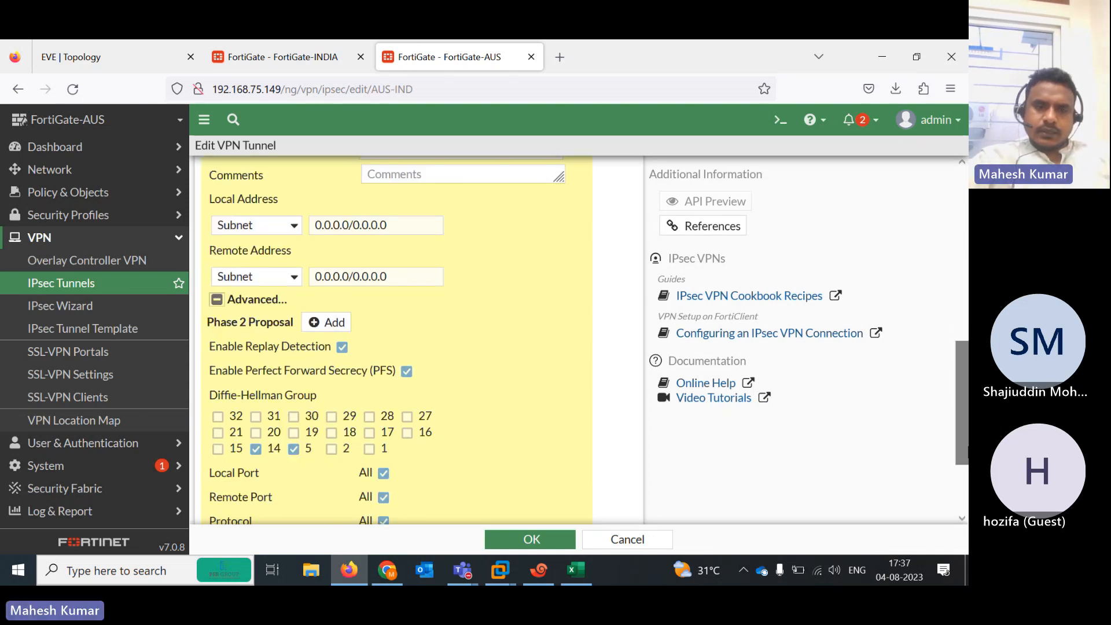
Give the selector a DES/SHA512 proposal with only DH group 5, then attempt to save
{"action": "left_click", "coordinate": [327, 322]}
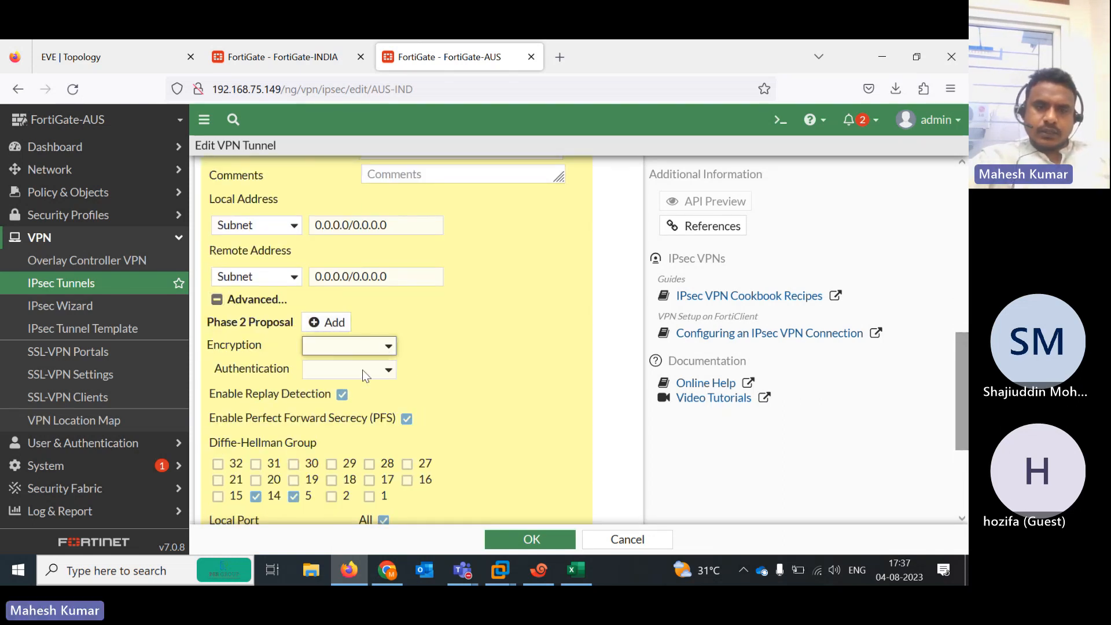
{"action": "left_click", "coordinate": [349, 346]}
{"action": "left_click", "coordinate": [346, 407]}
{"action": "left_click", "coordinate": [383, 370]}
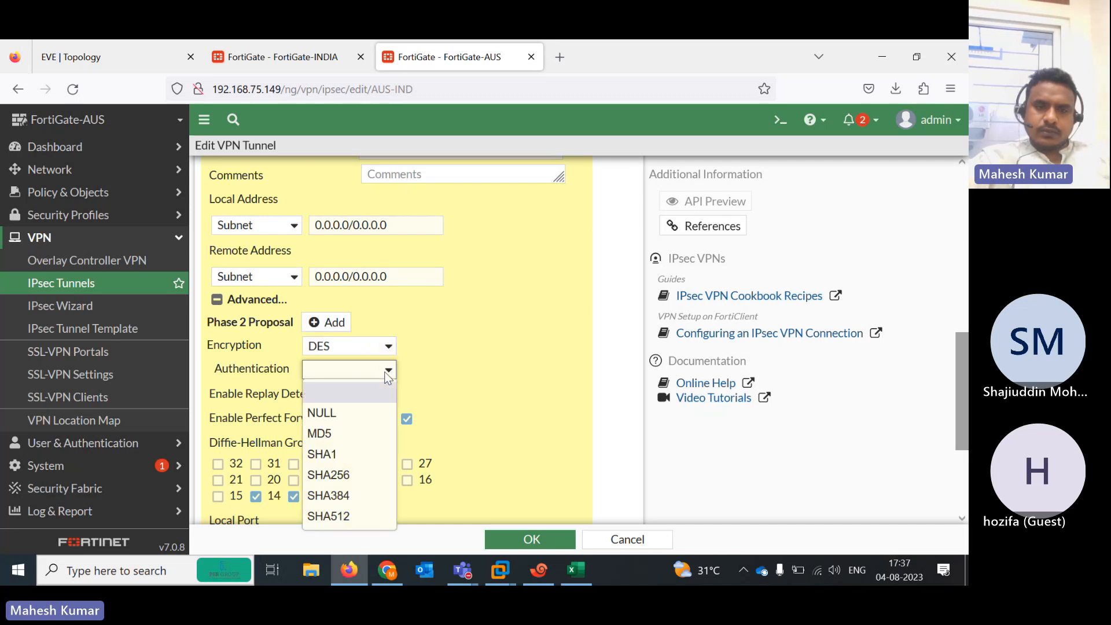
{"action": "left_click", "coordinate": [357, 517]}
{"action": "left_click", "coordinate": [538, 541]}
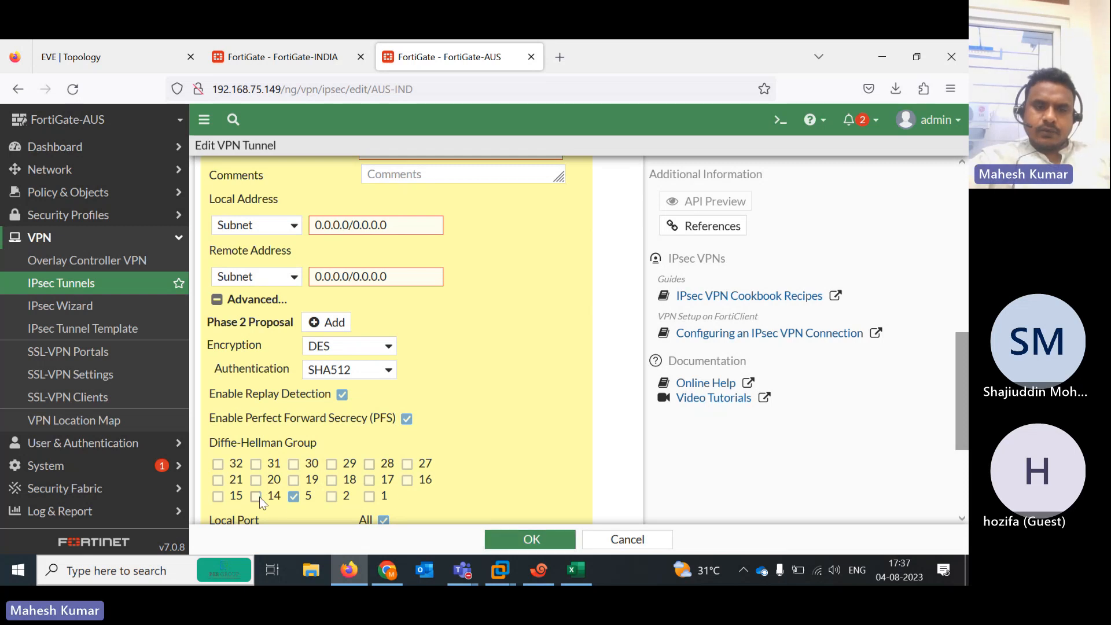
{"action": "left_click_drag", "start_coordinate": [964, 394], "coordinate": [968, 248]}
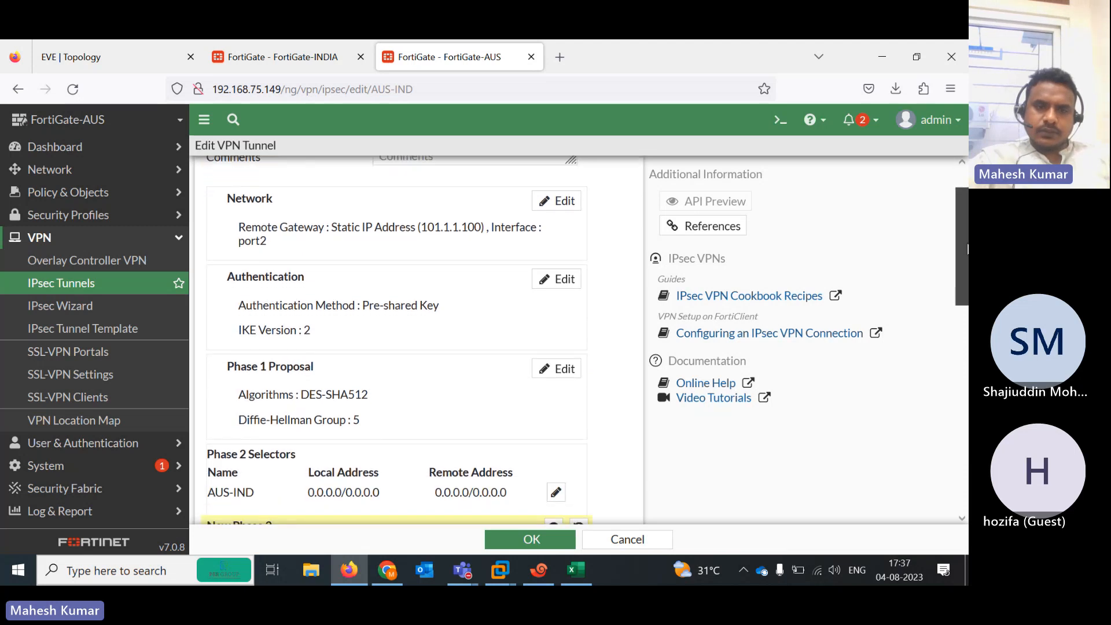
{"action": "scroll", "coordinate": [543, 505], "scroll_direction": "down", "scroll_amount": 7}
{"action": "left_click", "coordinate": [555, 541]}
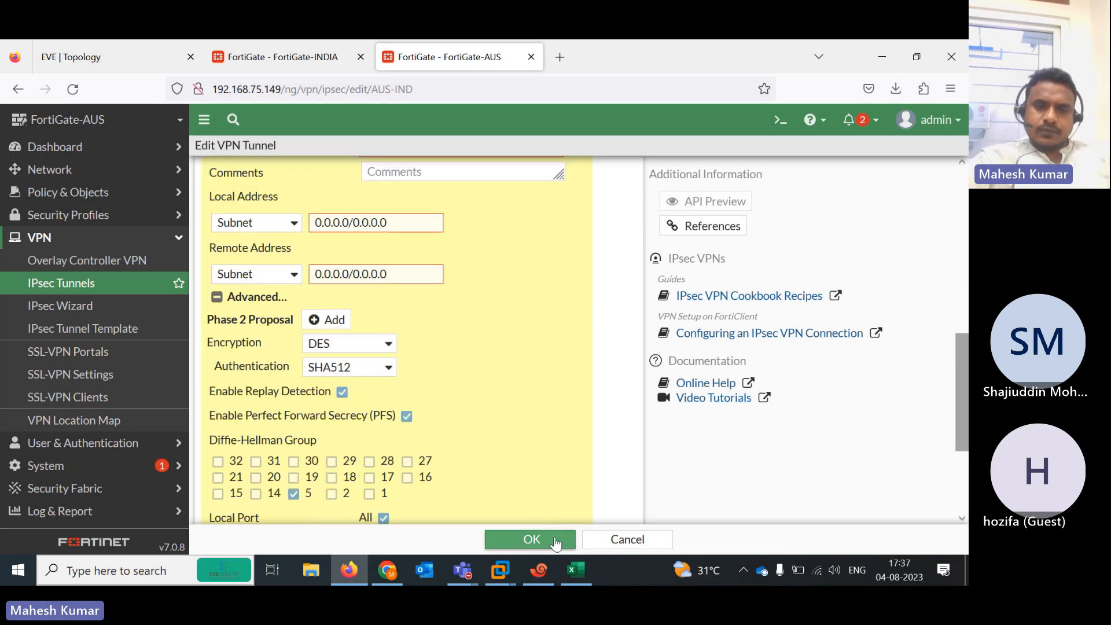
Retry saving the AUS-IND tunnel, then cancel and discard the unsaved changes
{"action": "left_click_drag", "start_coordinate": [963, 394], "coordinate": [968, 191]}
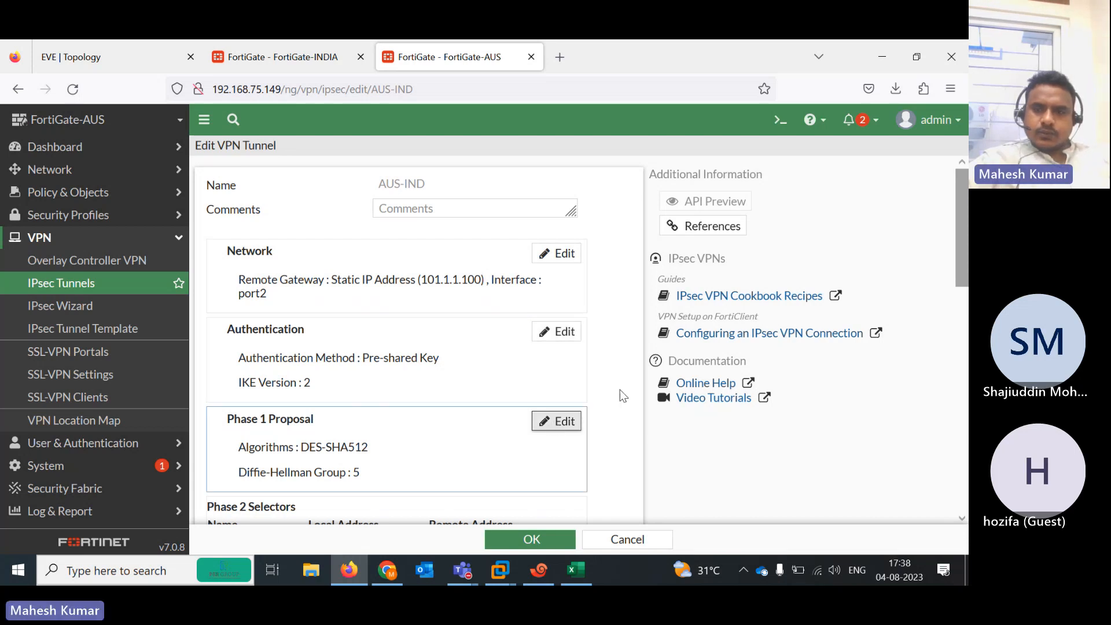
{"action": "left_click_drag", "start_coordinate": [964, 263], "coordinate": [932, 509]}
{"action": "left_click", "coordinate": [545, 546]}
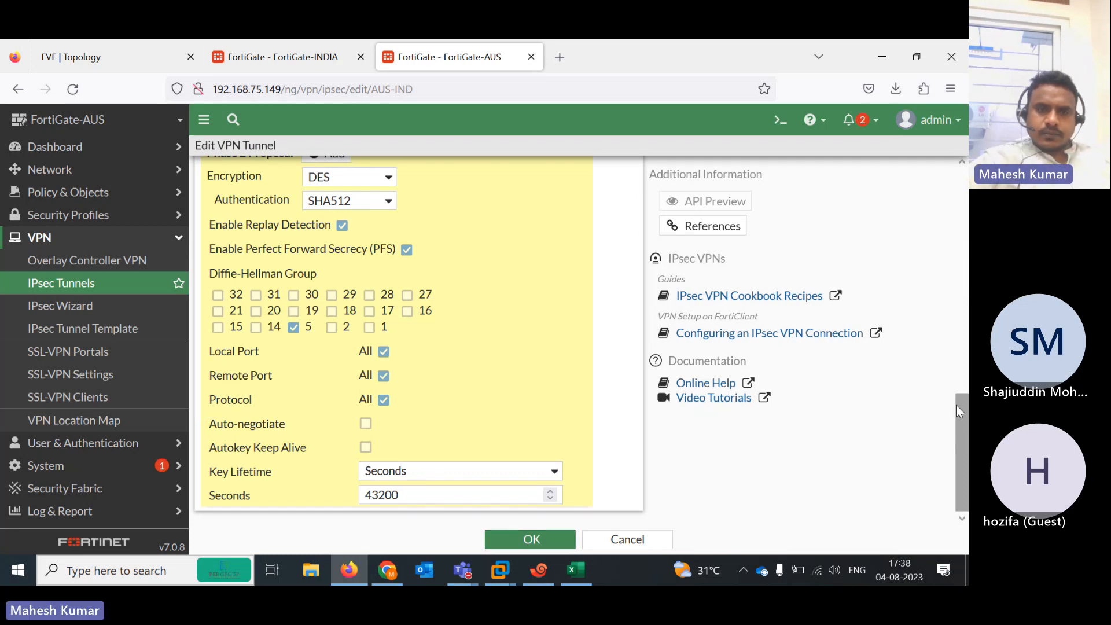
{"action": "left_click_drag", "start_coordinate": [956, 404], "coordinate": [953, 353]}
{"action": "left_click", "coordinate": [901, 422]}
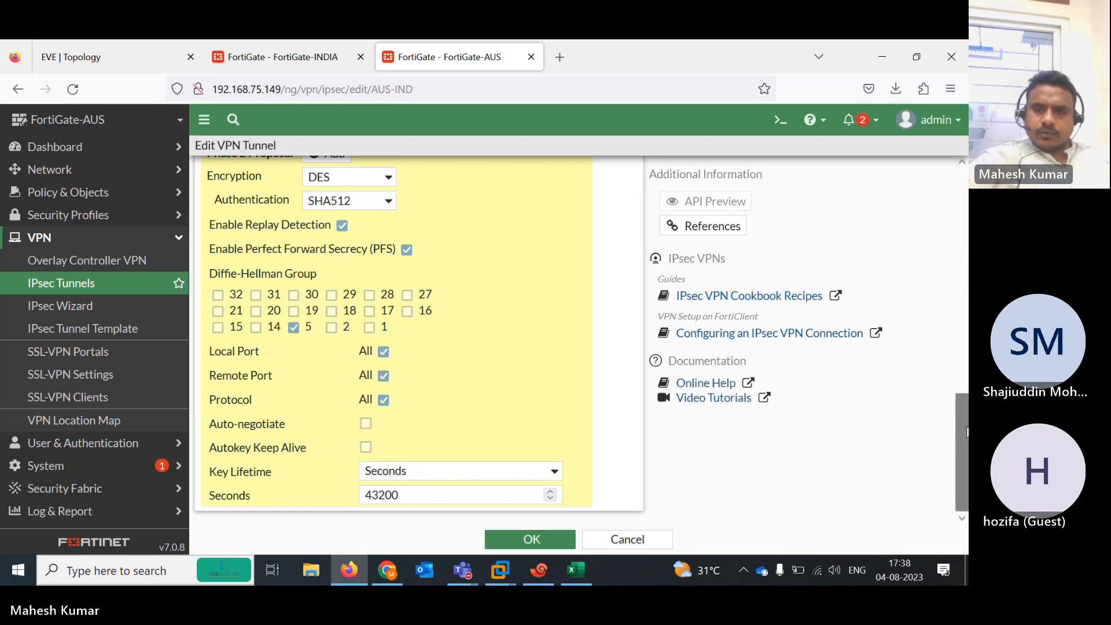
{"action": "left_click_drag", "start_coordinate": [962, 434], "coordinate": [968, 226]}
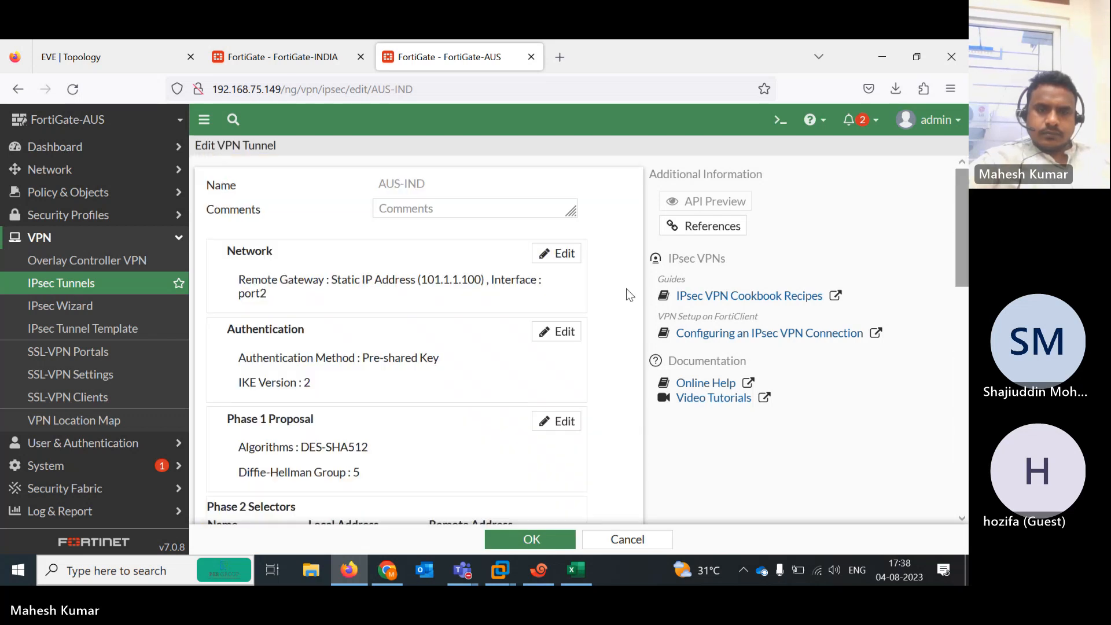
{"action": "left_click_drag", "start_coordinate": [961, 273], "coordinate": [962, 492]}
{"action": "left_click", "coordinate": [518, 539]}
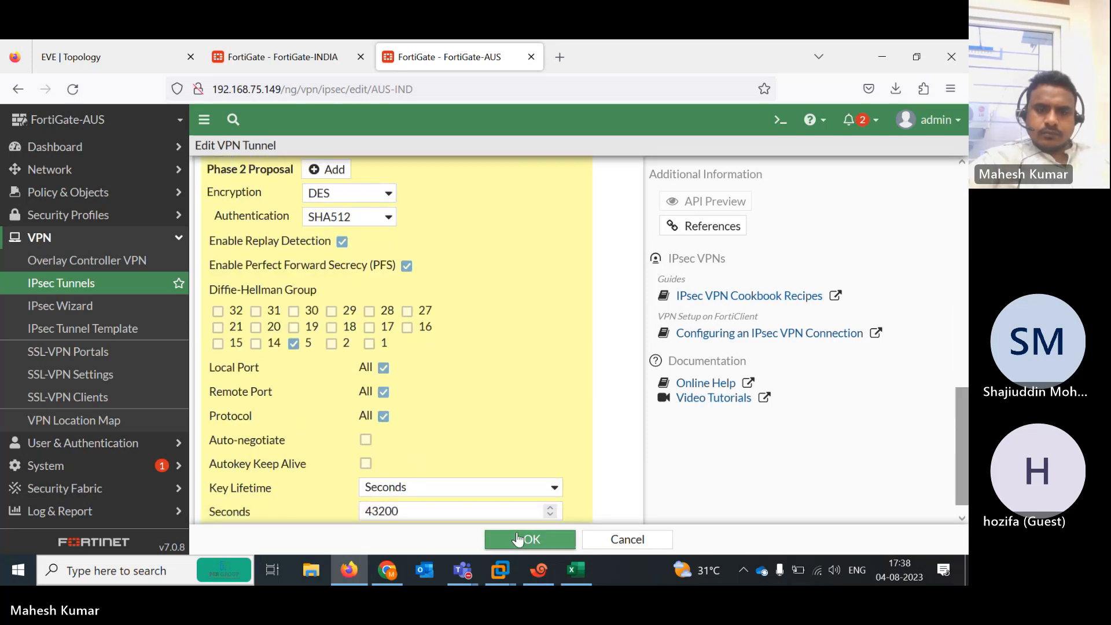
{"action": "left_click_drag", "start_coordinate": [968, 448], "coordinate": [961, 374]}
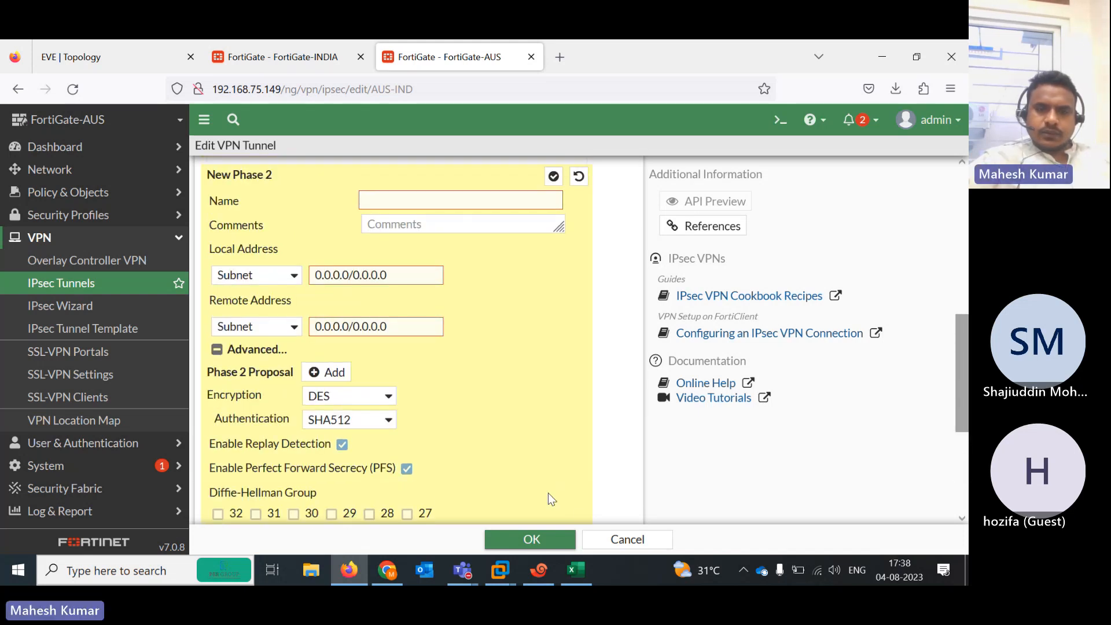
{"action": "left_click", "coordinate": [623, 541]}
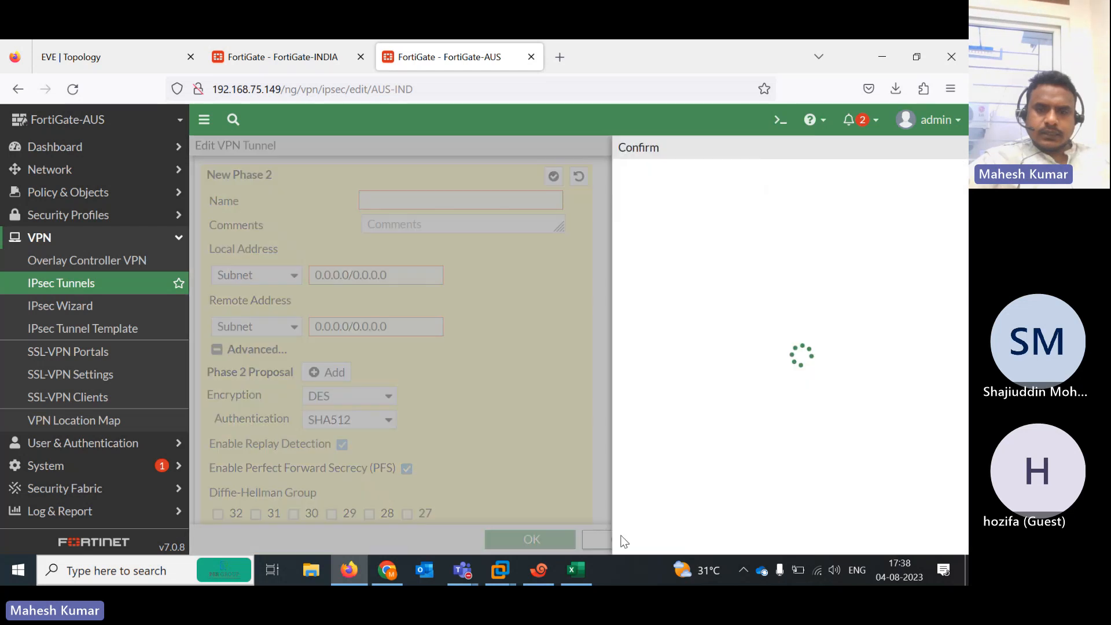
{"action": "left_click", "coordinate": [718, 544]}
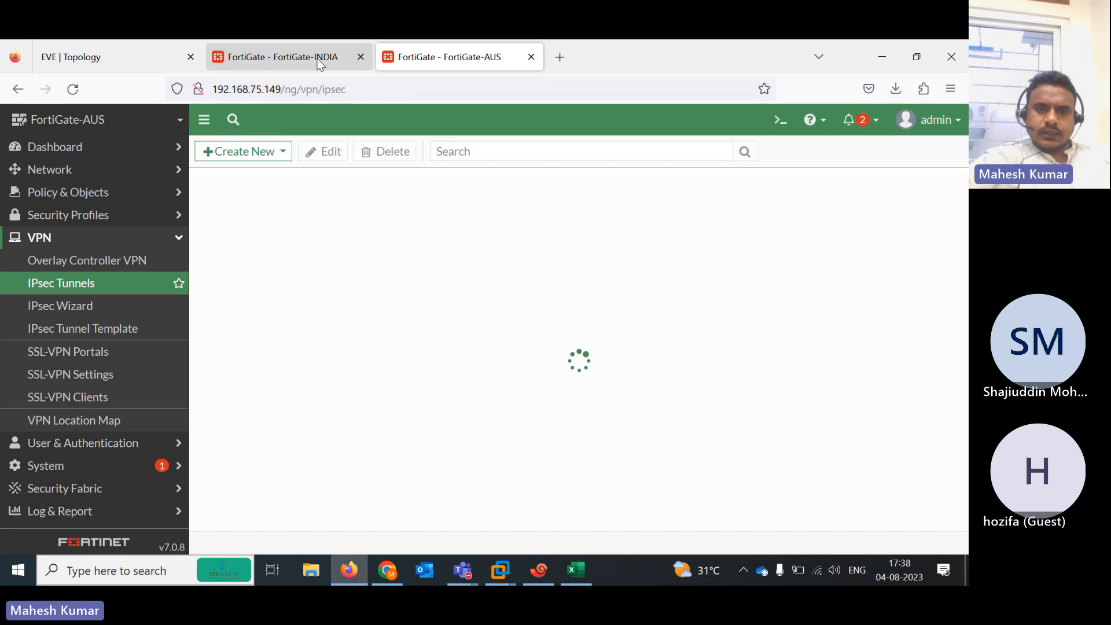
Review IND-AUS's advanced Phase 2 proposal on FortiGate-INDIA: DES/SHA512, DH group 5, 43200-second lifetime
{"action": "left_click", "coordinate": [317, 58]}
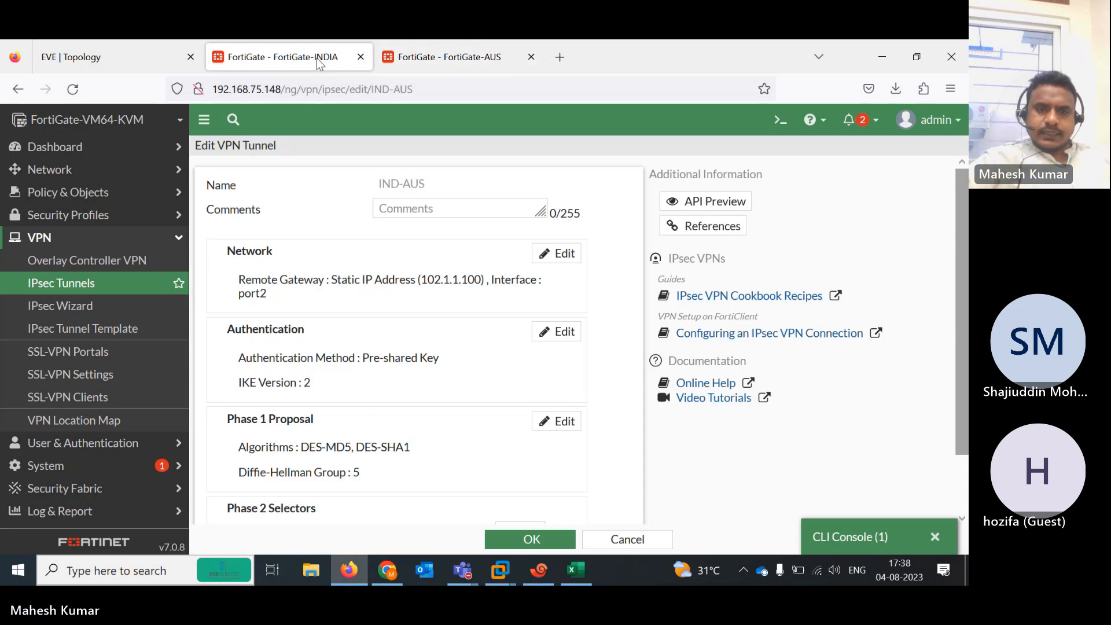
{"action": "scroll", "coordinate": [405, 347], "scroll_direction": "down", "scroll_amount": 1}
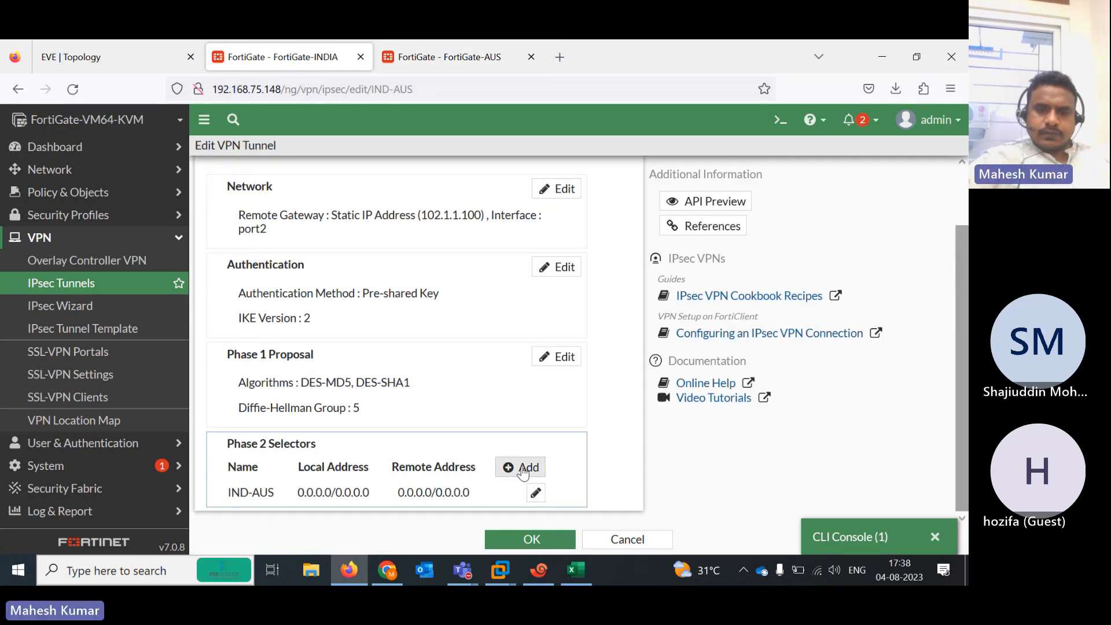
{"action": "left_click", "coordinate": [537, 492]}
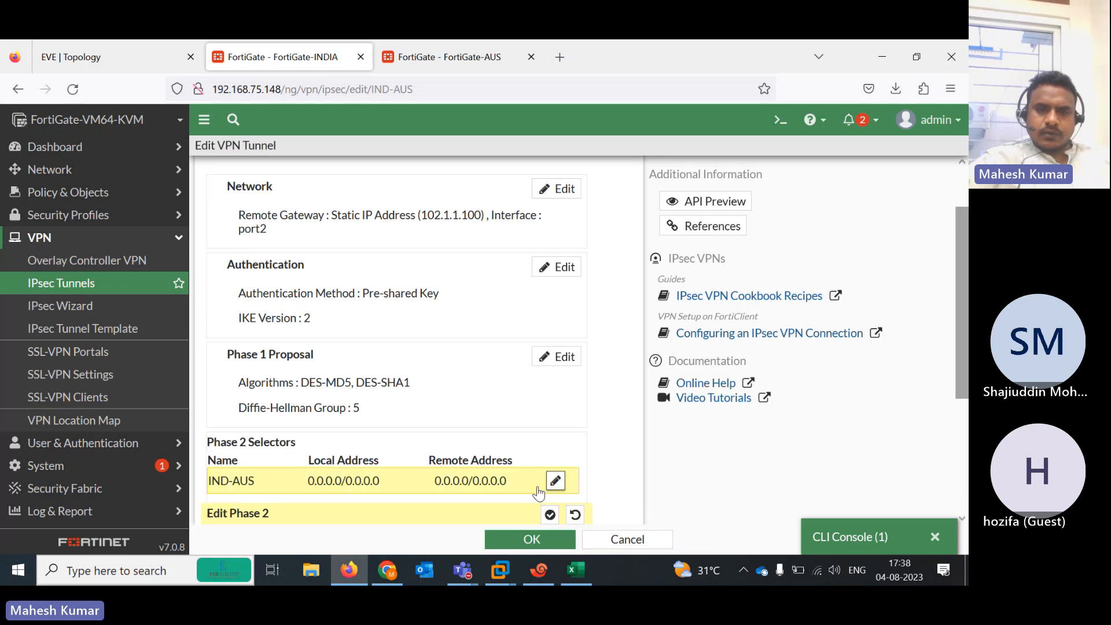
{"action": "scroll", "coordinate": [966, 430], "scroll_direction": "down", "scroll_amount": 2}
{"action": "scroll", "coordinate": [965, 430], "scroll_direction": "down", "scroll_amount": 2}
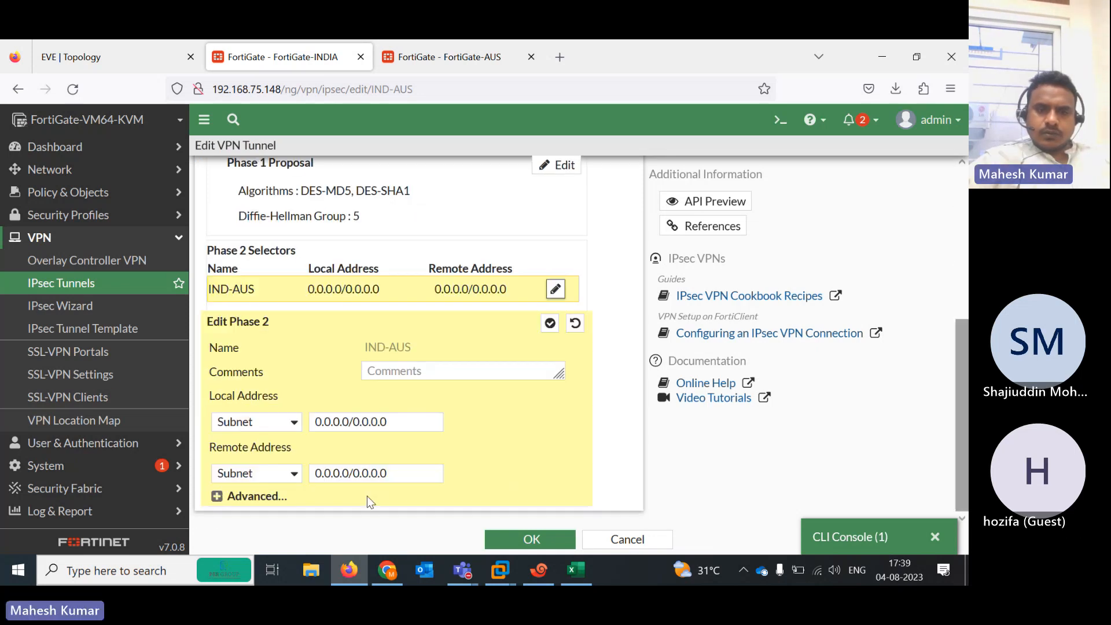
{"action": "left_click", "coordinate": [260, 495]}
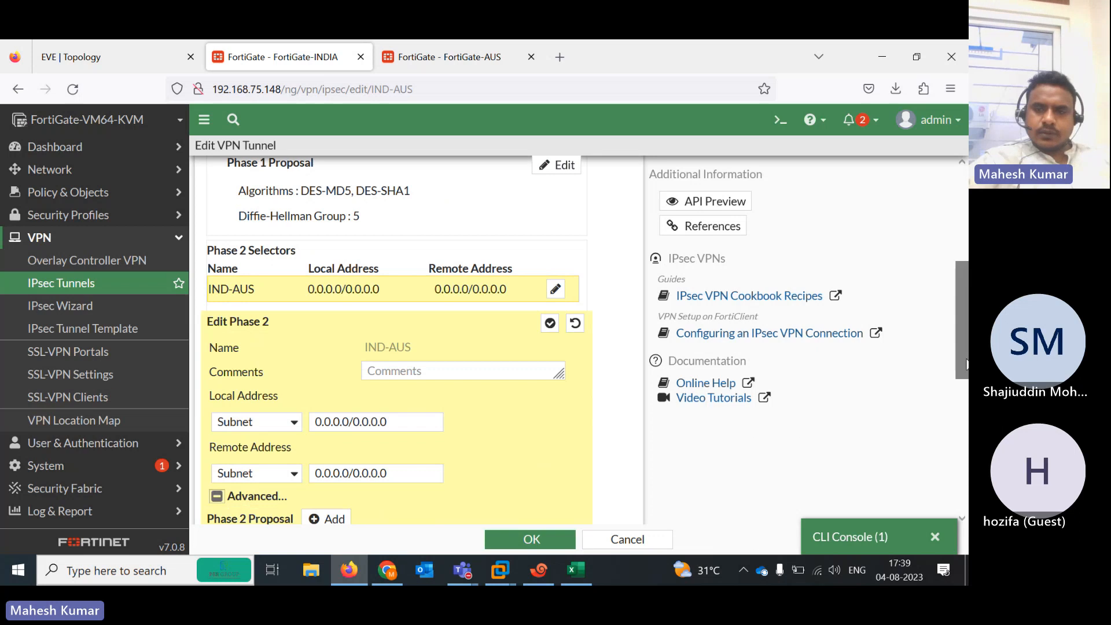
{"action": "scroll", "coordinate": [386, 382], "scroll_direction": "down", "scroll_amount": 5}
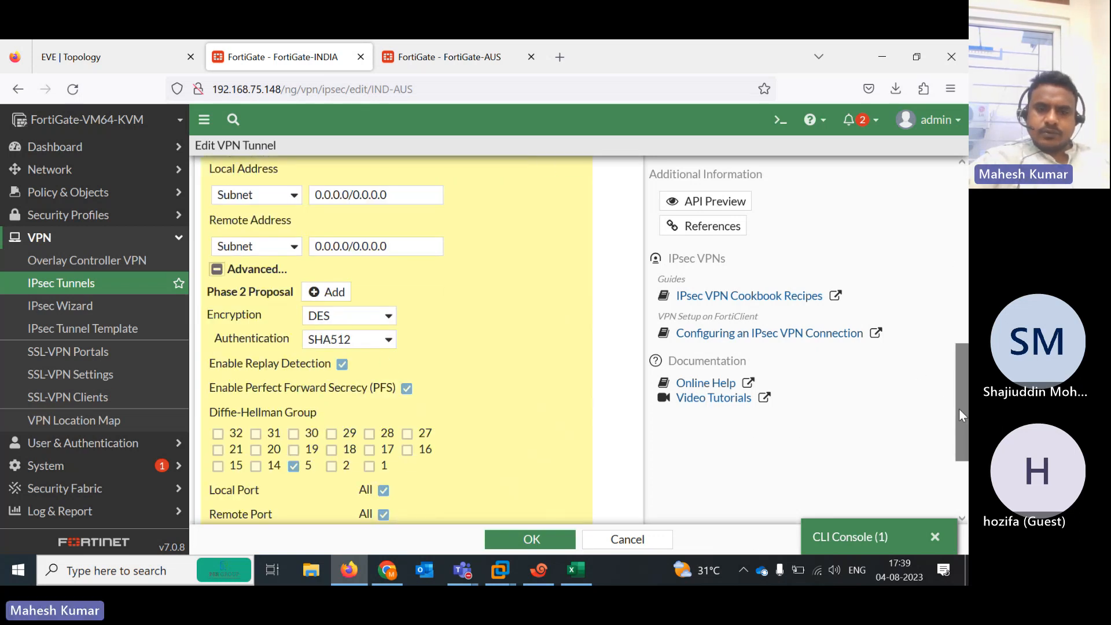
{"action": "scroll", "coordinate": [960, 408], "scroll_direction": "down", "scroll_amount": 3}
{"action": "left_click", "coordinate": [627, 539]}
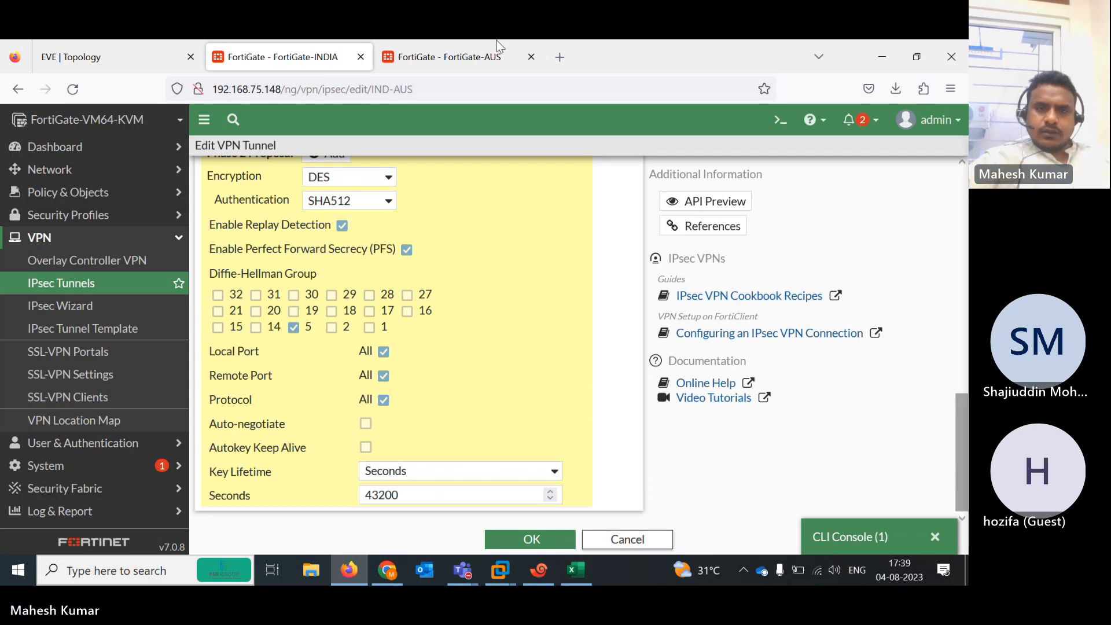
On FortiGate-AUS, reopen AUS-IND, confirm its DES/SHA512 Phase 2 proposal, and save the tunnel
{"action": "left_click", "coordinate": [457, 56]}
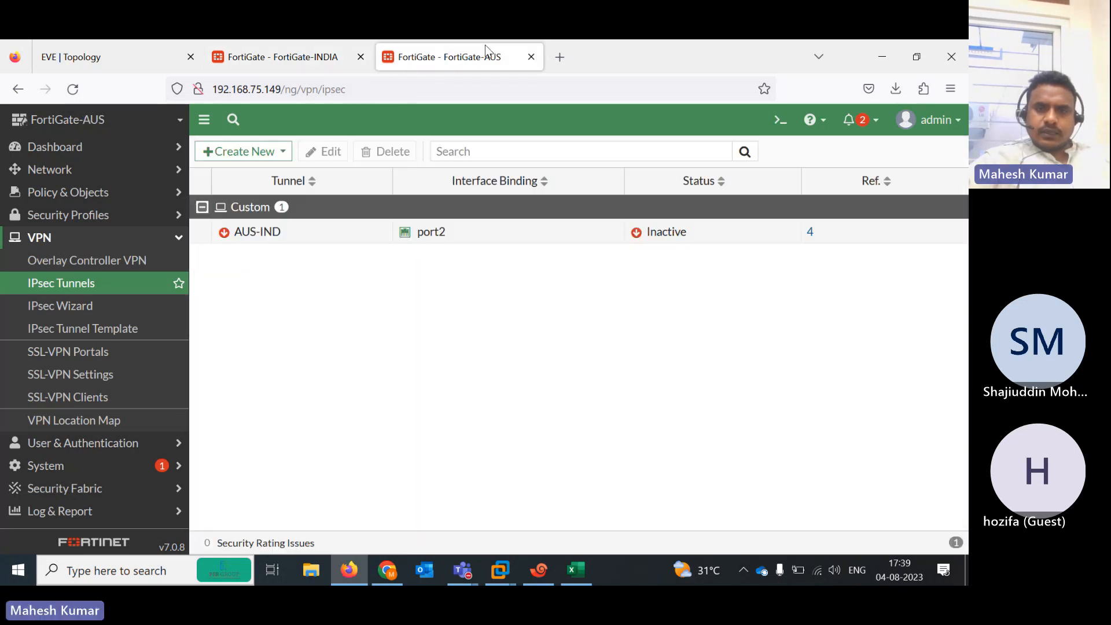
{"action": "double_click", "coordinate": [330, 231]}
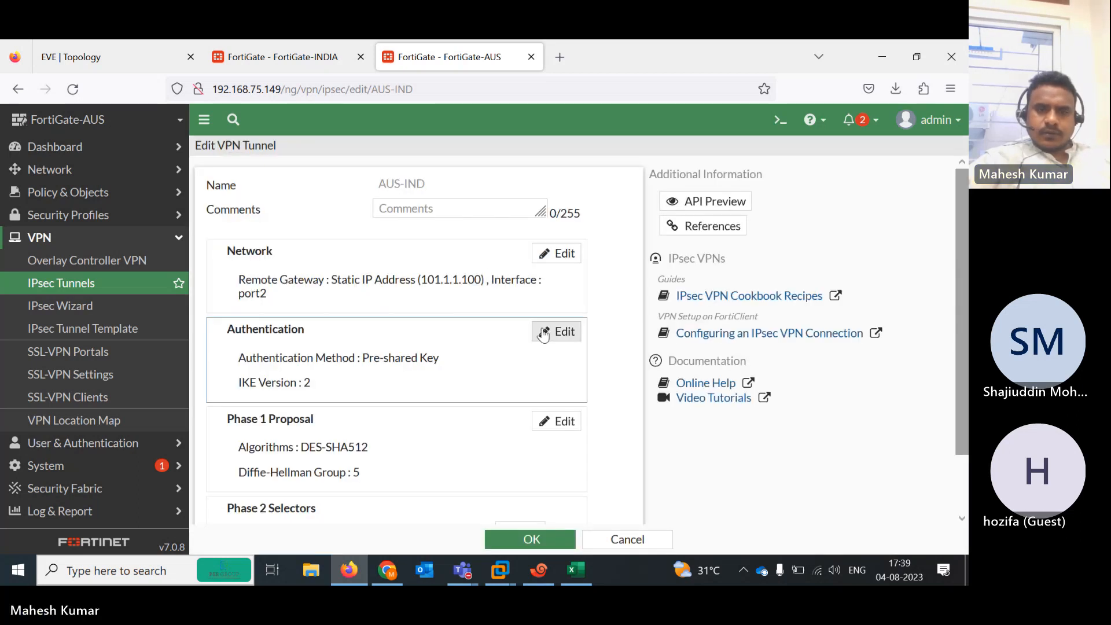
{"action": "left_click", "coordinate": [99, 54]}
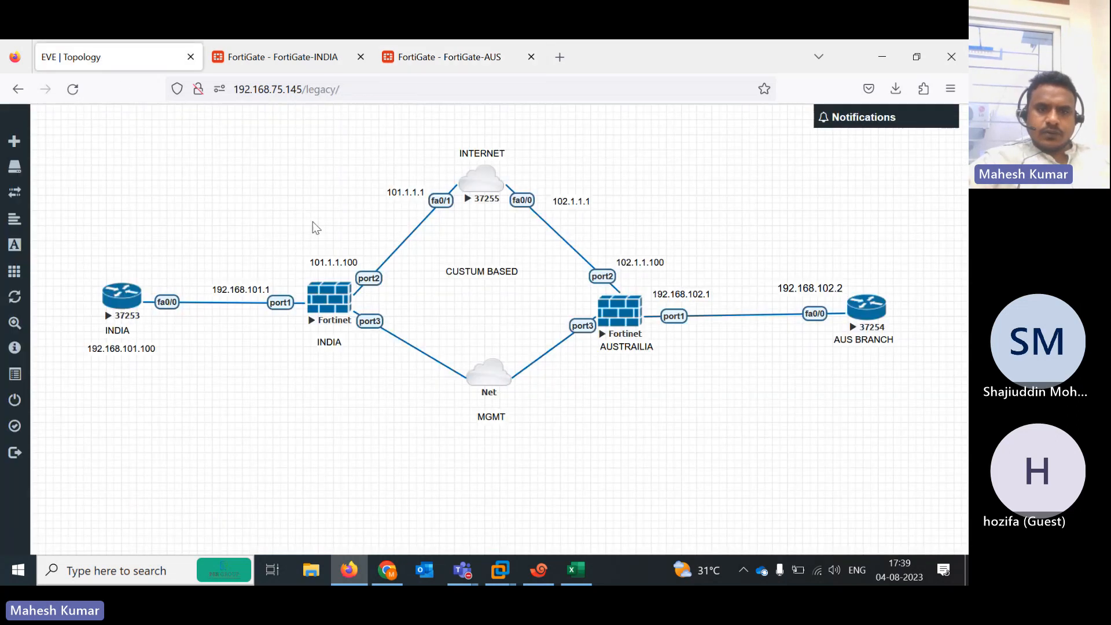
{"action": "left_click", "coordinate": [431, 55]}
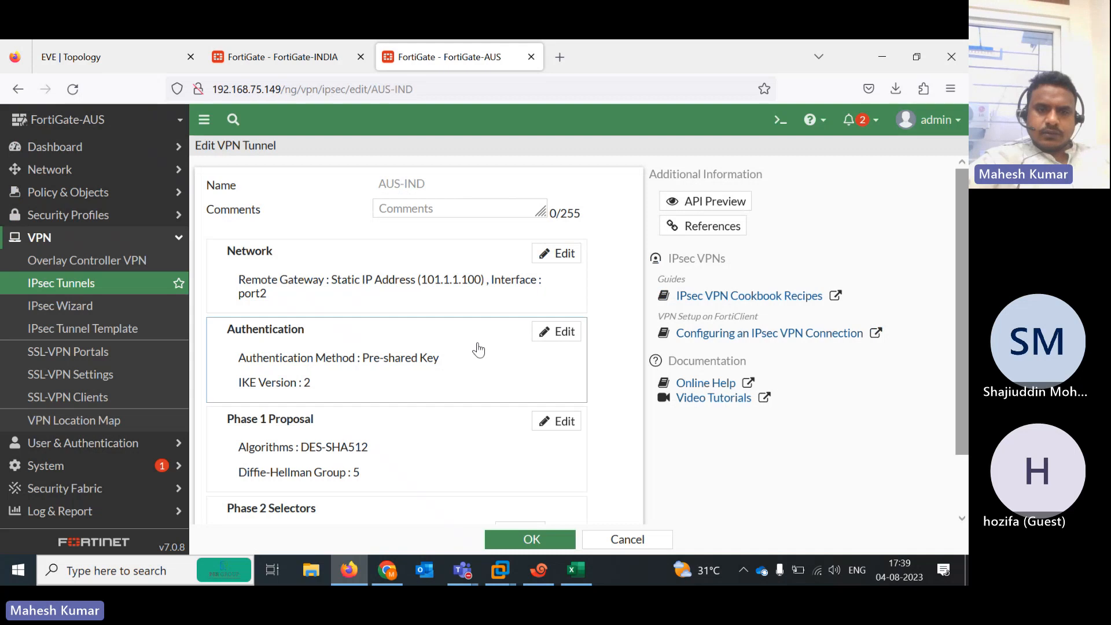
{"action": "left_click_drag", "start_coordinate": [936, 303], "coordinate": [947, 364]}
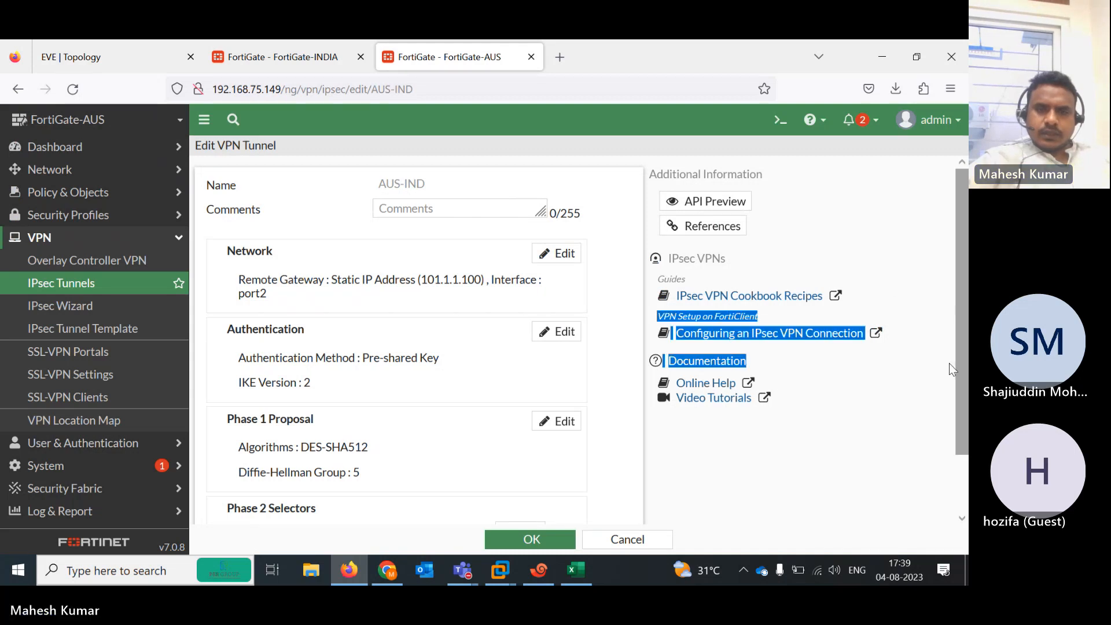
{"action": "left_click", "coordinate": [854, 407]}
{"action": "left_click_drag", "start_coordinate": [962, 418], "coordinate": [968, 475]}
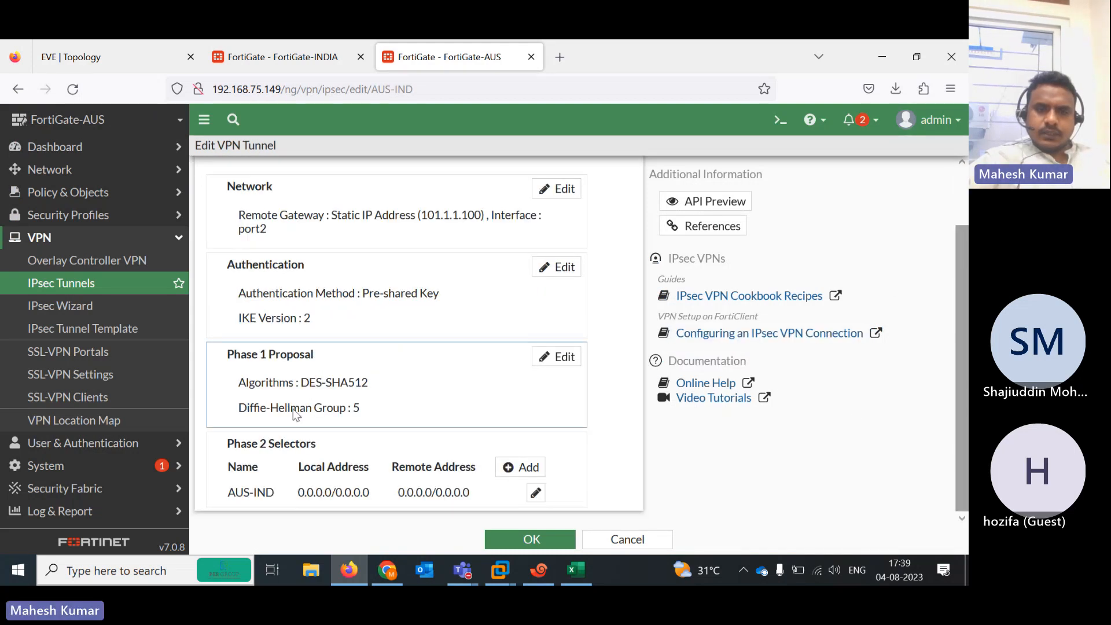
{"action": "left_click", "coordinate": [536, 493]}
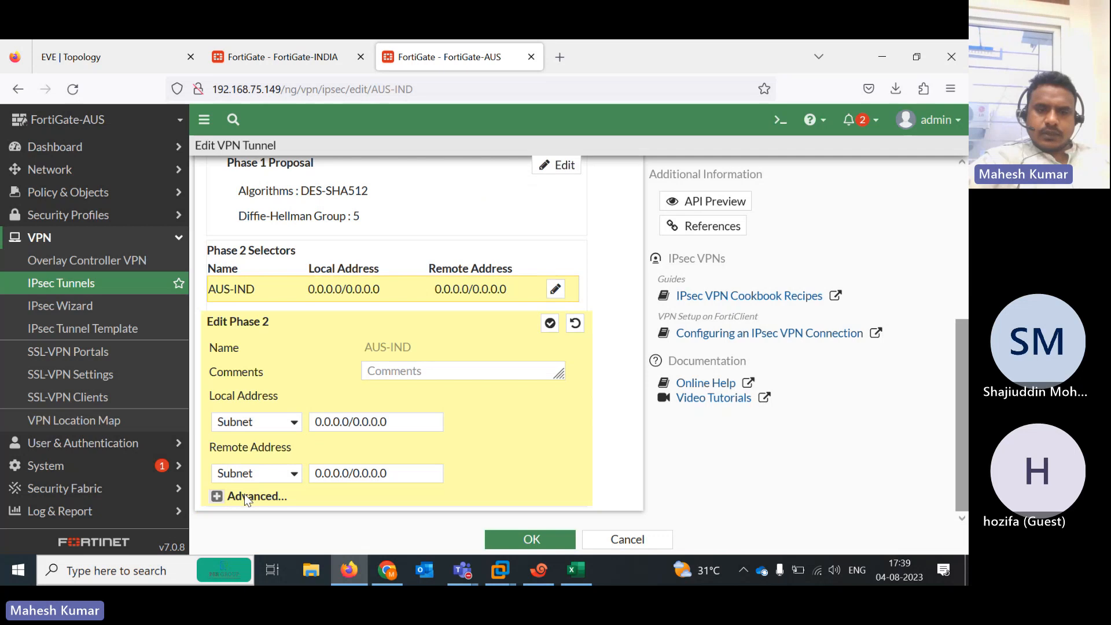
{"action": "left_click", "coordinate": [245, 495]}
{"action": "left_click_drag", "start_coordinate": [962, 354], "coordinate": [966, 452]}
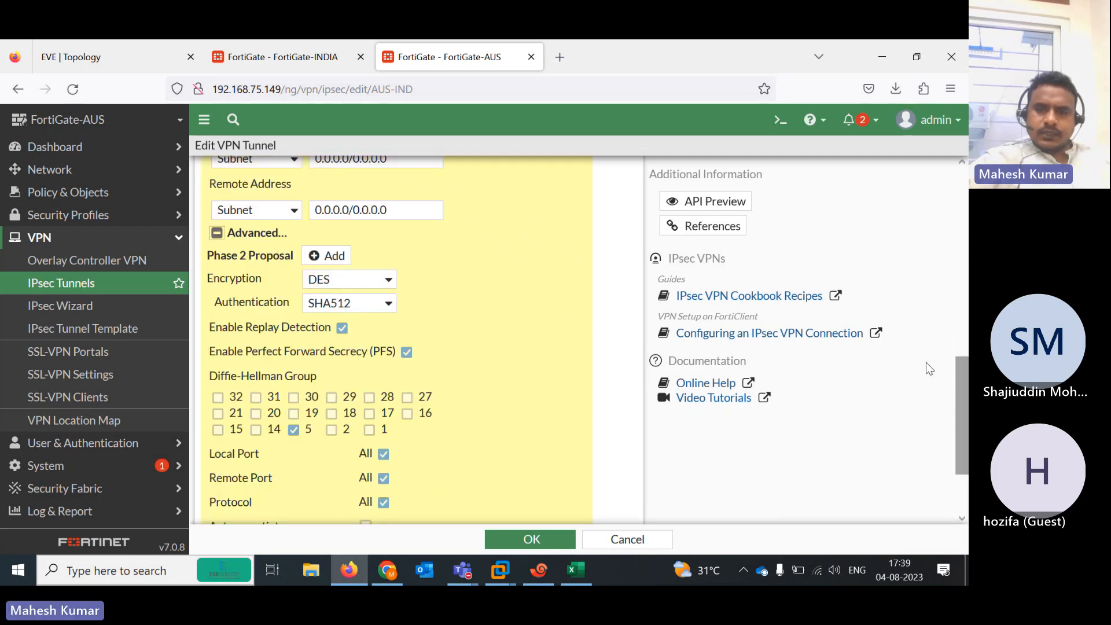
{"action": "left_click_drag", "start_coordinate": [960, 412], "coordinate": [961, 449]}
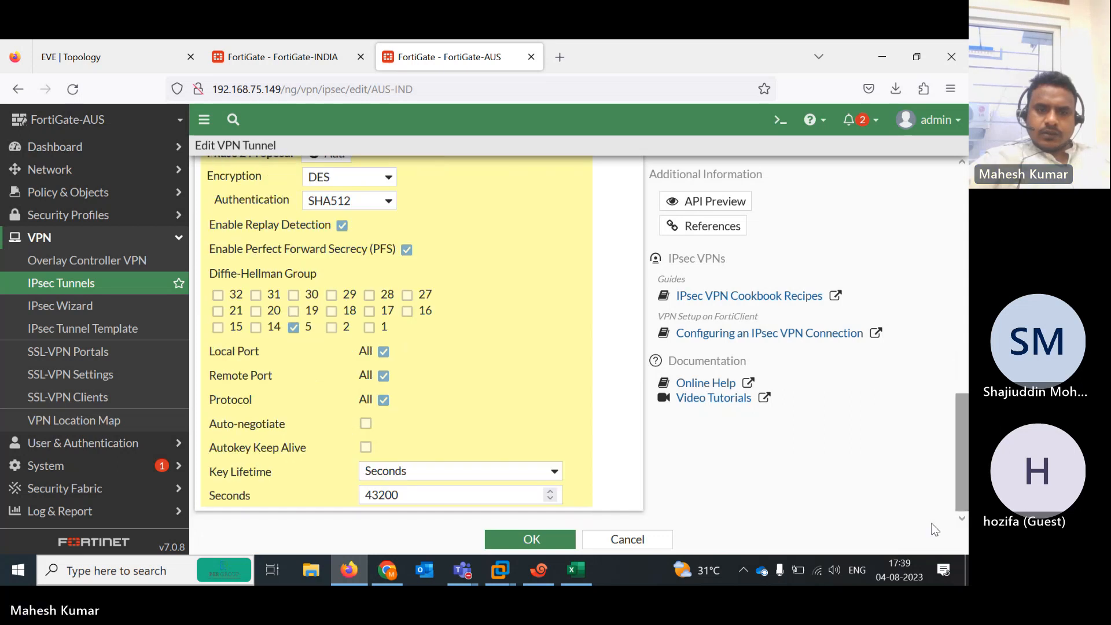
{"action": "left_click", "coordinate": [532, 540]}
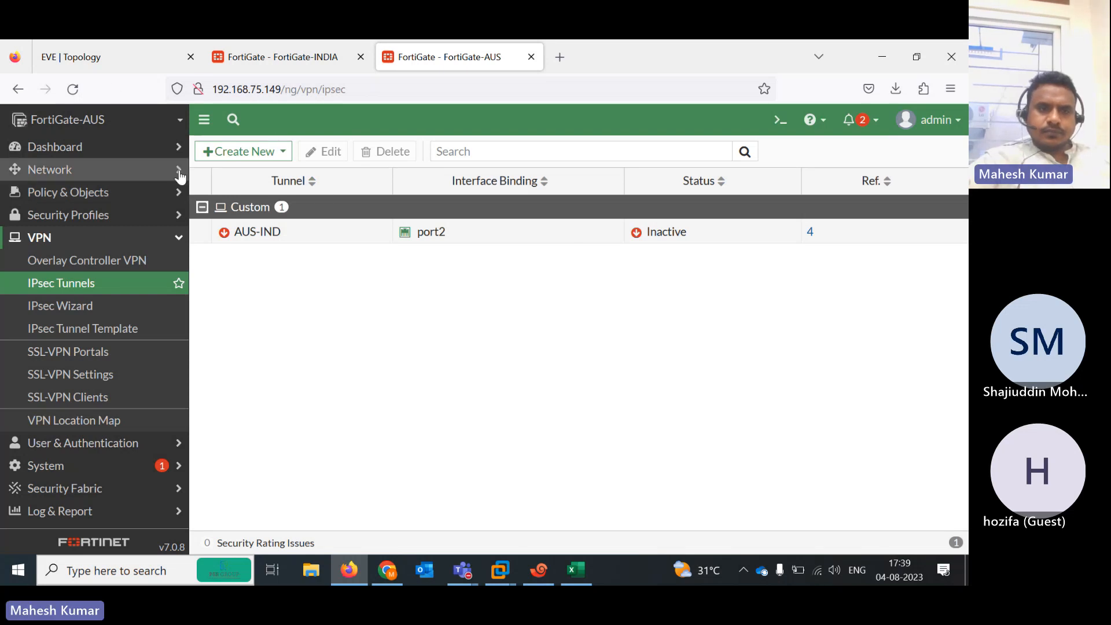
Refresh FortiGate-AUS's IPsec Monitor to confirm AUS-IND is still down with no traffic
{"action": "left_click", "coordinate": [128, 147]}
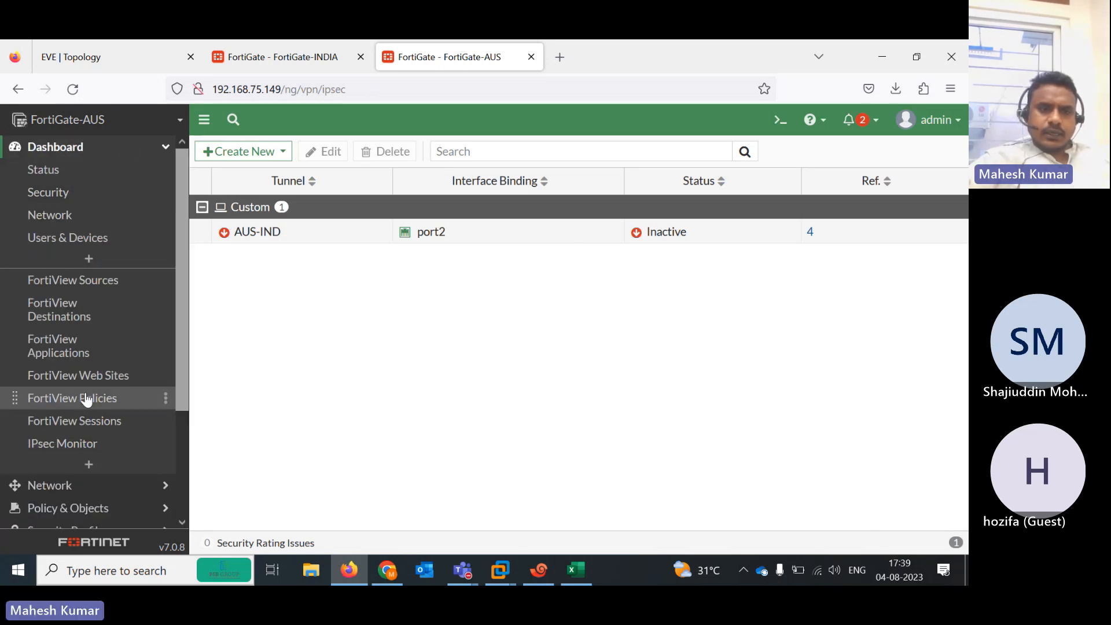
{"action": "left_click", "coordinate": [87, 443]}
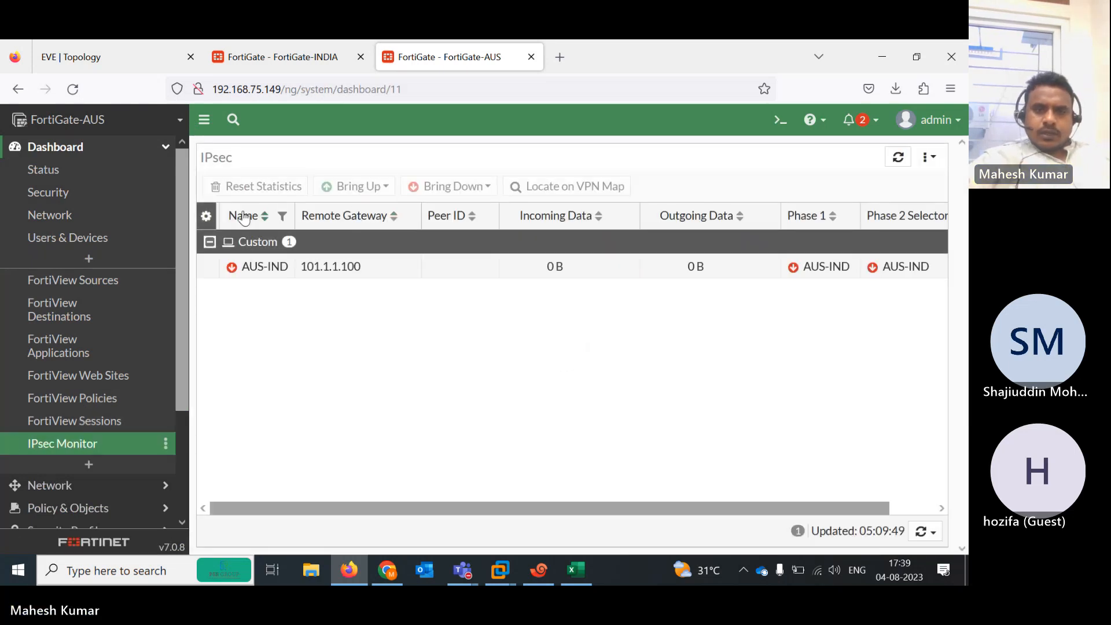
{"action": "left_click", "coordinate": [71, 91]}
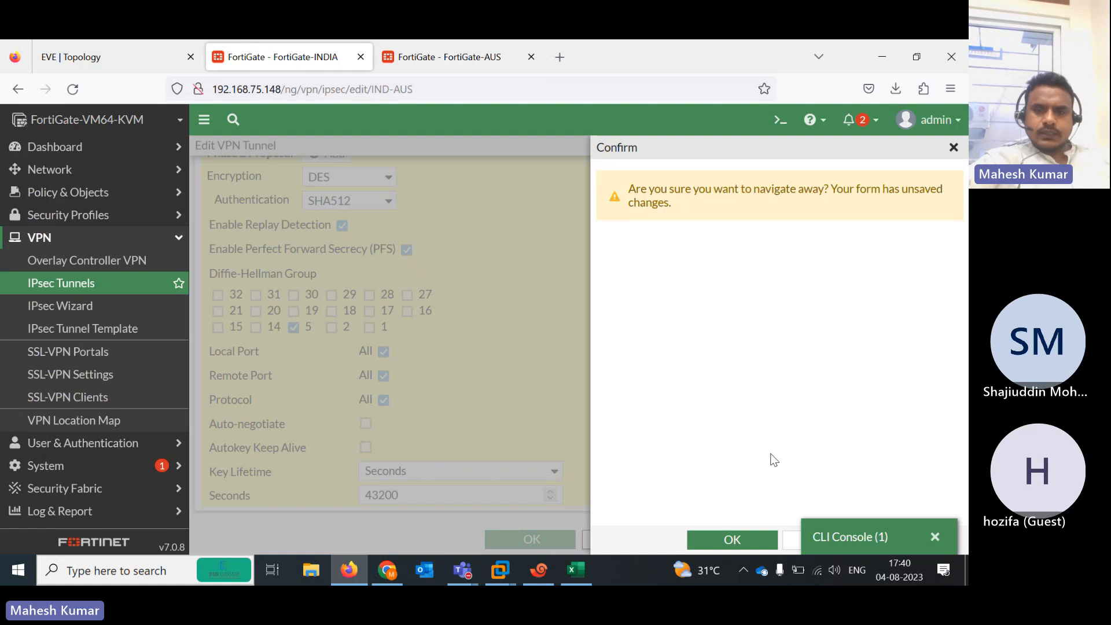
Discard the unsaved IND-AUS tunnel edits on FortiGate-INDIA and reload the page
{"action": "left_click", "coordinate": [939, 537]}
{"action": "left_click", "coordinate": [739, 542]}
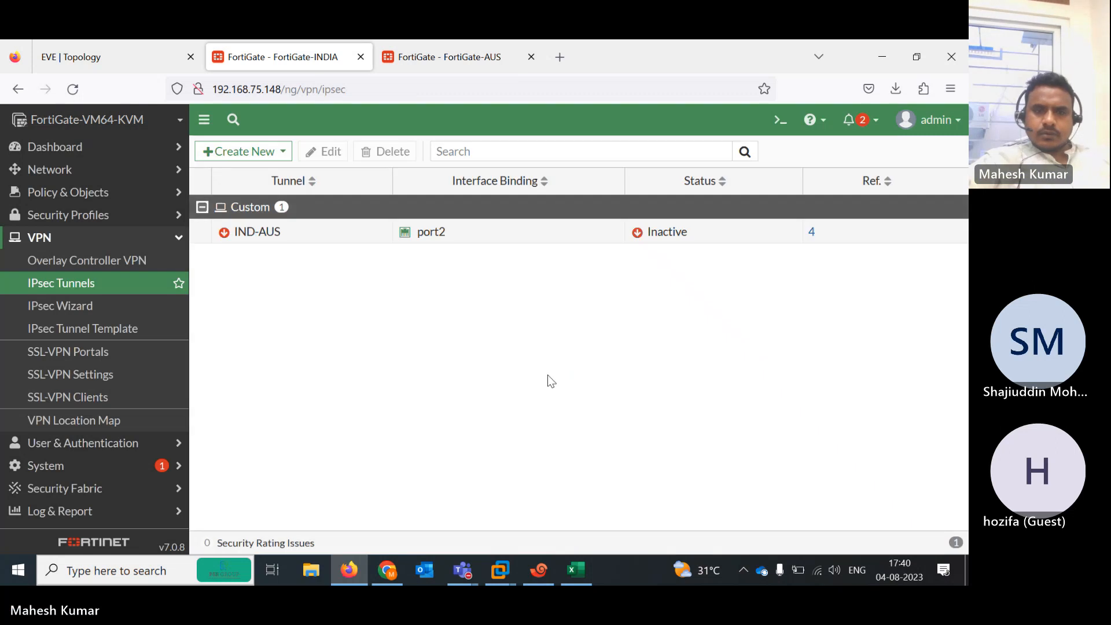
{"action": "left_click", "coordinate": [73, 90]}
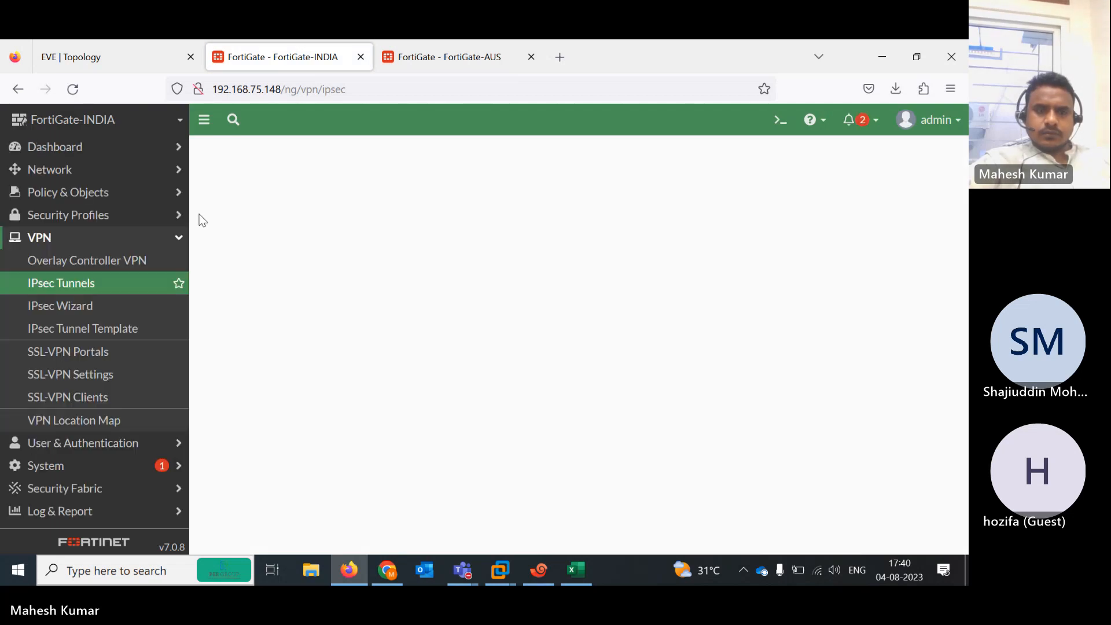
Confirm in the IPsec Monitor that IND-AUS is down at 0 B, then open IPsec Tunnels
{"action": "left_click", "coordinate": [81, 151]}
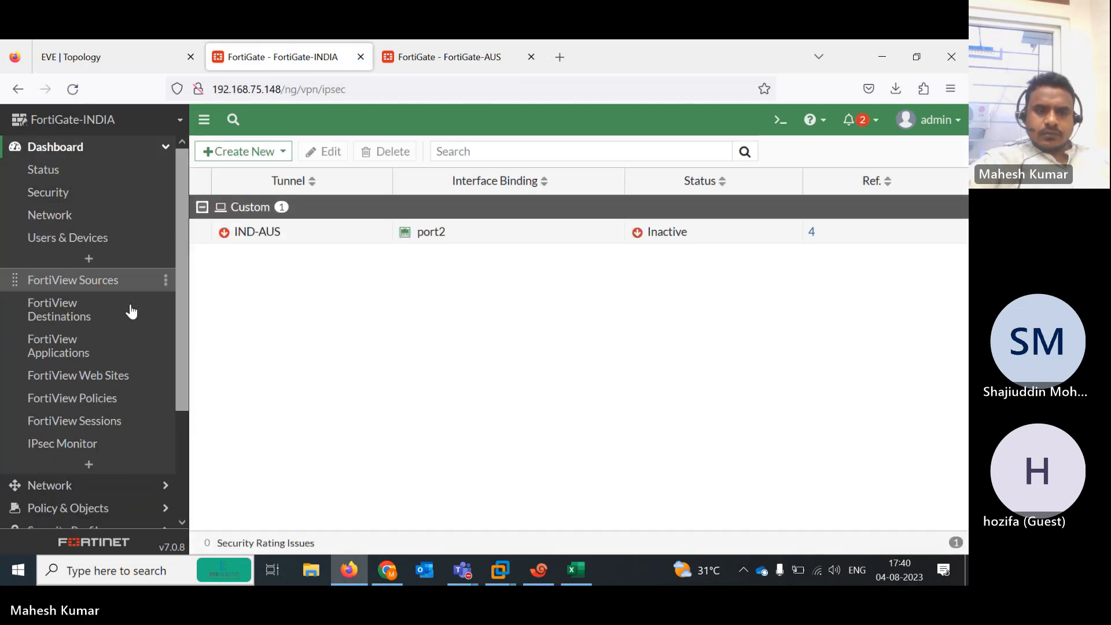
{"action": "left_click", "coordinate": [110, 447]}
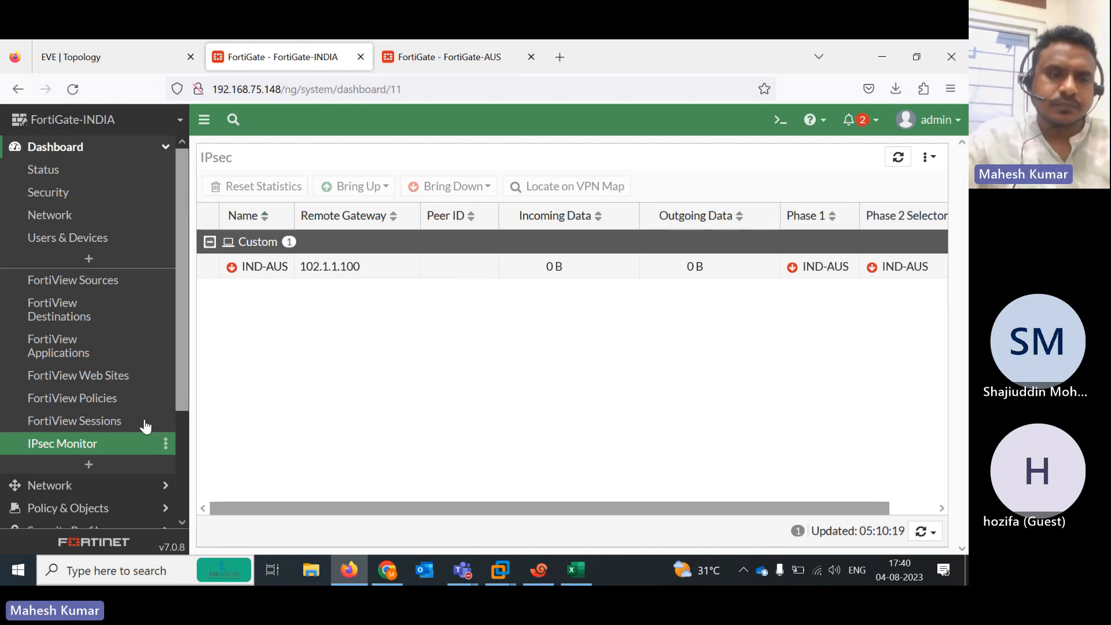
{"action": "left_click_drag", "start_coordinate": [185, 404], "coordinate": [174, 581]}
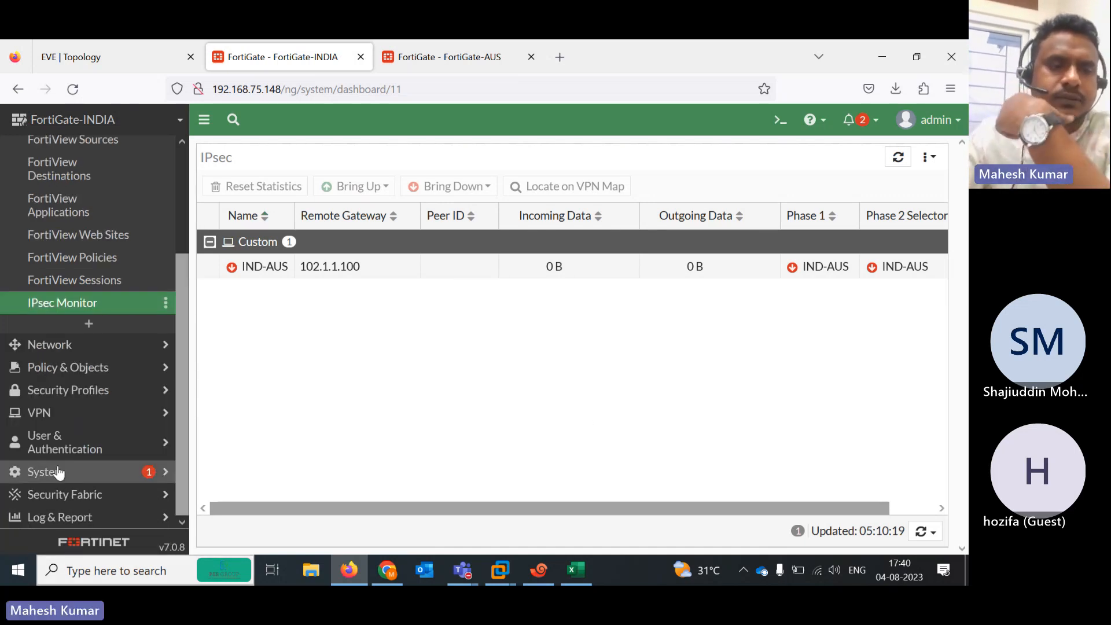
{"action": "left_click", "coordinate": [44, 414]}
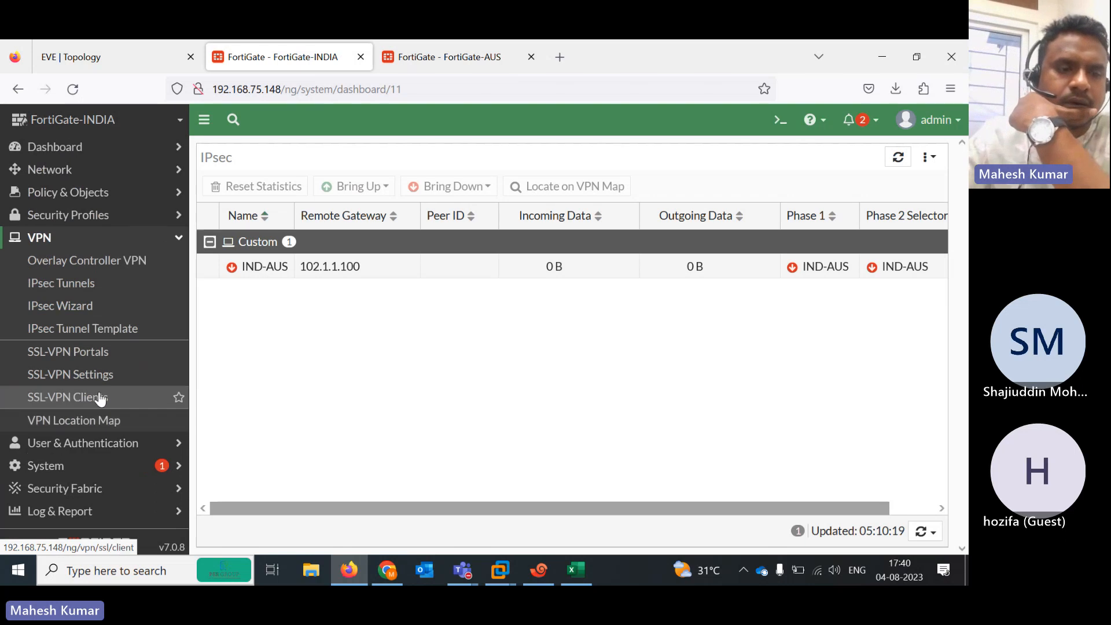
{"action": "left_click", "coordinate": [61, 292]}
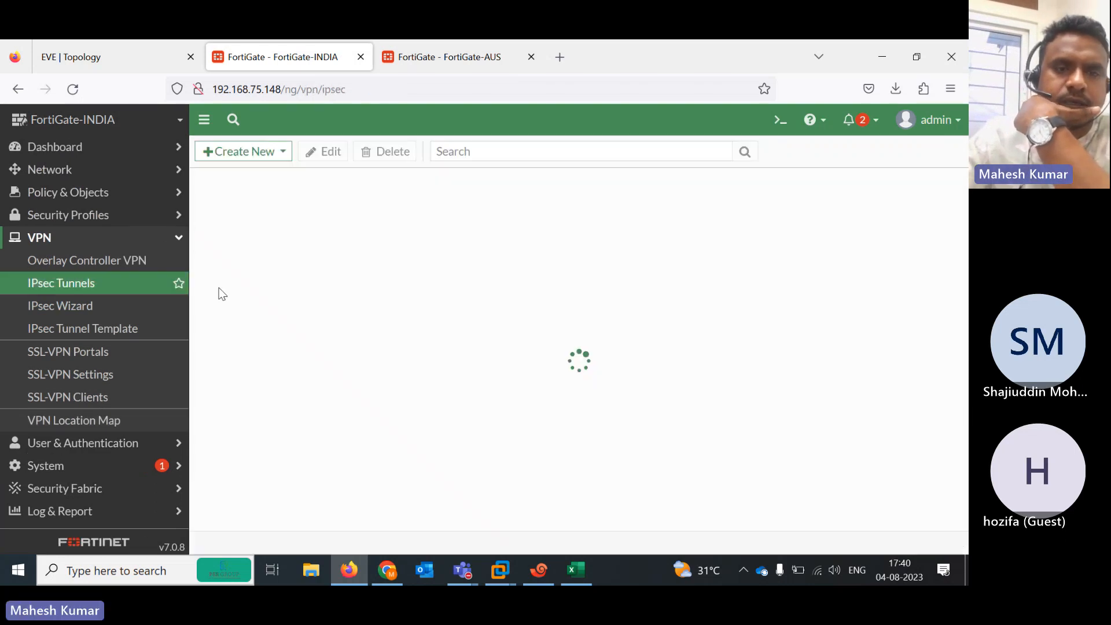
Re-enter the IND-AUS tunnel's pre-shared key and reveal it to verify it
{"action": "double_click", "coordinate": [328, 240]}
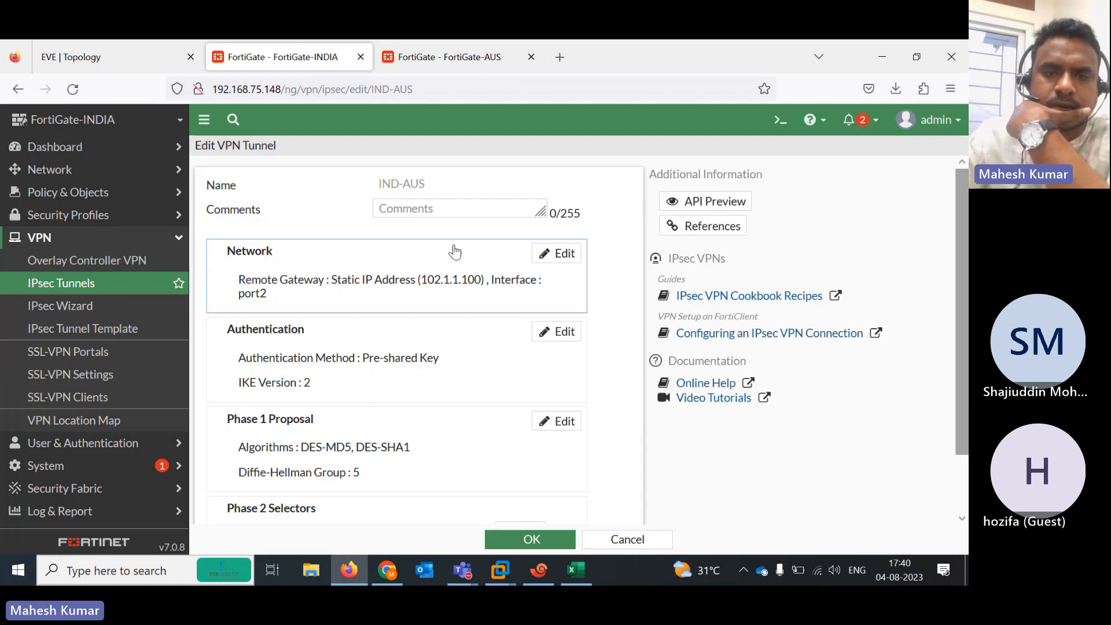
{"action": "left_click", "coordinate": [556, 332]}
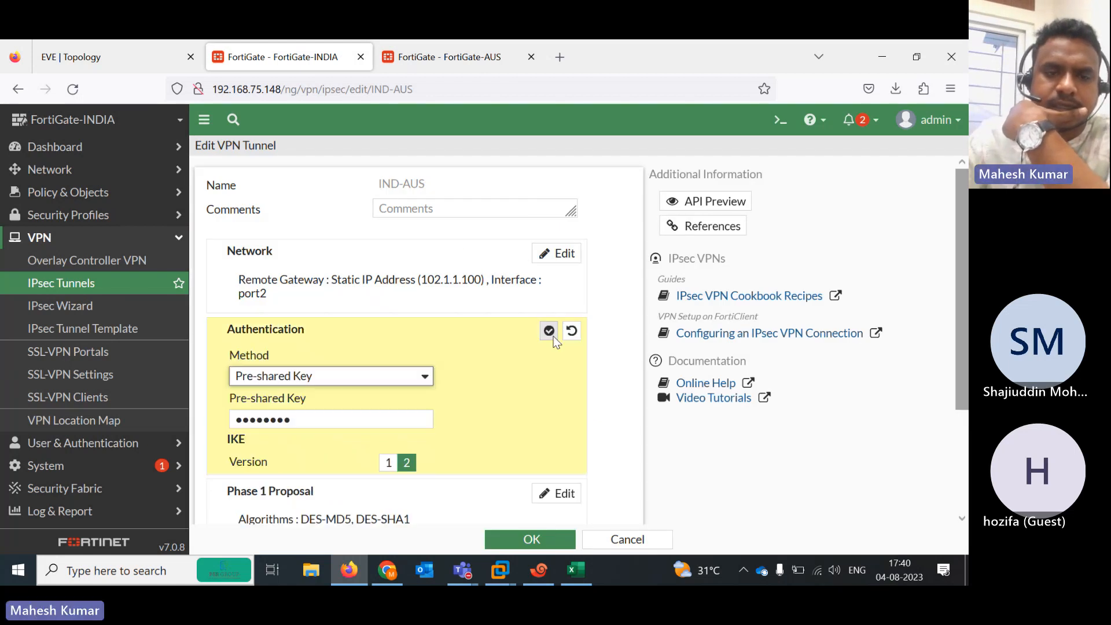
{"action": "left_click", "coordinate": [333, 413]}
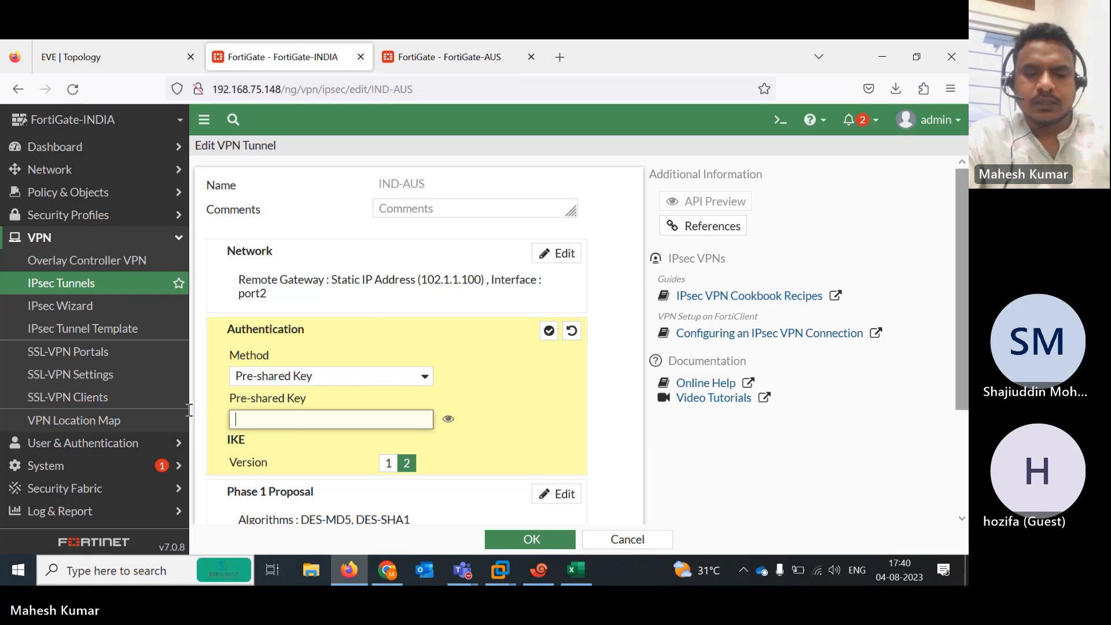
{"action": "type", "text": "123456"}
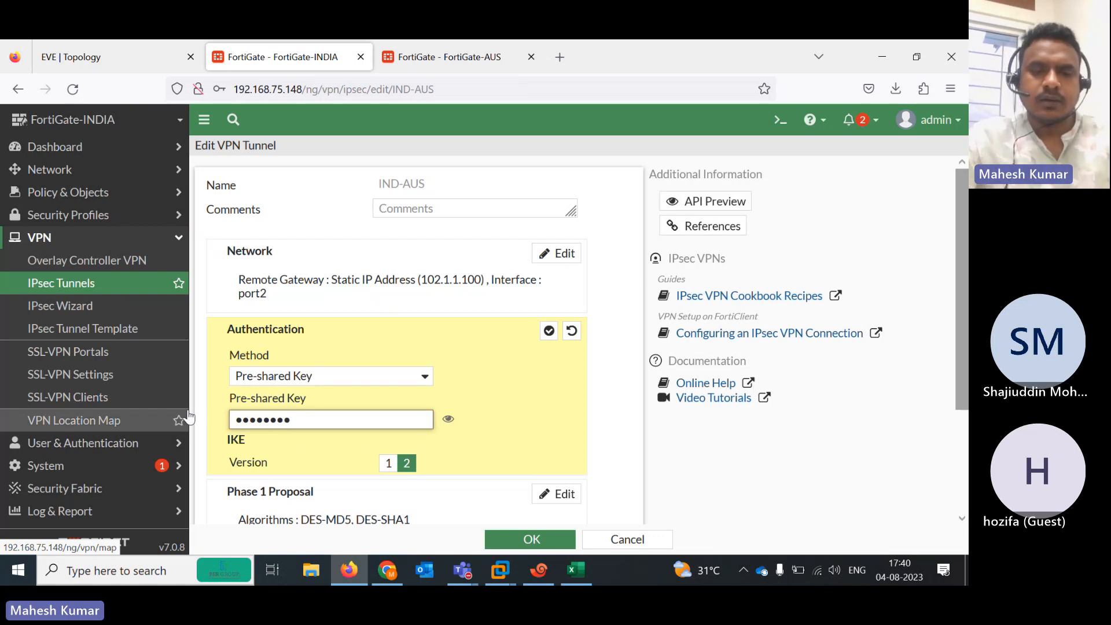
{"action": "type", "text": "et"}
{"action": "left_click", "coordinate": [448, 418]}
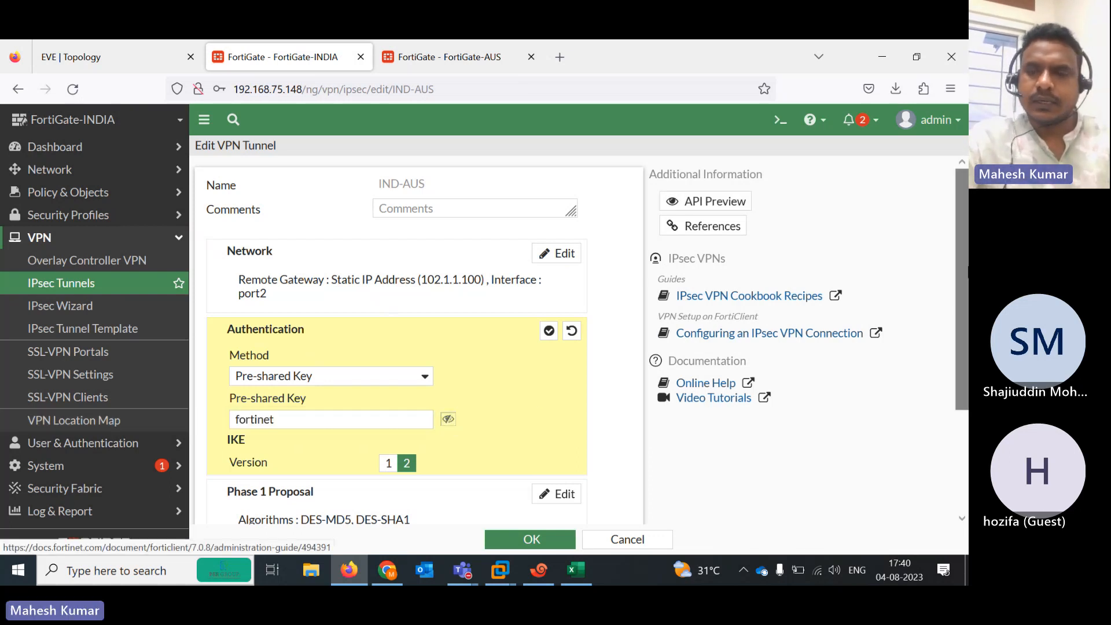
{"action": "scroll", "coordinate": [558, 360], "scroll_direction": "down", "scroll_amount": 2}
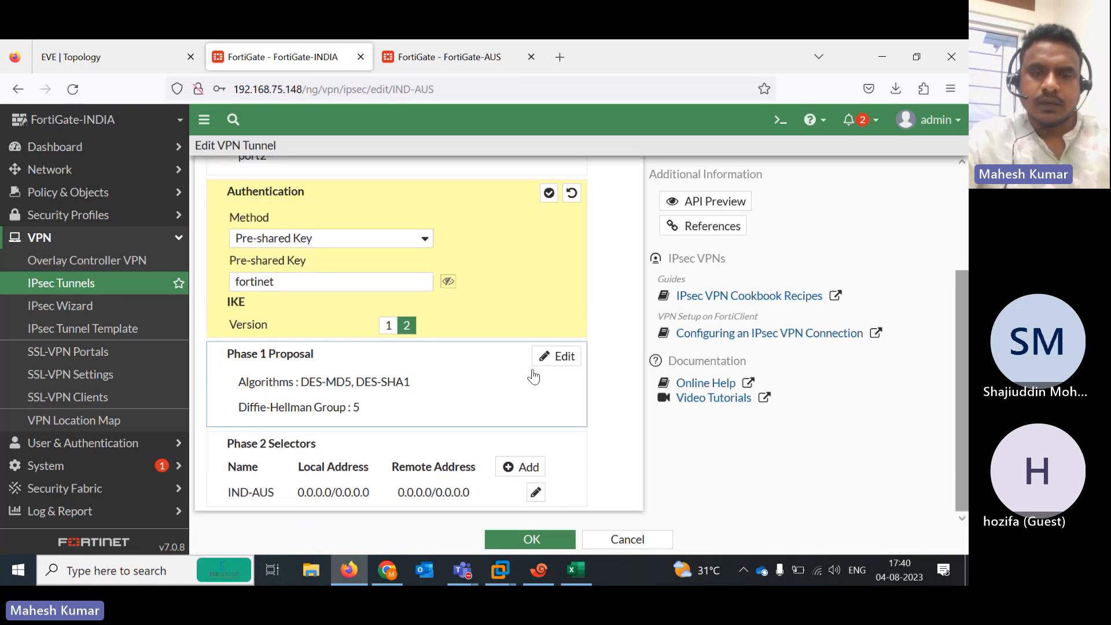
Reduce the Phase 1 proposal to a single DES entry with SHA512 authentication
{"action": "left_click", "coordinate": [558, 356]}
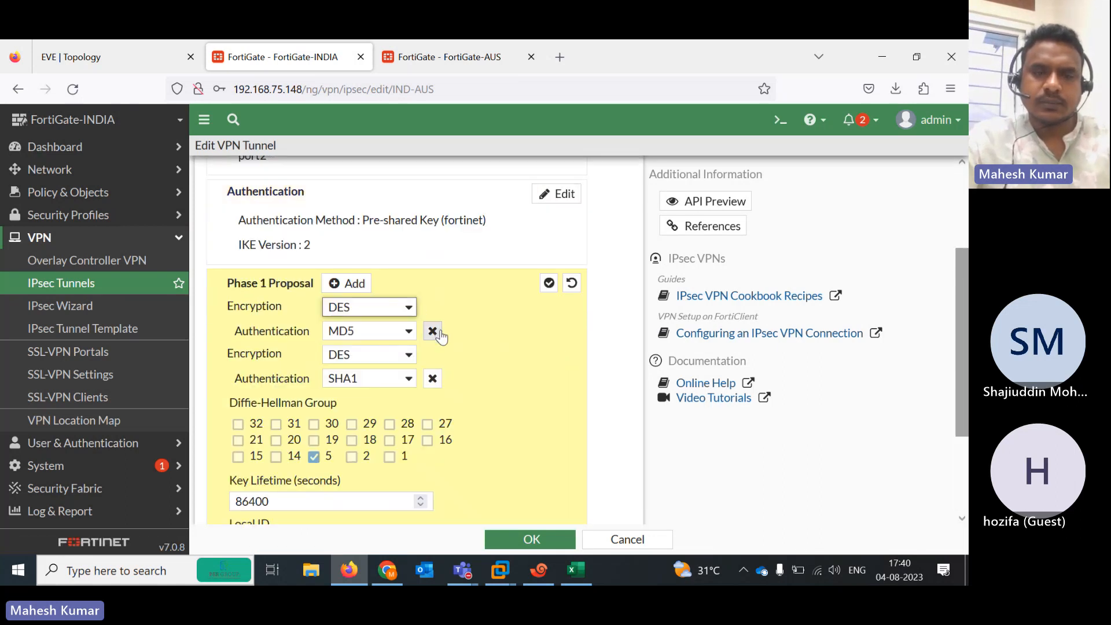
{"action": "left_click", "coordinate": [433, 379]}
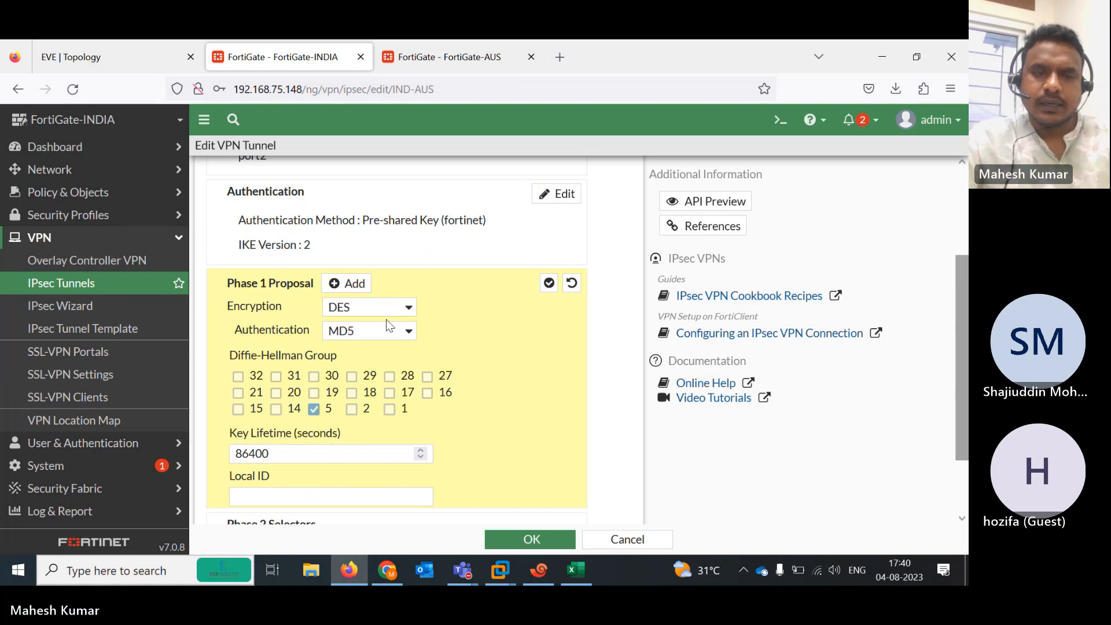
{"action": "left_click", "coordinate": [409, 333]}
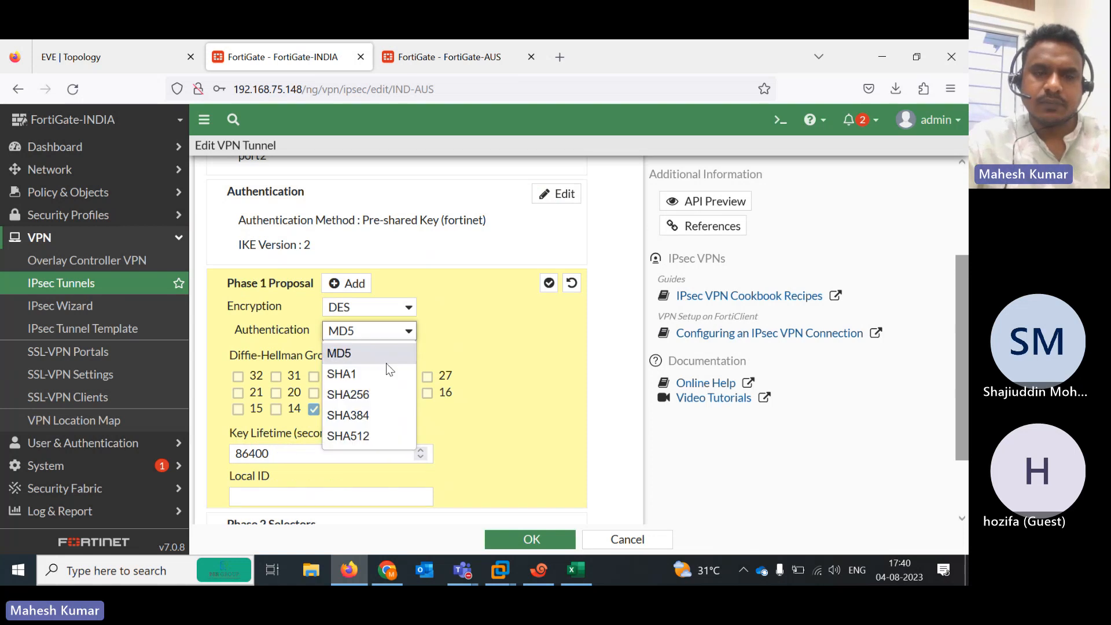
{"action": "left_click", "coordinate": [372, 435]}
{"action": "left_click_drag", "start_coordinate": [967, 319], "coordinate": [966, 370]}
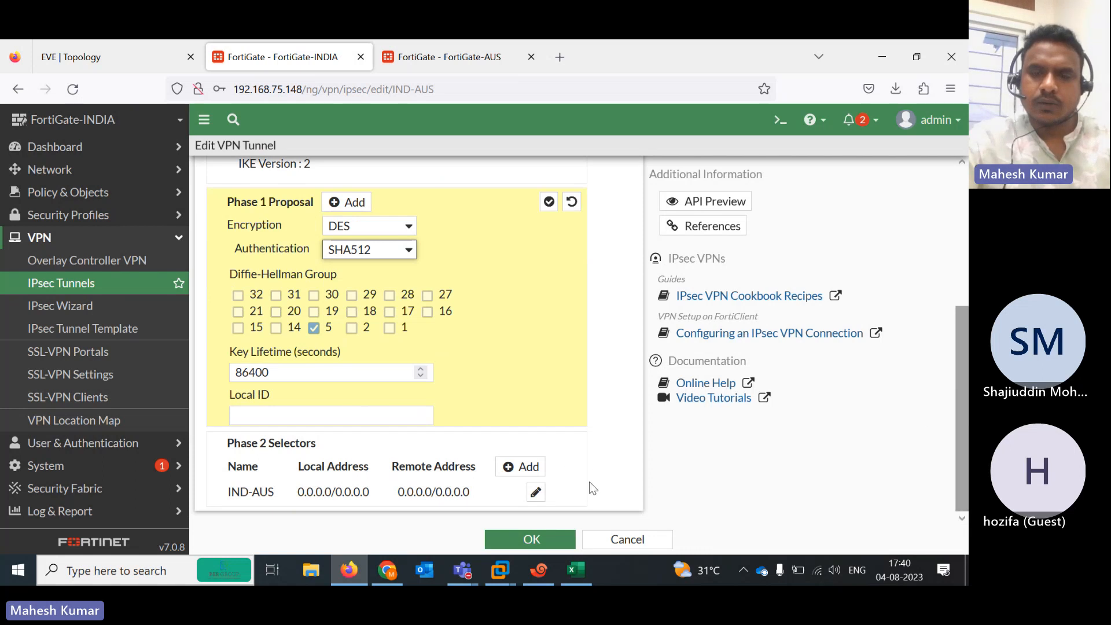
Review the IND-AUS Phase 2 proposal settings and save the tunnel
{"action": "left_click", "coordinate": [535, 492]}
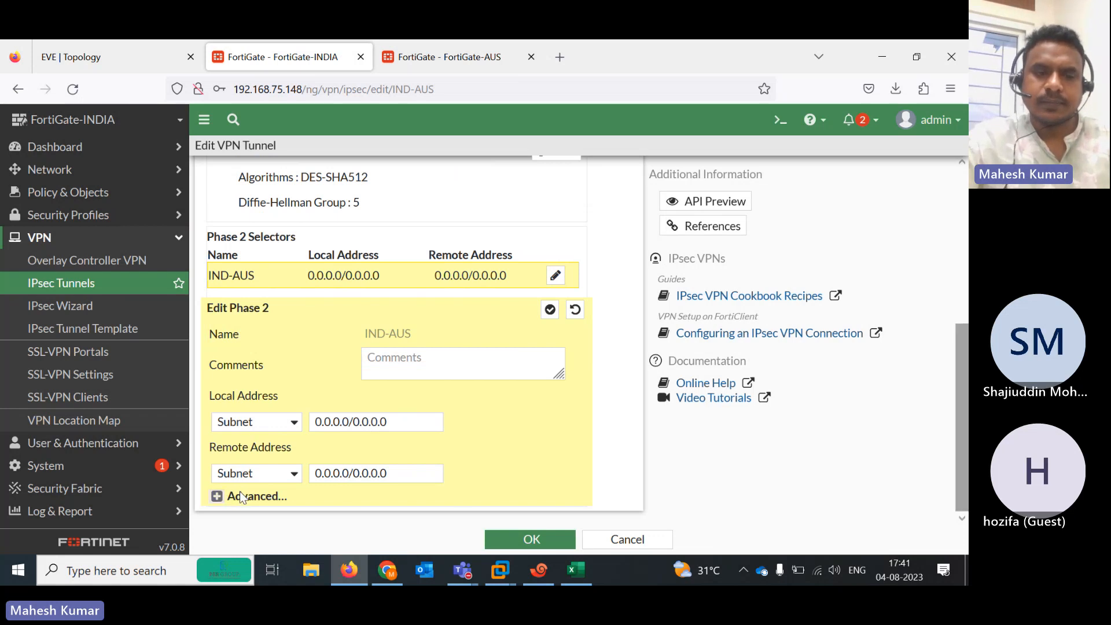
{"action": "left_click", "coordinate": [217, 497]}
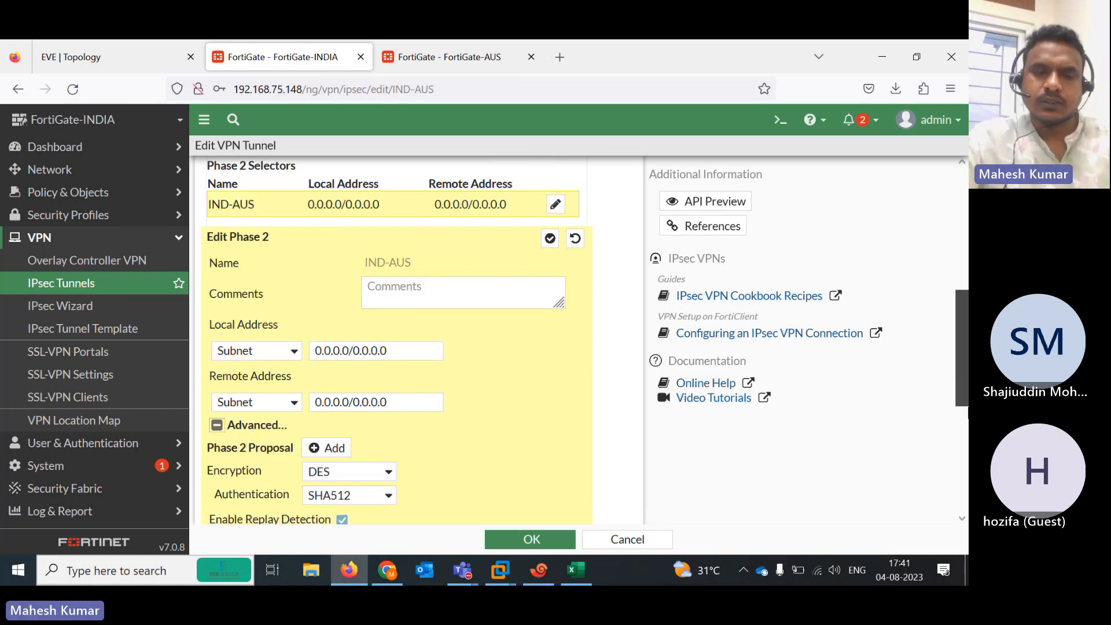
{"action": "scroll", "coordinate": [418, 370], "scroll_direction": "down", "scroll_amount": 3}
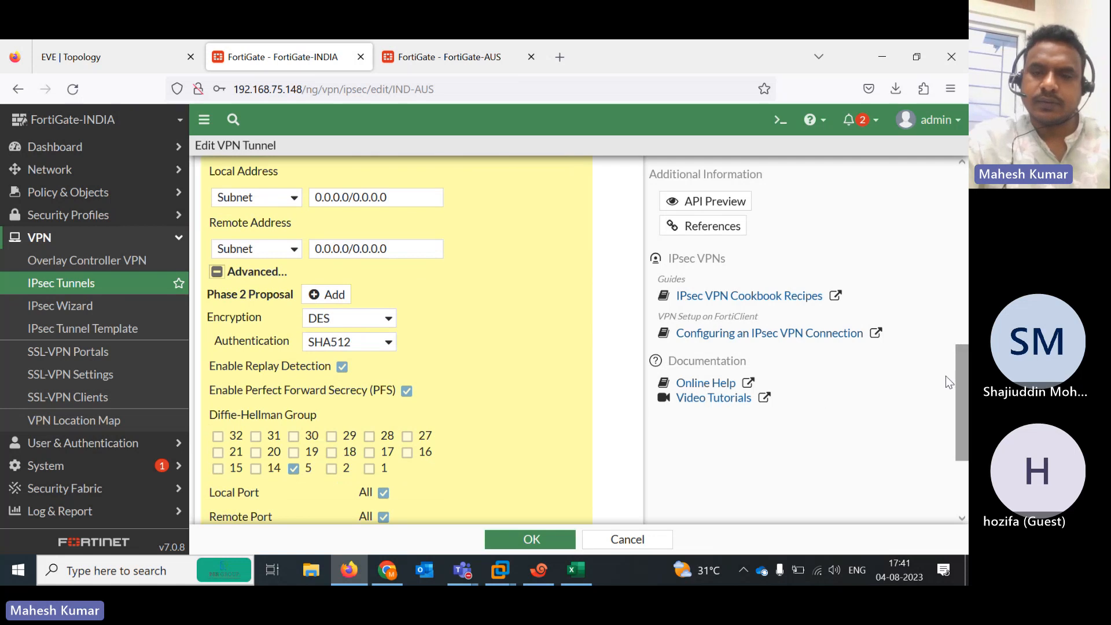
{"action": "scroll", "coordinate": [949, 382], "scroll_direction": "down", "scroll_amount": 3}
{"action": "left_click", "coordinate": [536, 541]}
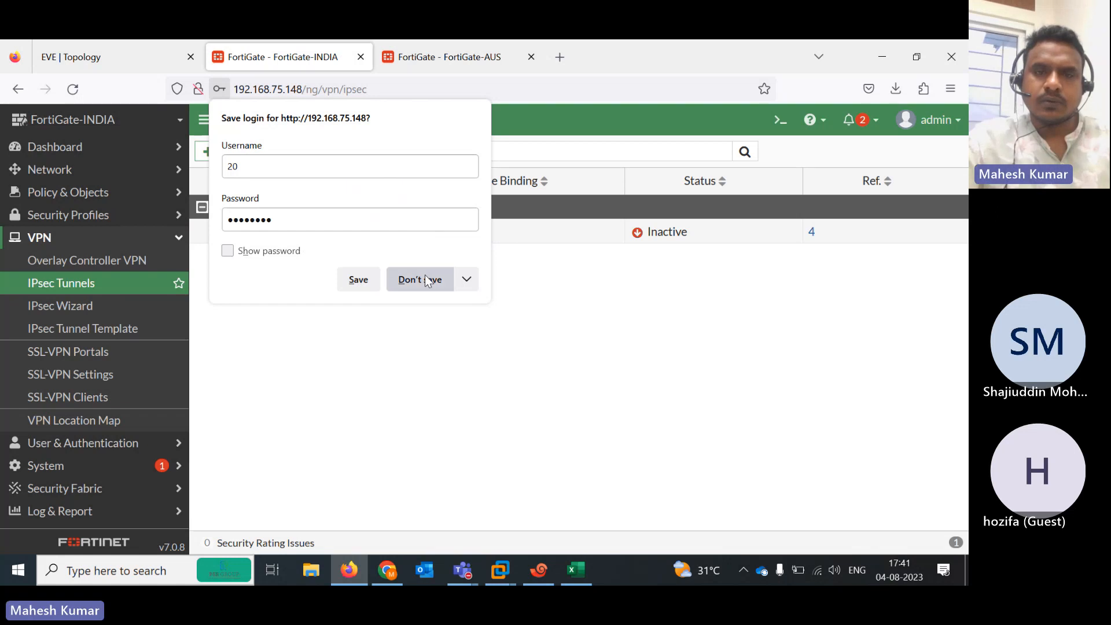
{"action": "left_click", "coordinate": [426, 281]}
Verify AUS-IND shows Up on port2 in FortiGate-AUS's IPsec Tunnels list, then return to EVE topology
{"action": "left_click", "coordinate": [435, 57]}
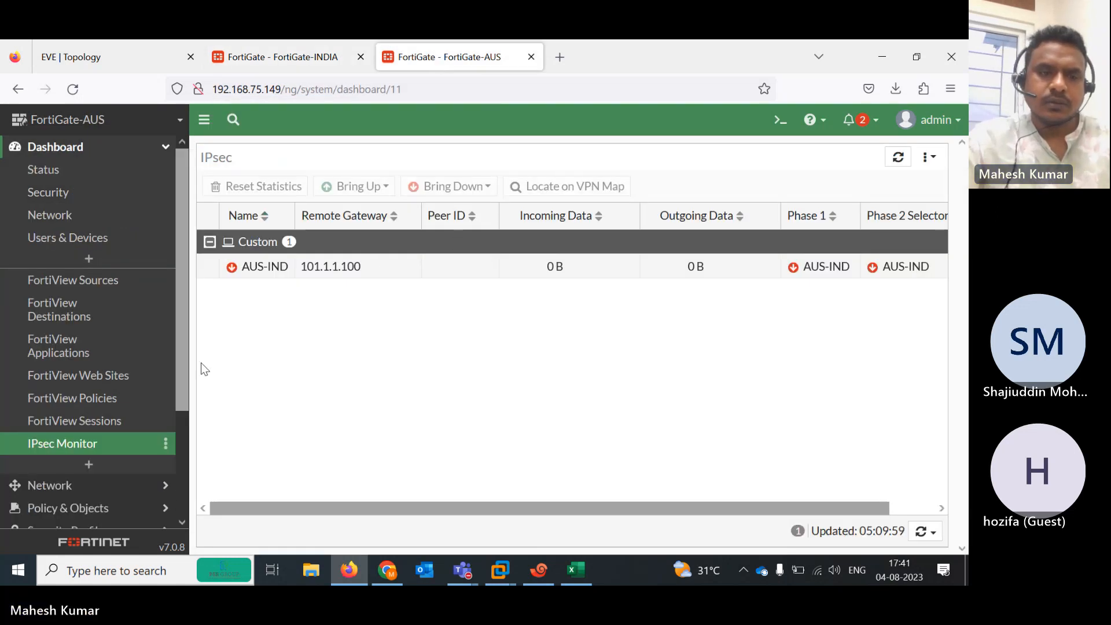
{"action": "left_click_drag", "start_coordinate": [184, 372], "coordinate": [119, 514]}
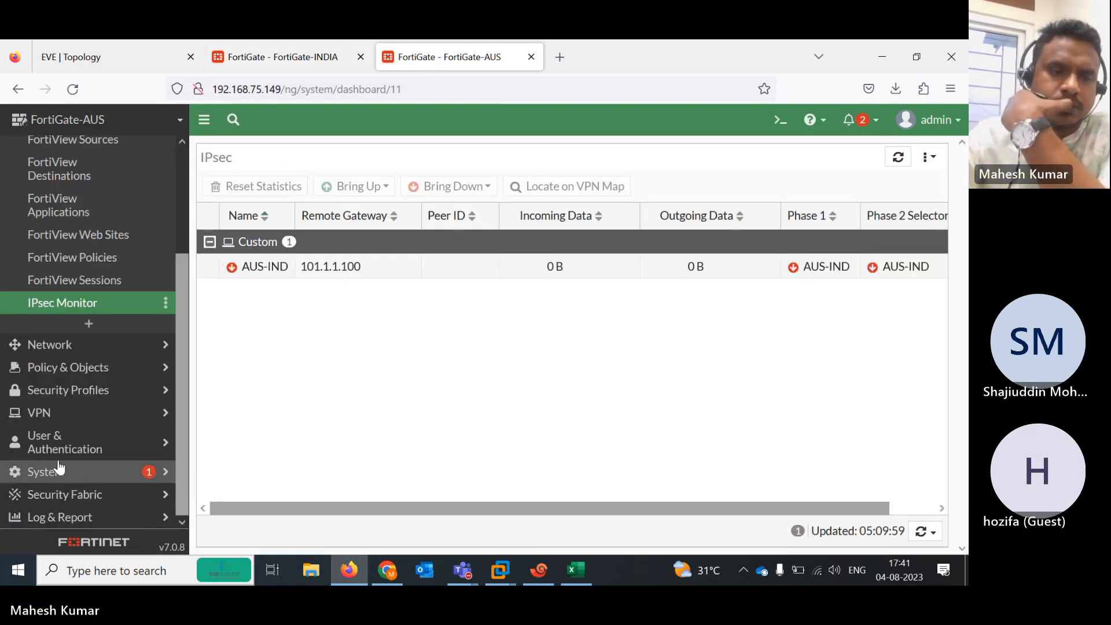
{"action": "left_click", "coordinate": [35, 413]}
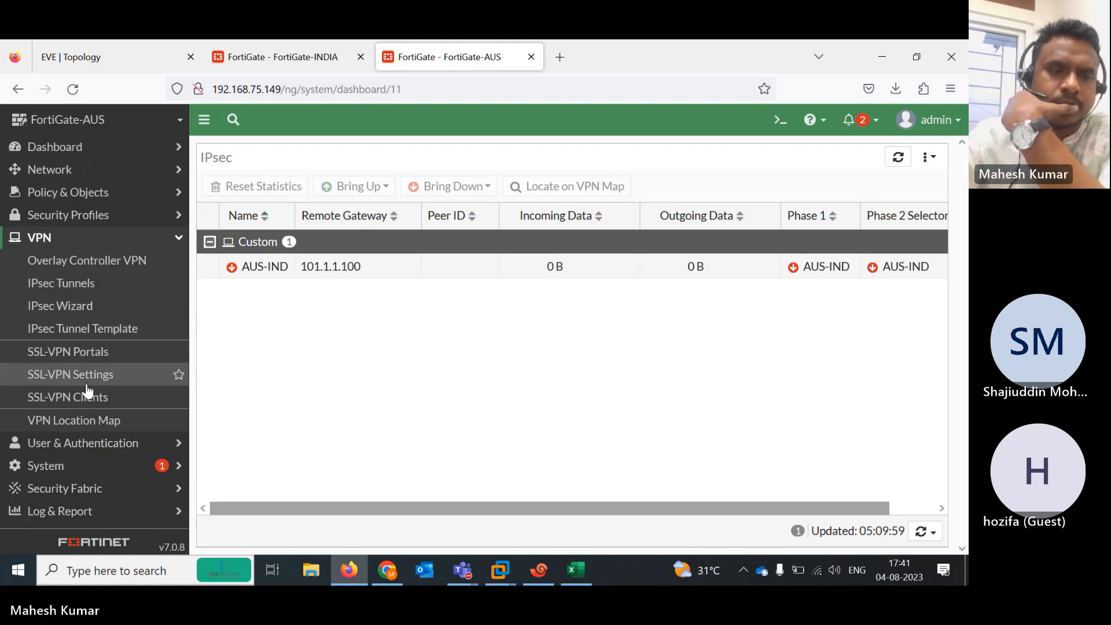
{"action": "left_click", "coordinate": [60, 289]}
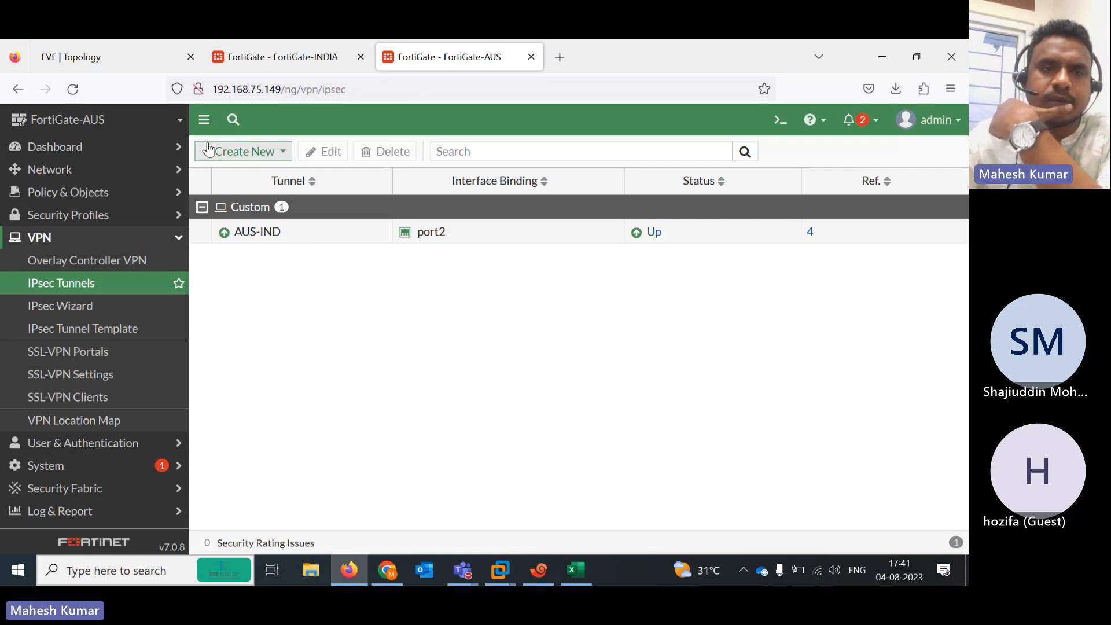
{"action": "left_click", "coordinate": [85, 58]}
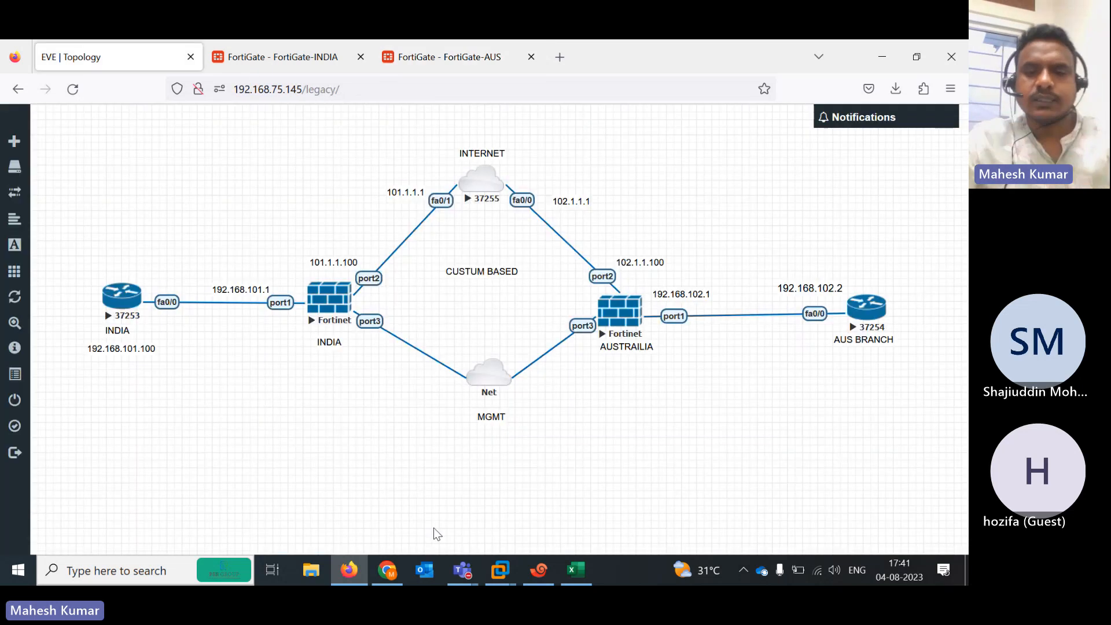
Highlight the 'auth verify done' log lines on both the INDIA and AUS firewall sessions
{"action": "left_click", "coordinate": [538, 571]}
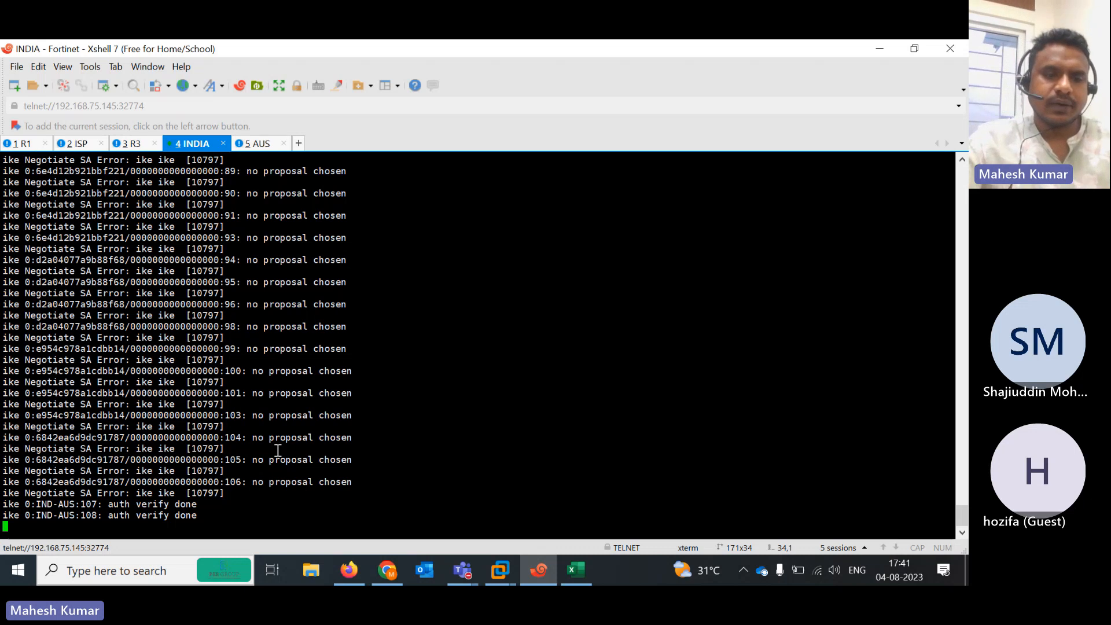
{"action": "left_click_drag", "start_coordinate": [66, 509], "coordinate": [217, 521]}
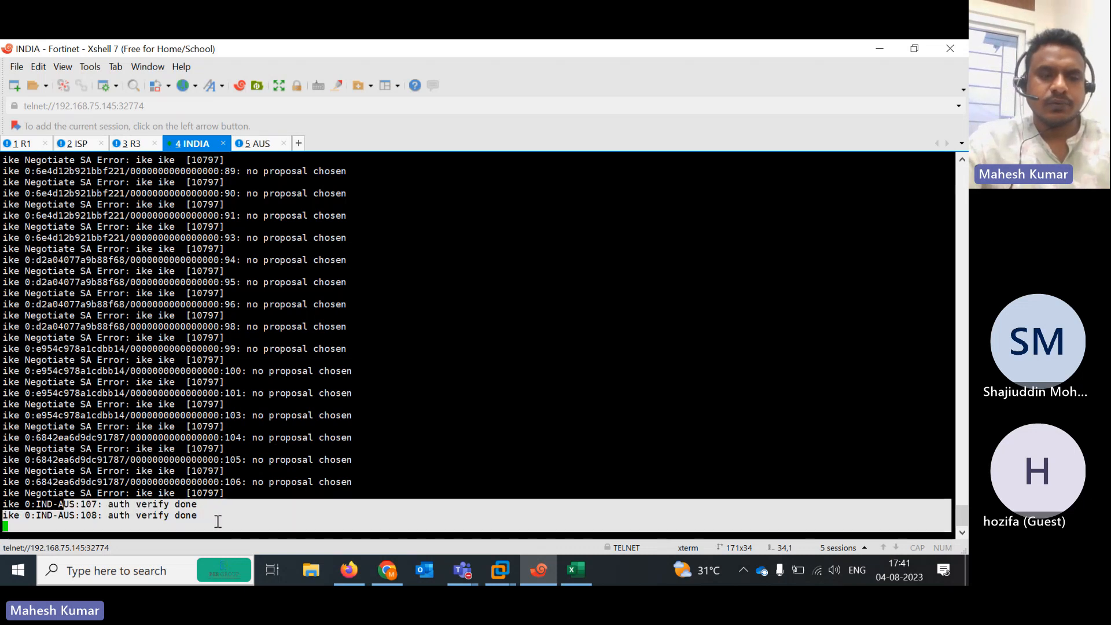
{"action": "left_click_drag", "start_coordinate": [62, 511], "coordinate": [220, 515]}
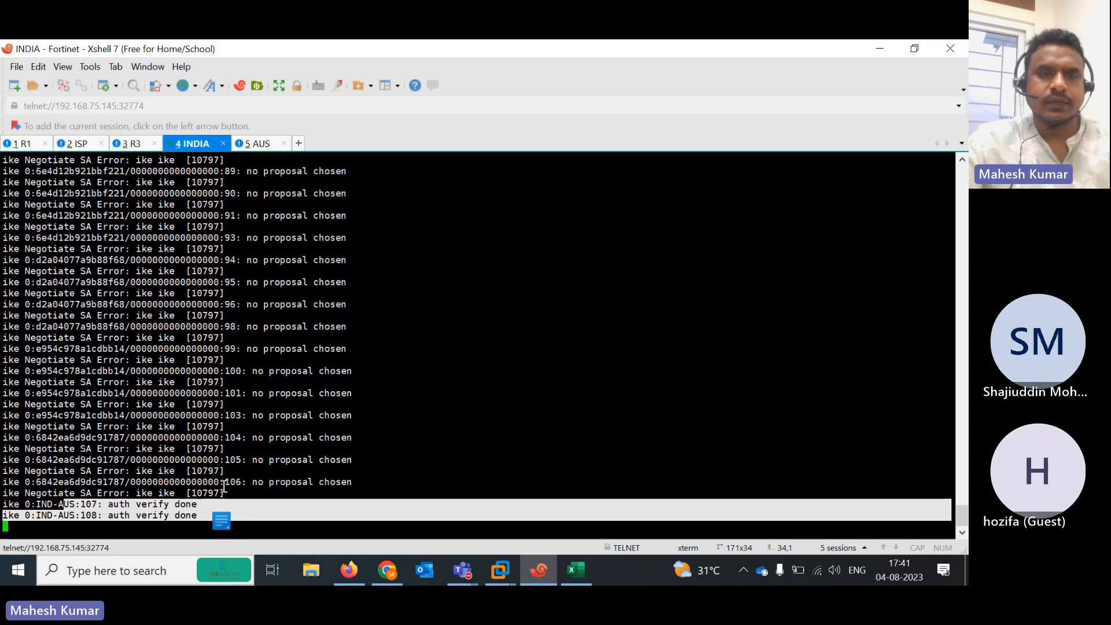
{"action": "left_click", "coordinate": [254, 145]}
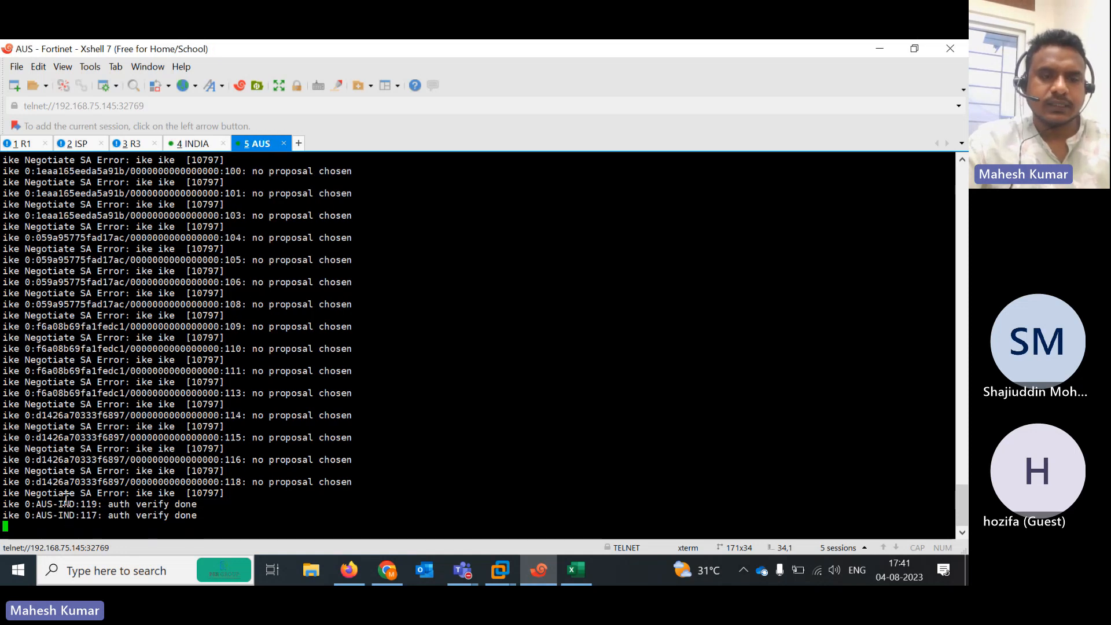
{"action": "left_click_drag", "start_coordinate": [66, 502], "coordinate": [223, 519]}
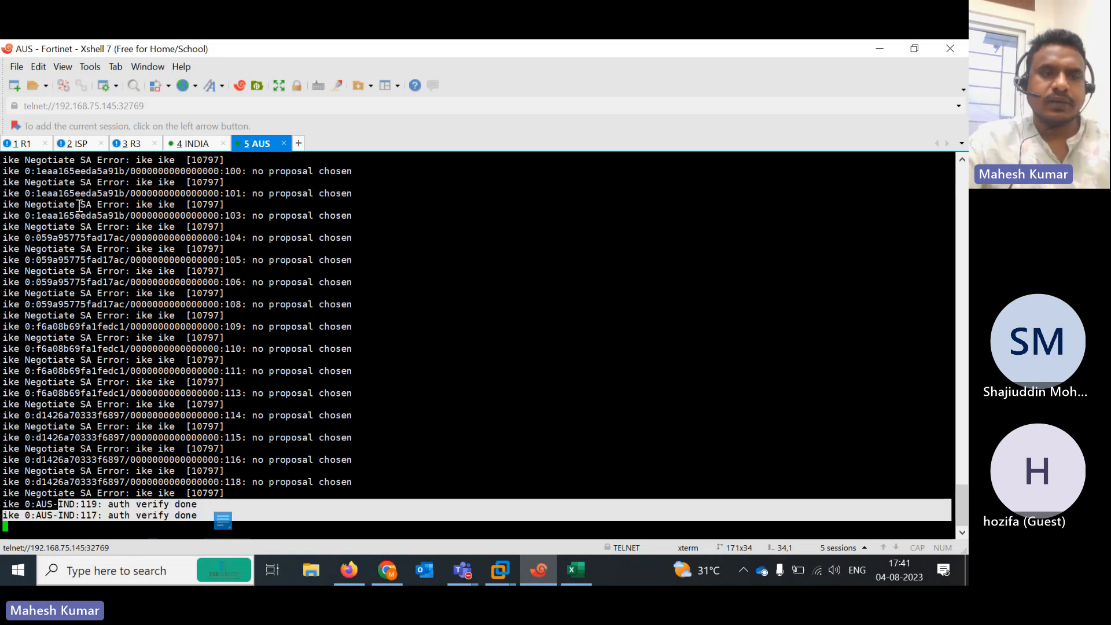
Rerun R1's 50-ping test to 192.168.102.1, succeeding 100 percent
{"action": "left_click", "coordinate": [21, 144]}
{"action": "key", "text": "Up"}
{"action": "key", "text": "Return"}
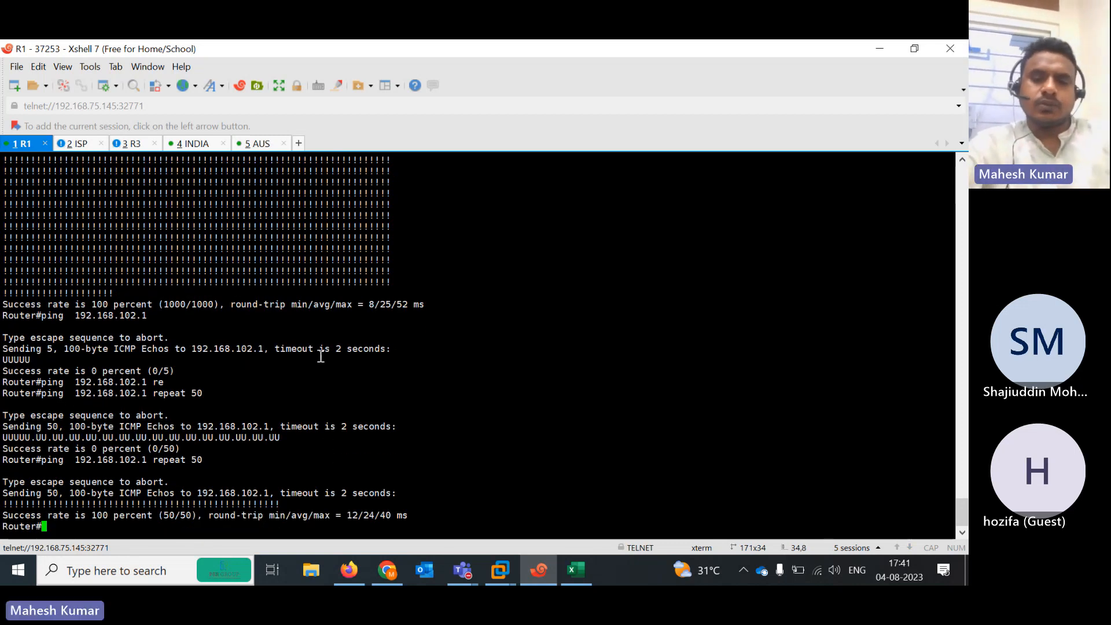
{"action": "left_click", "coordinate": [567, 565]}
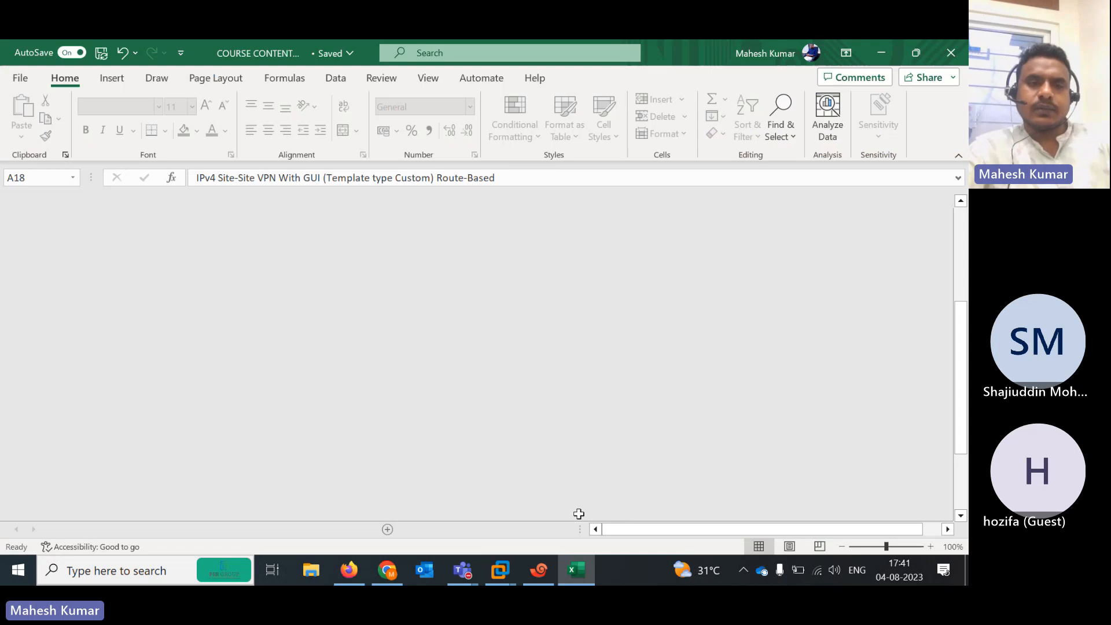
Enter DONE in B19 for the IPv4 Site-Site VPN With IKEv2 CLI topic
{"action": "key", "text": "Right"}
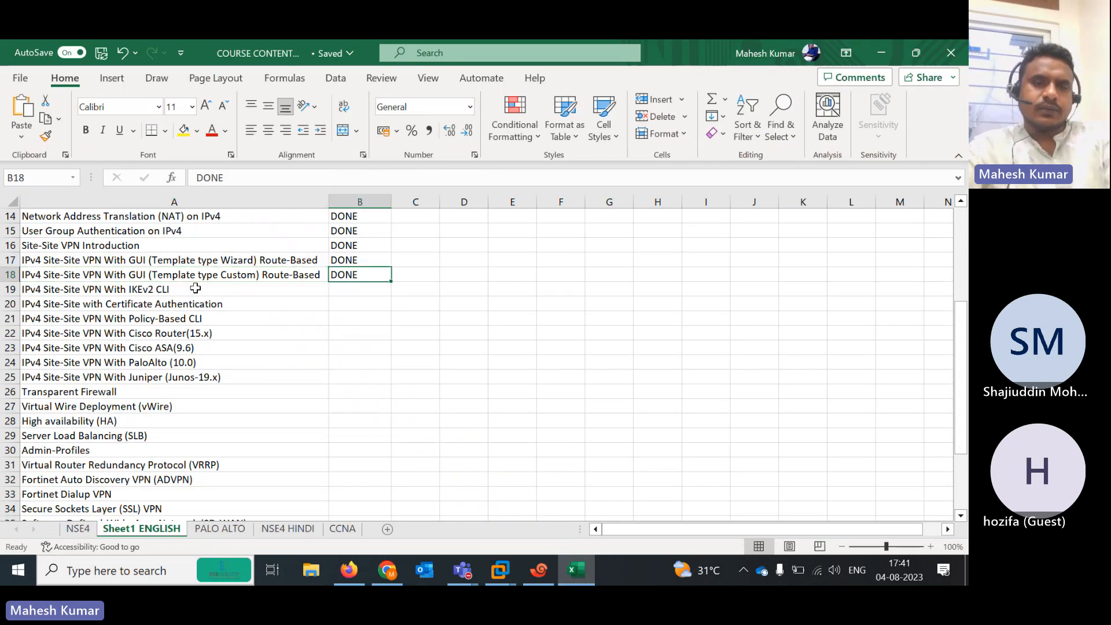
{"action": "key", "text": "Left"}
{"action": "key", "text": "Down"}
{"action": "key", "text": "Right"}
{"action": "type", "text": "d"}
{"action": "key", "text": "Left"}
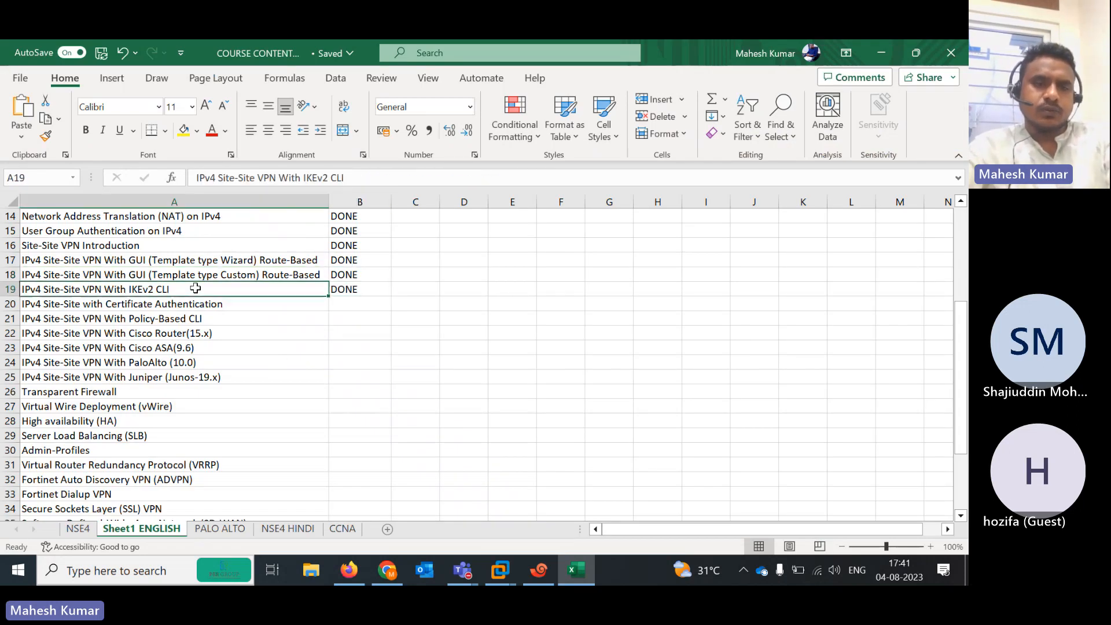
{"action": "key", "text": "Down"}
{"action": "key", "text": "Down"}
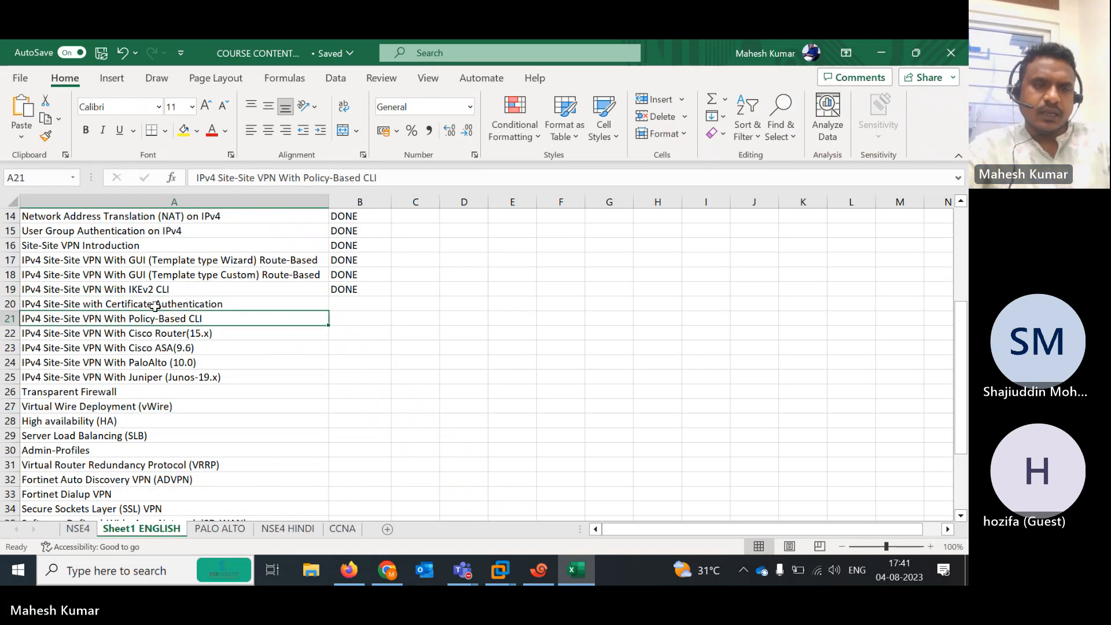
Insert an empty row 20 above the Certificate Authentication topic
{"action": "left_click", "coordinate": [3, 318]}
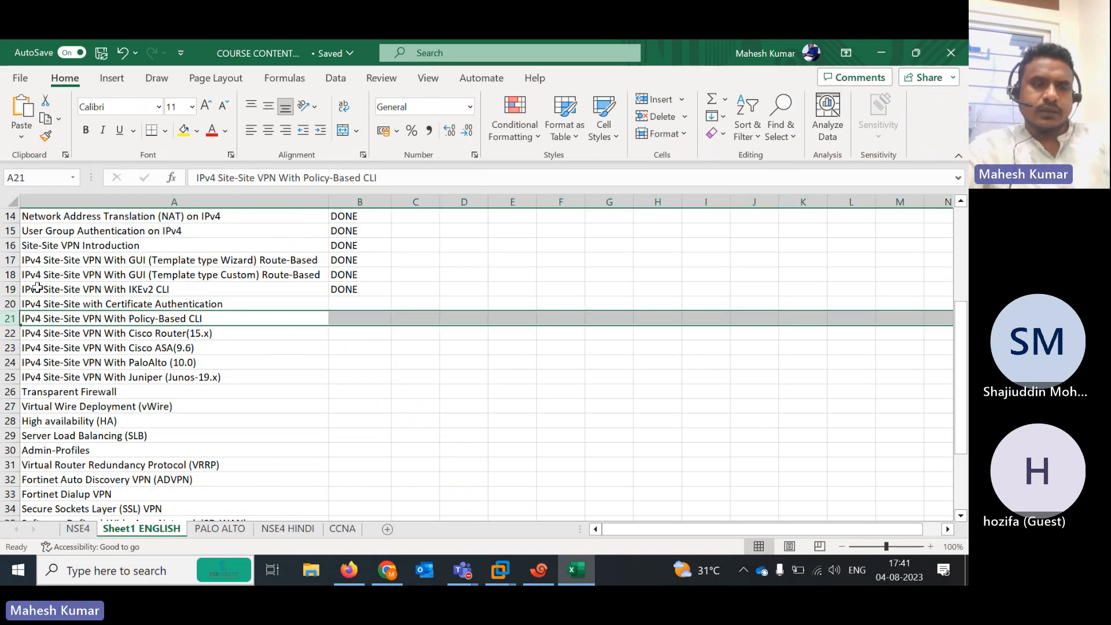
{"action": "left_click", "coordinate": [3, 303]}
{"action": "right_click", "coordinate": [3, 304]}
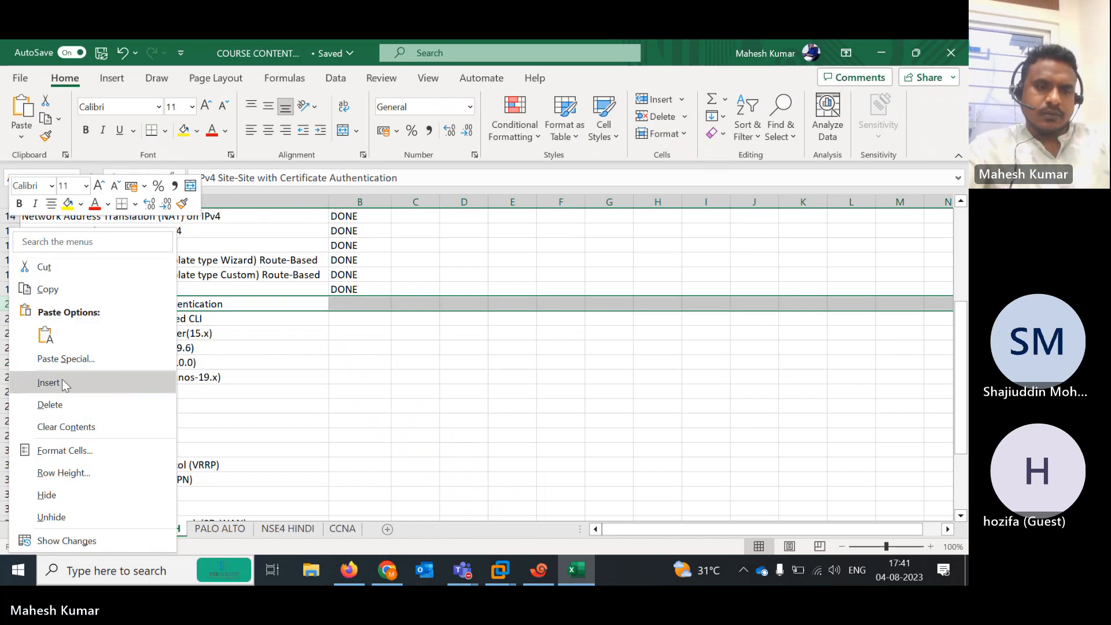
{"action": "left_click", "coordinate": [48, 382]}
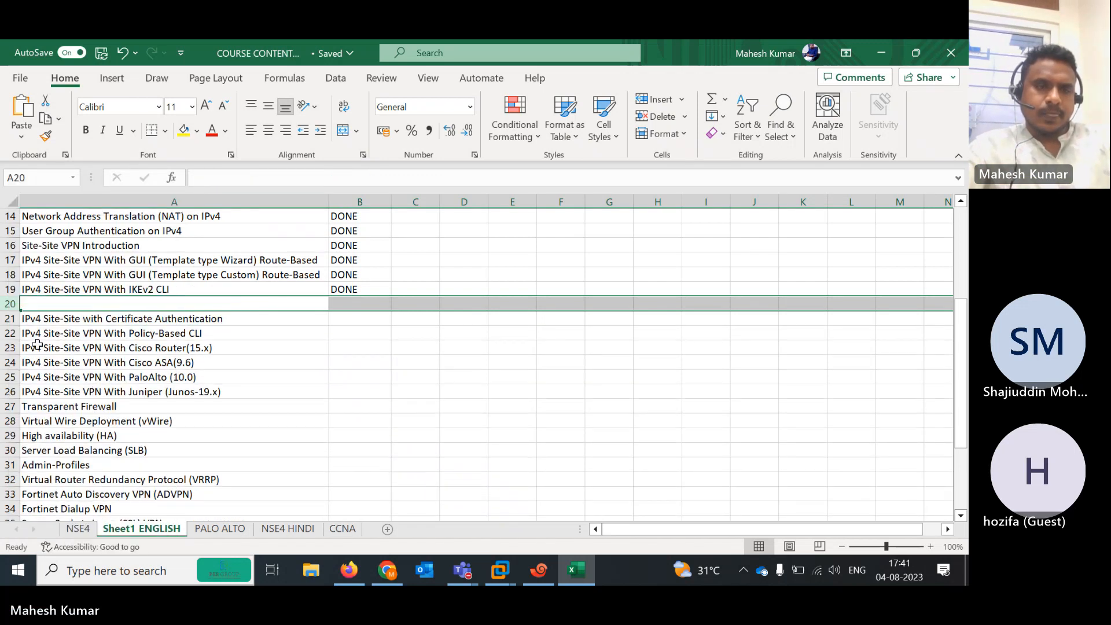
Move the Policy-Based CLI row into row 20 and delete the leftover empty row 22
{"action": "left_click", "coordinate": [3, 334]}
{"action": "key", "text": "ctrl+x"}
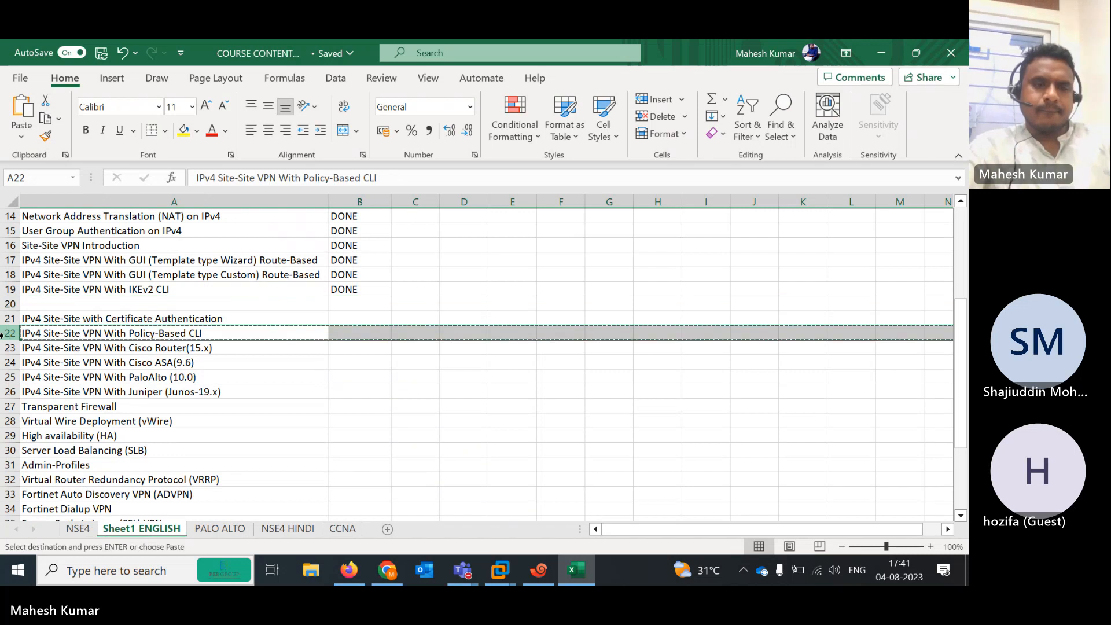
{"action": "left_click", "coordinate": [7, 303]}
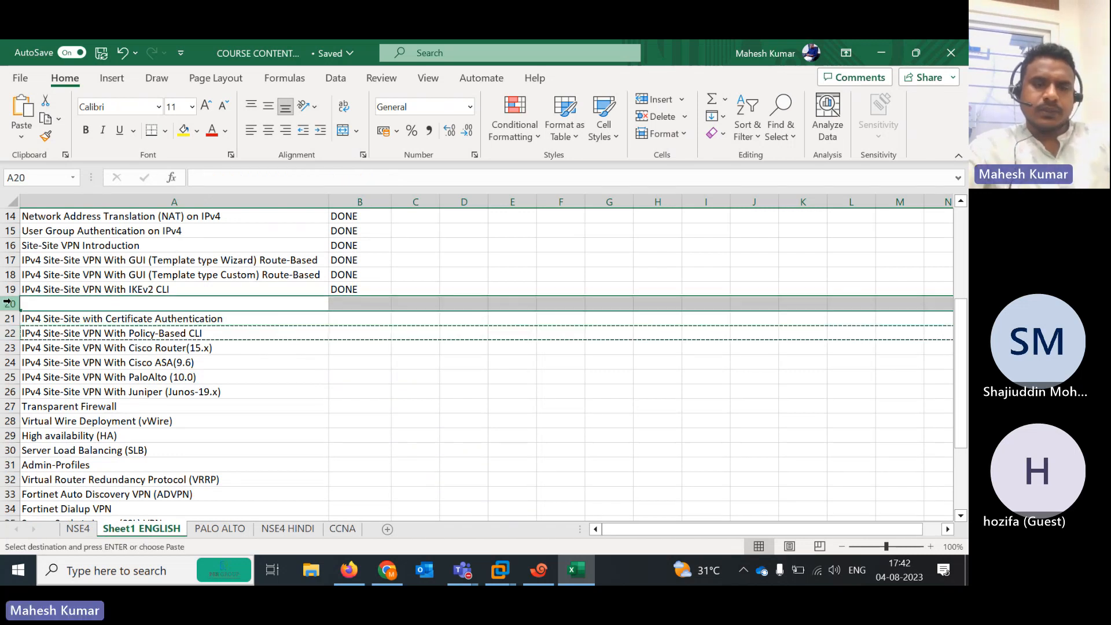
{"action": "key", "text": "ctrl+v"}
{"action": "left_click", "coordinate": [10, 332]}
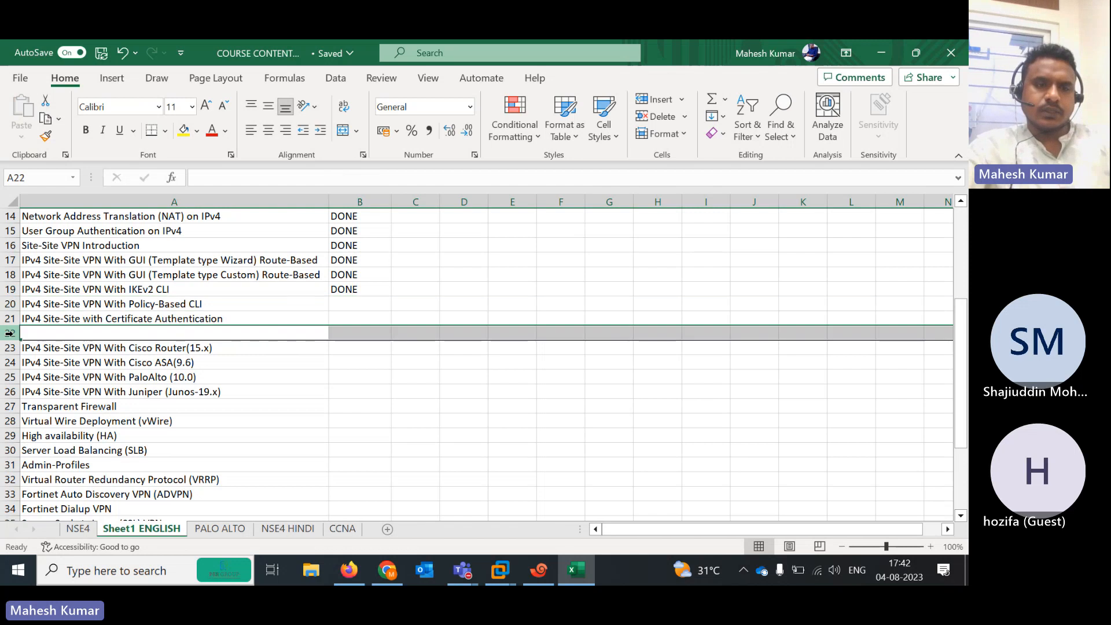
{"action": "right_click", "coordinate": [10, 332]}
{"action": "left_click", "coordinate": [55, 405]}
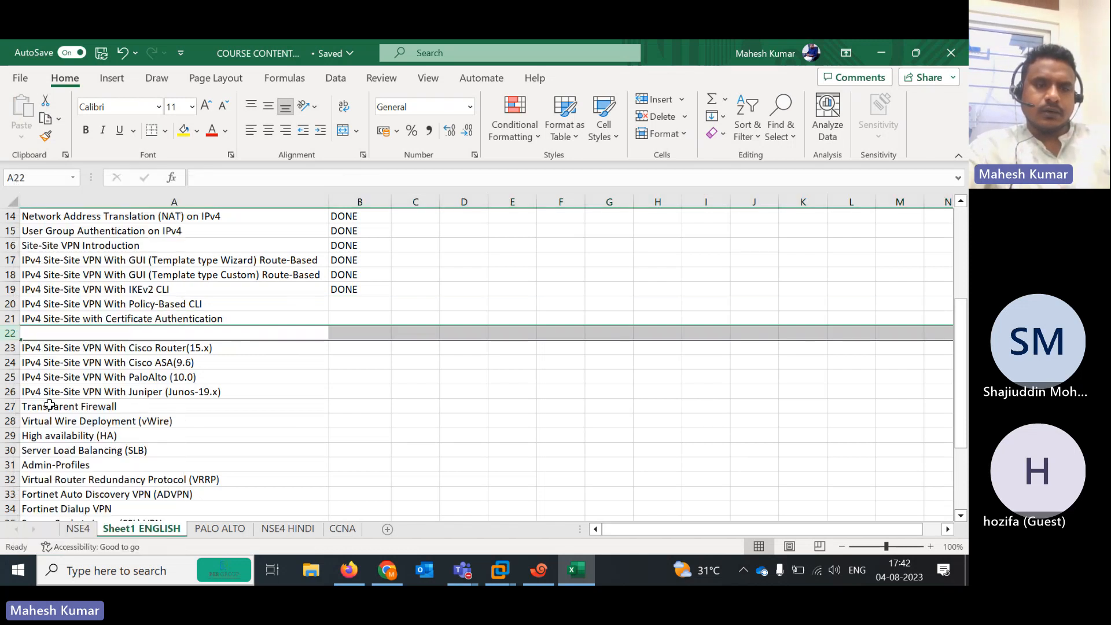
Check the moved Policy-Based CLI row and its status cell, ending on A20
{"action": "left_click", "coordinate": [155, 304]}
{"action": "key", "text": "Tab"}
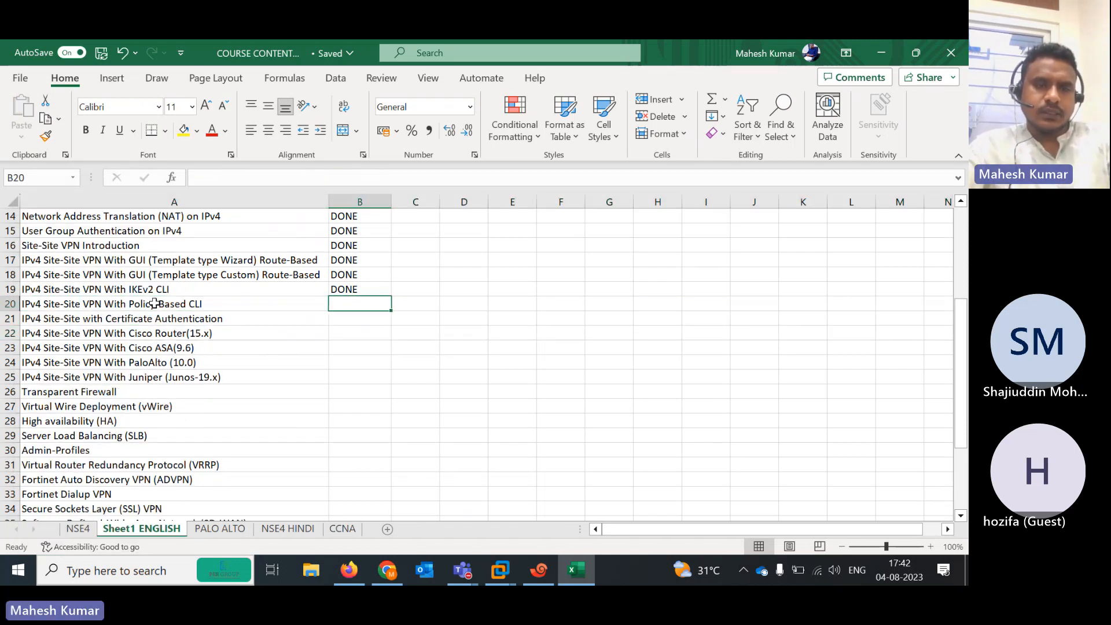
{"action": "left_click", "coordinate": [155, 304]}
{"action": "key", "text": "Up"}
{"action": "key", "text": "Right"}
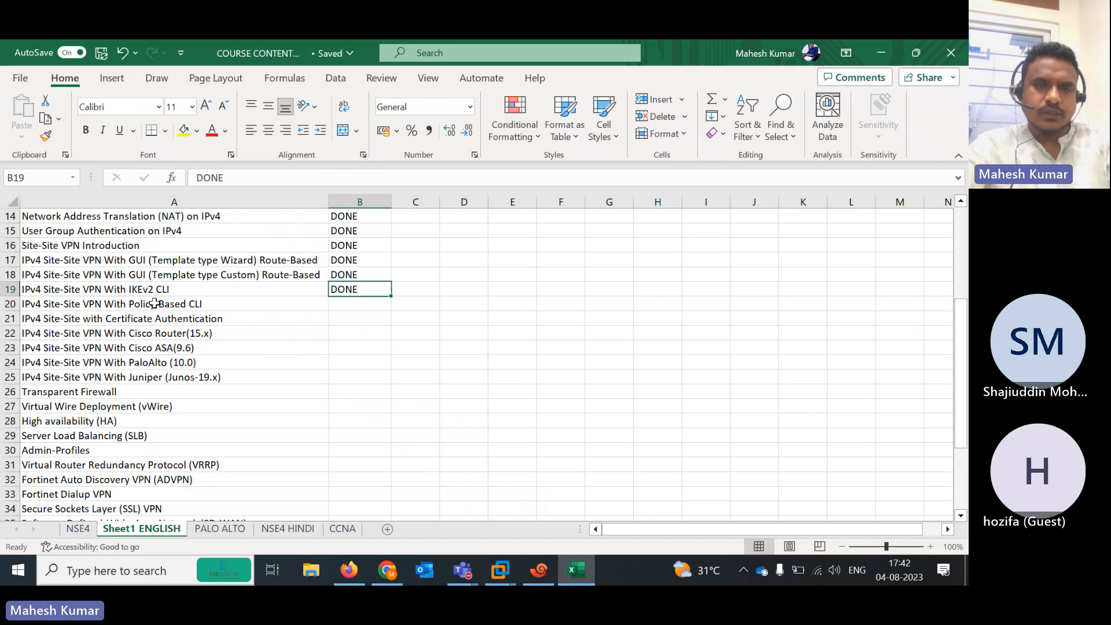
{"action": "key", "text": "Left"}
{"action": "key", "text": "Down"}
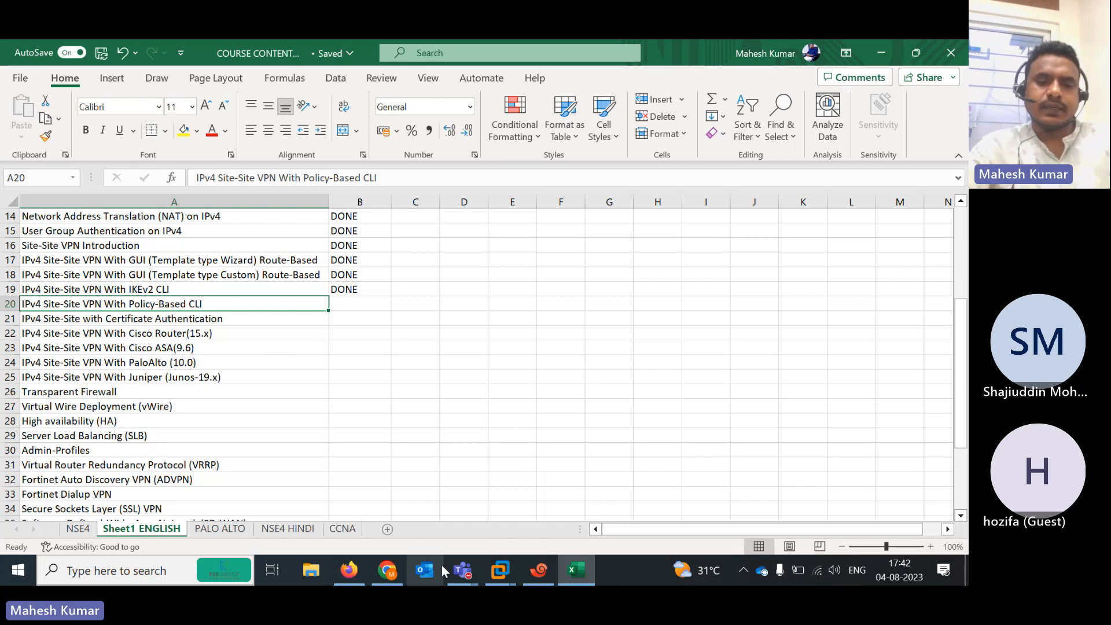
Bring the Teams meeting forward and cancel the Stop recording prompt so recording continues
{"action": "left_click", "coordinate": [462, 570]}
{"action": "left_click", "coordinate": [503, 496]}
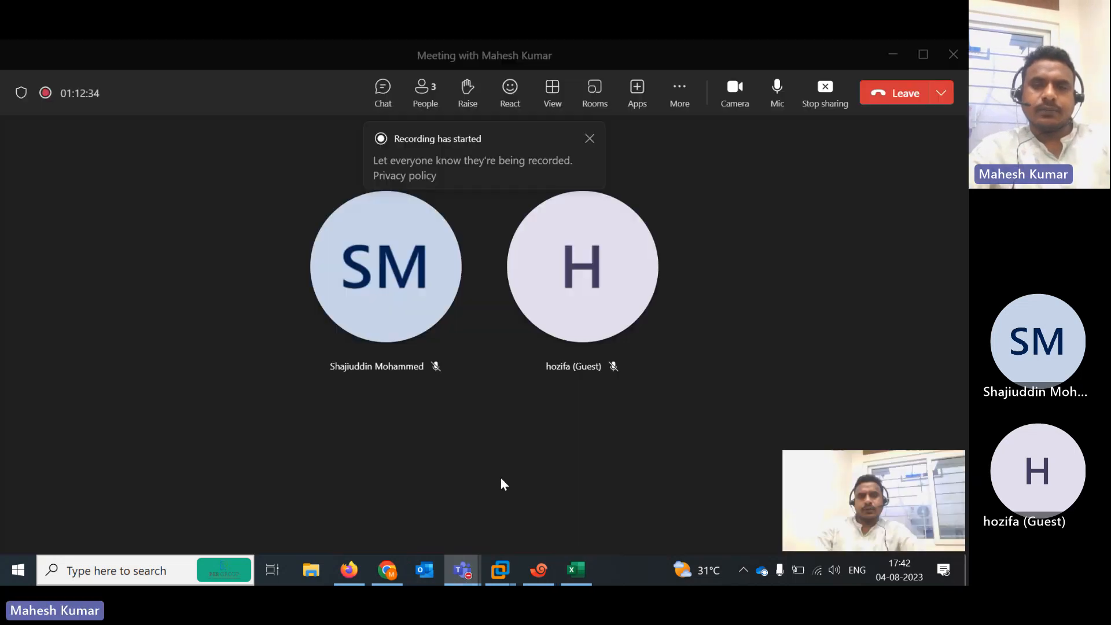
{"action": "left_click", "coordinate": [682, 96]}
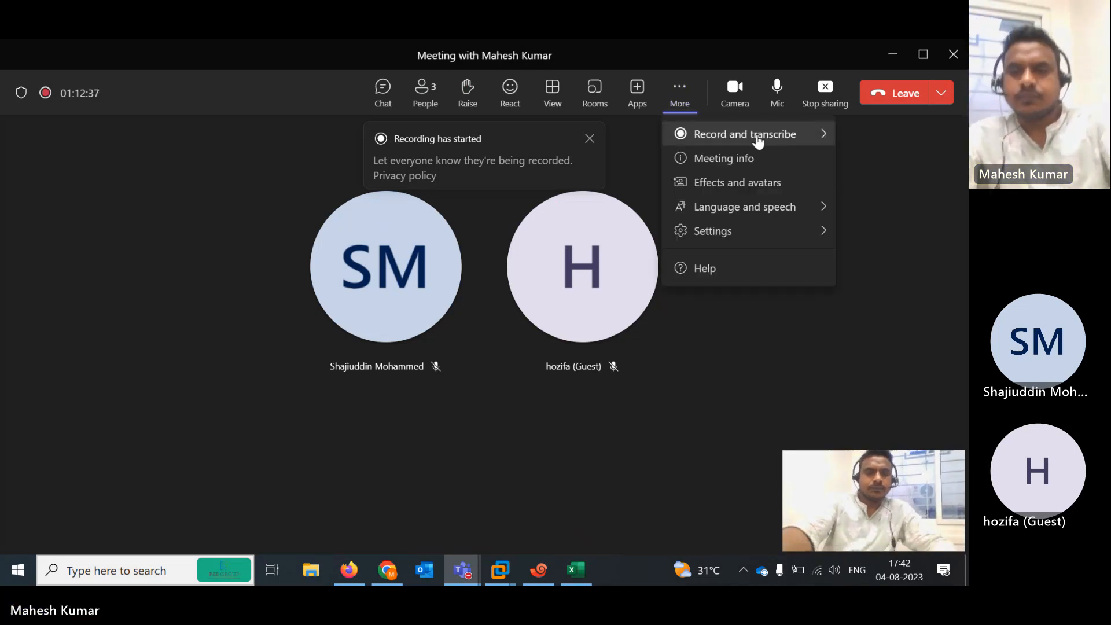
{"action": "mouse_move", "coordinate": [758, 141]}
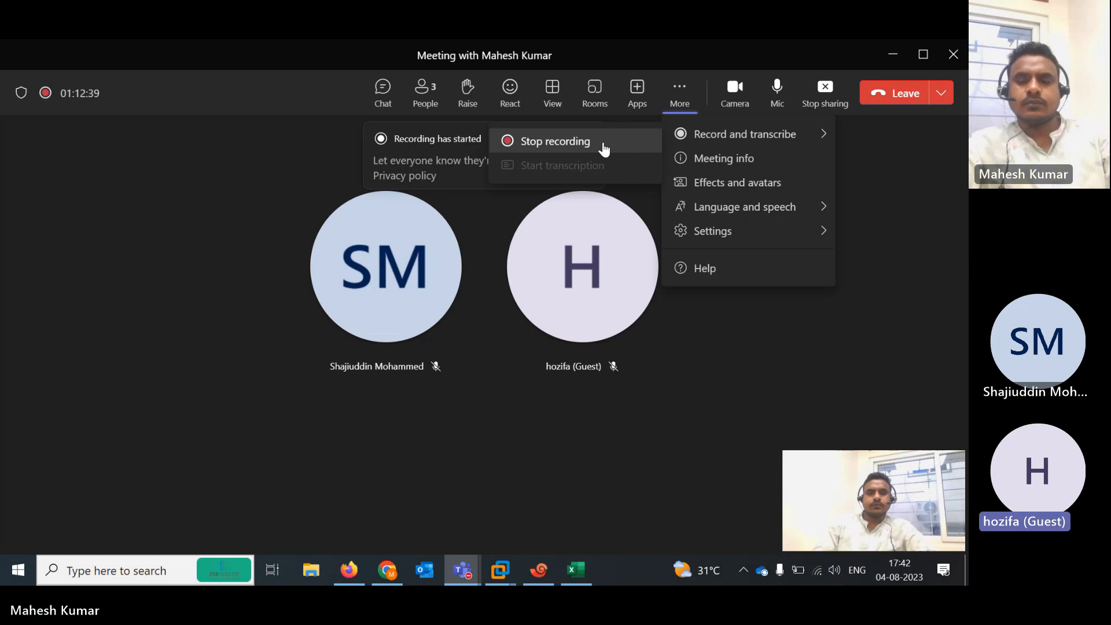
{"action": "left_click", "coordinate": [559, 141]}
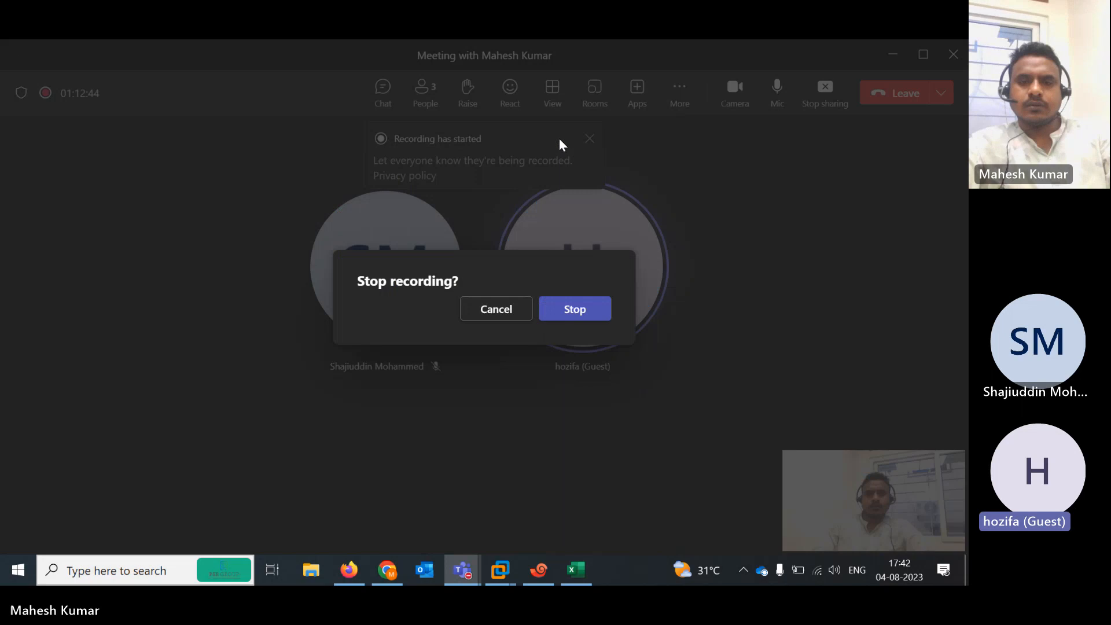
{"action": "left_click", "coordinate": [509, 312]}
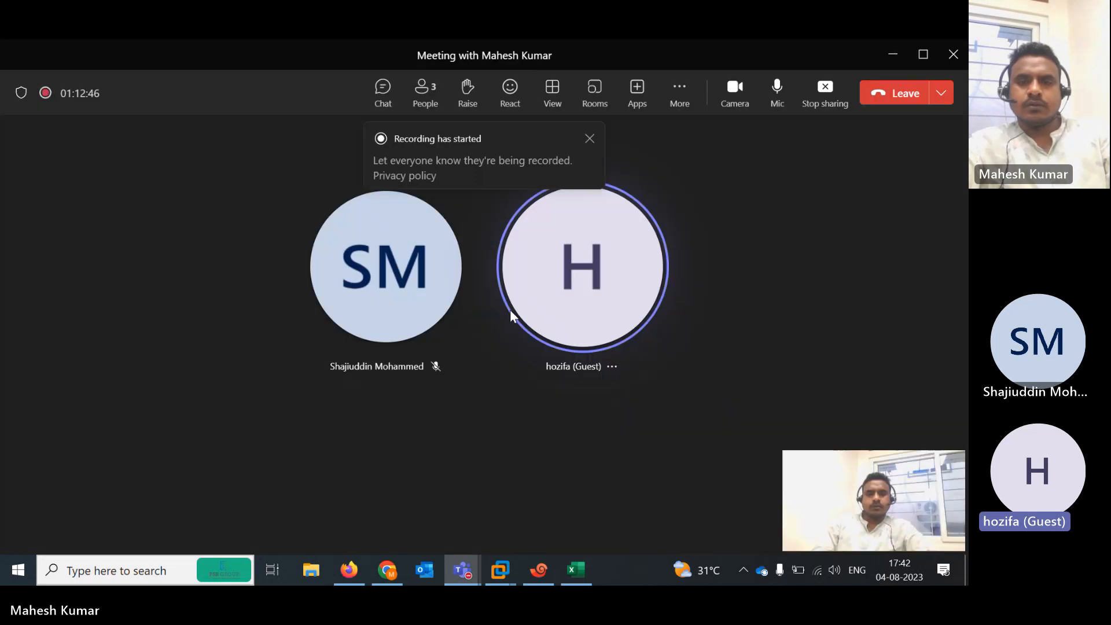
{"action": "left_click", "coordinate": [679, 101]}
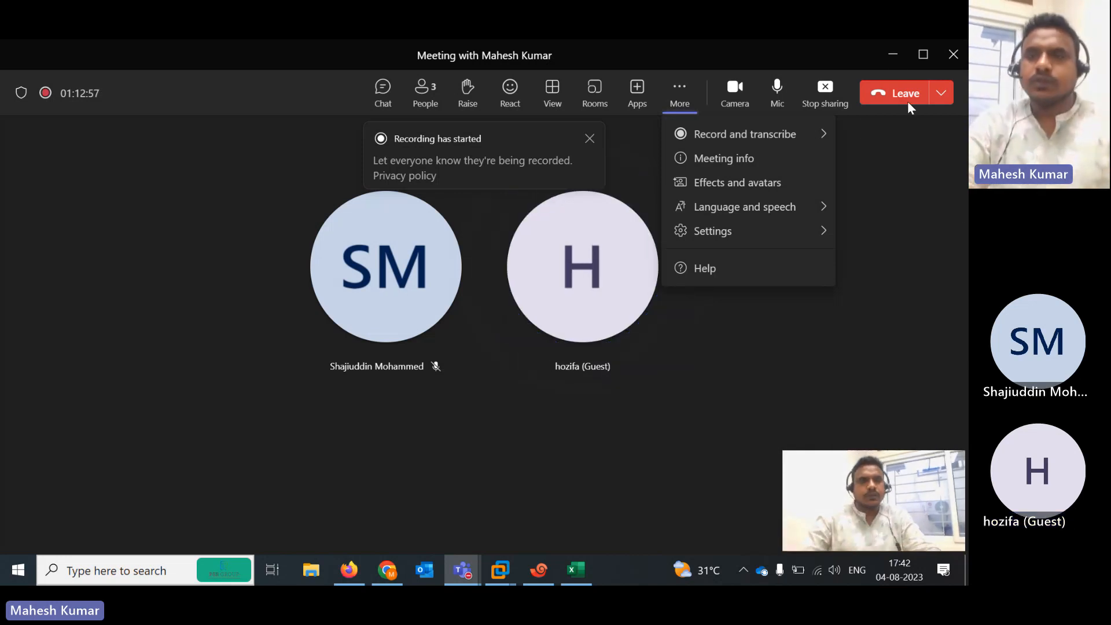
Minimise Teams and show FortiGate-INDIA's IPsec Tunnels page, listing IND-AUS Inactive on port2
{"action": "left_click", "coordinate": [896, 58]}
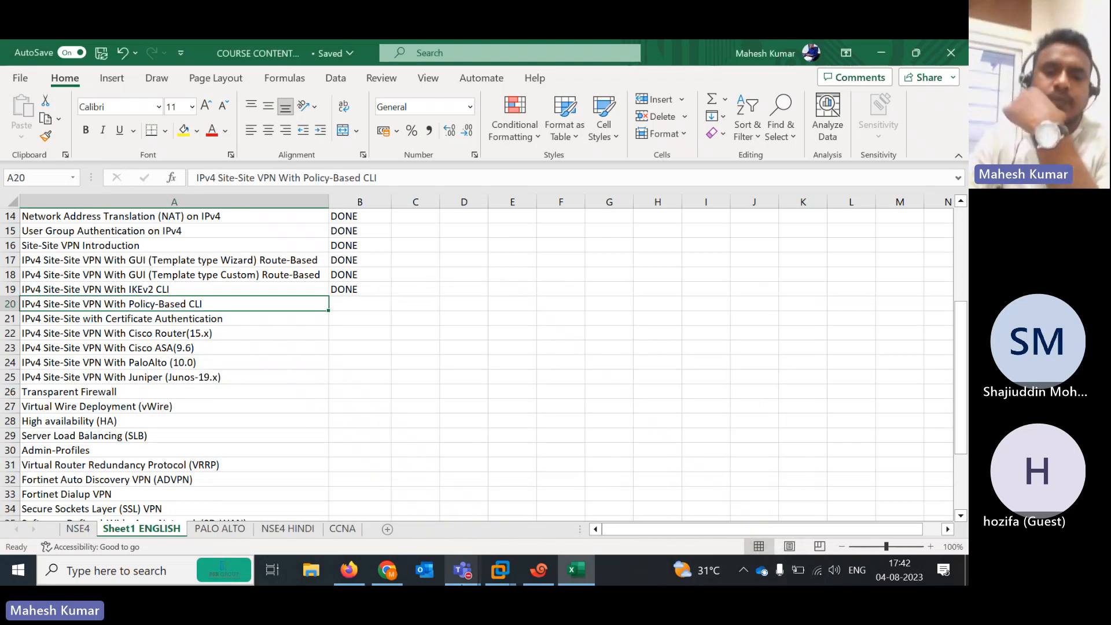
{"action": "left_click", "coordinate": [349, 570]}
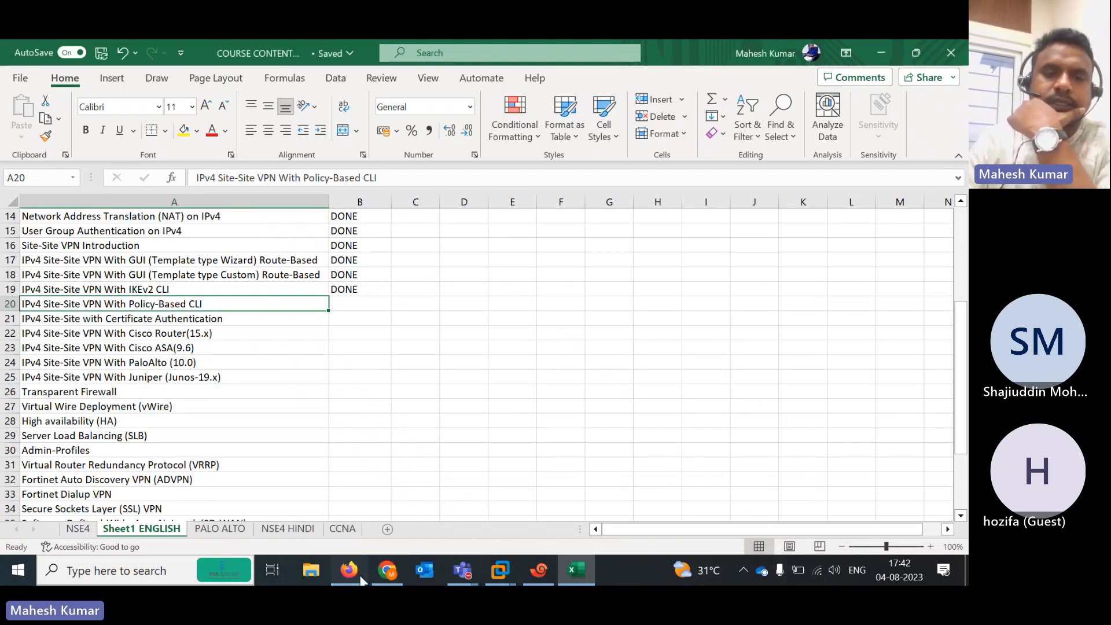
{"action": "left_click", "coordinate": [284, 57]}
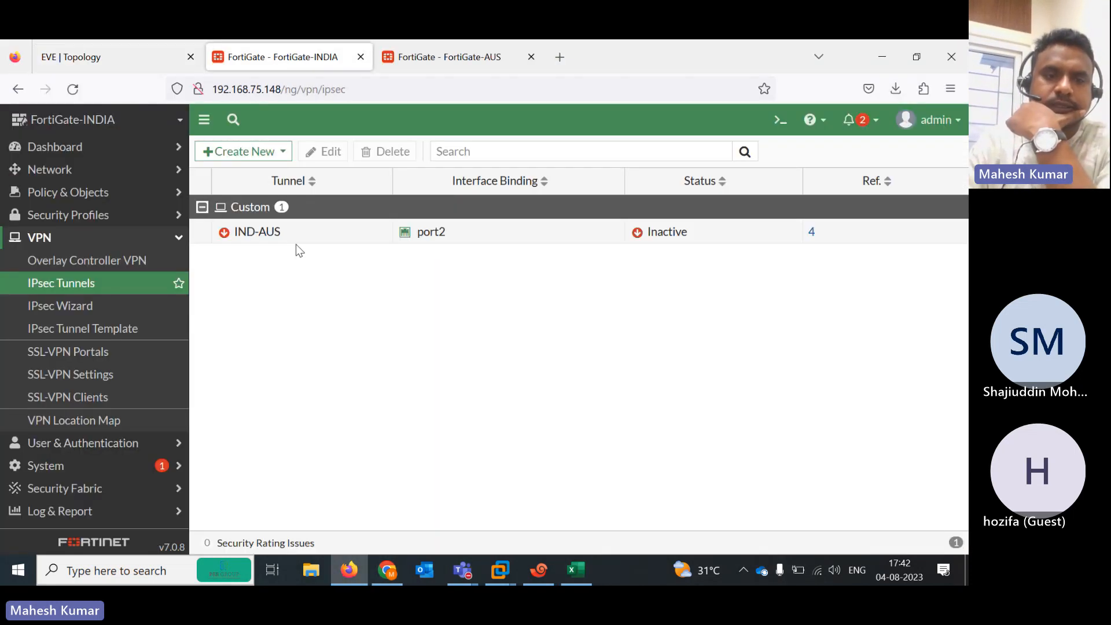
Open FortiGate-INDIA's Firewall Policy list and compare IN-OUT and OUT-IN against the EVE topology
{"action": "left_click", "coordinate": [78, 201]}
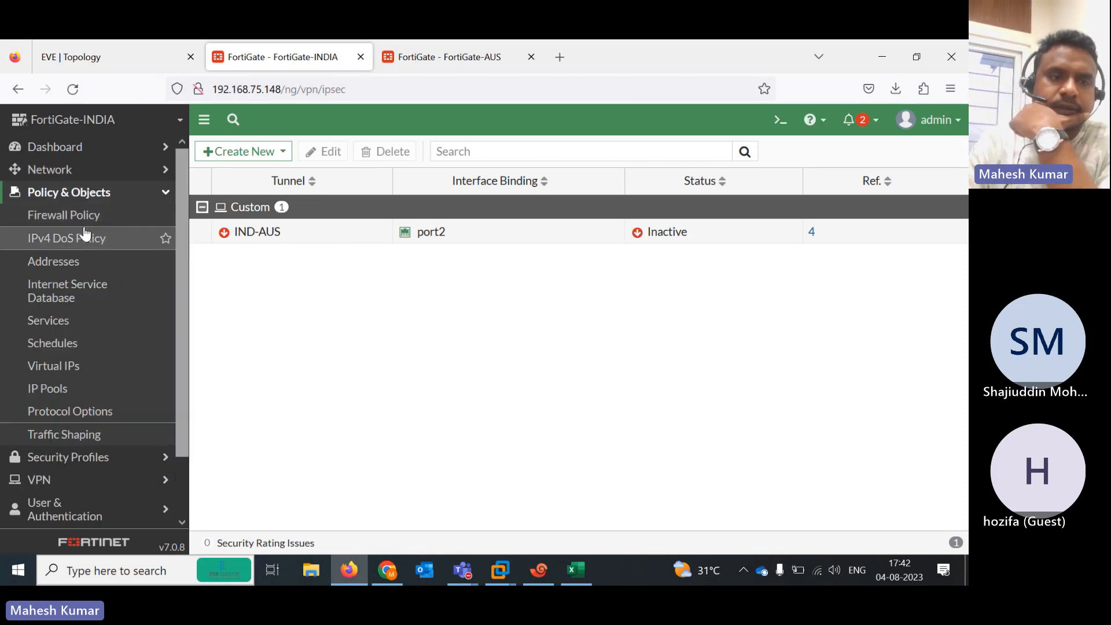
{"action": "left_click", "coordinate": [79, 225]}
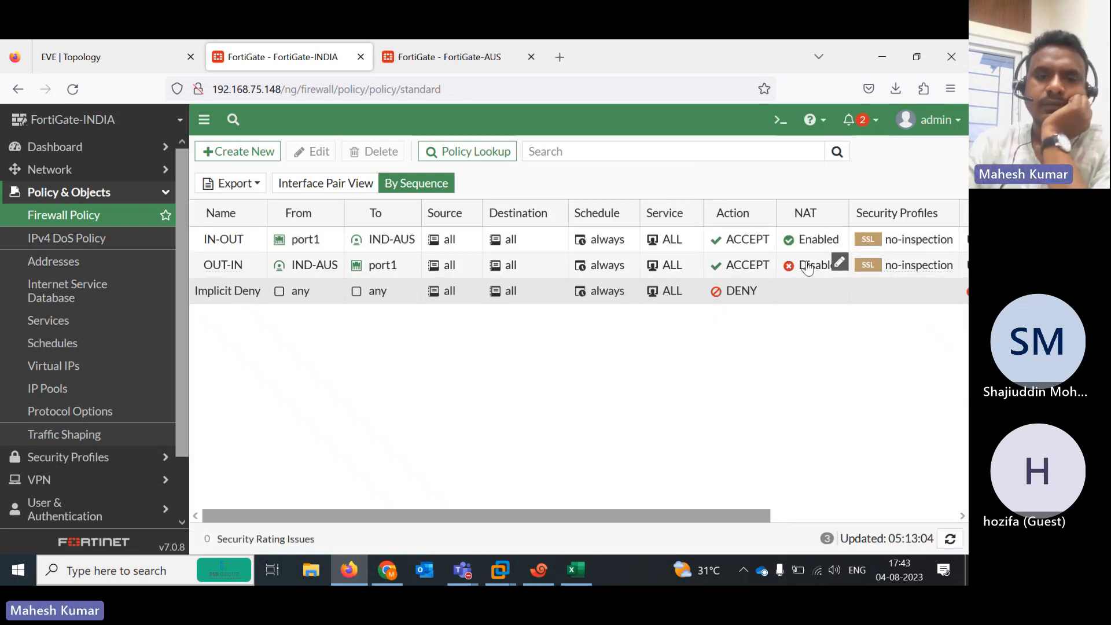
{"action": "mouse_move", "coordinate": [293, 272]}
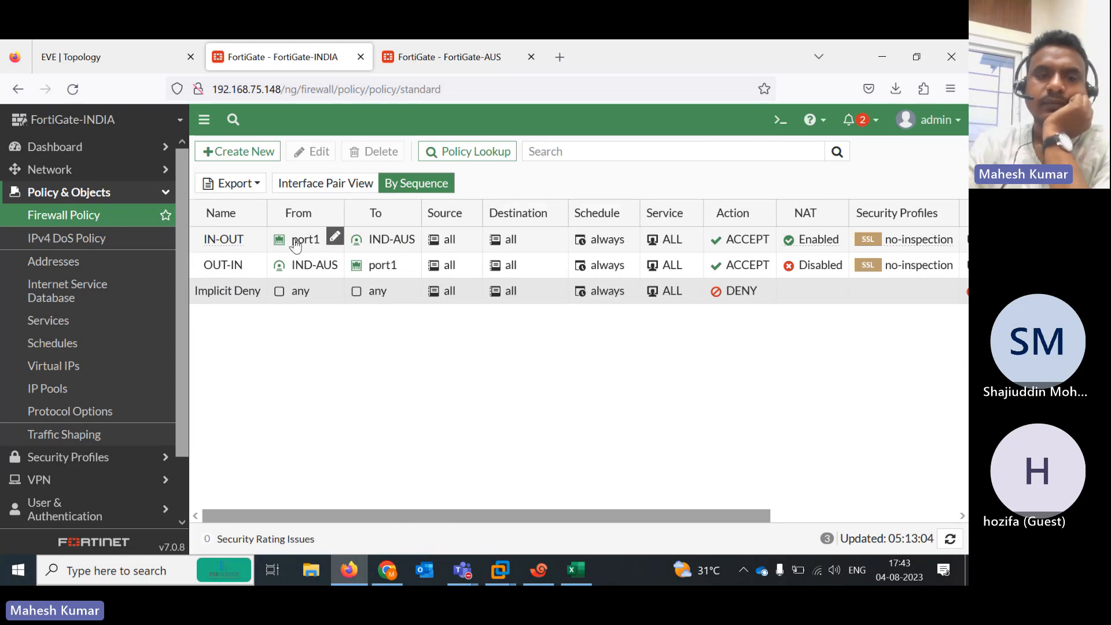
{"action": "left_click", "coordinate": [103, 58]}
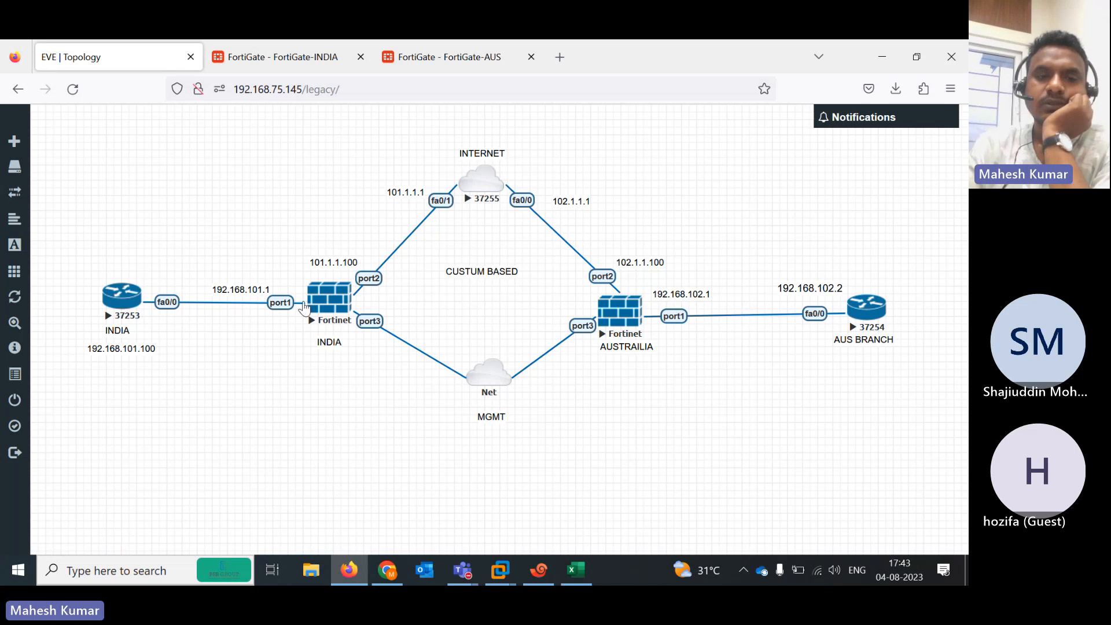
{"action": "left_click", "coordinate": [287, 57]}
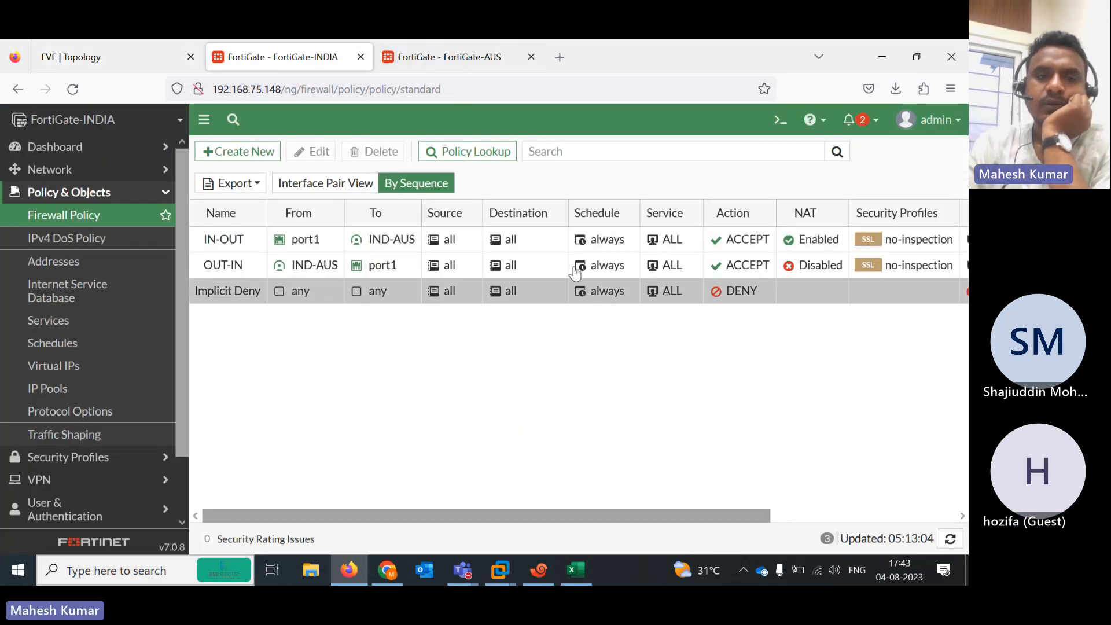
{"action": "left_click", "coordinate": [91, 47]}
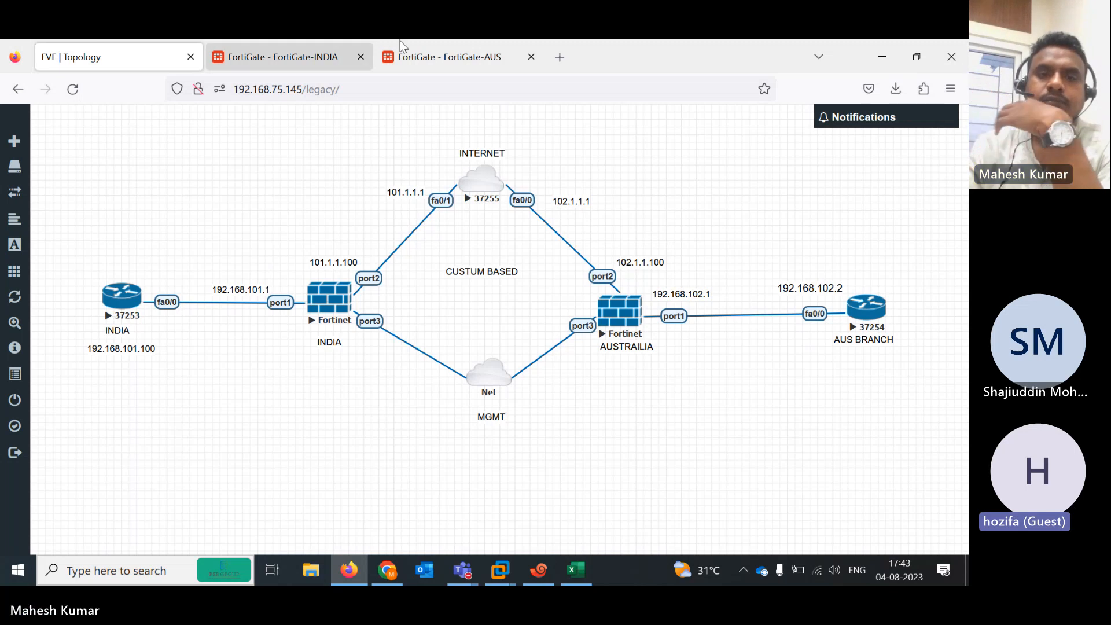
{"action": "left_click", "coordinate": [314, 55]}
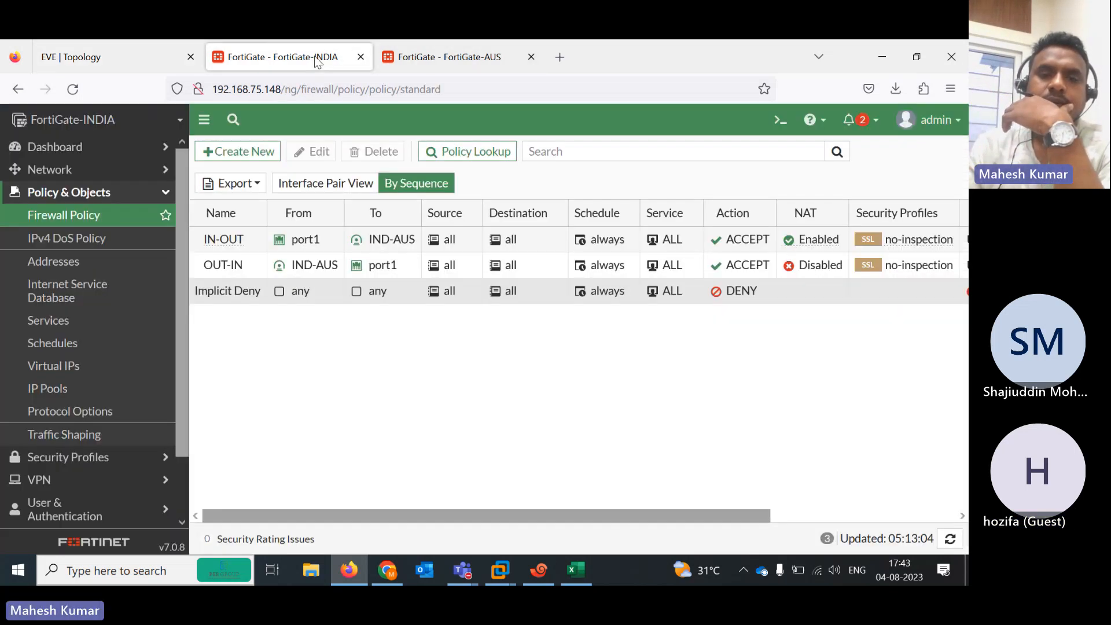
Enable NAT on the OUT-IN firewall policy and save it
{"action": "double_click", "coordinate": [234, 268]}
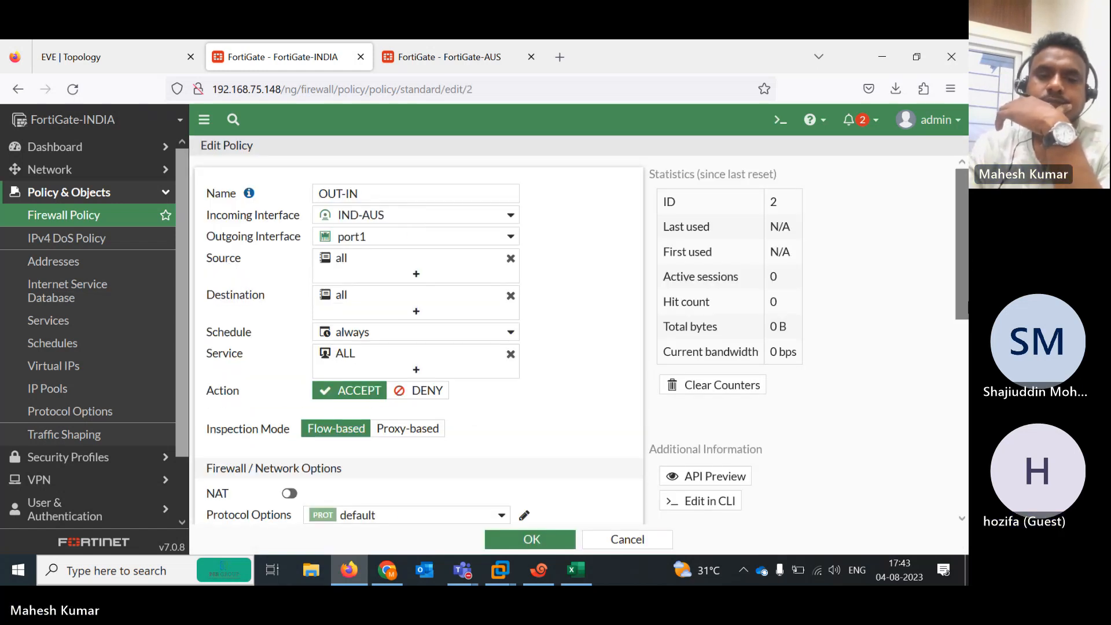
{"action": "scroll", "coordinate": [347, 370], "scroll_direction": "down", "scroll_amount": 2}
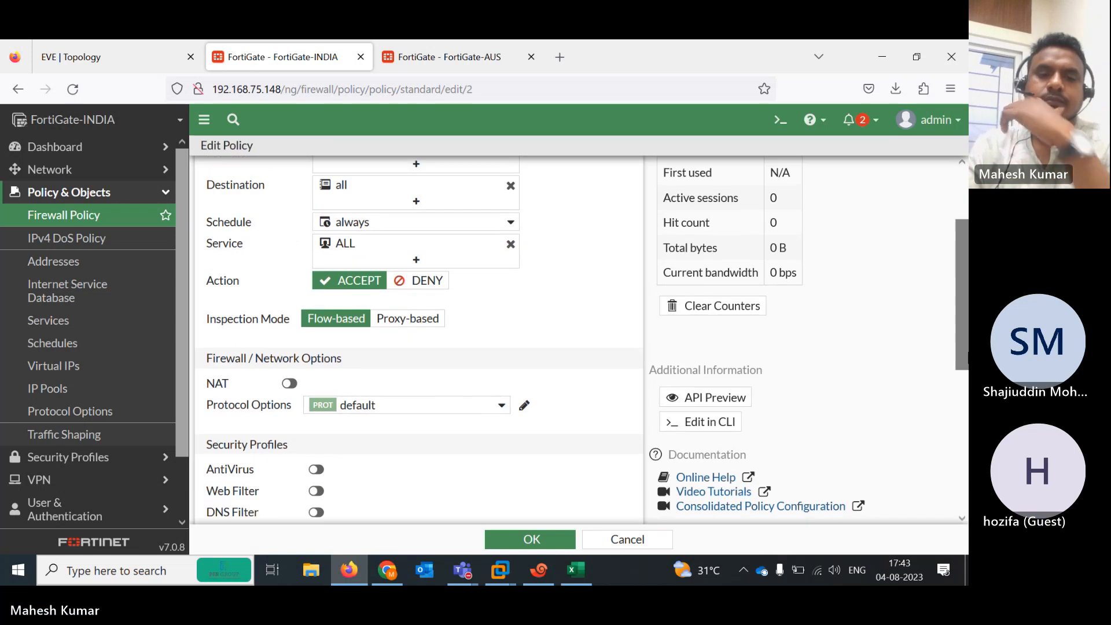
{"action": "left_click", "coordinate": [289, 384]}
{"action": "left_click", "coordinate": [544, 541]}
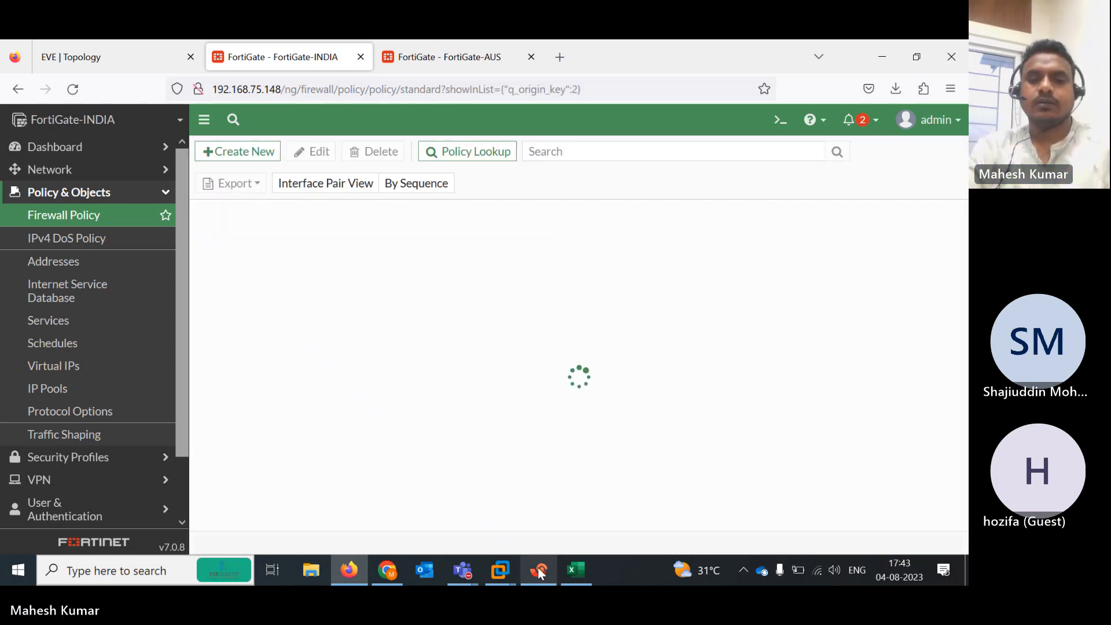
Rerun R1's ping 192.168.102.1 repeat 50, getting 100 percent success
{"action": "left_click", "coordinate": [539, 570]}
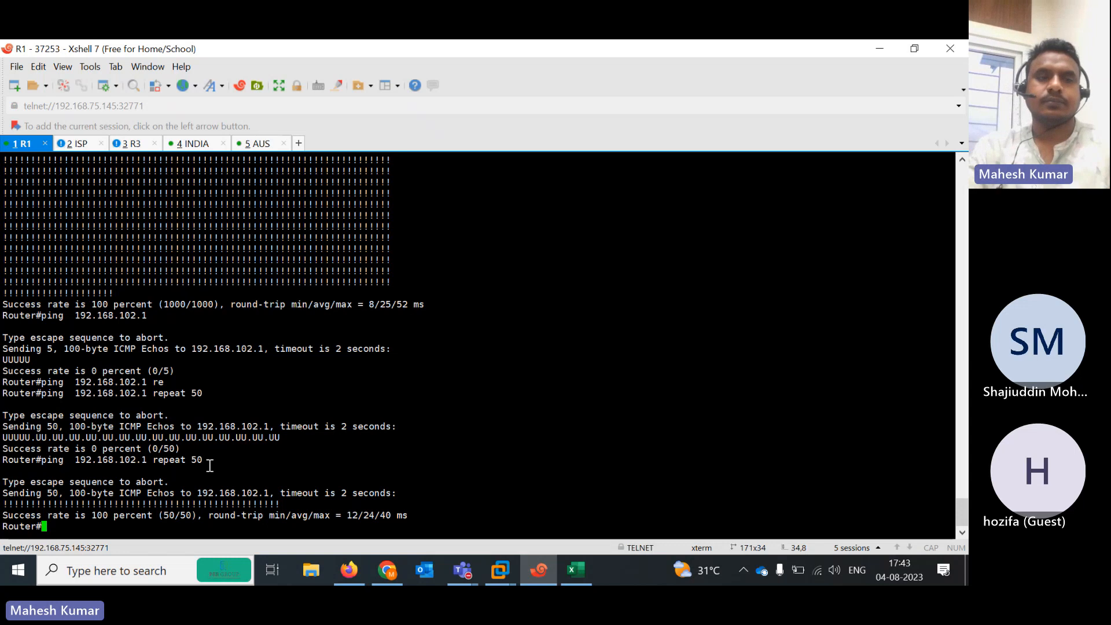
{"action": "key", "text": "Up"}
{"action": "key", "text": "Return"}
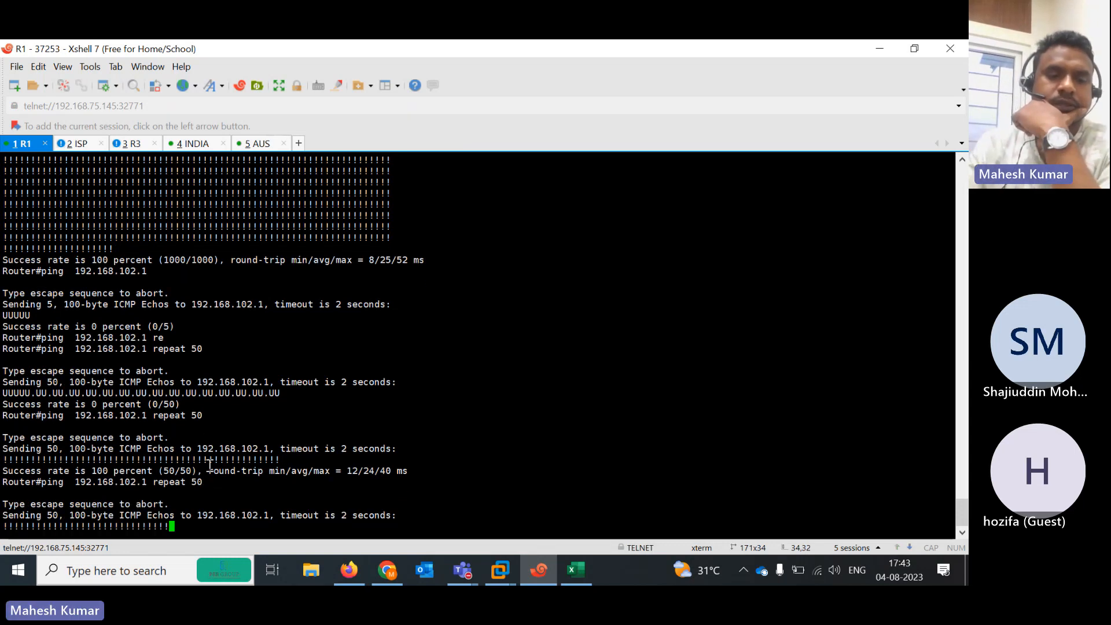
{"action": "key", "text": "Up"}
{"action": "key", "text": "Return"}
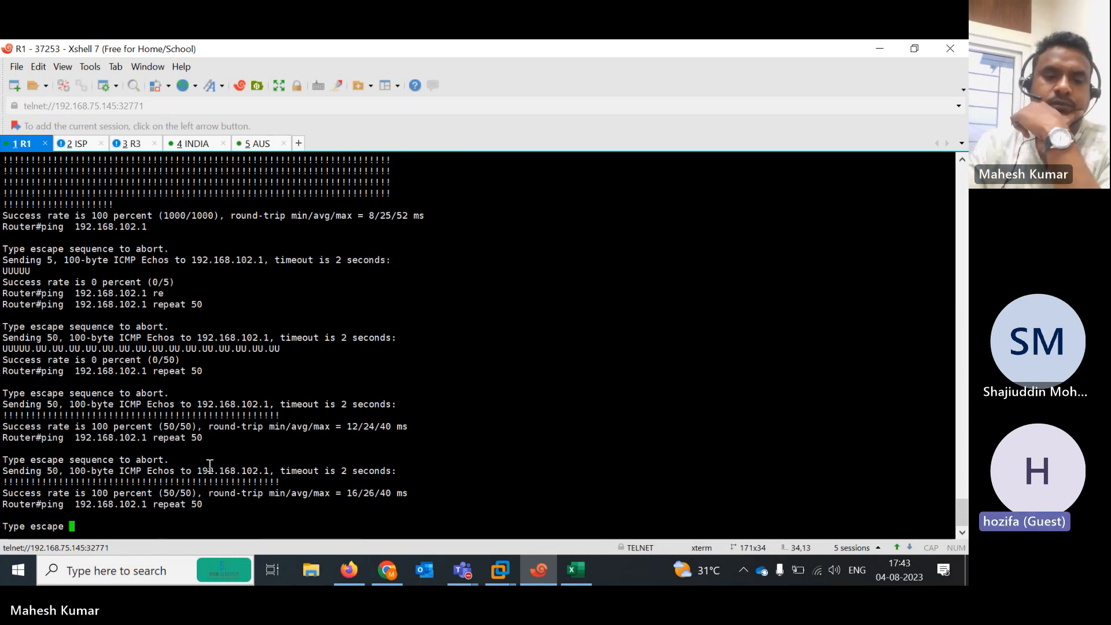
Leave the terminal for the Teams meeting and stop its recording through Record and transcribe
{"action": "left_click", "coordinate": [888, 46]}
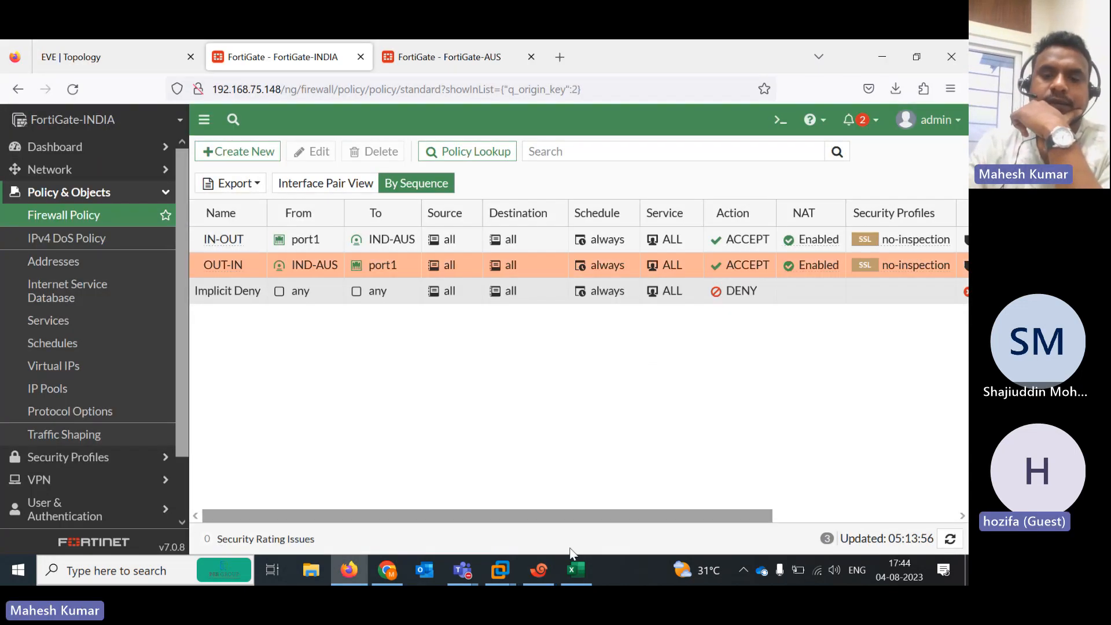
{"action": "mouse_move", "coordinate": [460, 578]}
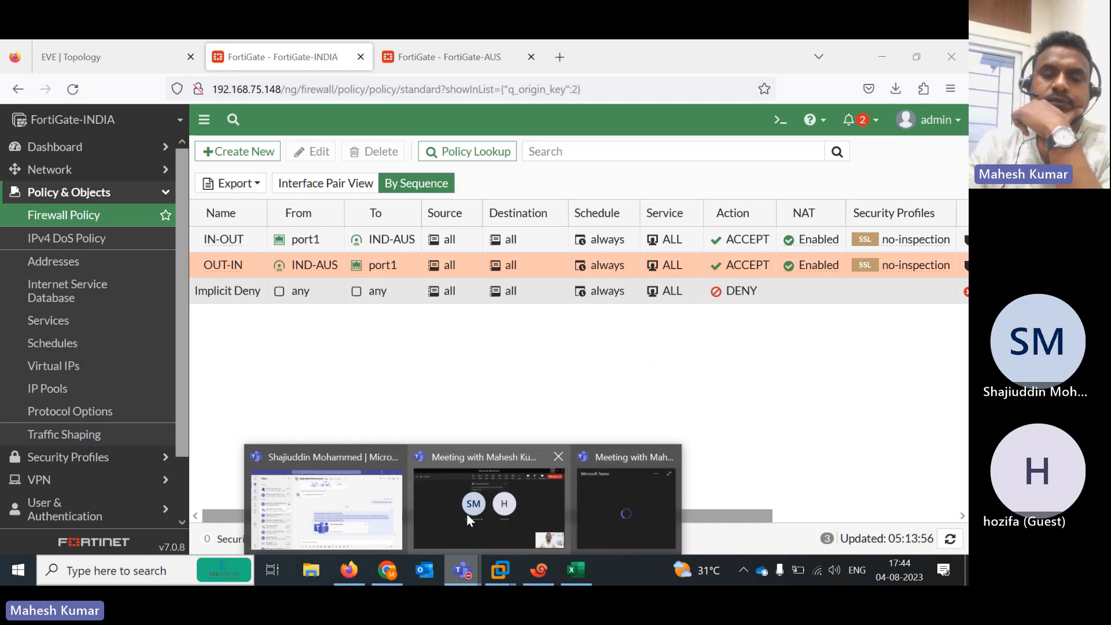
{"action": "left_click", "coordinate": [469, 515]}
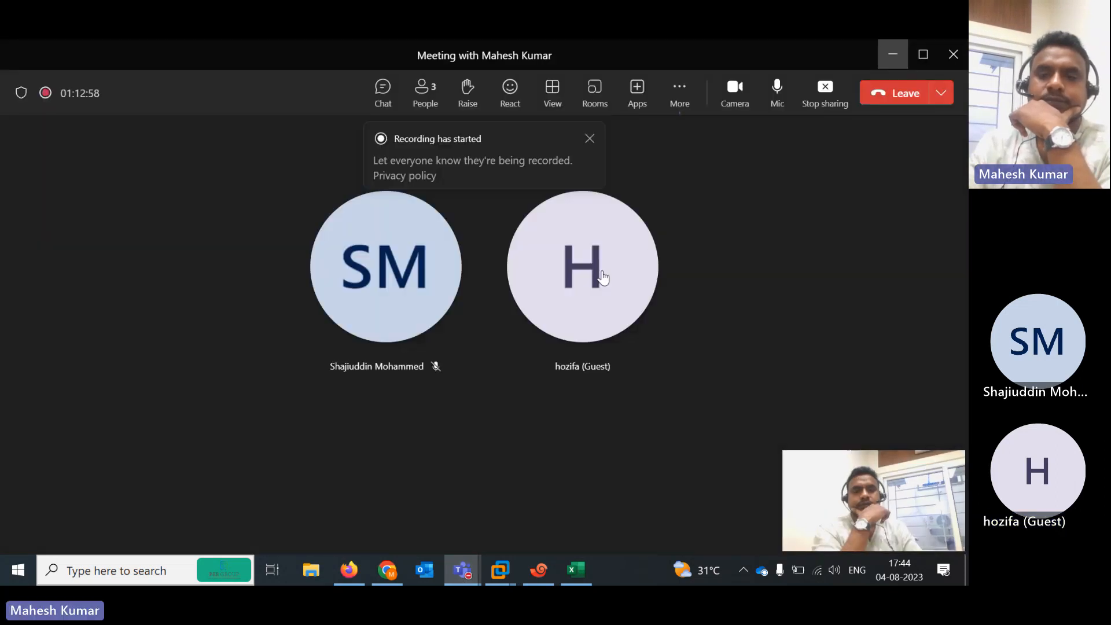
{"action": "left_click", "coordinate": [683, 99]}
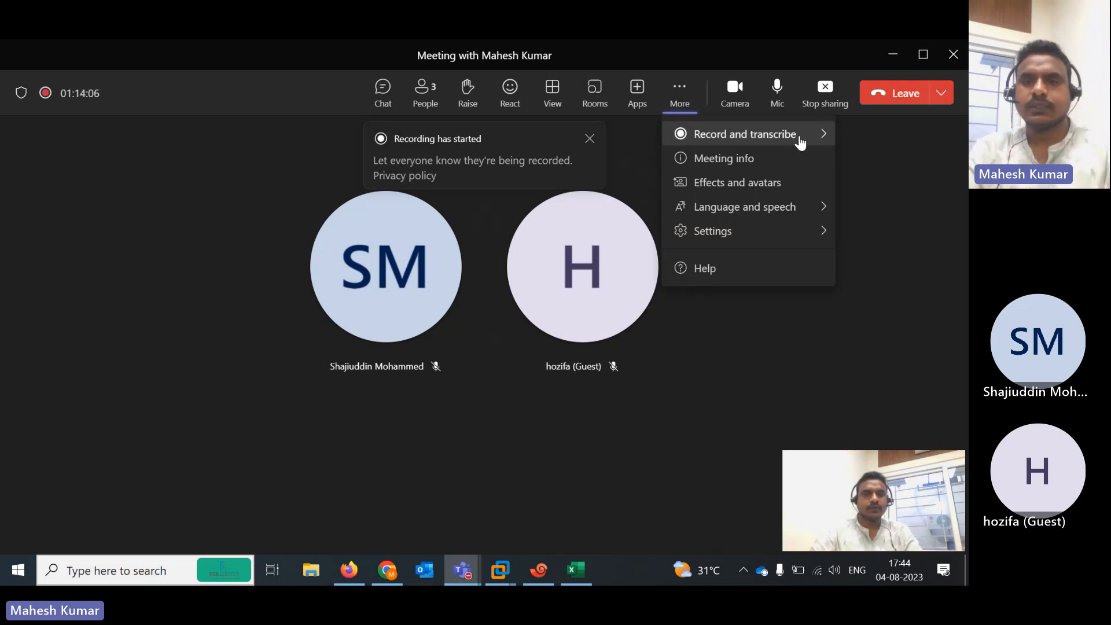
{"action": "mouse_move", "coordinate": [685, 141]}
{"action": "left_click", "coordinate": [602, 146]}
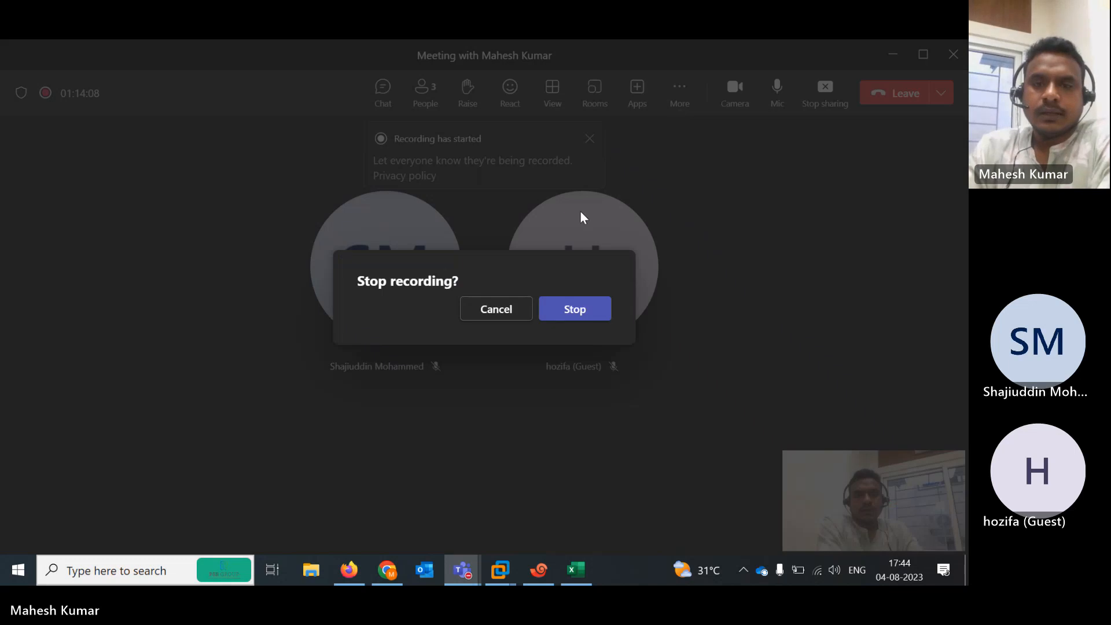
{"action": "left_click", "coordinate": [573, 310]}
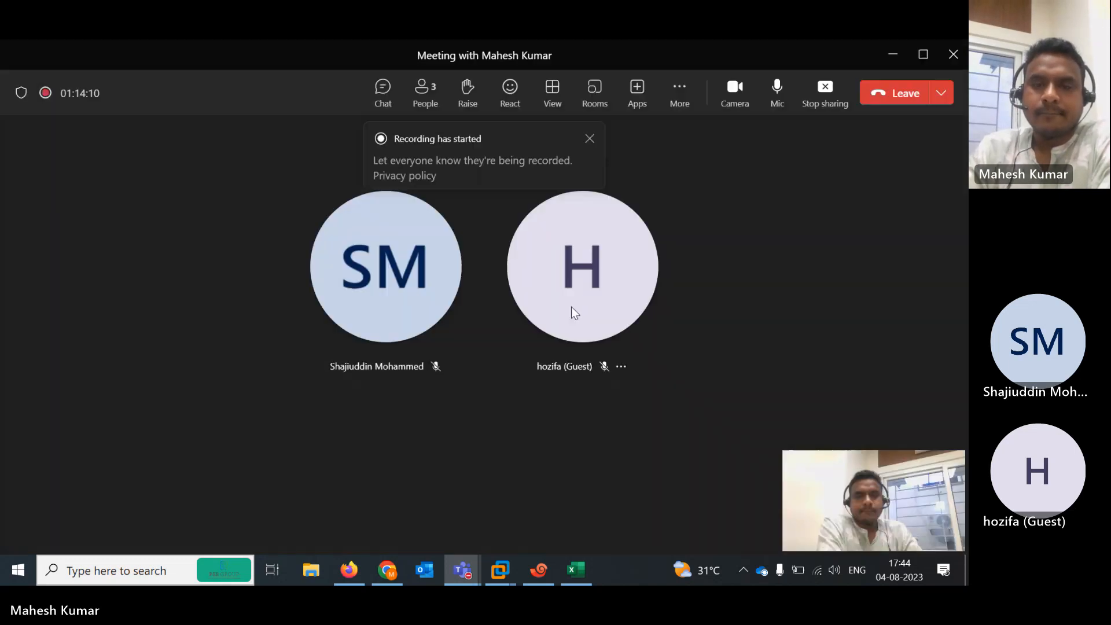